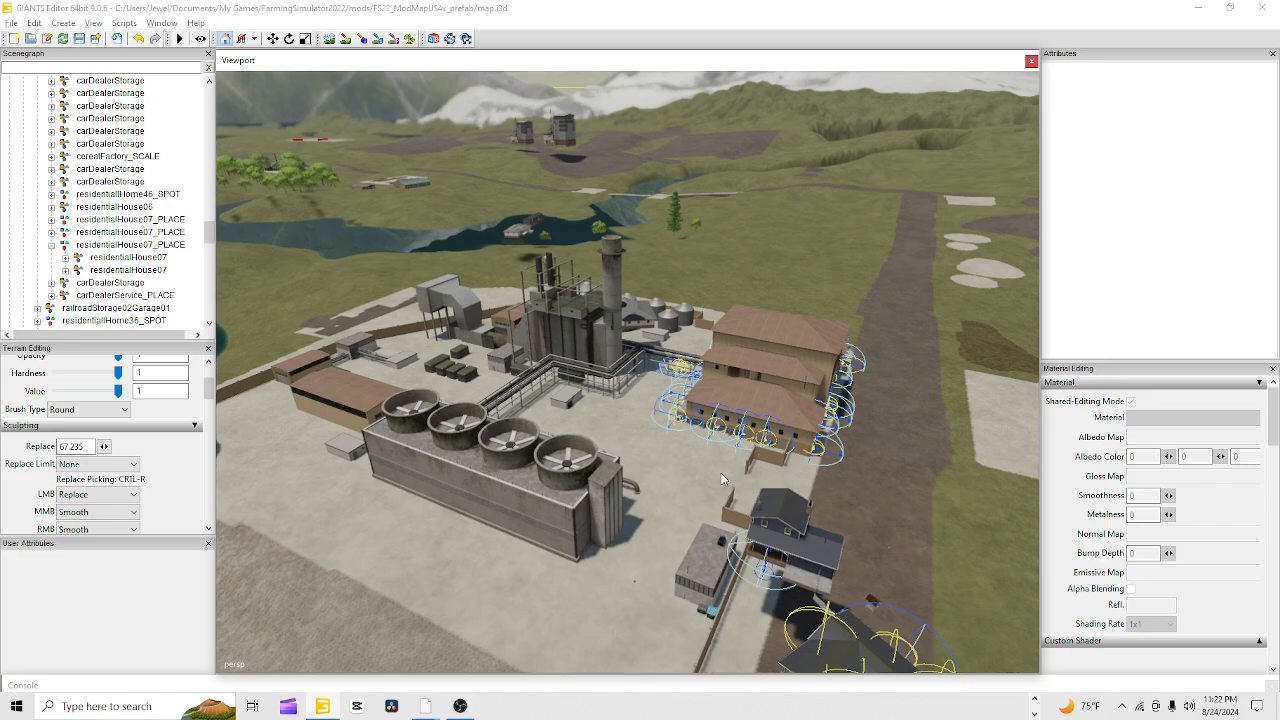
# Examine the terrain around the power plant, including the river, the houses, the dirt strip and the rectangular concrete pad
pyautogui.moveTo(724, 478); pyautogui.dragTo(318, 471, button='middle')
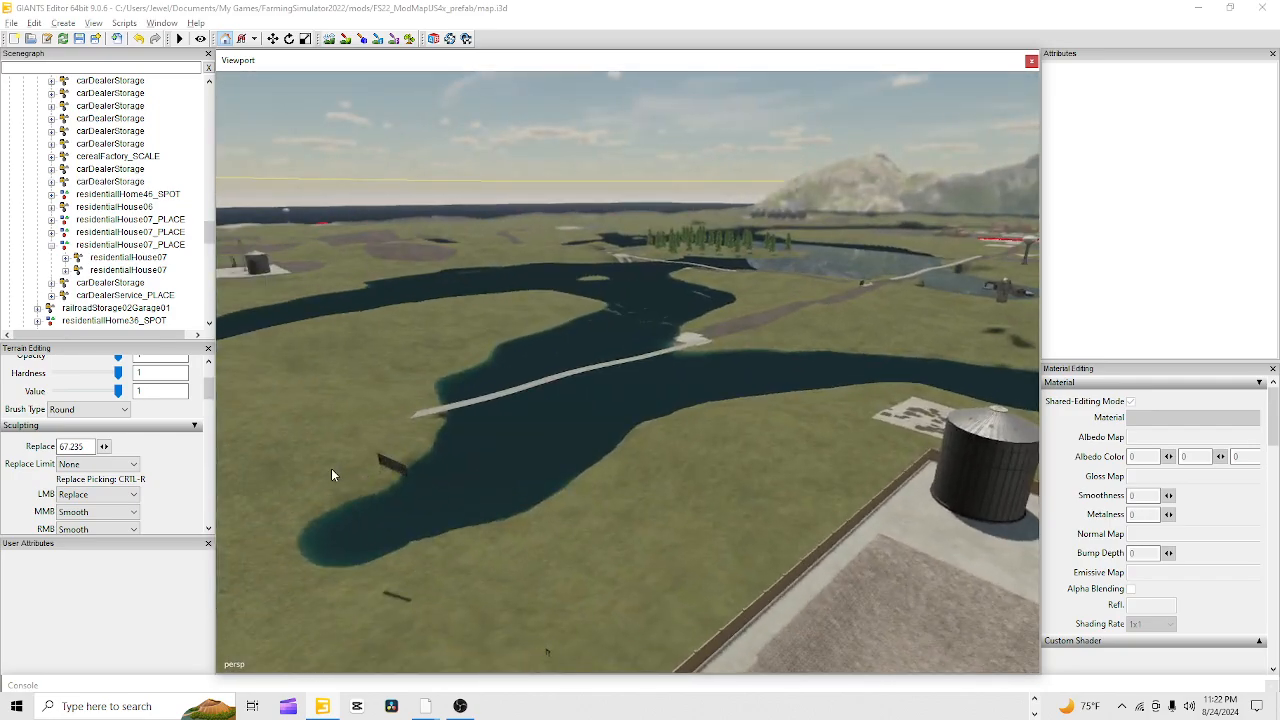
pyautogui.keyDown('alt'); pyautogui.moveTo(331, 468); pyautogui.dragTo(985, 487); pyautogui.keyUp('alt')
pyautogui.keyDown('alt'); pyautogui.moveTo(689, 502); pyautogui.dragTo(599, 486); pyautogui.keyUp('alt')
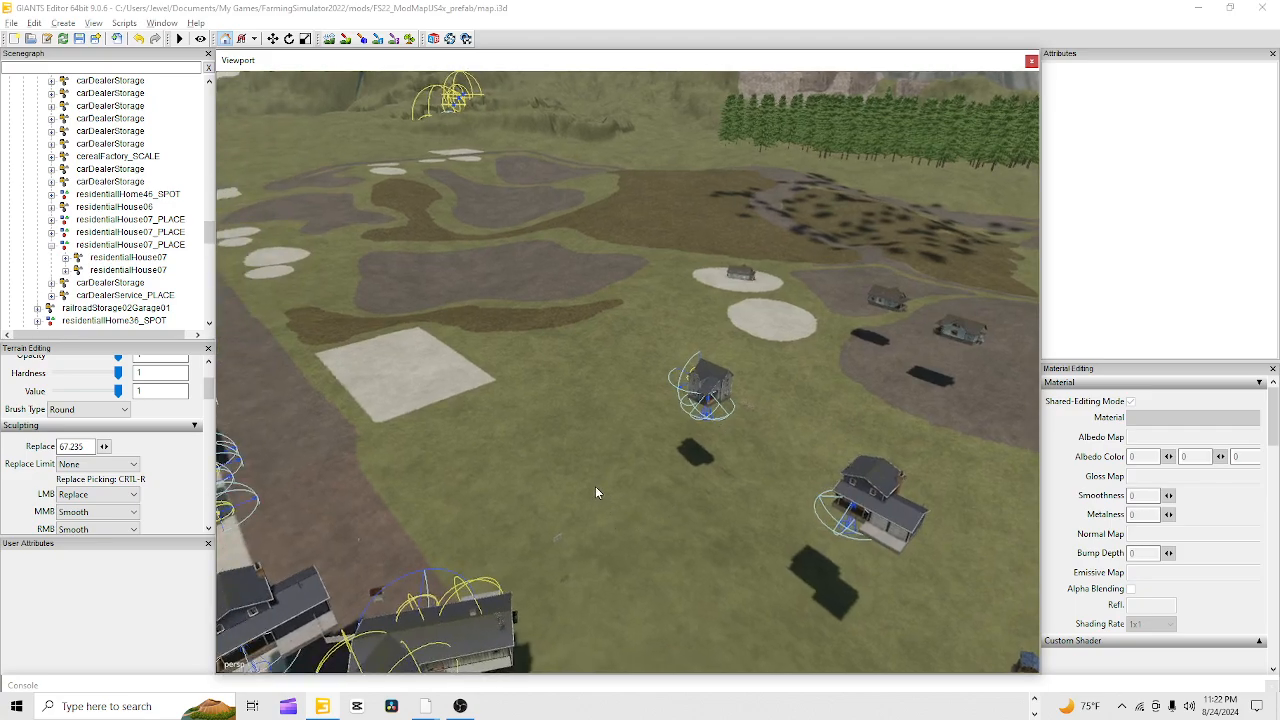
pyautogui.moveTo(597, 508)
pyautogui.keyDown('alt'); pyautogui.mouseDown()
pyautogui.moveTo(623, 508)
pyautogui.moveTo(611, 521)
pyautogui.mouseUp(); pyautogui.keyUp('alt')
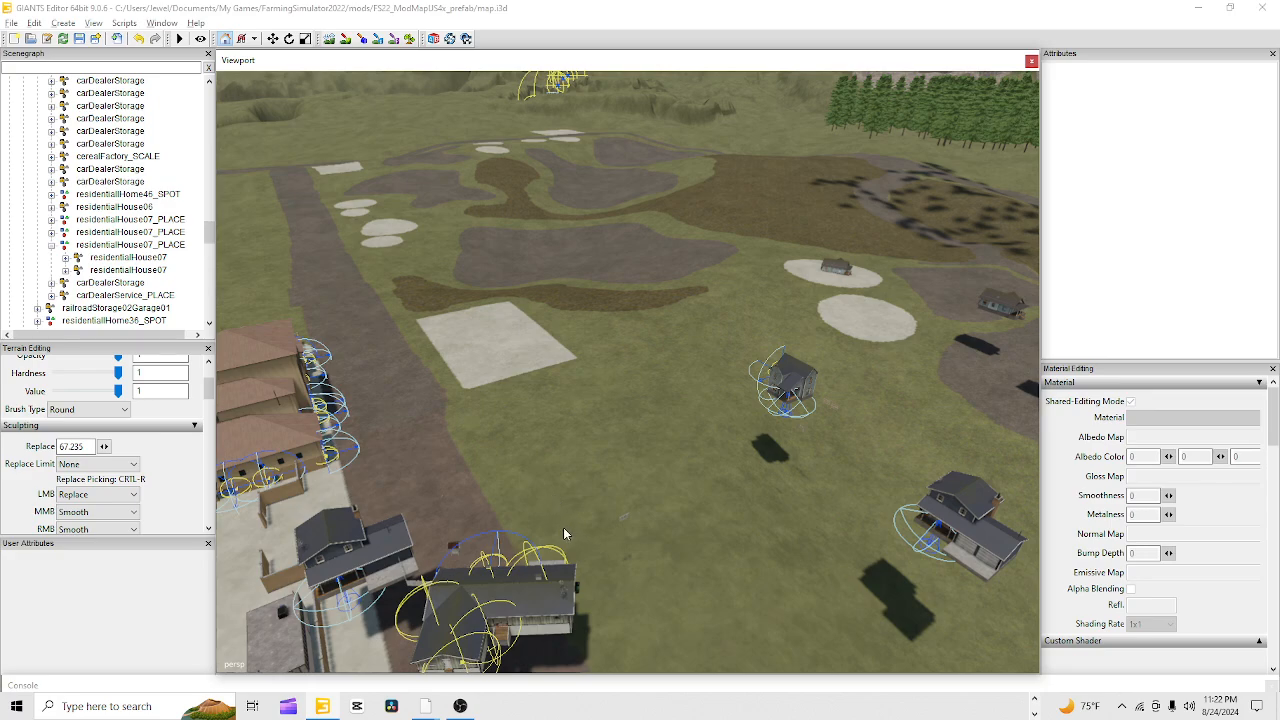
pyautogui.keyDown('alt'); pyautogui.moveTo(467, 567); pyautogui.dragTo(1106, 106); pyautogui.keyUp('alt')
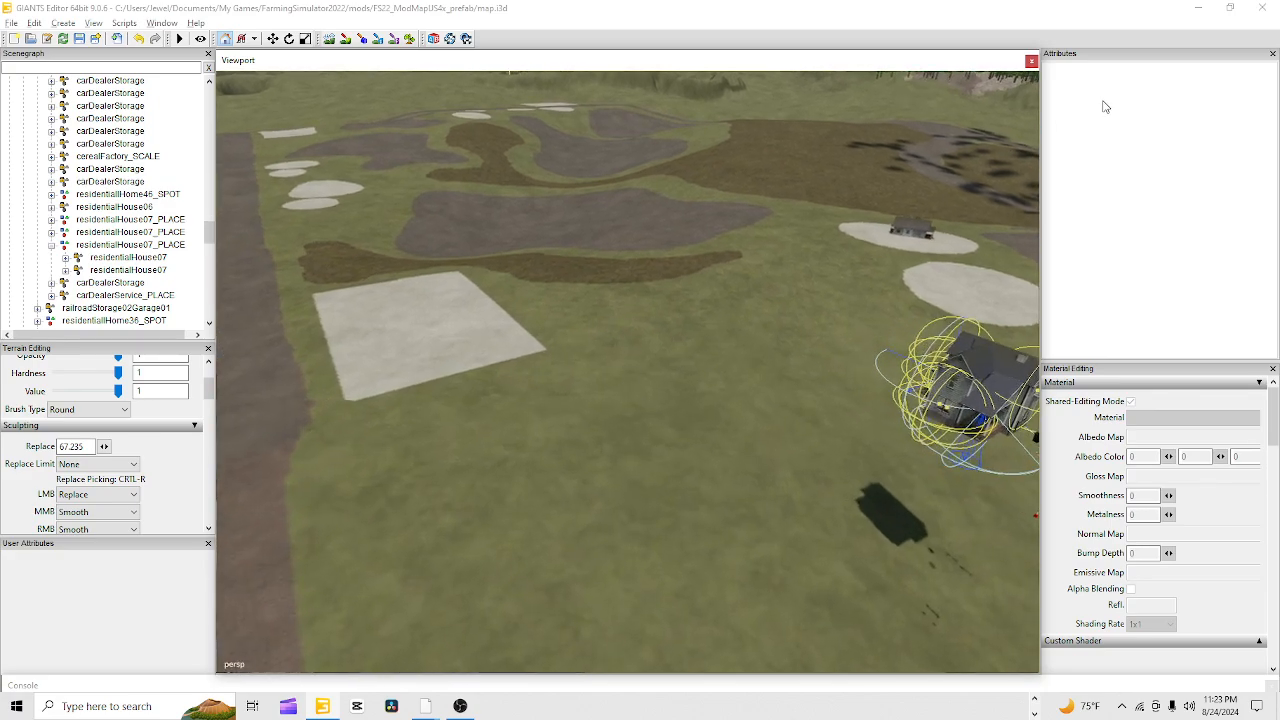
pyautogui.scroll(3, 751, 337)
pyautogui.keyDown('alt'); pyautogui.moveTo(666, 263); pyautogui.dragTo(487, 383); pyautogui.keyUp('alt')
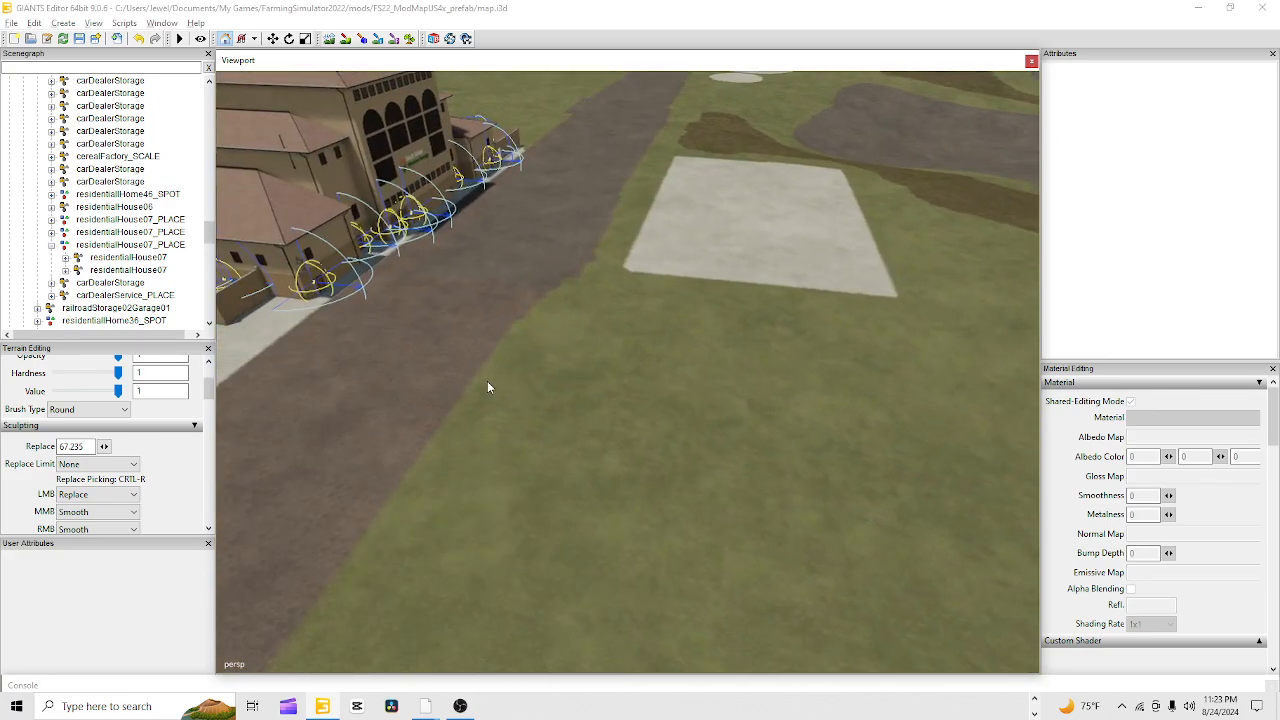
pyautogui.keyDown('alt'); pyautogui.moveTo(487, 383); pyautogui.dragTo(906, 180, button='right'); pyautogui.keyUp('alt')
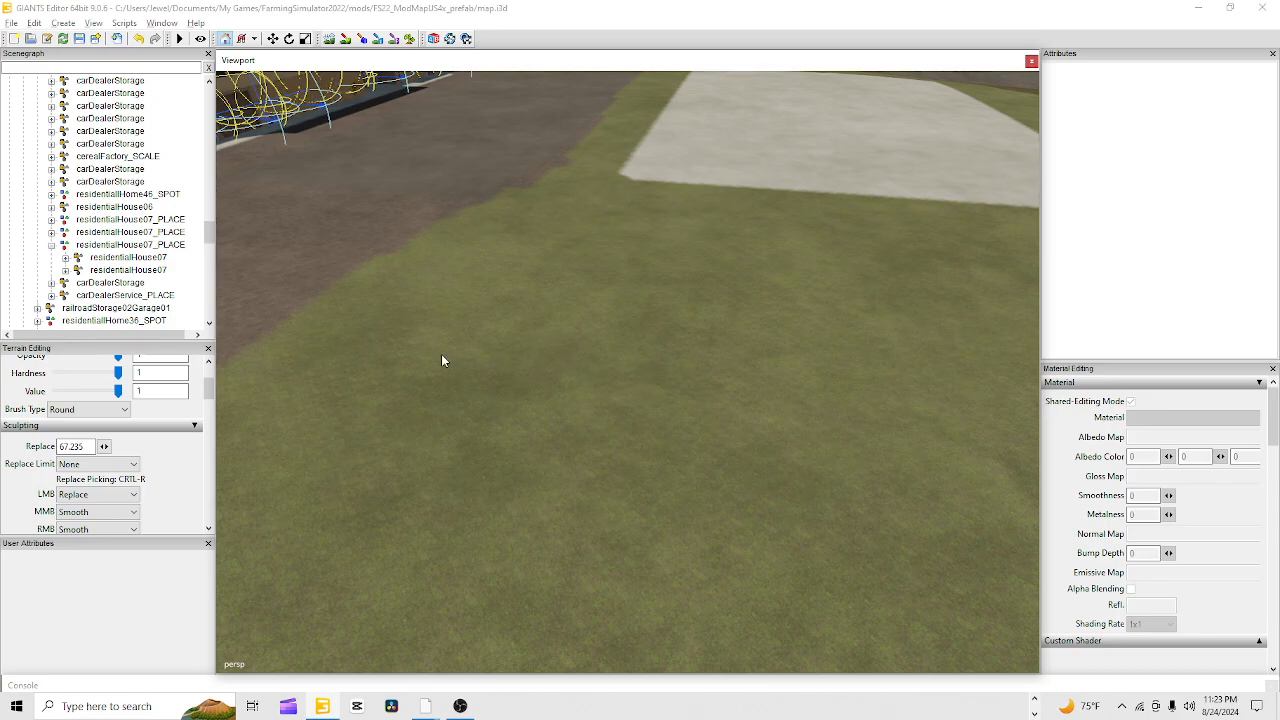
pyautogui.keyDown('alt'); pyautogui.moveTo(403, 364); pyautogui.dragTo(464, 329); pyautogui.keyUp('alt')
pyautogui.keyDown('alt'); pyautogui.moveTo(464, 329); pyautogui.dragTo(1167, 147, button='right'); pyautogui.keyUp('alt')
pyautogui.keyDown('alt'); pyautogui.moveTo(619, 402); pyautogui.dragTo(664, 308, button='right'); pyautogui.keyUp('alt')
pyautogui.moveTo(664, 313)
pyautogui.keyDown('alt'); pyautogui.mouseDown()
pyautogui.moveTo(766, 334)
pyautogui.moveTo(291, 423)
pyautogui.moveTo(514, 320)
pyautogui.moveTo(664, 322)
pyautogui.mouseUp(); pyautogui.keyUp('alt')
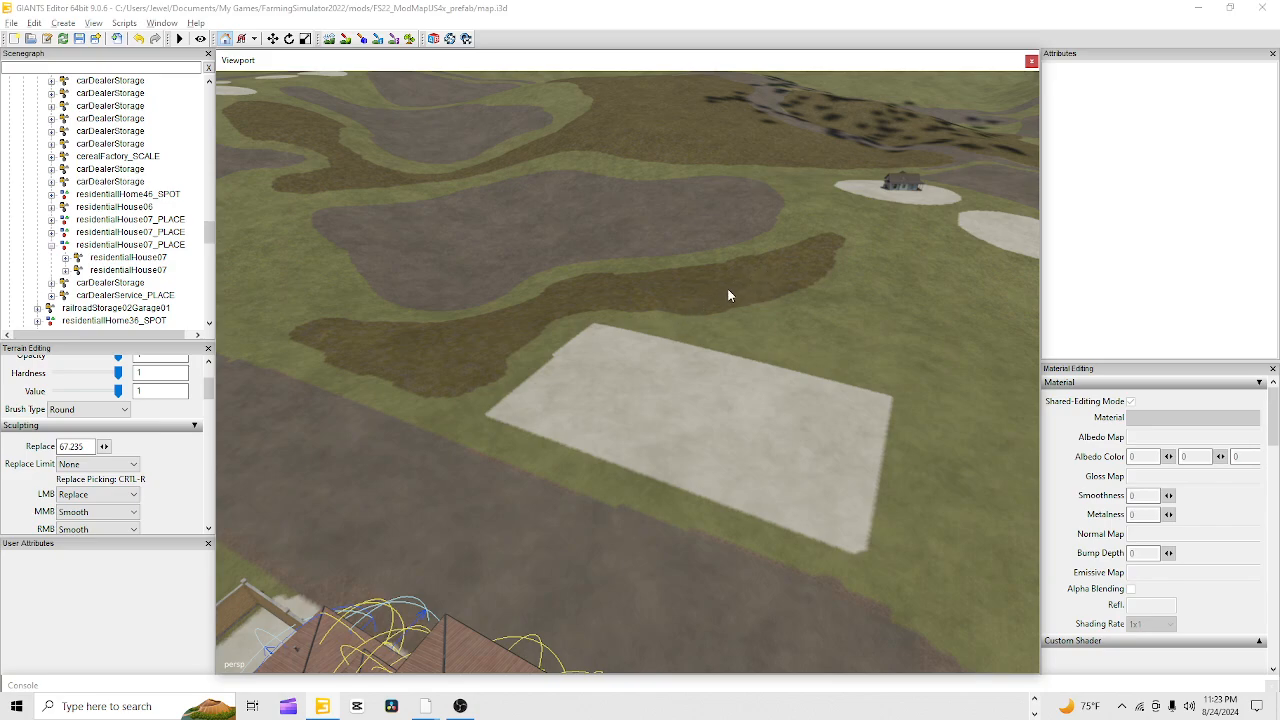
pyautogui.scroll(-2, 750, 340)
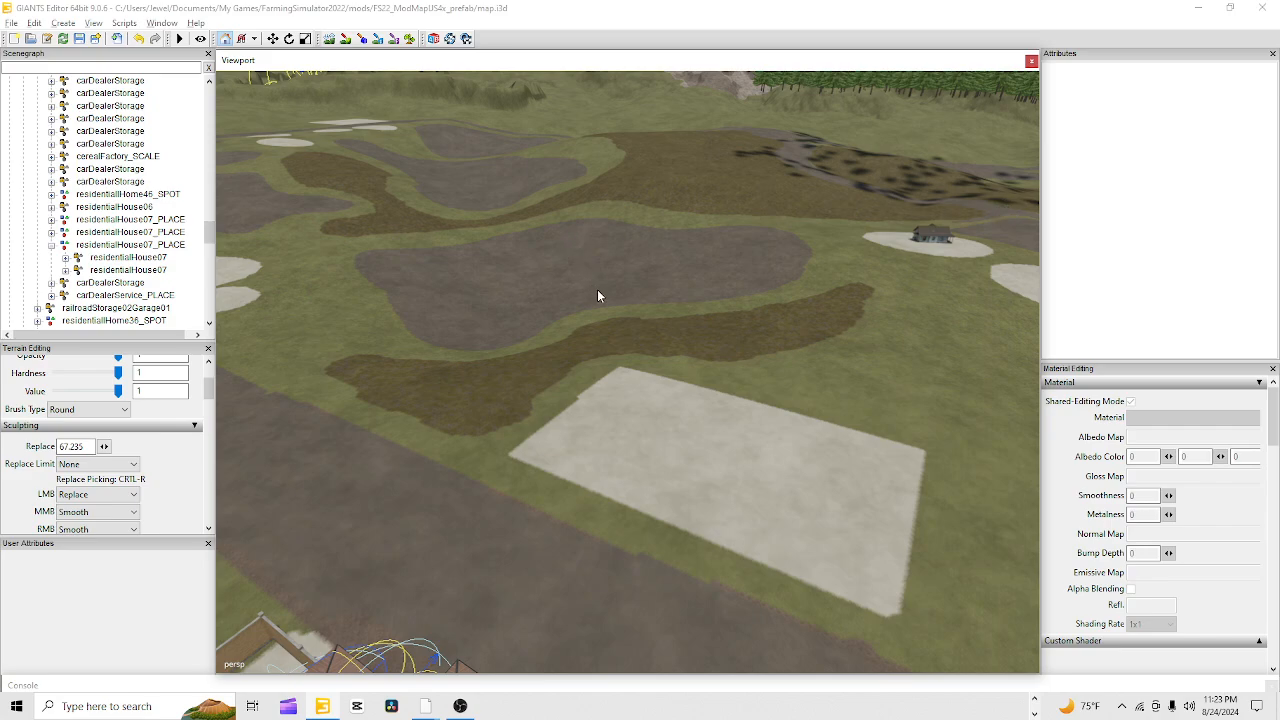
pyautogui.keyDown('alt'); pyautogui.moveTo(557, 280); pyautogui.dragTo(457, 305); pyautogui.keyUp('alt')
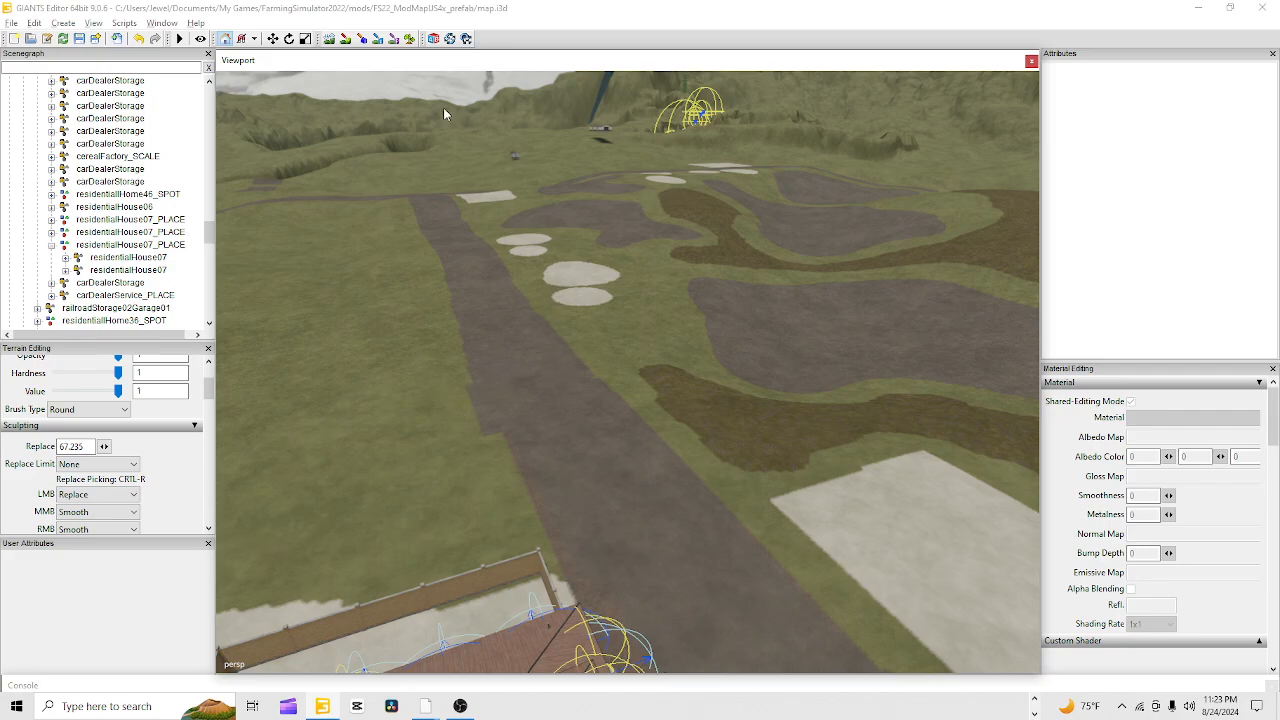
# Change the terrain painting brush type to Square
pyautogui.click(346, 38)
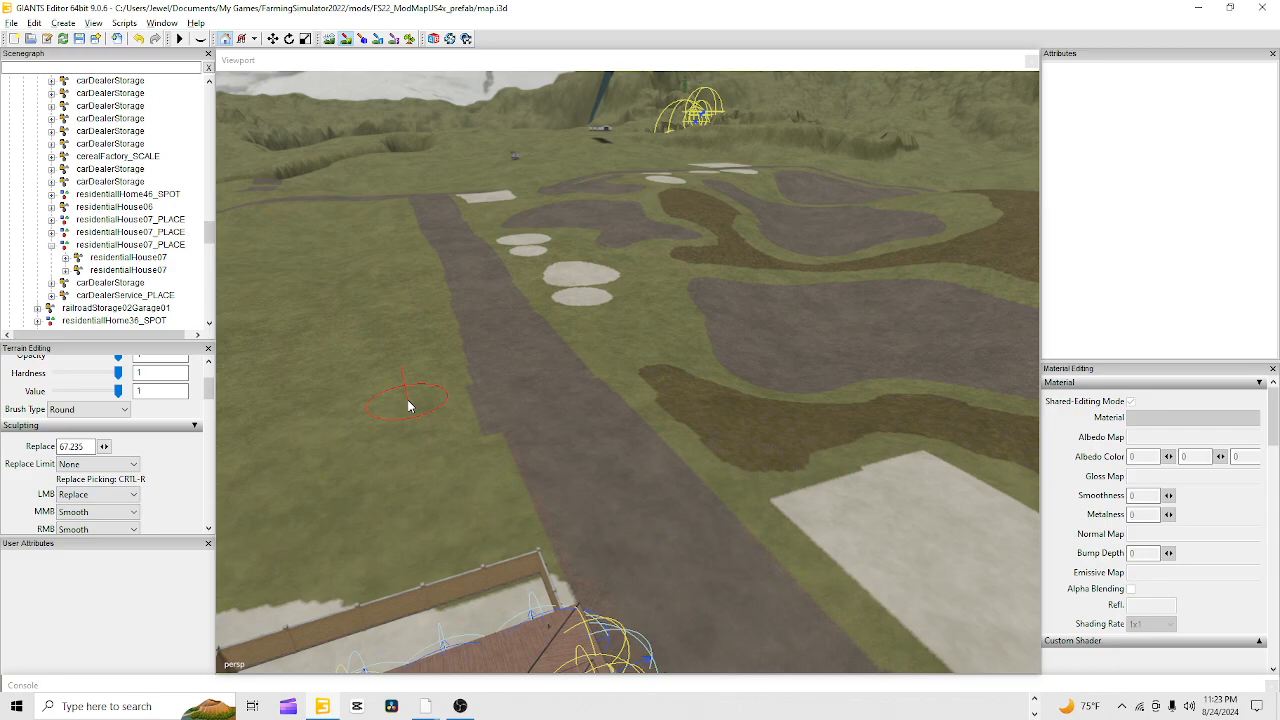
pyautogui.click(108, 409)
pyautogui.click(95, 435)
pyautogui.click(451, 432)
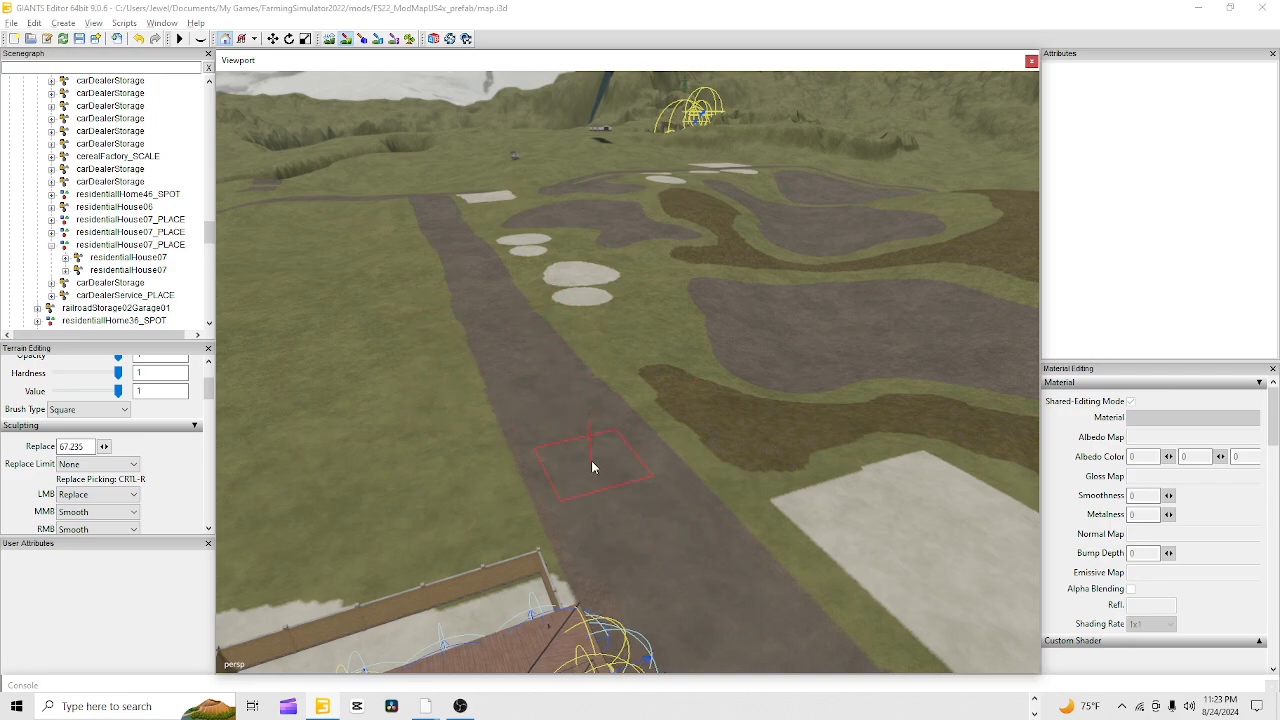
pyautogui.click(343, 40)
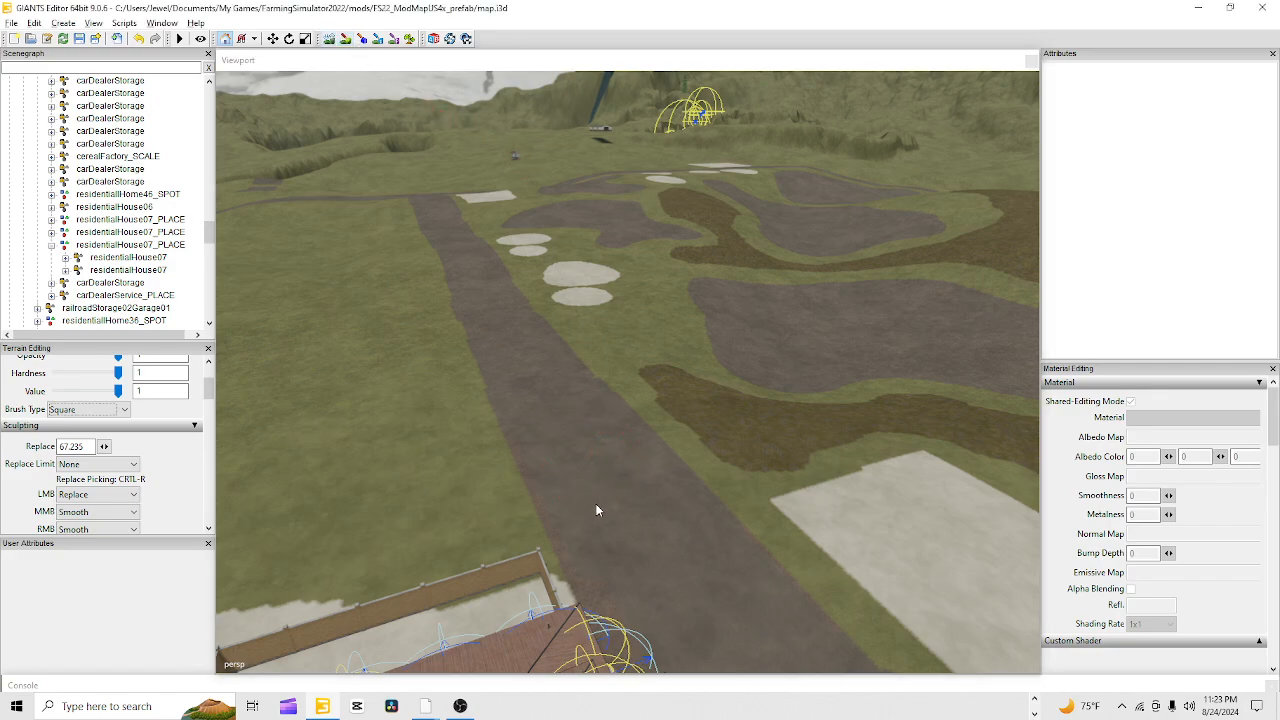
# Paint the dirt road onward along the power plant's outer wall, past its corner, and curve it up beside the farthest house
pyautogui.keyDown('alt'); pyautogui.moveTo(597, 506); pyautogui.dragTo(912, 499); pyautogui.keyUp('alt')
pyautogui.keyDown('alt'); pyautogui.moveTo(706, 532); pyautogui.dragTo(1231, 77, button='right'); pyautogui.keyUp('alt')
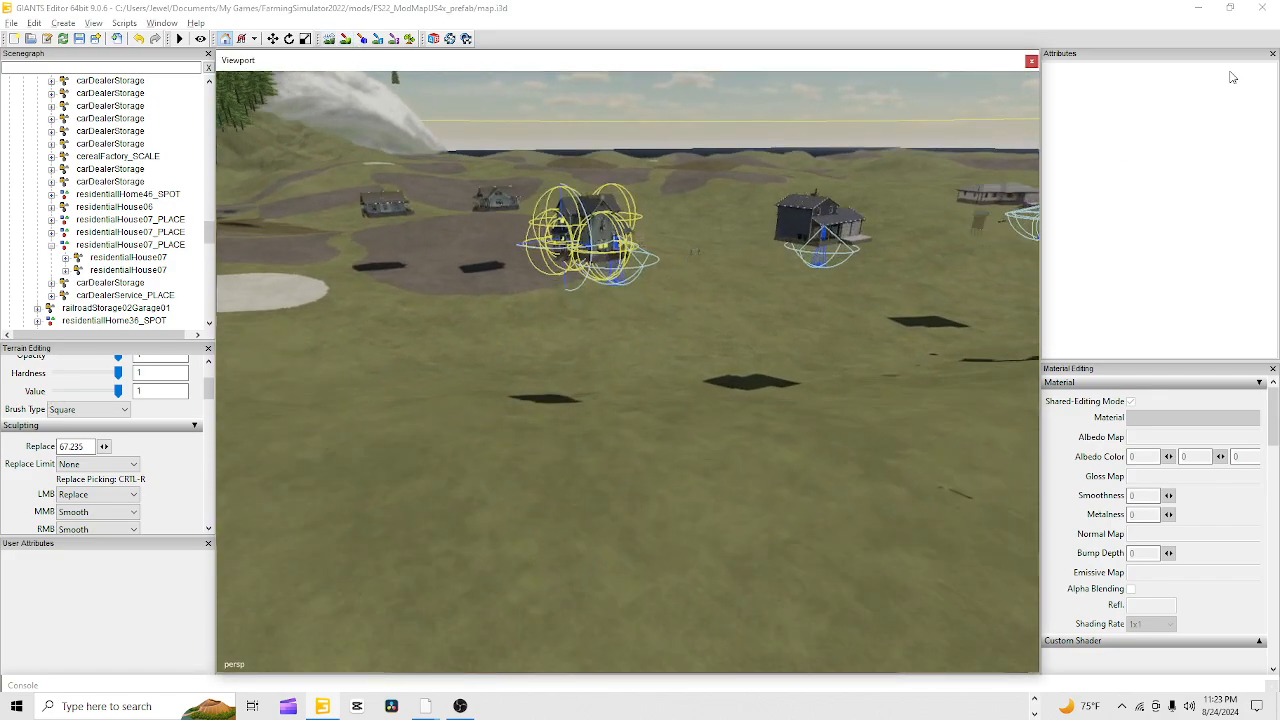
pyautogui.keyDown('alt'); pyautogui.moveTo(780, 445); pyautogui.dragTo(890, 365); pyautogui.keyUp('alt')
pyautogui.keyDown('alt'); pyautogui.moveTo(690, 470); pyautogui.dragTo(1042, 299, button='right'); pyautogui.keyUp('alt')
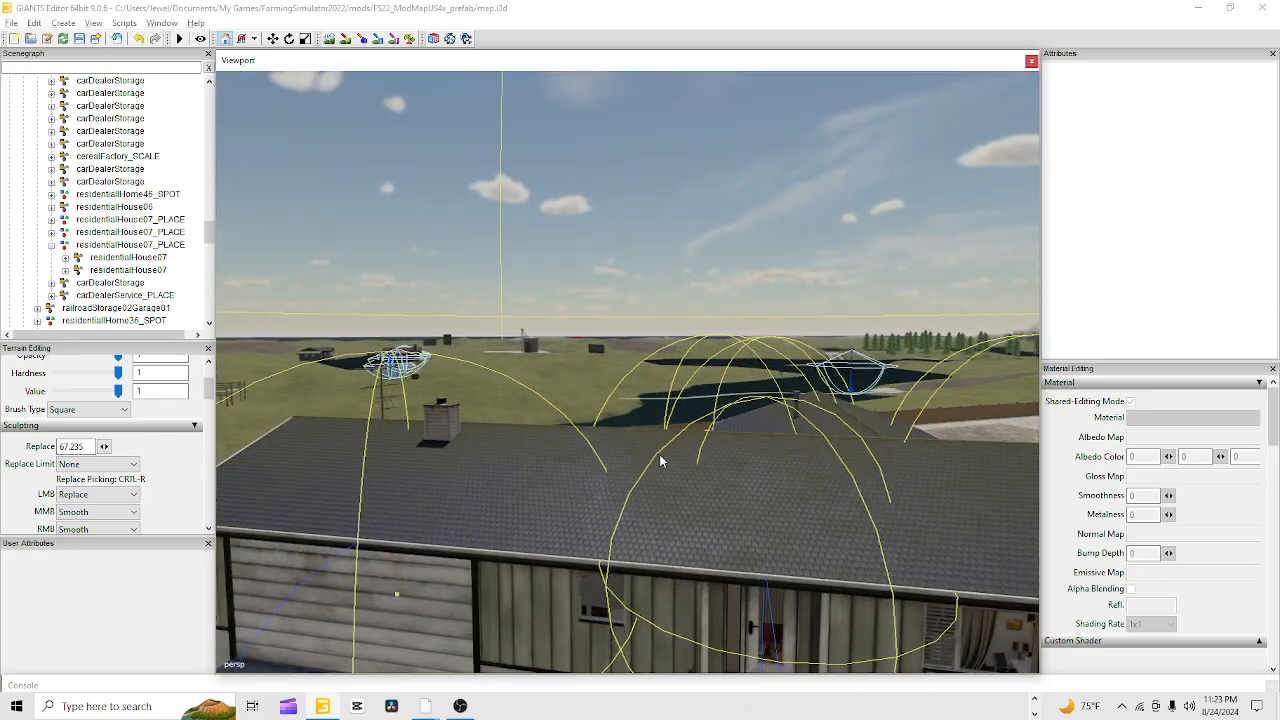
pyautogui.keyDown('alt'); pyautogui.moveTo(660, 456); pyautogui.dragTo(680, 630); pyautogui.keyUp('alt')
pyautogui.keyDown('alt'); pyautogui.moveTo(857, 237); pyautogui.dragTo(260, 634, button='right'); pyautogui.keyUp('alt')
pyautogui.keyDown('alt'); pyautogui.moveTo(740, 268); pyautogui.dragTo(584, 532, button='right'); pyautogui.keyUp('alt')
pyautogui.keyDown('alt'); pyautogui.moveTo(660, 412); pyautogui.dragTo(630, 428); pyautogui.keyUp('alt')
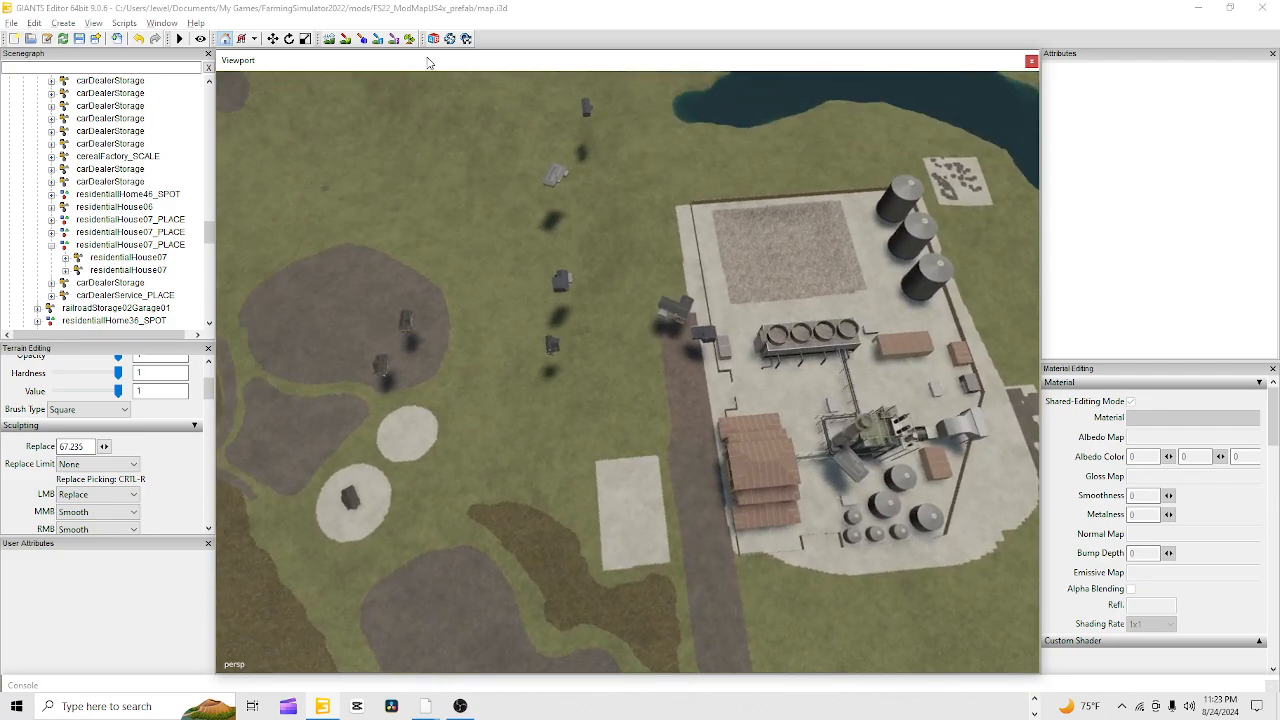
pyautogui.click(346, 39)
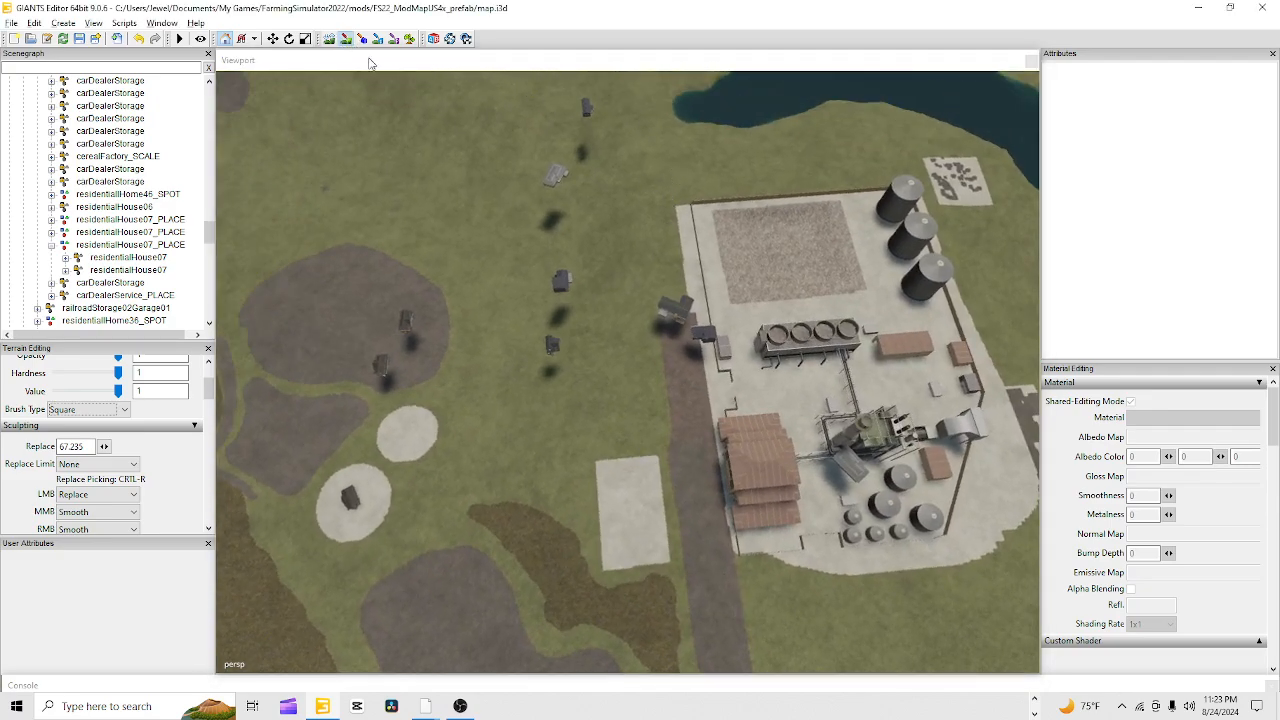
pyautogui.click(688, 444)
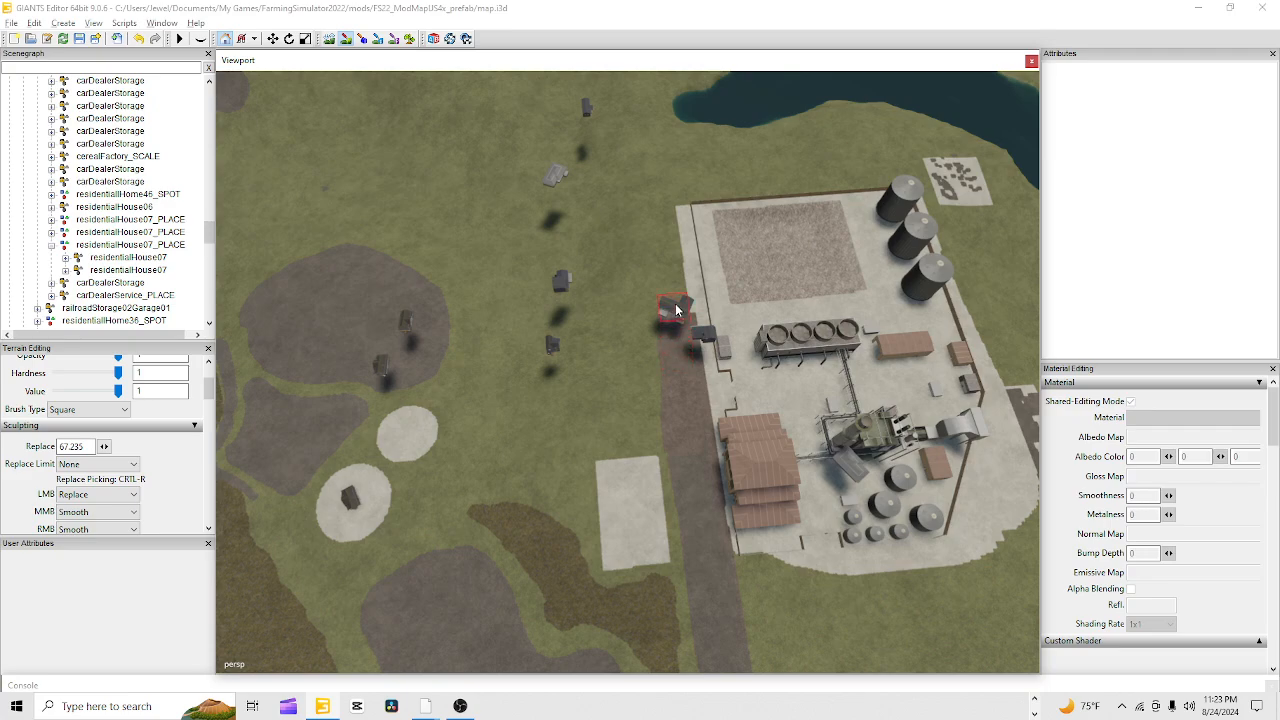
pyautogui.moveTo(668, 232); pyautogui.dragTo(657, 176)
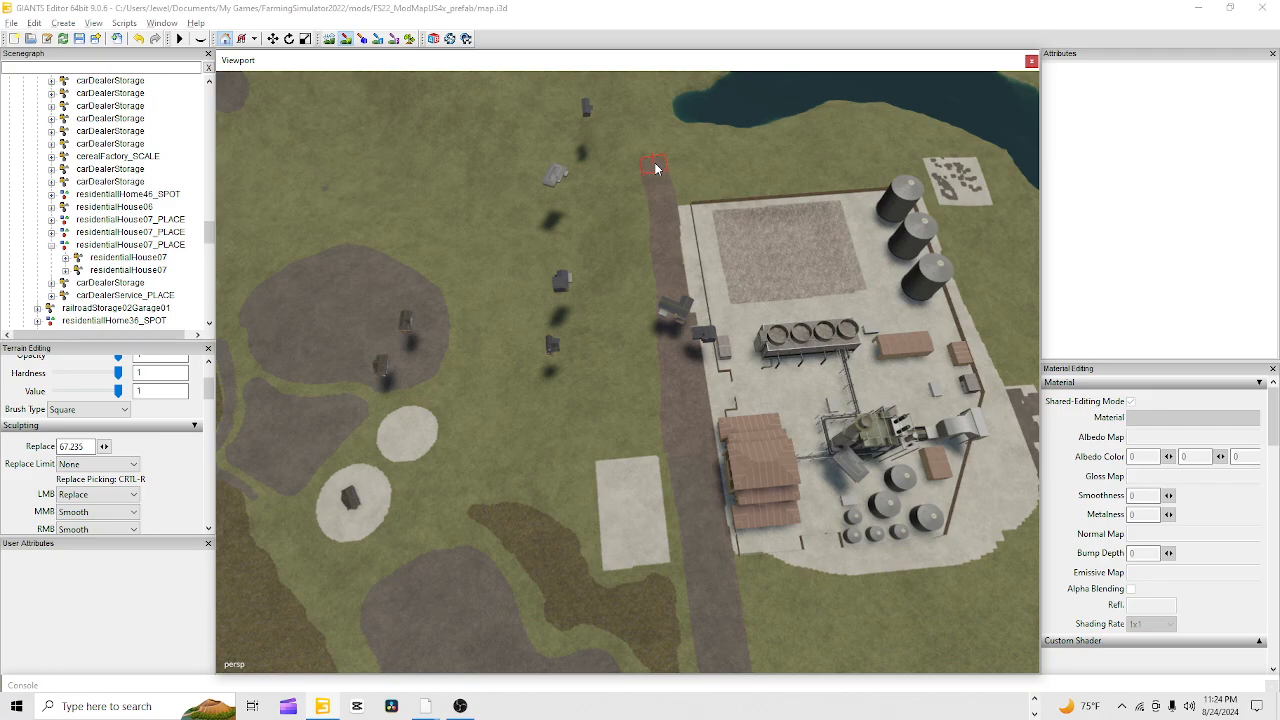
pyautogui.moveTo(660, 190)
pyautogui.mouseDown()
pyautogui.moveTo(607, 91)
pyautogui.moveTo(592, 88)
pyautogui.mouseUp()
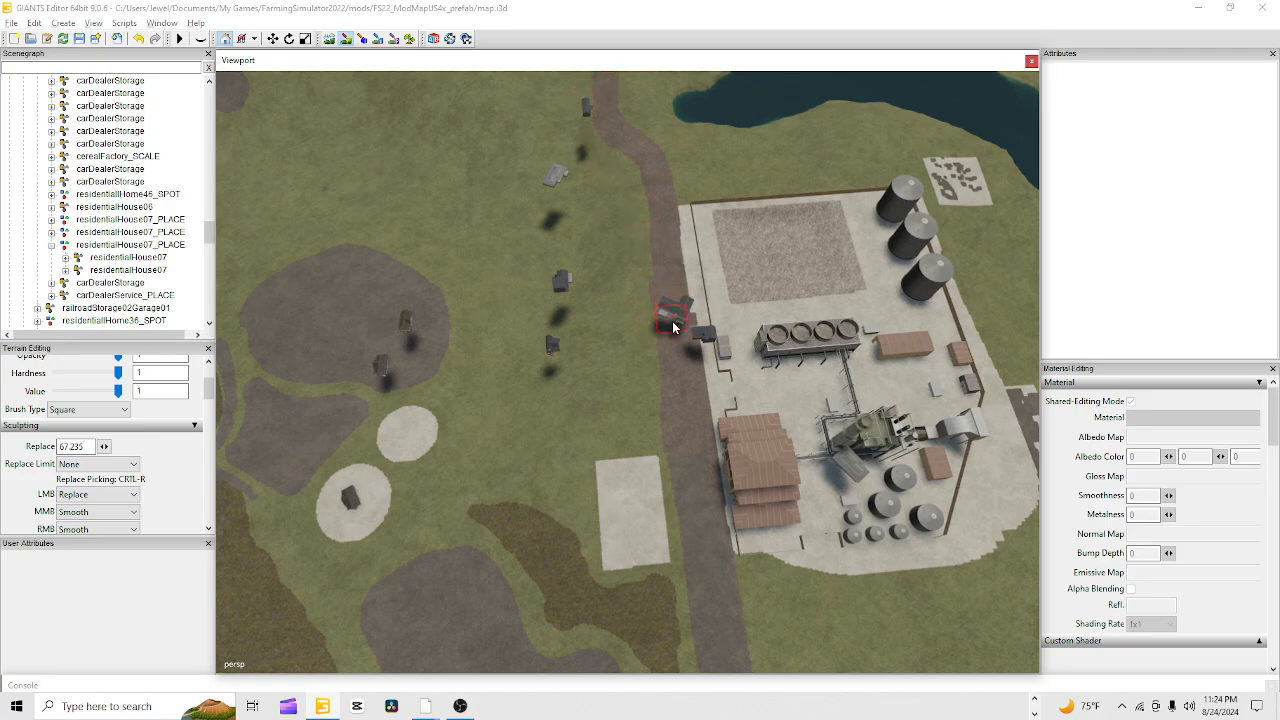
pyautogui.moveTo(650, 200); pyautogui.dragTo(641, 157)
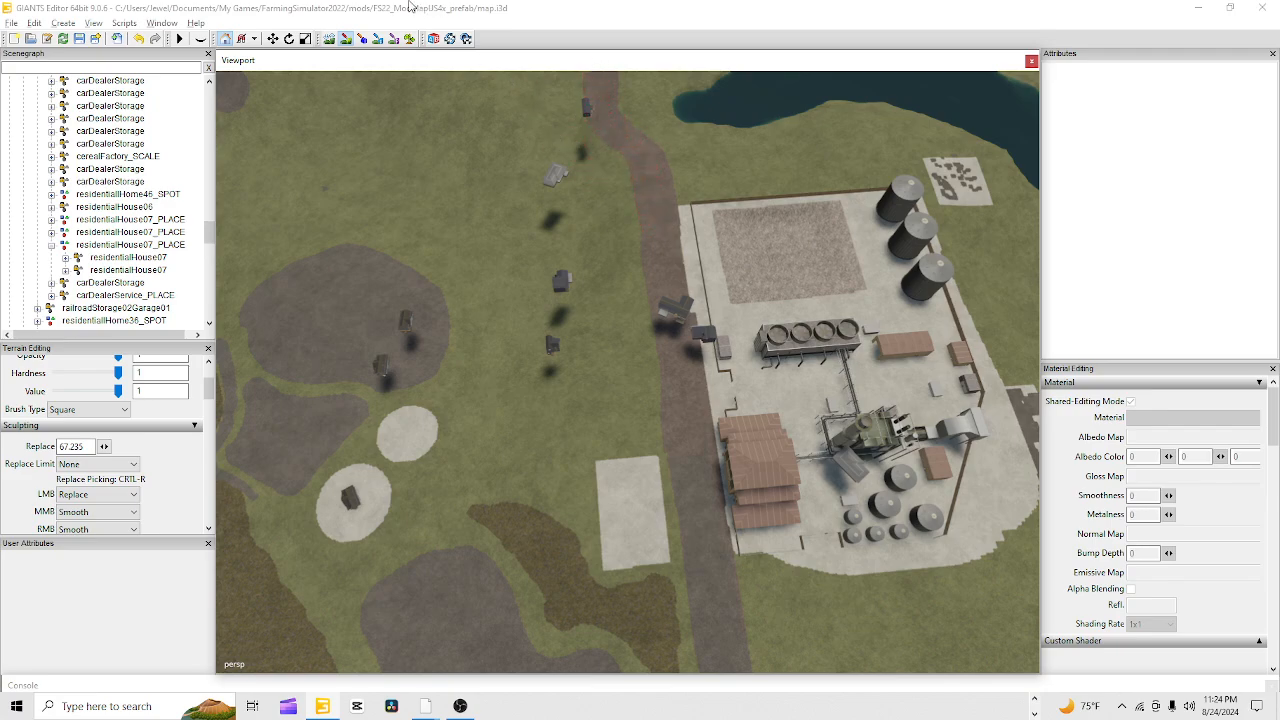
# Inspect the newly painted dirt road between the power plant wall and the row of houses
pyautogui.moveTo(636, 480); pyautogui.dragTo(634, 488, button='middle')
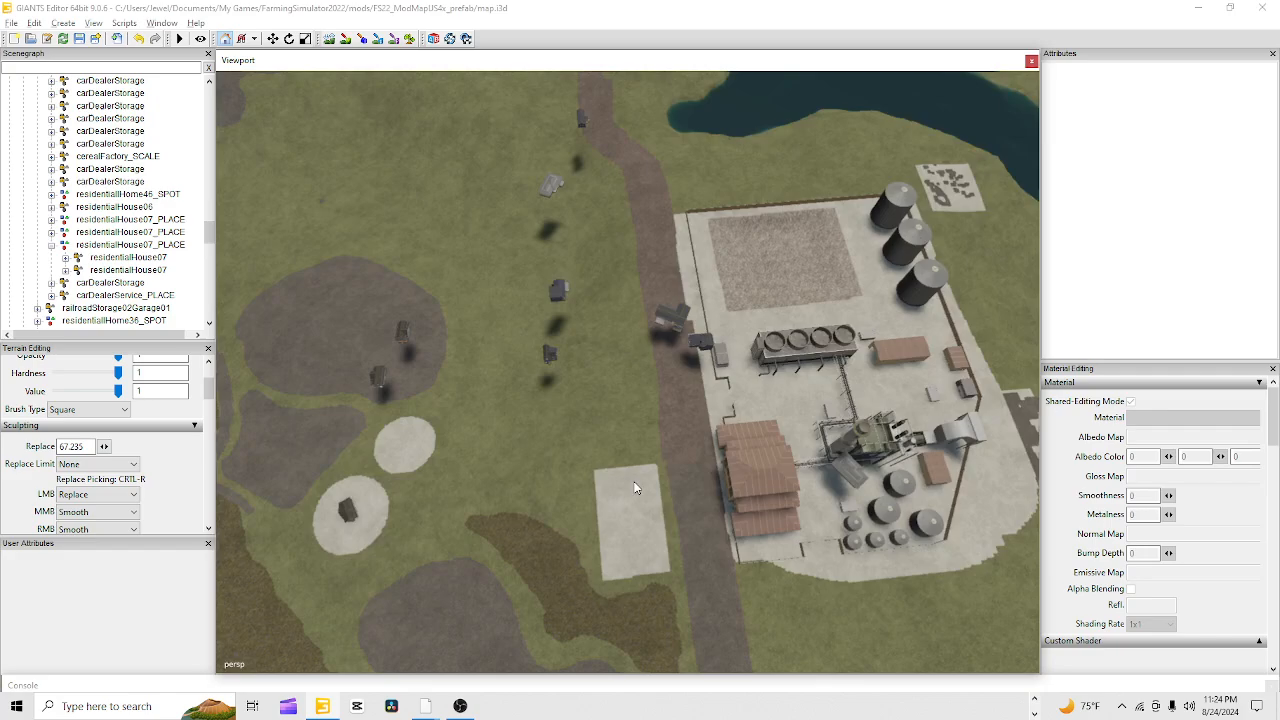
pyautogui.keyDown('alt'); pyautogui.moveTo(634, 482); pyautogui.dragTo(650, 429); pyautogui.keyUp('alt')
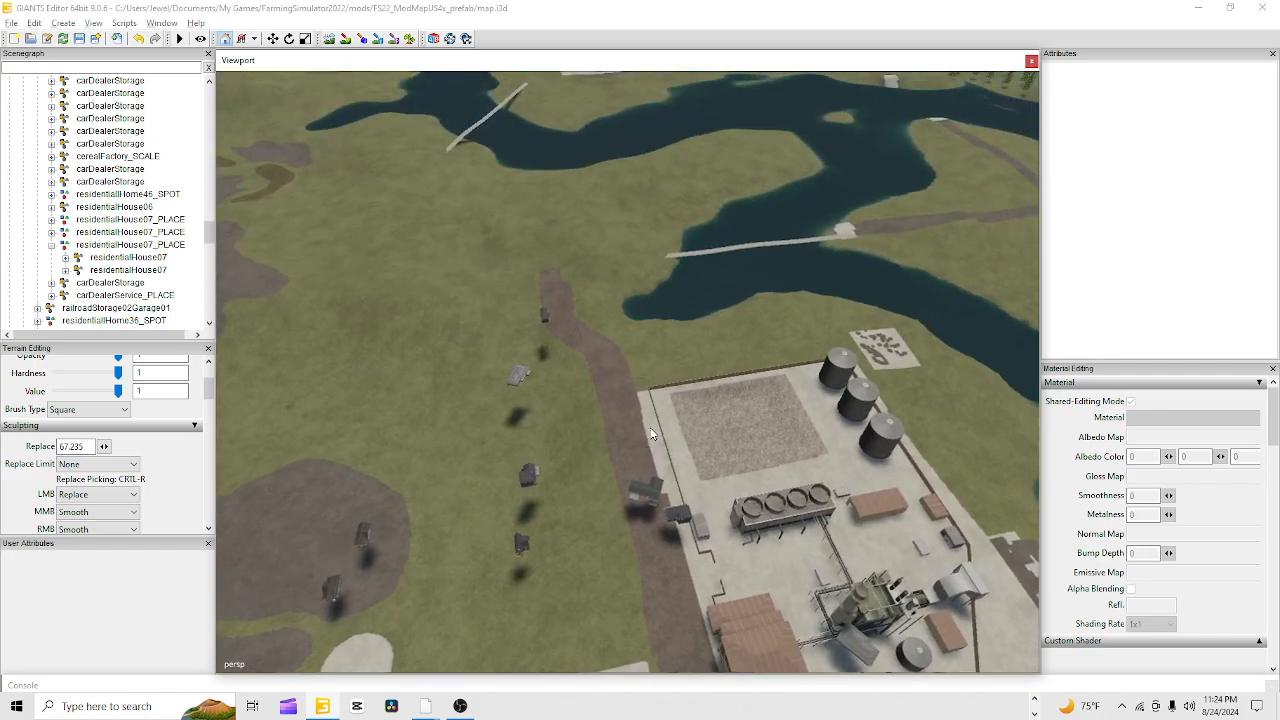
pyautogui.moveTo(525, 536)
pyautogui.keyDown('alt'); pyautogui.mouseDown(button='right')
pyautogui.moveTo(1165, 4)
pyautogui.moveTo(1258, 4)
pyautogui.mouseUp(button='right'); pyautogui.keyUp('alt')
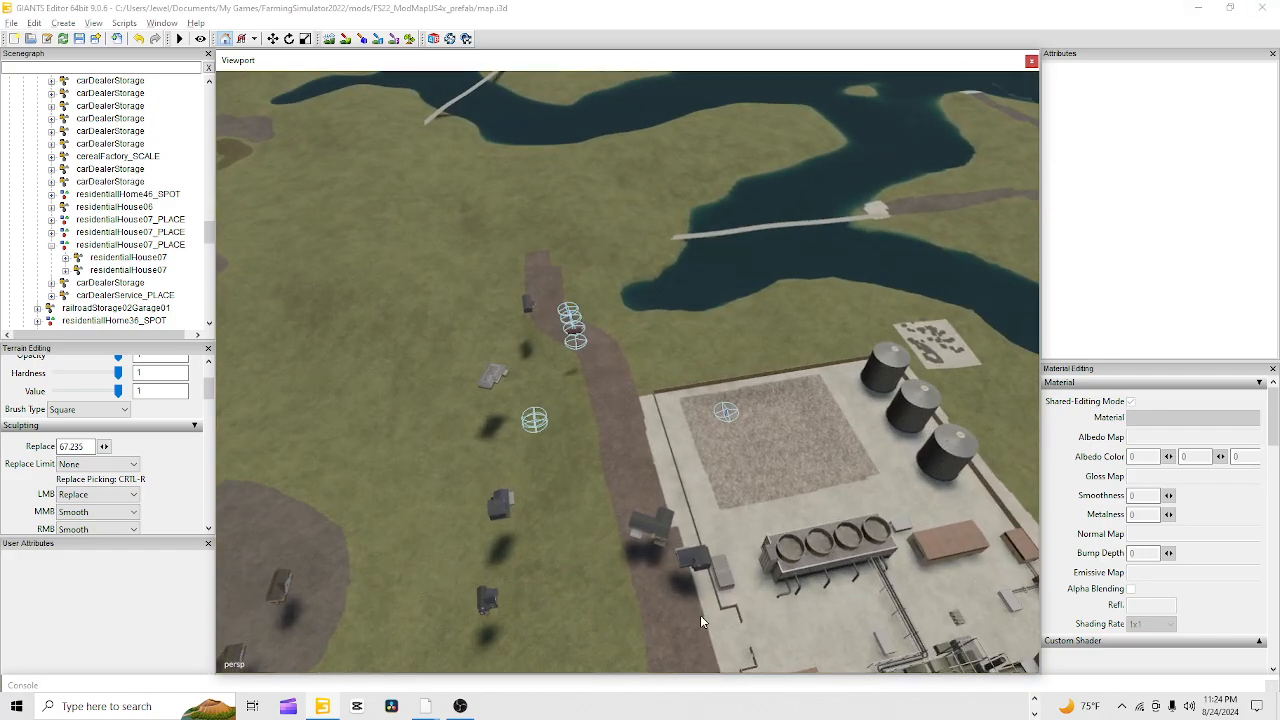
pyautogui.keyDown('alt'); pyautogui.moveTo(601, 577); pyautogui.dragTo(1106, 282, button='right'); pyautogui.keyUp('alt')
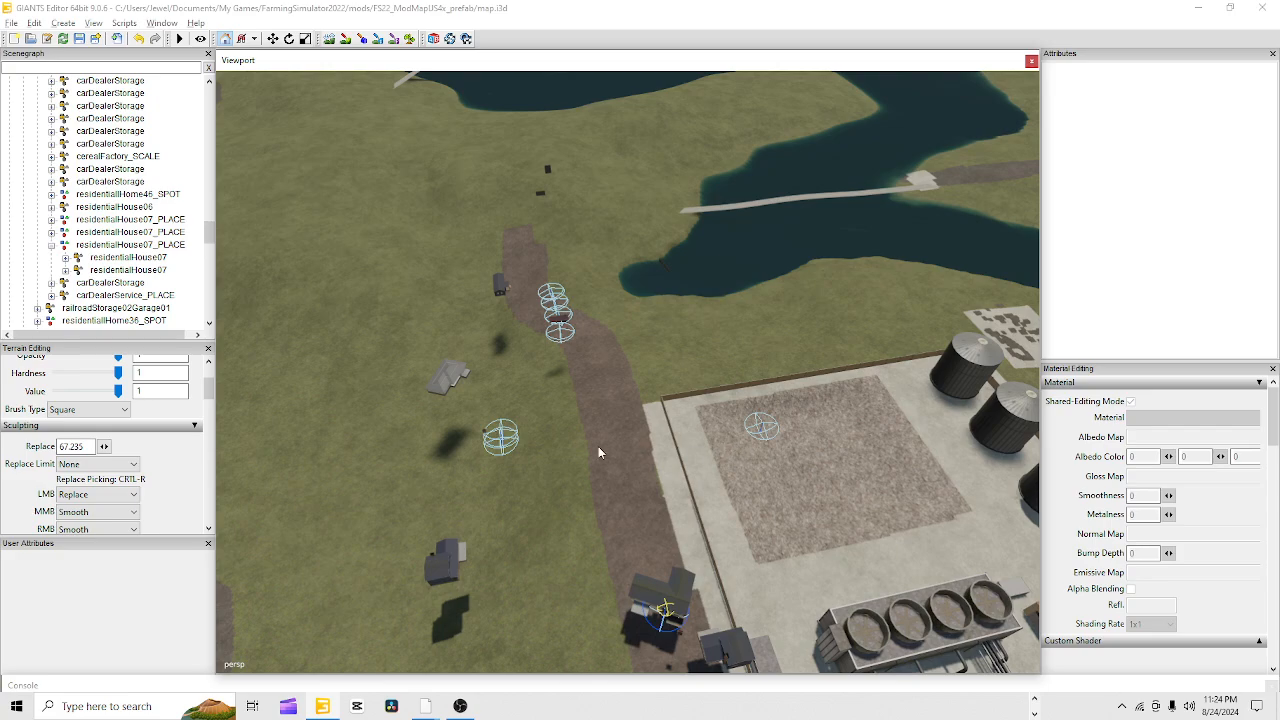
pyautogui.keyDown('alt'); pyautogui.moveTo(479, 451); pyautogui.dragTo(820, 406, button='right'); pyautogui.keyUp('alt')
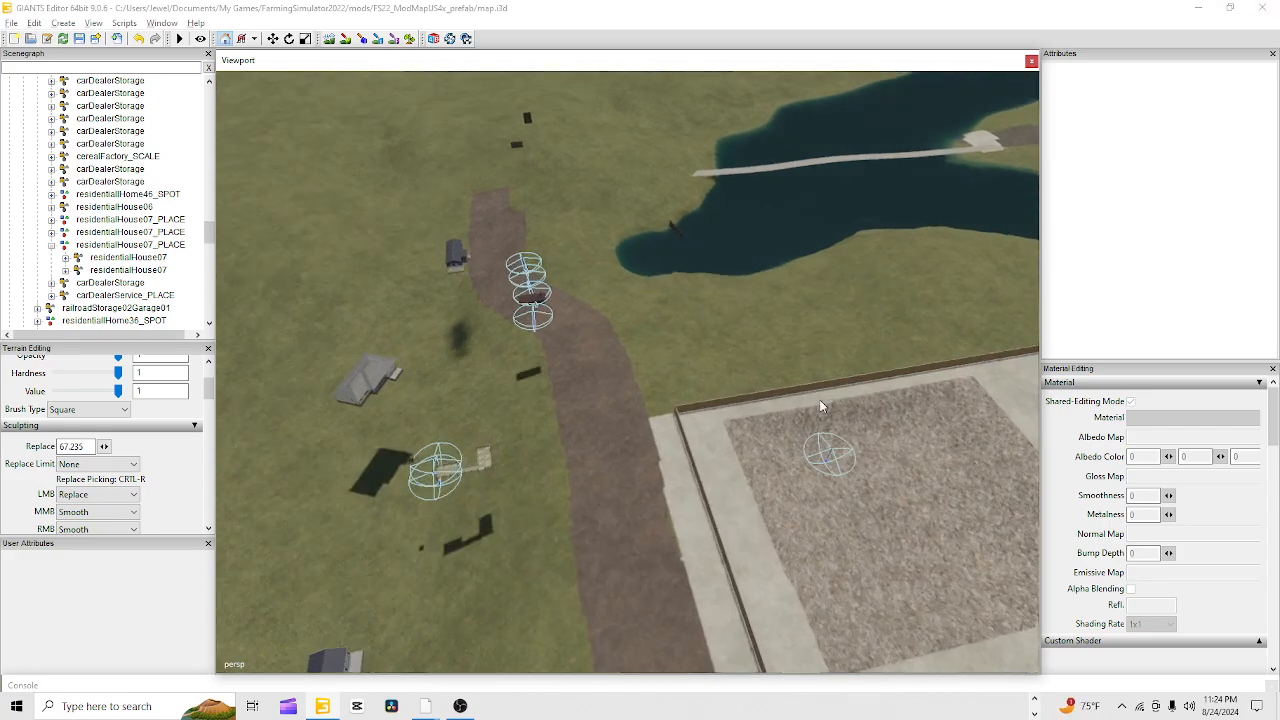
pyautogui.rightClick(782, 425)
pyautogui.keyDown('alt'); pyautogui.moveTo(784, 352); pyautogui.dragTo(697, 461); pyautogui.keyUp('alt')
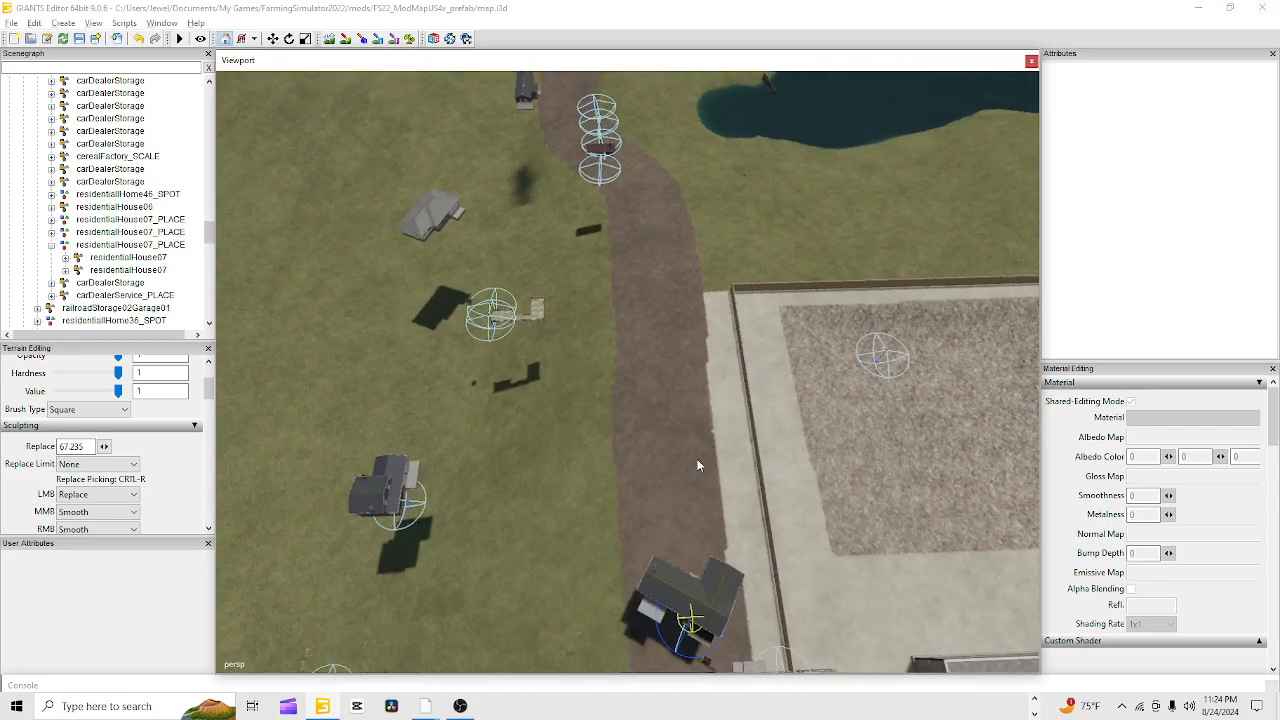
pyautogui.keyDown('alt'); pyautogui.moveTo(697, 461); pyautogui.dragTo(842, 376, button='right'); pyautogui.keyUp('alt')
# Extend the dirt road from its end near the farthest house across the open grass to the riverbank
pyautogui.keyDown('alt'); pyautogui.moveTo(660, 320); pyautogui.dragTo(674, 511, button='right'); pyautogui.keyUp('alt')
pyautogui.keyDown('alt'); pyautogui.moveTo(674, 511); pyautogui.dragTo(260, 531); pyautogui.keyUp('alt')
pyautogui.keyDown('alt'); pyautogui.moveTo(483, 457); pyautogui.dragTo(691, 505); pyautogui.keyUp('alt')
pyautogui.keyDown('alt'); pyautogui.moveTo(375, 163); pyautogui.dragTo(605, 441); pyautogui.keyUp('alt')
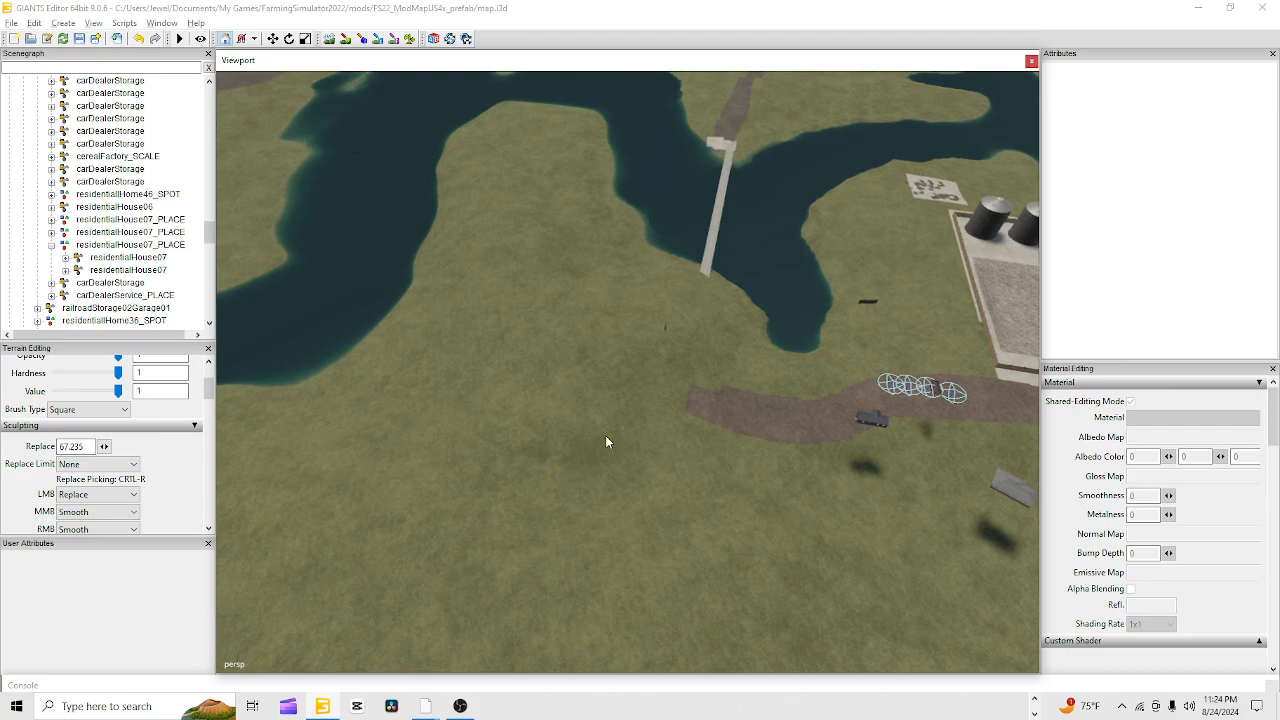
pyautogui.click(346, 39)
pyautogui.click(722, 416)
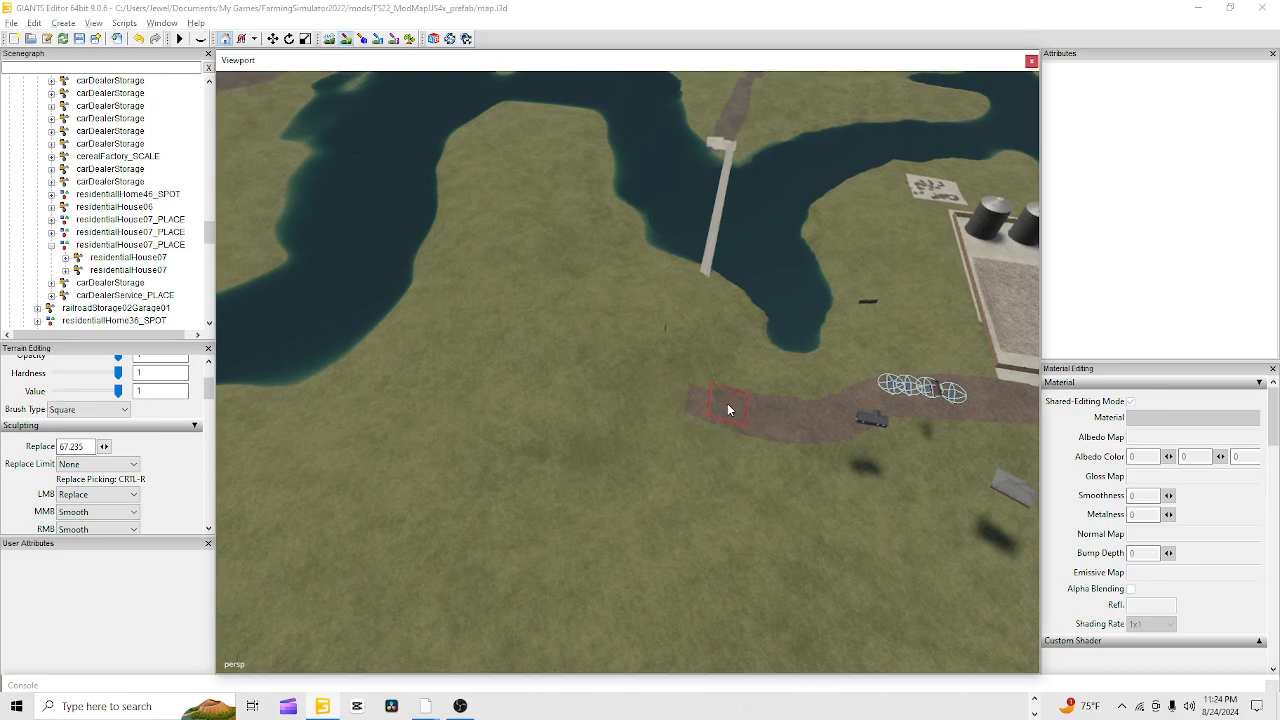
pyautogui.moveTo(701, 399); pyautogui.dragTo(383, 340)
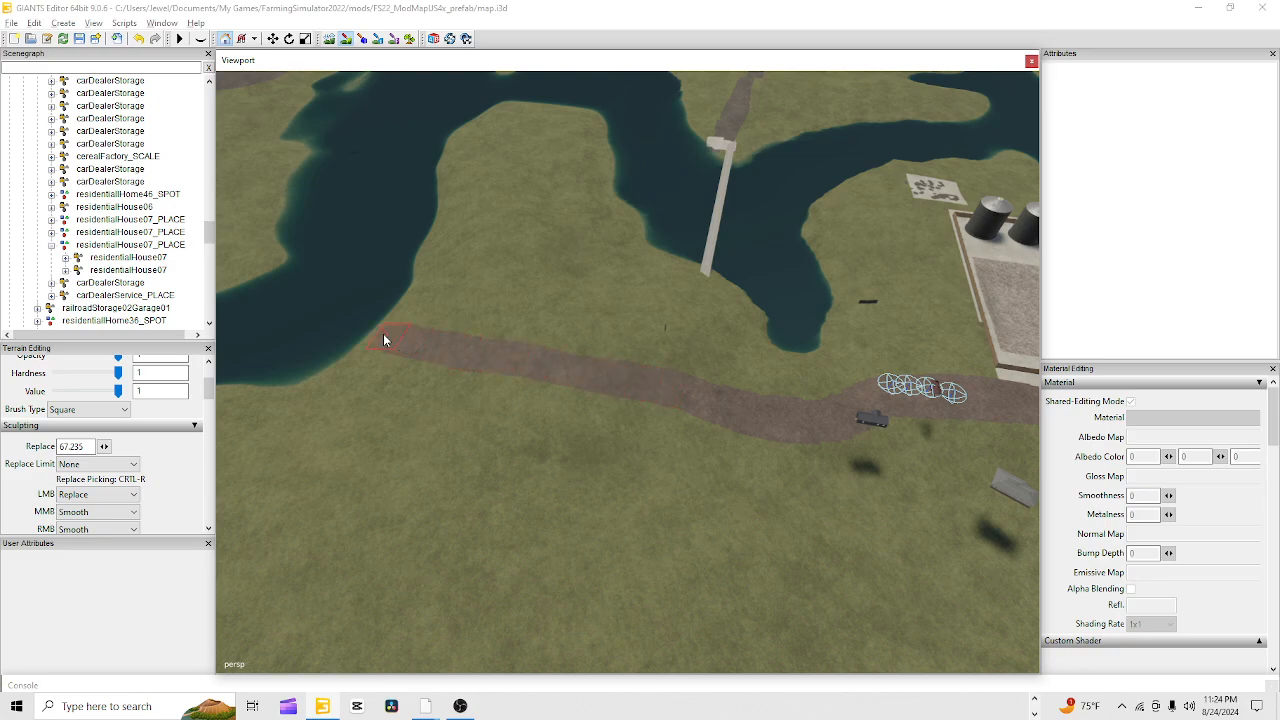
pyautogui.click(345, 38)
# Paint a wide dirt branch from the road to the bridge and continue the road on the opposite riverbank near the silo site
pyautogui.keyDown('alt'); pyautogui.moveTo(638, 325); pyautogui.dragTo(556, 319); pyautogui.keyUp('alt')
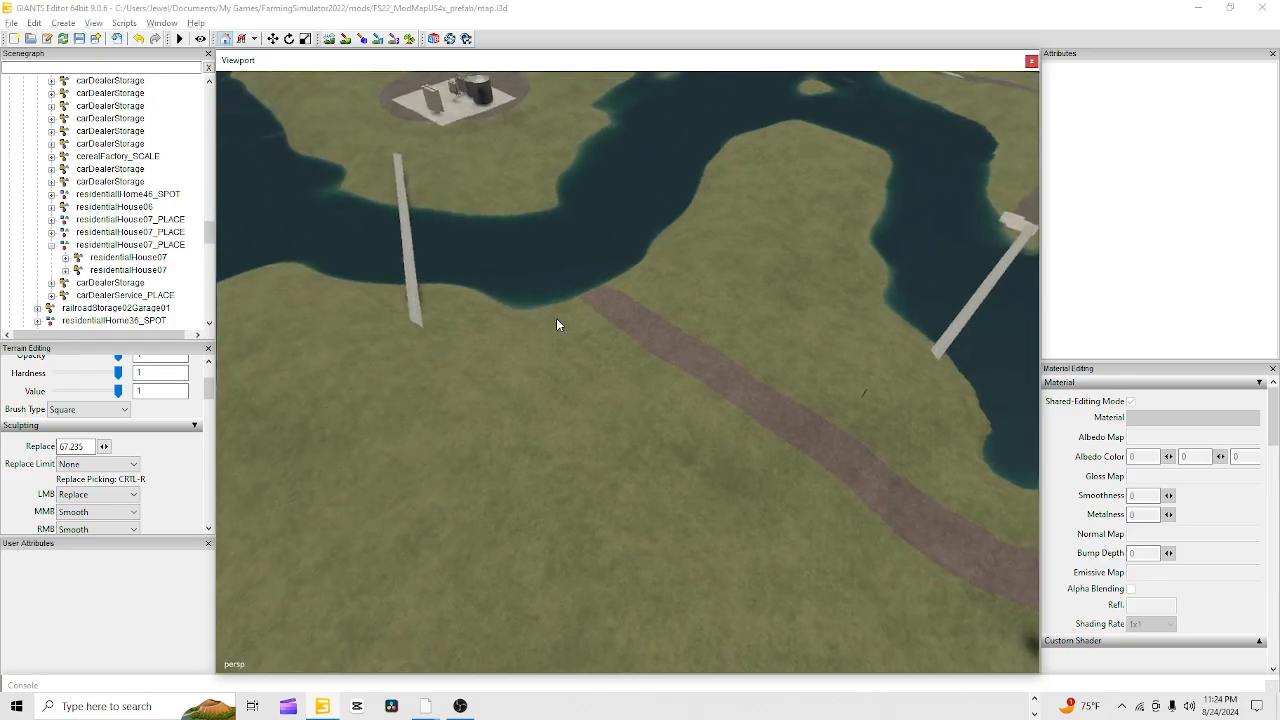
pyautogui.click(347, 39)
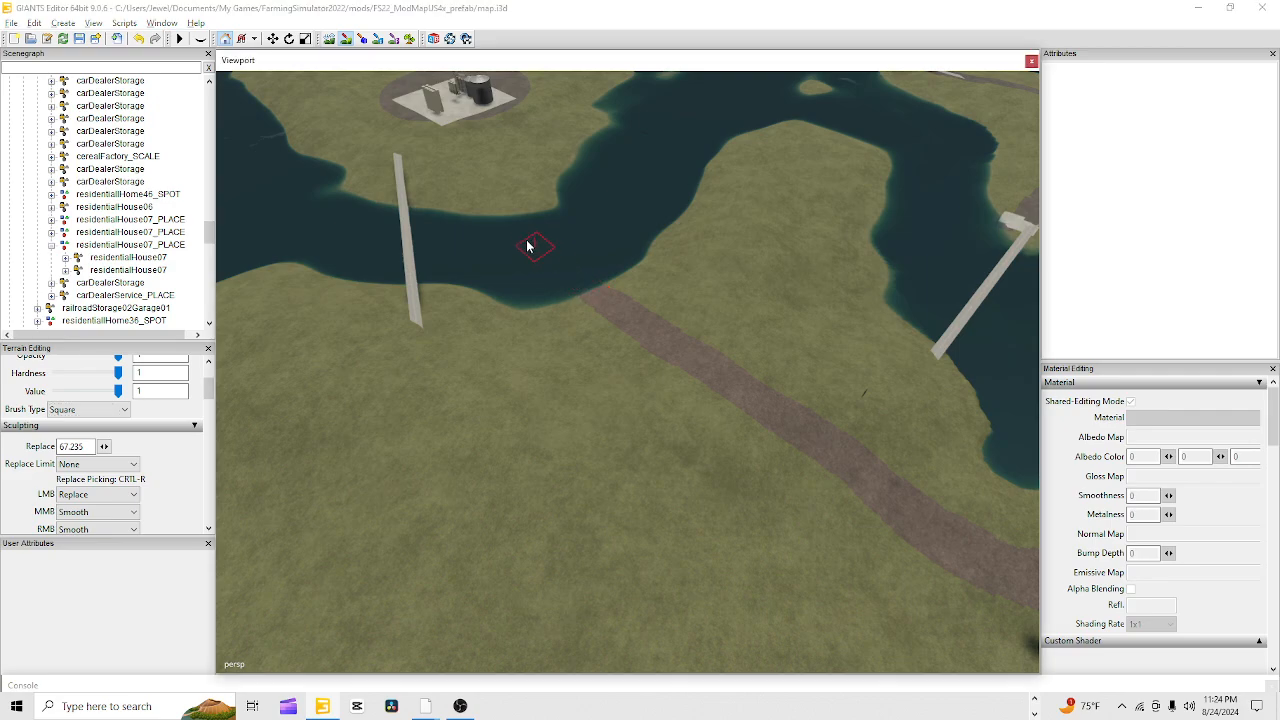
pyautogui.moveTo(476, 210); pyautogui.dragTo(405, 147)
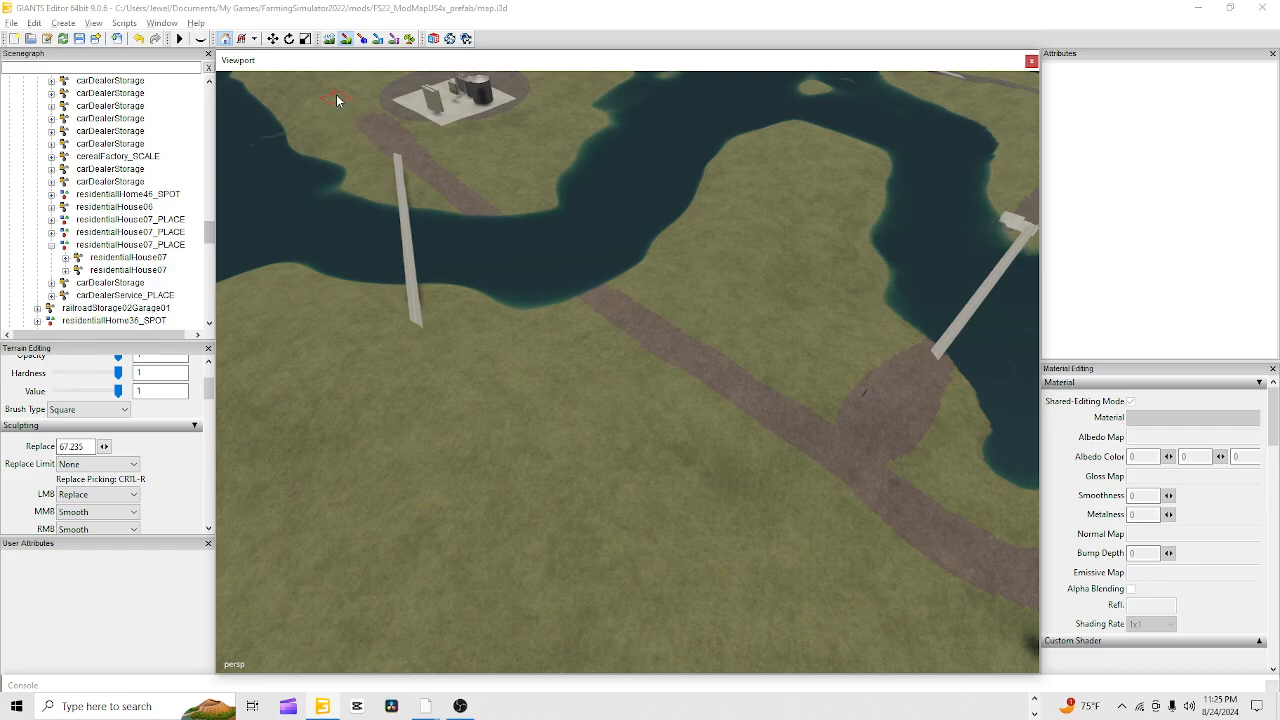
pyautogui.click(346, 38)
# Inspect the dirt branch where it meets the bridge and the route continuing across the river
pyautogui.keyDown('alt'); pyautogui.moveTo(623, 536); pyautogui.dragTo(712, 354); pyautogui.keyUp('alt')
pyautogui.scroll(2, 712, 354)
pyautogui.keyDown('alt'); pyautogui.moveTo(552, 518); pyautogui.dragTo(654, 400); pyautogui.keyUp('alt')
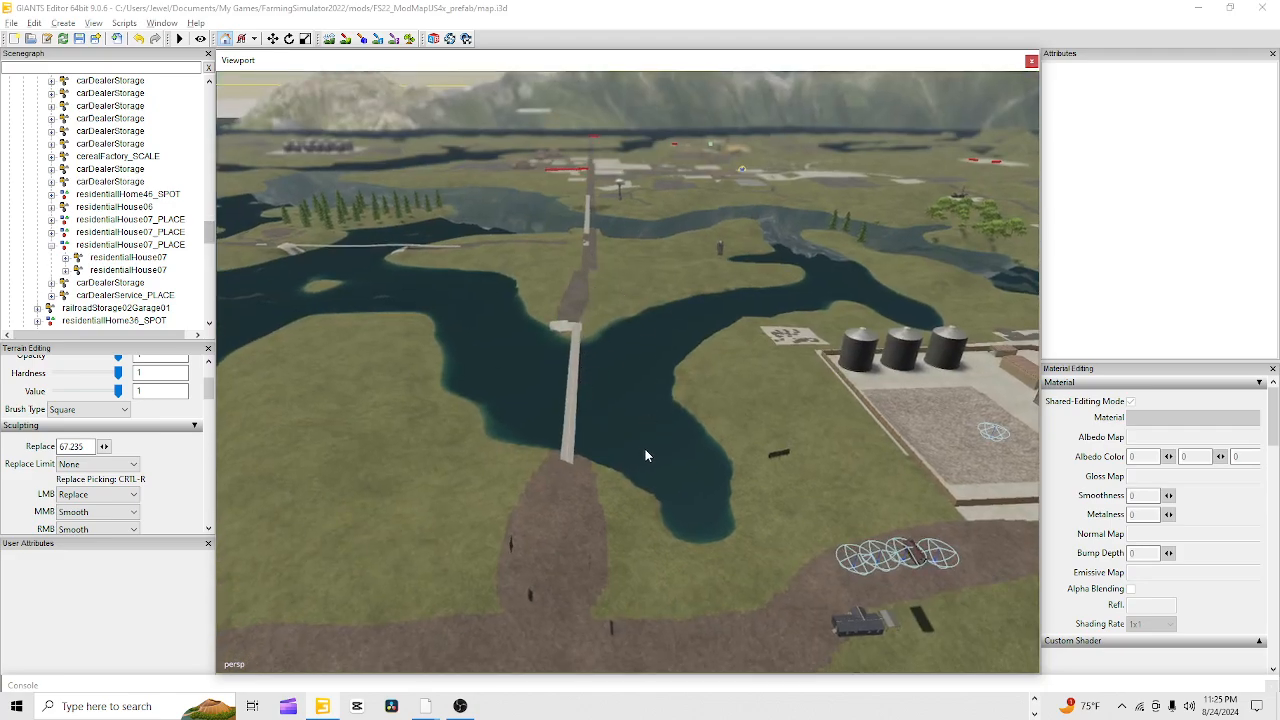
pyautogui.keyDown('alt'); pyautogui.moveTo(645, 449); pyautogui.dragTo(637, 501); pyautogui.keyUp('alt')
pyautogui.keyDown('alt'); pyautogui.moveTo(637, 501); pyautogui.dragTo(1089, 130, button='right'); pyautogui.keyUp('alt')
pyautogui.keyDown('alt'); pyautogui.moveTo(555, 488); pyautogui.dragTo(781, 286, button='right'); pyautogui.keyUp('alt')
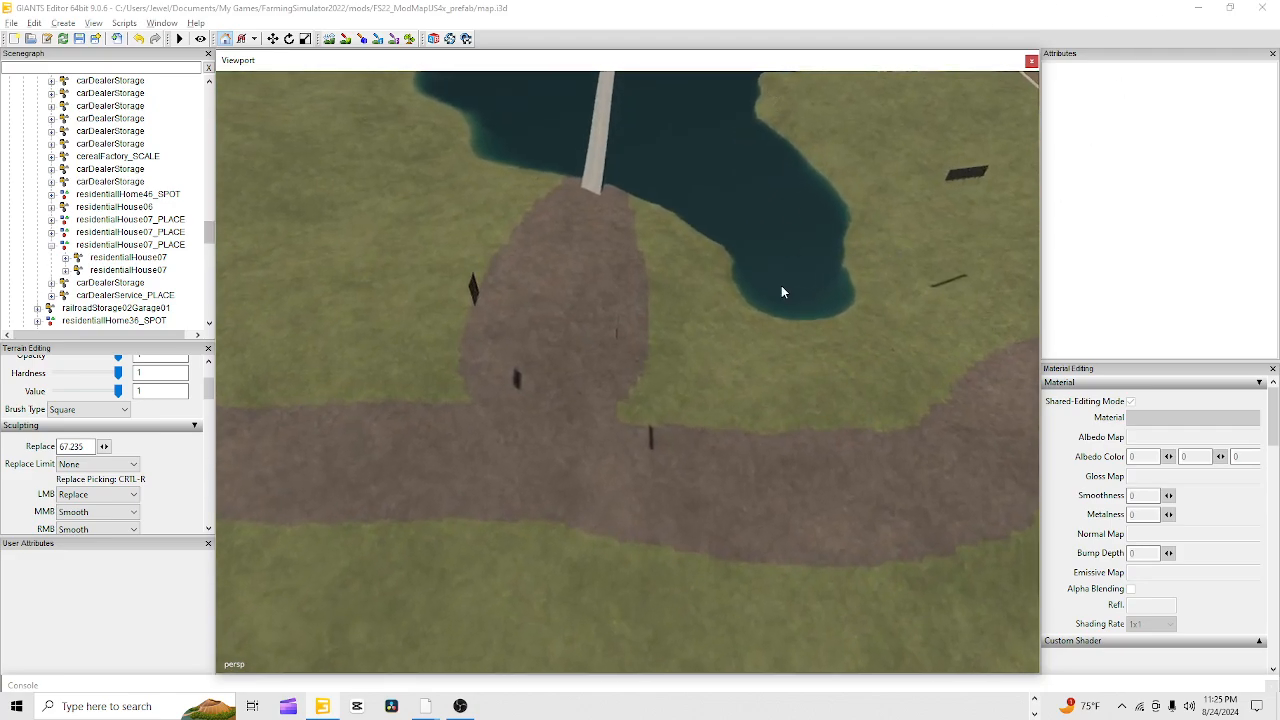
pyautogui.keyDown('alt'); pyautogui.moveTo(664, 540); pyautogui.dragTo(676, 435); pyautogui.keyUp('alt')
pyautogui.keyDown('alt'); pyautogui.moveTo(676, 435); pyautogui.dragTo(1144, 60, button='right'); pyautogui.keyUp('alt')
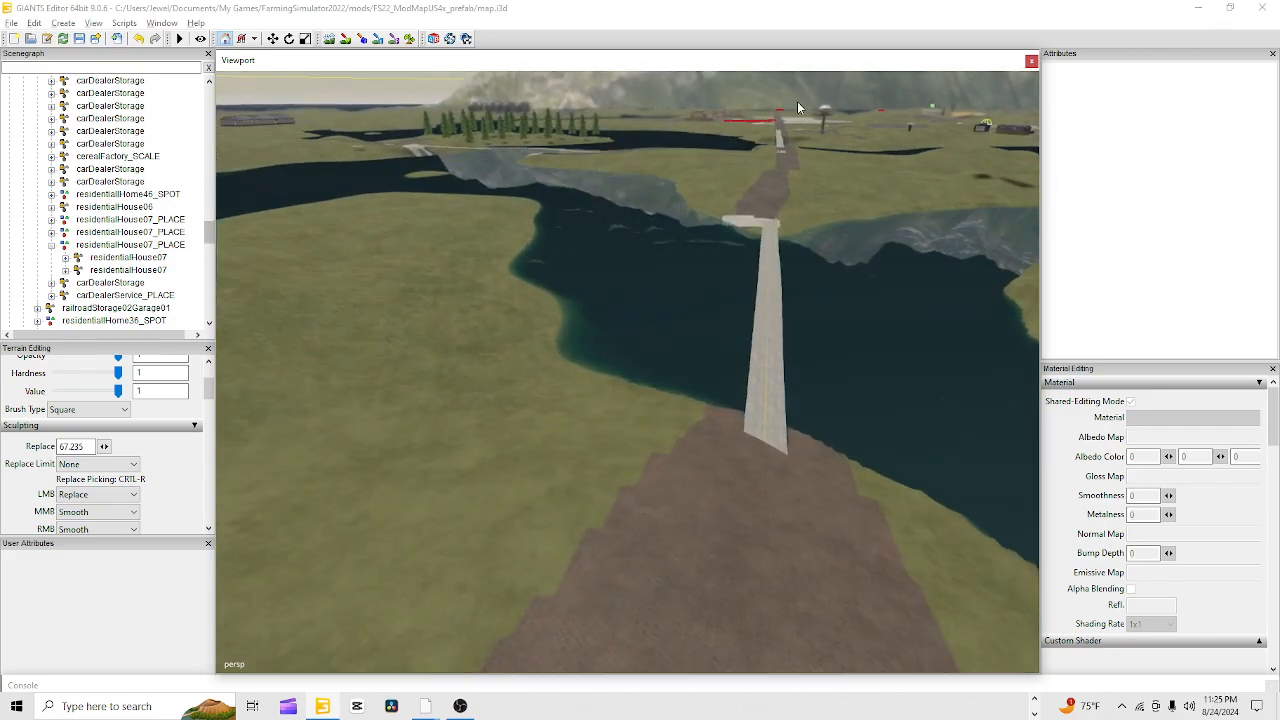
# Narrow the wide dirt branch between the main road and the bridge by painting grass over its edges
pyautogui.keyDown('alt'); pyautogui.moveTo(783, 216); pyautogui.dragTo(829, 289); pyautogui.keyUp('alt')
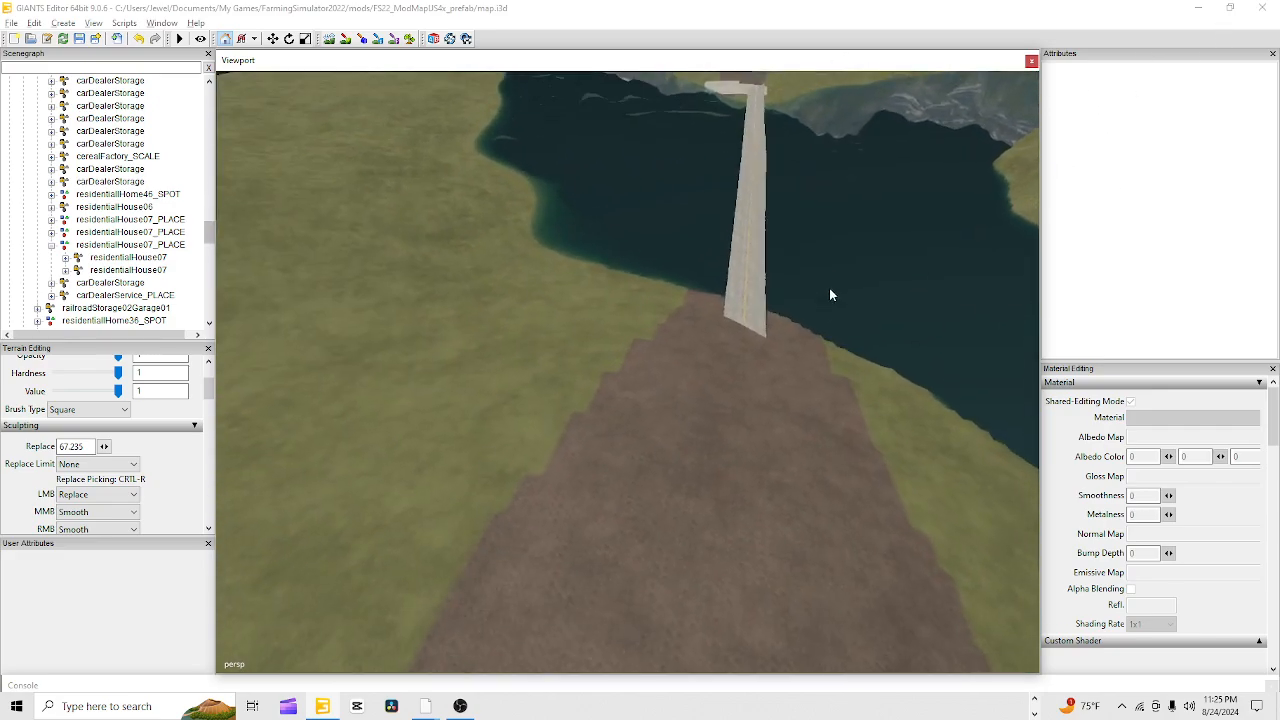
pyautogui.keyDown('alt'); pyautogui.moveTo(829, 289); pyautogui.dragTo(376, 634, button='right'); pyautogui.keyUp('alt')
pyautogui.keyDown('alt'); pyautogui.moveTo(716, 274); pyautogui.dragTo(706, 626, button='right'); pyautogui.keyUp('alt')
pyautogui.keyDown('alt'); pyautogui.moveTo(672, 445); pyautogui.dragTo(686, 550); pyautogui.keyUp('alt')
pyautogui.keyDown('alt'); pyautogui.moveTo(686, 550); pyautogui.dragTo(472, 718, button='right'); pyautogui.keyUp('alt')
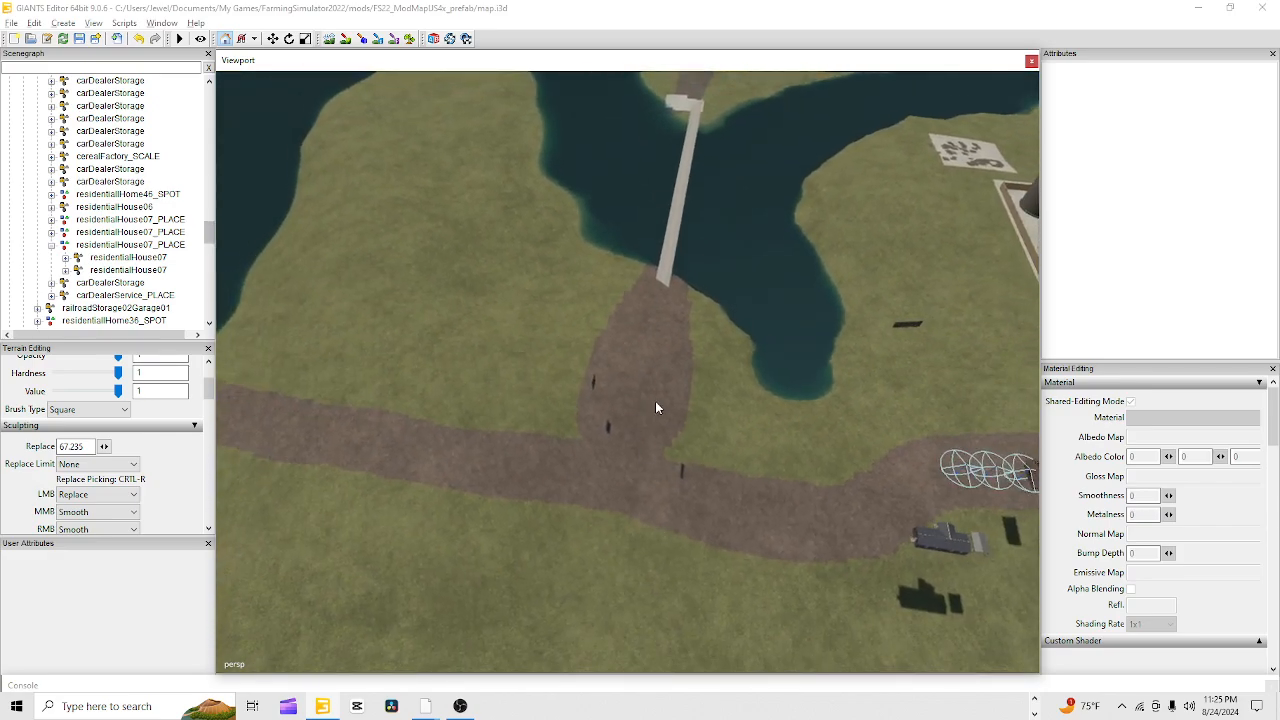
pyautogui.click(346, 41)
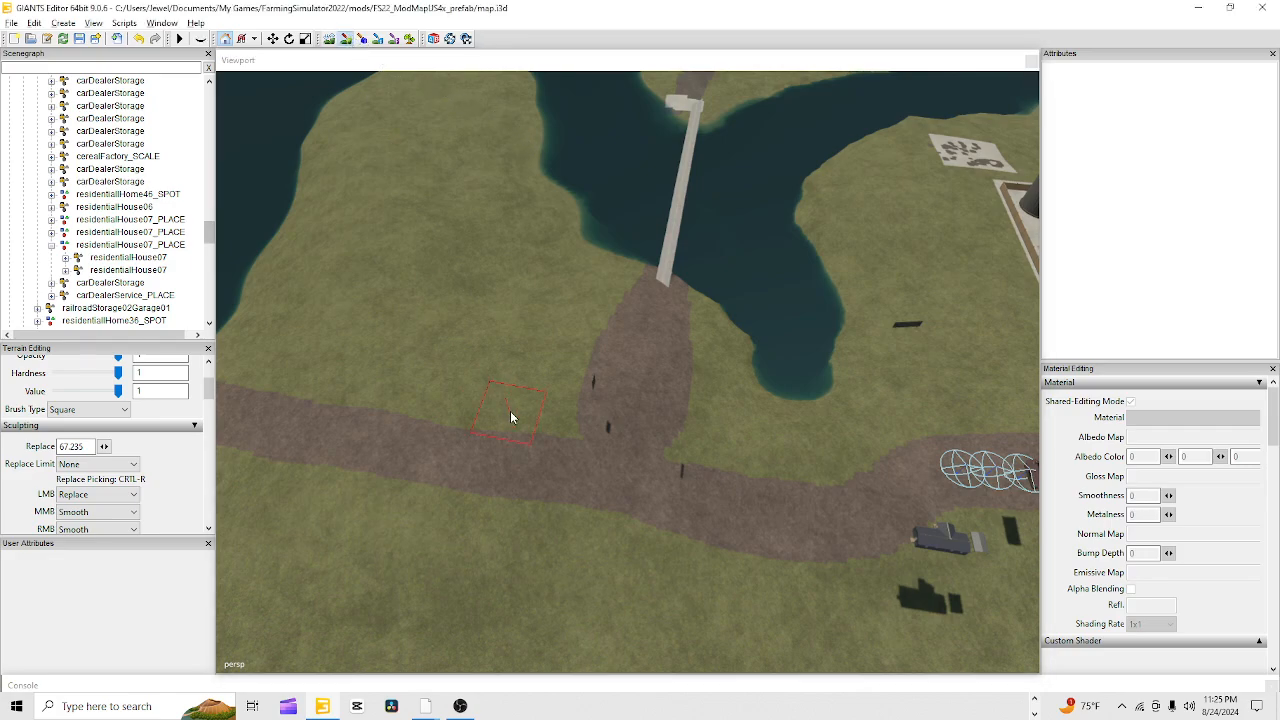
pyautogui.click(575, 404)
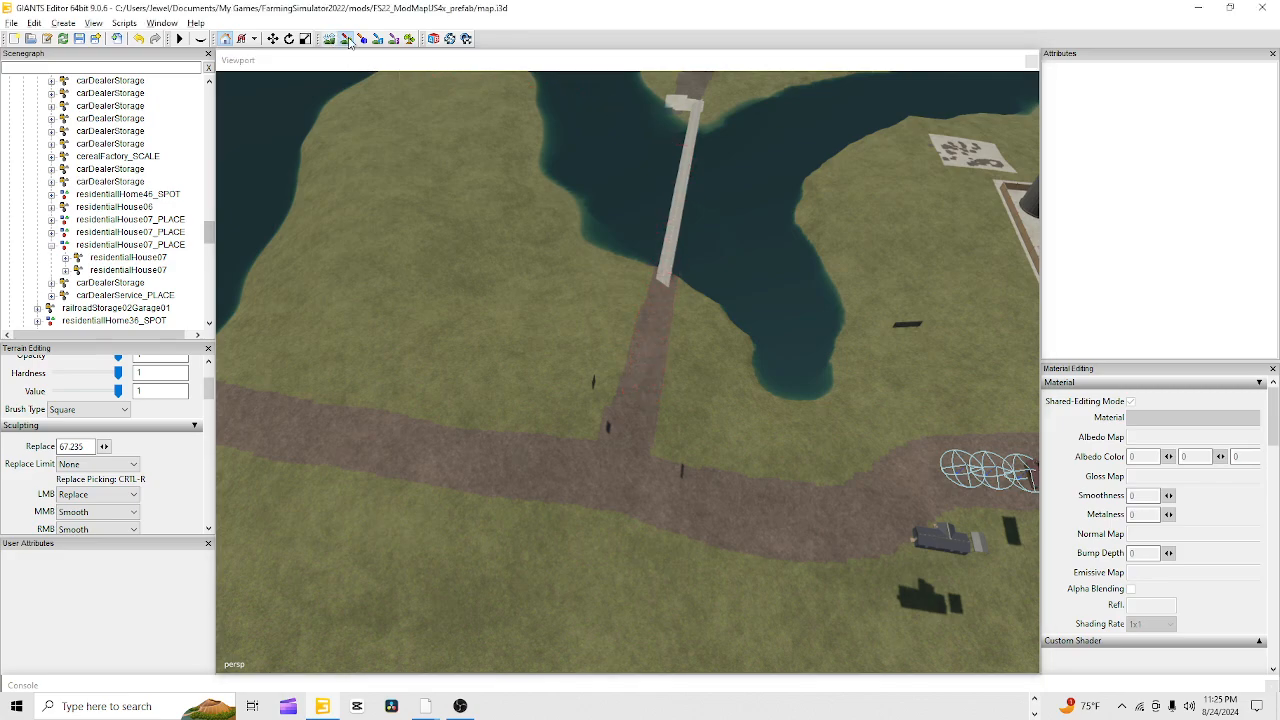
# Narrow the dirt road across the bridge with grass and clear the pale patch at the bridge's far end
pyautogui.keyDown('alt'); pyautogui.moveTo(572, 400); pyautogui.dragTo(586, 330); pyautogui.keyUp('alt')
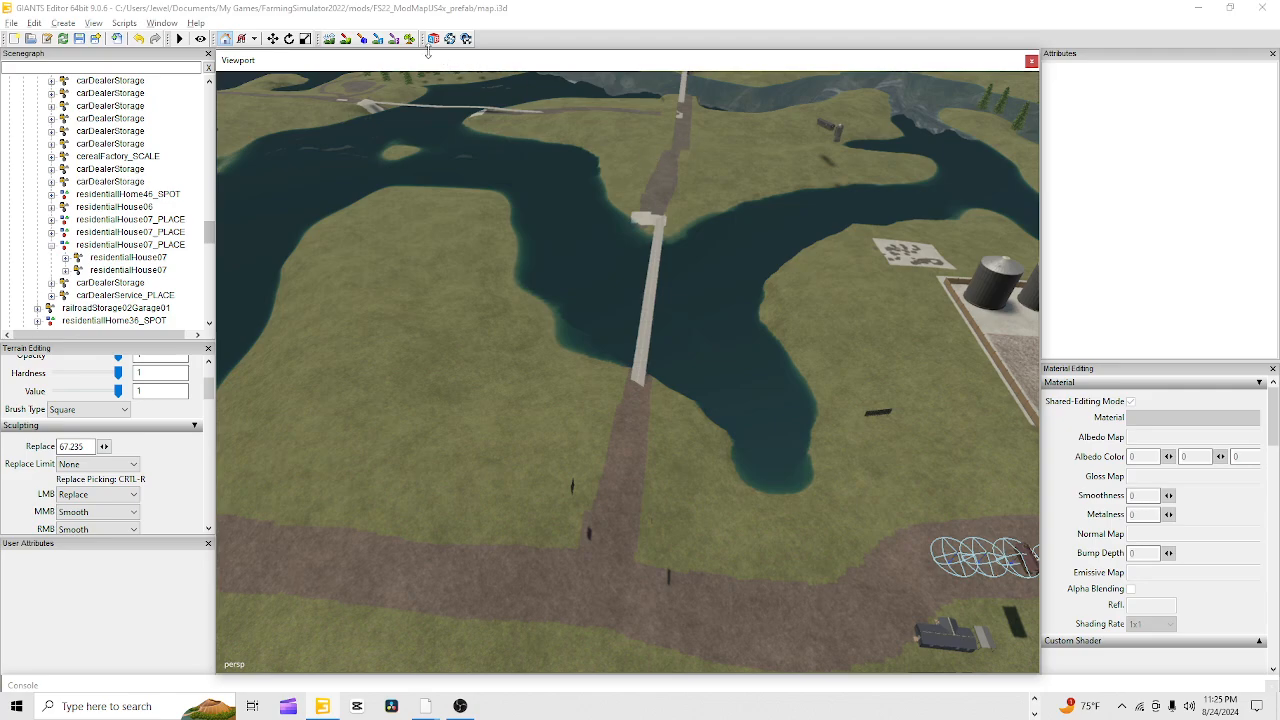
pyautogui.click(346, 40)
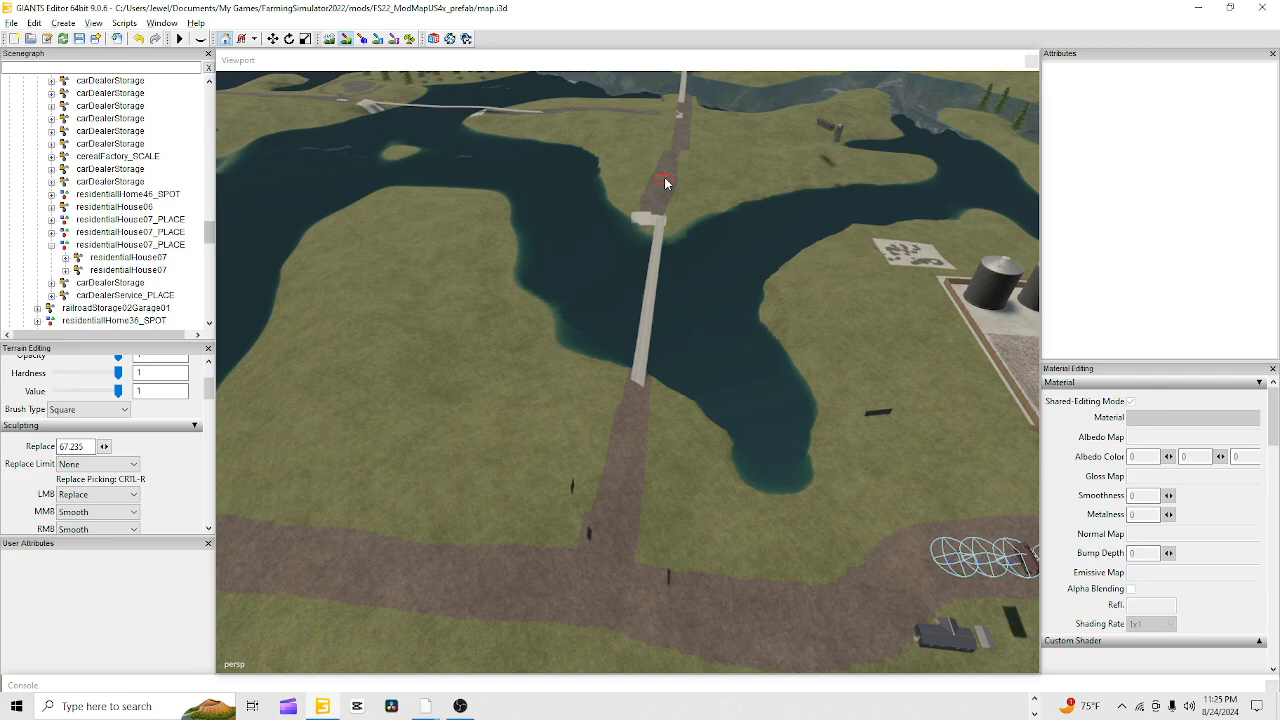
pyautogui.click(680, 155)
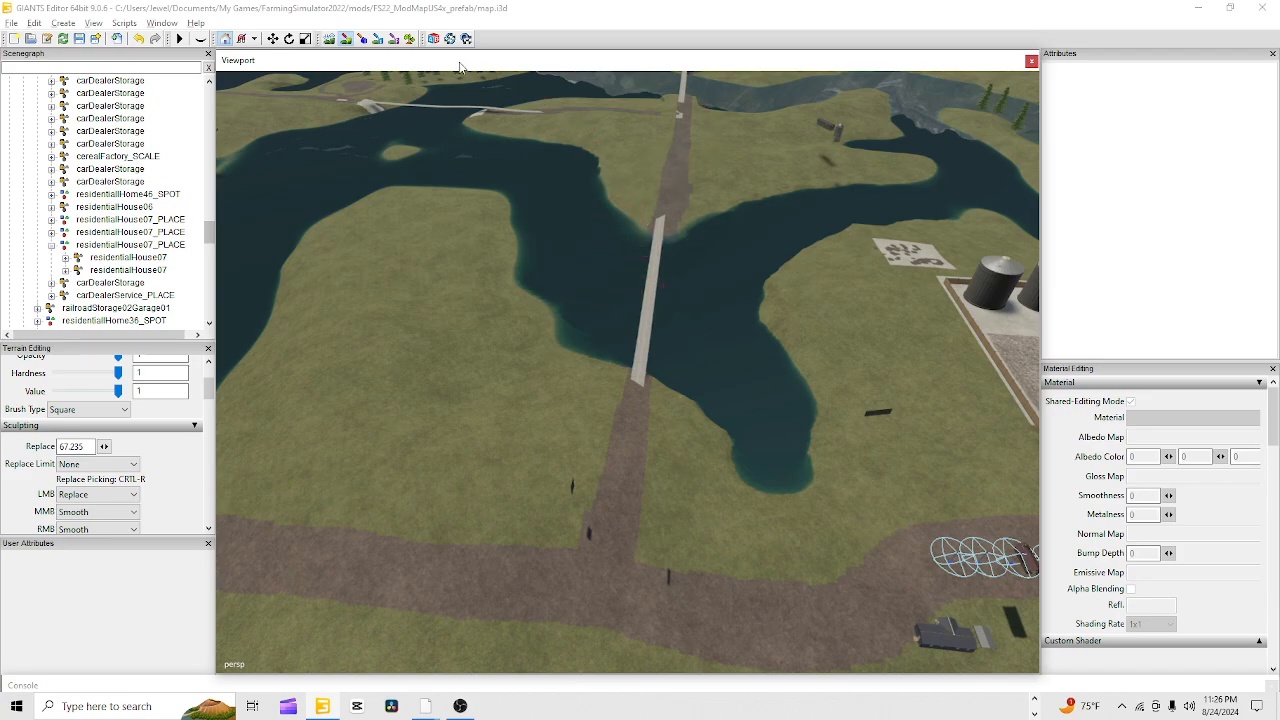
# Examine the dirt road from the bridge junction past the power plant and along to the riverbank facing the silos
pyautogui.scroll(5, 717, 509)
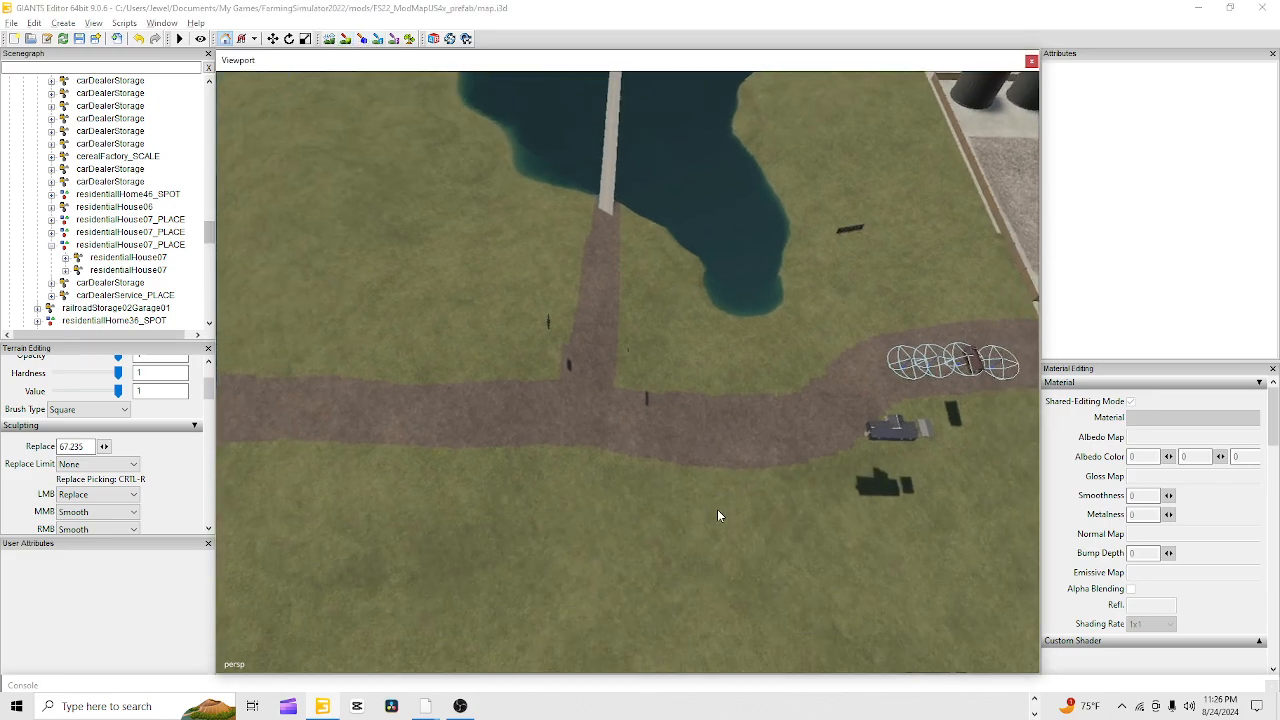
pyautogui.keyDown('alt'); pyautogui.moveTo(721, 523); pyautogui.dragTo(772, 531); pyautogui.keyUp('alt')
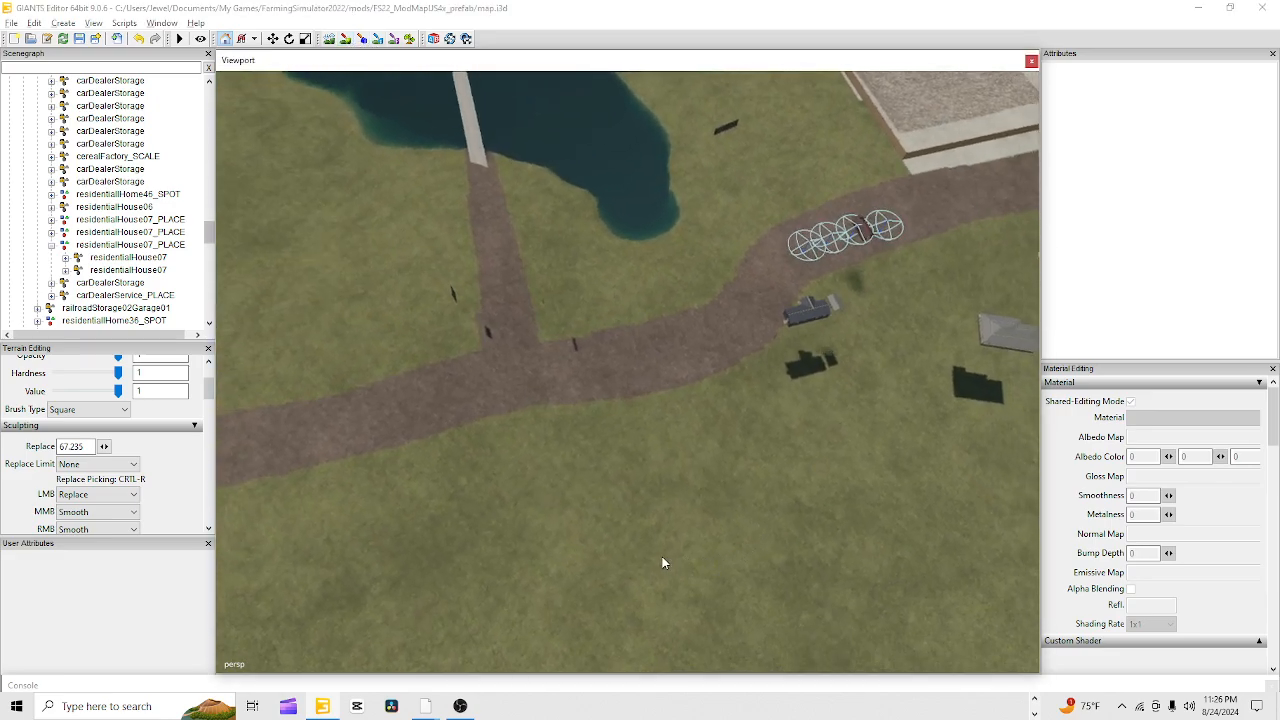
pyautogui.keyDown('alt'); pyautogui.moveTo(663, 560); pyautogui.dragTo(1228, 50, button='right'); pyautogui.keyUp('alt')
pyautogui.keyDown('alt'); pyautogui.moveTo(574, 414); pyautogui.dragTo(622, 334); pyautogui.keyUp('alt')
pyautogui.keyDown('alt'); pyautogui.moveTo(622, 334); pyautogui.dragTo(976, 20, button='right'); pyautogui.keyUp('alt')
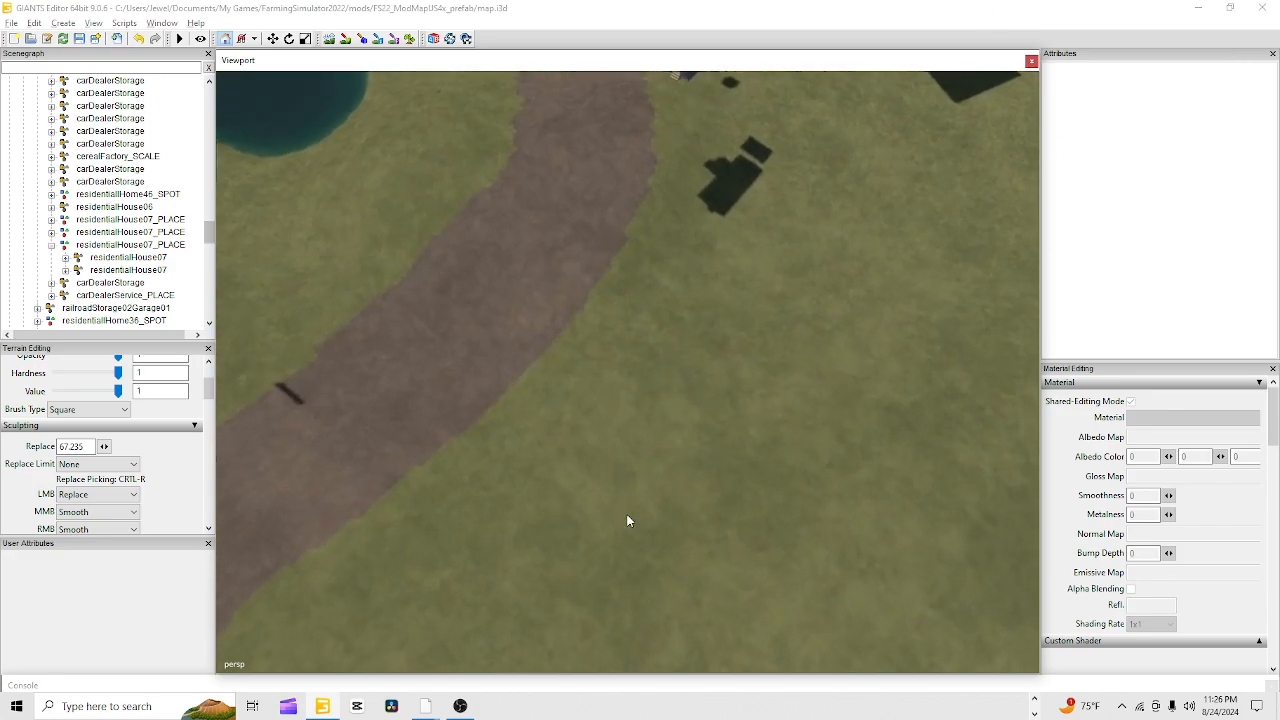
pyautogui.keyDown('alt'); pyautogui.moveTo(627, 515); pyautogui.dragTo(561, 563); pyautogui.keyUp('alt')
pyautogui.keyDown('alt'); pyautogui.moveTo(561, 563); pyautogui.dragTo(984, 178, button='right'); pyautogui.keyUp('alt')
pyautogui.keyDown('alt'); pyautogui.moveTo(620, 500); pyautogui.dragTo(932, 147, button='right'); pyautogui.keyUp('alt')
pyautogui.keyDown('alt'); pyautogui.moveTo(655, 500); pyautogui.dragTo(677, 380); pyautogui.keyUp('alt')
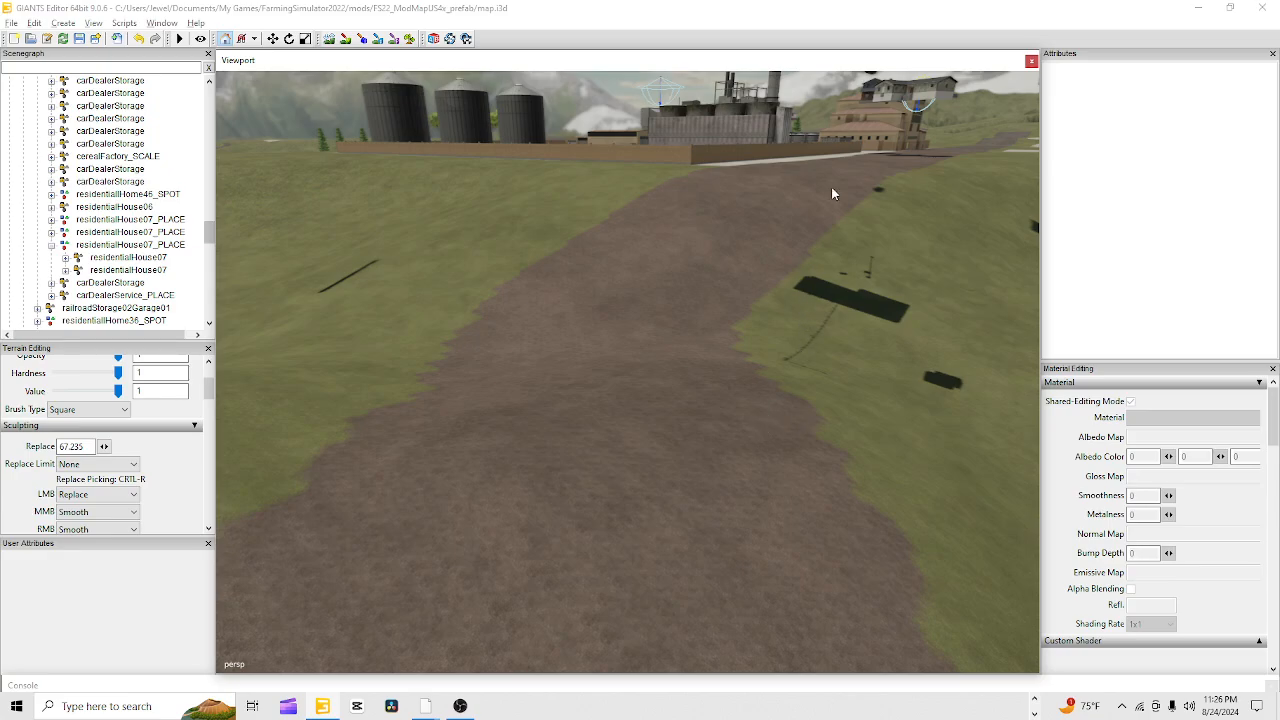
pyautogui.keyDown('alt'); pyautogui.moveTo(610, 485); pyautogui.dragTo(317, 414); pyautogui.keyUp('alt')
pyautogui.keyDown('alt'); pyautogui.moveTo(614, 535); pyautogui.dragTo(549, 248); pyautogui.keyUp('alt')
pyautogui.keyDown('alt'); pyautogui.moveTo(652, 352); pyautogui.dragTo(851, 440); pyautogui.keyUp('alt')
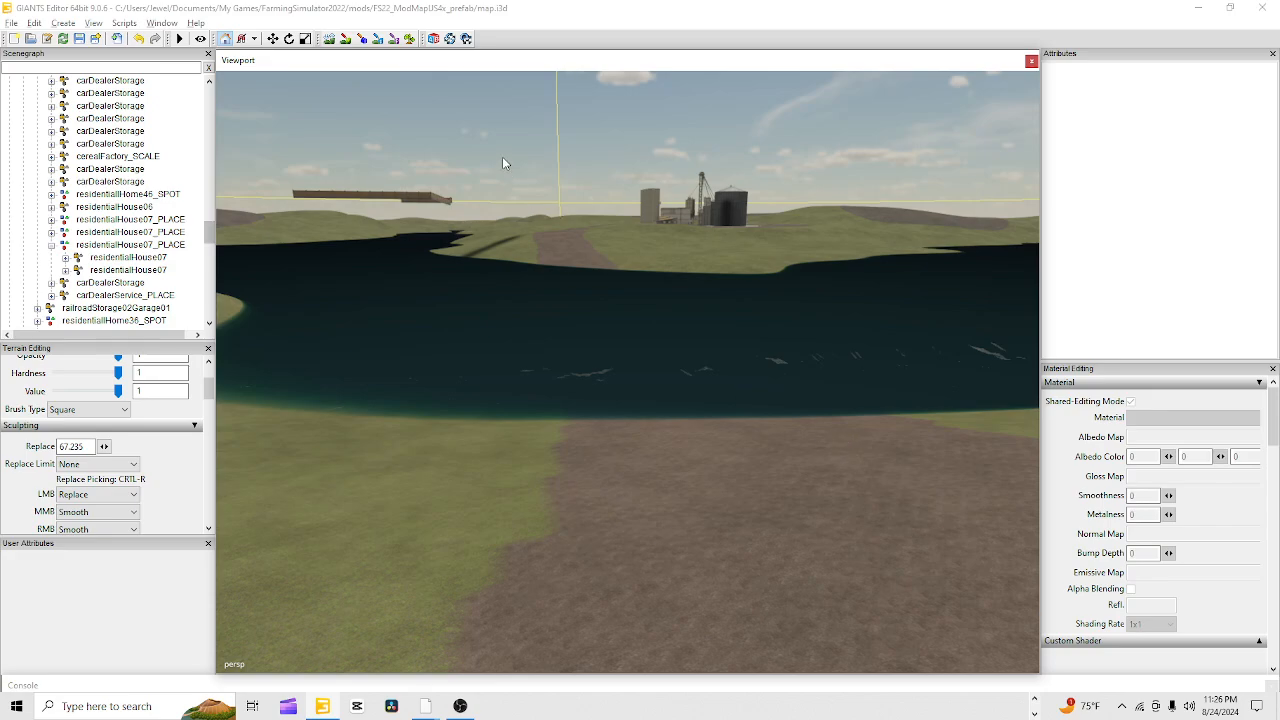
# Extend the dirt road past the silo pad, branch it to the round dirt patch, and paint grass around the pad
pyautogui.keyDown('alt'); pyautogui.moveTo(710, 447); pyautogui.dragTo(552, 313); pyautogui.keyUp('alt')
pyautogui.keyDown('alt'); pyautogui.moveTo(743, 515); pyautogui.dragTo(339, 526); pyautogui.keyUp('alt')
pyautogui.keyDown('alt'); pyautogui.moveTo(745, 469); pyautogui.dragTo(746, 424); pyautogui.keyUp('alt')
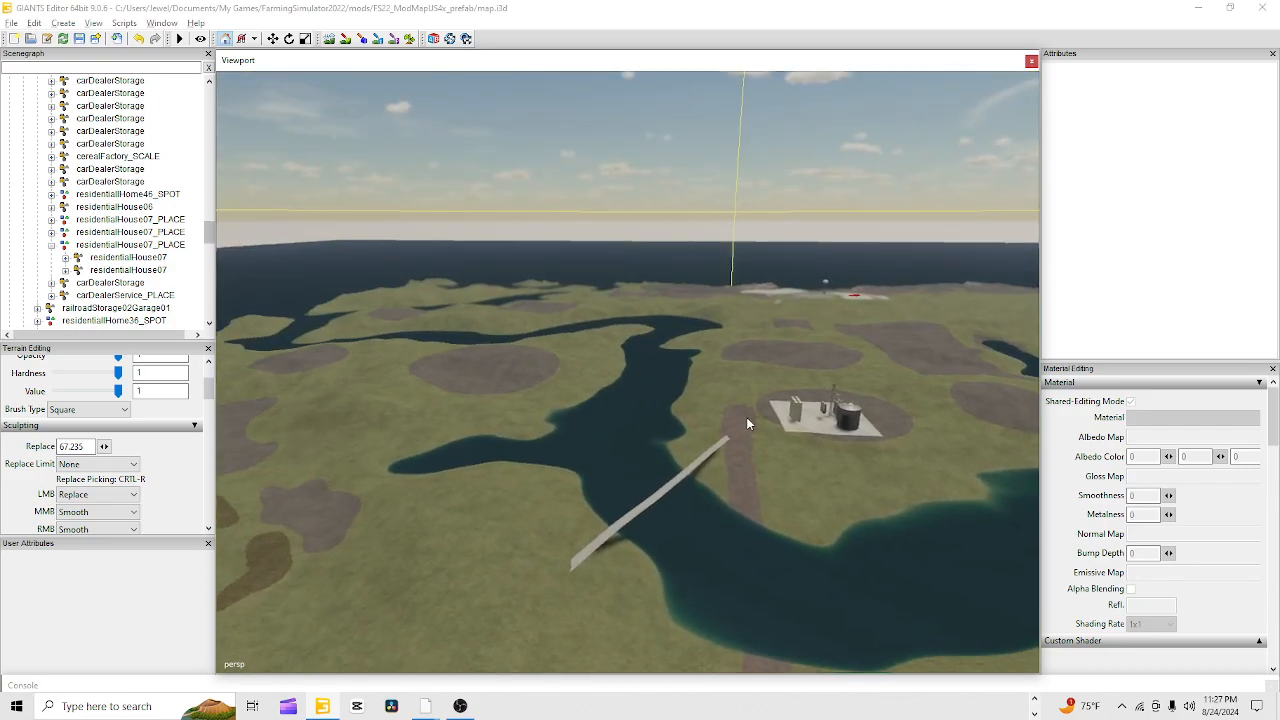
pyautogui.keyDown('alt'); pyautogui.moveTo(725, 388); pyautogui.dragTo(593, 325); pyautogui.keyUp('alt')
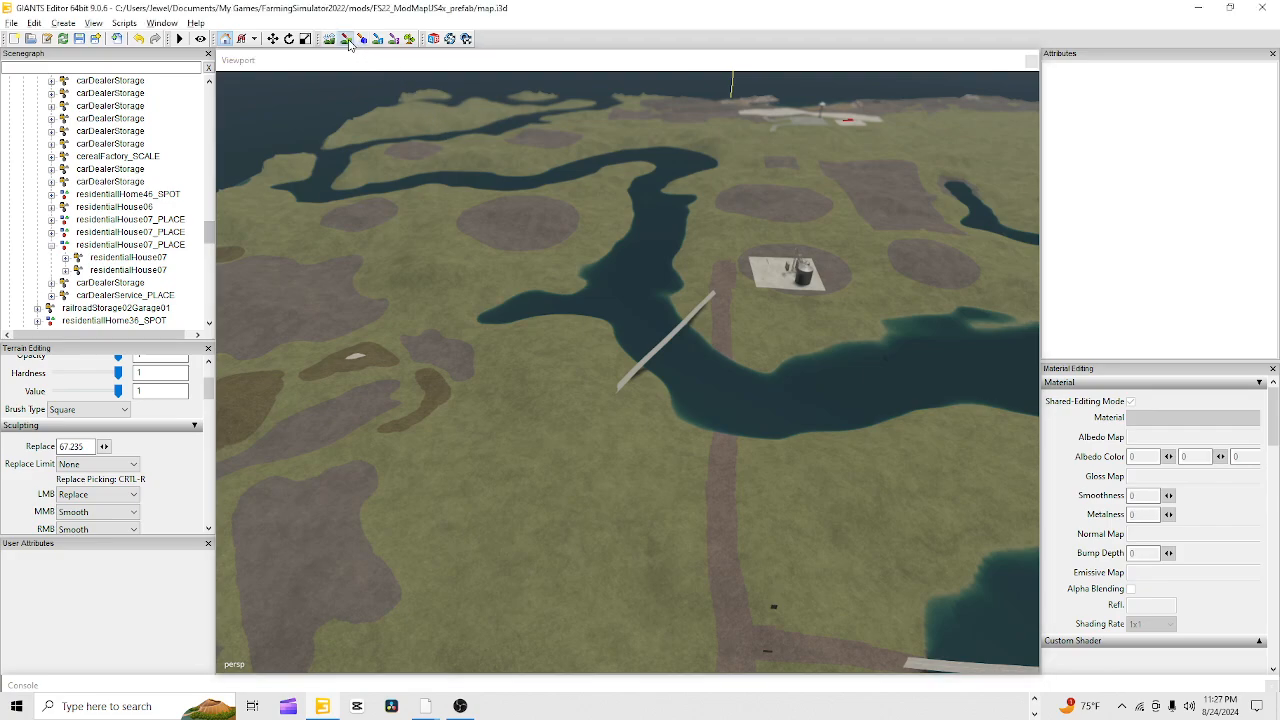
pyautogui.click(582, 234)
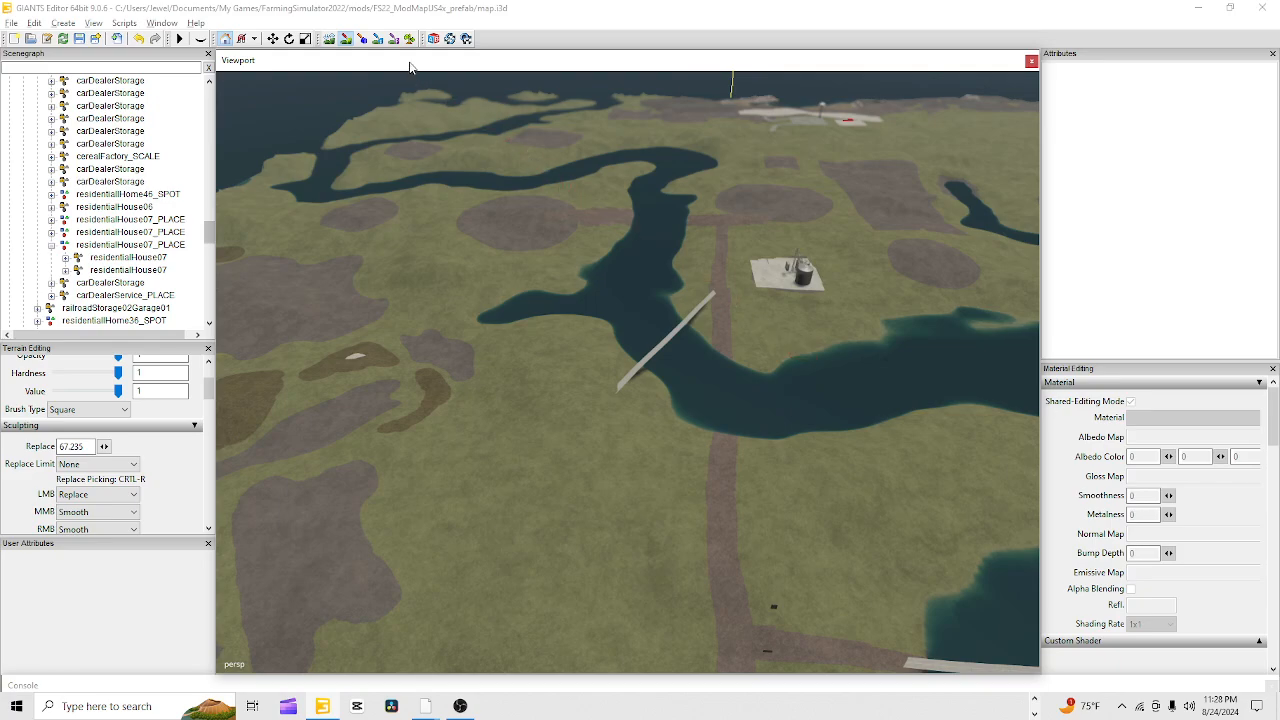
pyautogui.click(349, 36)
# Inspect the dirt road around the bridge junction and the grassland alongside it at ground level
pyautogui.keyDown('alt'); pyautogui.moveTo(528, 379); pyautogui.dragTo(493, 496); pyautogui.keyUp('alt')
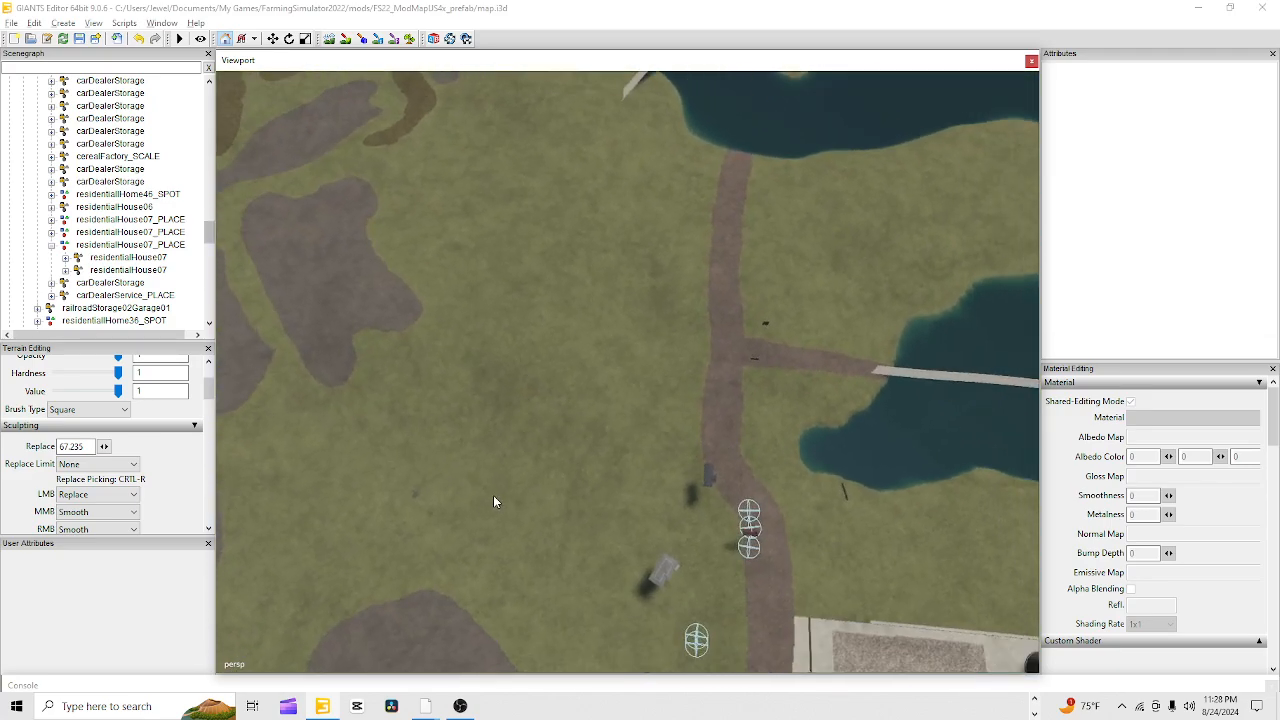
pyautogui.keyDown('alt'); pyautogui.moveTo(493, 496); pyautogui.dragTo(1264, 8, button='right'); pyautogui.keyUp('alt')
pyautogui.keyDown('alt'); pyautogui.moveTo(497, 634); pyautogui.dragTo(1264, 8, button='right'); pyautogui.keyUp('alt')
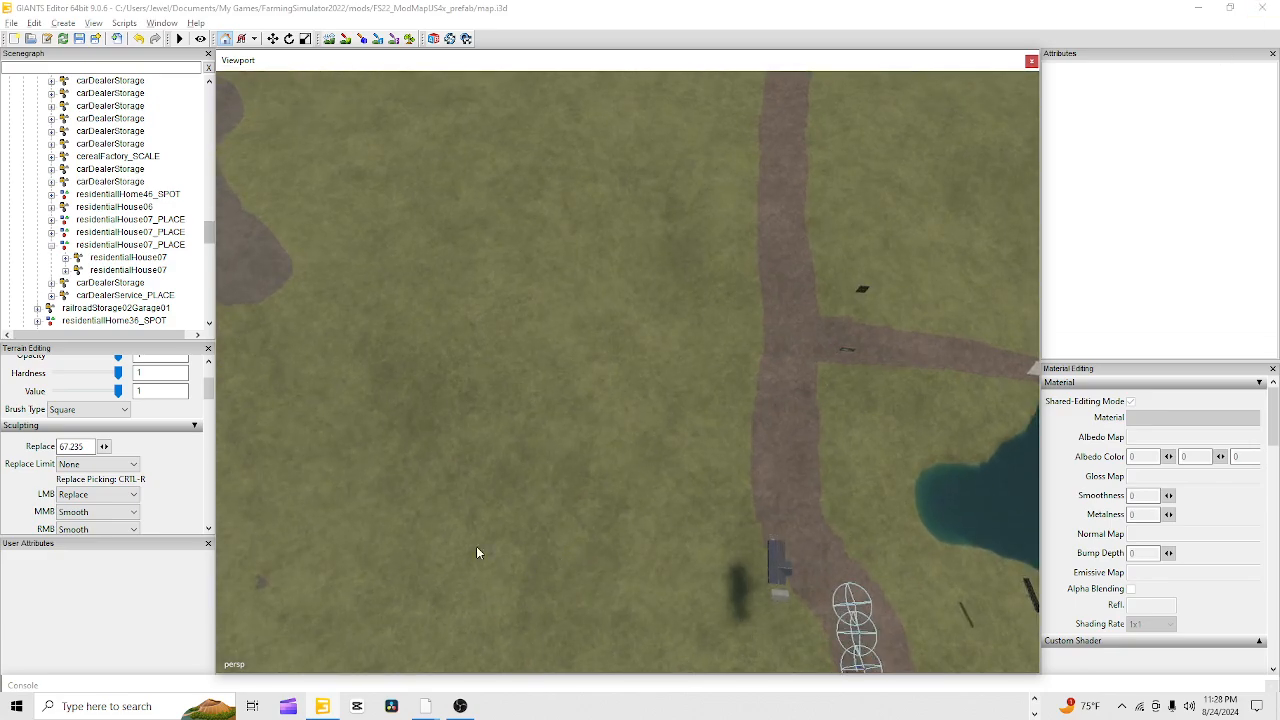
pyautogui.keyDown('alt'); pyautogui.moveTo(477, 547); pyautogui.dragTo(1264, 8, button='right'); pyautogui.keyUp('alt')
pyautogui.keyDown('alt'); pyautogui.moveTo(527, 492); pyautogui.dragTo(1264, 8, button='right'); pyautogui.keyUp('alt')
pyautogui.keyDown('alt'); pyautogui.moveTo(490, 540); pyautogui.dragTo(670, 522); pyautogui.keyUp('alt')
pyautogui.scroll(1, 515, 535)
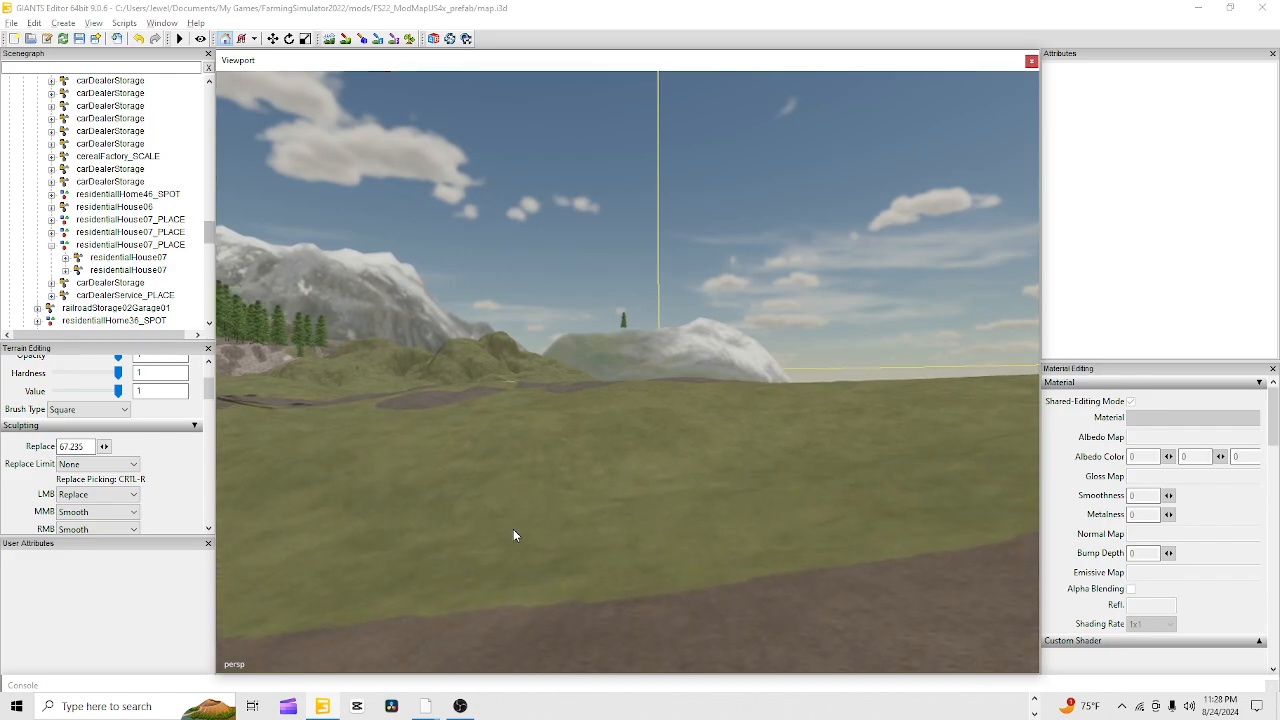
pyautogui.keyDown('alt'); pyautogui.moveTo(718, 578); pyautogui.dragTo(910, 326); pyautogui.keyUp('alt')
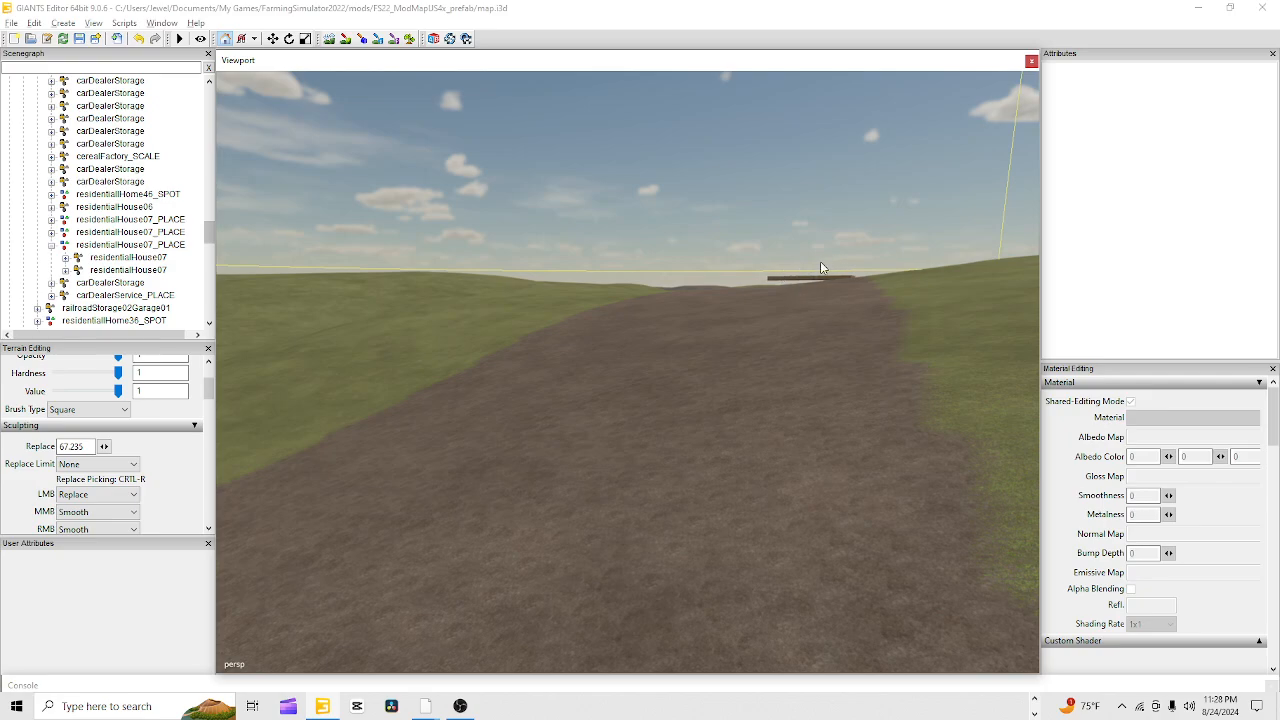
pyautogui.keyDown('alt'); pyautogui.moveTo(786, 370); pyautogui.dragTo(476, 182); pyautogui.keyUp('alt')
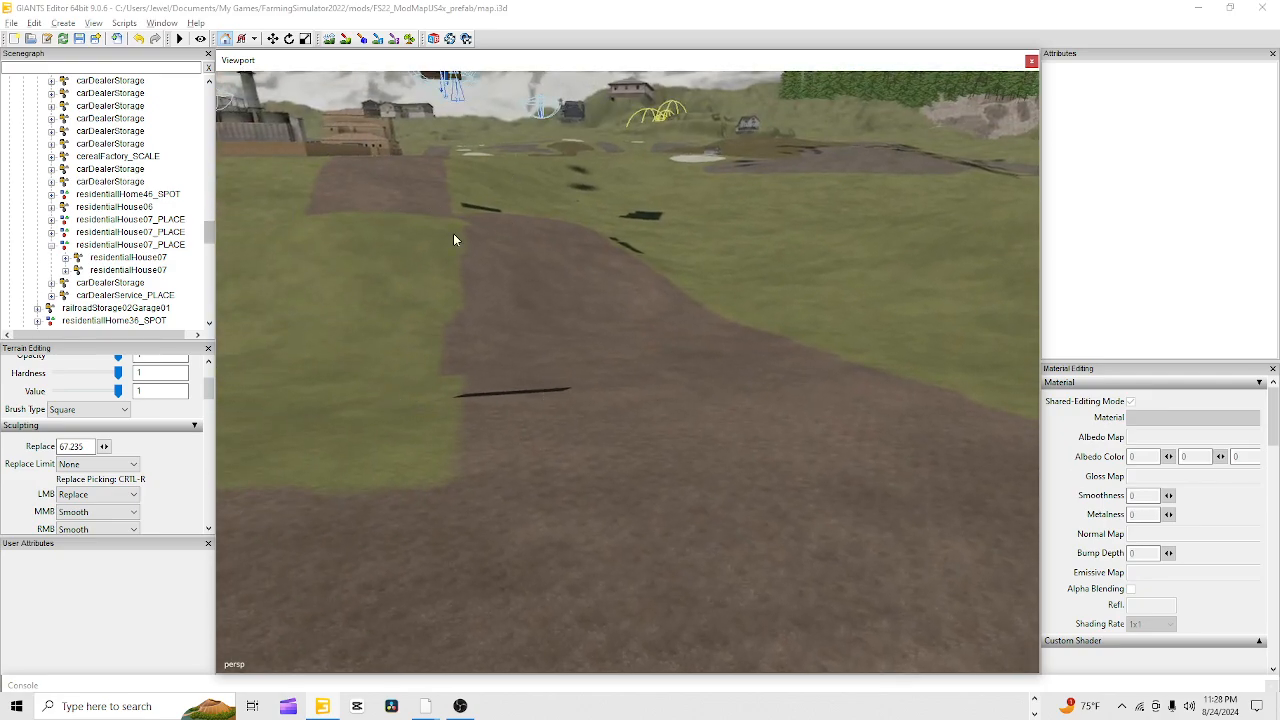
pyautogui.keyDown('alt'); pyautogui.moveTo(750, 456); pyautogui.dragTo(634, 546); pyautogui.keyUp('alt')
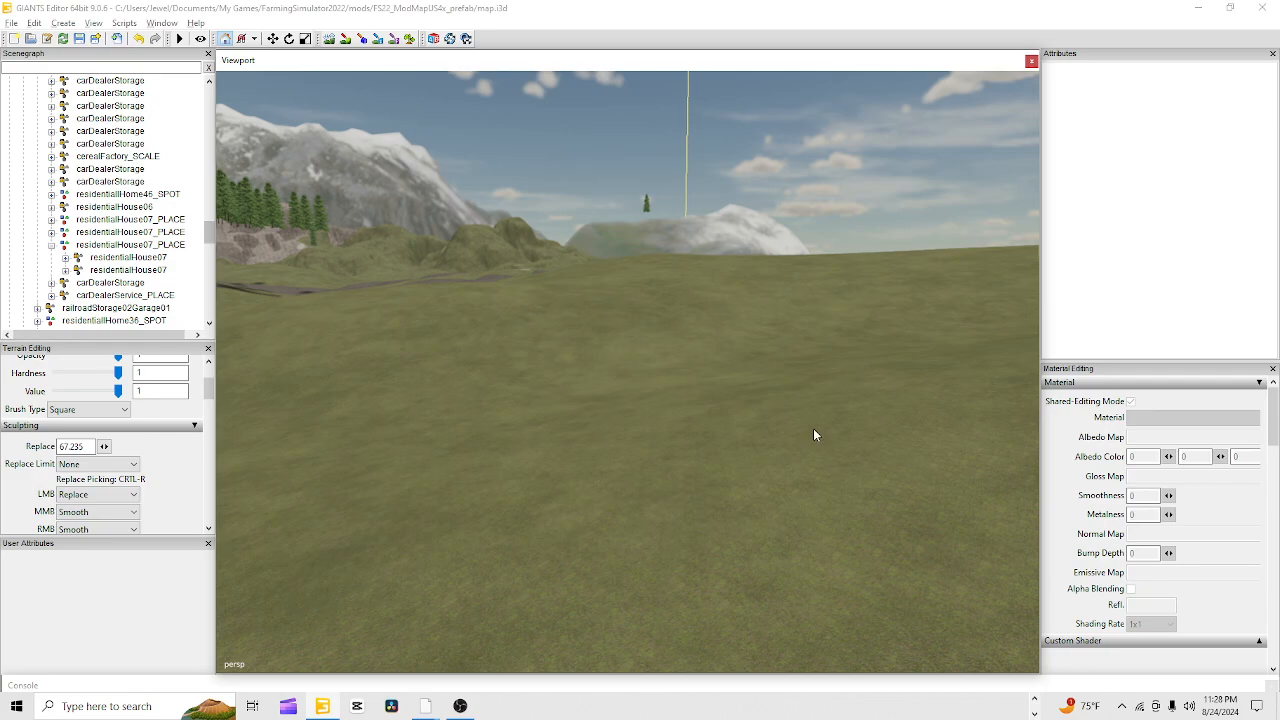
pyautogui.keyDown('alt'); pyautogui.moveTo(814, 434); pyautogui.dragTo(932, 230); pyautogui.keyUp('alt')
pyautogui.scroll(2, 932, 230)
pyautogui.keyDown('alt'); pyautogui.moveTo(570, 276); pyautogui.dragTo(480, 484); pyautogui.keyUp('alt')
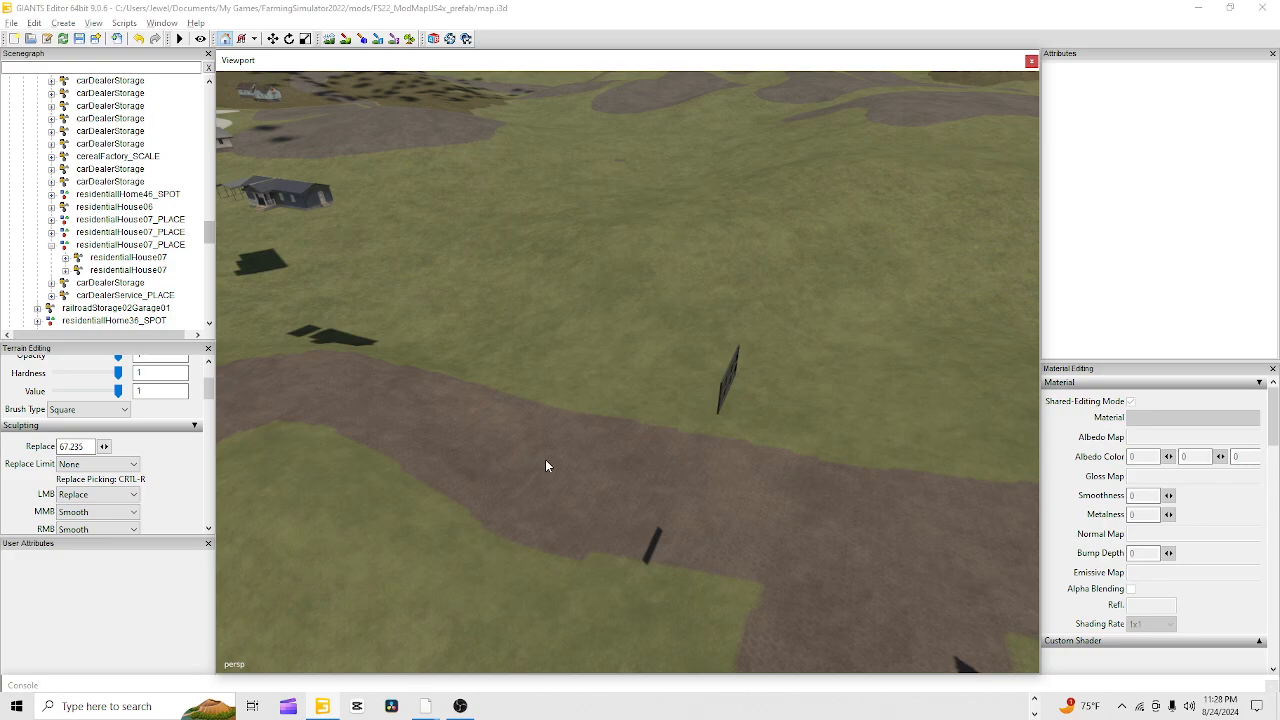
pyautogui.keyDown('alt'); pyautogui.moveTo(624, 408); pyautogui.dragTo(645, 262); pyautogui.keyUp('alt')
pyautogui.rightClick(644, 262)
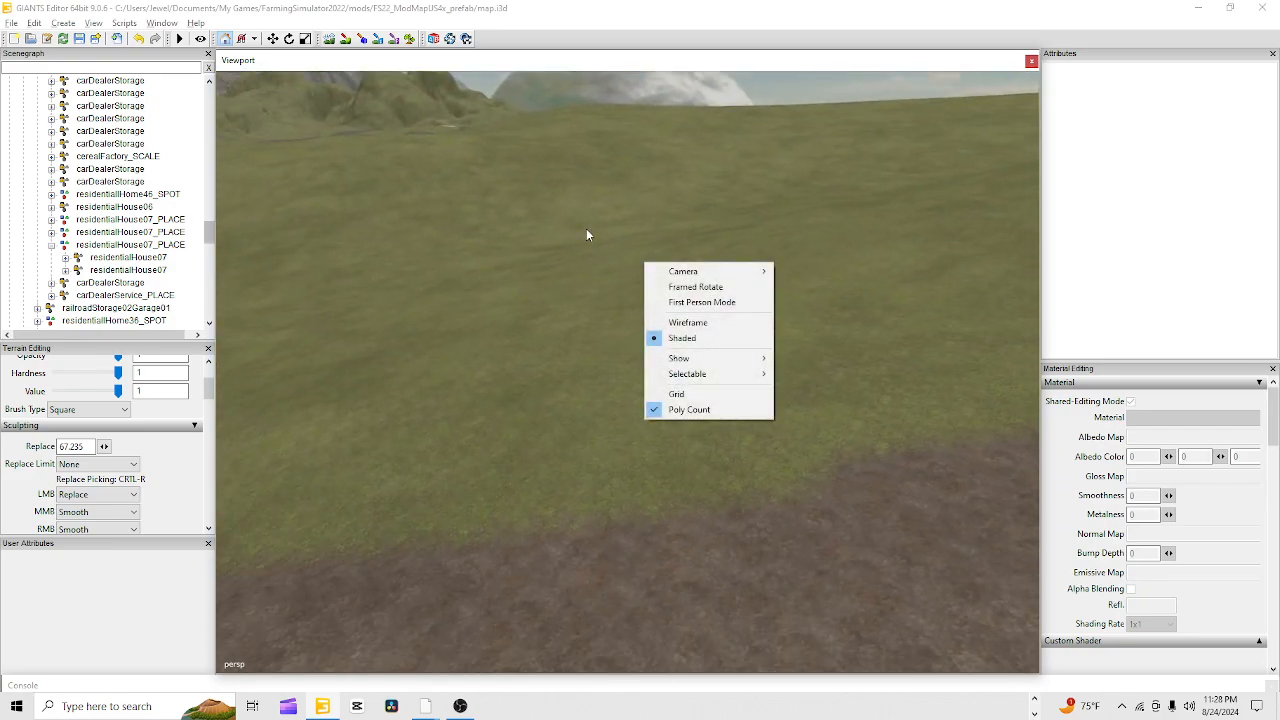
pyautogui.rightClick(586, 229)
# Survey the open grassland and dirt patches beyond the main road
pyautogui.keyDown('alt'); pyautogui.moveTo(618, 220); pyautogui.dragTo(673, 125); pyautogui.keyUp('alt')
pyautogui.keyDown('alt'); pyautogui.moveTo(568, 120); pyautogui.dragTo(813, 471); pyautogui.keyUp('alt')
pyautogui.keyDown('alt'); pyautogui.moveTo(813, 471); pyautogui.dragTo(940, 320, button='right'); pyautogui.keyUp('alt')
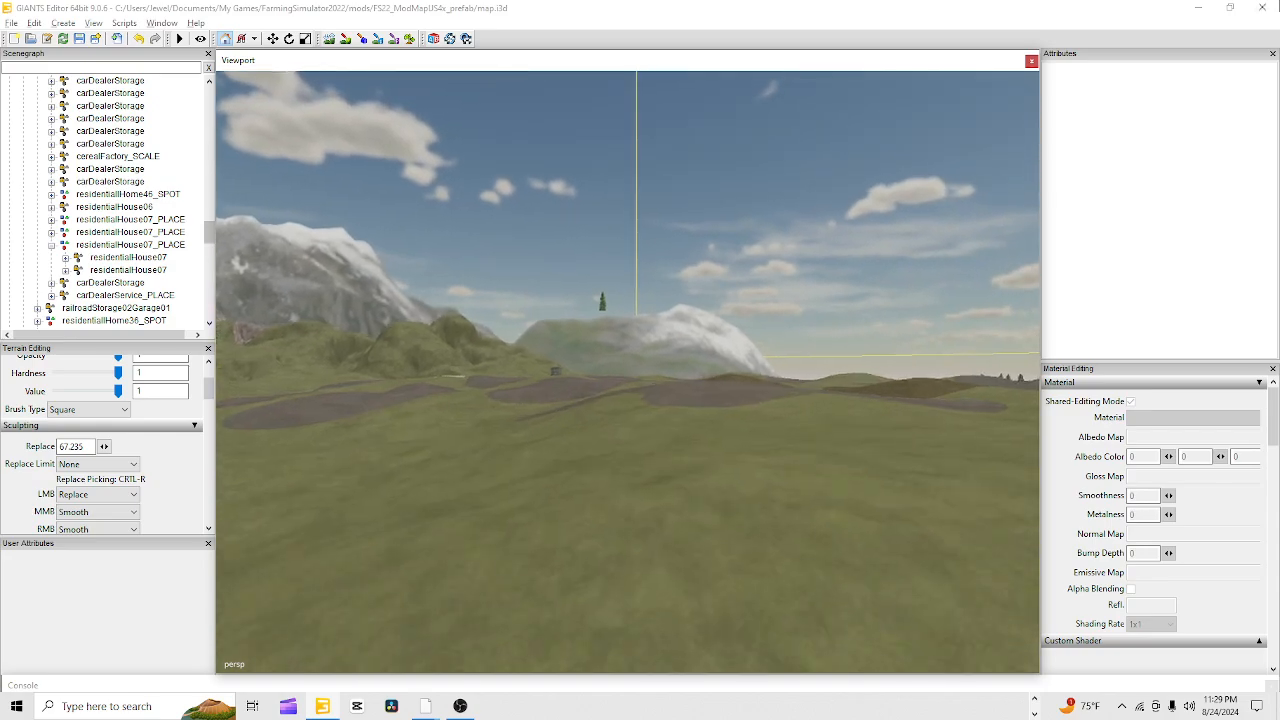
pyautogui.keyDown('alt'); pyautogui.moveTo(700, 415); pyautogui.dragTo(830, 380); pyautogui.keyUp('alt')
pyautogui.keyDown('alt'); pyautogui.moveTo(830, 380); pyautogui.dragTo(1030, 80, button='right'); pyautogui.keyUp('alt')
pyautogui.keyDown('alt'); pyautogui.moveTo(705, 470); pyautogui.dragTo(860, 290, button='right'); pyautogui.keyUp('alt')
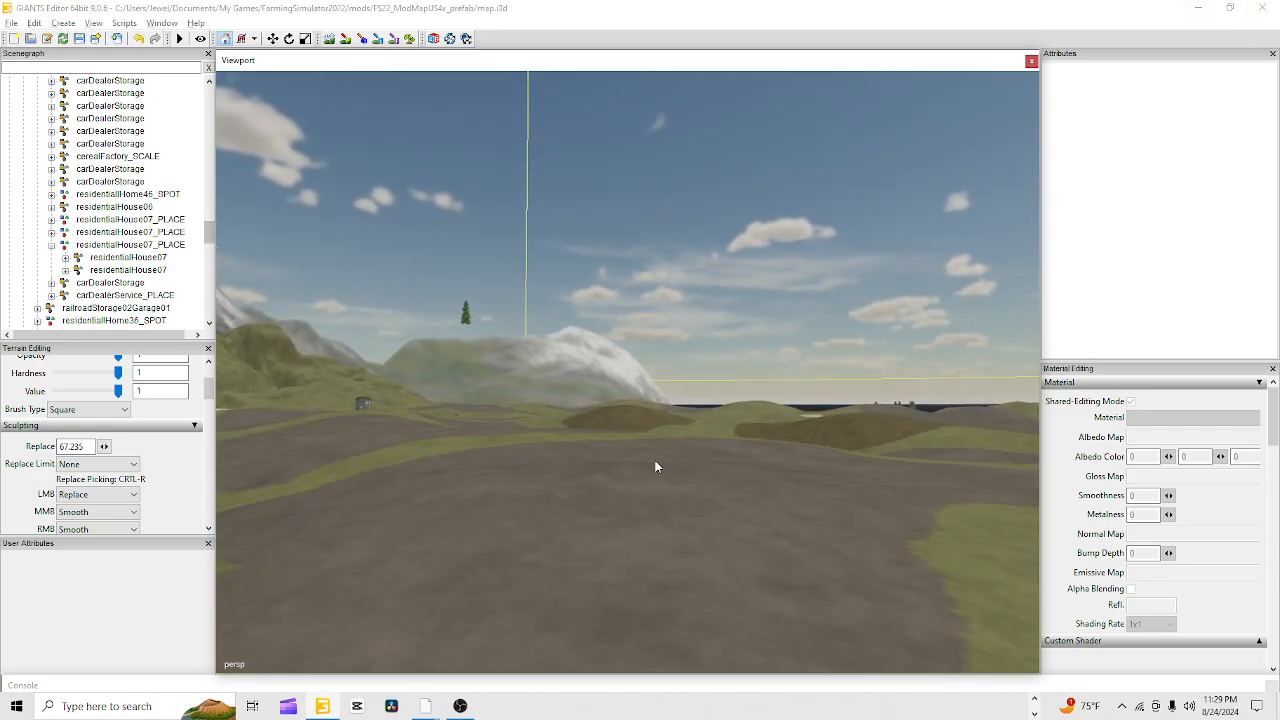
pyautogui.keyDown('alt'); pyautogui.moveTo(654, 466); pyautogui.dragTo(552, 702); pyautogui.keyUp('alt')
pyautogui.keyDown('alt'); pyautogui.moveTo(886, 200); pyautogui.dragTo(550, 350, button='right'); pyautogui.keyUp('alt')
pyautogui.keyDown('alt'); pyautogui.moveTo(600, 490); pyautogui.dragTo(703, 354); pyautogui.keyUp('alt')
pyautogui.keyDown('alt'); pyautogui.moveTo(651, 268); pyautogui.dragTo(698, 640); pyautogui.keyUp('alt')
pyautogui.keyDown('alt'); pyautogui.moveTo(541, 550); pyautogui.dragTo(821, 234, button='right'); pyautogui.keyUp('alt')
pyautogui.keyDown('alt'); pyautogui.moveTo(700, 300); pyautogui.dragTo(728, 103); pyautogui.keyUp('alt')
pyautogui.keyDown('alt'); pyautogui.moveTo(727, 99); pyautogui.dragTo(604, 299, button='right'); pyautogui.keyUp('alt')
pyautogui.keyDown('alt'); pyautogui.moveTo(622, 390); pyautogui.dragTo(659, 276); pyautogui.keyUp('alt')
pyautogui.keyDown('alt'); pyautogui.moveTo(621, 404); pyautogui.dragTo(453, 402); pyautogui.keyUp('alt')
pyautogui.moveTo(410, 374); pyautogui.dragTo(660, 446, button='right')
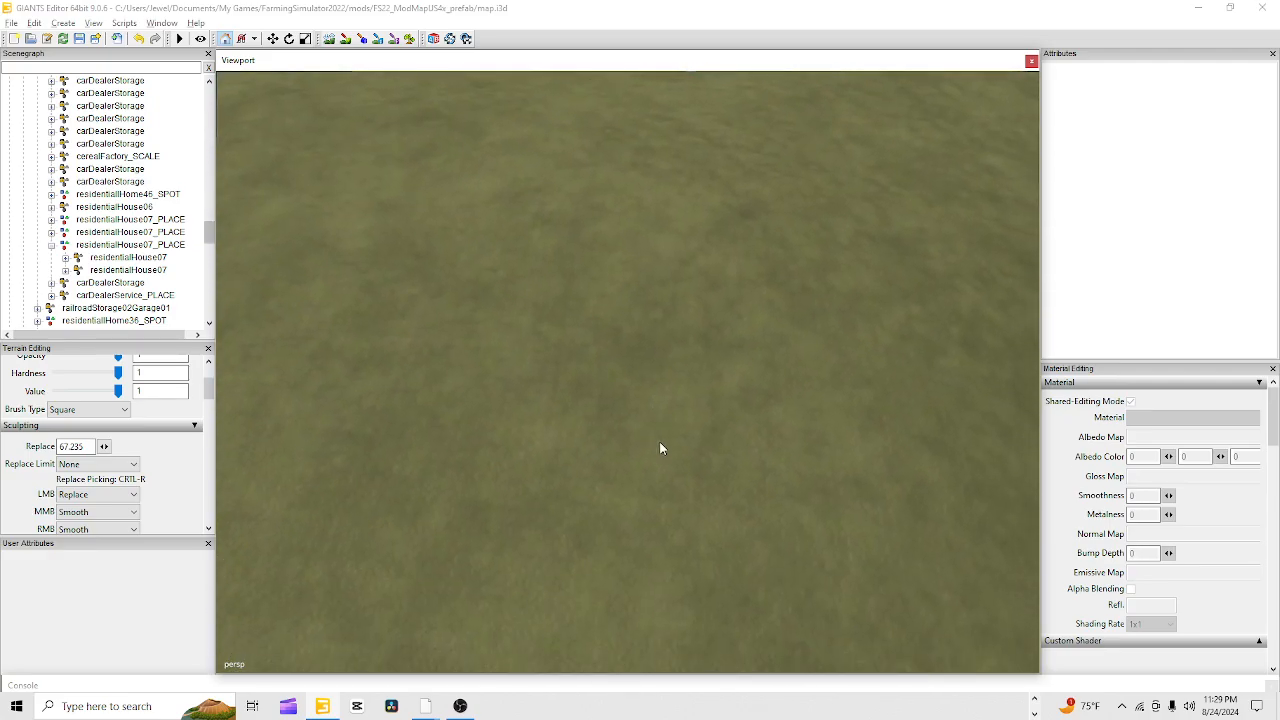
# Set the terrain painting brush type to Round
pyautogui.click(346, 39)
pyautogui.click(88, 409)
pyautogui.click(70, 422)
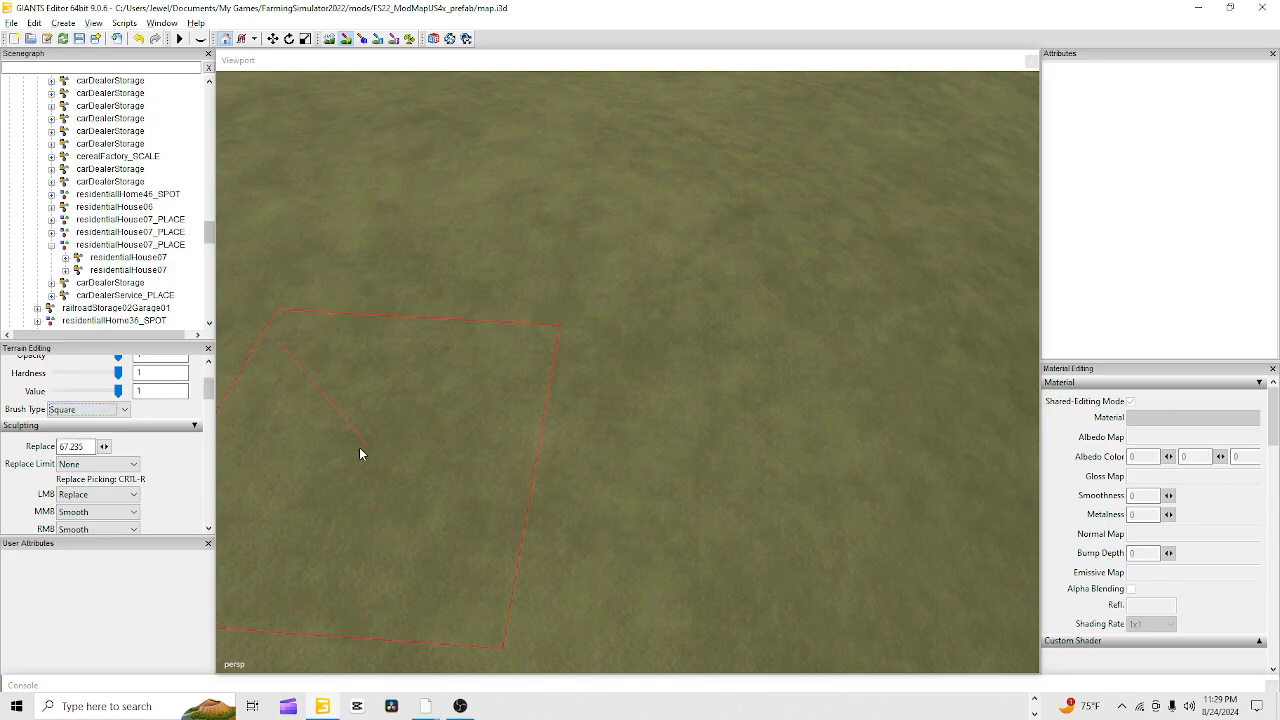
pyautogui.click(63, 410)
pyautogui.click(75, 433)
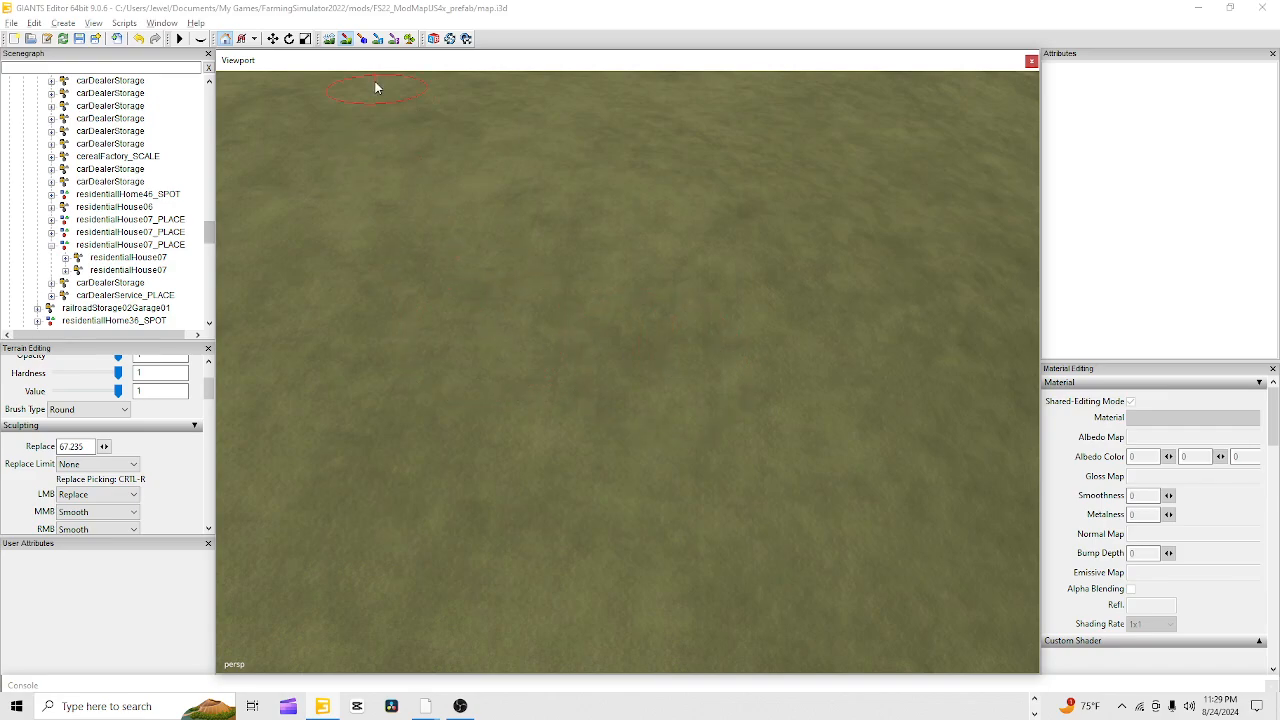
# Paint a single round patch with the CONCRETE texture layer on the open grass
pyautogui.scroll(-2, 167, 508)
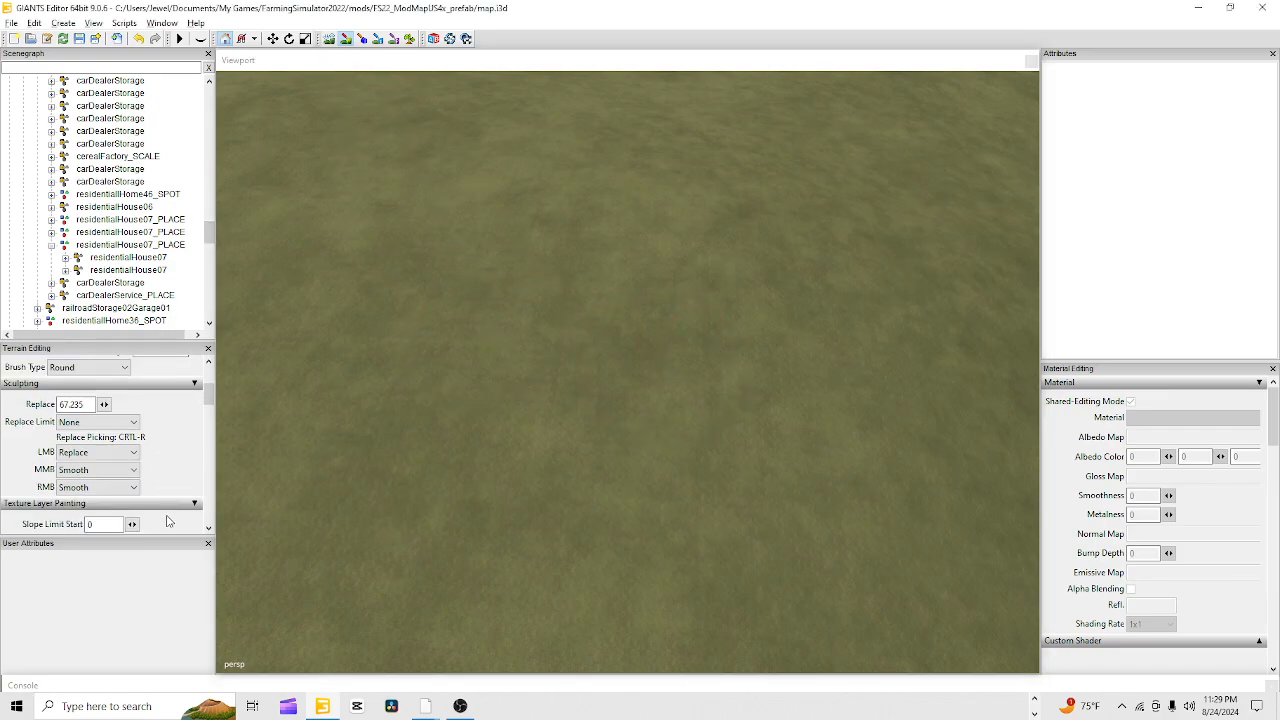
pyautogui.scroll(-2, 167, 521)
pyautogui.scroll(-3, 167, 523)
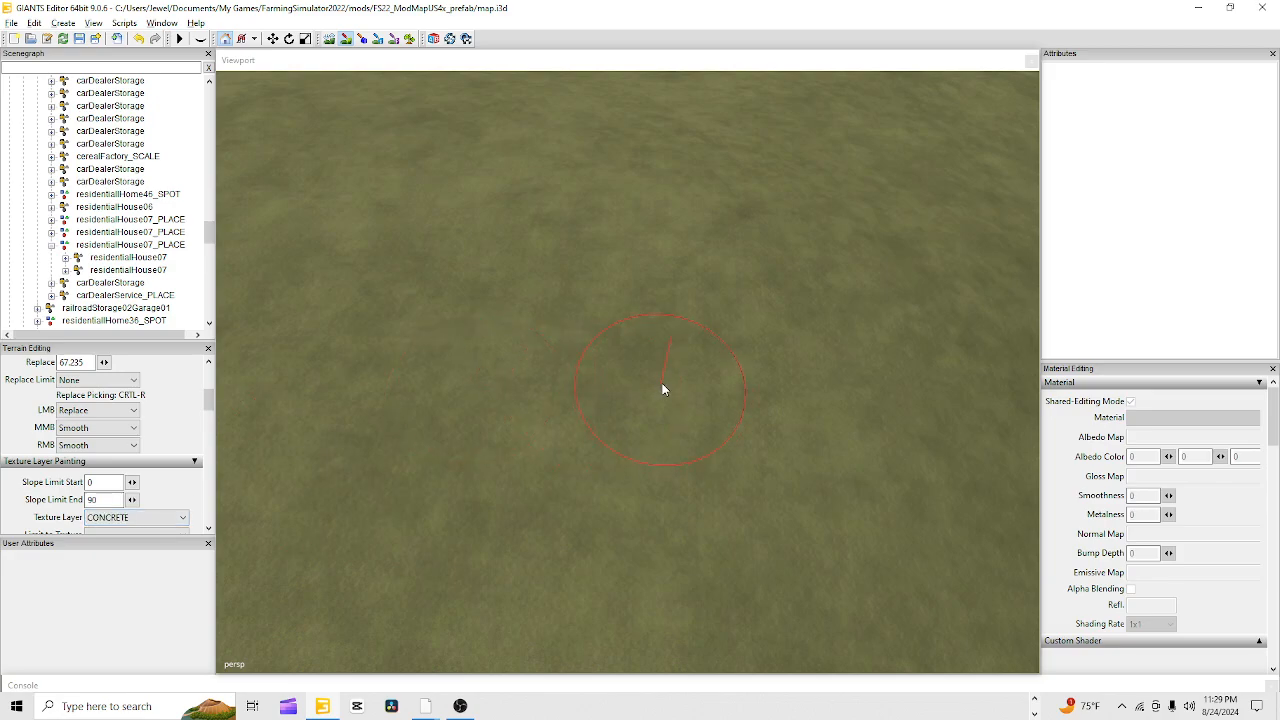
pyautogui.click(689, 385)
pyautogui.click(344, 37)
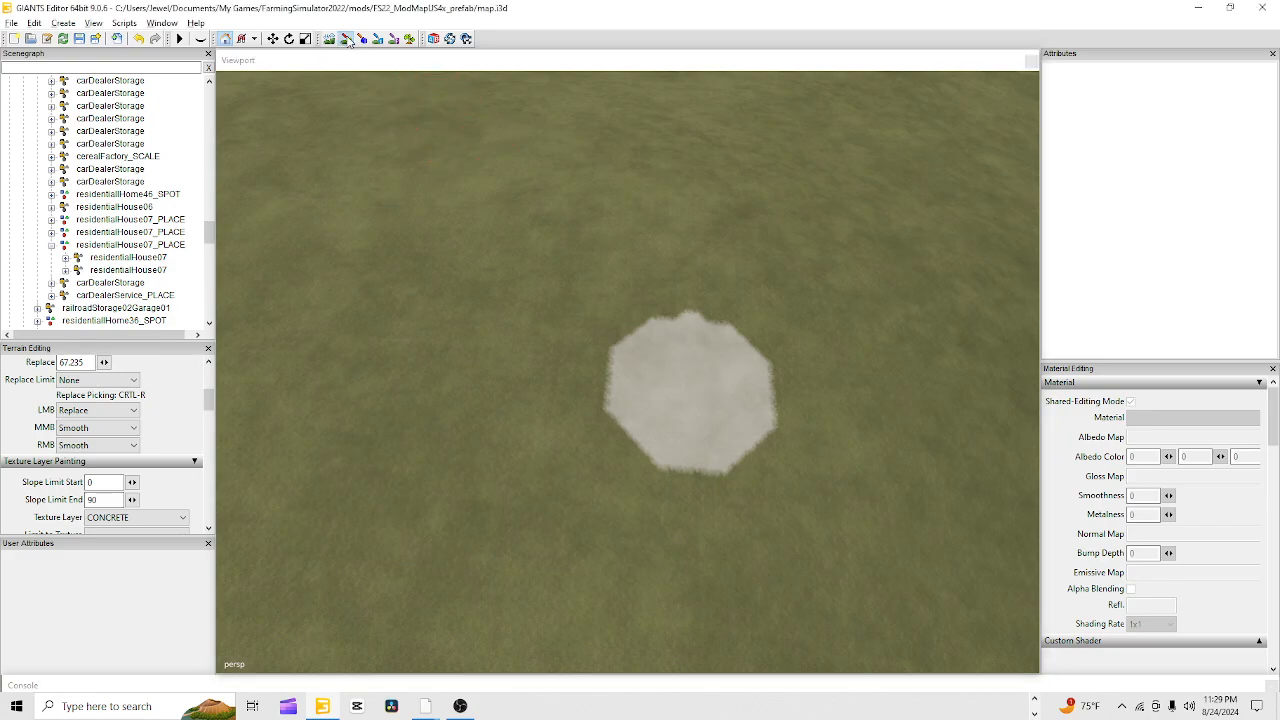
# Examine the round concrete patch and its position relative to the dirt road and the bridge
pyautogui.moveTo(652, 570)
pyautogui.keyDown('alt'); pyautogui.mouseDown()
pyautogui.moveTo(651, 498)
pyautogui.moveTo(649, 514)
pyautogui.mouseUp(); pyautogui.keyUp('alt')
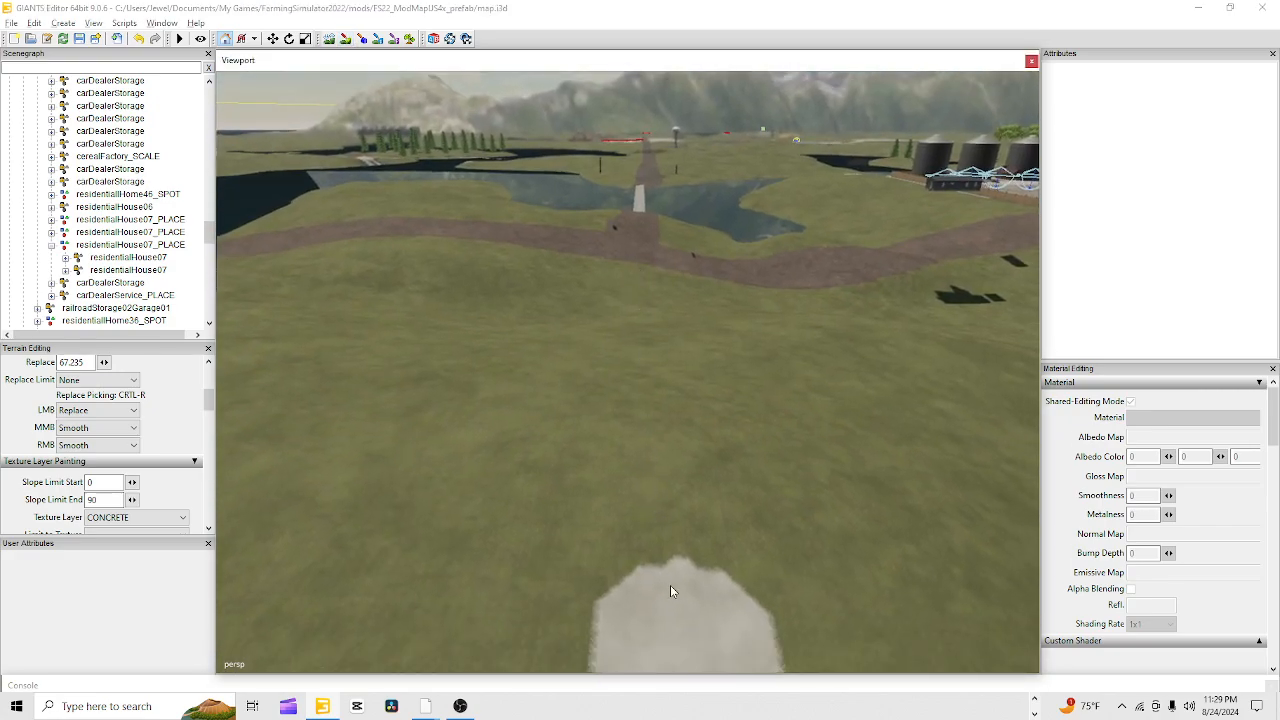
pyautogui.keyDown('alt'); pyautogui.moveTo(670, 585); pyautogui.dragTo(663, 629); pyautogui.keyUp('alt')
pyautogui.keyDown('alt'); pyautogui.moveTo(663, 629); pyautogui.dragTo(909, 285, button='right'); pyautogui.keyUp('alt')
pyautogui.keyDown('alt'); pyautogui.moveTo(836, 428); pyautogui.dragTo(842, 387); pyautogui.keyUp('alt')
pyautogui.keyDown('alt'); pyautogui.moveTo(634, 264); pyautogui.dragTo(493, 700, button='right'); pyautogui.keyUp('alt')
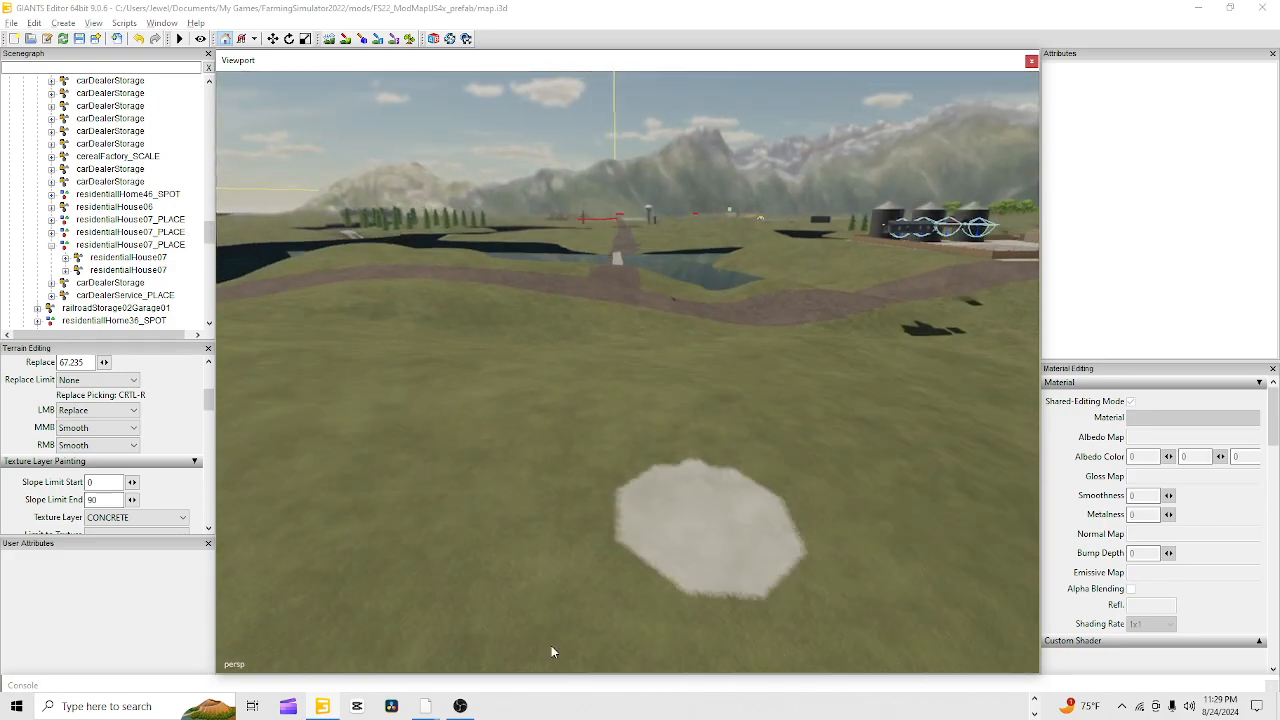
pyautogui.keyDown('alt'); pyautogui.moveTo(551, 648); pyautogui.dragTo(443, 690); pyautogui.keyUp('alt')
pyautogui.keyDown('alt'); pyautogui.moveTo(470, 655); pyautogui.dragTo(591, 483, button='right'); pyautogui.keyUp('alt')
pyautogui.keyDown('alt'); pyautogui.moveTo(591, 483); pyautogui.dragTo(626, 579); pyautogui.keyUp('alt')
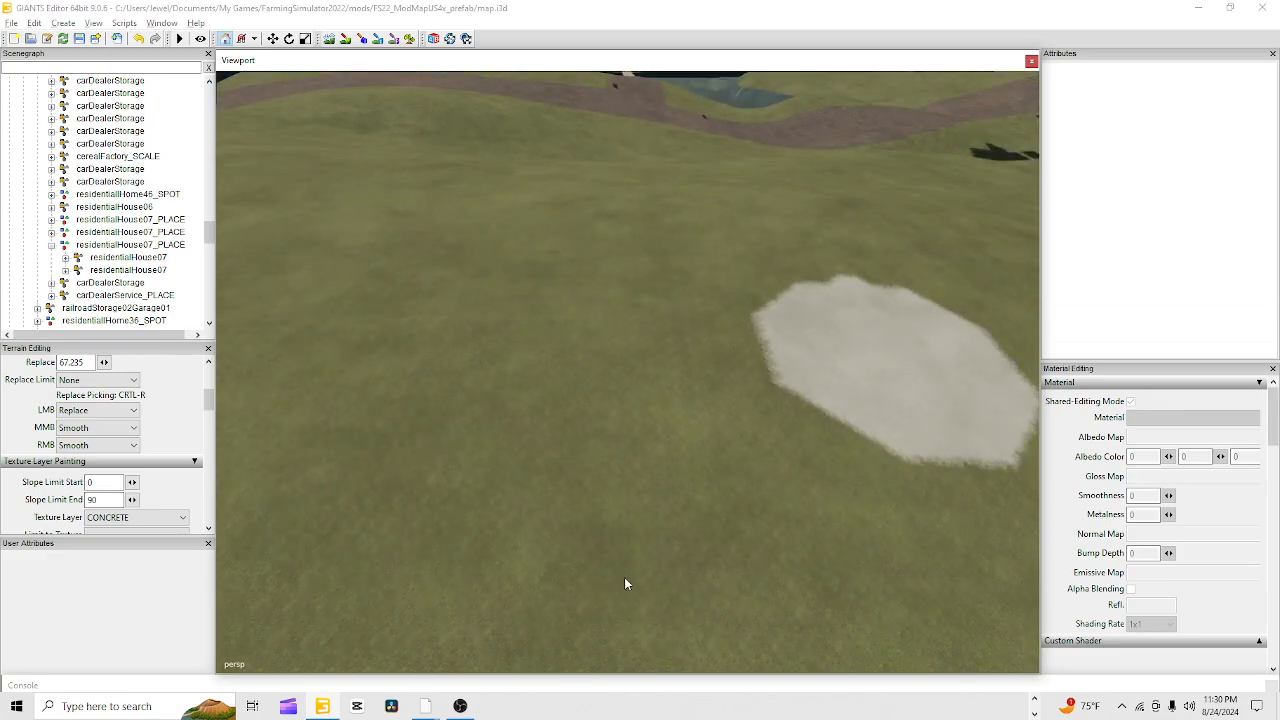
pyautogui.keyDown('alt'); pyautogui.moveTo(626, 579); pyautogui.dragTo(728, 447, button='right'); pyautogui.keyUp('alt')
pyautogui.keyDown('alt'); pyautogui.moveTo(728, 447); pyautogui.dragTo(778, 371); pyautogui.keyUp('alt')
pyautogui.keyDown('alt'); pyautogui.moveTo(778, 371); pyautogui.dragTo(667, 550, button='right'); pyautogui.keyUp('alt')
pyautogui.keyDown('alt'); pyautogui.moveTo(669, 557); pyautogui.dragTo(681, 449); pyautogui.keyUp('alt')
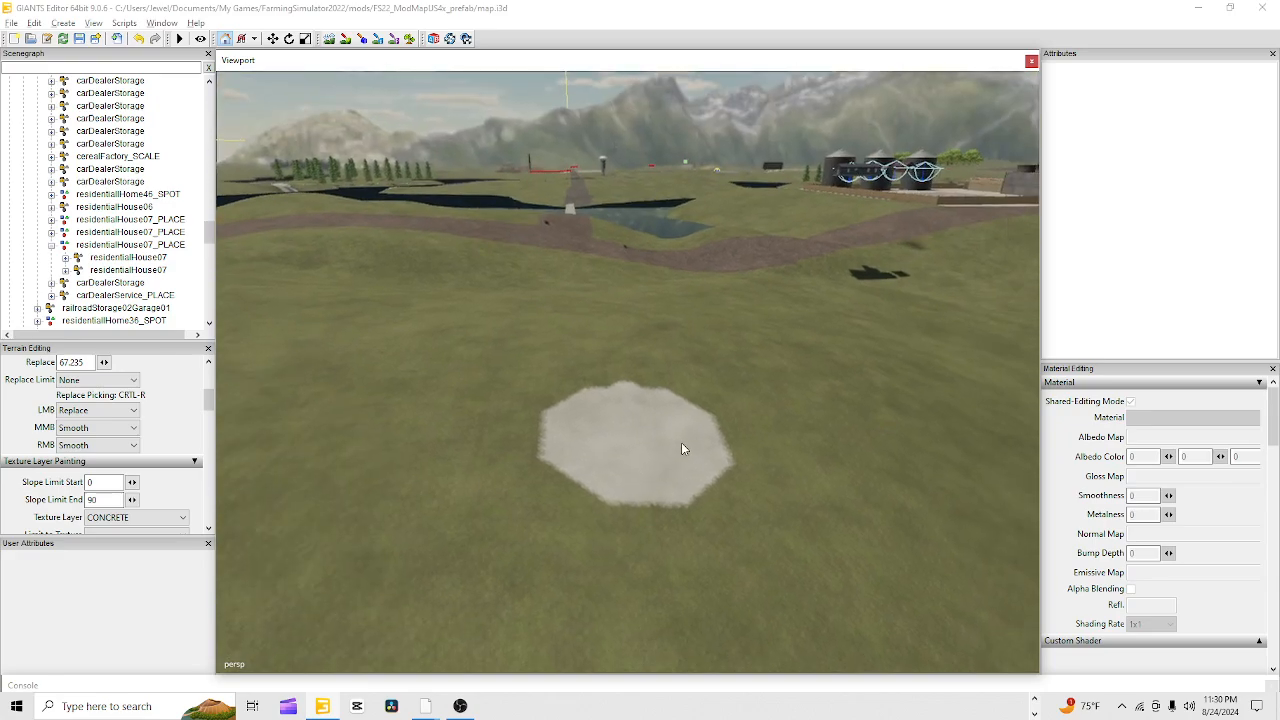
# Paint a second round CONCRETE patch on the grass beside the first one and widen the first patch
pyautogui.click(345, 38)
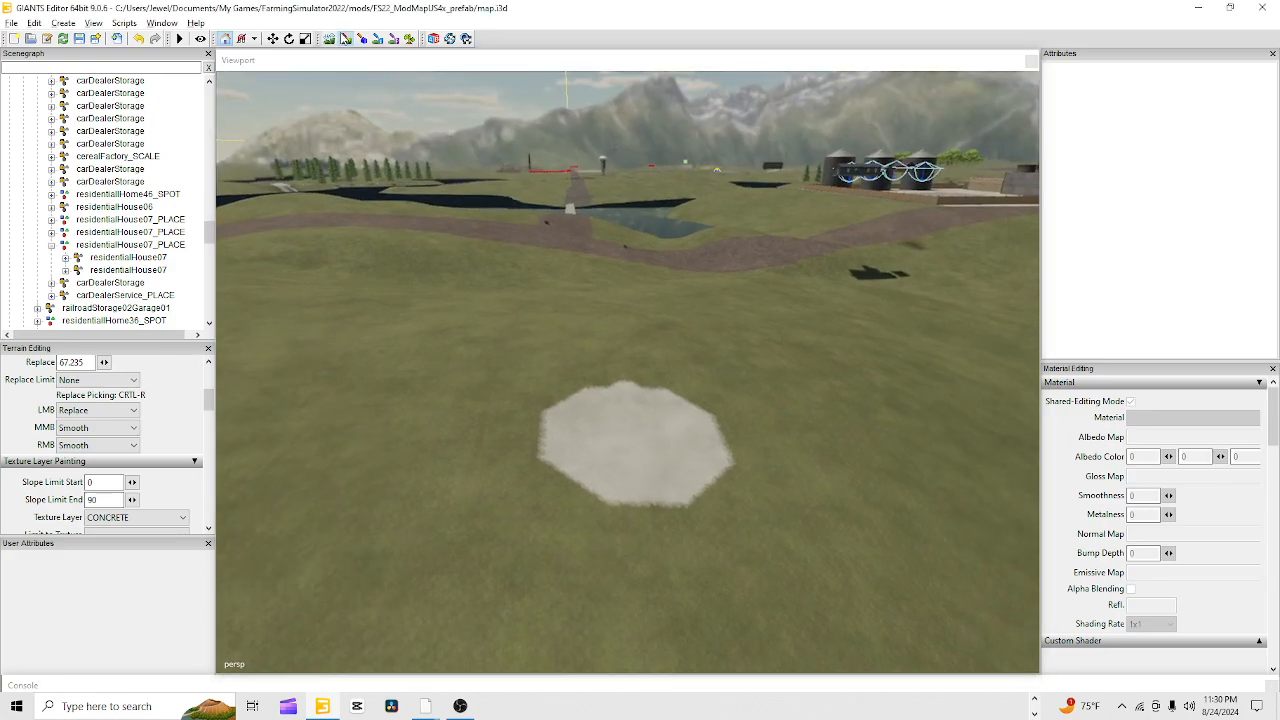
pyautogui.click(406, 426)
pyautogui.click(404, 428)
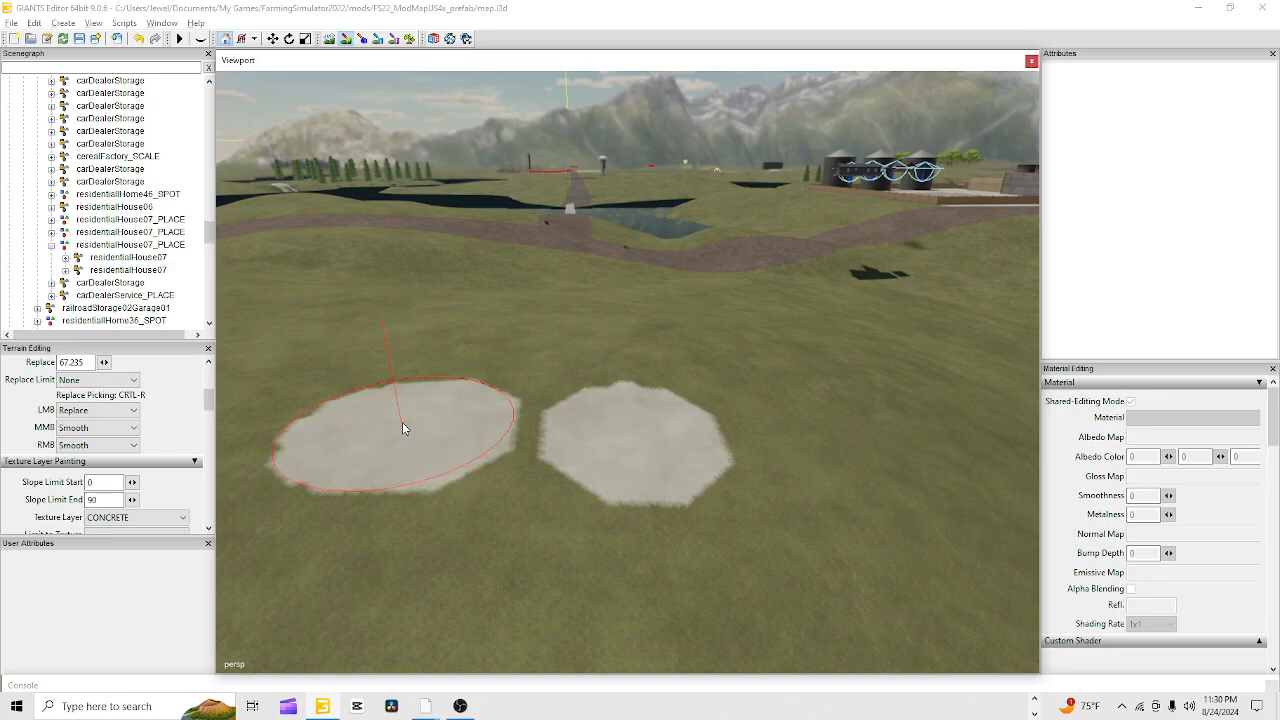
pyautogui.click(654, 429)
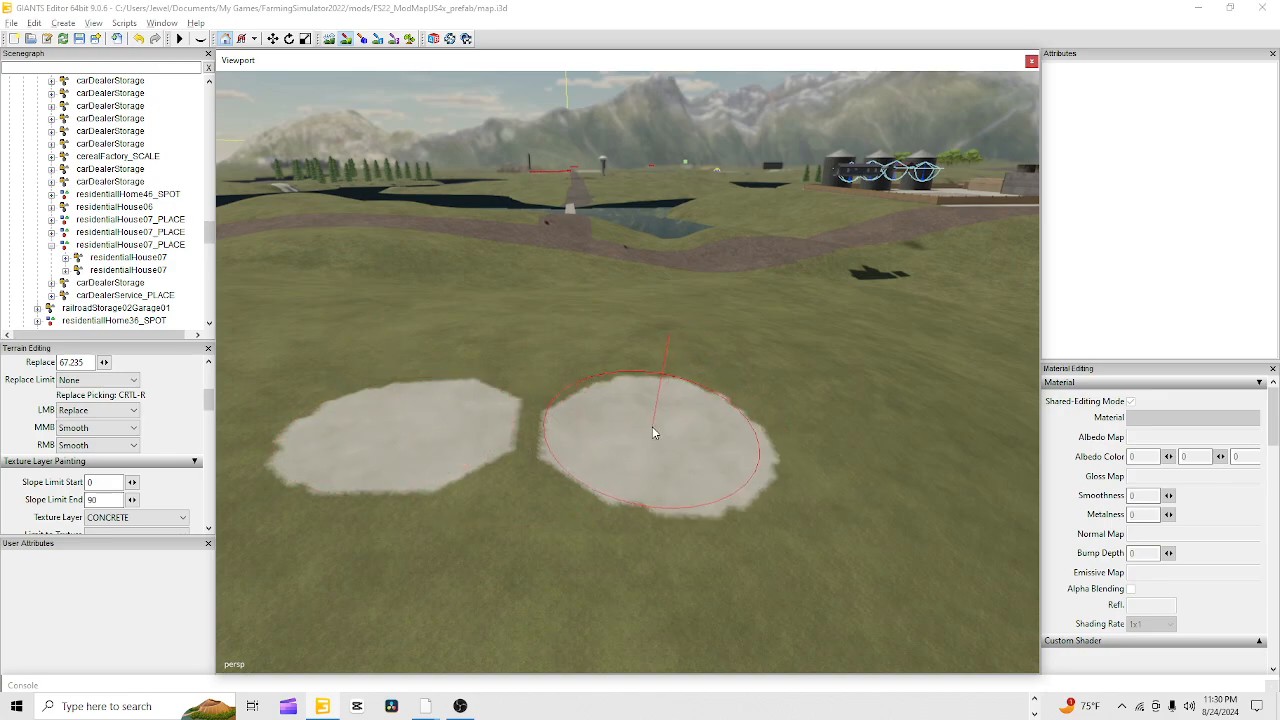
pyautogui.click(345, 39)
# Paint two more round CONCRETE patches, one small and one large, on the grass alongside the existing pair
pyautogui.keyDown('alt'); pyautogui.moveTo(468, 453); pyautogui.dragTo(674, 177, button='right'); pyautogui.keyUp('alt')
pyautogui.keyDown('alt'); pyautogui.moveTo(674, 177); pyautogui.dragTo(453, 326); pyautogui.keyUp('alt')
pyautogui.keyDown('alt'); pyautogui.moveTo(453, 328); pyautogui.dragTo(523, 209, button='right'); pyautogui.keyUp('alt')
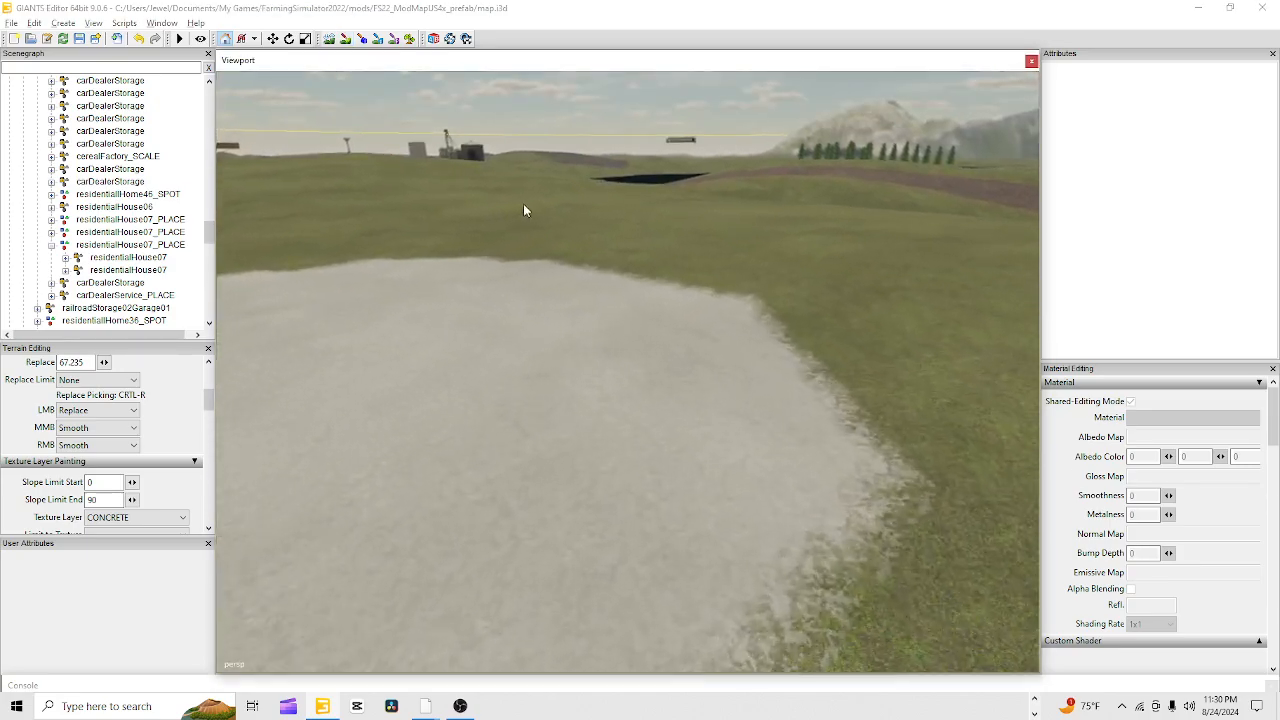
pyautogui.keyDown('alt'); pyautogui.moveTo(523, 209); pyautogui.dragTo(694, 323); pyautogui.keyUp('alt')
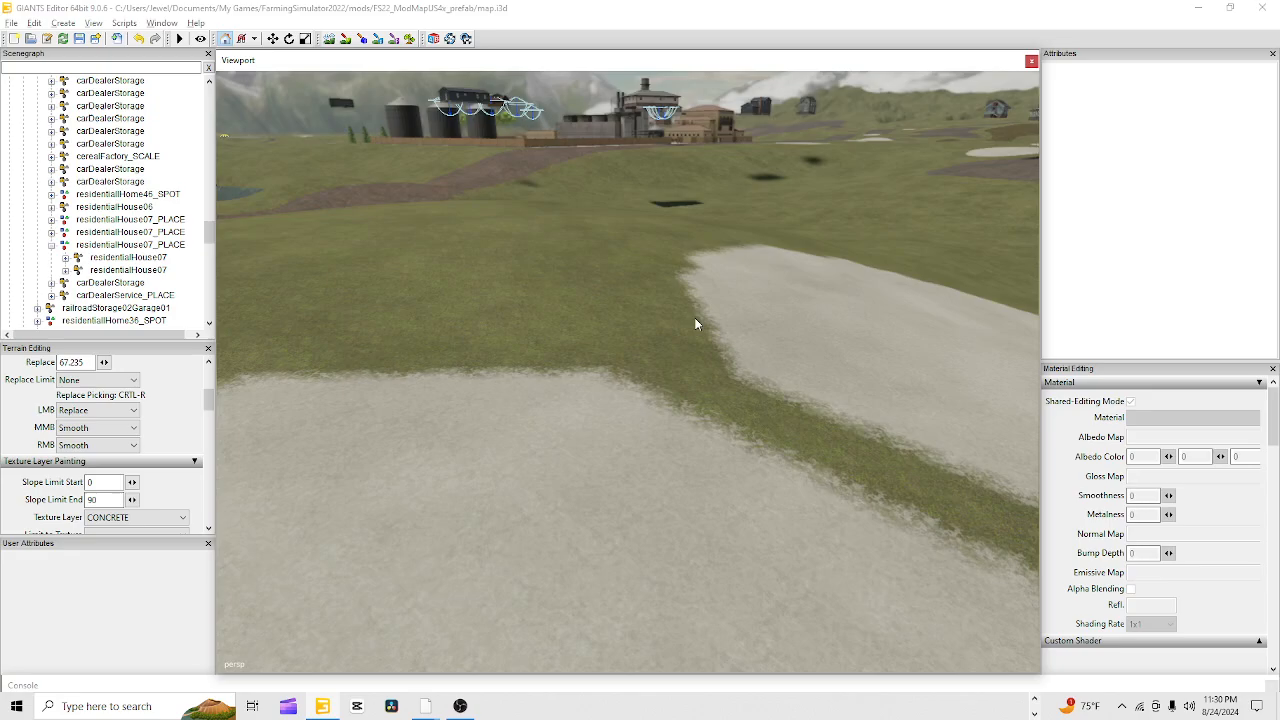
pyautogui.keyDown('alt'); pyautogui.moveTo(694, 323); pyautogui.dragTo(666, 346, button='right'); pyautogui.keyUp('alt')
pyautogui.keyDown('alt'); pyautogui.moveTo(666, 346); pyautogui.dragTo(505, 330); pyautogui.keyUp('alt')
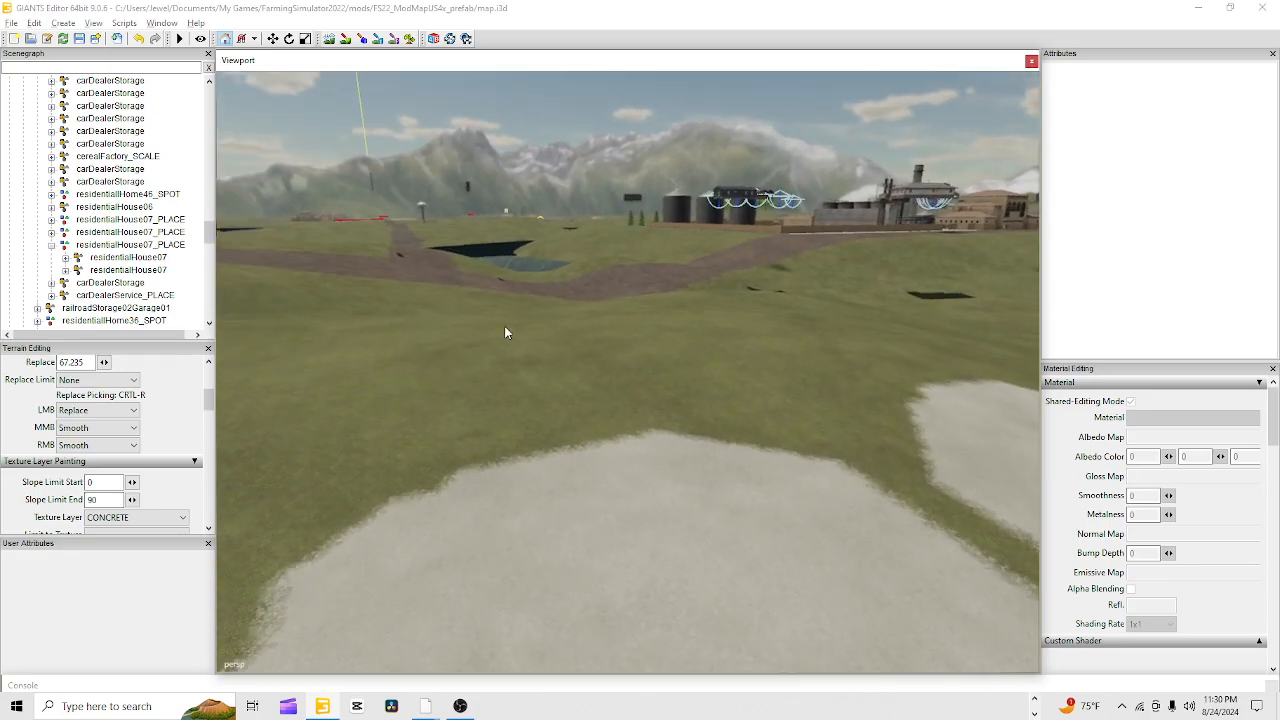
pyautogui.keyDown('alt'); pyautogui.moveTo(505, 330); pyautogui.dragTo(652, 199, button='right'); pyautogui.keyUp('alt')
pyautogui.keyDown('alt'); pyautogui.moveTo(652, 199); pyautogui.dragTo(814, 240); pyautogui.keyUp('alt')
pyautogui.keyDown('alt'); pyautogui.moveTo(814, 240); pyautogui.dragTo(673, 343, button='right'); pyautogui.keyUp('alt')
pyautogui.moveTo(673, 343)
pyautogui.keyDown('alt'); pyautogui.mouseDown()
pyautogui.moveTo(620, 340)
pyautogui.moveTo(526, 294)
pyautogui.moveTo(709, 334)
pyautogui.moveTo(696, 347)
pyautogui.mouseUp(); pyautogui.keyUp('alt')
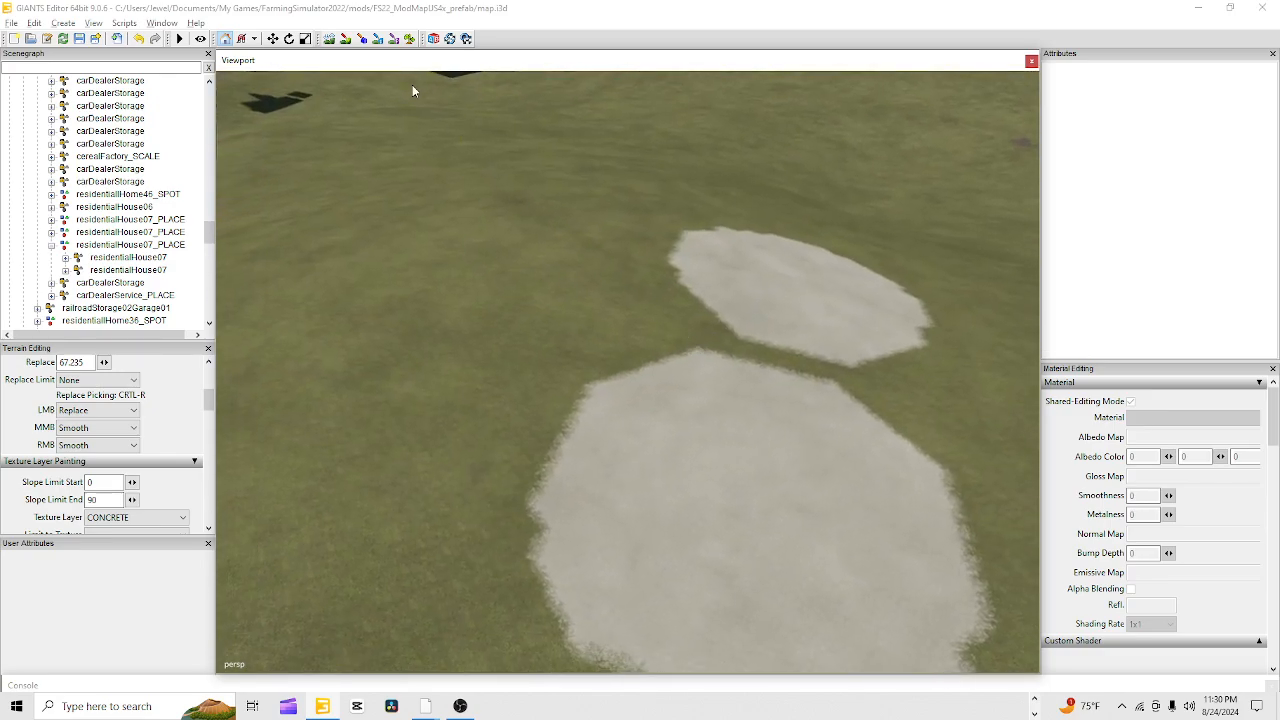
pyautogui.click(346, 38)
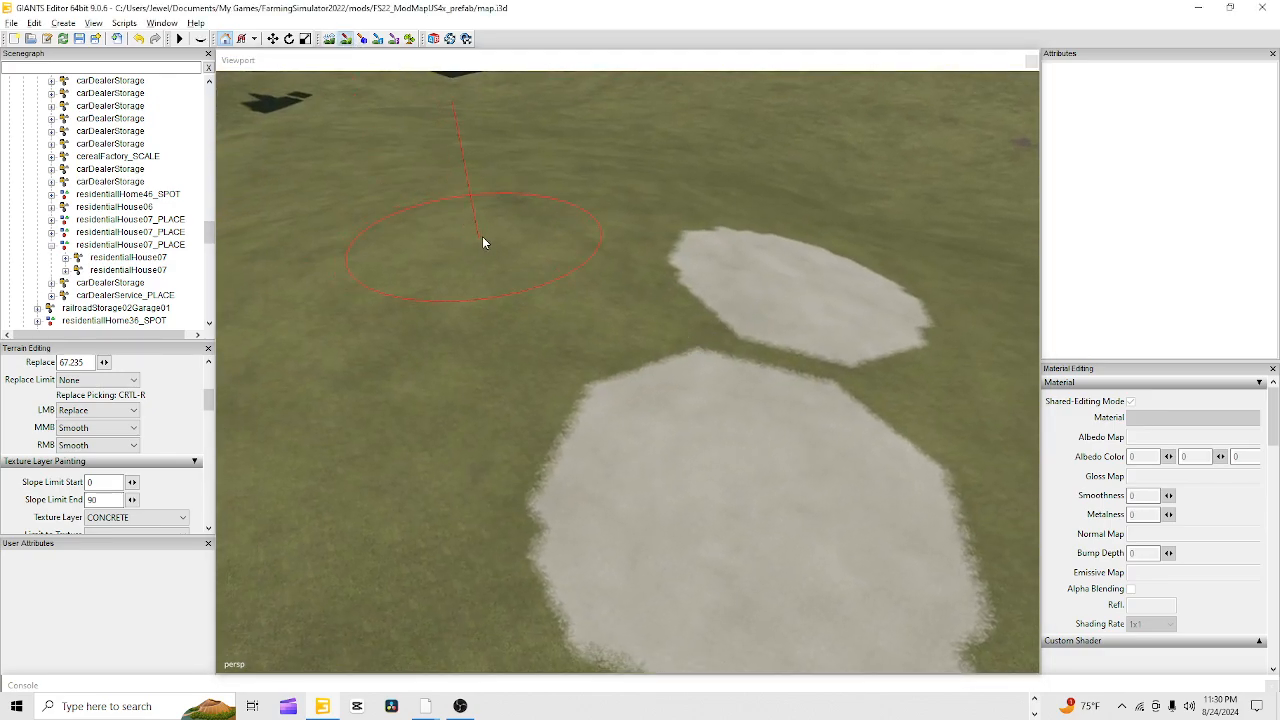
pyautogui.click(512, 230)
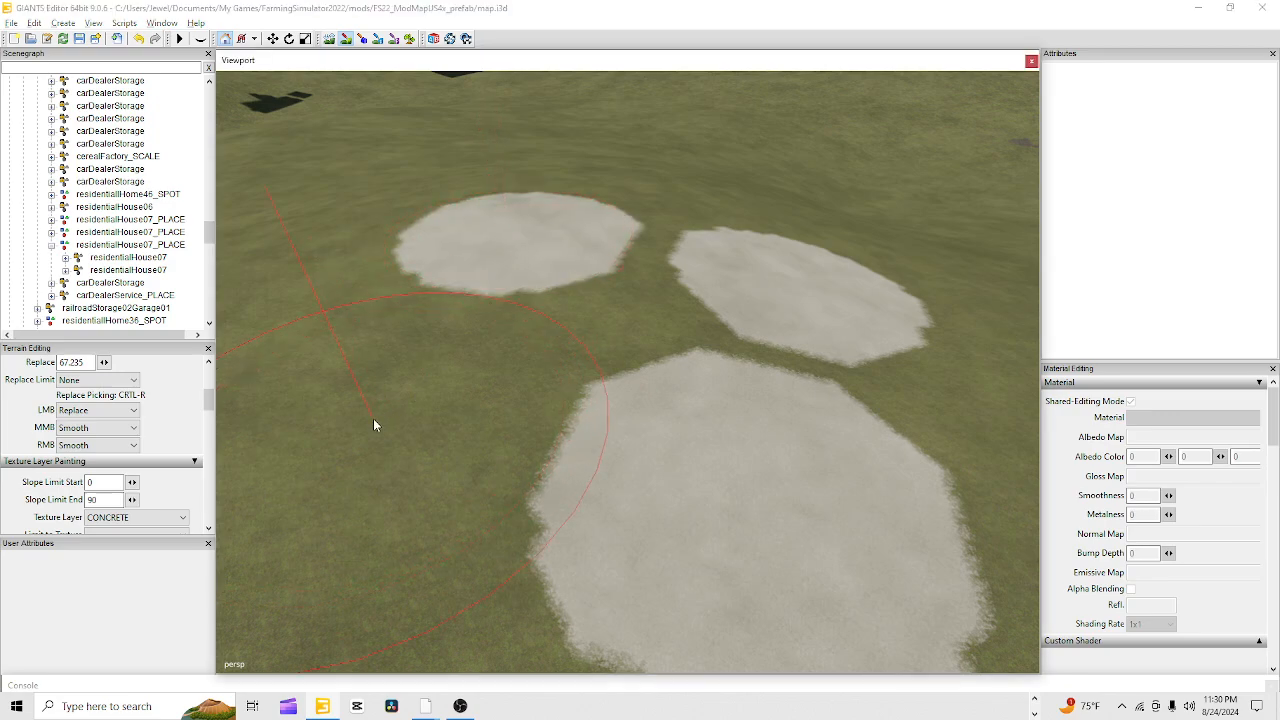
pyautogui.click(349, 438)
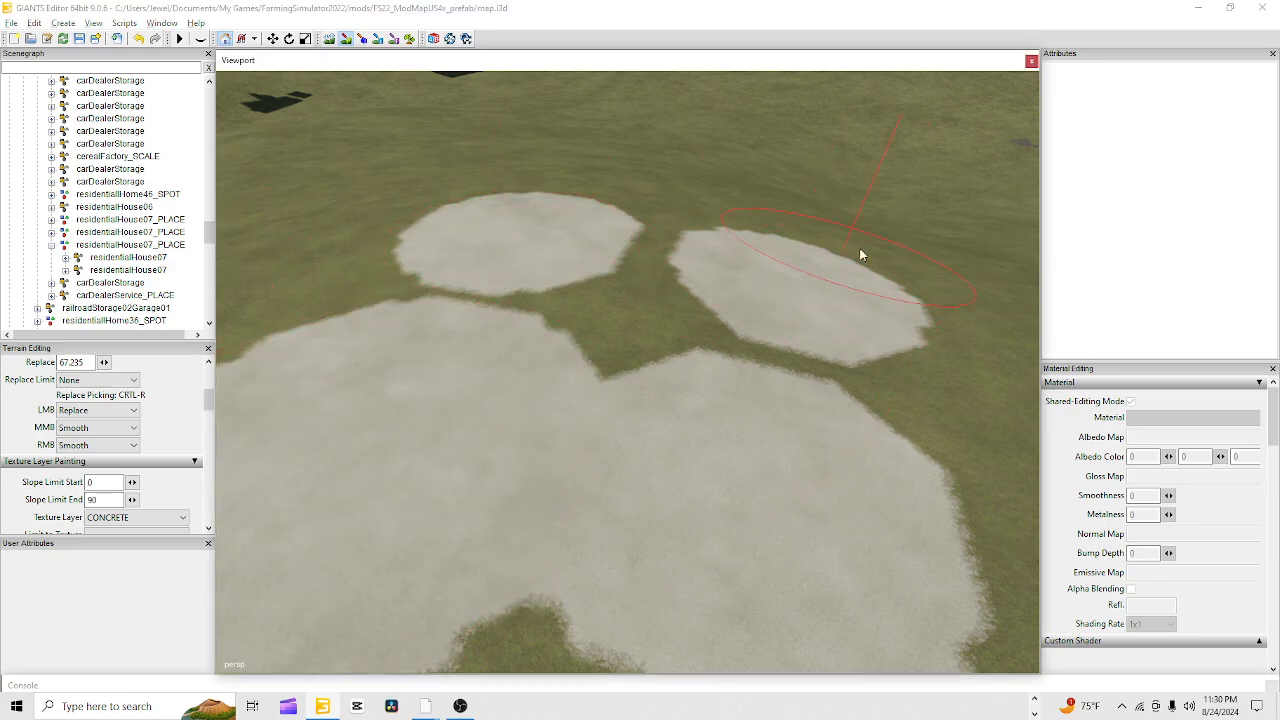
# Sample the GRASS texture layer from the terrain and paint over the two earlier concrete patches and the edge of the large one
pyautogui.hotkey('ctrl', 'r')
pyautogui.moveTo(917, 249)
pyautogui.mouseDown()
pyautogui.moveTo(837, 263)
pyautogui.moveTo(803, 286)
pyautogui.moveTo(856, 591)
pyautogui.mouseUp()
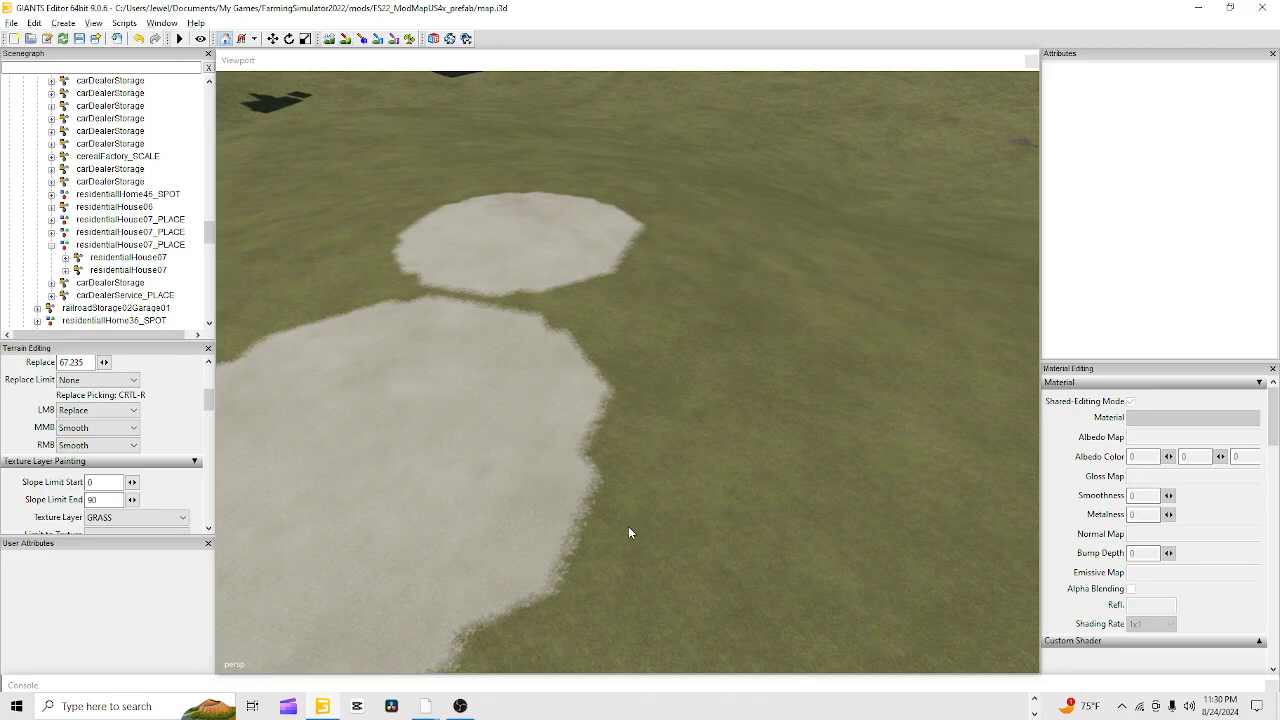
pyautogui.click(600, 505)
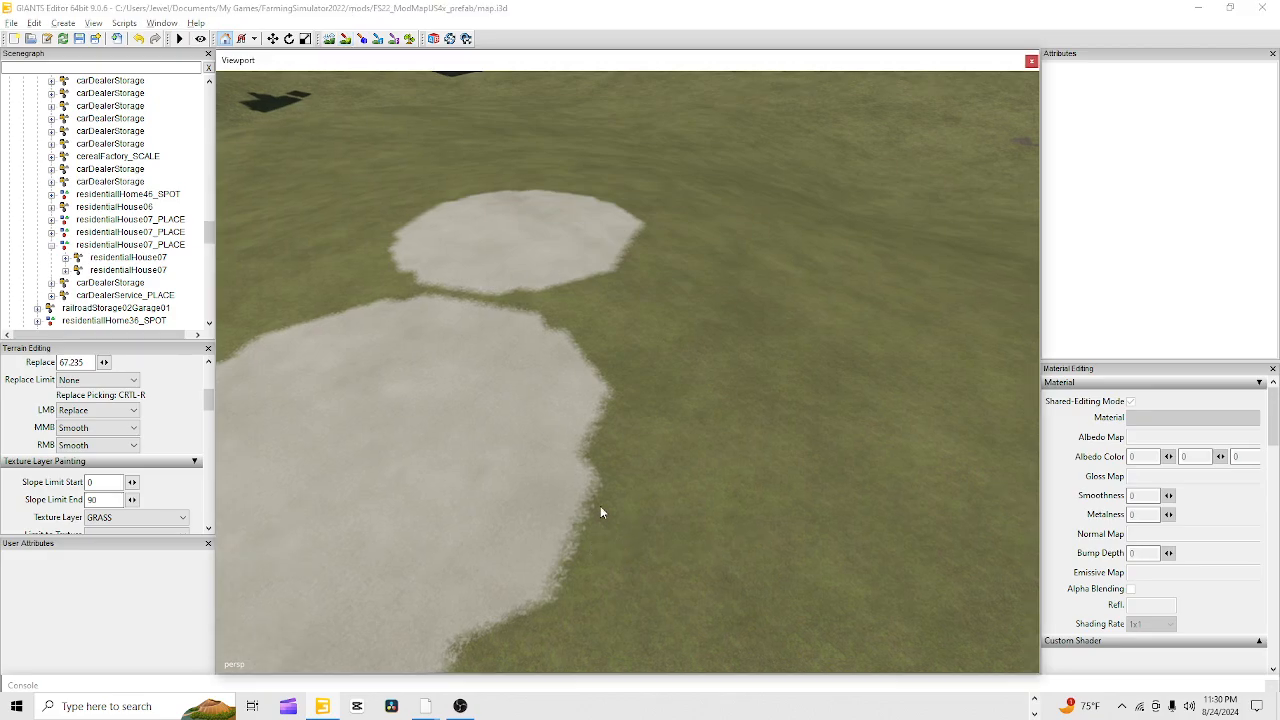
# Inspect the open grassland and the edge where it meets the main dirt road
pyautogui.scroll(-2, 600, 505)
pyautogui.scroll(3, 650, 461)
pyautogui.keyDown('alt'); pyautogui.moveTo(650, 461); pyautogui.dragTo(485, 388); pyautogui.keyUp('alt')
pyautogui.scroll(5, 635, 233)
pyautogui.keyDown('alt'); pyautogui.moveTo(796, 154); pyautogui.dragTo(880, 115, button='right'); pyautogui.keyUp('alt')
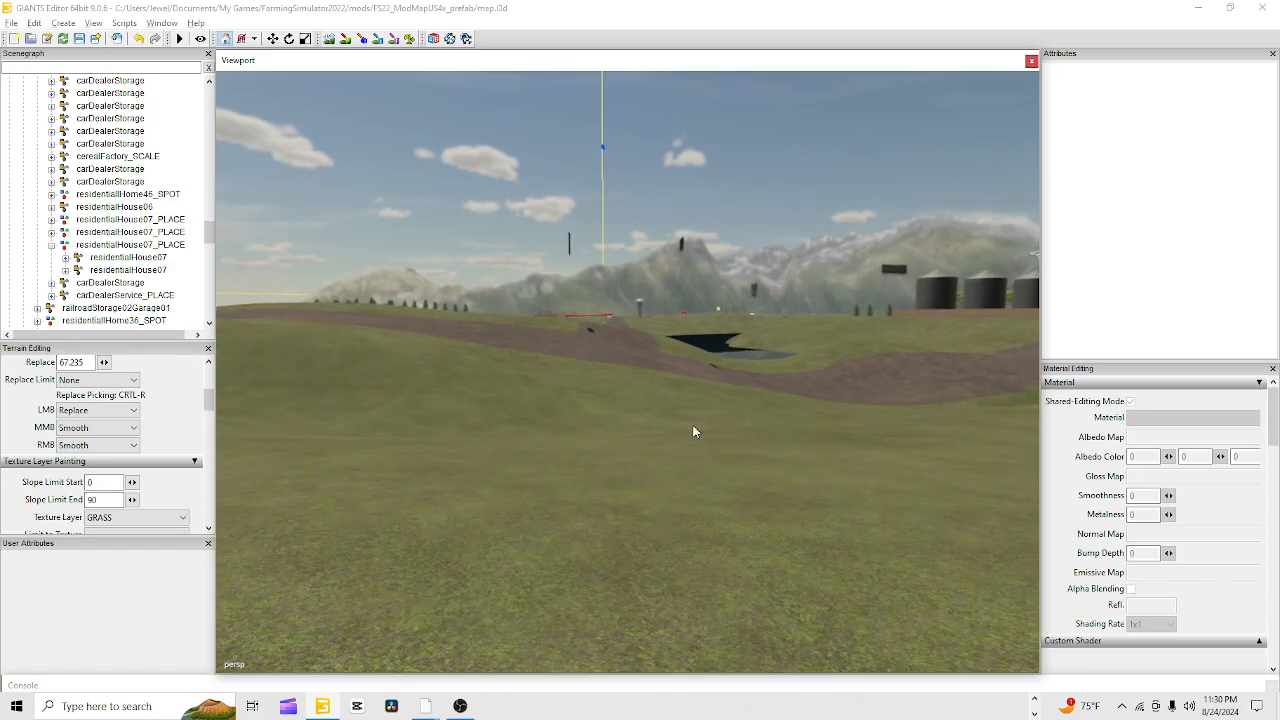
pyautogui.keyDown('alt'); pyautogui.moveTo(530, 530); pyautogui.dragTo(968, 182, button='right'); pyautogui.keyUp('alt')
pyautogui.keyDown('alt'); pyautogui.moveTo(394, 588); pyautogui.dragTo(786, 272, button='right'); pyautogui.keyUp('alt')
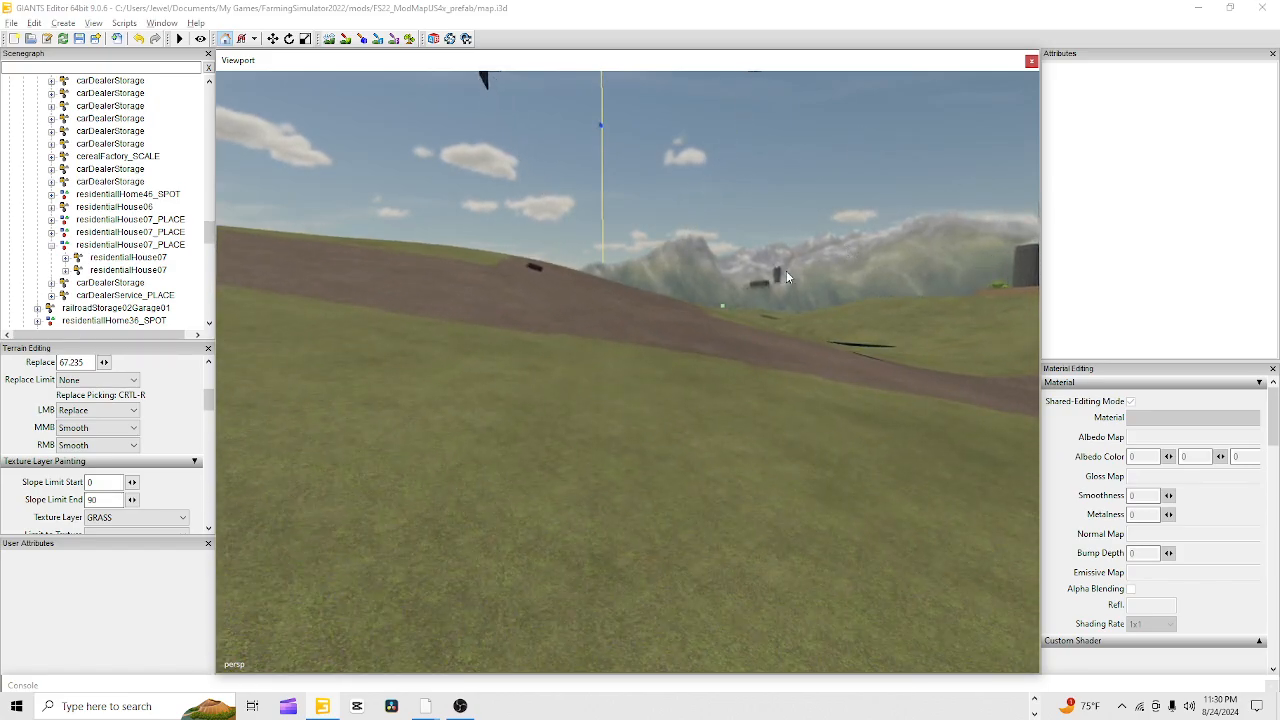
pyautogui.keyDown('alt'); pyautogui.moveTo(417, 342); pyautogui.dragTo(405, 456); pyautogui.keyUp('alt')
pyautogui.keyDown('alt'); pyautogui.moveTo(405, 456); pyautogui.dragTo(776, 375, button='right'); pyautogui.keyUp('alt')
pyautogui.keyDown('alt'); pyautogui.moveTo(787, 484); pyautogui.dragTo(1123, 537); pyautogui.keyUp('alt')
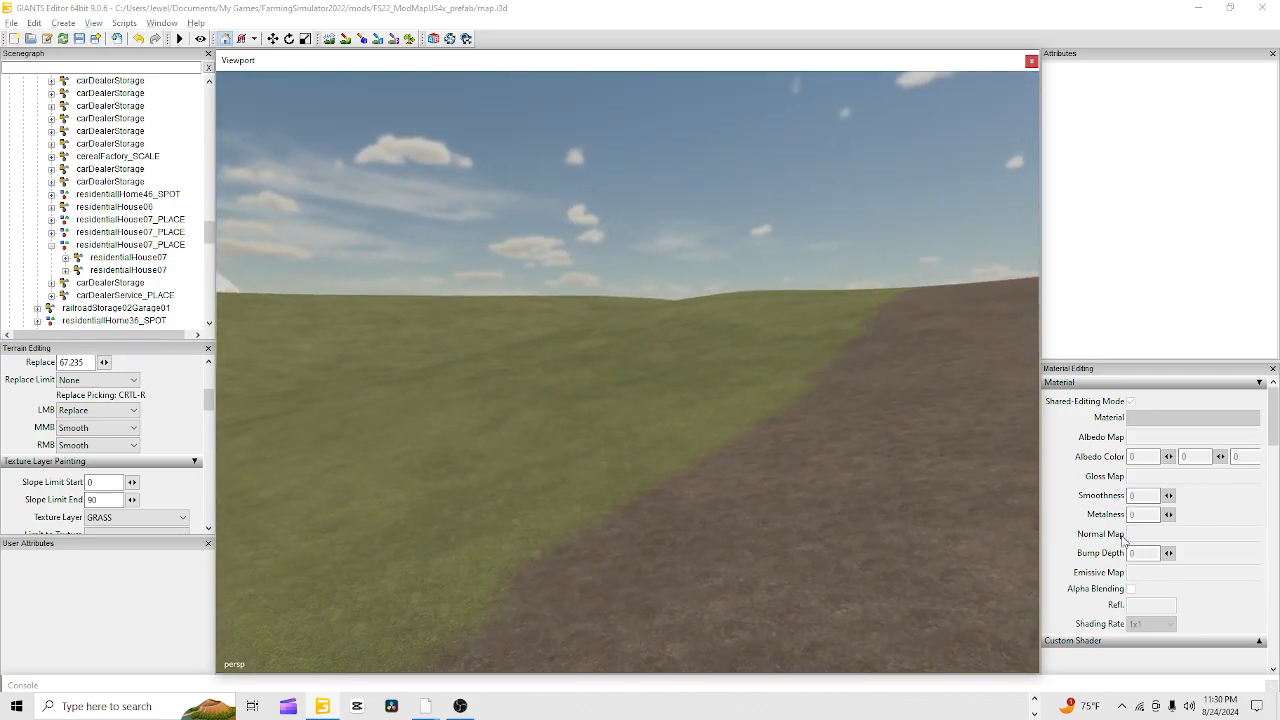
# Examine the T-junction of the dirt roads and the grass borders around it
pyautogui.keyDown('alt'); pyautogui.moveTo(745, 493); pyautogui.dragTo(551, 605); pyautogui.keyUp('alt')
pyautogui.keyDown('alt'); pyautogui.moveTo(808, 446); pyautogui.dragTo(457, 651, button='right'); pyautogui.keyUp('alt')
pyautogui.keyDown('alt'); pyautogui.moveTo(806, 267); pyautogui.dragTo(426, 632, button='right'); pyautogui.keyUp('alt')
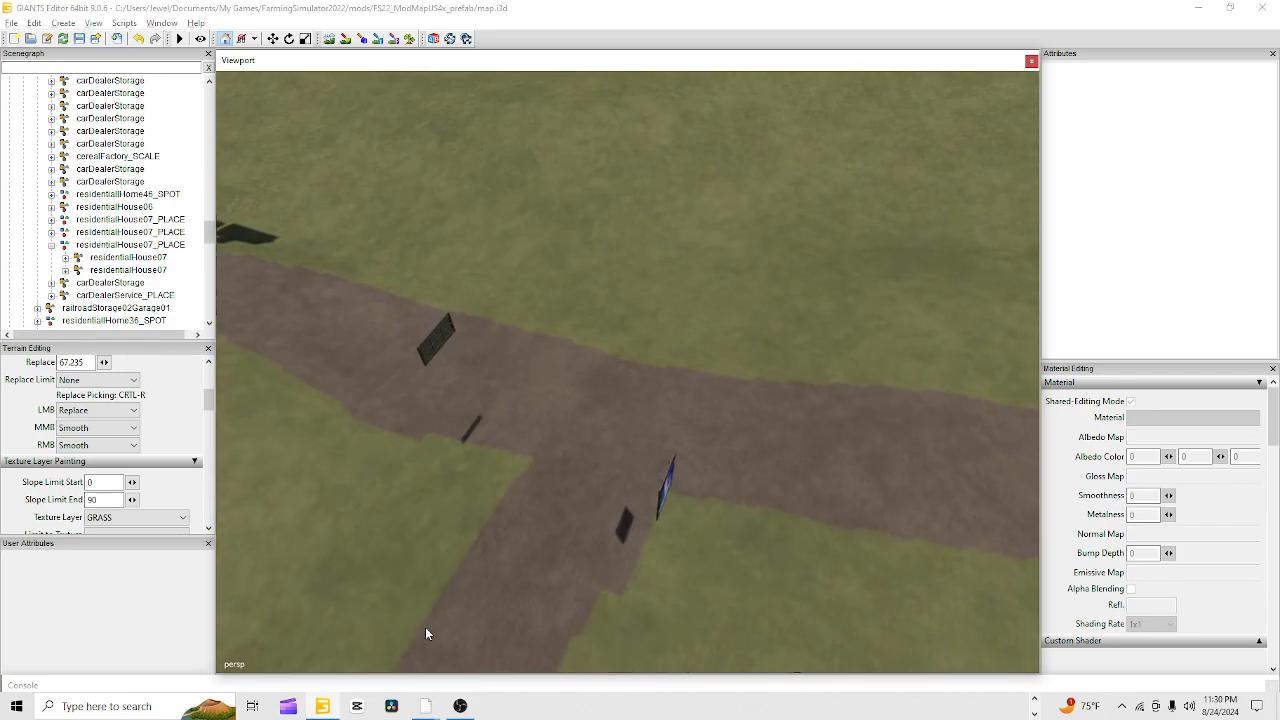
pyautogui.keyDown('alt'); pyautogui.moveTo(426, 632); pyautogui.dragTo(602, 426); pyautogui.keyUp('alt')
pyautogui.keyDown('alt'); pyautogui.moveTo(617, 596); pyautogui.dragTo(703, 476); pyautogui.keyUp('alt')
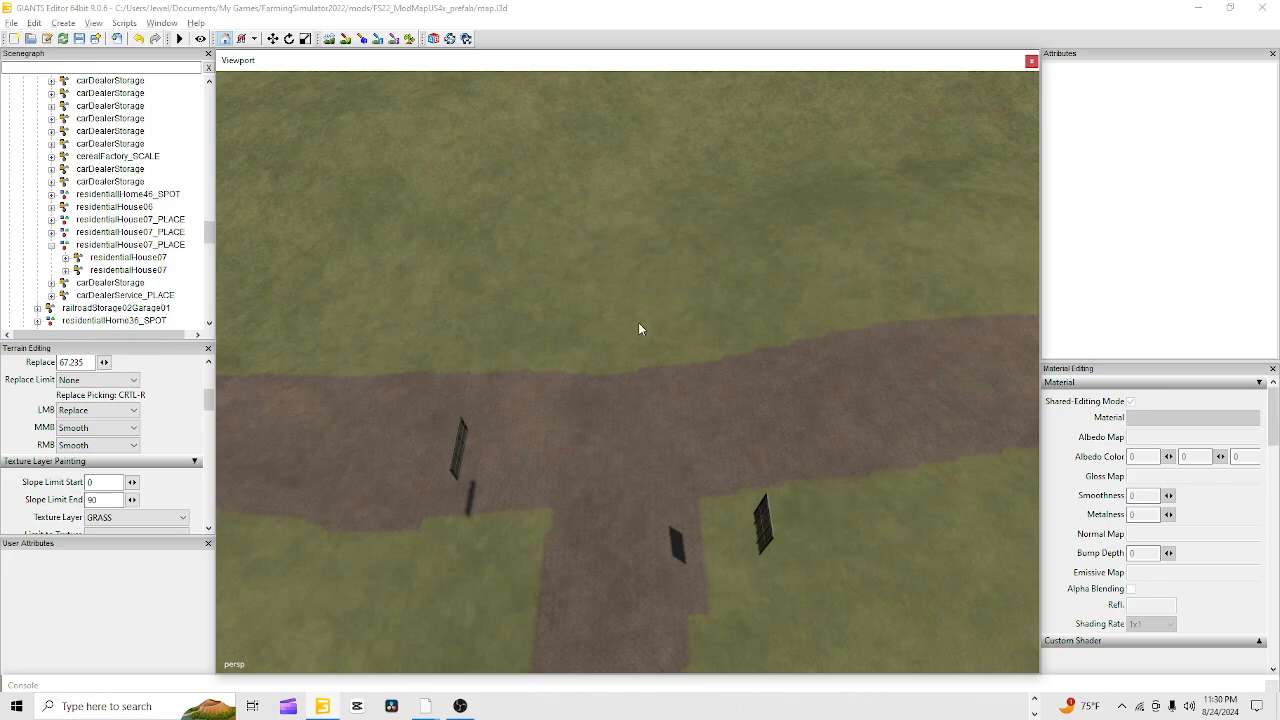
pyautogui.keyDown('alt'); pyautogui.moveTo(682, 520); pyautogui.dragTo(663, 486, button='middle'); pyautogui.keyUp('alt')
pyautogui.keyDown('alt'); pyautogui.moveTo(663, 486); pyautogui.dragTo(1080, 3, button='right'); pyautogui.keyUp('alt')
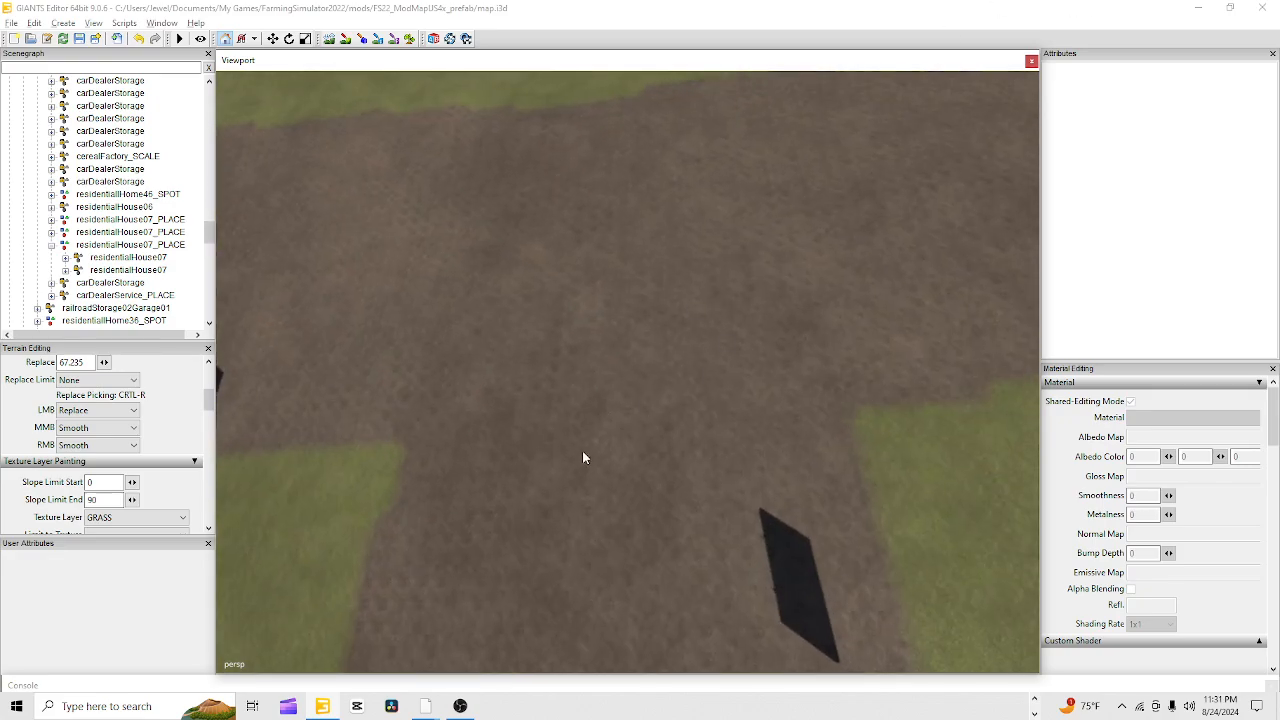
pyautogui.keyDown('alt'); pyautogui.moveTo(582, 450); pyautogui.dragTo(679, 418, button='right'); pyautogui.keyUp('alt')
pyautogui.moveTo(679, 425)
pyautogui.keyDown('alt'); pyautogui.mouseDown()
pyautogui.moveTo(666, 357)
pyautogui.moveTo(680, 423)
pyautogui.moveTo(800, 257)
pyautogui.moveTo(698, 399)
pyautogui.moveTo(649, 543)
pyautogui.moveTo(666, 574)
pyautogui.moveTo(677, 443)
pyautogui.moveTo(766, 473)
pyautogui.moveTo(794, 463)
pyautogui.moveTo(646, 454)
pyautogui.moveTo(434, 468)
pyautogui.moveTo(754, 463)
pyautogui.moveTo(677, 486)
pyautogui.moveTo(668, 445)
pyautogui.moveTo(697, 363)
pyautogui.moveTo(669, 440)
pyautogui.moveTo(666, 404)
pyautogui.mouseUp(); pyautogui.keyUp('alt')
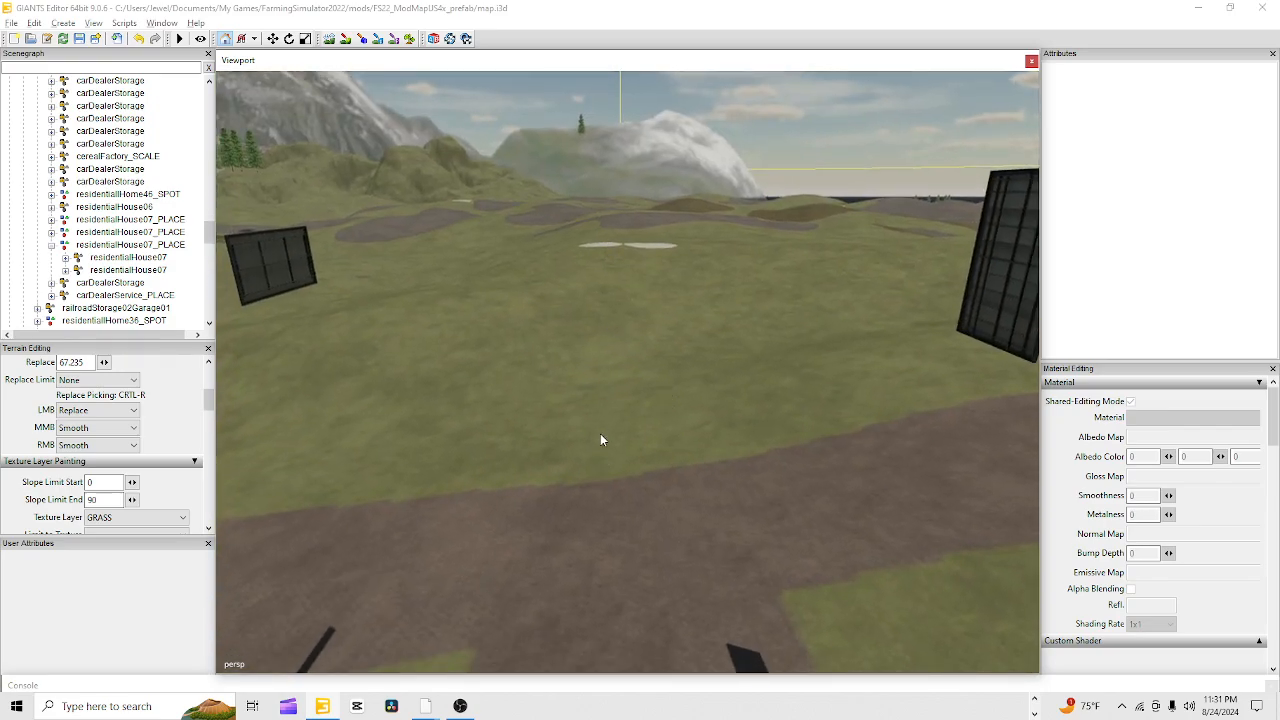
pyautogui.keyDown('alt'); pyautogui.moveTo(619, 472); pyautogui.dragTo(685, 603); pyautogui.keyUp('alt')
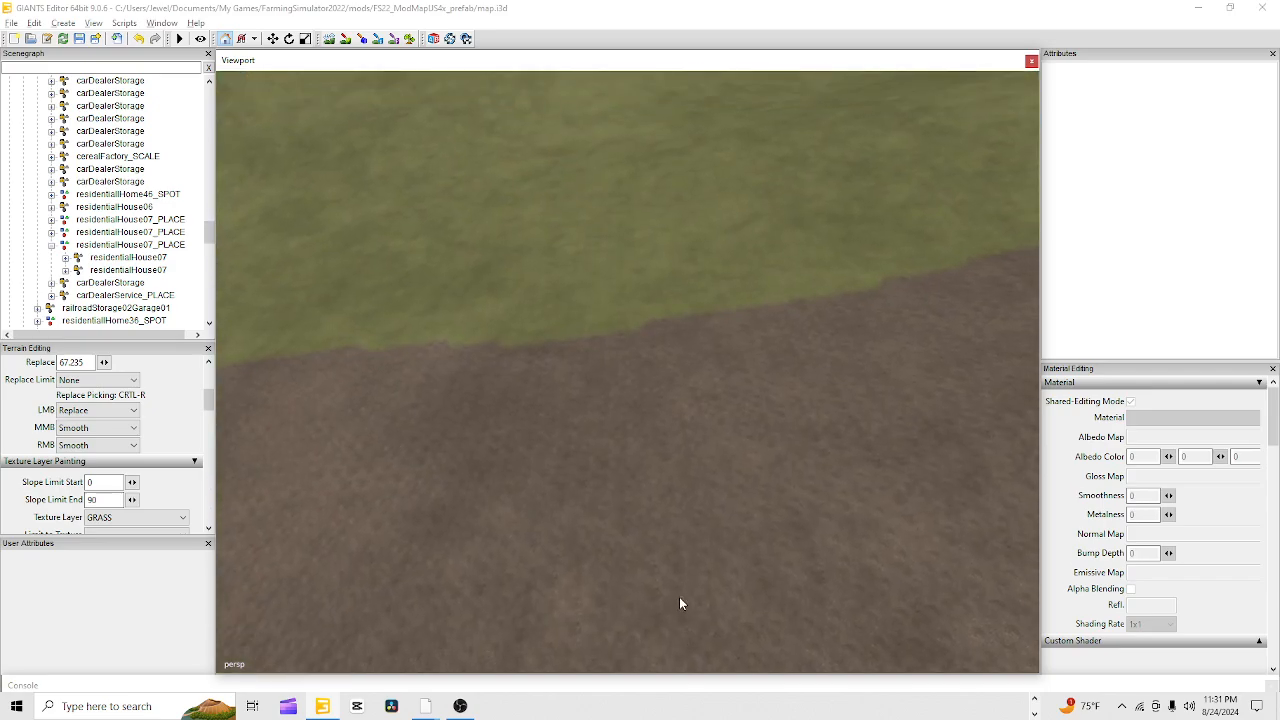
# Sample the FORESTGROUND texture layer and paint it from the pine forest's ground outward between the dirt patches
pyautogui.keyDown('alt'); pyautogui.moveTo(812, 296); pyautogui.dragTo(617, 358); pyautogui.keyUp('alt')
pyautogui.scroll(-6, 548, 490)
pyautogui.scroll(-10, 574, 331)
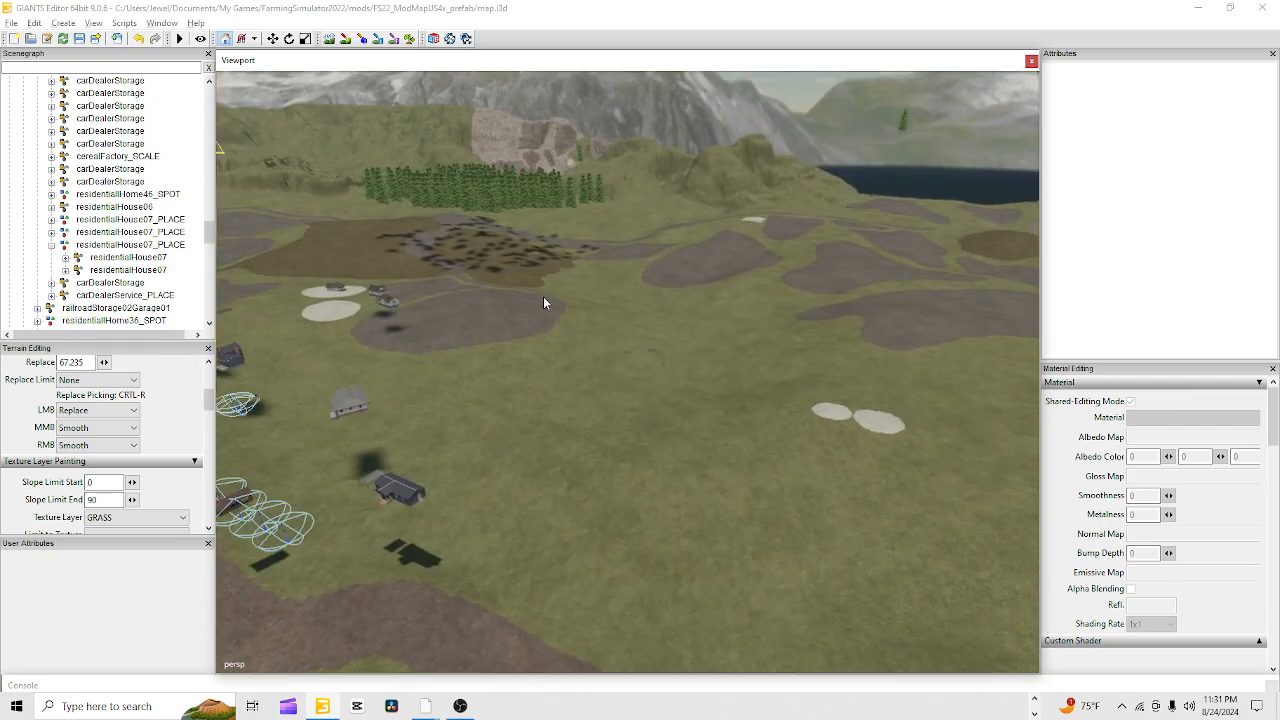
pyautogui.keyDown('alt'); pyautogui.moveTo(574, 300); pyautogui.dragTo(547, 514); pyautogui.keyUp('alt')
pyautogui.keyDown('alt'); pyautogui.moveTo(547, 514); pyautogui.dragTo(240, 530, button='right'); pyautogui.keyUp('alt')
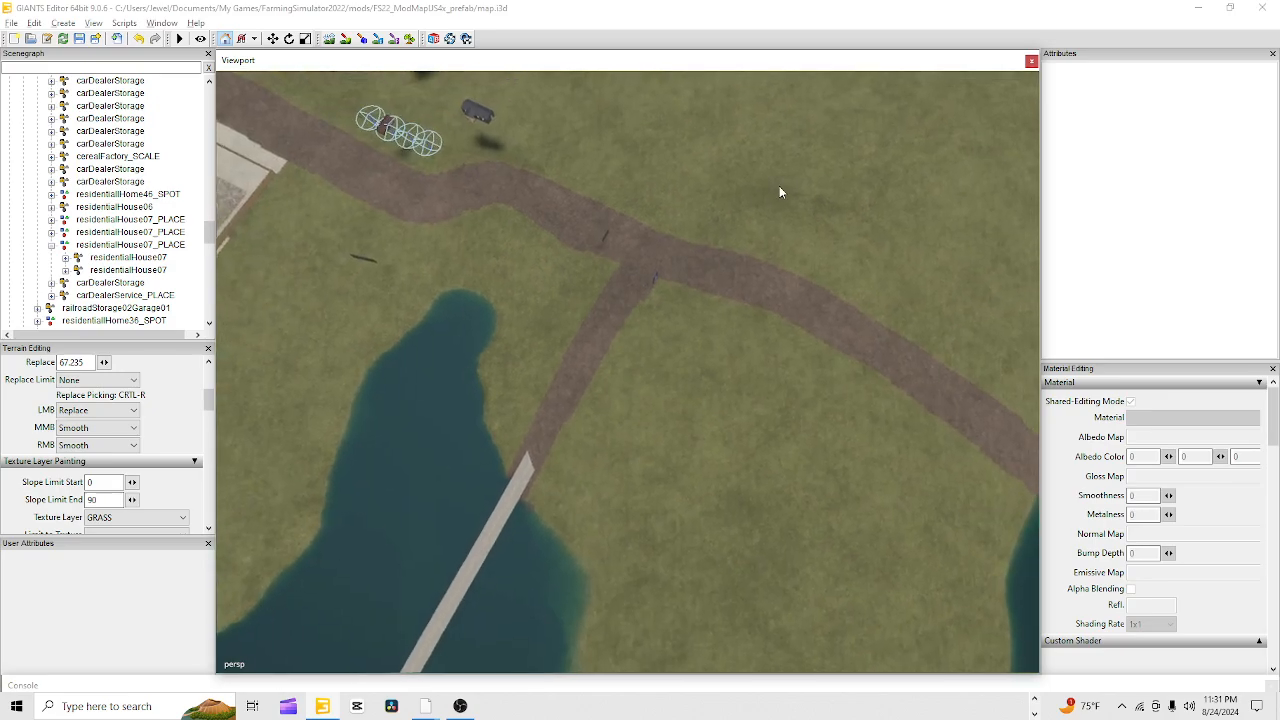
pyautogui.keyDown('alt'); pyautogui.moveTo(779, 186); pyautogui.dragTo(738, 308, button='right'); pyautogui.keyUp('alt')
pyautogui.keyDown('alt'); pyautogui.moveTo(635, 465); pyautogui.dragTo(650, 349); pyautogui.keyUp('alt')
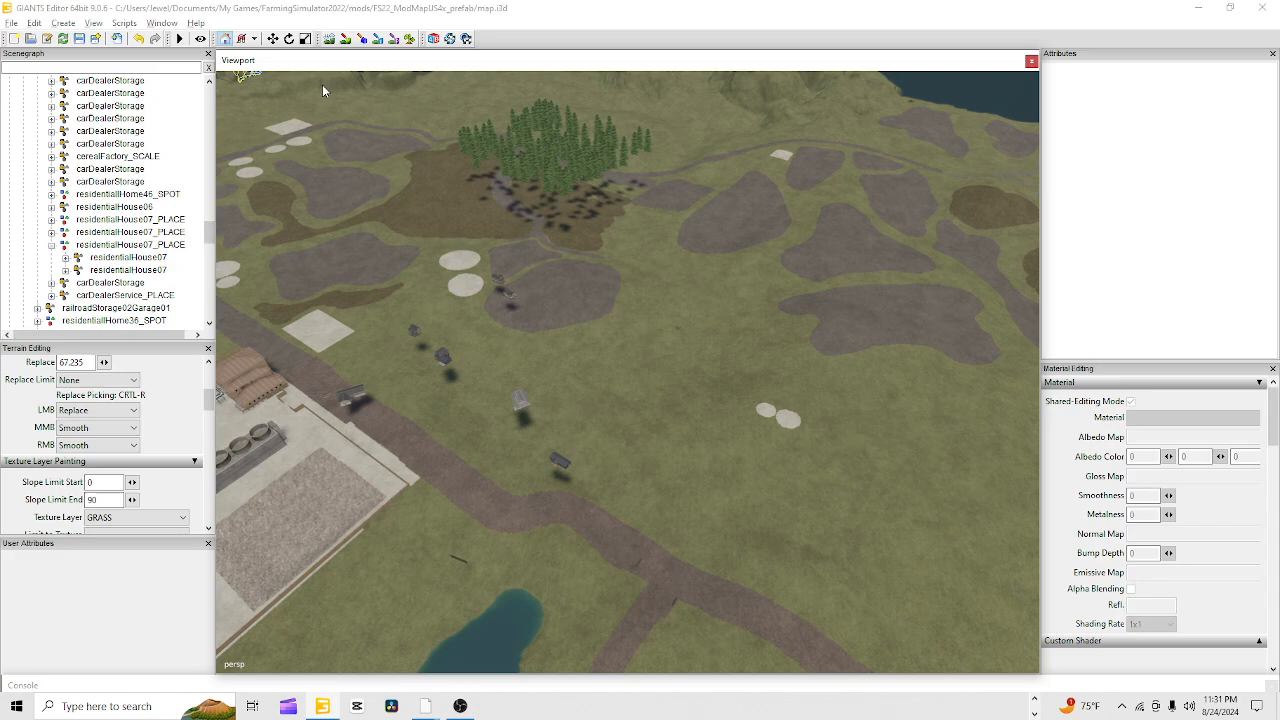
pyautogui.click(344, 40)
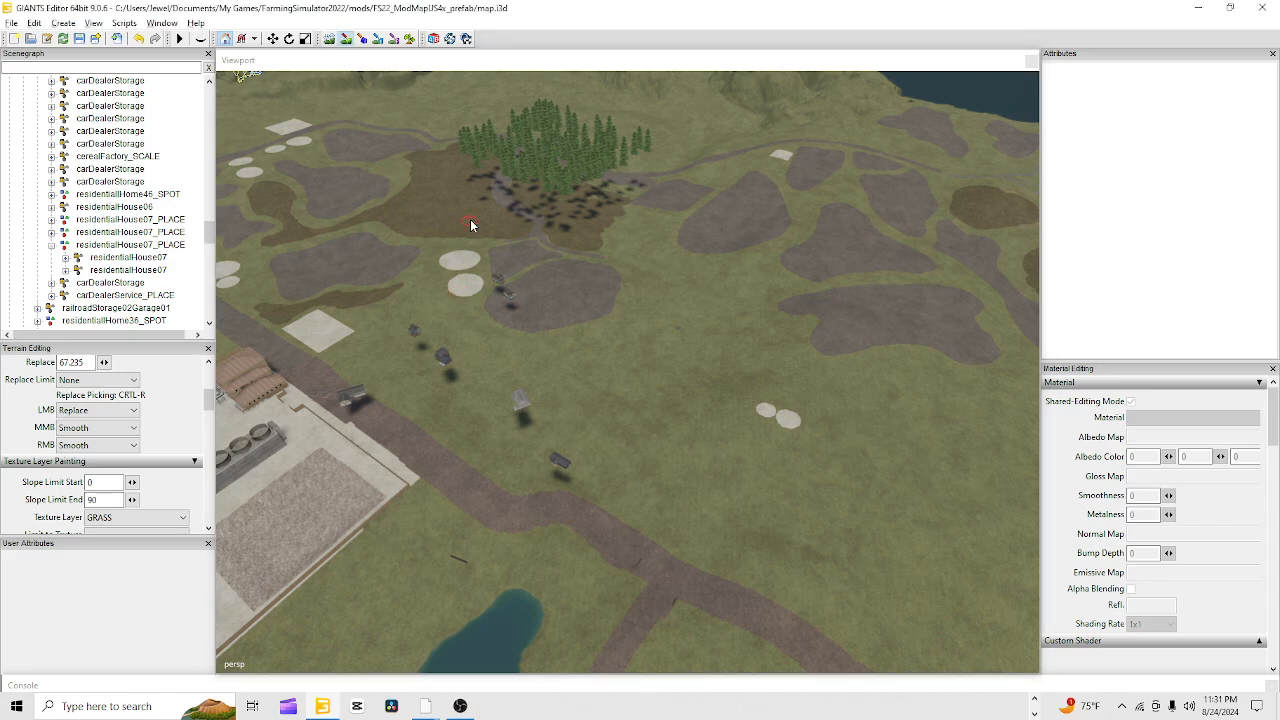
pyautogui.hotkey('ctrl', 'r')
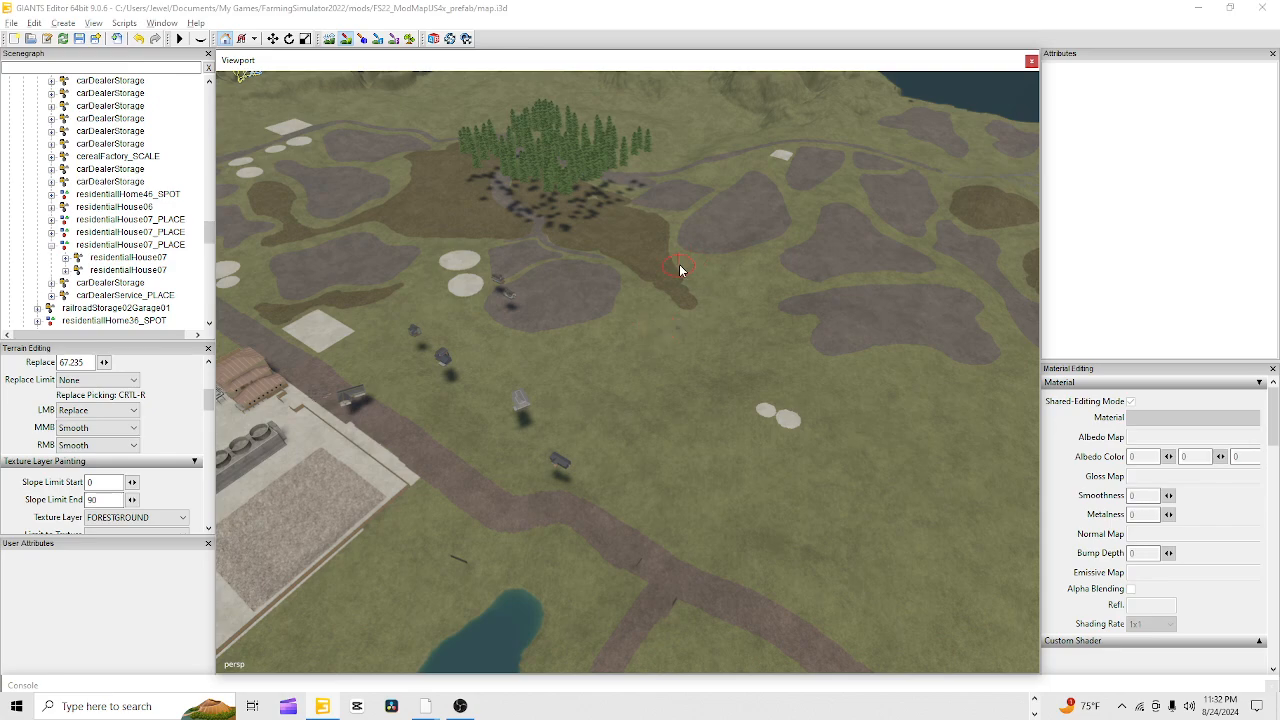
pyautogui.moveTo(680, 270); pyautogui.dragTo(733, 278)
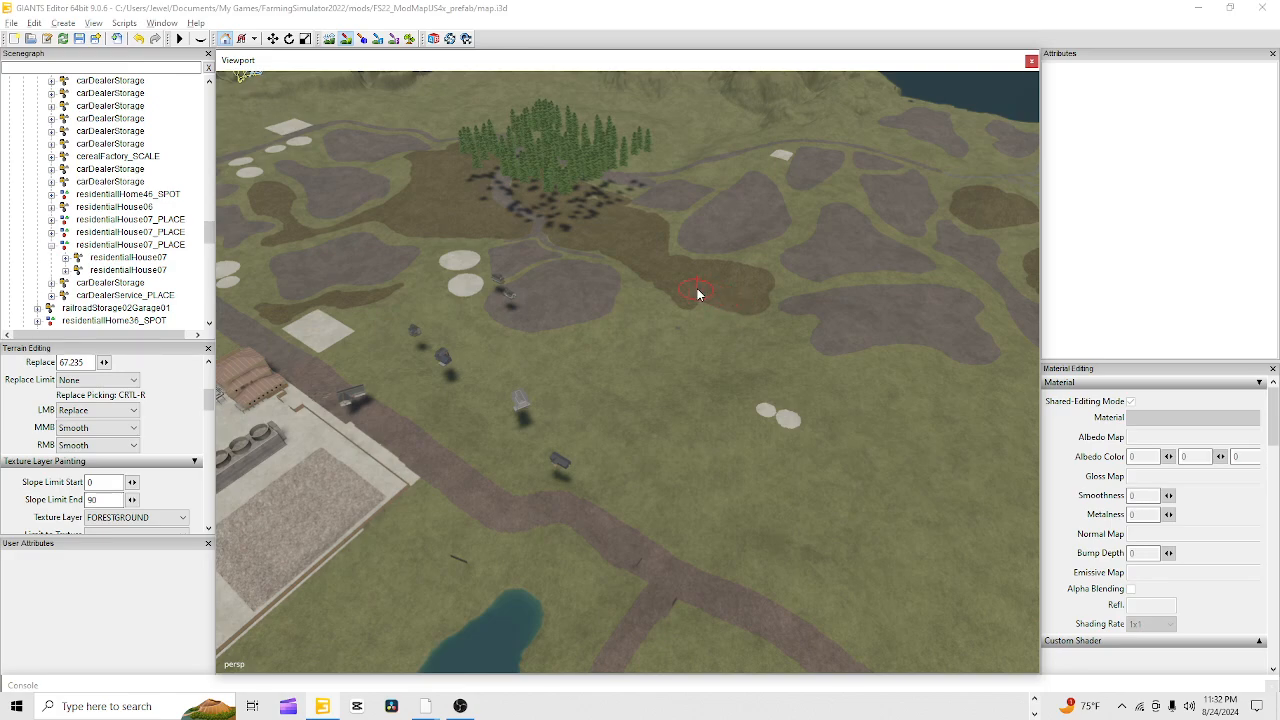
pyautogui.moveTo(698, 294); pyautogui.dragTo(763, 321)
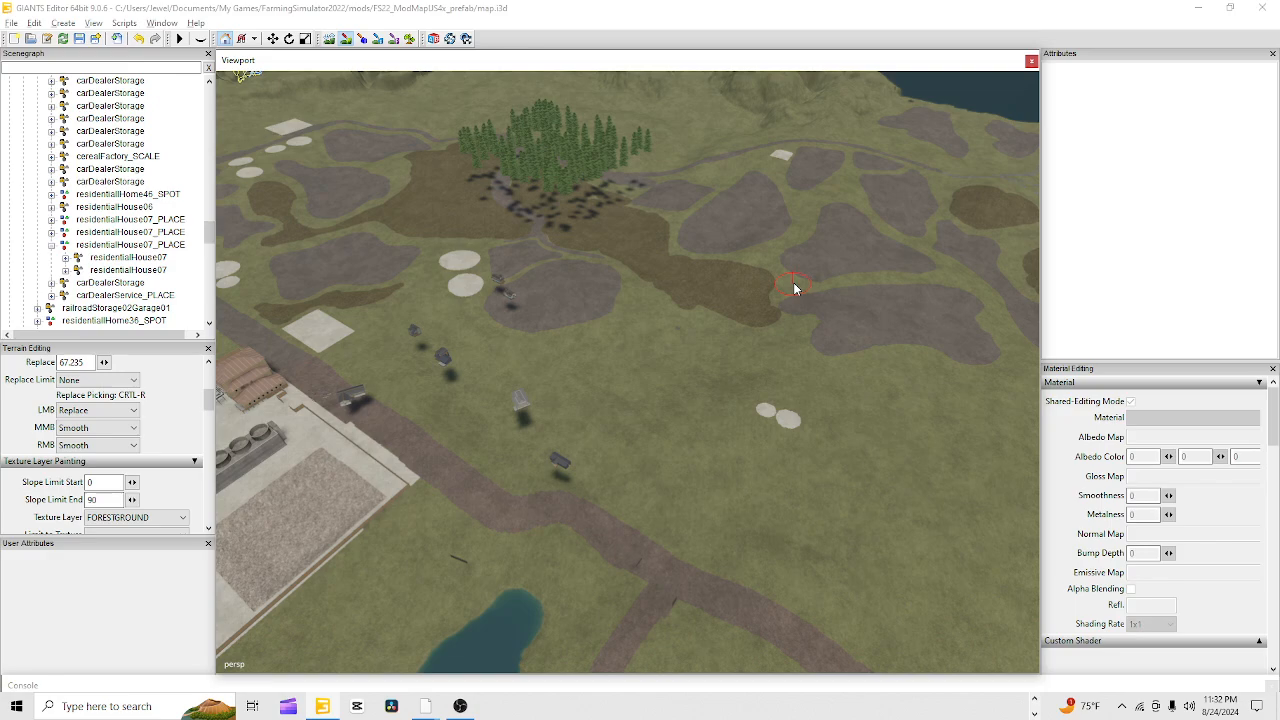
# Trim the new forest ground's edge with GRASS, and extend it with FORESTGROUND toward the two remaining concrete patches
pyautogui.hotkey('ctrl', 'r')
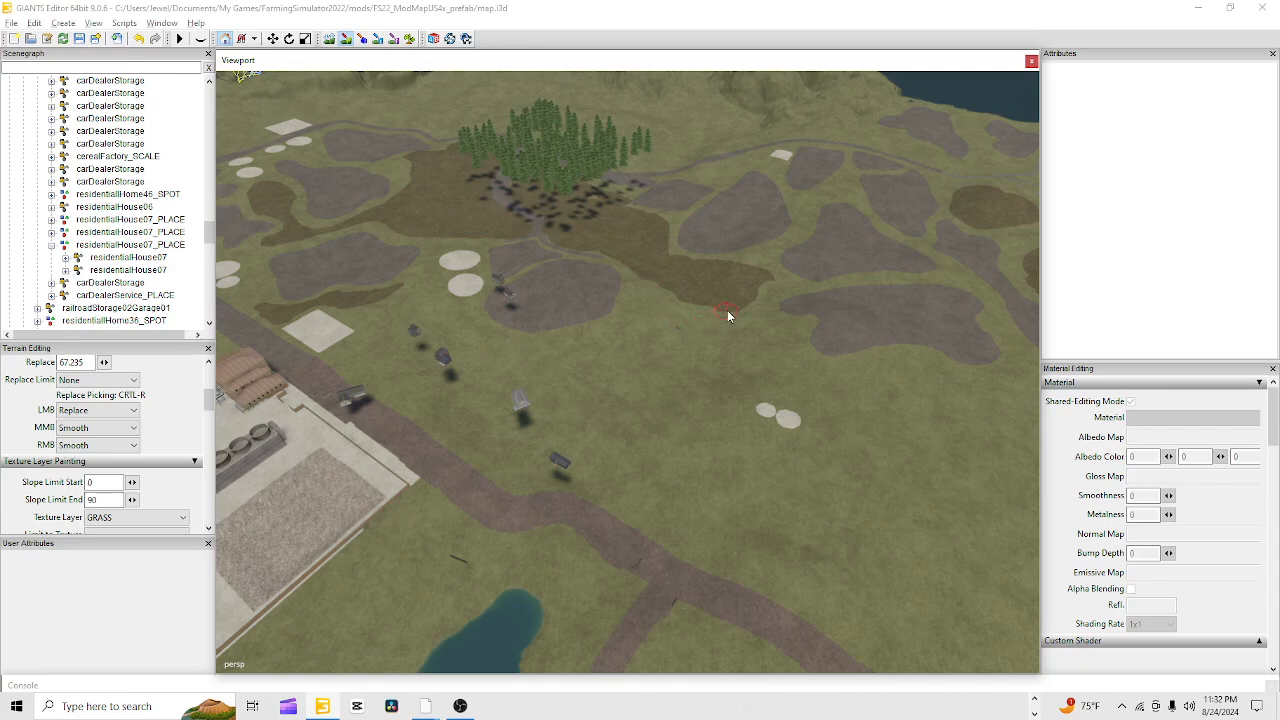
pyautogui.hotkey('ctrl', 'r')
pyautogui.moveTo(770, 357)
pyautogui.mouseDown()
pyautogui.moveTo(729, 363)
pyautogui.moveTo(743, 343)
pyautogui.moveTo(710, 306)
pyautogui.moveTo(736, 345)
pyautogui.moveTo(717, 352)
pyautogui.moveTo(717, 369)
pyautogui.moveTo(752, 362)
pyautogui.mouseUp()
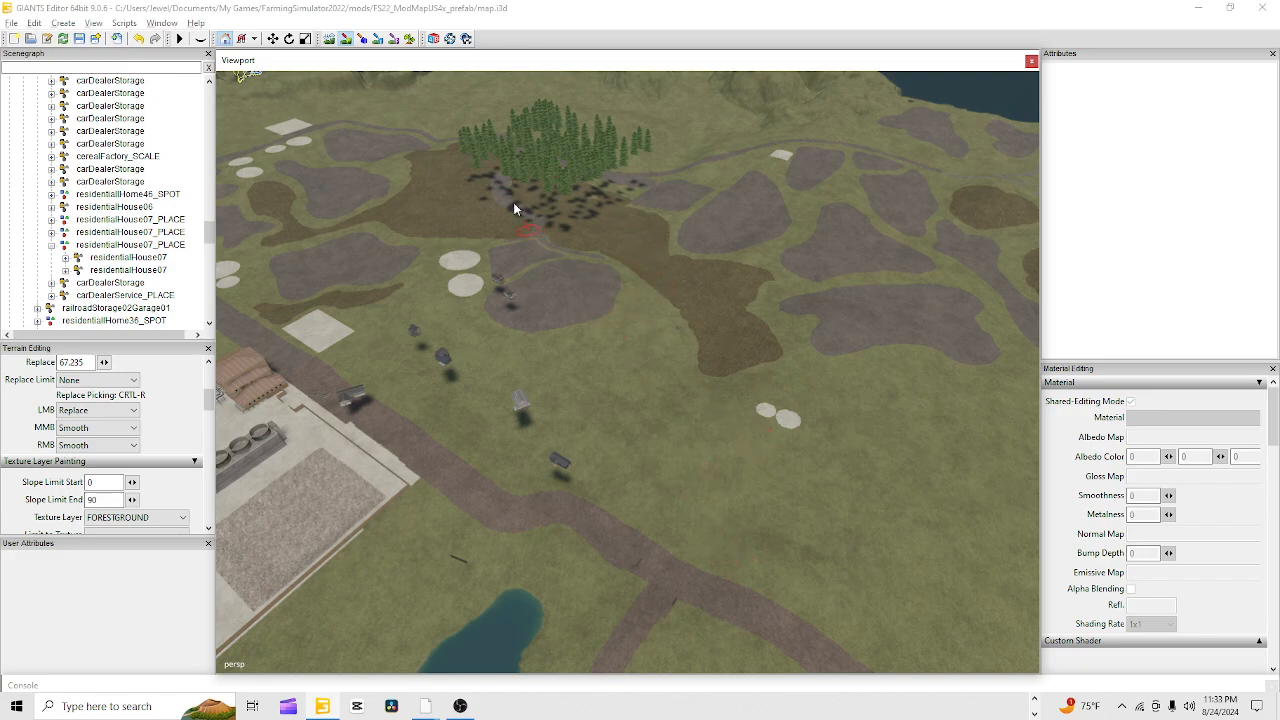
# Survey the extended forest ground, the houses, the dirt road and the power plant from above
pyautogui.scroll(3, 575, 447)
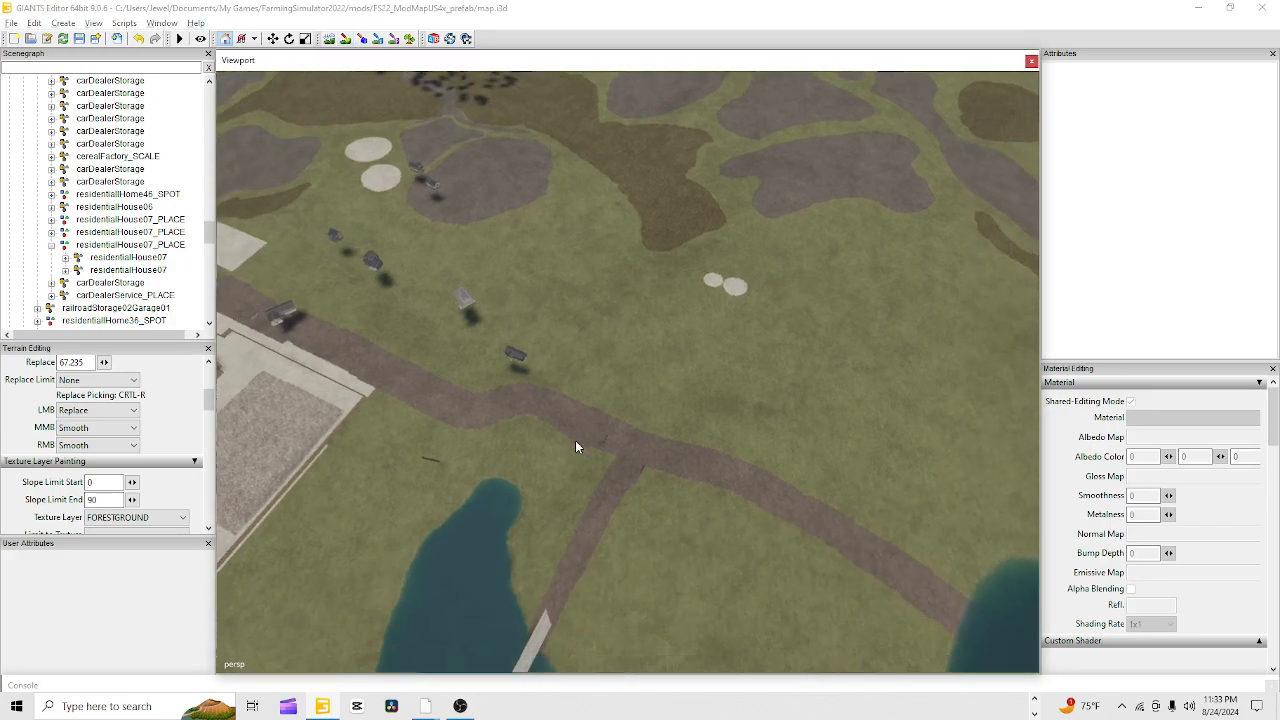
pyautogui.scroll(2, 610, 525)
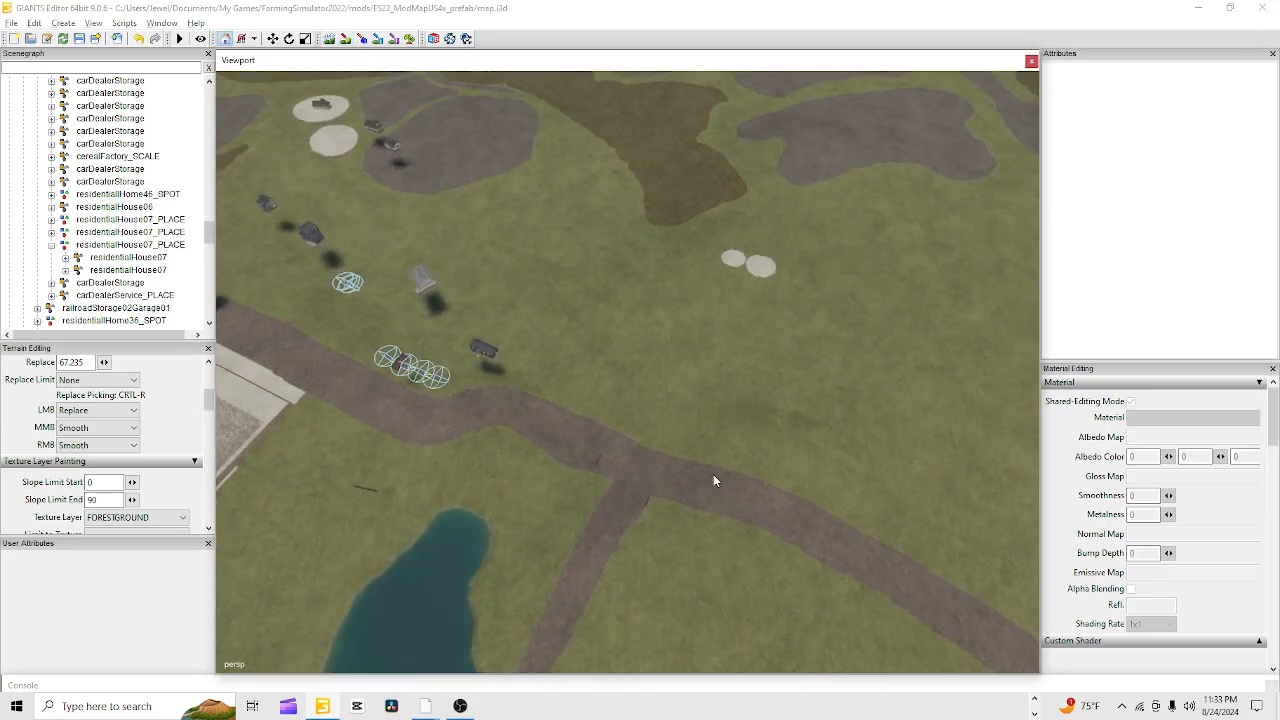
pyautogui.scroll(2, 372, 533)
pyautogui.scroll(-3, 760, 426)
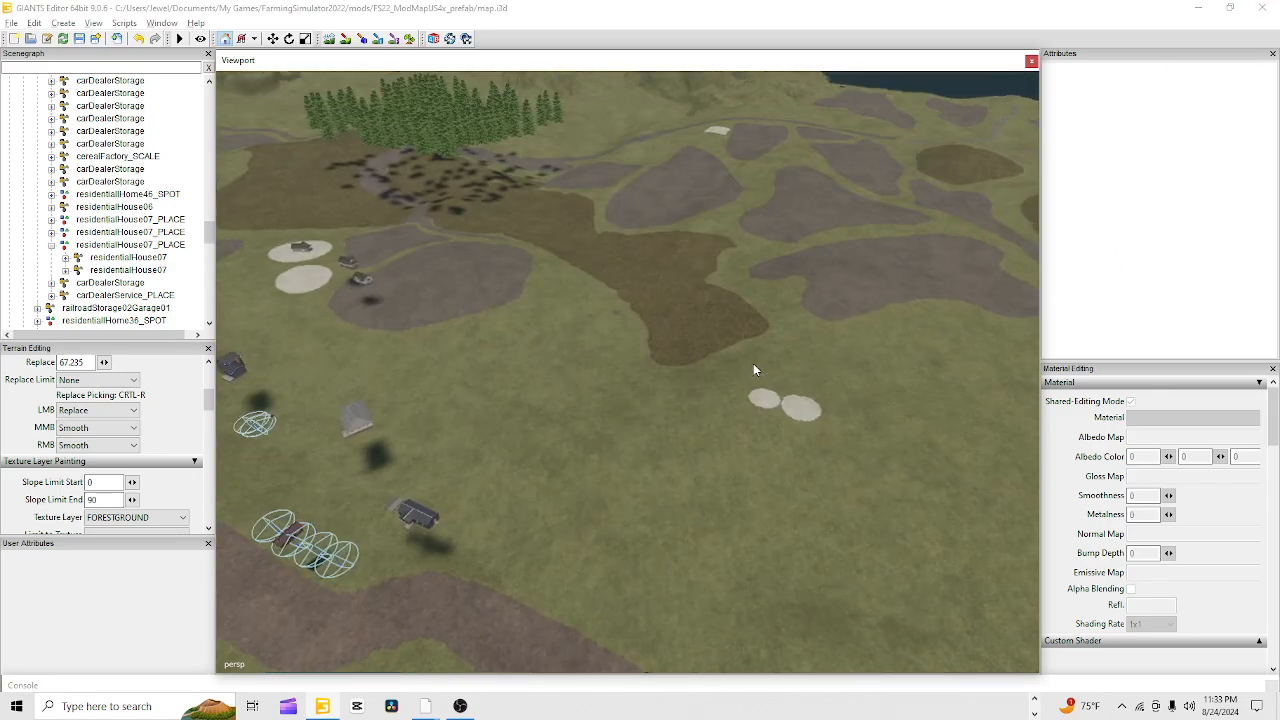
pyautogui.scroll(2, 753, 365)
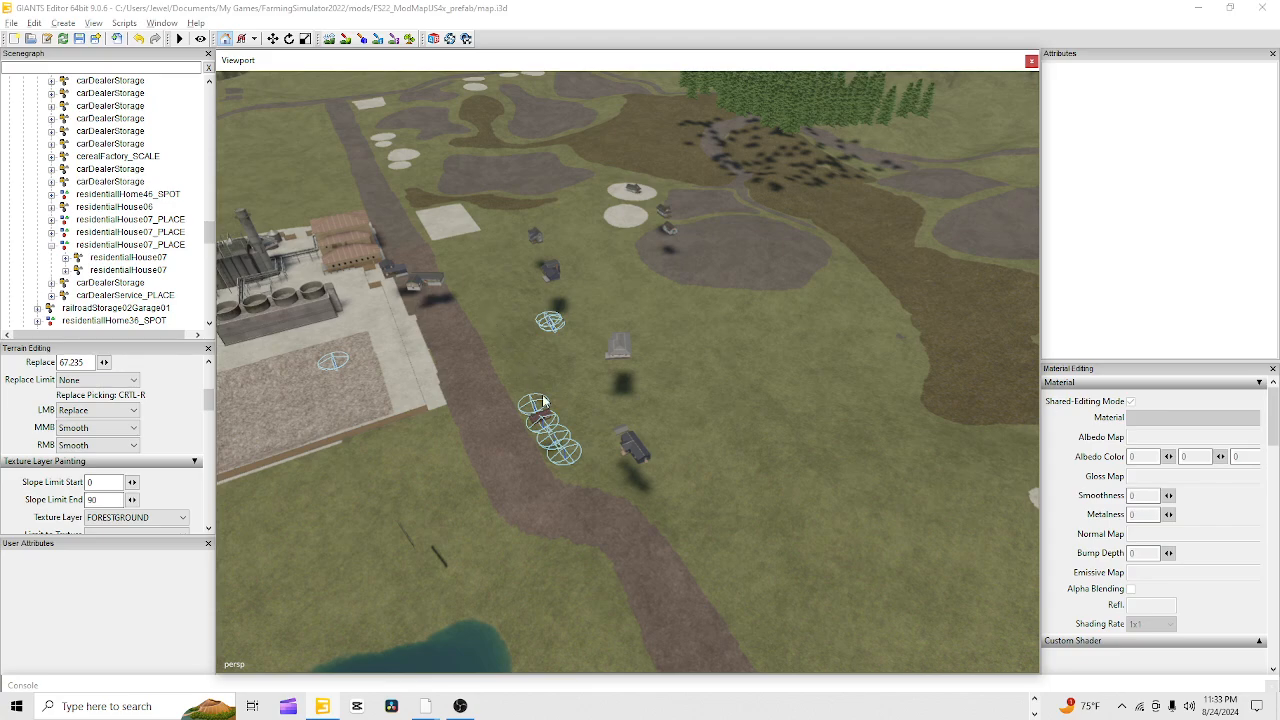
pyautogui.keyDown('alt'); pyautogui.moveTo(542, 395); pyautogui.dragTo(467, 379); pyautogui.keyUp('alt')
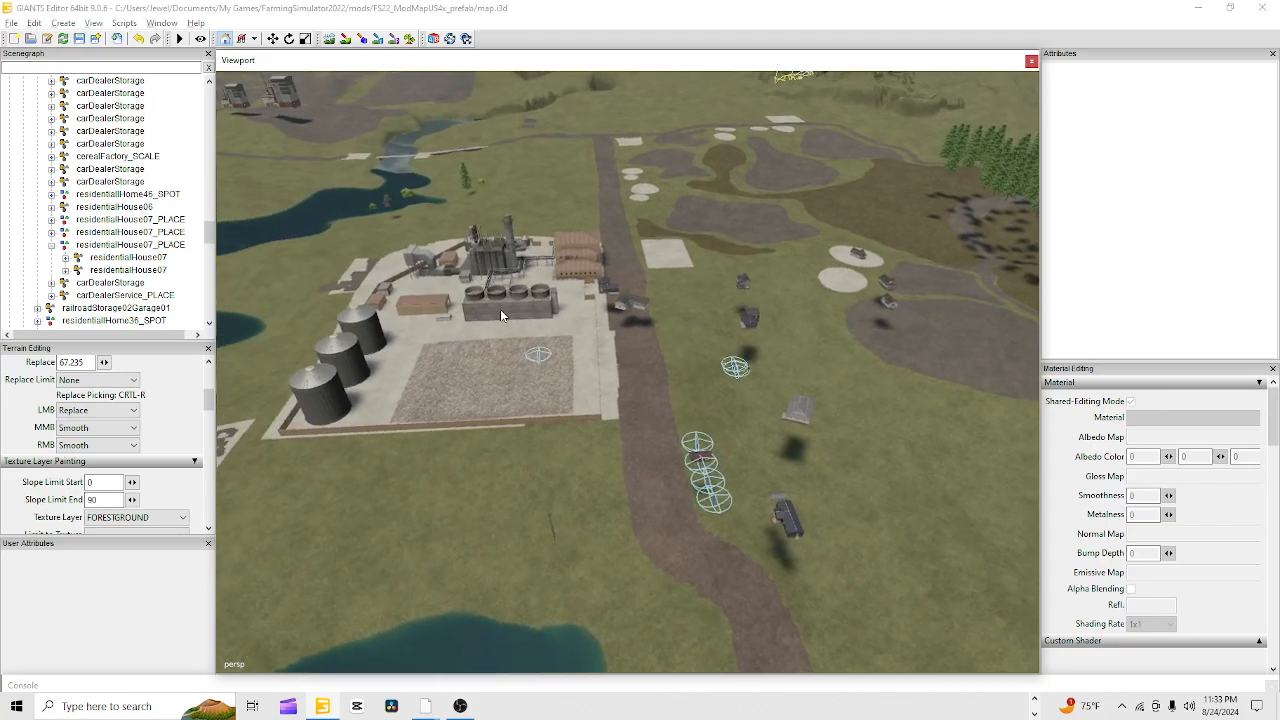
pyautogui.keyDown('alt'); pyautogui.moveTo(502, 316); pyautogui.dragTo(654, 343); pyautogui.keyUp('alt')
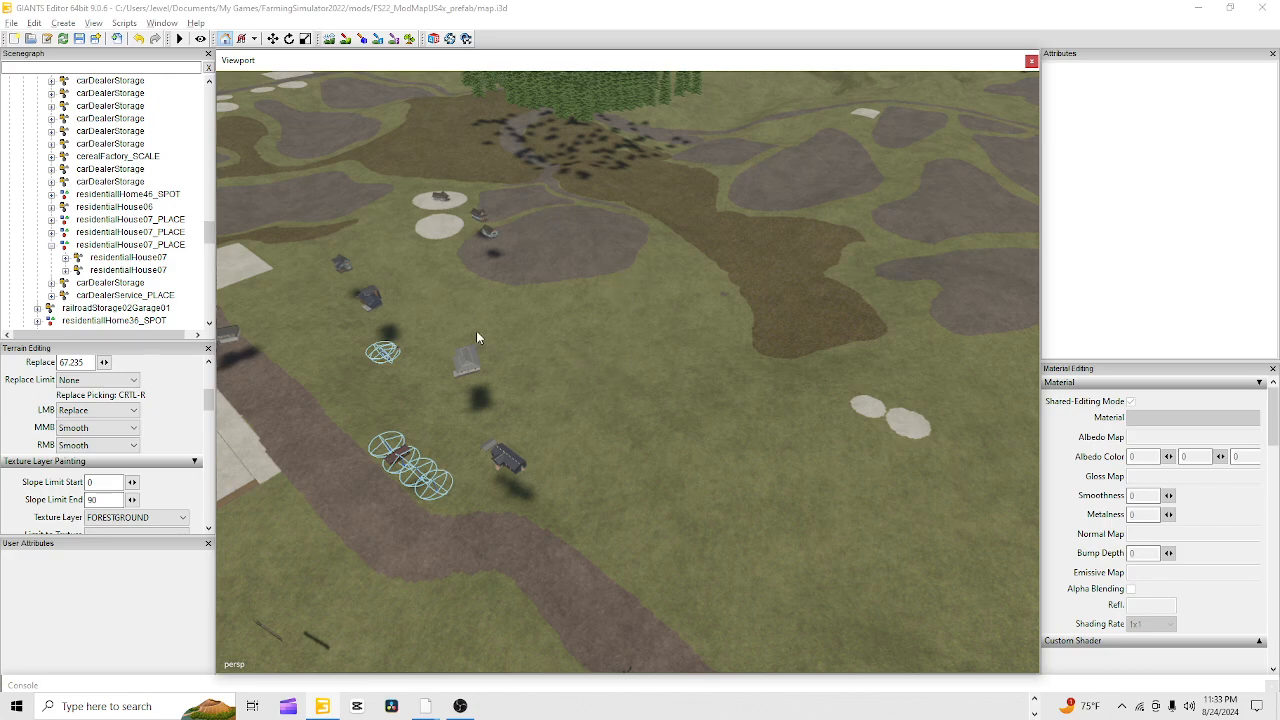
# Paint FORESTGROUND across the grass from the narrow forest strip beside the square concrete patch to the floating house
pyautogui.keyDown('alt'); pyautogui.moveTo(517, 363); pyautogui.dragTo(459, 399); pyautogui.keyUp('alt')
pyautogui.keyDown('alt'); pyautogui.moveTo(370, 510); pyautogui.dragTo(1193, 1, button='right'); pyautogui.keyUp('alt')
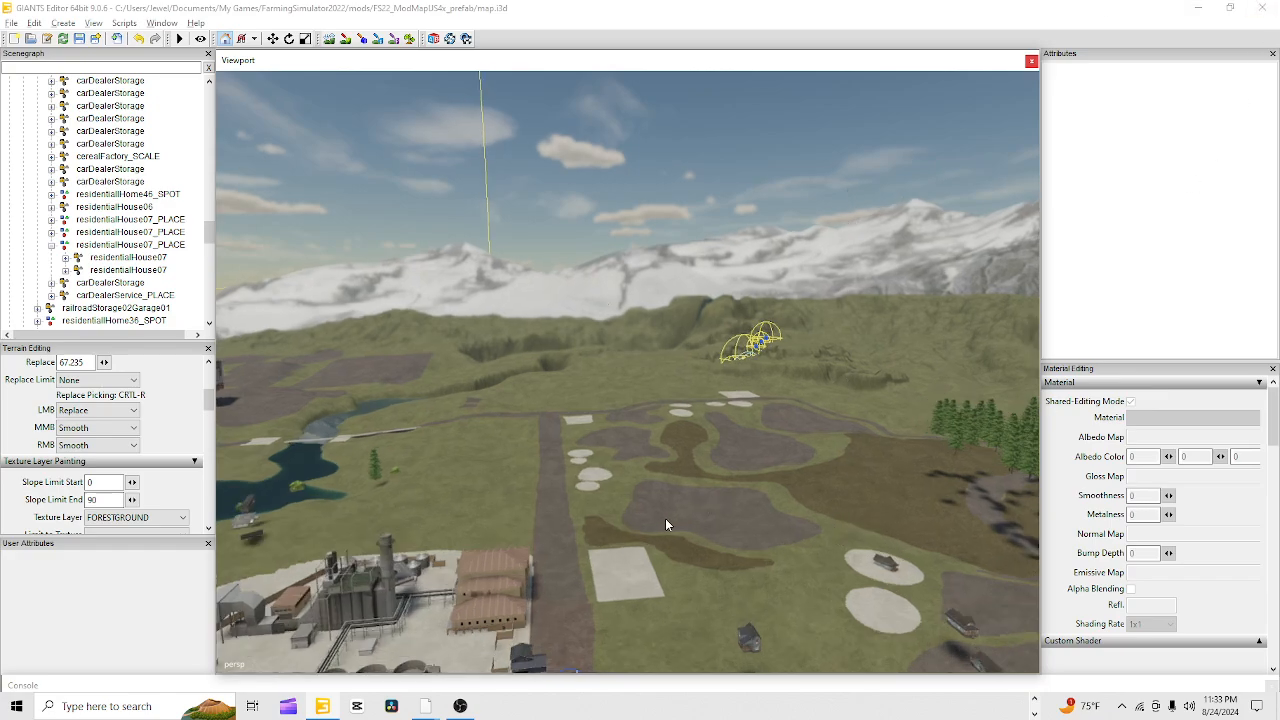
pyautogui.keyDown('alt'); pyautogui.moveTo(665, 518); pyautogui.dragTo(577, 566); pyautogui.keyUp('alt')
pyautogui.keyDown('alt'); pyautogui.moveTo(577, 566); pyautogui.dragTo(1262, 6, button='right'); pyautogui.keyUp('alt')
pyautogui.keyDown('alt'); pyautogui.moveTo(642, 514); pyautogui.dragTo(1262, 6, button='right'); pyautogui.keyUp('alt')
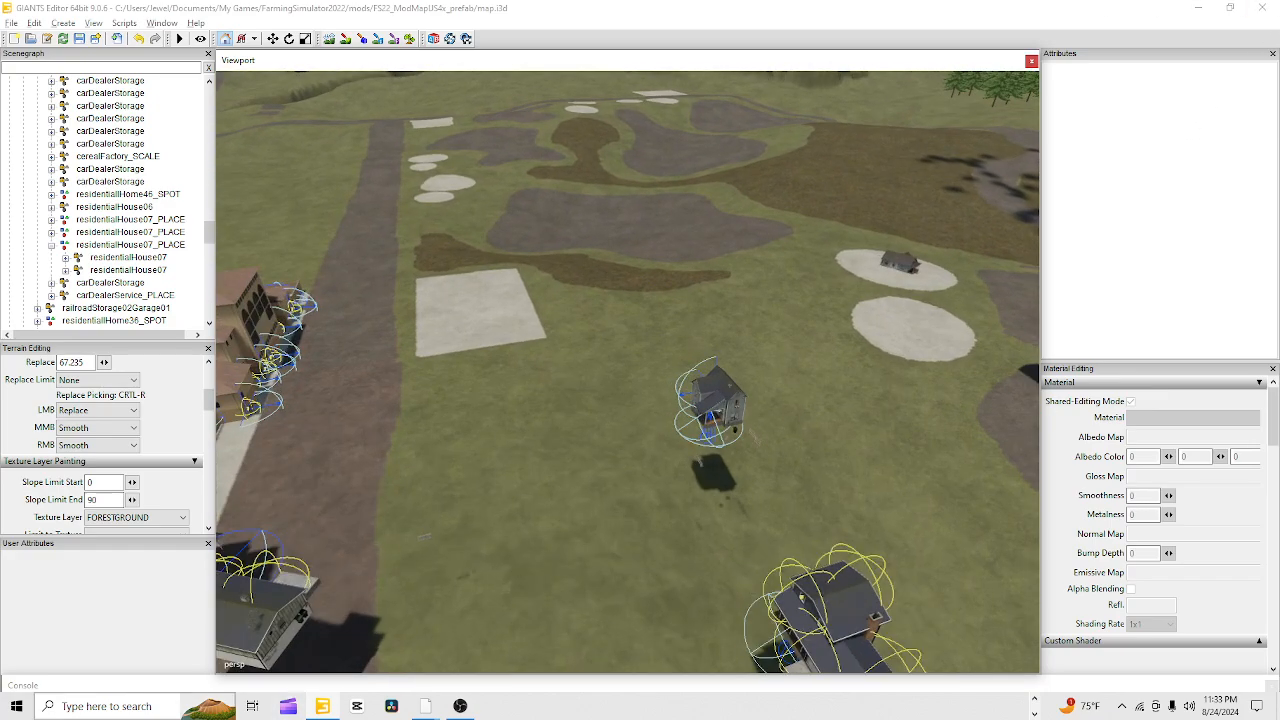
pyautogui.keyDown('alt'); pyautogui.moveTo(509, 562); pyautogui.dragTo(1065, 354, button='right'); pyautogui.keyUp('alt')
pyautogui.keyDown('alt'); pyautogui.moveTo(595, 590); pyautogui.dragTo(702, 605); pyautogui.keyUp('alt')
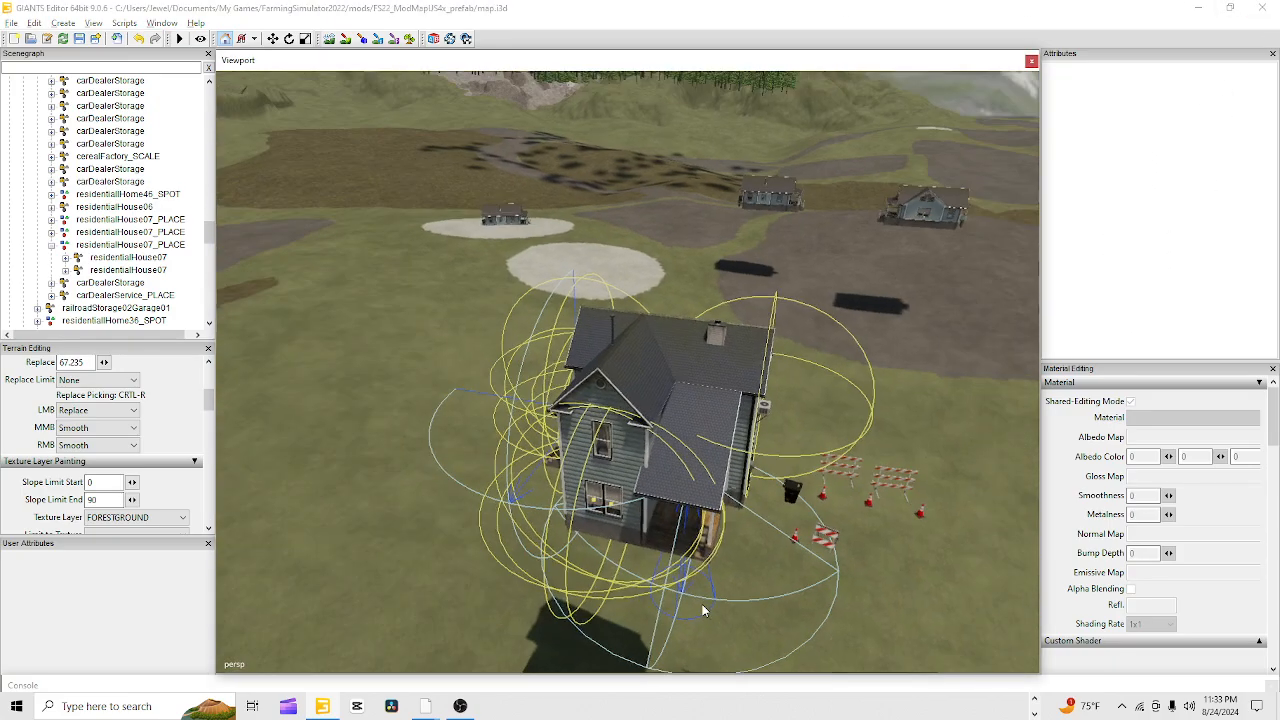
pyautogui.keyDown('alt'); pyautogui.moveTo(702, 612); pyautogui.dragTo(639, 324, button='right'); pyautogui.keyUp('alt')
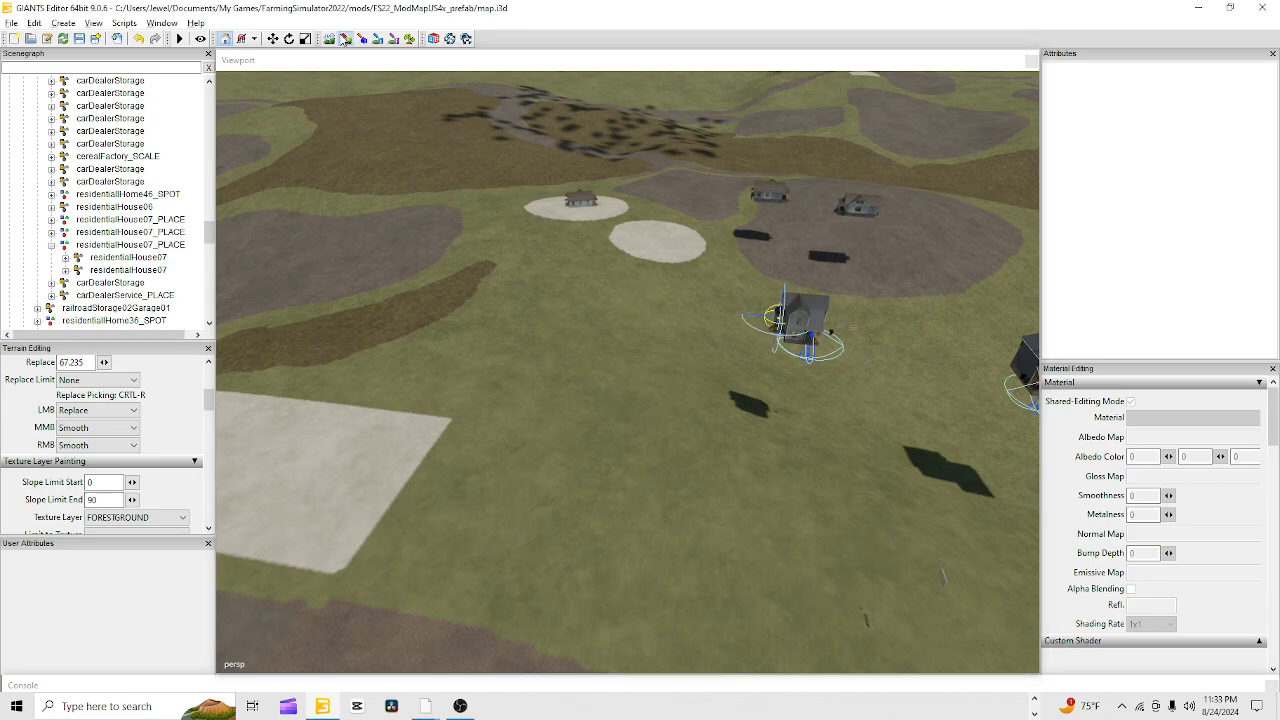
pyautogui.click(344, 38)
pyautogui.moveTo(430, 316)
pyautogui.mouseDown()
pyautogui.moveTo(408, 338)
pyautogui.moveTo(479, 328)
pyautogui.moveTo(487, 268)
pyautogui.moveTo(531, 272)
pyautogui.moveTo(655, 335)
pyautogui.moveTo(757, 337)
pyautogui.moveTo(737, 352)
pyautogui.moveTo(588, 354)
pyautogui.mouseUp()
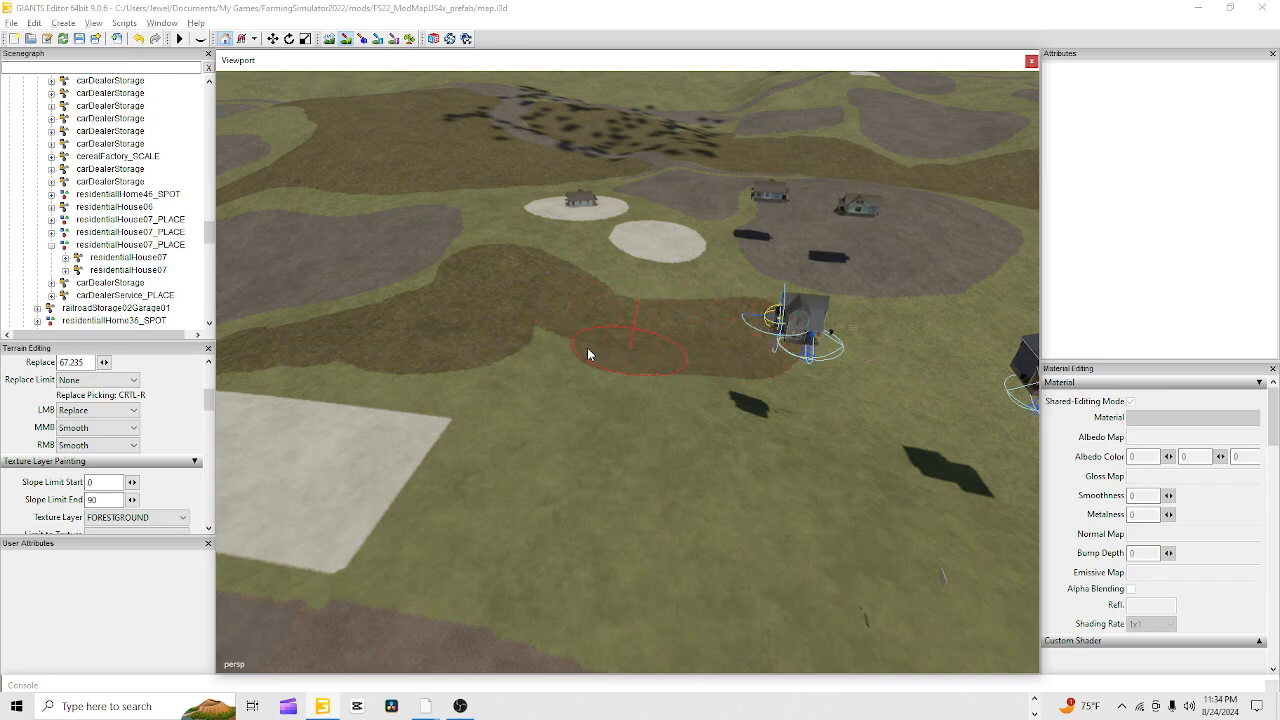
pyautogui.moveTo(691, 365)
pyautogui.mouseDown()
pyautogui.moveTo(737, 366)
pyautogui.moveTo(520, 354)
pyautogui.mouseUp()
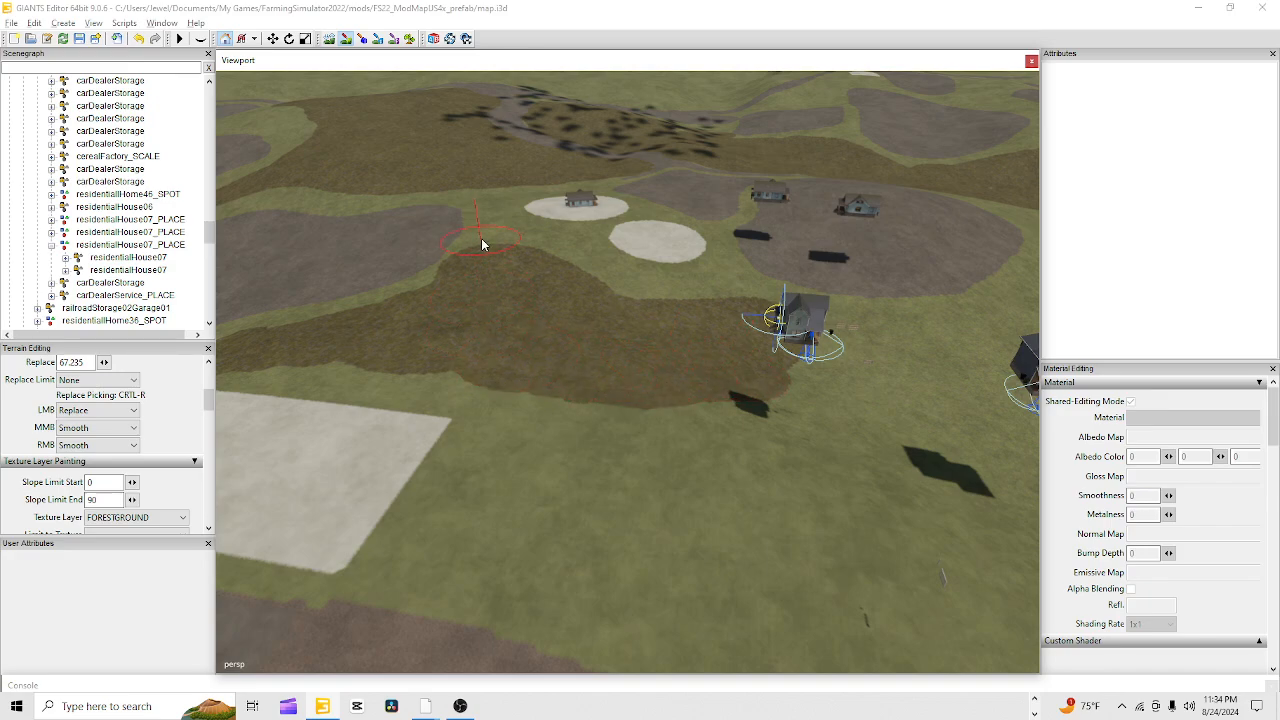
# Trim the new forest ground's outline with GRASS, and round out its edge near the house's shadow with FORESTGROUND
pyautogui.hotkey('ctrl', 'r')
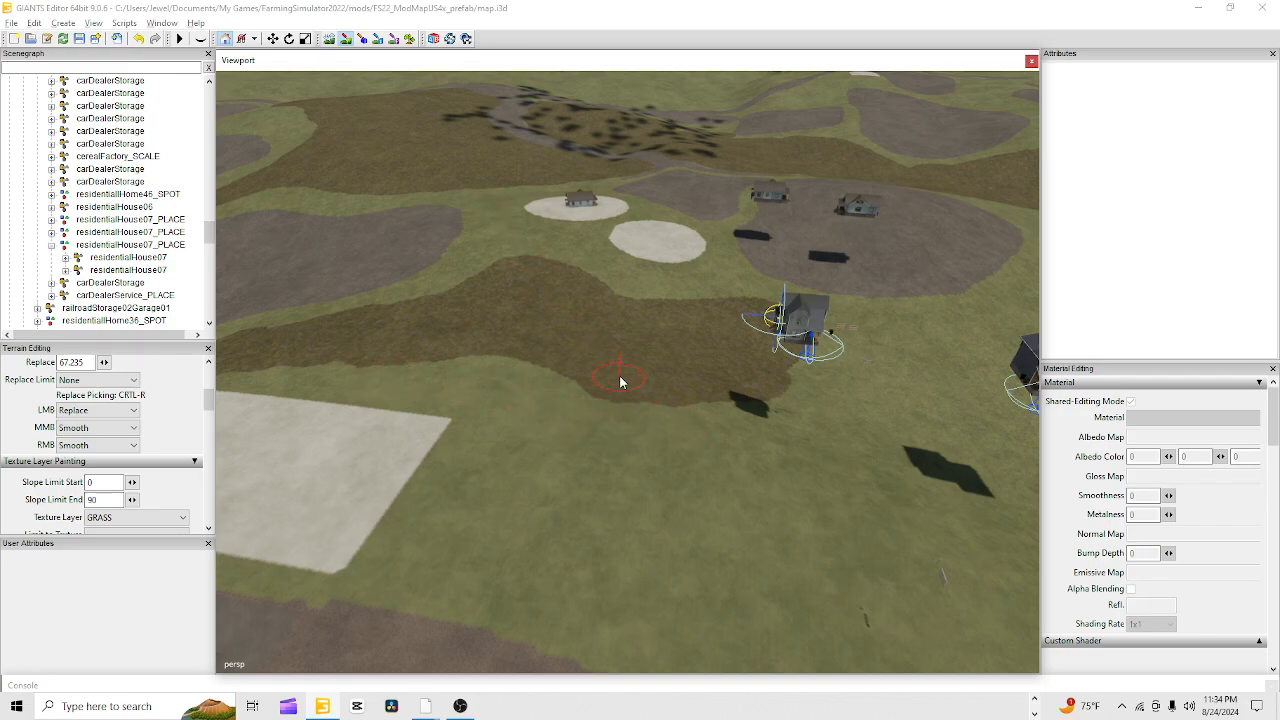
pyautogui.moveTo(630, 380)
pyautogui.mouseDown()
pyautogui.moveTo(613, 356)
pyautogui.moveTo(631, 378)
pyautogui.mouseUp()
pyautogui.hotkey('ctrl', 't')
pyautogui.moveTo(641, 401)
pyautogui.mouseDown()
pyautogui.moveTo(709, 417)
pyautogui.moveTo(777, 374)
pyautogui.mouseUp()
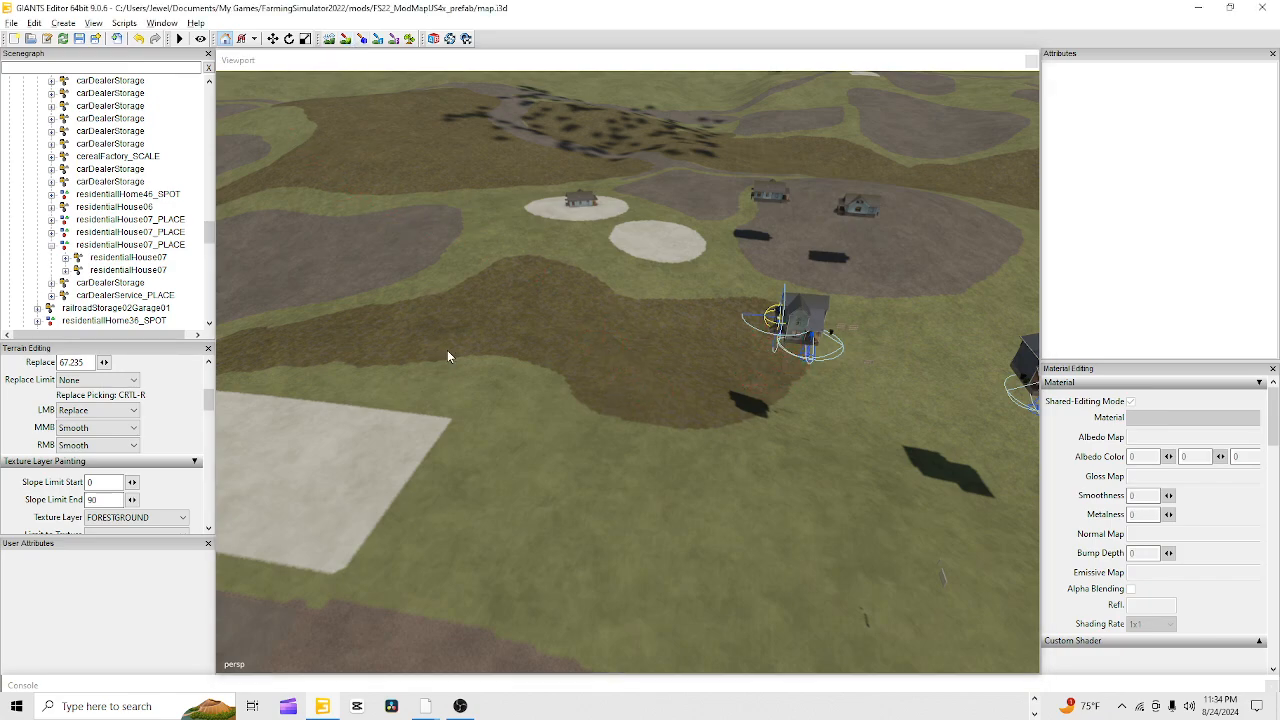
# Examine the square concrete patch, the reshaped forest ground and the dirt road up close
pyautogui.keyDown('alt'); pyautogui.moveTo(580, 290); pyautogui.dragTo(735, 115, button='right'); pyautogui.keyUp('alt')
pyautogui.keyDown('alt'); pyautogui.moveTo(619, 382); pyautogui.dragTo(351, 379); pyautogui.keyUp('alt')
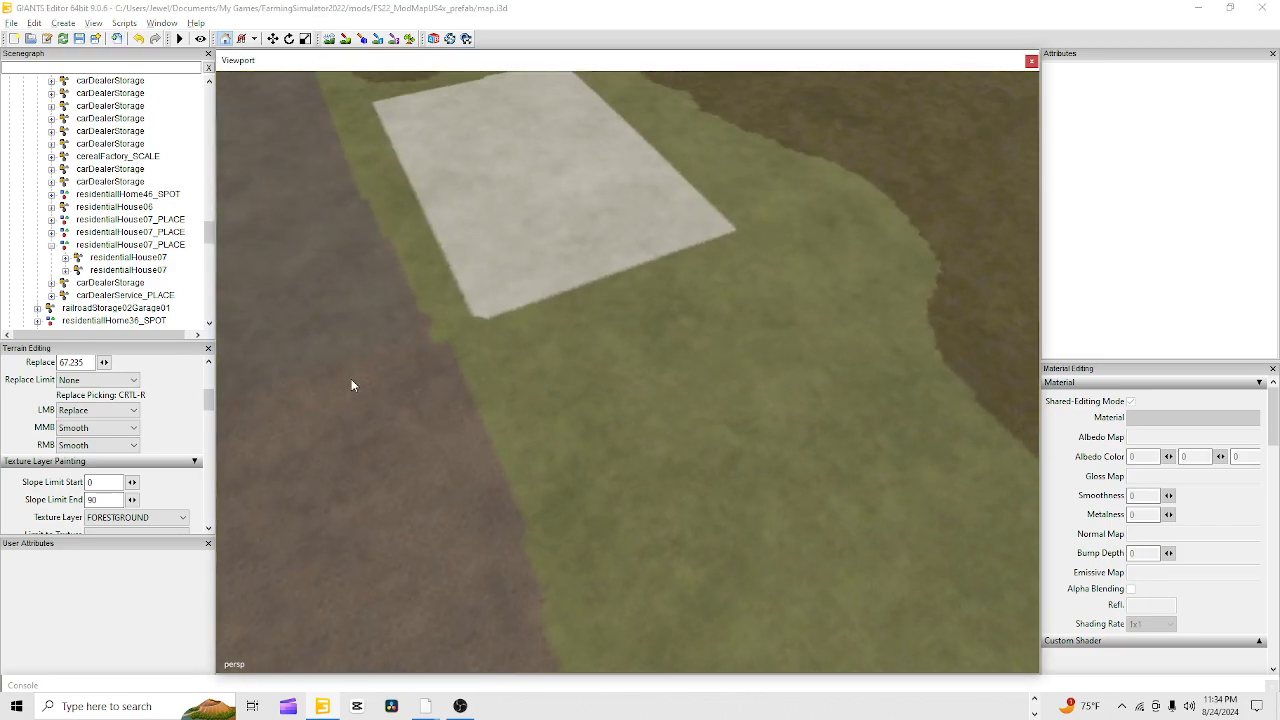
pyautogui.keyDown('alt'); pyautogui.moveTo(450, 275); pyautogui.dragTo(697, 45, button='right'); pyautogui.keyUp('alt')
pyautogui.keyDown('alt'); pyautogui.moveTo(520, 325); pyautogui.dragTo(623, 298); pyautogui.keyUp('alt')
pyautogui.keyDown('alt'); pyautogui.moveTo(623, 298); pyautogui.dragTo(800, 145, button='right'); pyautogui.keyUp('alt')
pyautogui.keyDown('alt'); pyautogui.moveTo(645, 295); pyautogui.dragTo(857, 323); pyautogui.keyUp('alt')
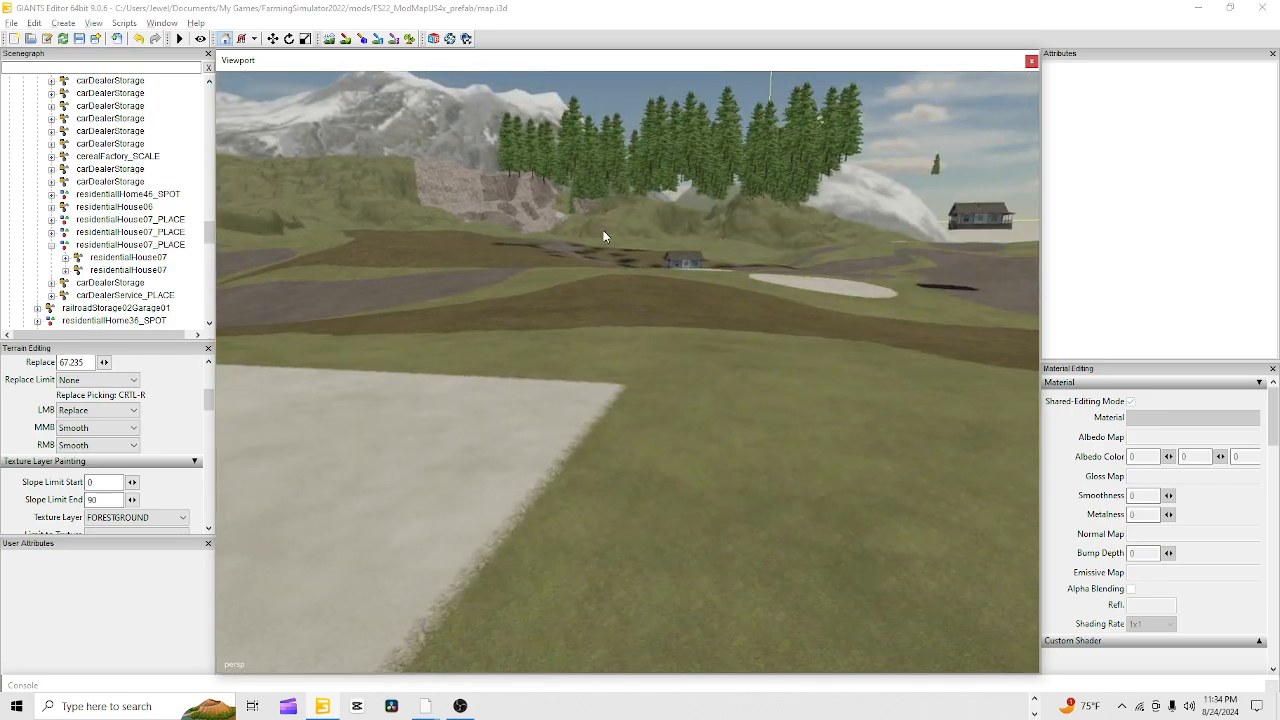
pyautogui.keyDown('alt'); pyautogui.moveTo(400, 283); pyautogui.dragTo(811, 388); pyautogui.keyUp('alt')
pyautogui.keyDown('alt'); pyautogui.moveTo(550, 364); pyautogui.dragTo(815, 226); pyautogui.keyUp('alt')
pyautogui.keyDown('alt'); pyautogui.moveTo(714, 415); pyautogui.dragTo(549, 459); pyautogui.keyUp('alt')
pyautogui.keyDown('alt'); pyautogui.moveTo(549, 459); pyautogui.dragTo(1185, 125, button='right'); pyautogui.keyUp('alt')
pyautogui.keyDown('alt'); pyautogui.moveTo(890, 325); pyautogui.dragTo(967, 340); pyautogui.keyUp('alt')
pyautogui.keyDown('alt'); pyautogui.moveTo(812, 361); pyautogui.dragTo(968, 360); pyautogui.keyUp('alt')
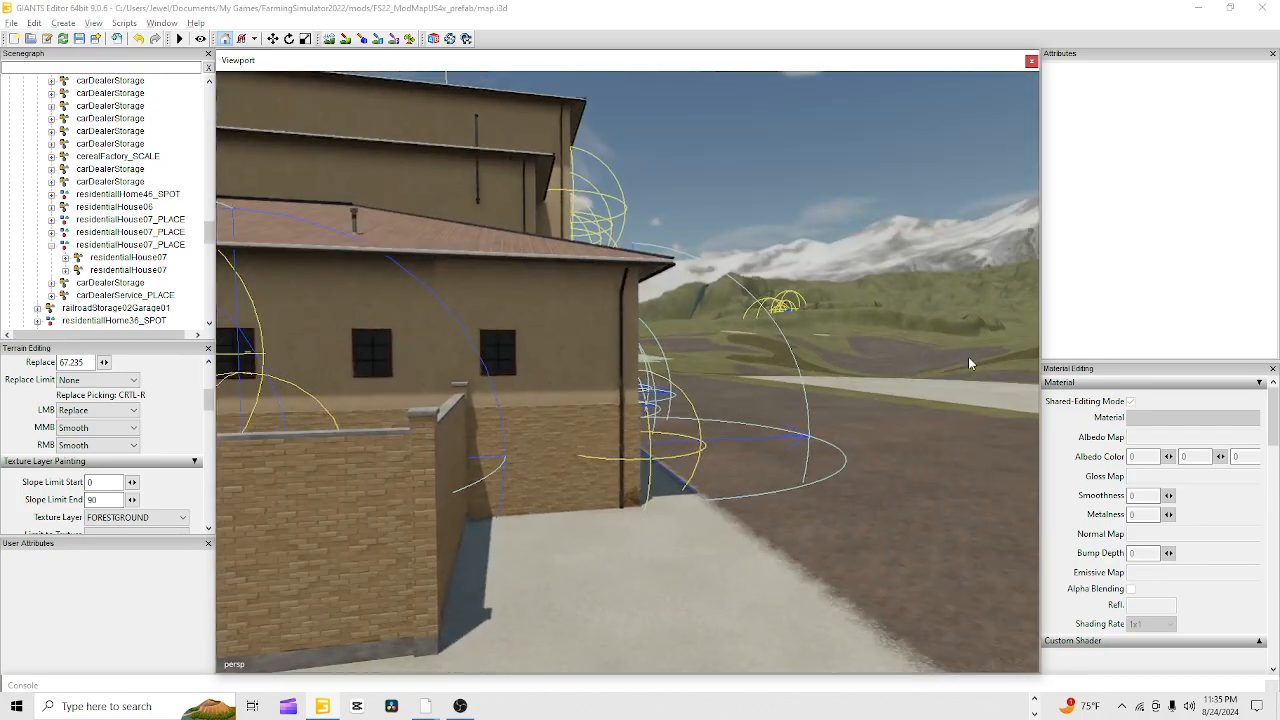
# Inspect the front of the South Valley Biomass Energy building and the ground texture along its base
pyautogui.keyDown('alt'); pyautogui.moveTo(968, 360); pyautogui.dragTo(1016, 185, button='right'); pyautogui.keyUp('alt')
pyautogui.keyDown('alt'); pyautogui.moveTo(1005, 180); pyautogui.dragTo(699, 163, button='middle'); pyautogui.keyUp('alt')
pyautogui.keyDown('alt'); pyautogui.moveTo(699, 163); pyautogui.dragTo(506, 190); pyautogui.keyUp('alt')
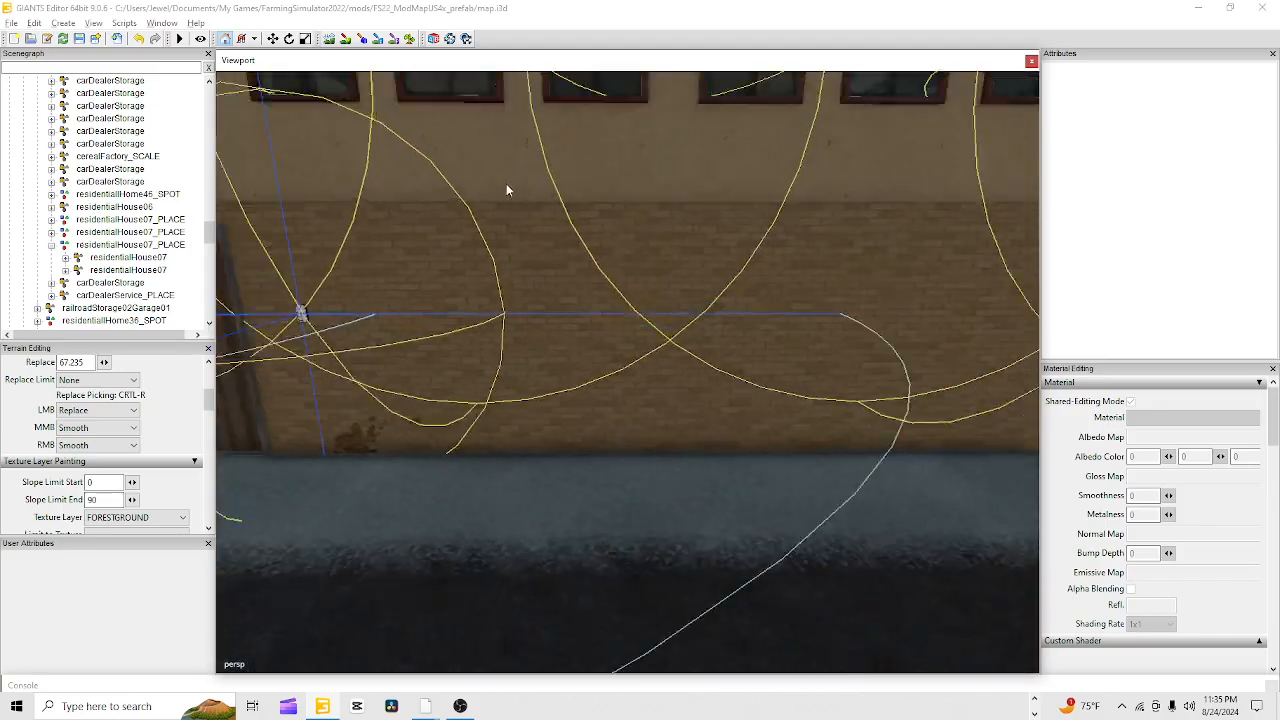
pyautogui.keyDown('alt'); pyautogui.moveTo(506, 190); pyautogui.dragTo(632, 190, button='right'); pyautogui.keyUp('alt')
pyautogui.keyDown('alt'); pyautogui.moveTo(677, 360); pyautogui.dragTo(701, 310); pyautogui.keyUp('alt')
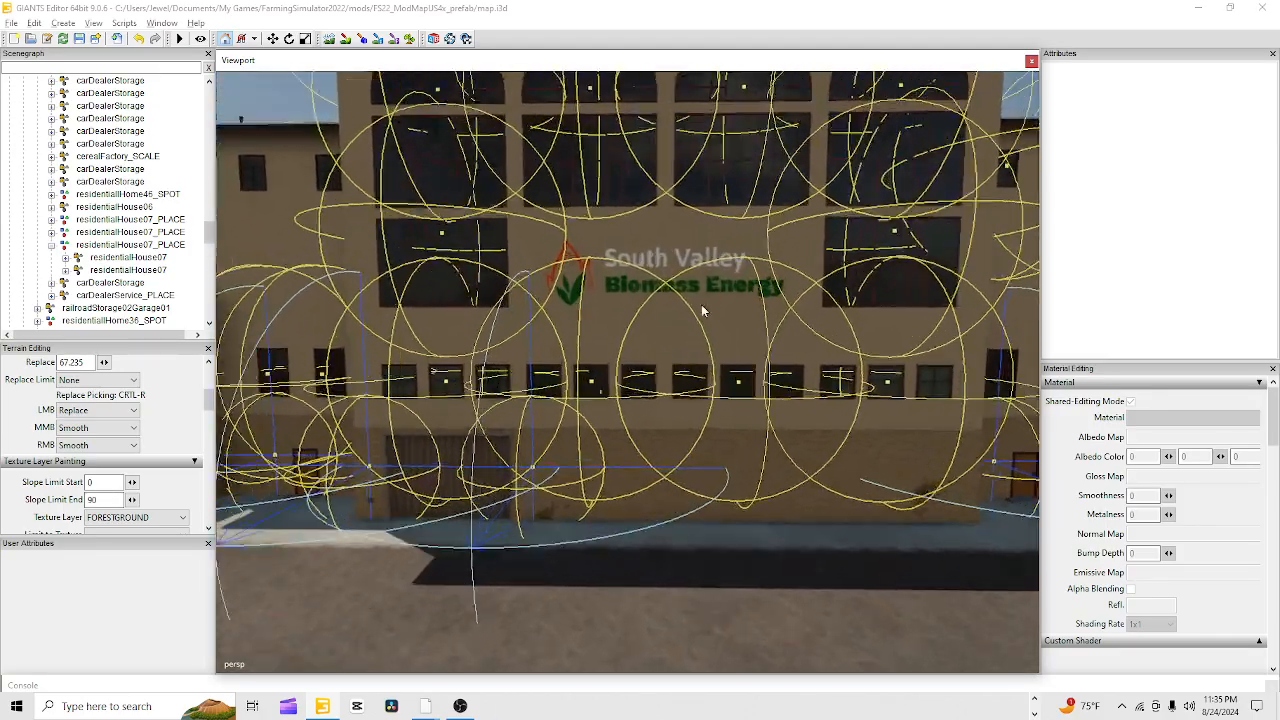
pyautogui.keyDown('alt'); pyautogui.moveTo(701, 304); pyautogui.dragTo(600, 300, button='right'); pyautogui.keyUp('alt')
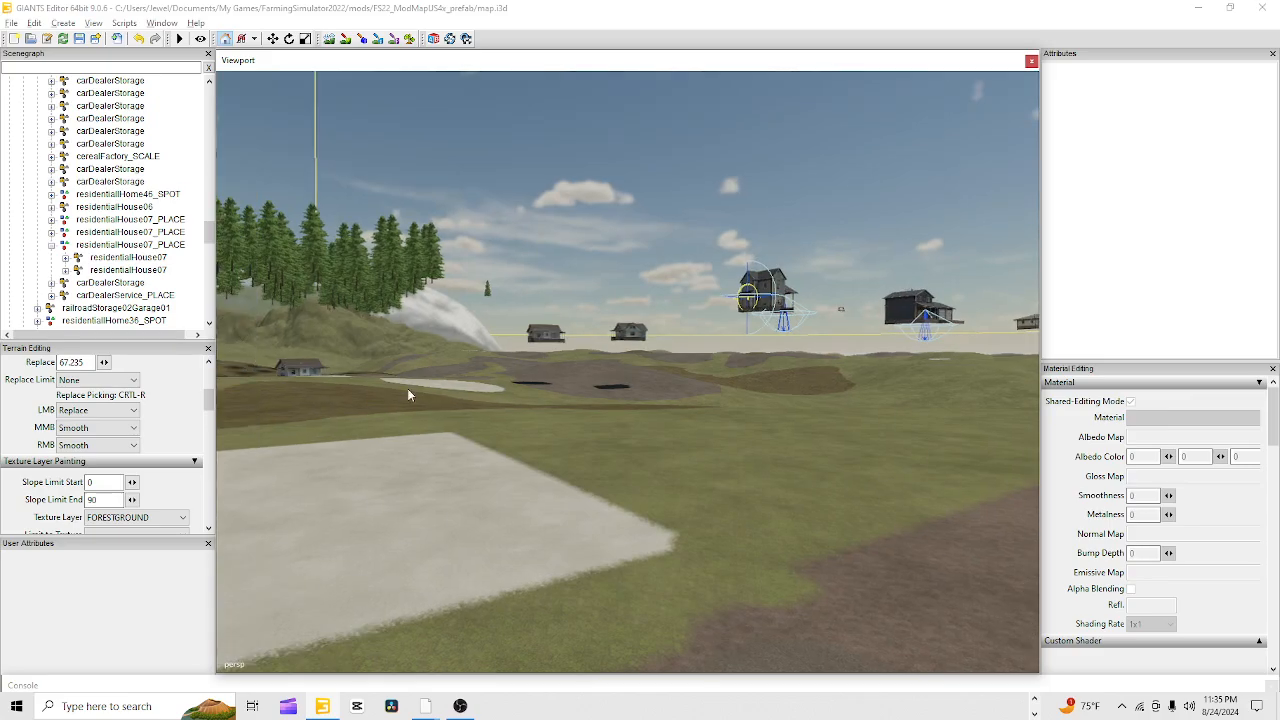
# Check the border between the dirt road and the grass at ground level, following it past the floating houses
pyautogui.keyDown('alt'); pyautogui.moveTo(408, 390); pyautogui.dragTo(608, 456, button='right'); pyautogui.keyUp('alt')
pyautogui.keyDown('alt'); pyautogui.moveTo(608, 456); pyautogui.dragTo(531, 450); pyautogui.keyUp('alt')
pyautogui.keyDown('alt'); pyautogui.moveTo(531, 450); pyautogui.dragTo(498, 390, button='right'); pyautogui.keyUp('alt')
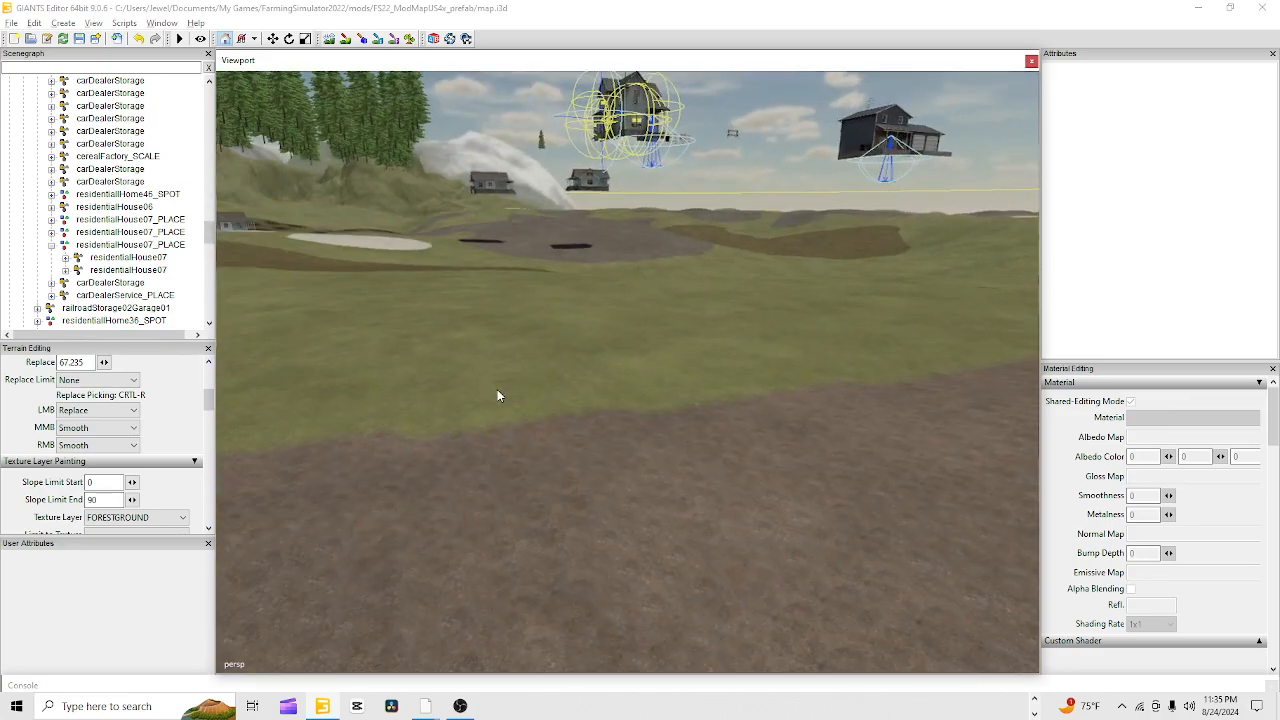
pyautogui.keyDown('alt'); pyautogui.moveTo(497, 396); pyautogui.dragTo(357, 376); pyautogui.keyUp('alt')
pyautogui.keyDown('alt'); pyautogui.moveTo(656, 360); pyautogui.dragTo(875, 387); pyautogui.keyUp('alt')
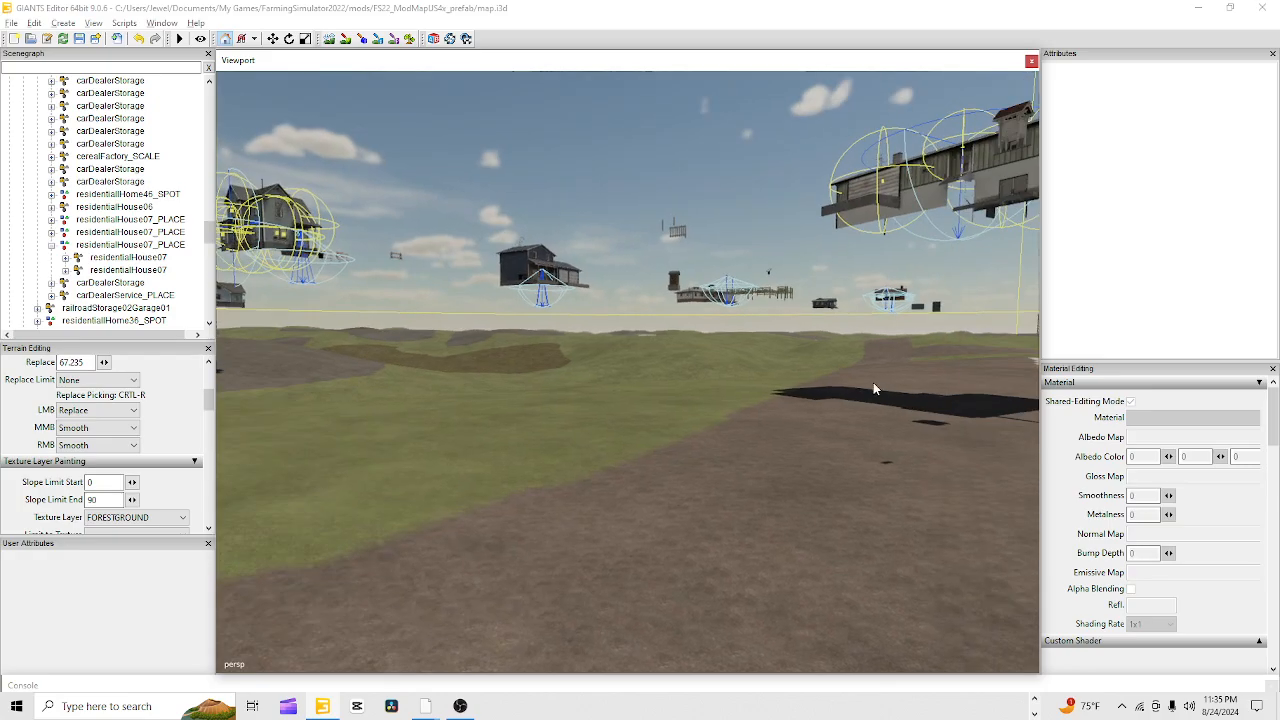
pyautogui.keyDown('alt'); pyautogui.moveTo(583, 463); pyautogui.dragTo(1010, 250, button='right'); pyautogui.keyUp('alt')
pyautogui.keyDown('alt'); pyautogui.moveTo(765, 370); pyautogui.dragTo(634, 365); pyautogui.keyUp('alt')
pyautogui.keyDown('alt'); pyautogui.moveTo(634, 365); pyautogui.dragTo(847, 319, button='right'); pyautogui.keyUp('alt')
pyautogui.keyDown('alt'); pyautogui.moveTo(847, 319); pyautogui.dragTo(765, 365); pyautogui.keyUp('alt')
pyautogui.keyDown('alt'); pyautogui.moveTo(765, 365); pyautogui.dragTo(715, 424, button='right'); pyautogui.keyUp('alt')
pyautogui.keyDown('alt'); pyautogui.moveTo(715, 424); pyautogui.dragTo(1036, 392); pyautogui.keyUp('alt')
pyautogui.keyDown('alt'); pyautogui.moveTo(763, 410); pyautogui.dragTo(678, 285); pyautogui.keyUp('alt')
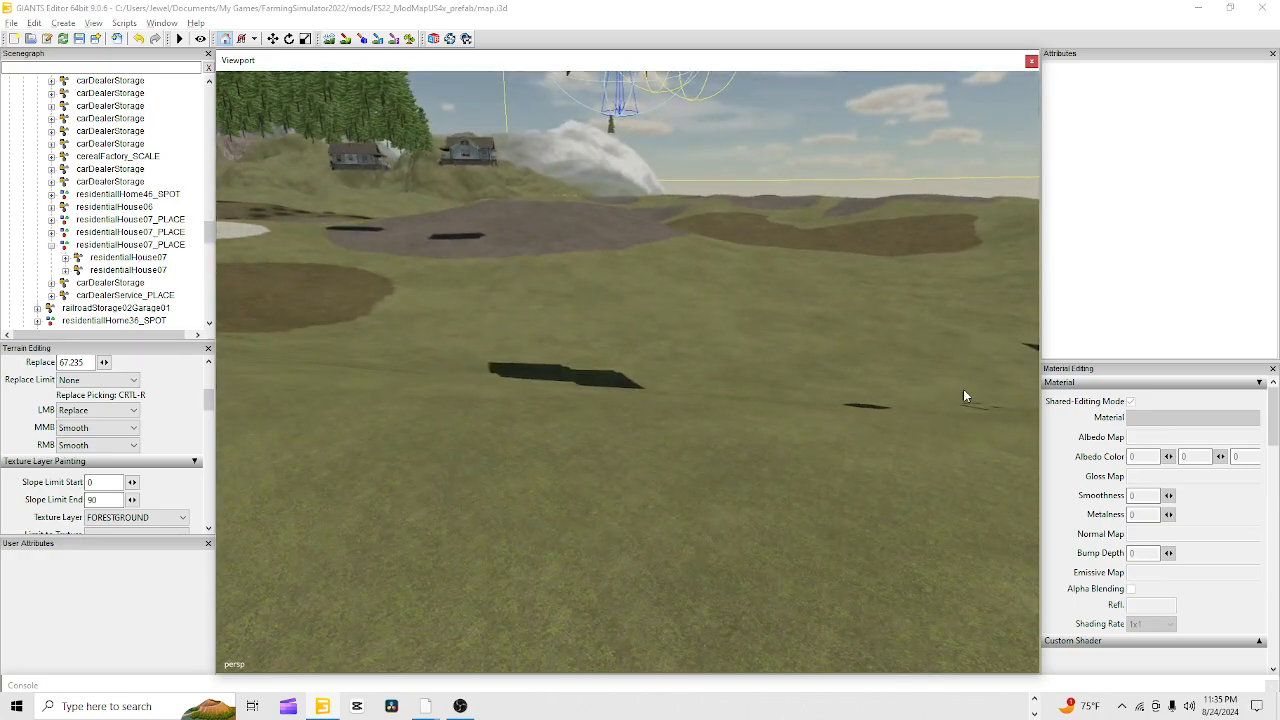
# View the forest ground band from the open grass and from above the building at the dirt road
pyautogui.keyDown('alt'); pyautogui.moveTo(425, 353); pyautogui.dragTo(335, 378); pyautogui.keyUp('alt')
pyautogui.keyDown('alt'); pyautogui.moveTo(443, 241); pyautogui.dragTo(572, 450, button='right'); pyautogui.keyUp('alt')
pyautogui.keyDown('alt'); pyautogui.moveTo(572, 450); pyautogui.dragTo(443, 474); pyautogui.keyUp('alt')
pyautogui.keyDown('alt'); pyautogui.moveTo(443, 474); pyautogui.dragTo(940, 218, button='right'); pyautogui.keyUp('alt')
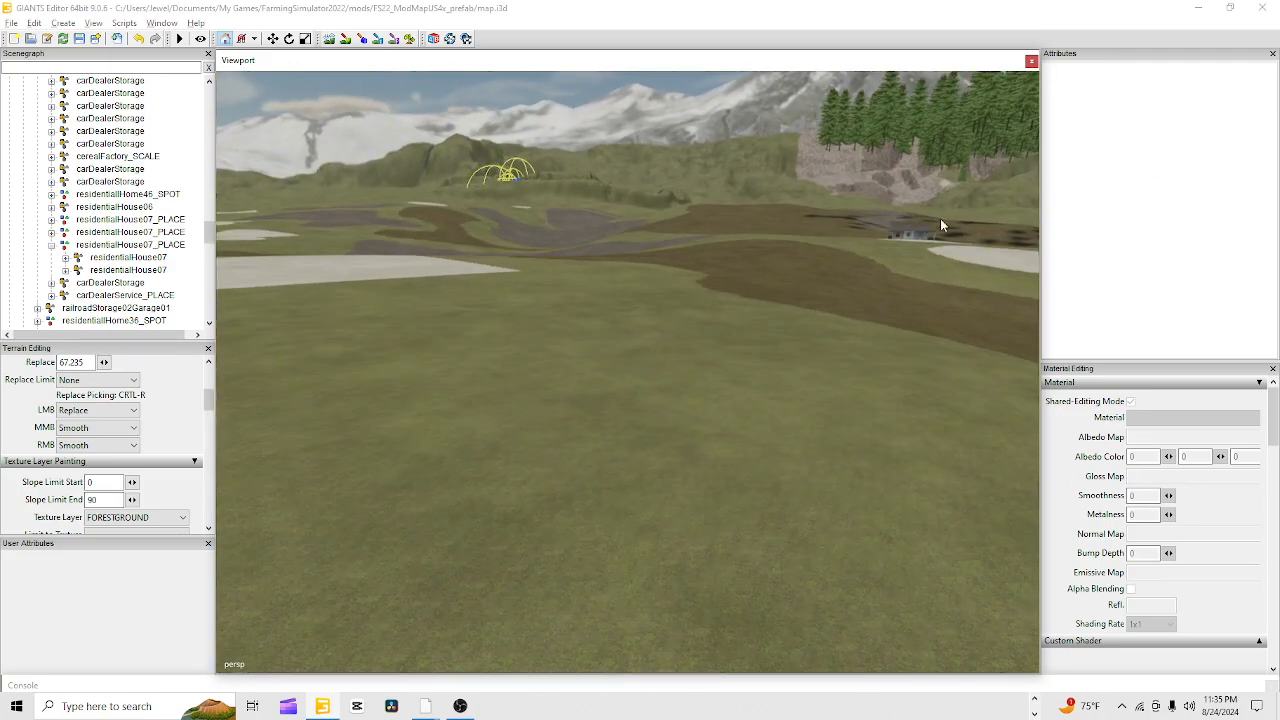
pyautogui.keyDown('alt'); pyautogui.moveTo(940, 218); pyautogui.dragTo(619, 242); pyautogui.keyUp('alt')
pyautogui.keyDown('alt'); pyautogui.moveTo(619, 242); pyautogui.dragTo(569, 314, button='right'); pyautogui.keyUp('alt')
pyautogui.keyDown('alt'); pyautogui.moveTo(569, 314); pyautogui.dragTo(580, 297); pyautogui.keyUp('alt')
pyautogui.keyDown('alt'); pyautogui.moveTo(580, 297); pyautogui.dragTo(488, 478, button='right'); pyautogui.keyUp('alt')
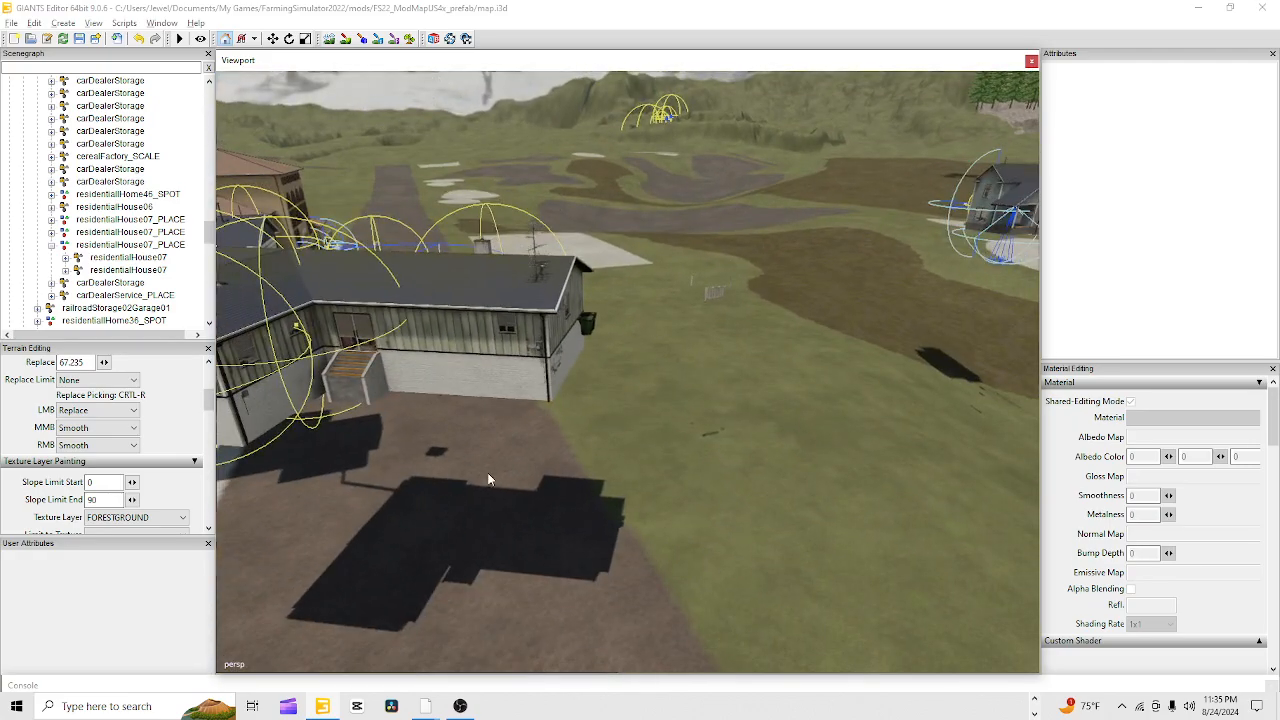
# Inspect the dirt road's edge and the open grass around the pier, the rowing boat and the nearby houses
pyautogui.keyDown('alt'); pyautogui.moveTo(488, 478); pyautogui.dragTo(940, 445); pyautogui.keyUp('alt')
pyautogui.keyDown('alt'); pyautogui.moveTo(367, 522); pyautogui.dragTo(695, 250, button='right'); pyautogui.keyUp('alt')
pyautogui.keyDown('alt'); pyautogui.moveTo(695, 250); pyautogui.dragTo(247, 519); pyautogui.keyUp('alt')
pyautogui.keyDown('alt'); pyautogui.moveTo(598, 268); pyautogui.dragTo(411, 390); pyautogui.keyUp('alt')
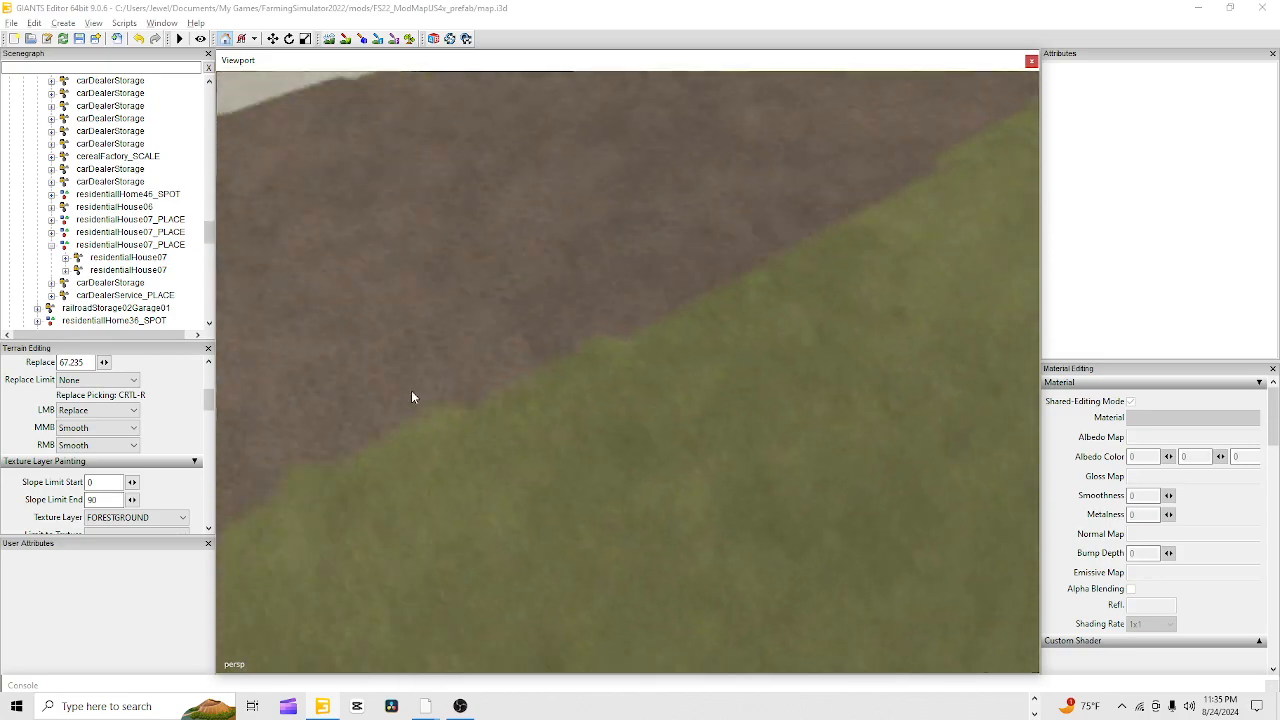
pyautogui.keyDown('alt'); pyautogui.moveTo(411, 390); pyautogui.dragTo(292, 460, button='right'); pyautogui.keyUp('alt')
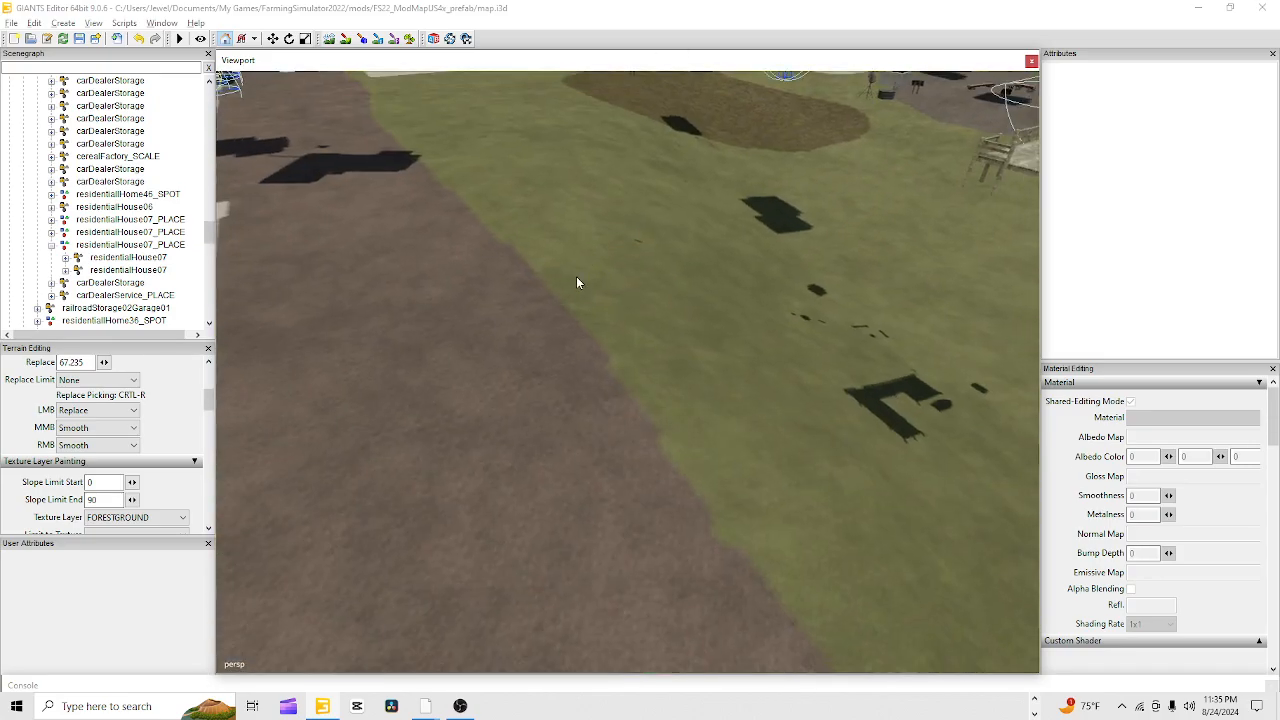
pyautogui.keyDown('alt'); pyautogui.moveTo(470, 368); pyautogui.dragTo(608, 331); pyautogui.keyUp('alt')
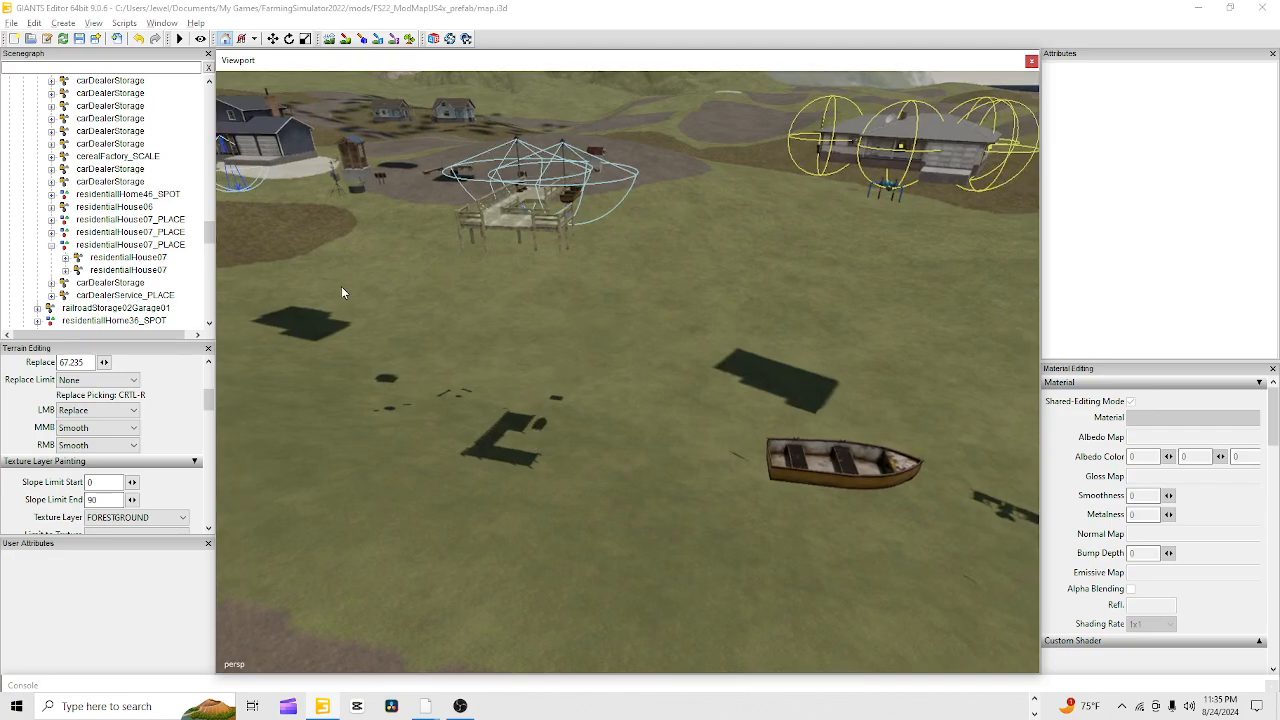
pyautogui.keyDown('alt'); pyautogui.moveTo(408, 440); pyautogui.dragTo(671, 536); pyautogui.keyUp('alt')
pyautogui.keyDown('alt'); pyautogui.moveTo(671, 536); pyautogui.dragTo(738, 366, button='right'); pyautogui.keyUp('alt')
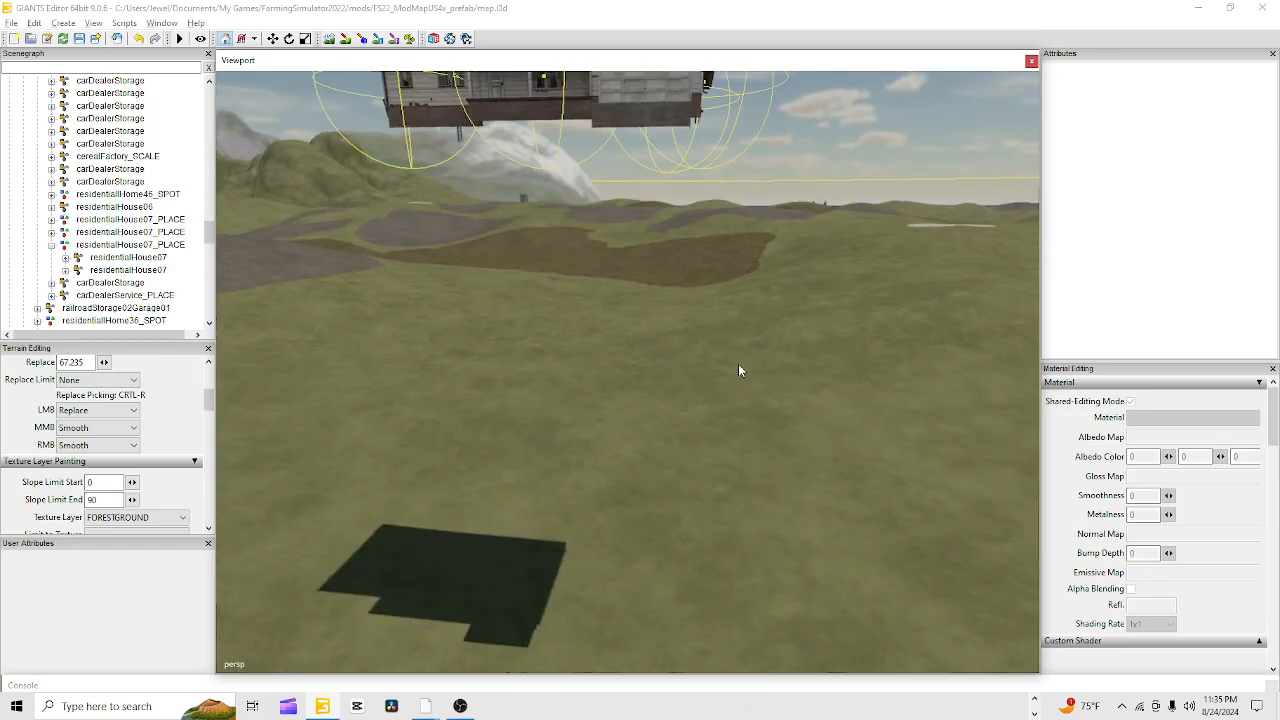
pyautogui.moveTo(738, 366)
pyautogui.keyDown('alt'); pyautogui.mouseDown()
pyautogui.moveTo(653, 475)
pyautogui.moveTo(917, 109)
pyautogui.moveTo(586, 400)
pyautogui.moveTo(760, 366)
pyautogui.moveTo(594, 337)
pyautogui.moveTo(677, 322)
pyautogui.moveTo(710, 366)
pyautogui.moveTo(677, 439)
pyautogui.moveTo(831, 368)
pyautogui.moveTo(478, 392)
pyautogui.moveTo(757, 290)
pyautogui.moveTo(777, 372)
pyautogui.moveTo(831, 238)
pyautogui.moveTo(830, 358)
pyautogui.moveTo(521, 328)
pyautogui.moveTo(585, 289)
pyautogui.mouseUp(); pyautogui.keyUp('alt')
pyautogui.keyDown('alt'); pyautogui.moveTo(767, 469); pyautogui.dragTo(74, 657, button='right'); pyautogui.keyUp('alt')
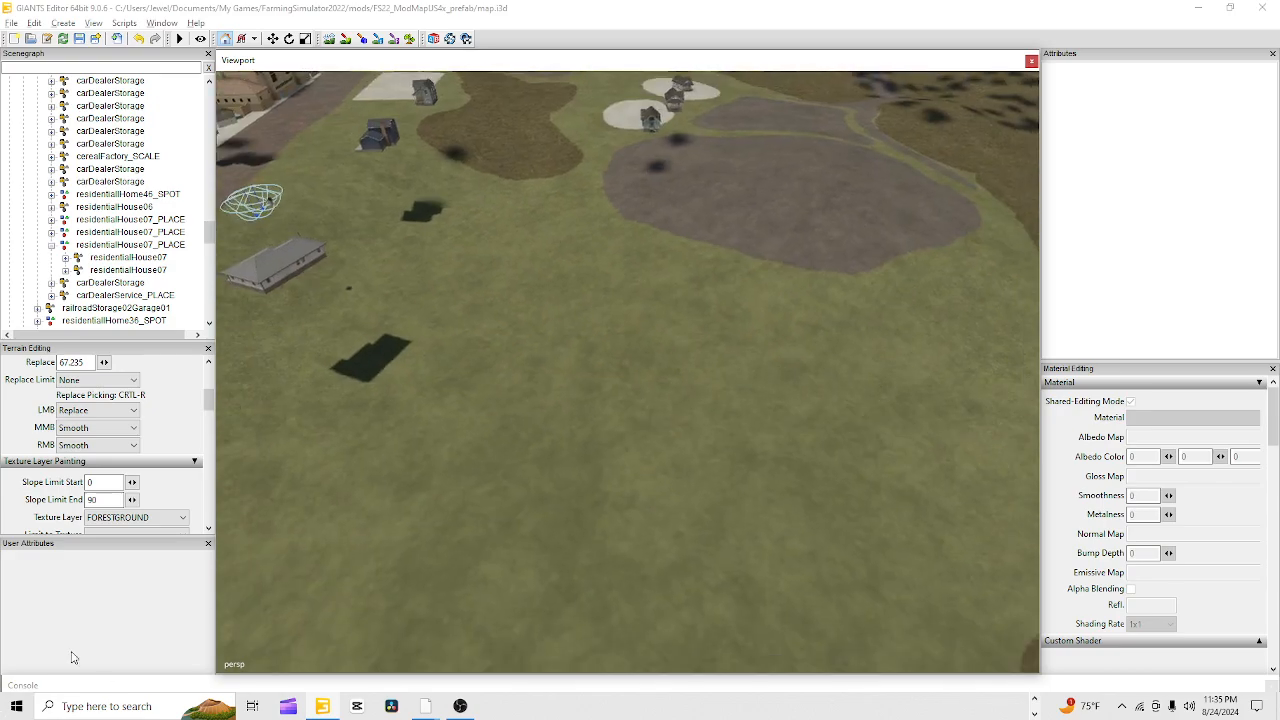
# Sample the GRASS texture layer and paint over the stray dirt spot beside the forest ground's edge
pyautogui.keyDown('alt'); pyautogui.moveTo(540, 300); pyautogui.dragTo(579, 423); pyautogui.keyUp('alt')
pyautogui.keyDown('alt'); pyautogui.moveTo(579, 423); pyautogui.dragTo(591, 446, button='right'); pyautogui.keyUp('alt')
pyautogui.keyDown('alt'); pyautogui.moveTo(591, 446); pyautogui.dragTo(635, 329); pyautogui.keyUp('alt')
pyautogui.keyDown('alt'); pyautogui.moveTo(635, 329); pyautogui.dragTo(692, 395, button='middle'); pyautogui.keyUp('alt')
pyautogui.keyDown('alt'); pyautogui.moveTo(692, 395); pyautogui.dragTo(960, 20, button='right'); pyautogui.keyUp('alt')
pyautogui.keyDown('alt'); pyautogui.moveTo(849, 491); pyautogui.dragTo(1000, 250, button='right'); pyautogui.keyUp('alt')
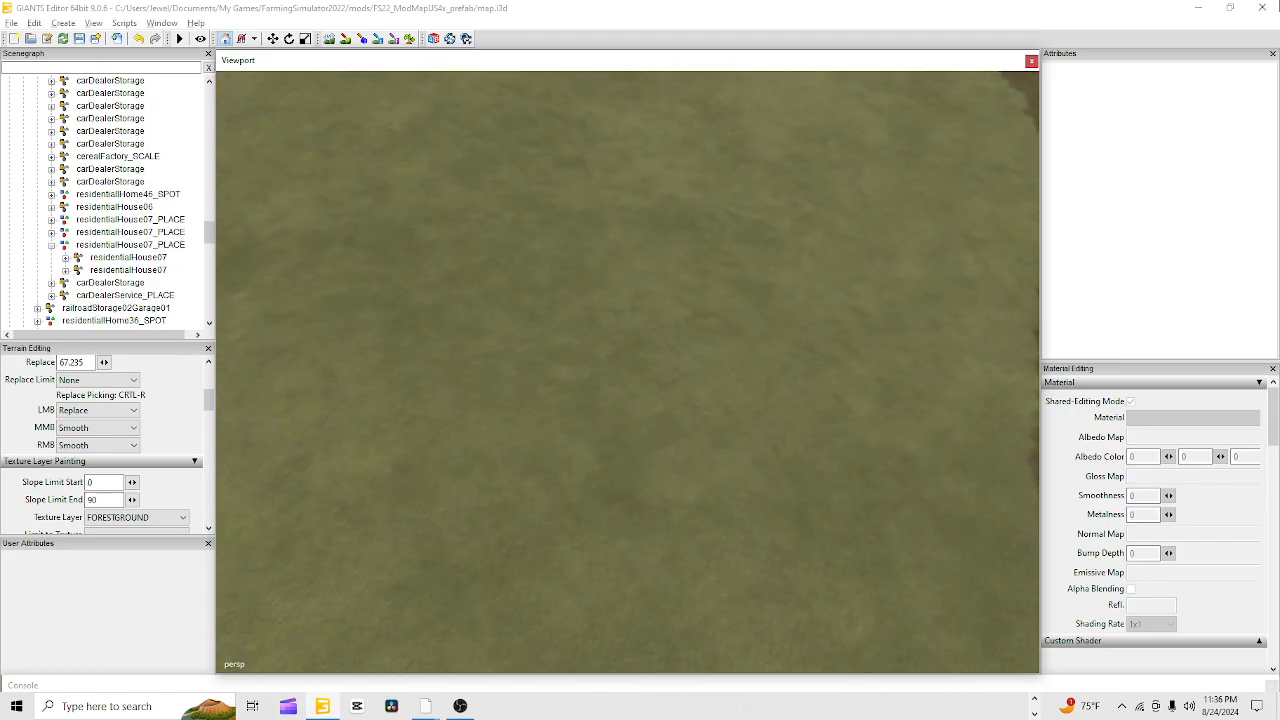
pyautogui.keyDown('alt'); pyautogui.moveTo(607, 585); pyautogui.dragTo(487, 121, button='right'); pyautogui.keyUp('alt')
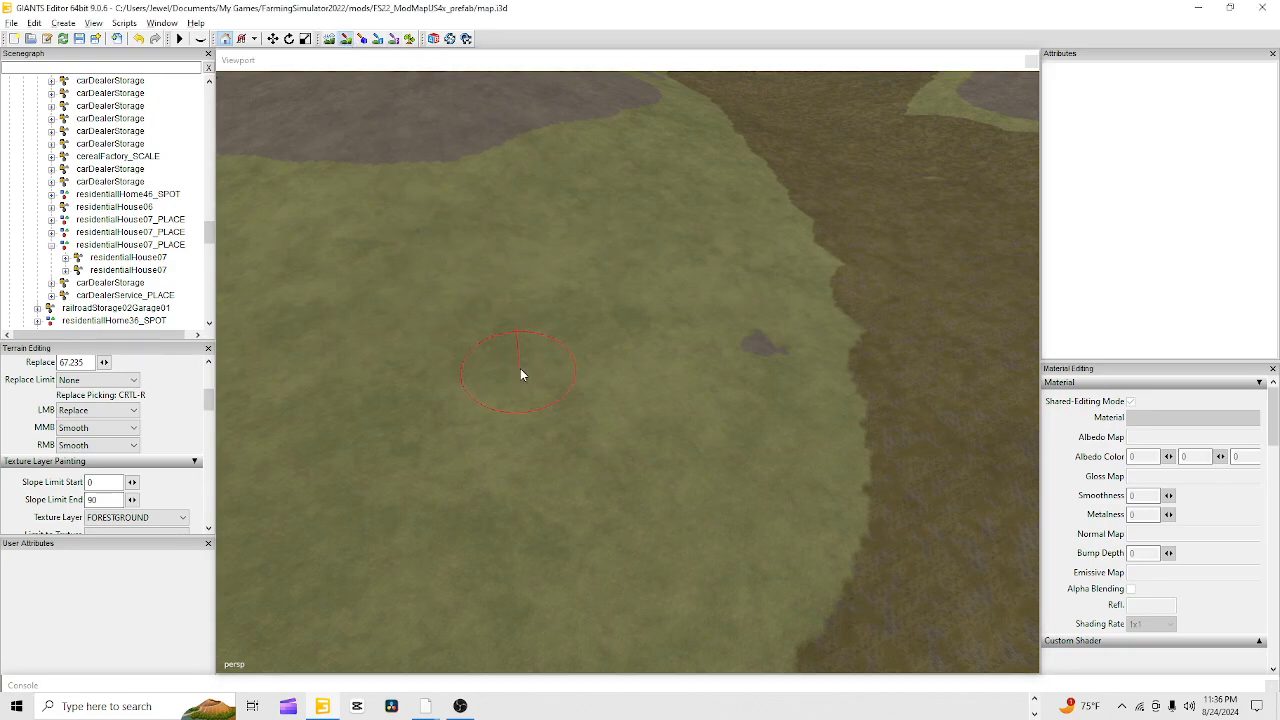
pyautogui.hotkey('ctrl', 'r')
pyautogui.click(744, 331)
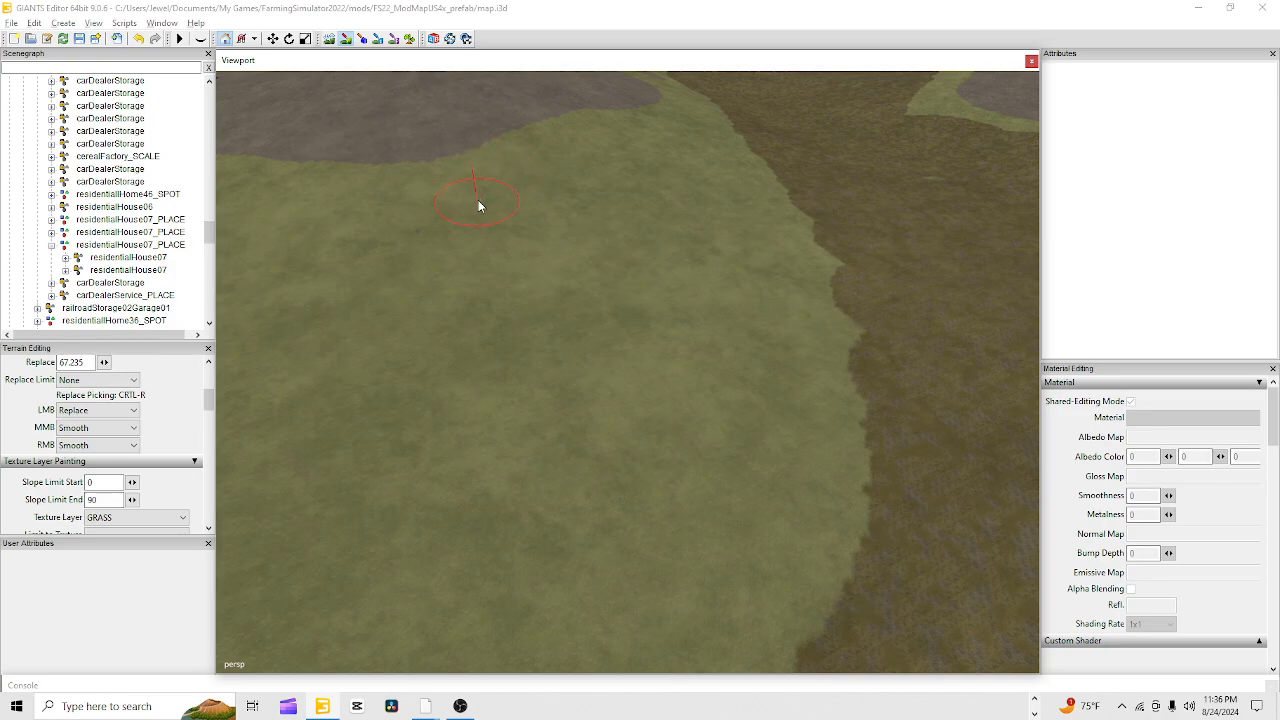
pyautogui.click(343, 36)
# Survey the cleaned grass, the forest ground's border and the road toward the power plant from above
pyautogui.keyDown('alt'); pyautogui.moveTo(620, 251); pyautogui.dragTo(609, 337); pyautogui.keyUp('alt')
pyautogui.scroll(-3, 606, 300)
pyautogui.scroll(-2, 469, 527)
pyautogui.keyDown('alt'); pyautogui.moveTo(469, 528); pyautogui.dragTo(605, 468); pyautogui.keyUp('alt')
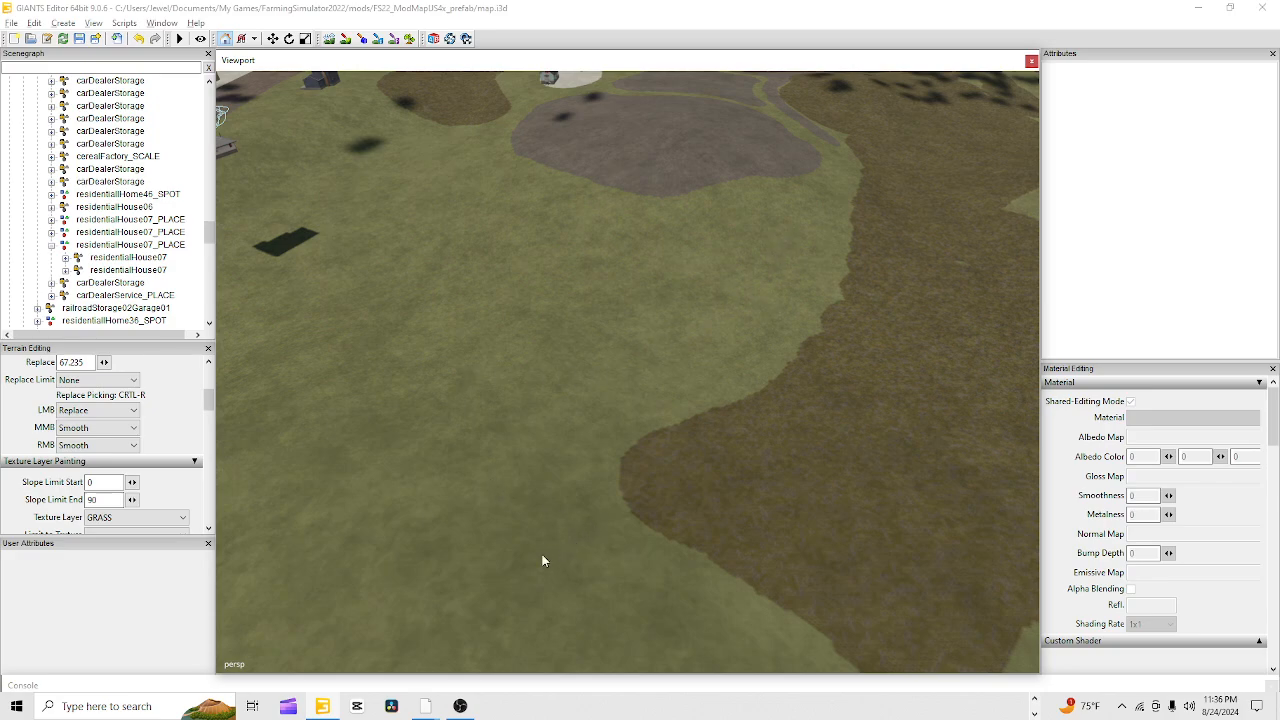
pyautogui.keyDown('alt'); pyautogui.moveTo(711, 334); pyautogui.dragTo(560, 294); pyautogui.keyUp('alt')
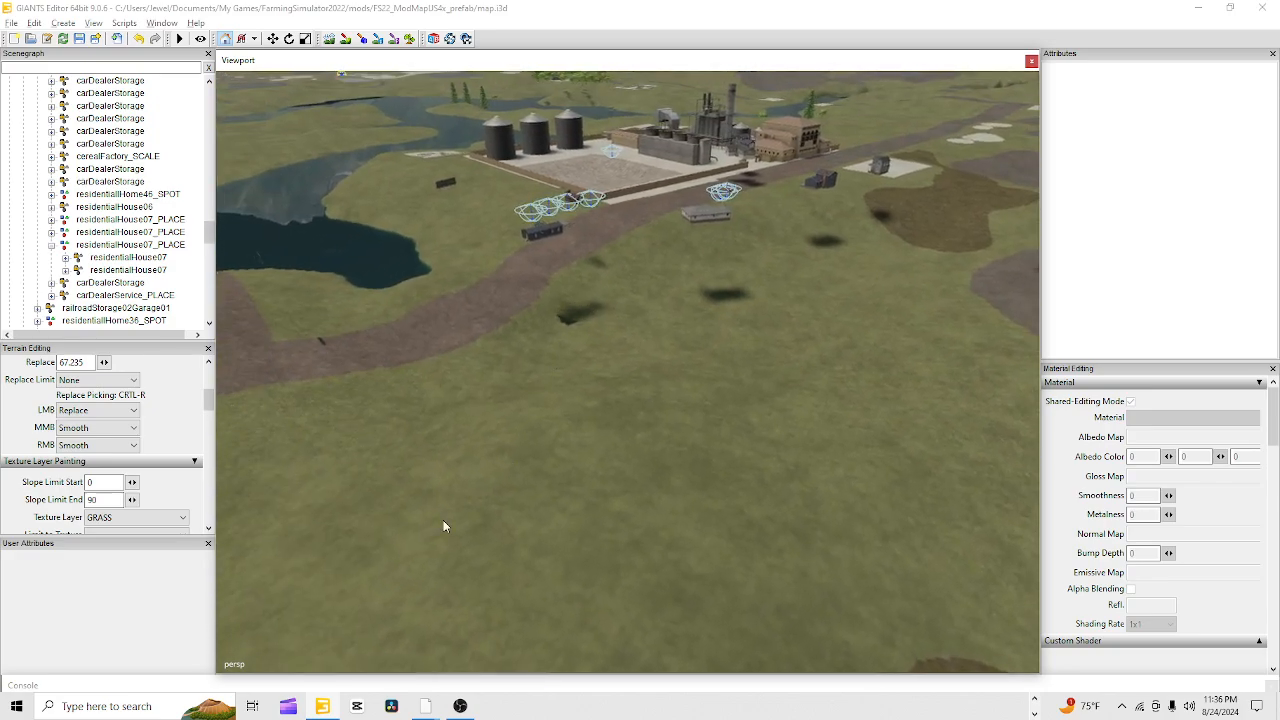
pyautogui.scroll(3, 443, 520)
pyautogui.keyDown('alt'); pyautogui.moveTo(877, 273); pyautogui.dragTo(1049, 283); pyautogui.keyUp('alt')
pyautogui.scroll(3, 620, 318)
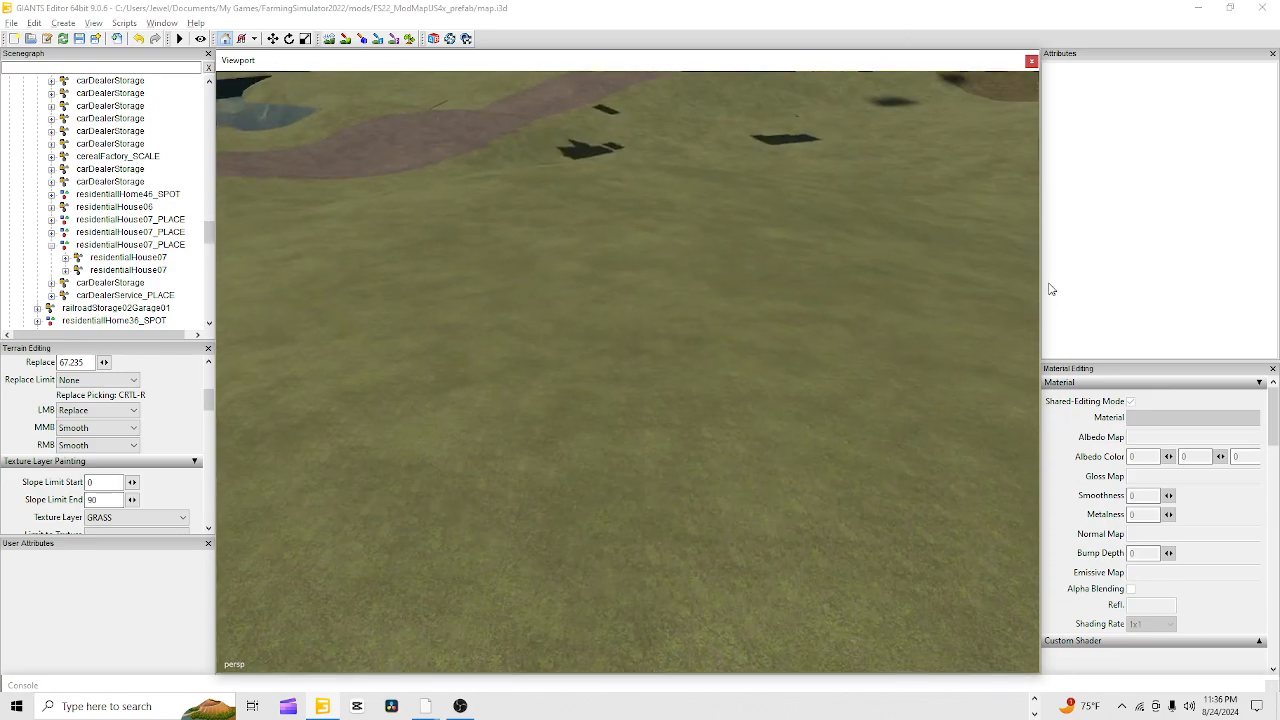
# Examine the open grass field and house shadows, and follow the dirt road to its junction near the bridge
pyautogui.keyDown('alt'); pyautogui.moveTo(673, 378); pyautogui.dragTo(583, 428); pyautogui.keyUp('alt')
pyautogui.keyDown('alt'); pyautogui.moveTo(416, 464); pyautogui.dragTo(1126, 158, button='right'); pyautogui.keyUp('alt')
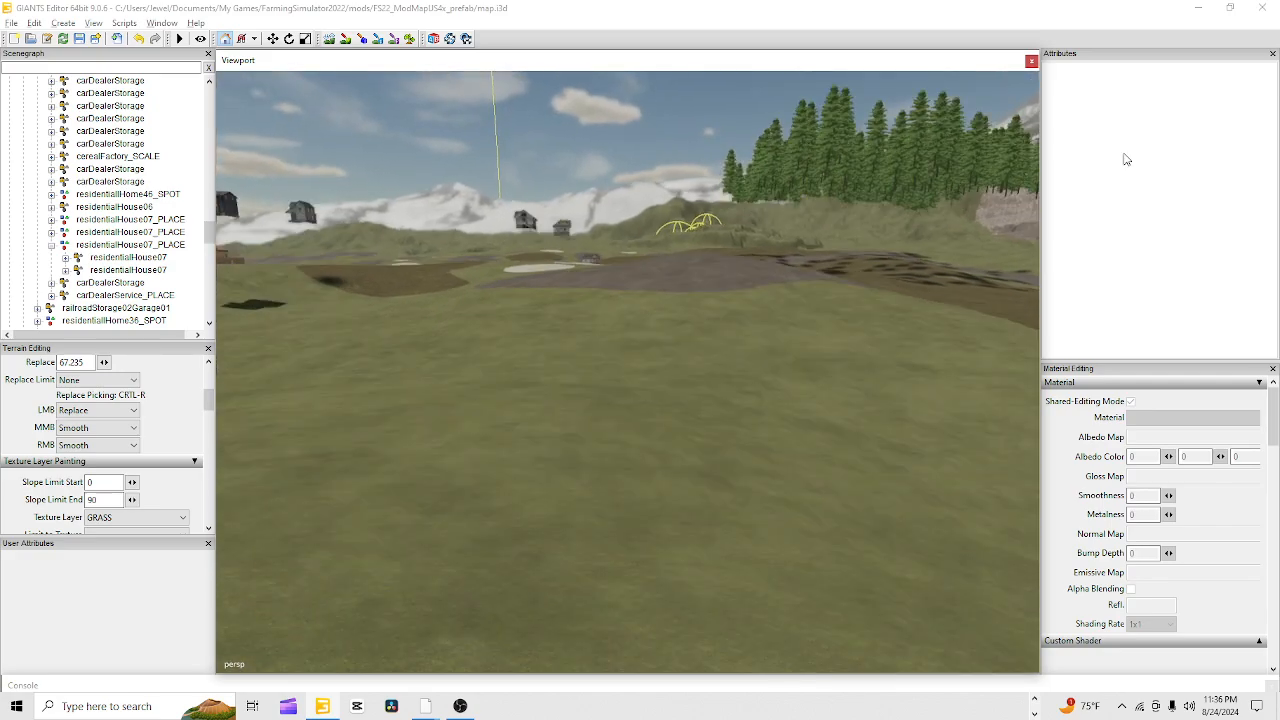
pyautogui.keyDown('alt'); pyautogui.moveTo(980, 270); pyautogui.dragTo(545, 320); pyautogui.keyUp('alt')
pyautogui.keyDown('alt'); pyautogui.moveTo(545, 340); pyautogui.dragTo(743, 152, button='right'); pyautogui.keyUp('alt')
pyautogui.keyDown('alt'); pyautogui.moveTo(600, 300); pyautogui.dragTo(880, 362); pyautogui.keyUp('alt')
pyautogui.keyDown('alt'); pyautogui.moveTo(374, 534); pyautogui.dragTo(784, 345, button='right'); pyautogui.keyUp('alt')
pyautogui.keyDown('alt'); pyautogui.moveTo(612, 475); pyautogui.dragTo(434, 425); pyautogui.keyUp('alt')
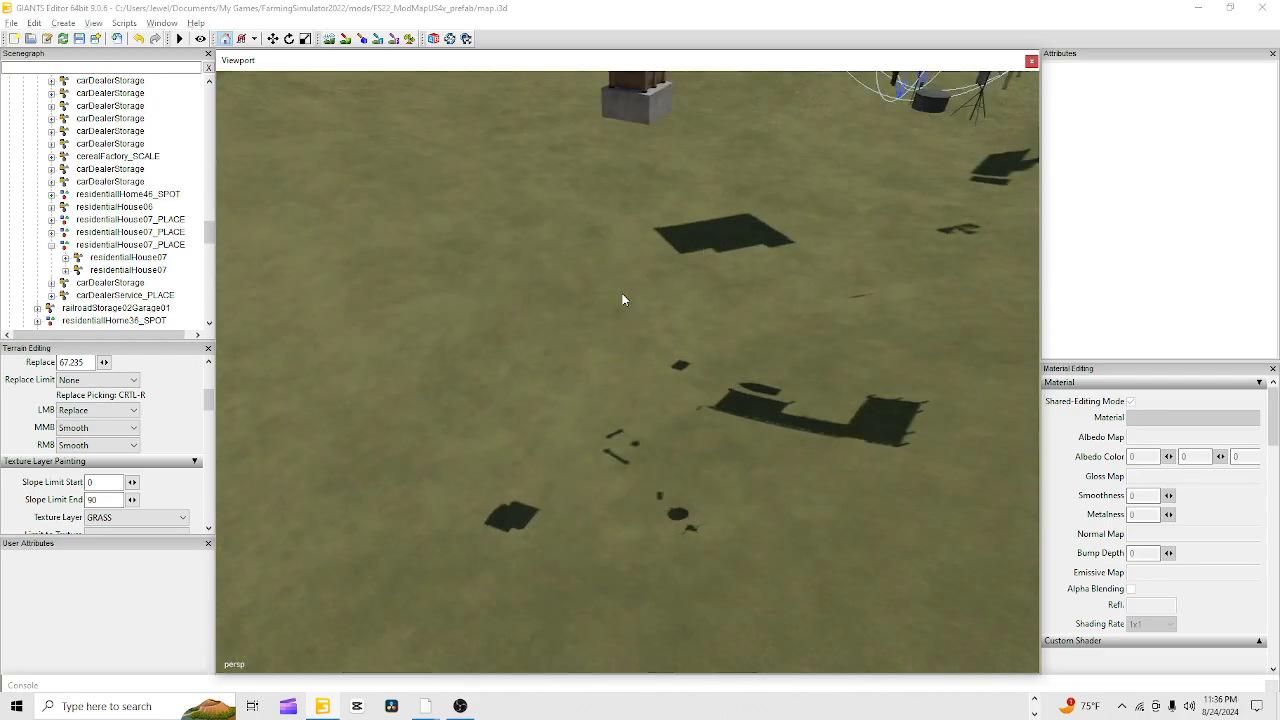
pyautogui.keyDown('alt'); pyautogui.moveTo(622, 299); pyautogui.dragTo(524, 425); pyautogui.keyUp('alt')
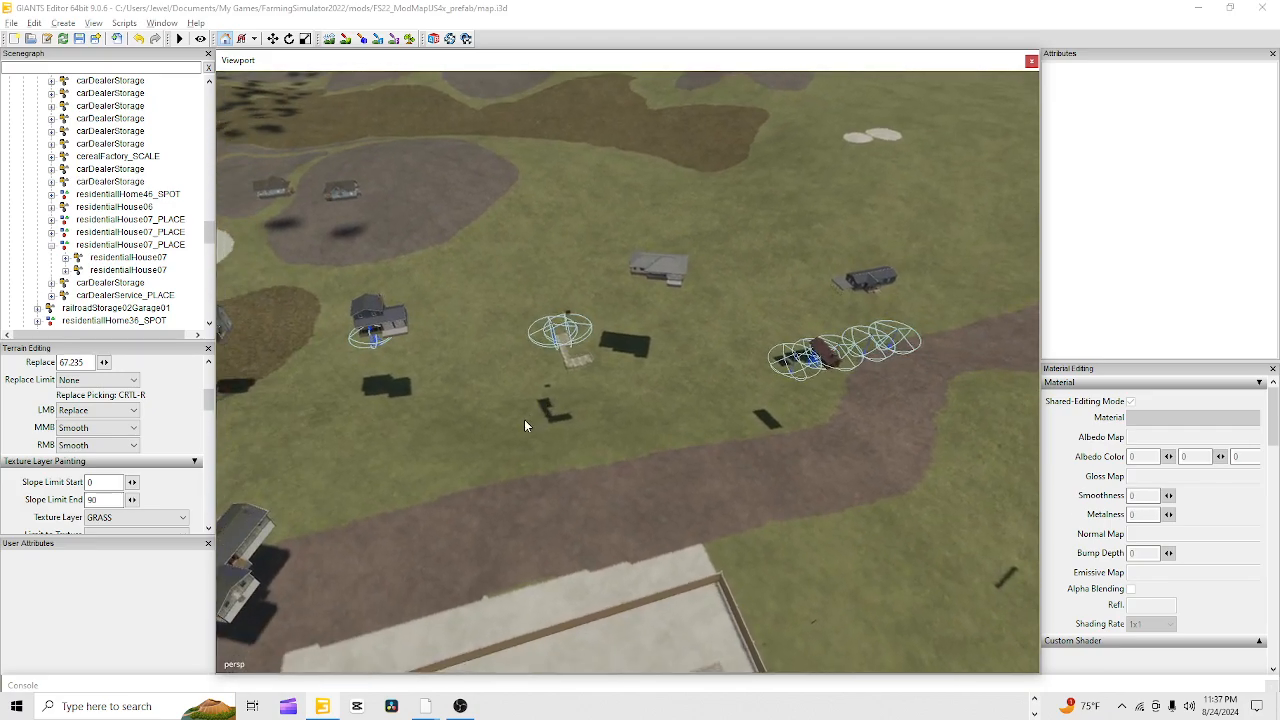
pyautogui.keyDown('alt'); pyautogui.moveTo(617, 427); pyautogui.dragTo(677, 438); pyautogui.keyUp('alt')
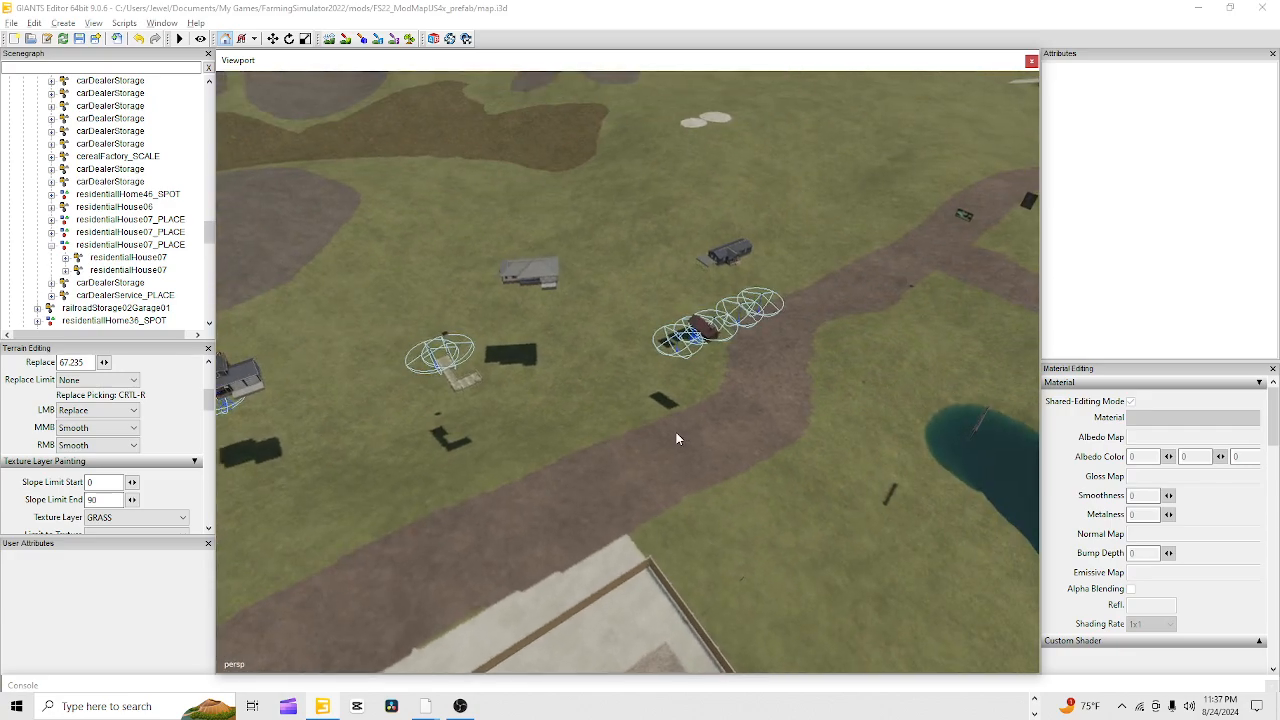
pyautogui.keyDown('alt'); pyautogui.moveTo(676, 438); pyautogui.dragTo(620, 508); pyautogui.keyUp('alt')
pyautogui.keyDown('alt'); pyautogui.moveTo(620, 508); pyautogui.dragTo(1197, 106, button='right'); pyautogui.keyUp('alt')
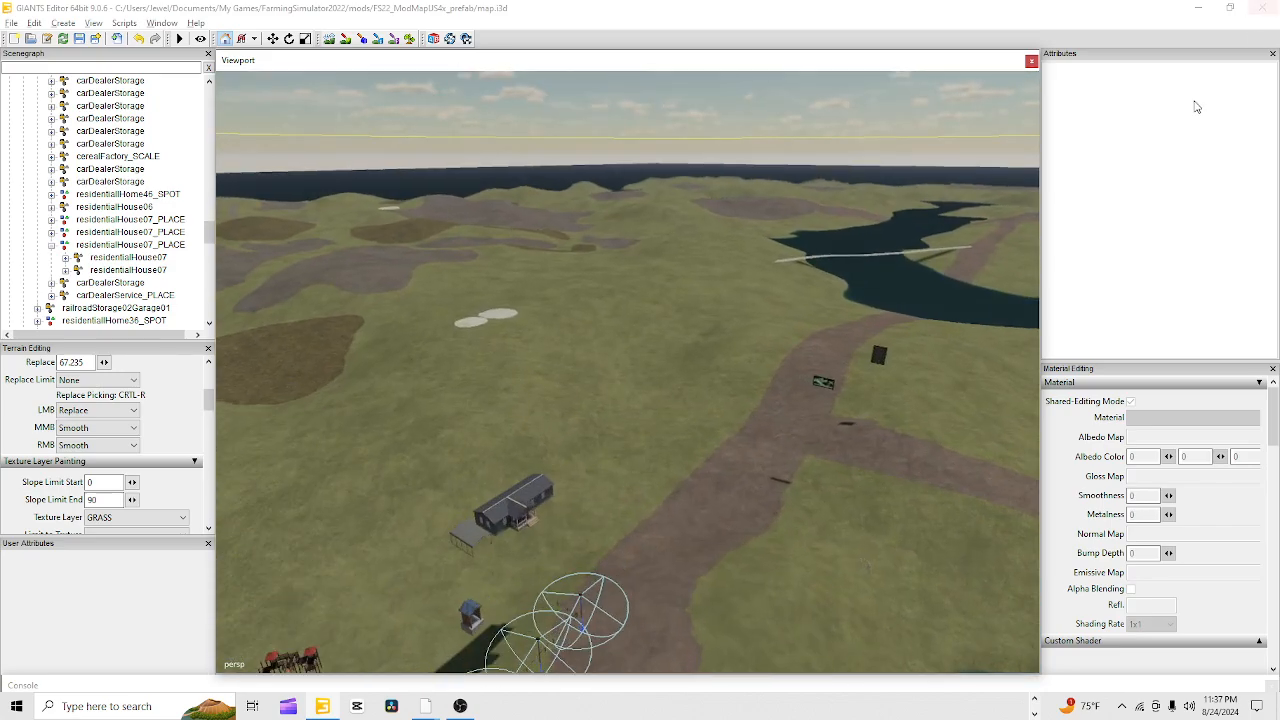
# Sample a terrain height of 56.666 beside the dirt road and raise the dipped stretch near the power plant with the Replace brush
pyautogui.keyDown('alt'); pyautogui.moveTo(676, 520); pyautogui.dragTo(651, 500); pyautogui.keyUp('alt')
pyautogui.keyDown('alt'); pyautogui.moveTo(651, 500); pyautogui.dragTo(1226, 6, button='right'); pyautogui.keyUp('alt')
pyautogui.keyDown('alt'); pyautogui.moveTo(620, 560); pyautogui.dragTo(571, 400, button='right'); pyautogui.keyUp('alt')
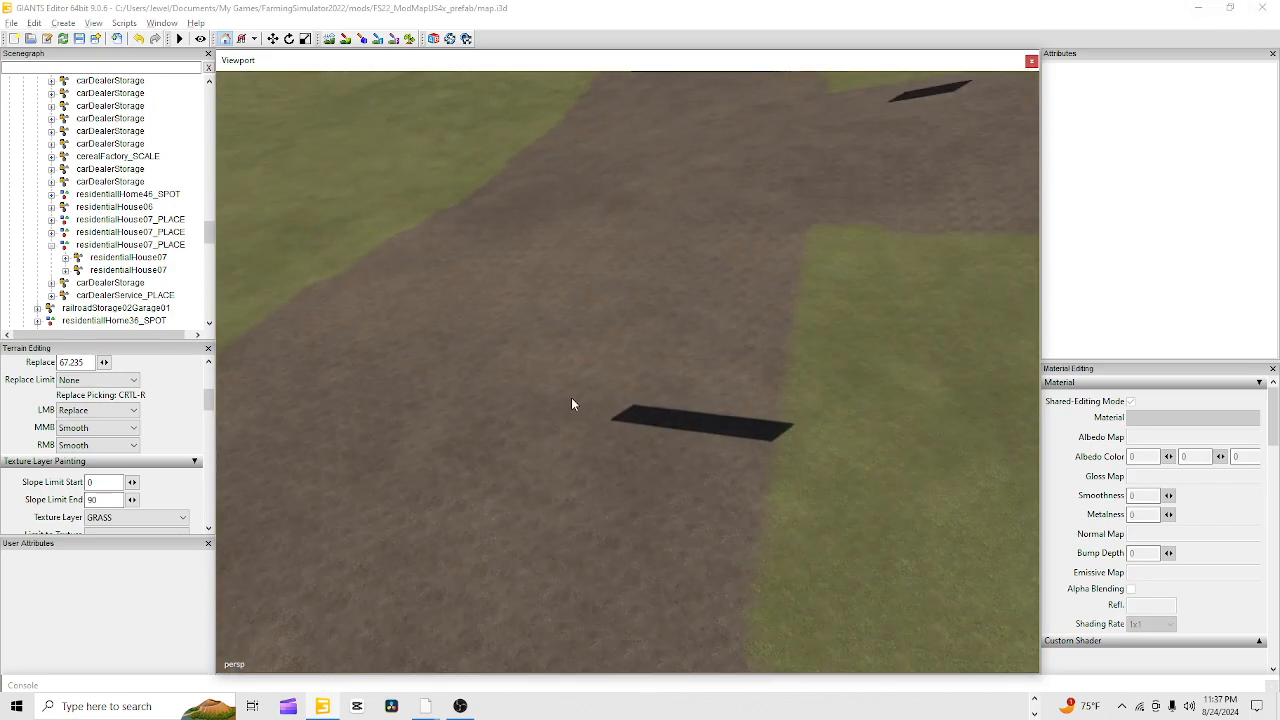
pyautogui.keyDown('alt'); pyautogui.moveTo(571, 400); pyautogui.dragTo(672, 414); pyautogui.keyUp('alt')
pyautogui.keyDown('alt'); pyautogui.moveTo(672, 414); pyautogui.dragTo(811, 304, button='right'); pyautogui.keyUp('alt')
pyautogui.keyDown('alt'); pyautogui.moveTo(811, 304); pyautogui.dragTo(690, 405); pyautogui.keyUp('alt')
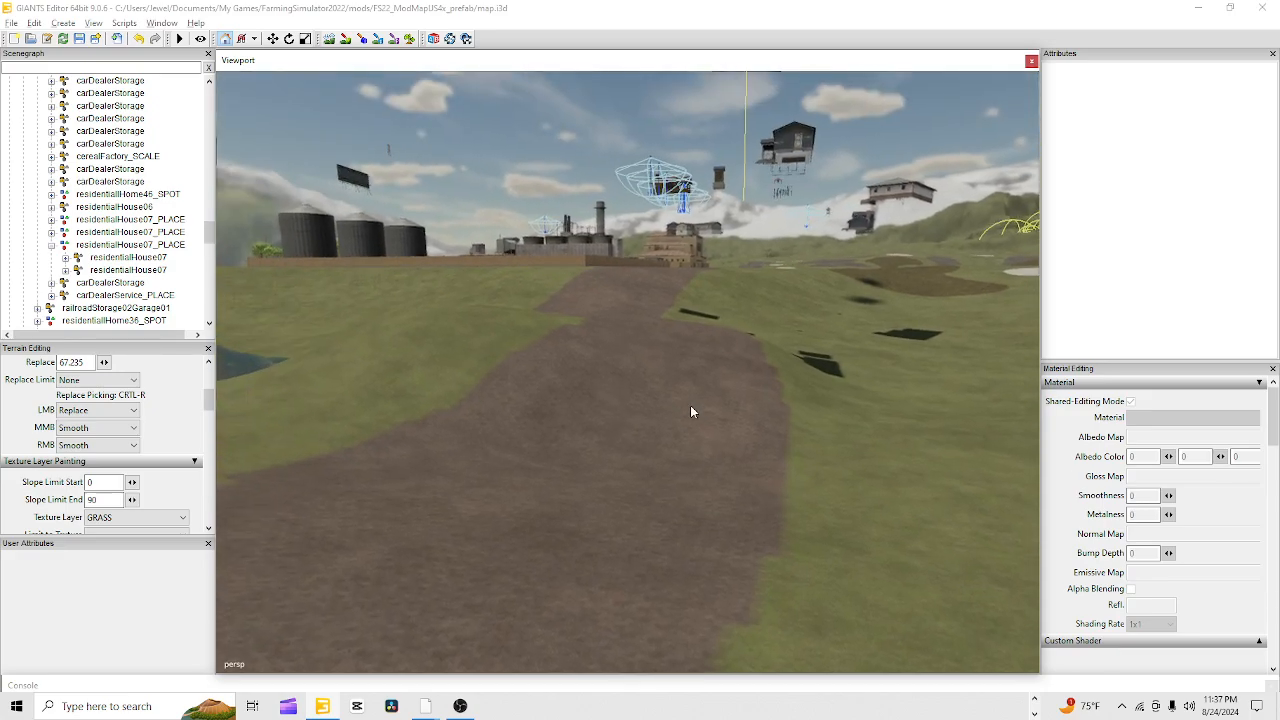
pyautogui.click(330, 40)
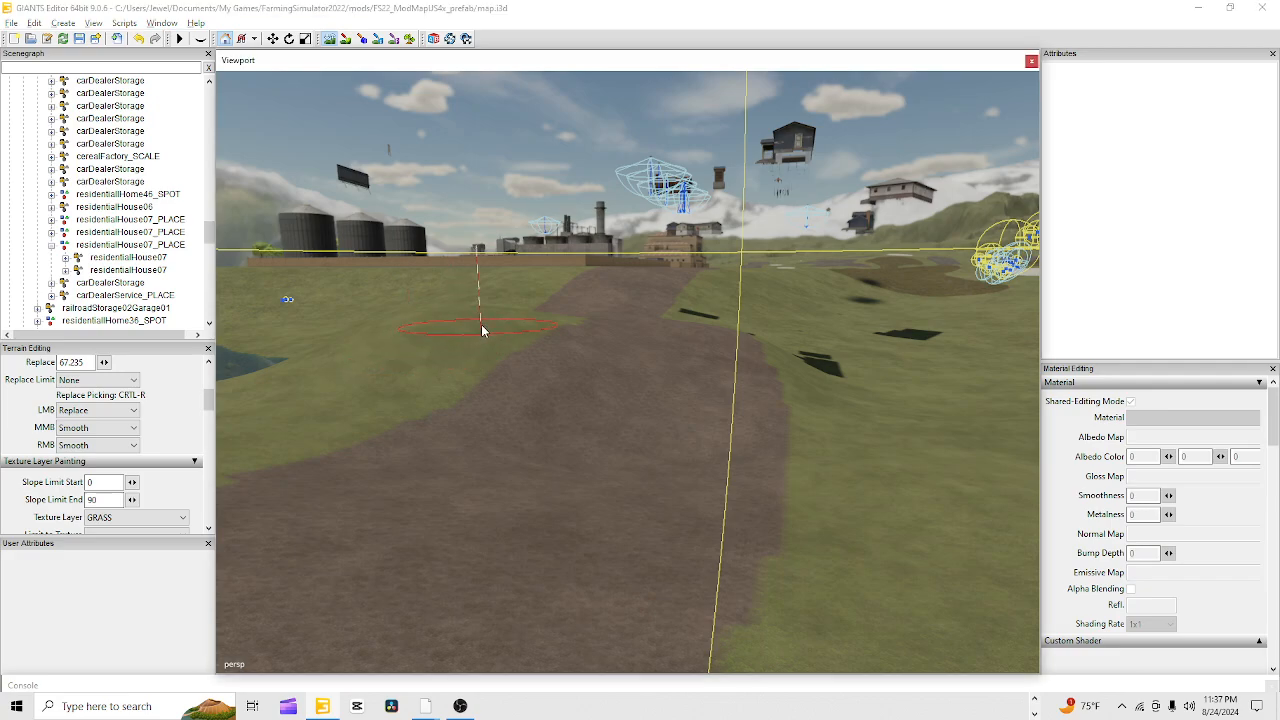
pyautogui.hotkey('ctrl', 'r')
pyautogui.moveTo(477, 323)
pyautogui.mouseDown()
pyautogui.moveTo(735, 322)
pyautogui.moveTo(499, 363)
pyautogui.moveTo(640, 340)
pyautogui.moveTo(580, 340)
pyautogui.moveTo(466, 380)
pyautogui.moveTo(814, 370)
pyautogui.moveTo(815, 327)
pyautogui.mouseUp()
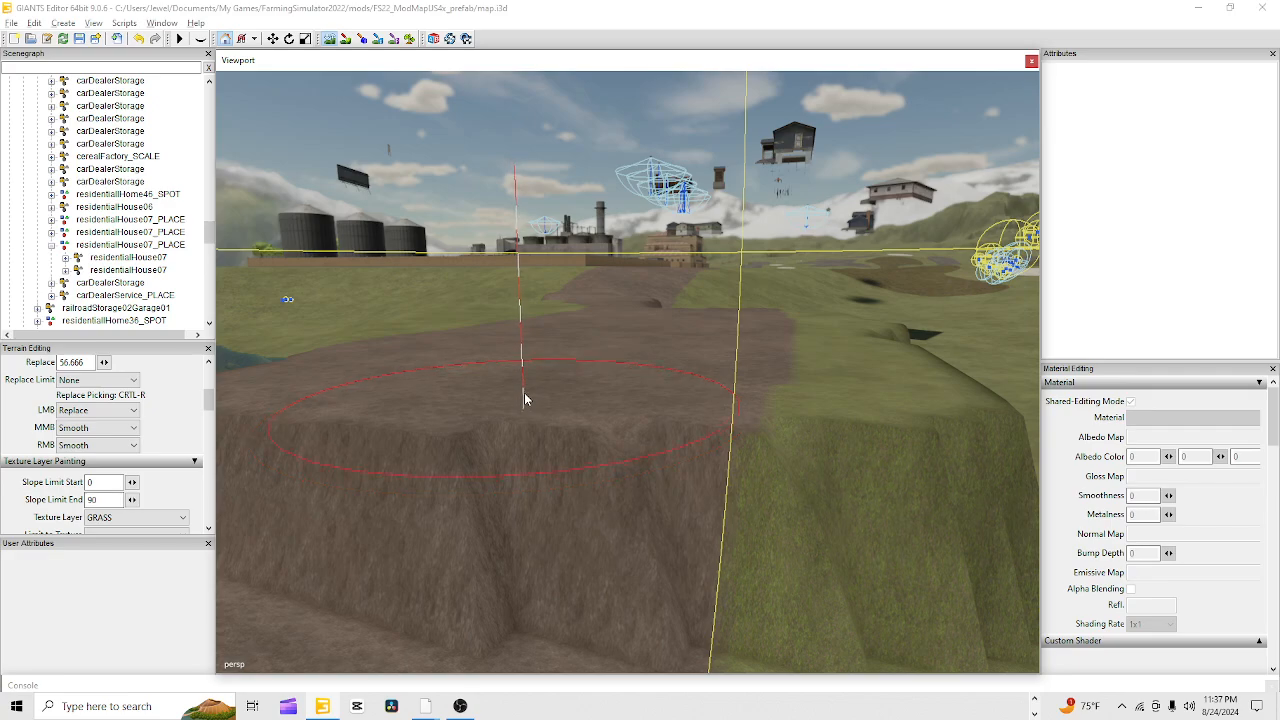
pyautogui.moveTo(538, 402); pyautogui.dragTo(577, 400)
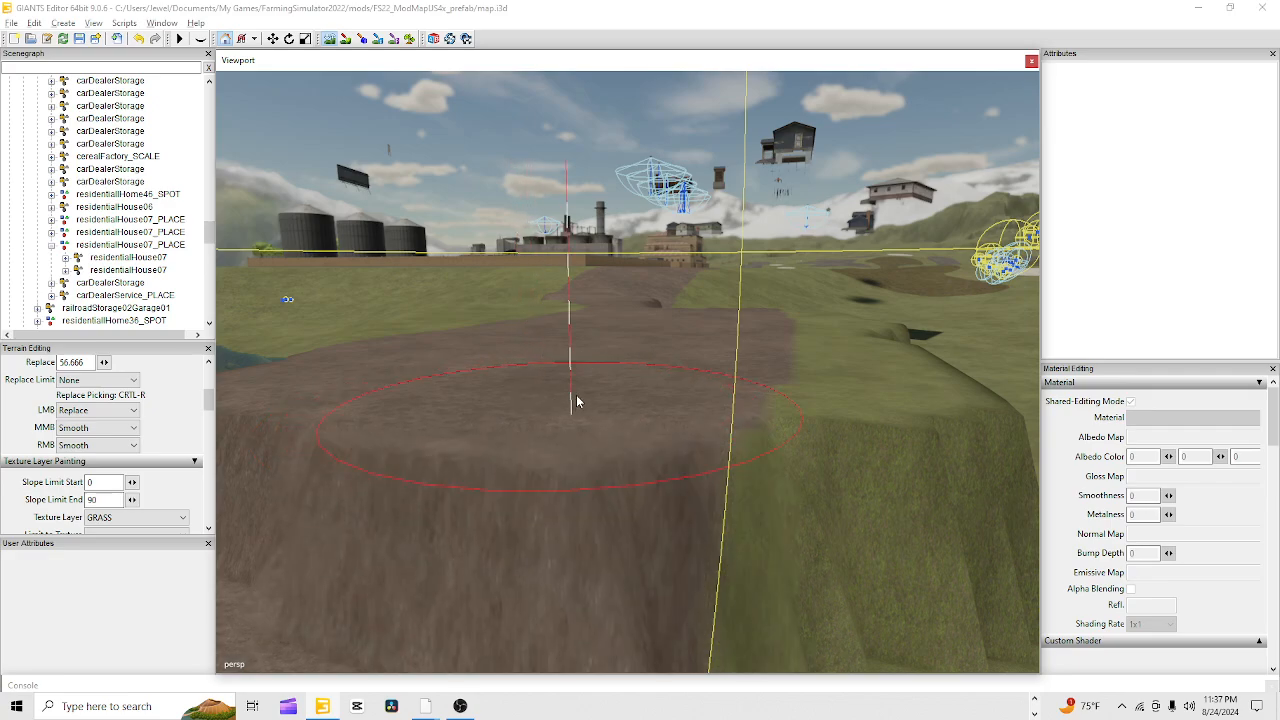
# Blend the raised road section's steep ends into the dirt road and smooth its grassy embankment into the surrounding slope
pyautogui.click(330, 39)
pyautogui.moveTo(683, 183)
pyautogui.keyDown('alt'); pyautogui.mouseDown()
pyautogui.moveTo(668, 327)
pyautogui.moveTo(642, 391)
pyautogui.mouseUp(); pyautogui.keyUp('alt')
pyautogui.keyDown('alt'); pyautogui.moveTo(642, 391); pyautogui.dragTo(567, 481, button='right'); pyautogui.keyUp('alt')
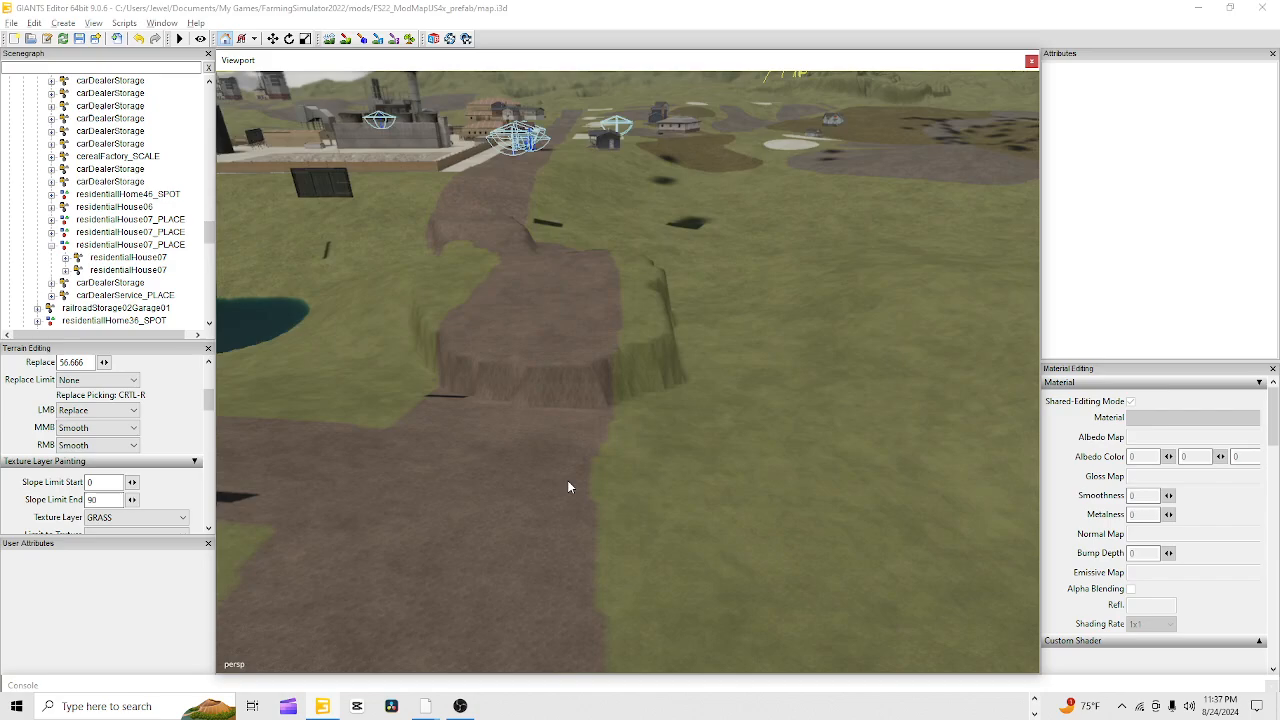
pyautogui.keyDown('alt'); pyautogui.moveTo(567, 481); pyautogui.dragTo(651, 392, button='middle'); pyautogui.keyUp('alt')
pyautogui.keyDown('alt'); pyautogui.moveTo(651, 392); pyautogui.dragTo(556, 495, button='right'); pyautogui.keyUp('alt')
pyautogui.keyDown('alt'); pyautogui.moveTo(556, 495); pyautogui.dragTo(611, 392); pyautogui.keyUp('alt')
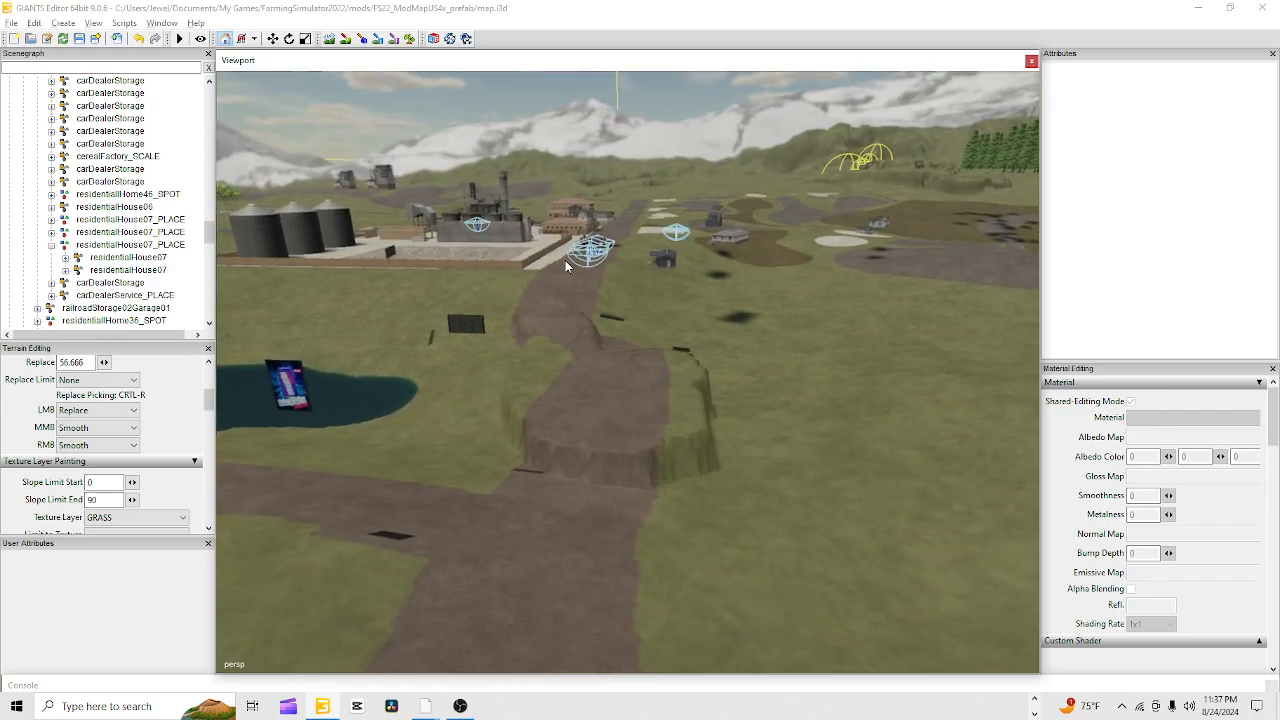
pyautogui.click(331, 41)
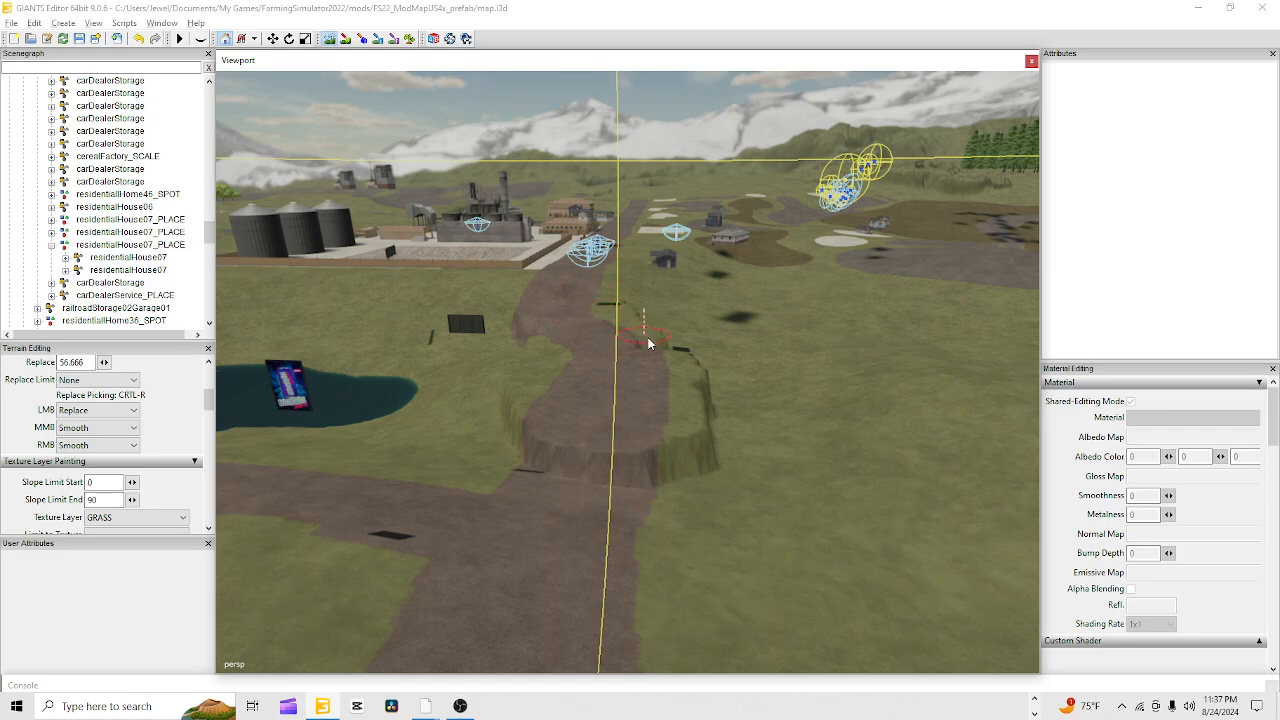
pyautogui.moveTo(603, 297)
pyautogui.mouseDown()
pyautogui.moveTo(697, 380)
pyautogui.moveTo(632, 310)
pyautogui.mouseUp()
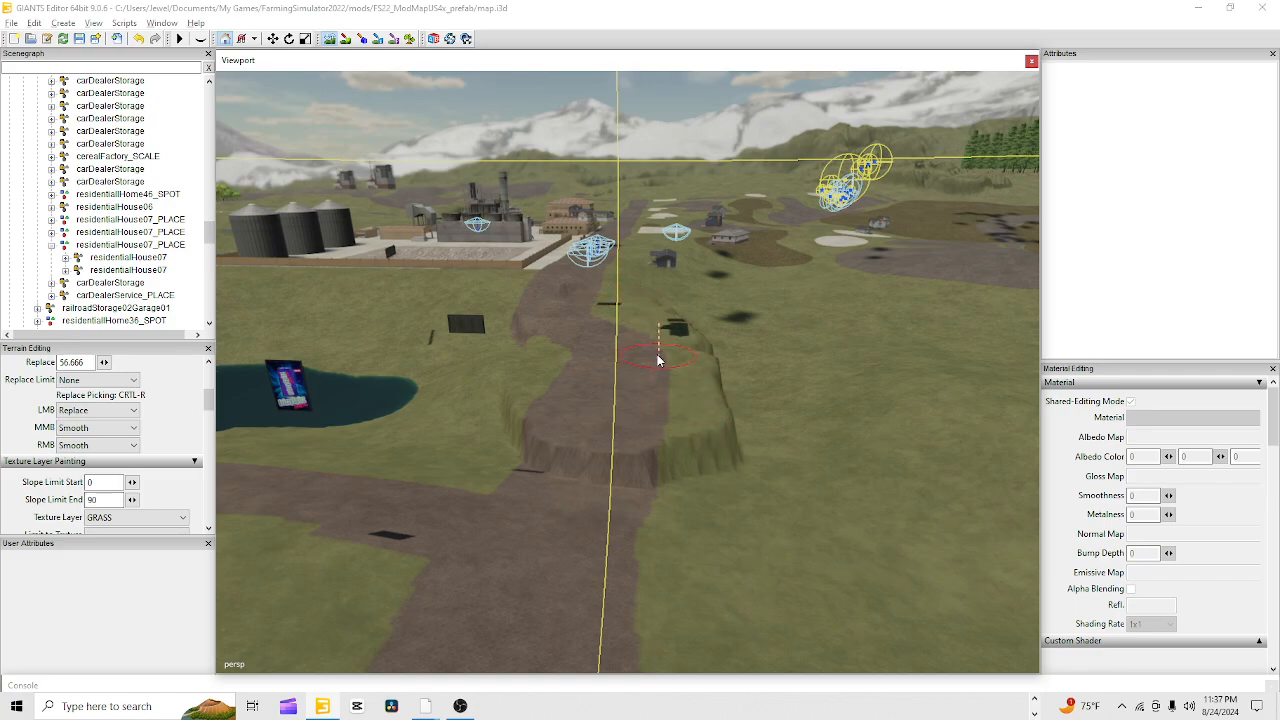
pyautogui.moveTo(622, 388); pyautogui.dragTo(567, 458)
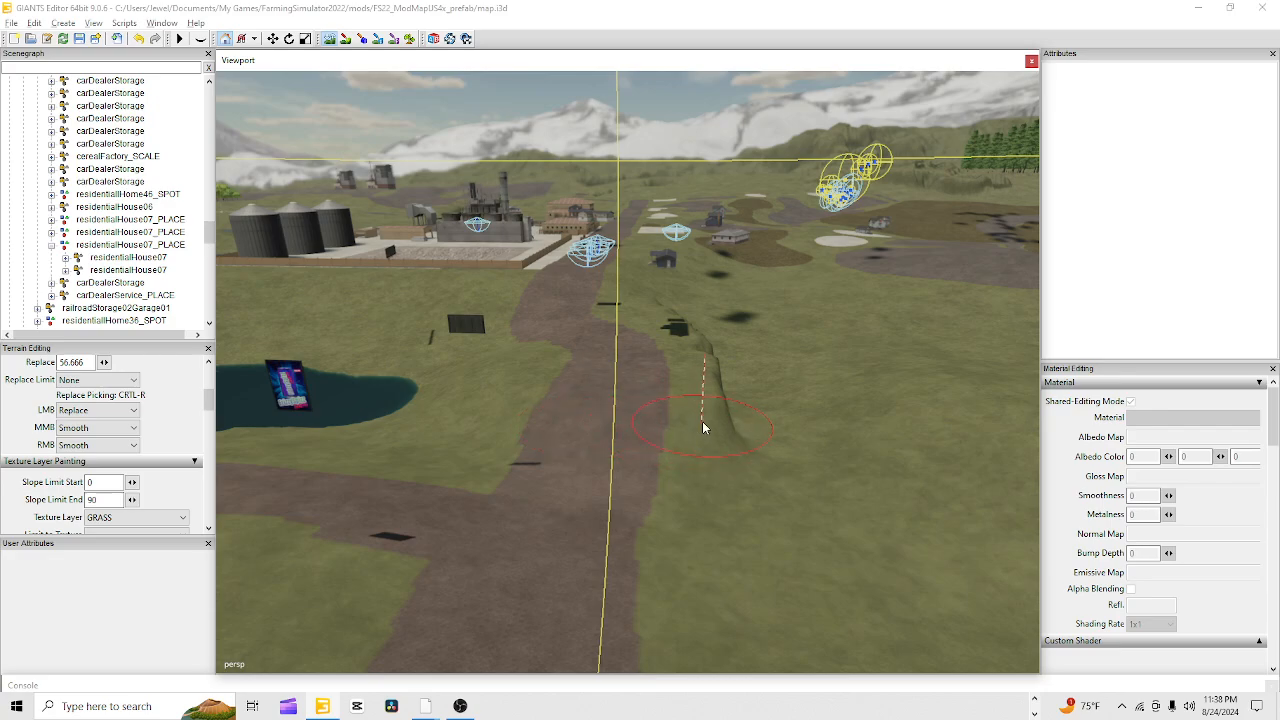
pyautogui.moveTo(703, 423)
pyautogui.mouseDown(button='right')
pyautogui.moveTo(731, 403)
pyautogui.moveTo(666, 307)
pyautogui.mouseUp(button='right')
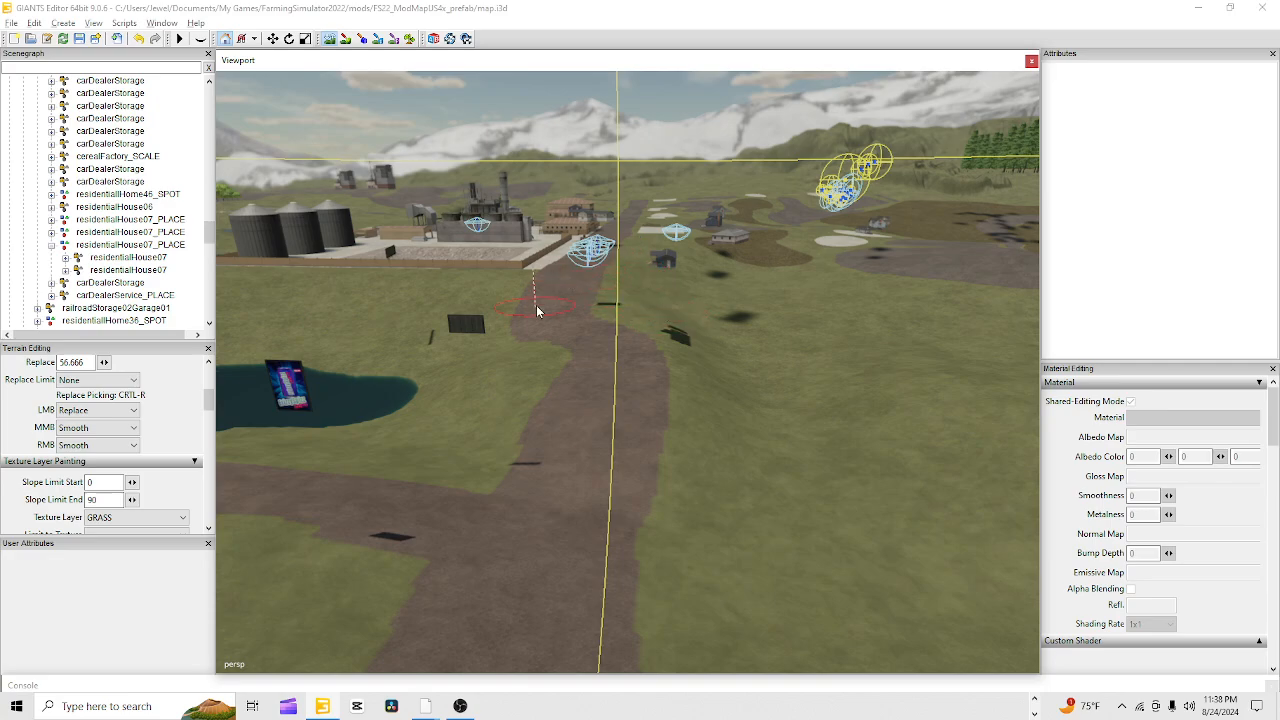
pyautogui.click(333, 45)
# Inspect the reshaped dirt road and its grass shoulder up close
pyautogui.scroll(6, 716, 388)
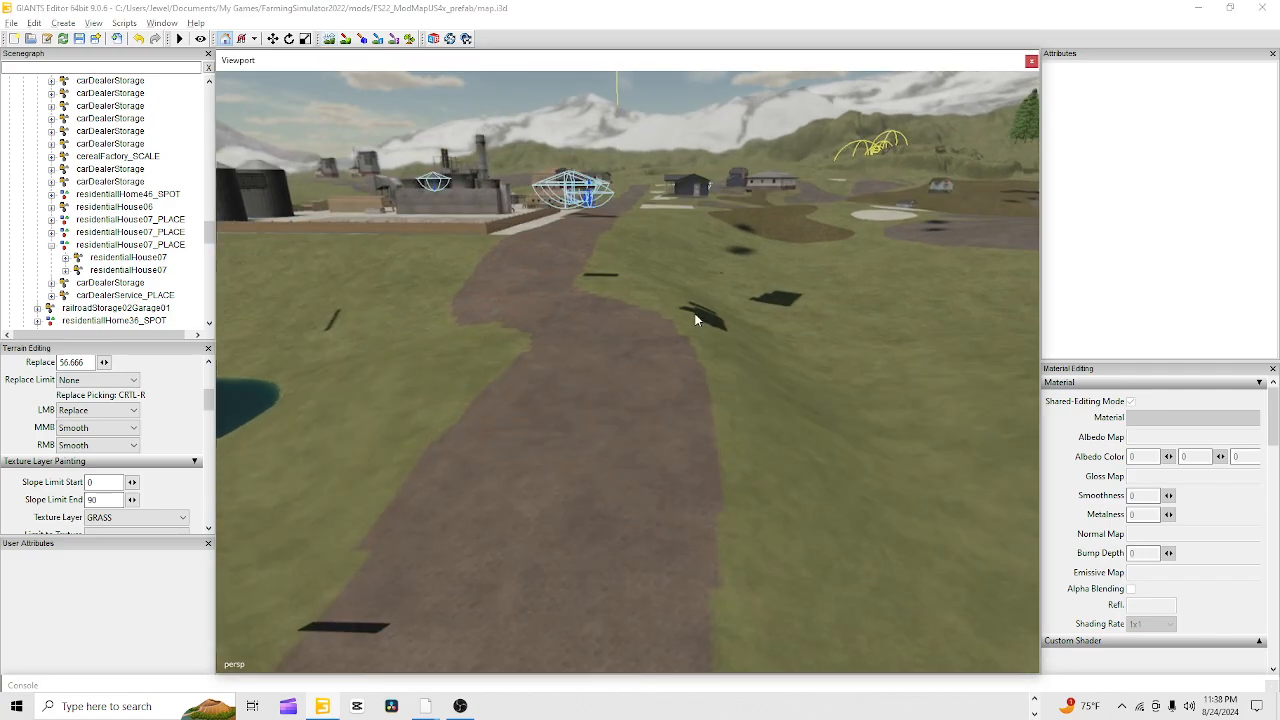
pyautogui.keyDown('alt'); pyautogui.moveTo(694, 320); pyautogui.dragTo(720, 283); pyautogui.keyUp('alt')
pyautogui.scroll(4, 720, 283)
pyautogui.keyDown('alt'); pyautogui.moveTo(816, 96); pyautogui.dragTo(846, 448); pyautogui.keyUp('alt')
pyautogui.scroll(5, 697, 277)
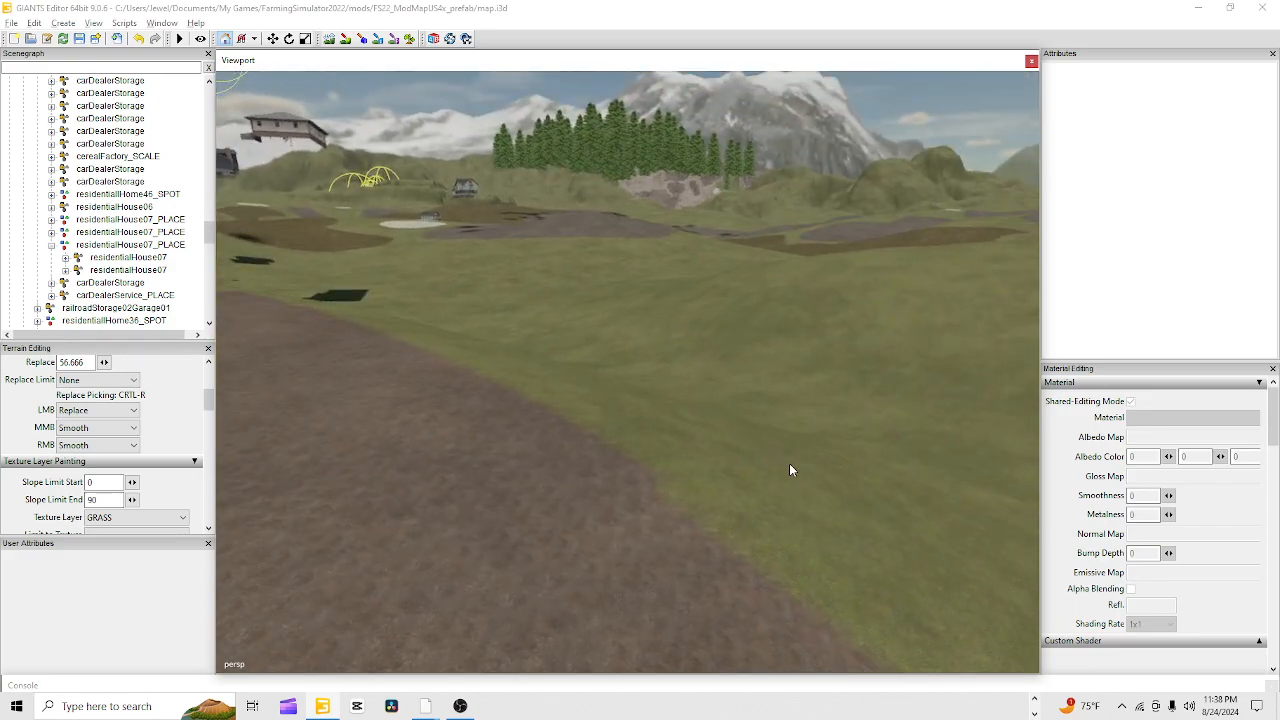
pyautogui.scroll(5, 657, 333)
pyautogui.keyDown('alt'); pyautogui.moveTo(657, 333); pyautogui.dragTo(531, 260); pyautogui.keyUp('alt')
pyautogui.scroll(5, 824, 282)
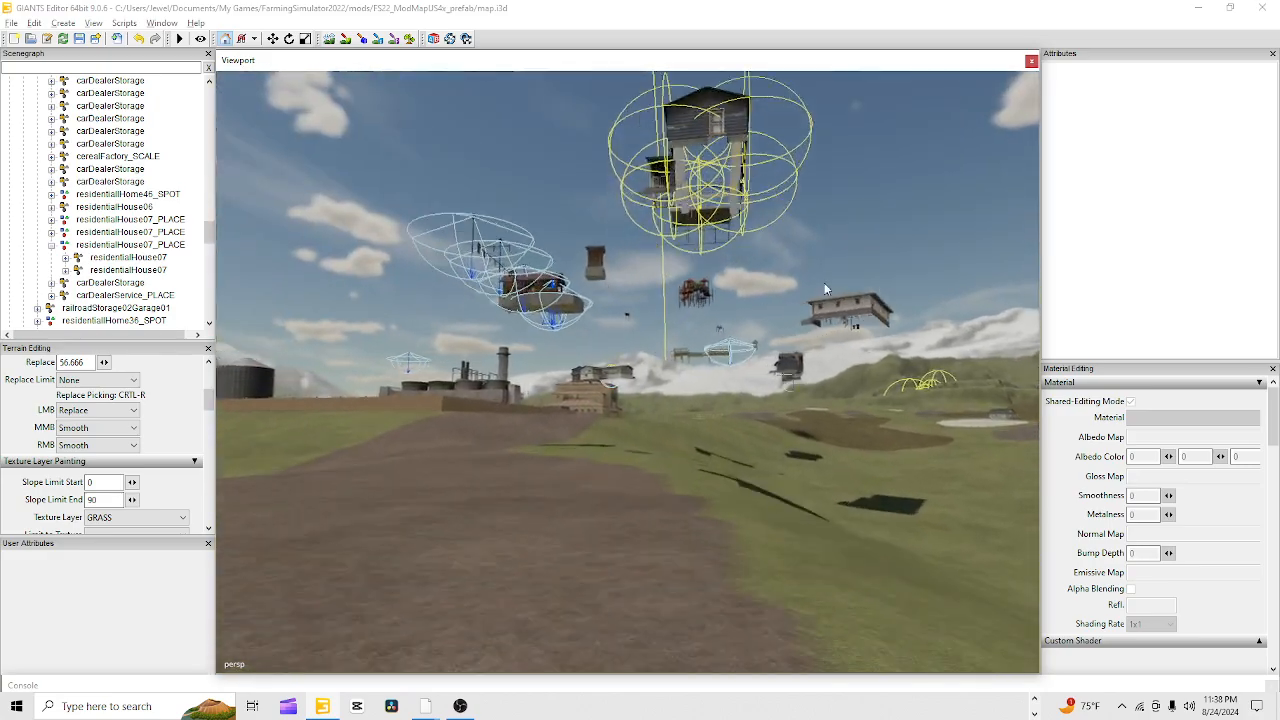
# Sample a road height of 56.491 and even out the dirt road and its grass bank on the approach to the power plant
pyautogui.keyDown('alt'); pyautogui.moveTo(663, 446); pyautogui.dragTo(697, 401); pyautogui.keyUp('alt')
pyautogui.scroll(3, 699, 404)
pyautogui.keyDown('alt'); pyautogui.moveTo(738, 443); pyautogui.dragTo(821, 465); pyautogui.keyUp('alt')
pyautogui.scroll(3, 815, 447)
pyautogui.keyDown('alt'); pyautogui.moveTo(718, 480); pyautogui.dragTo(610, 540); pyautogui.keyUp('alt')
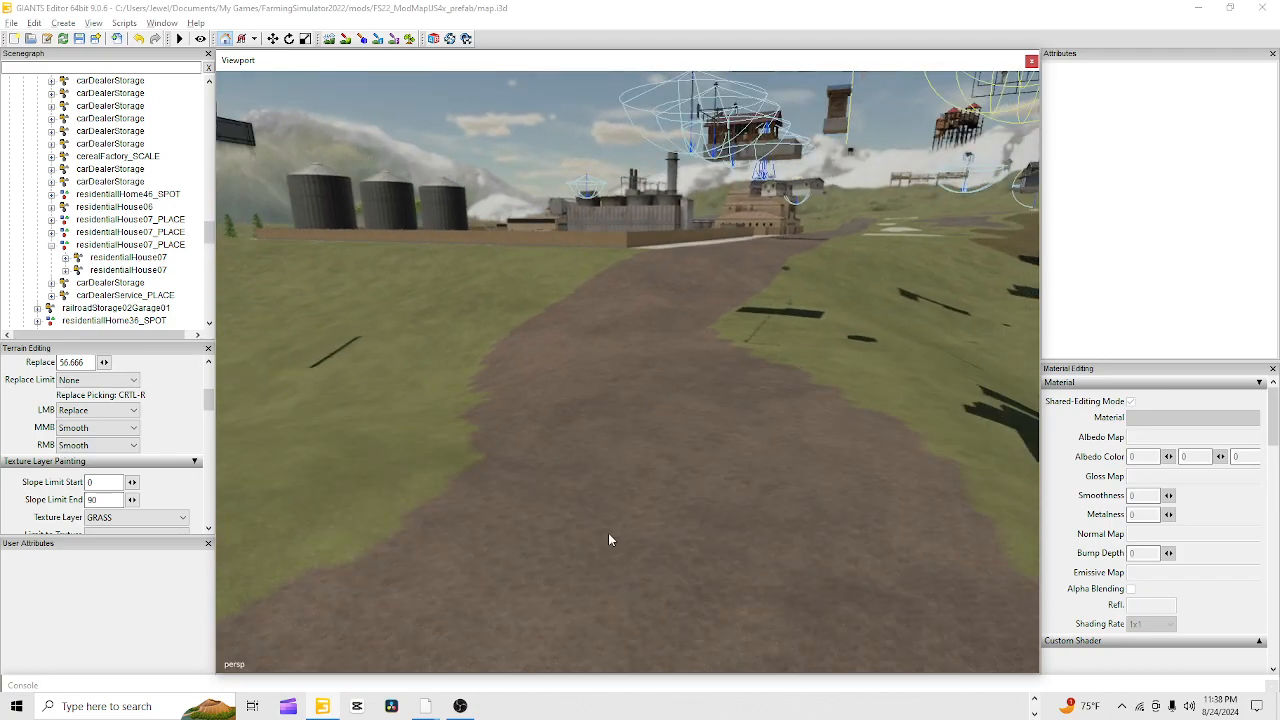
pyautogui.click(329, 38)
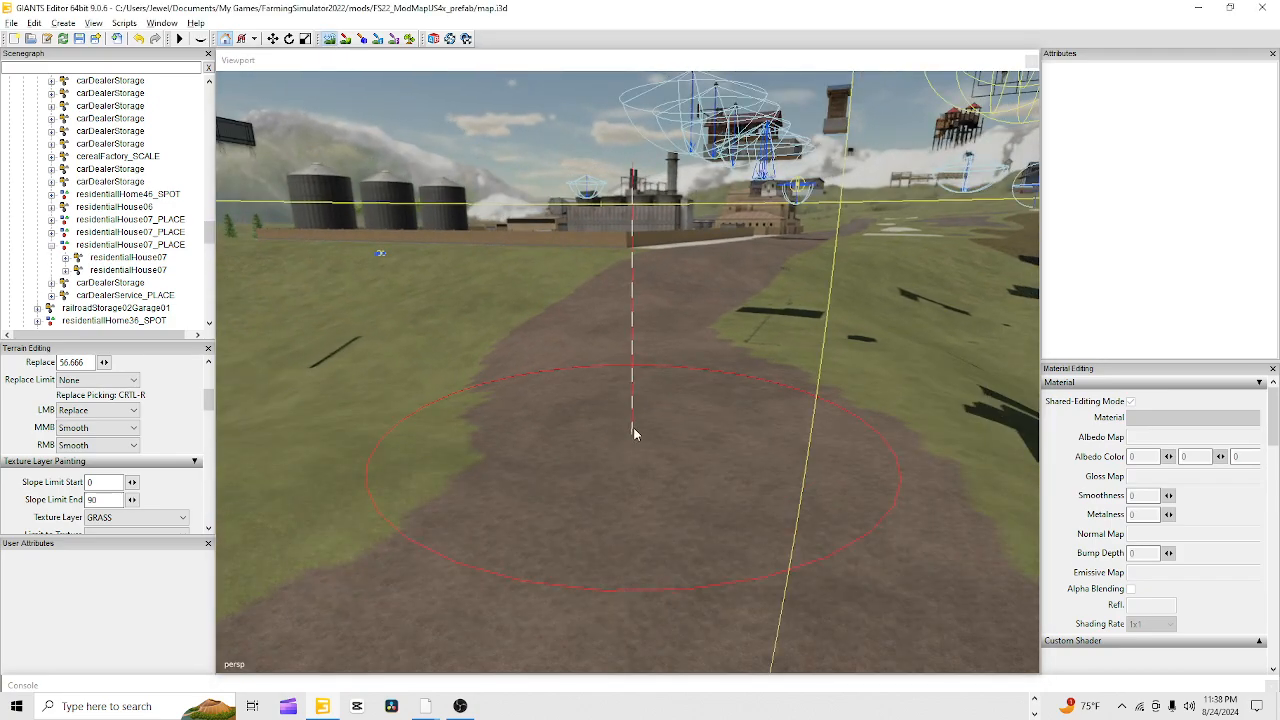
pyautogui.hotkey('ctrl', 'r')
pyautogui.moveTo(592, 368)
pyautogui.mouseDown()
pyautogui.moveTo(505, 348)
pyautogui.moveTo(450, 409)
pyautogui.moveTo(429, 366)
pyautogui.moveTo(337, 423)
pyautogui.moveTo(408, 327)
pyautogui.mouseUp()
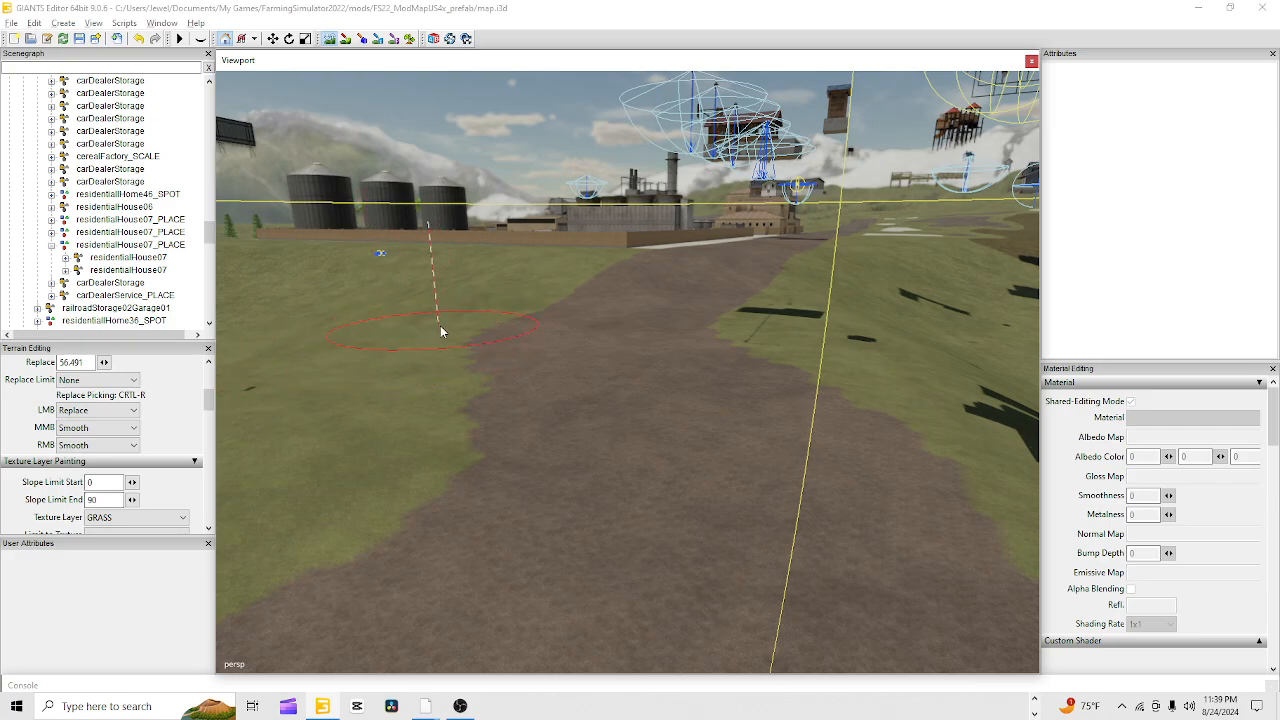
pyautogui.moveTo(242, 401)
pyautogui.mouseDown()
pyautogui.moveTo(251, 386)
pyautogui.moveTo(272, 404)
pyautogui.moveTo(354, 351)
pyautogui.moveTo(185, 506)
pyautogui.moveTo(353, 309)
pyautogui.moveTo(252, 450)
pyautogui.mouseUp()
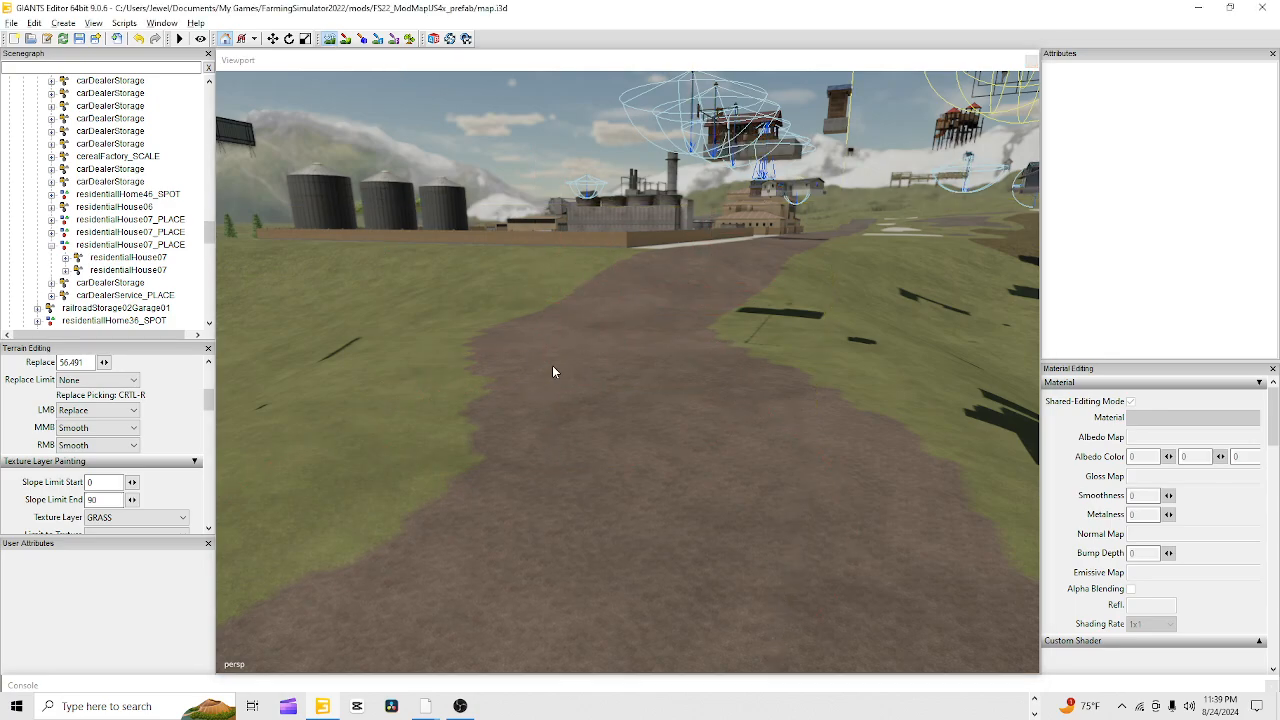
# Examine the dirt road's slope and edges past the playground structure and along the power plant's wall
pyautogui.scroll(-5, 560, 370)
pyautogui.keyDown('alt'); pyautogui.moveTo(724, 365); pyautogui.dragTo(598, 470); pyautogui.keyUp('alt')
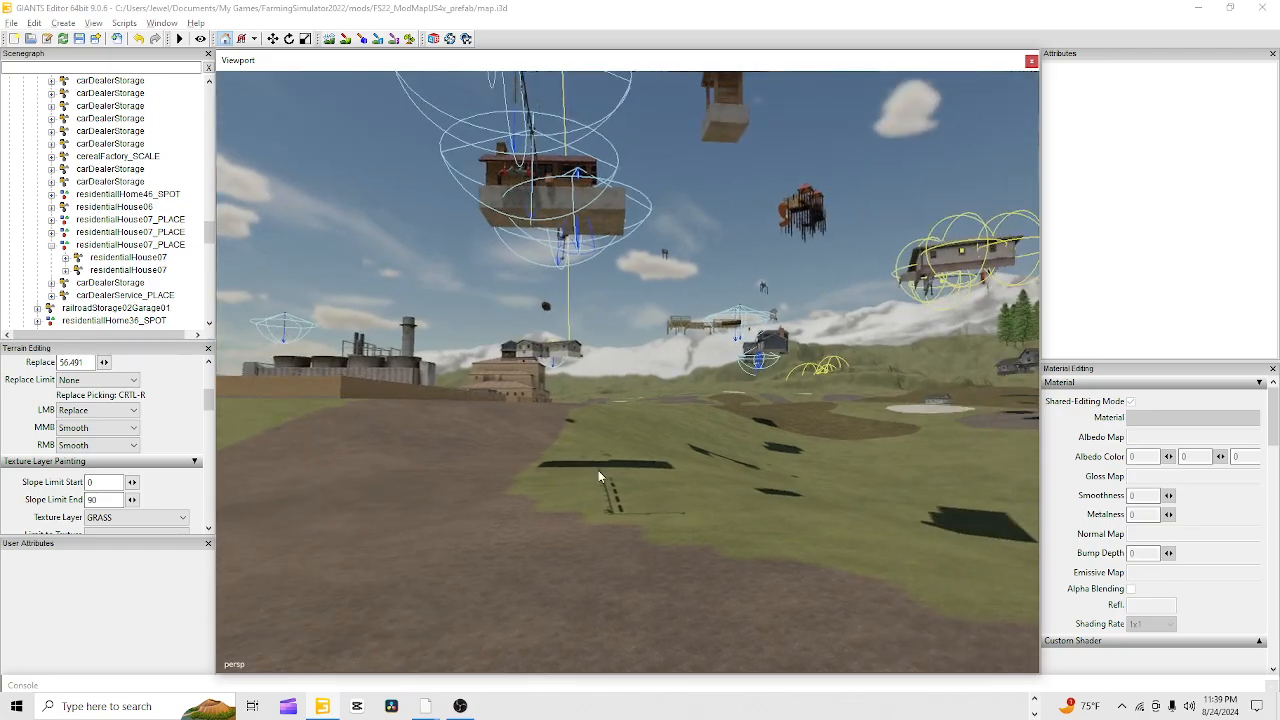
pyautogui.scroll(5, 598, 470)
pyautogui.keyDown('alt'); pyautogui.moveTo(700, 374); pyautogui.dragTo(528, 512); pyautogui.keyUp('alt')
pyautogui.scroll(-8, 620, 443)
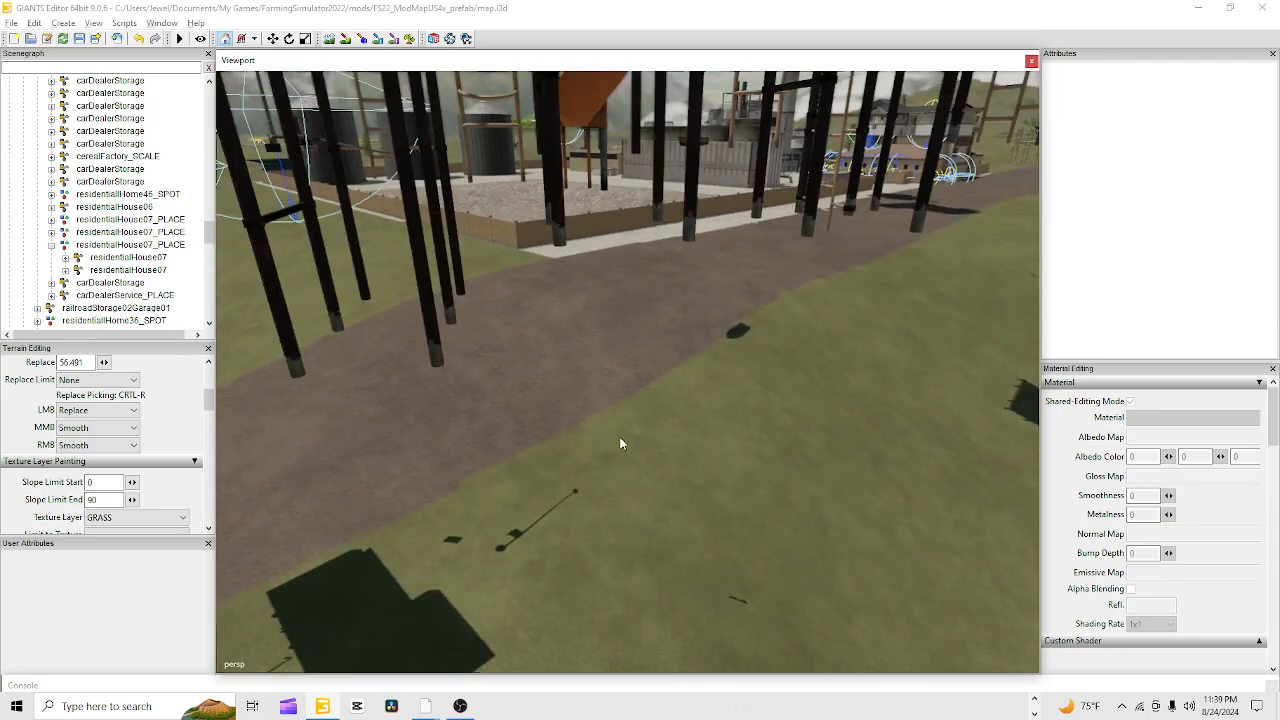
pyautogui.keyDown('alt'); pyautogui.moveTo(623, 491); pyautogui.dragTo(660, 412); pyautogui.keyUp('alt')
pyautogui.scroll(4, 659, 409)
pyautogui.keyDown('alt'); pyautogui.moveTo(346, 509); pyautogui.dragTo(635, 371); pyautogui.keyUp('alt')
pyautogui.scroll(4, 783, 496)
pyautogui.scroll(-8, 769, 448)
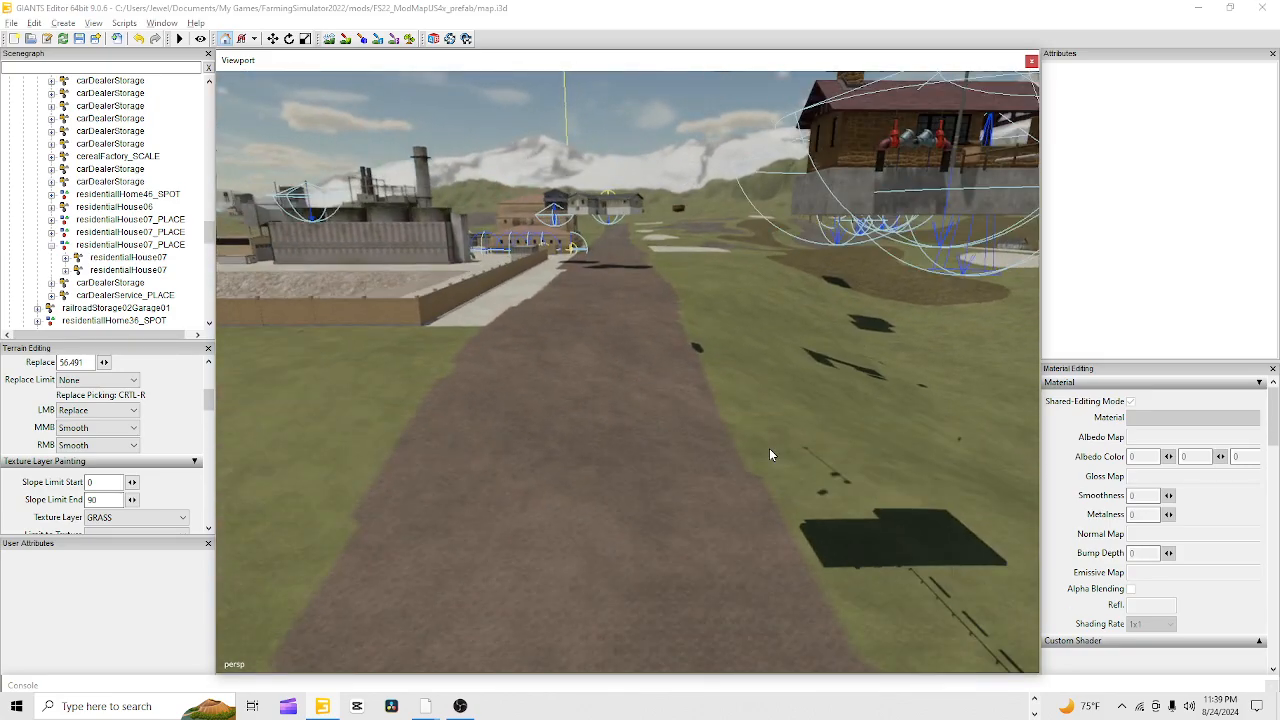
# Sample a terrain height of 63.263 and even out the dirt road and its grass shoulders beside the power plant
pyautogui.moveTo(704, 515)
pyautogui.keyDown('alt'); pyautogui.mouseDown()
pyautogui.moveTo(517, 290)
pyautogui.moveTo(551, 349)
pyautogui.moveTo(540, 298)
pyautogui.mouseUp(); pyautogui.keyUp('alt')
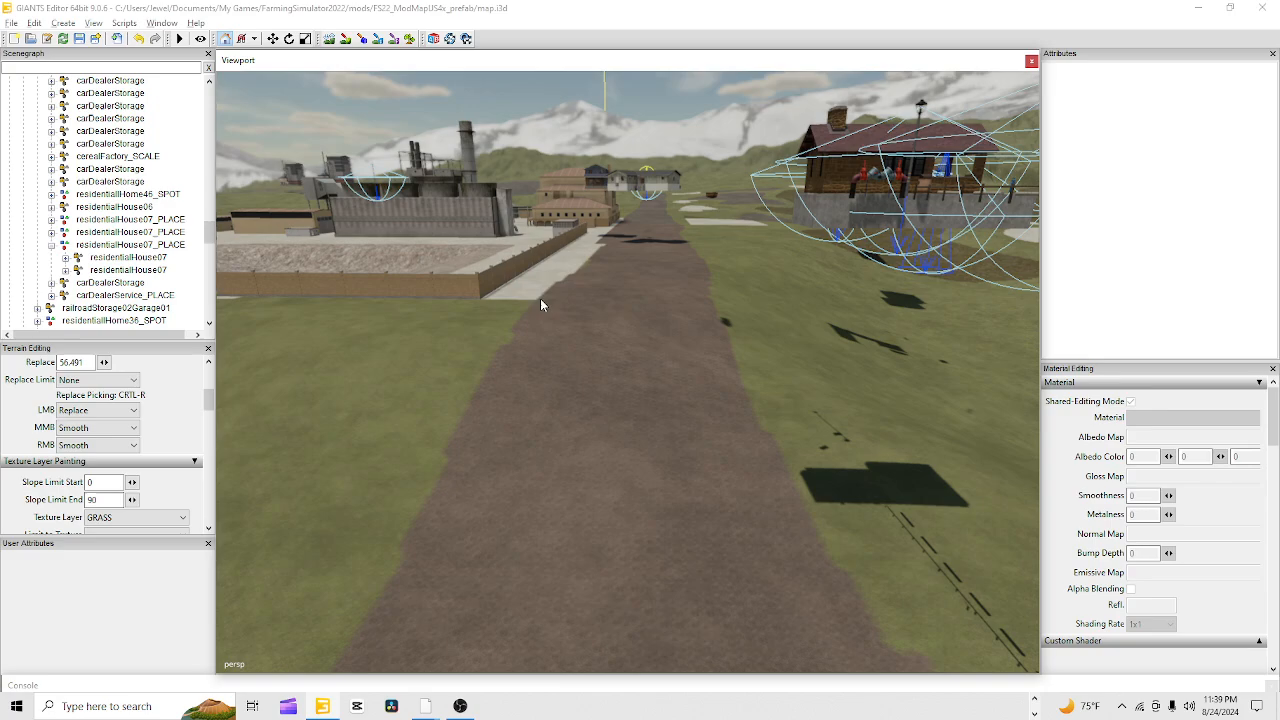
pyautogui.click(332, 36)
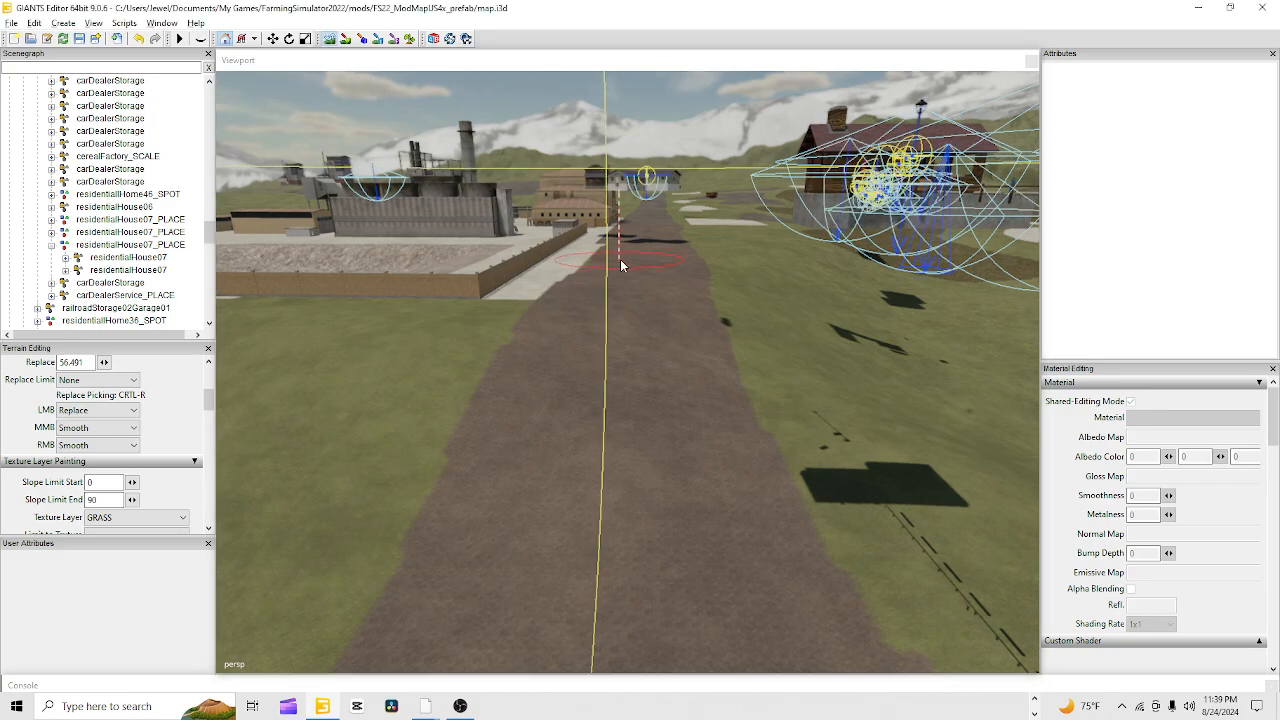
pyautogui.hotkey('ctrl', 'r')
pyautogui.moveTo(640, 248)
pyautogui.mouseDown()
pyautogui.moveTo(672, 263)
pyautogui.moveTo(666, 335)
pyautogui.moveTo(414, 343)
pyautogui.moveTo(491, 366)
pyautogui.moveTo(749, 360)
pyautogui.moveTo(767, 416)
pyautogui.moveTo(338, 428)
pyautogui.moveTo(340, 345)
pyautogui.moveTo(308, 332)
pyautogui.mouseUp()
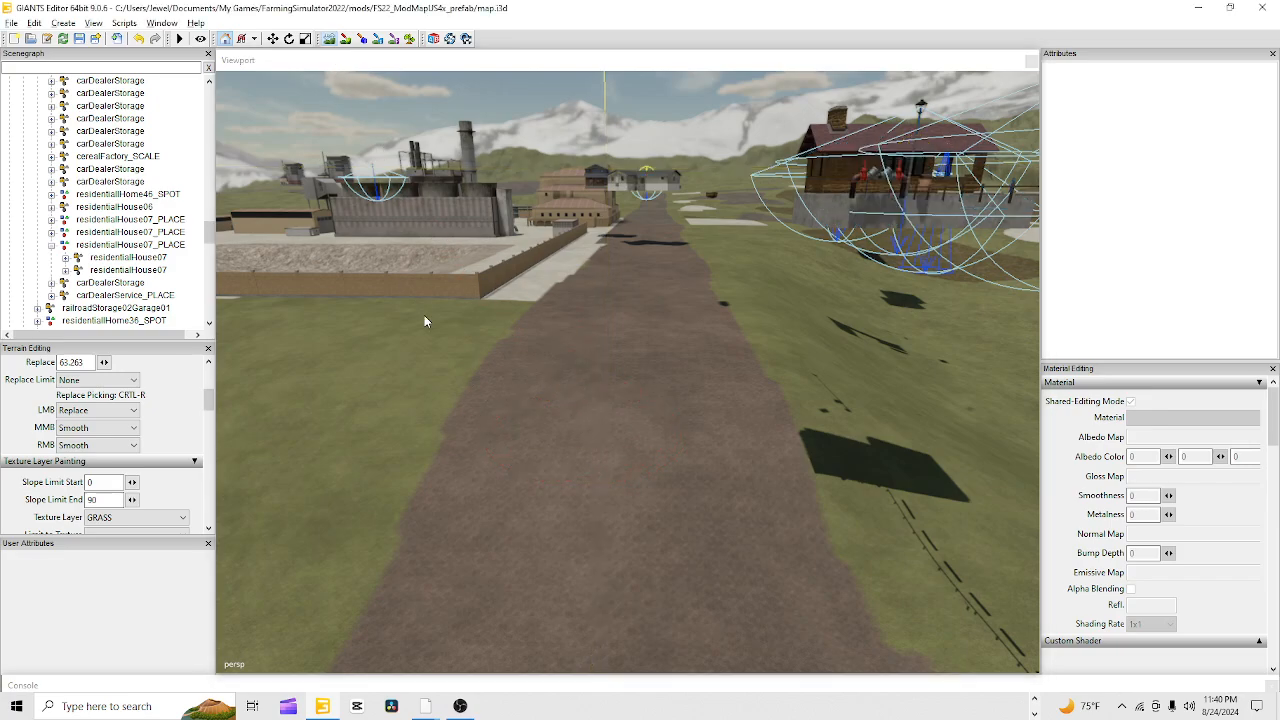
# Reshape the terrain across the dirt road's narrow stretch between the house shadows and the pond
pyautogui.keyDown('alt'); pyautogui.moveTo(484, 399); pyautogui.dragTo(682, 57, button='right'); pyautogui.keyUp('alt')
pyautogui.keyDown('alt'); pyautogui.moveTo(604, 190); pyautogui.dragTo(610, 262); pyautogui.keyUp('alt')
pyautogui.keyDown('alt'); pyautogui.moveTo(610, 262); pyautogui.dragTo(754, 145, button='right'); pyautogui.keyUp('alt')
pyautogui.keyDown('alt'); pyautogui.moveTo(755, 147); pyautogui.dragTo(202, 184); pyautogui.keyUp('alt')
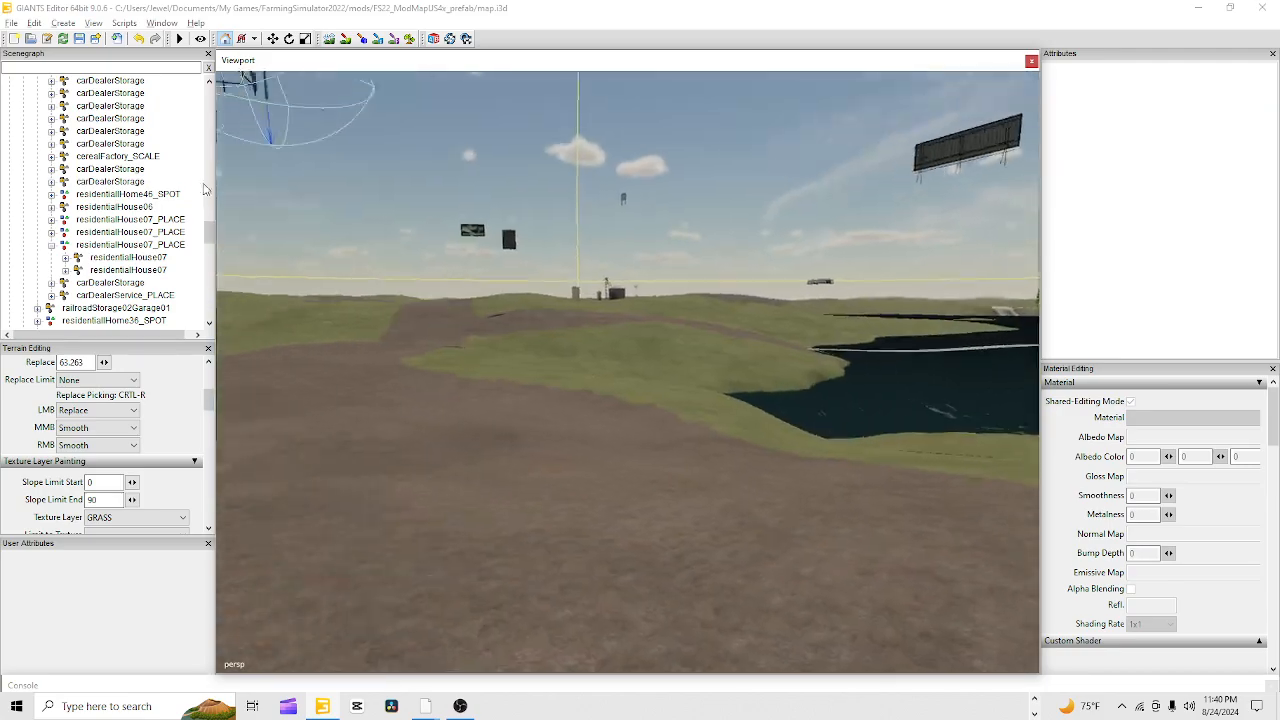
pyautogui.keyDown('alt'); pyautogui.moveTo(377, 287); pyautogui.dragTo(649, 283); pyautogui.keyUp('alt')
pyautogui.keyDown('alt'); pyautogui.moveTo(649, 283); pyautogui.dragTo(637, 343, button='right'); pyautogui.keyUp('alt')
pyautogui.keyDown('alt'); pyautogui.moveTo(637, 343); pyautogui.dragTo(519, 178); pyautogui.keyUp('alt')
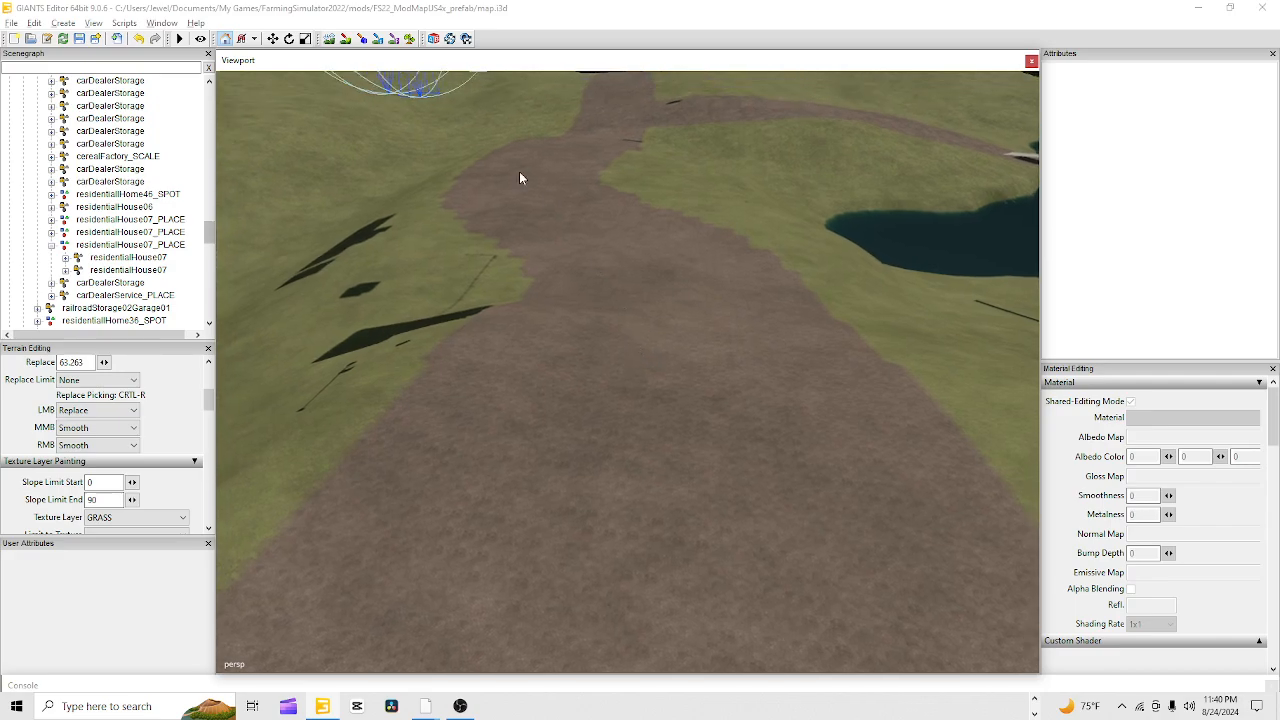
pyautogui.click(329, 38)
pyautogui.moveTo(510, 297)
pyautogui.mouseDown()
pyautogui.moveTo(500, 318)
pyautogui.moveTo(564, 299)
pyautogui.moveTo(643, 320)
pyautogui.mouseUp()
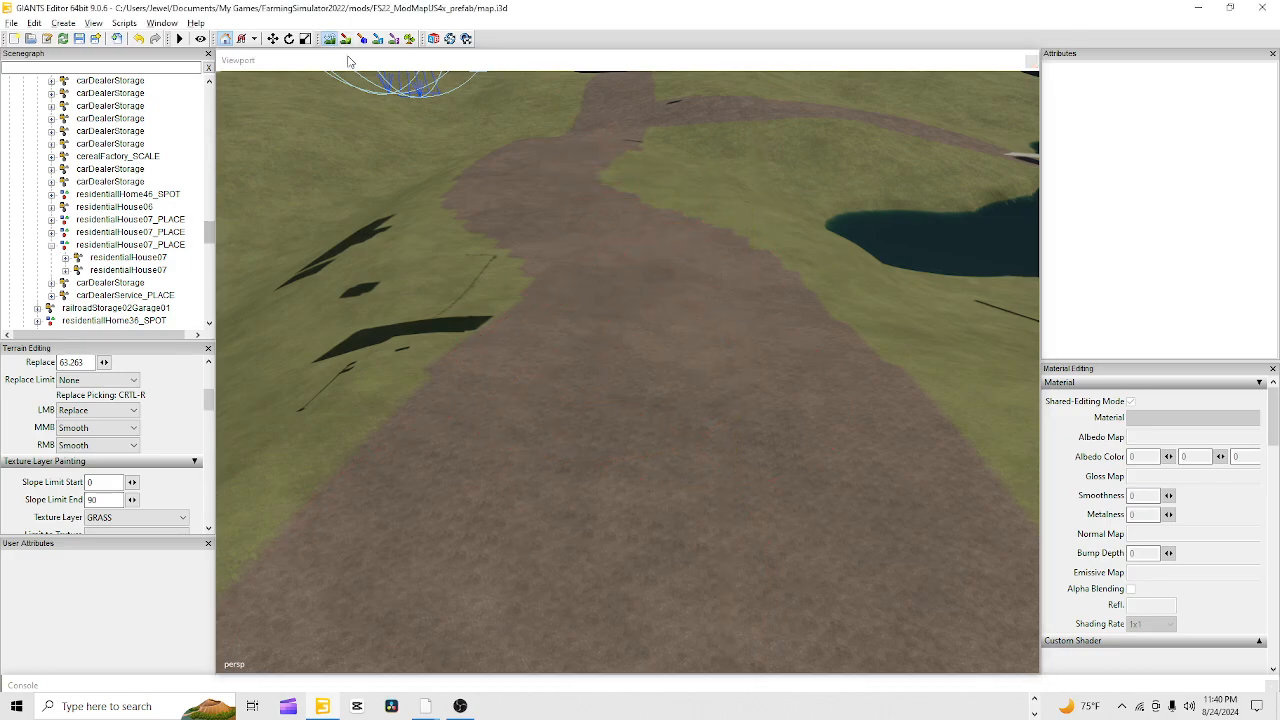
# Check the dirt road's surface at ground level toward the junction for remaining bumps and dips
pyautogui.scroll(5, 603, 229)
pyautogui.keyDown('alt'); pyautogui.moveTo(742, 300); pyautogui.dragTo(746, 98); pyautogui.keyUp('alt')
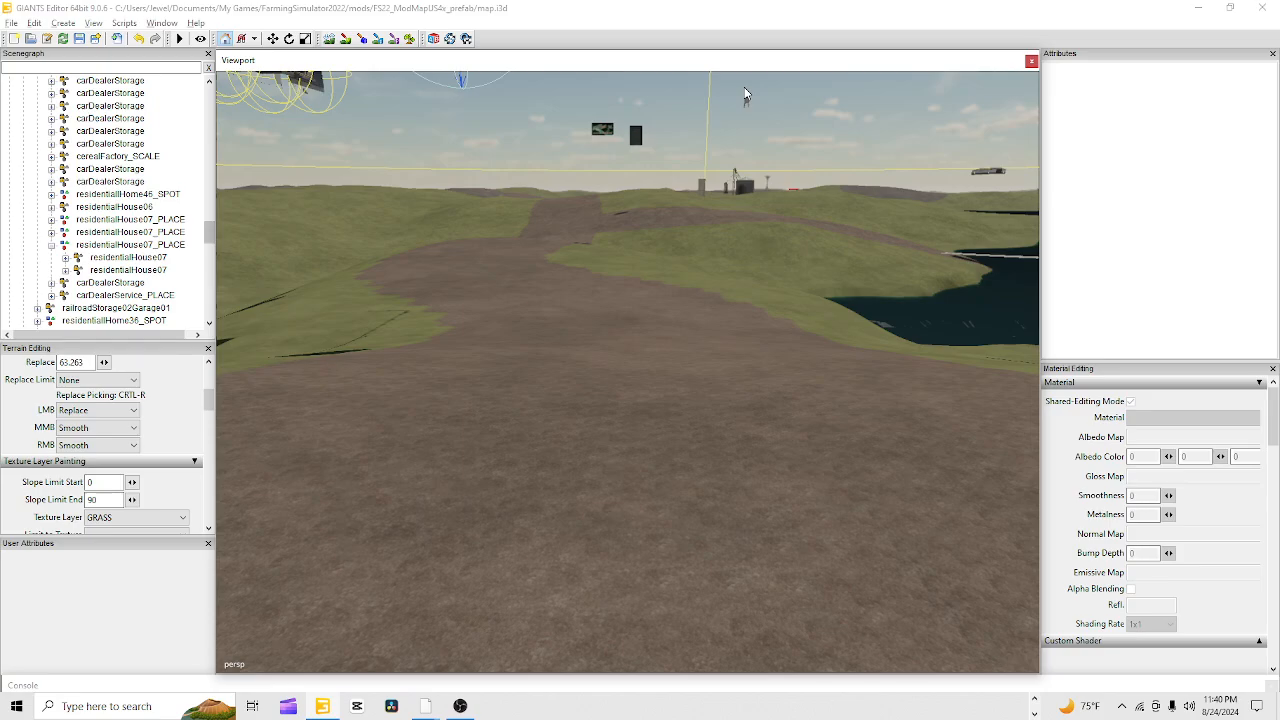
pyautogui.scroll(3, 737, 265)
pyautogui.keyDown('alt'); pyautogui.moveTo(775, 298); pyautogui.dragTo(784, 242); pyautogui.keyUp('alt')
pyautogui.scroll(5, 849, 200)
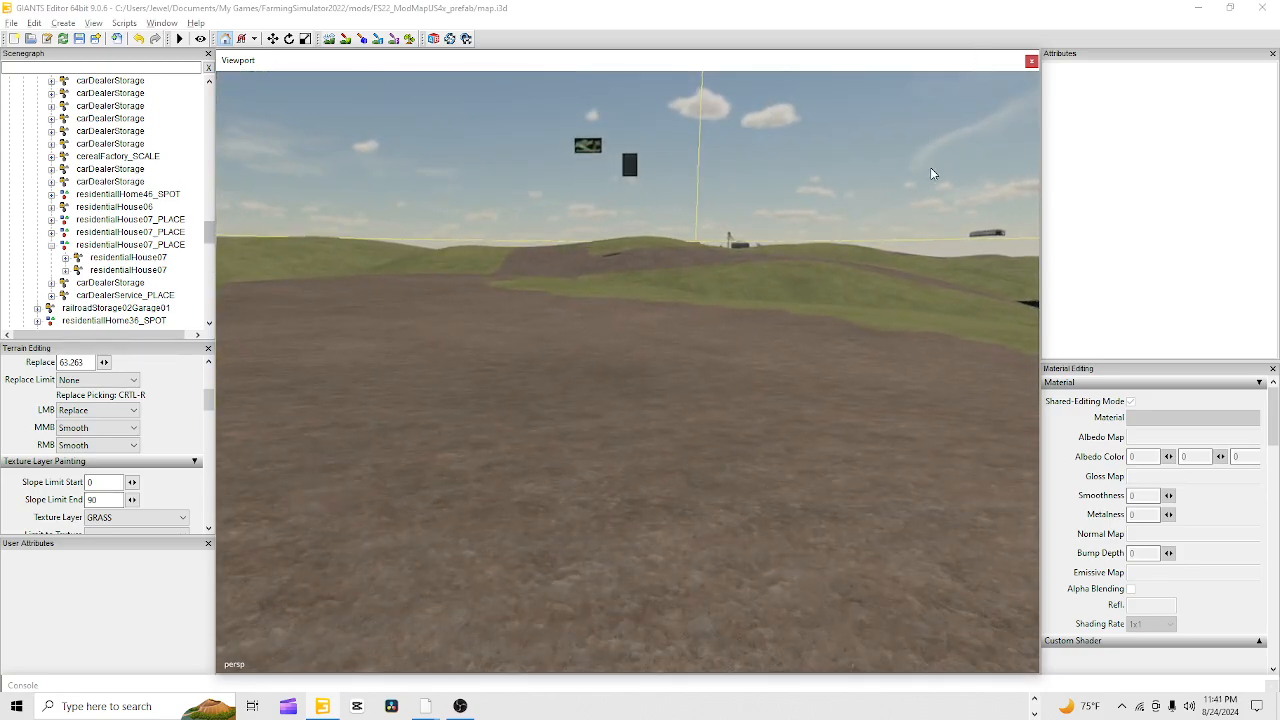
pyautogui.keyDown('alt'); pyautogui.moveTo(890, 258); pyautogui.dragTo(742, 220); pyautogui.keyUp('alt')
pyautogui.scroll(4, 990, 214)
pyautogui.keyDown('alt'); pyautogui.moveTo(718, 446); pyautogui.dragTo(781, 391); pyautogui.keyUp('alt')
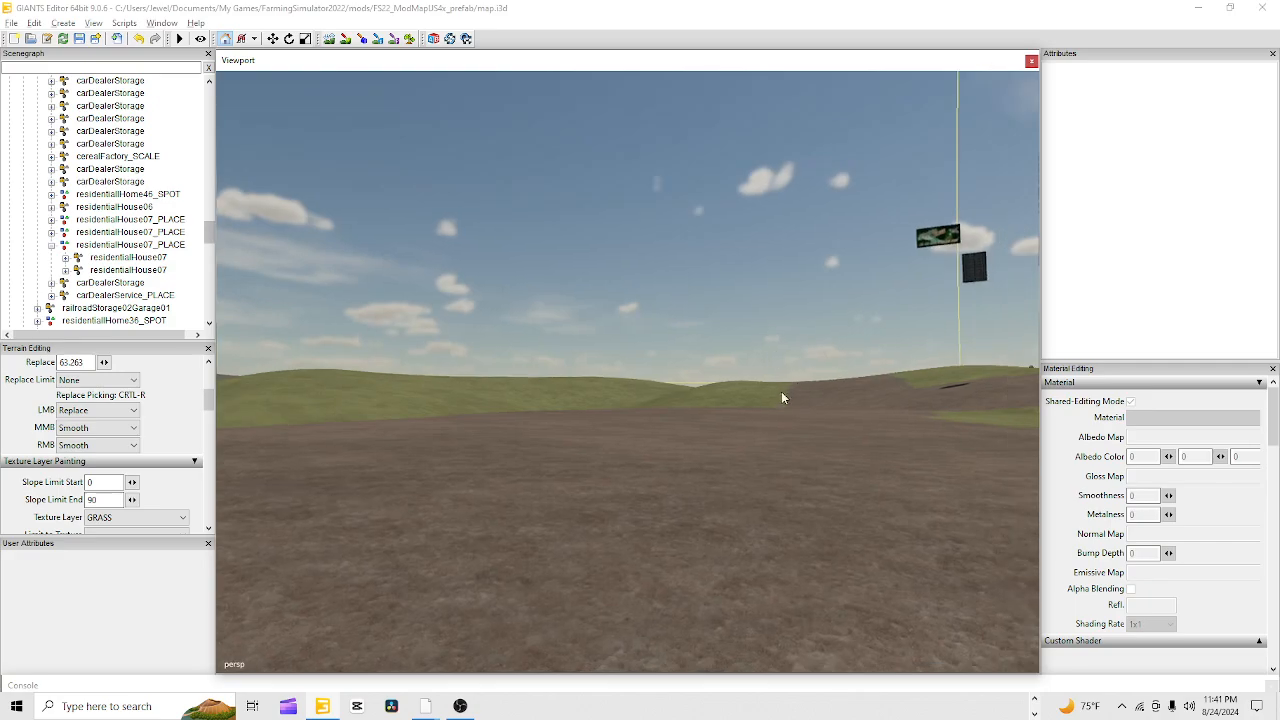
pyautogui.scroll(3, 730, 401)
pyautogui.keyDown('alt'); pyautogui.moveTo(630, 411); pyautogui.dragTo(732, 405); pyautogui.keyUp('alt')
pyautogui.scroll(3, 726, 402)
pyautogui.keyDown('alt'); pyautogui.moveTo(640, 412); pyautogui.dragTo(709, 426); pyautogui.keyUp('alt')
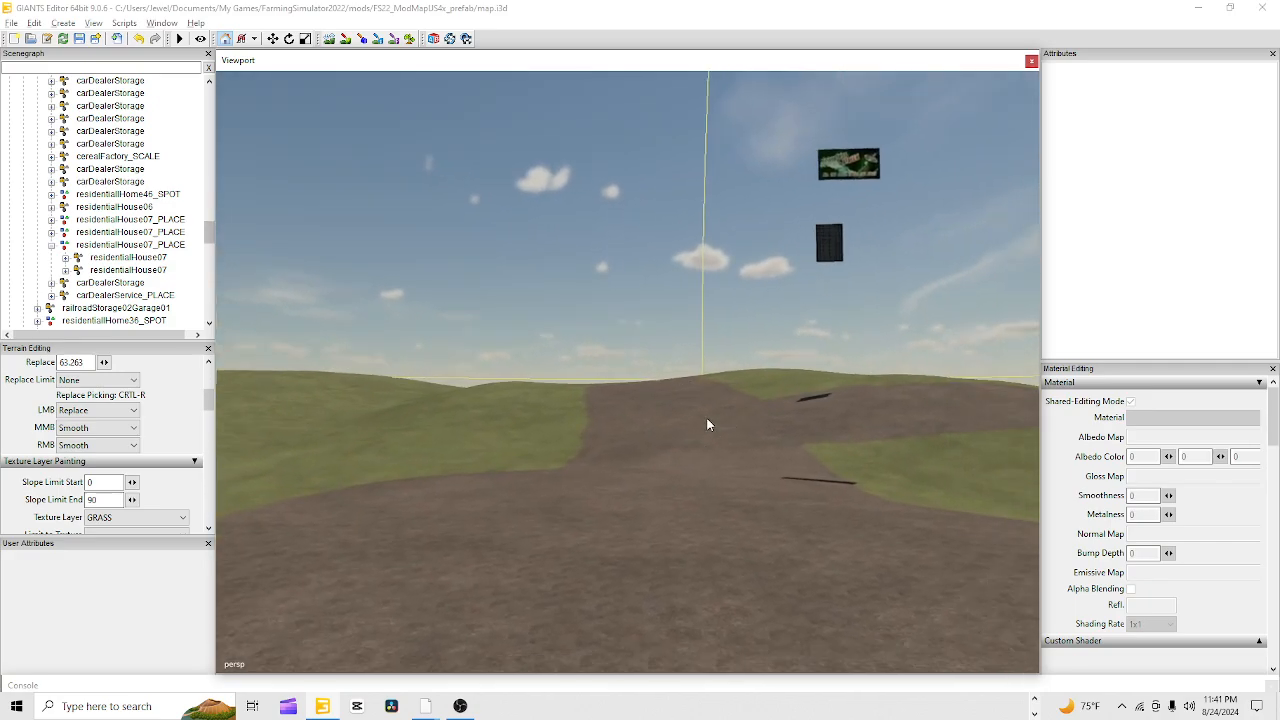
# Sample a road height of 56.62 and level the dirt road leading into the junction with the Replace brush
pyautogui.scroll(3, 709, 426)
pyautogui.keyDown('alt'); pyautogui.moveTo(805, 262); pyautogui.dragTo(868, 318); pyautogui.keyUp('alt')
pyautogui.scroll(-2, 868, 318)
pyautogui.keyDown('alt'); pyautogui.moveTo(640, 460); pyautogui.dragTo(714, 509); pyautogui.keyUp('alt')
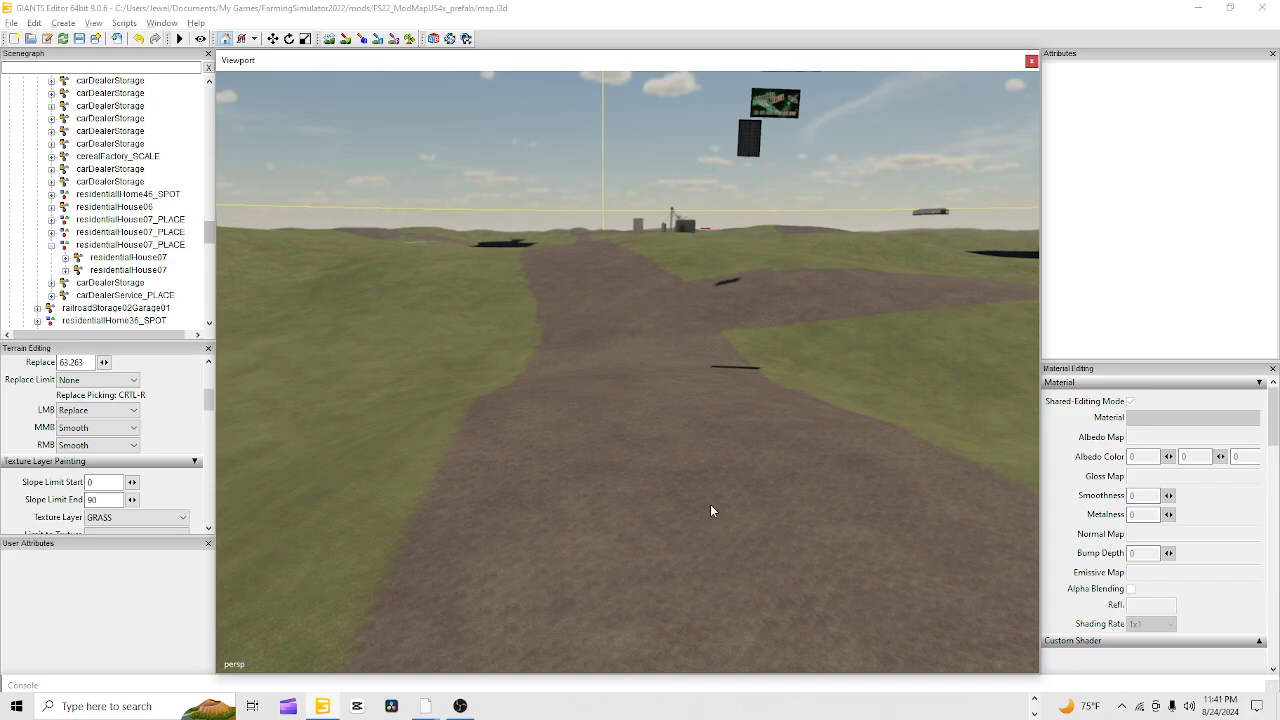
pyautogui.scroll(3, 751, 426)
pyautogui.keyDown('alt'); pyautogui.moveTo(749, 425); pyautogui.dragTo(729, 484); pyautogui.keyUp('alt')
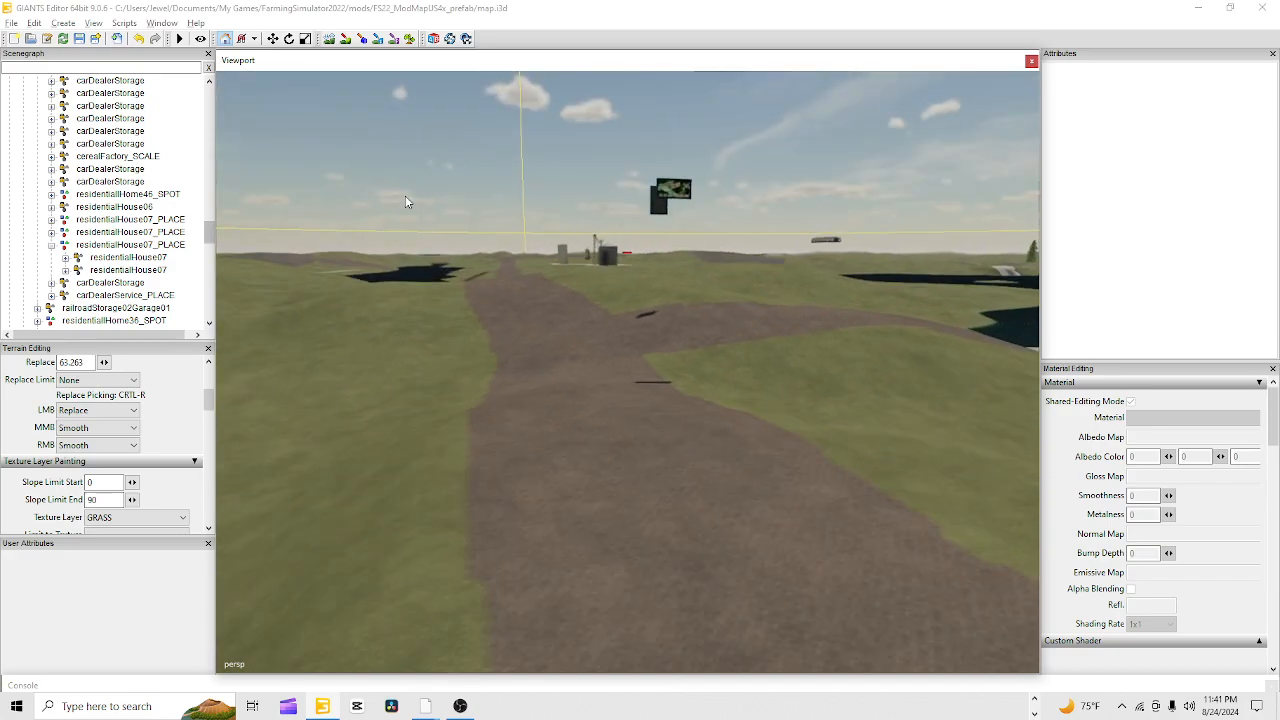
pyautogui.click(329, 38)
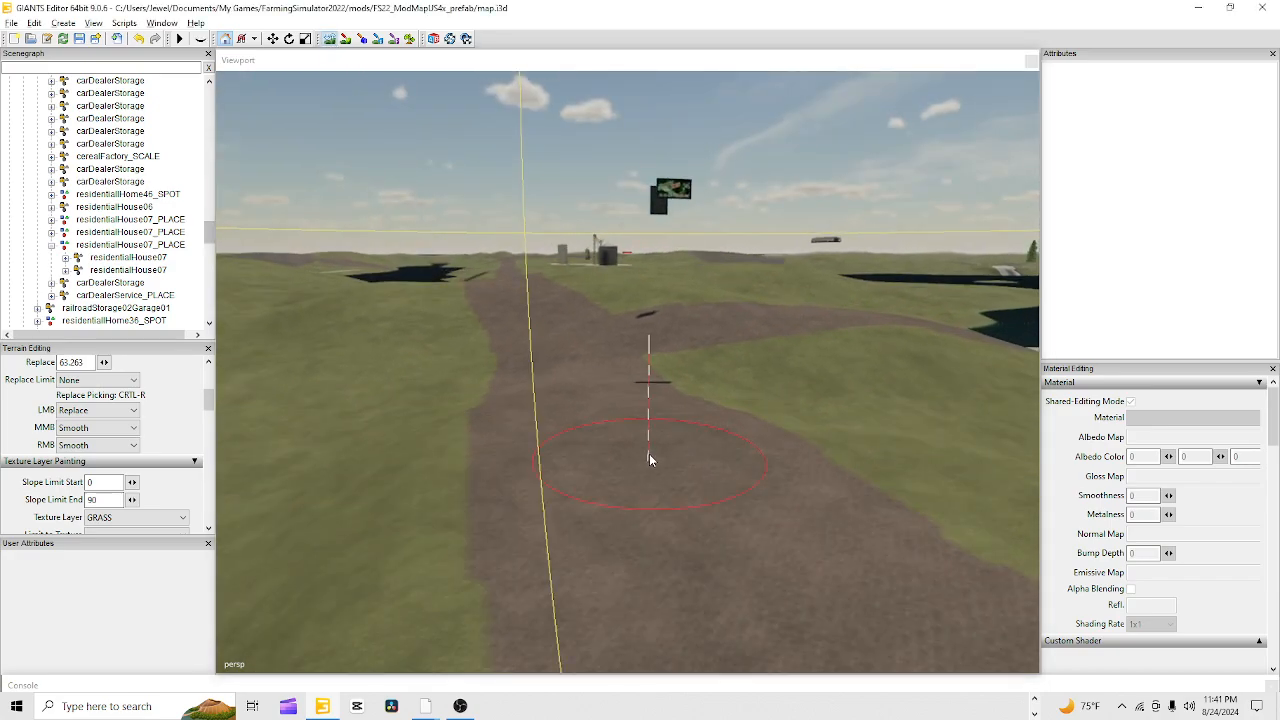
pyautogui.hotkey('ctrl', 'r')
pyautogui.moveTo(649, 454)
pyautogui.mouseDown()
pyautogui.moveTo(628, 352)
pyautogui.moveTo(640, 351)
pyautogui.moveTo(540, 344)
pyautogui.moveTo(540, 377)
pyautogui.moveTo(511, 391)
pyautogui.moveTo(468, 335)
pyautogui.moveTo(509, 420)
pyautogui.moveTo(486, 443)
pyautogui.moveTo(481, 378)
pyautogui.mouseUp()
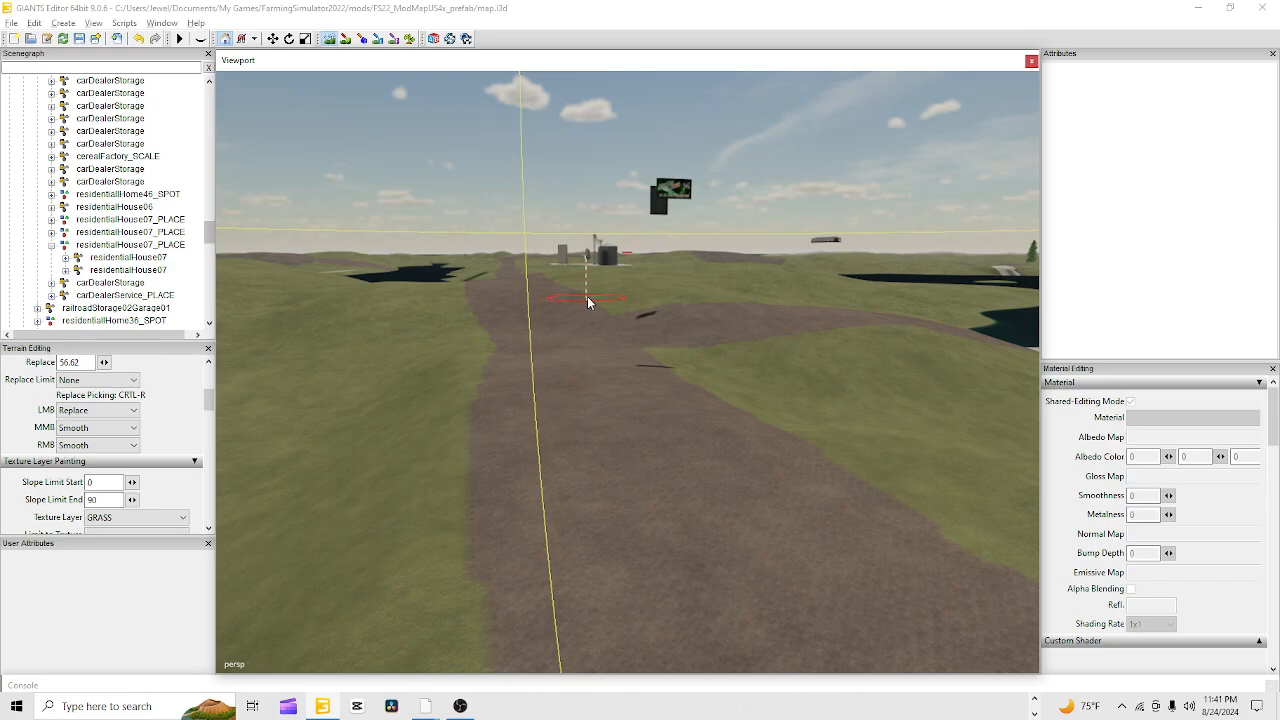
pyautogui.hotkey('ctrl', 'r')
pyautogui.moveTo(583, 296)
pyautogui.mouseDown()
pyautogui.moveTo(514, 300)
pyautogui.moveTo(494, 286)
pyautogui.mouseUp()
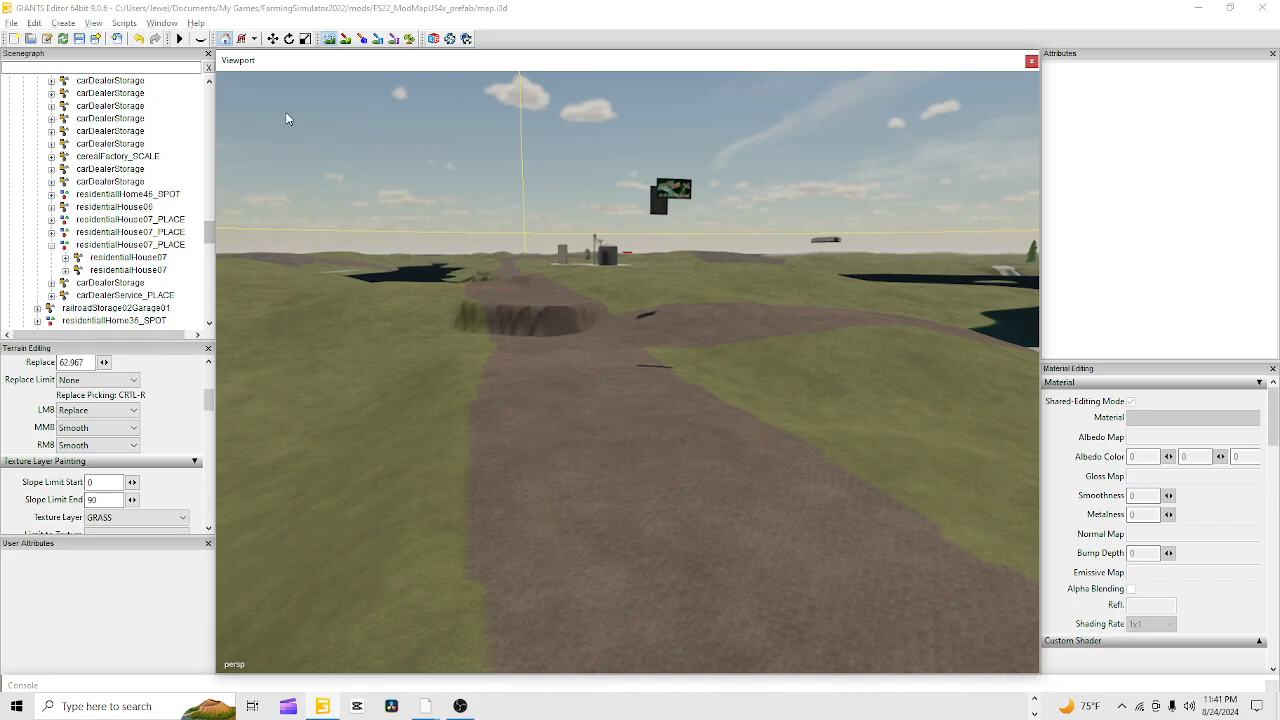
pyautogui.click(139, 39)
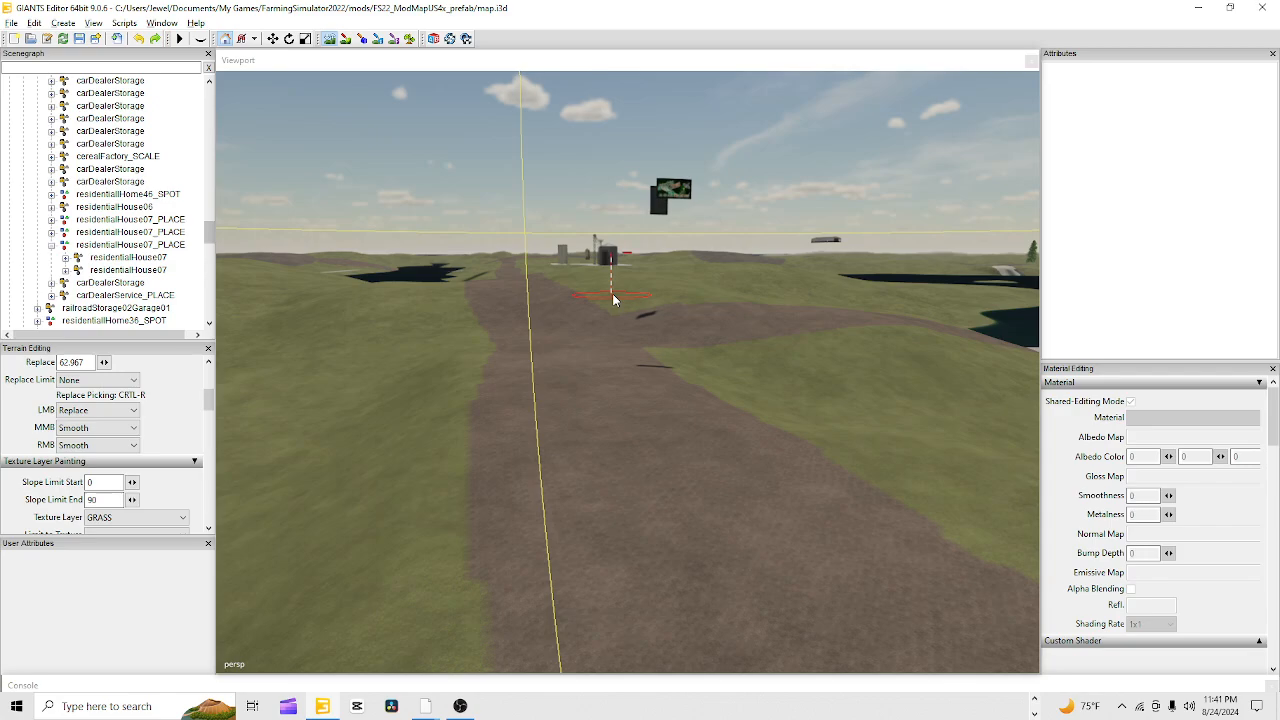
# Sample a terrain height of 63.376, raise the dirt road and grass shoulders at the fork with Replace, and smooth the steep edges
pyautogui.hotkey('ctrl', 'r')
pyautogui.moveTo(600, 304)
pyautogui.mouseDown()
pyautogui.moveTo(580, 315)
pyautogui.moveTo(527, 306)
pyautogui.moveTo(515, 320)
pyautogui.moveTo(474, 295)
pyautogui.moveTo(475, 312)
pyautogui.moveTo(465, 307)
pyautogui.moveTo(659, 312)
pyautogui.mouseUp()
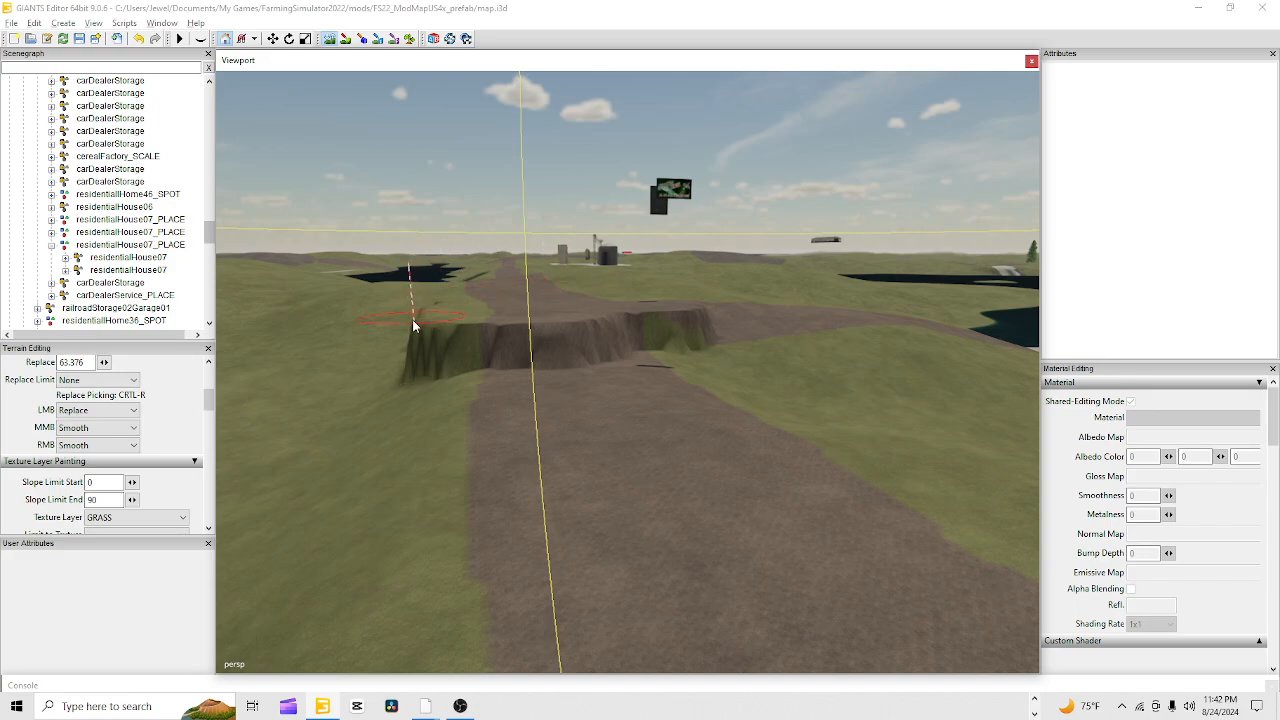
pyautogui.moveTo(414, 323)
pyautogui.mouseDown()
pyautogui.moveTo(417, 345)
pyautogui.moveTo(408, 332)
pyautogui.mouseUp()
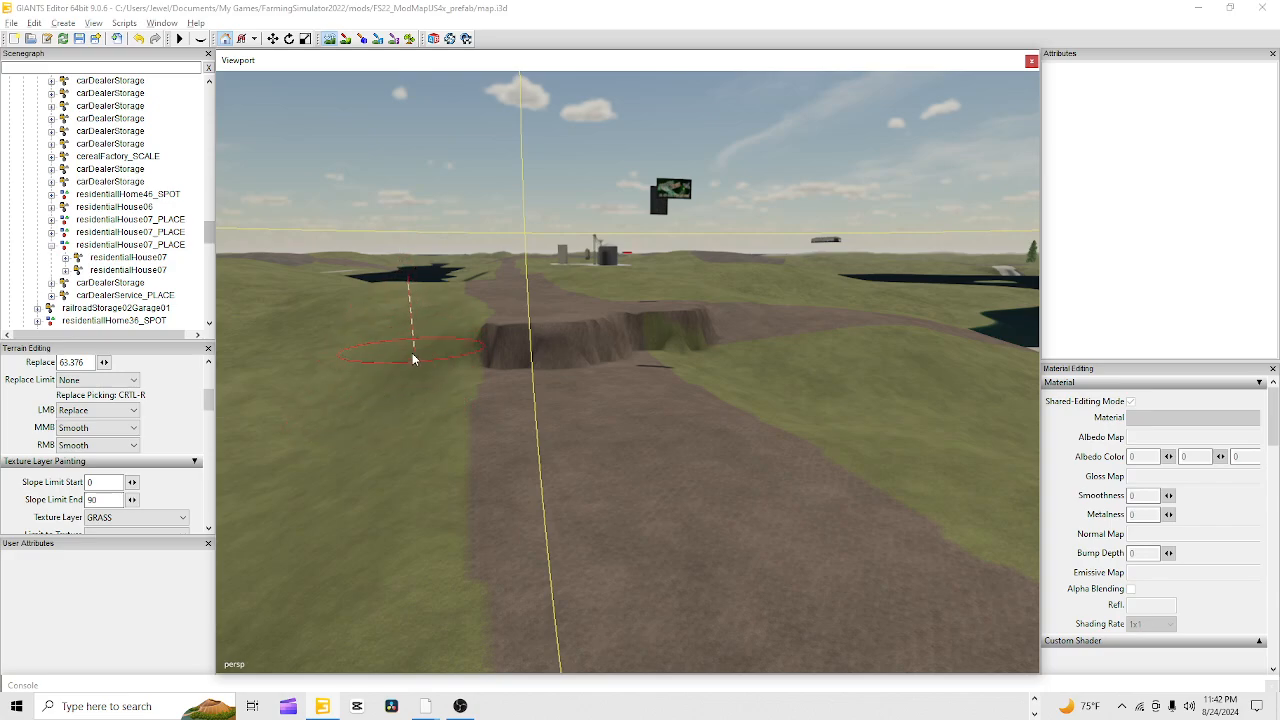
pyautogui.moveTo(419, 352)
pyautogui.mouseDown()
pyautogui.moveTo(731, 335)
pyautogui.moveTo(601, 348)
pyautogui.mouseUp()
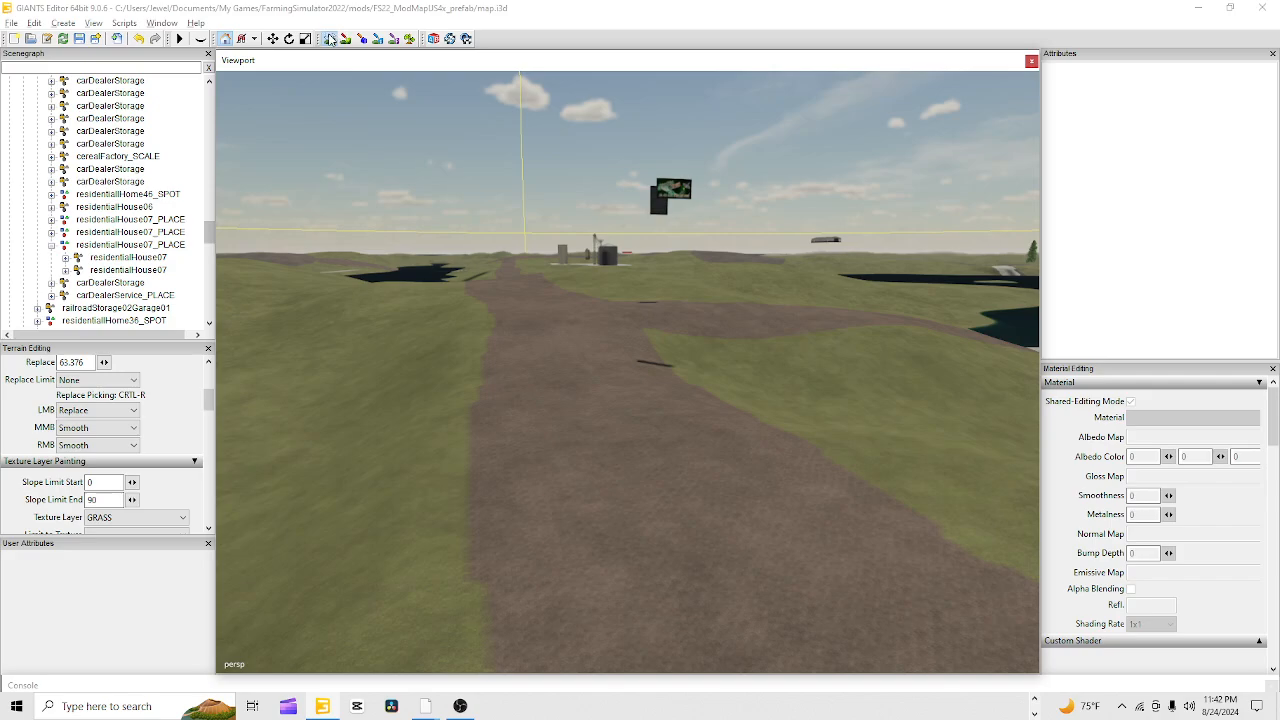
# Examine the dirt road and junction surface from ground level and above for remaining slopes and bumps
pyautogui.keyDown('alt'); pyautogui.moveTo(651, 566); pyautogui.dragTo(768, 130, button='right'); pyautogui.keyUp('alt')
pyautogui.keyDown('alt'); pyautogui.moveTo(646, 425); pyautogui.dragTo(564, 488); pyautogui.keyUp('alt')
pyautogui.keyDown('alt'); pyautogui.moveTo(565, 490); pyautogui.dragTo(667, 290, button='right'); pyautogui.keyUp('alt')
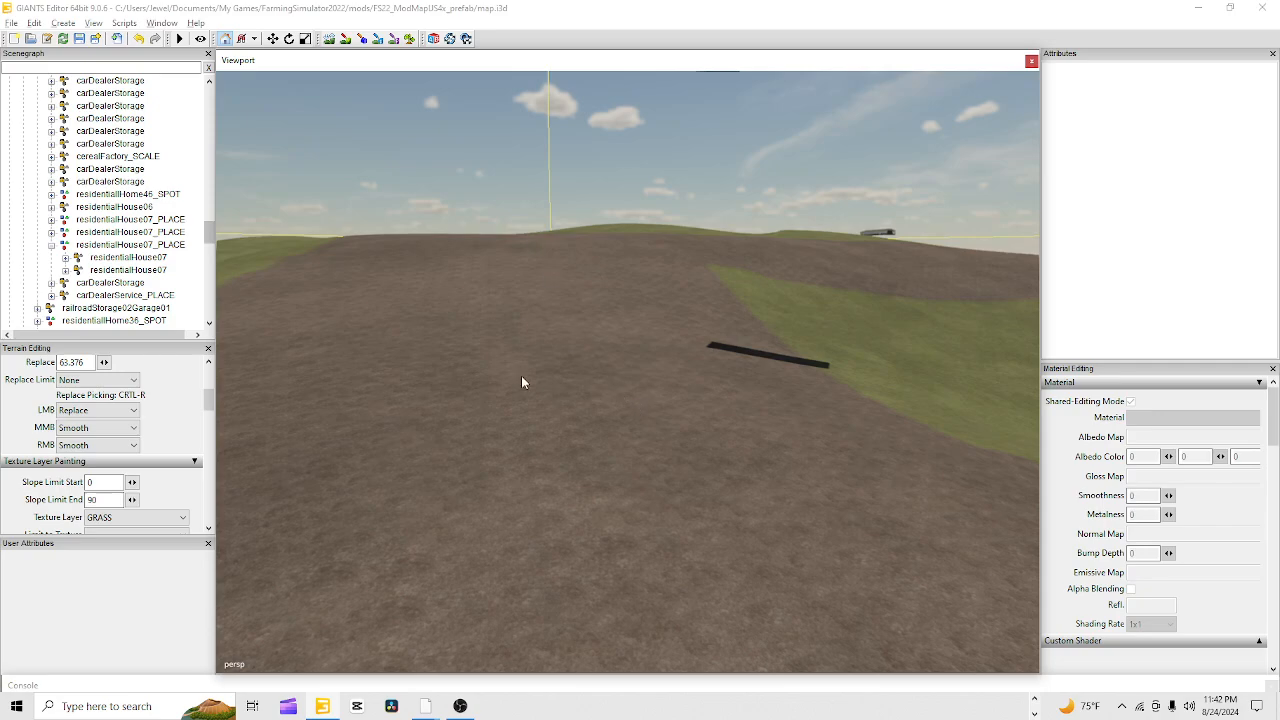
pyautogui.keyDown('alt'); pyautogui.moveTo(521, 382); pyautogui.dragTo(497, 306); pyautogui.keyUp('alt')
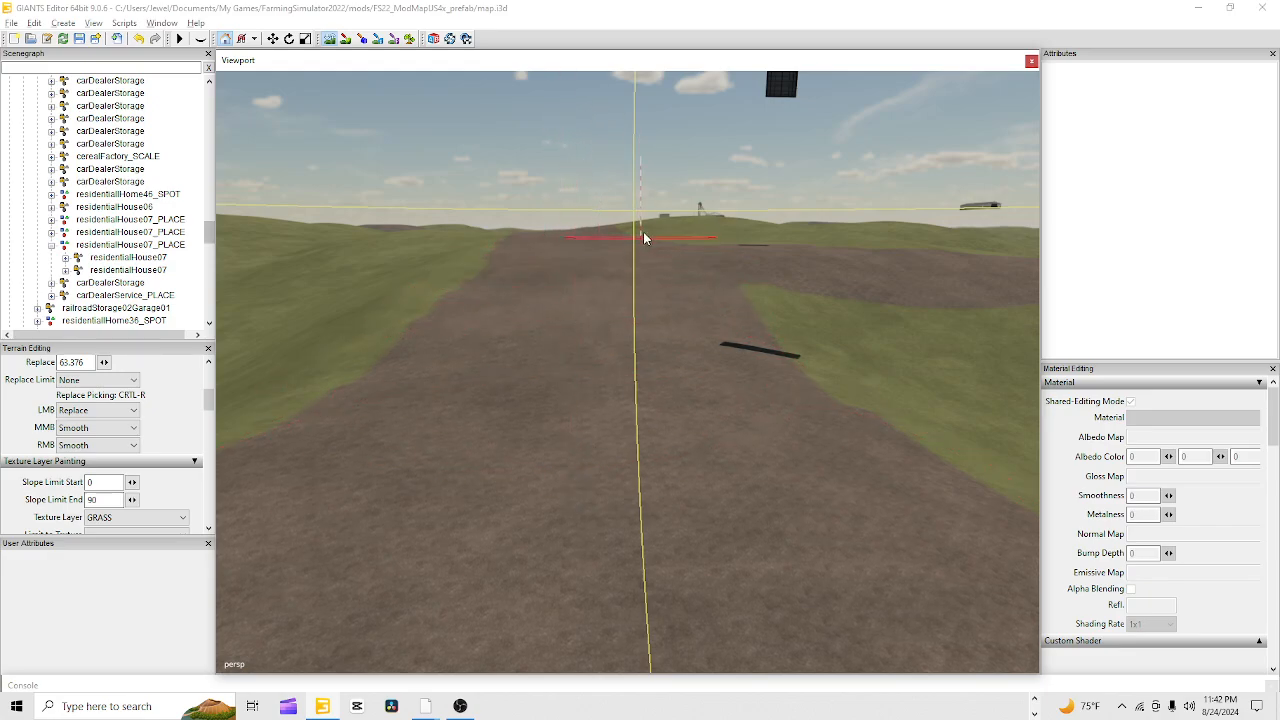
pyautogui.click(330, 41)
pyautogui.scroll(5, 512, 349)
pyautogui.keyDown('alt'); pyautogui.moveTo(634, 438); pyautogui.dragTo(600, 457); pyautogui.keyUp('alt')
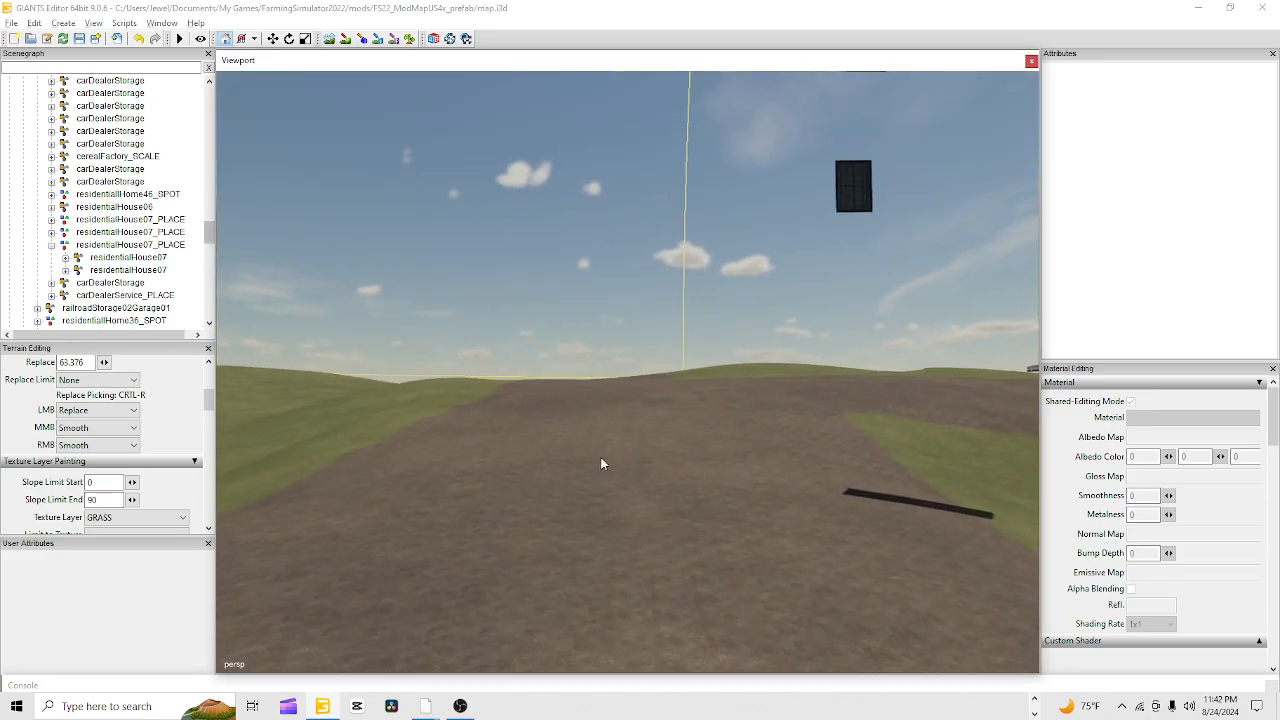
pyautogui.keyDown('alt'); pyautogui.moveTo(601, 458); pyautogui.dragTo(965, 290, button='right'); pyautogui.keyUp('alt')
pyautogui.keyDown('alt'); pyautogui.moveTo(478, 506); pyautogui.dragTo(603, 563); pyautogui.keyUp('alt')
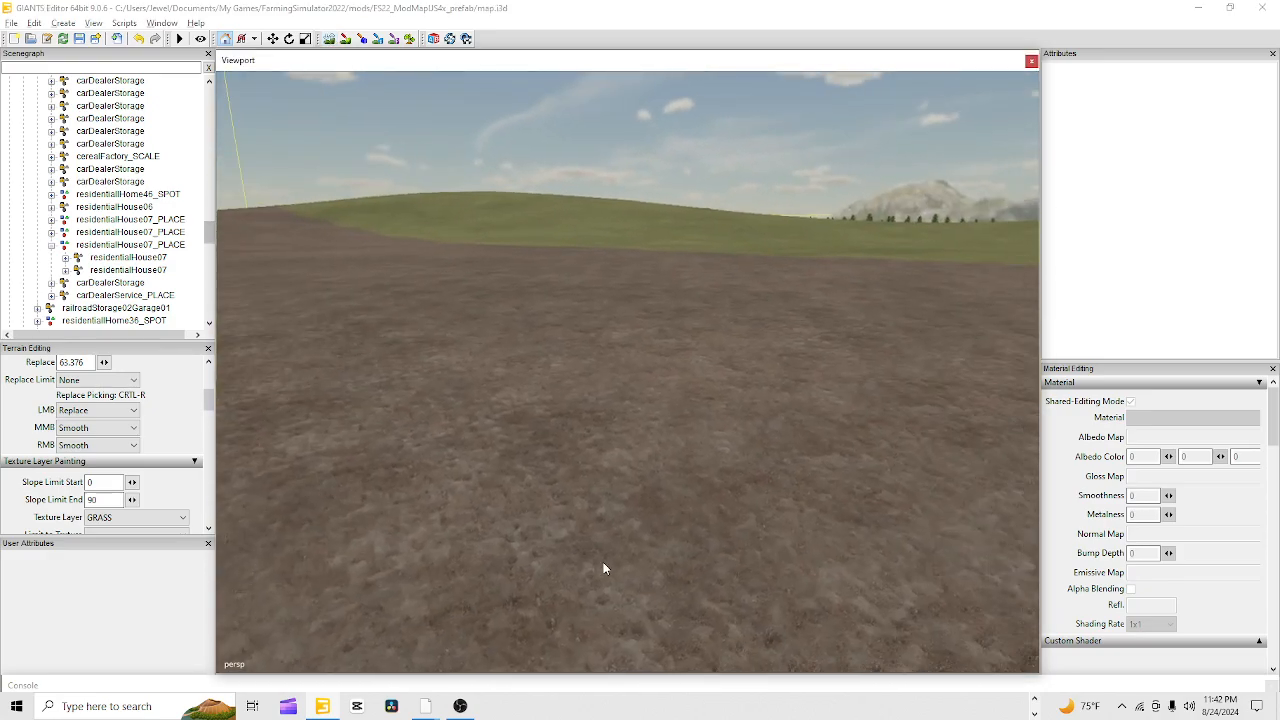
pyautogui.keyDown('alt'); pyautogui.moveTo(573, 409); pyautogui.dragTo(751, 459); pyautogui.keyUp('alt')
pyautogui.keyDown('alt'); pyautogui.moveTo(751, 459); pyautogui.dragTo(645, 532, button='right'); pyautogui.keyUp('alt')
pyautogui.keyDown('alt'); pyautogui.moveTo(645, 532); pyautogui.dragTo(768, 432); pyautogui.keyUp('alt')
pyautogui.keyDown('alt'); pyautogui.moveTo(607, 390); pyautogui.dragTo(730, 291, button='right'); pyautogui.keyUp('alt')
pyautogui.keyDown('alt'); pyautogui.moveTo(730, 291); pyautogui.dragTo(629, 279); pyautogui.keyUp('alt')
pyautogui.keyDown('alt'); pyautogui.moveTo(629, 279); pyautogui.dragTo(641, 416, button='right'); pyautogui.keyUp('alt')
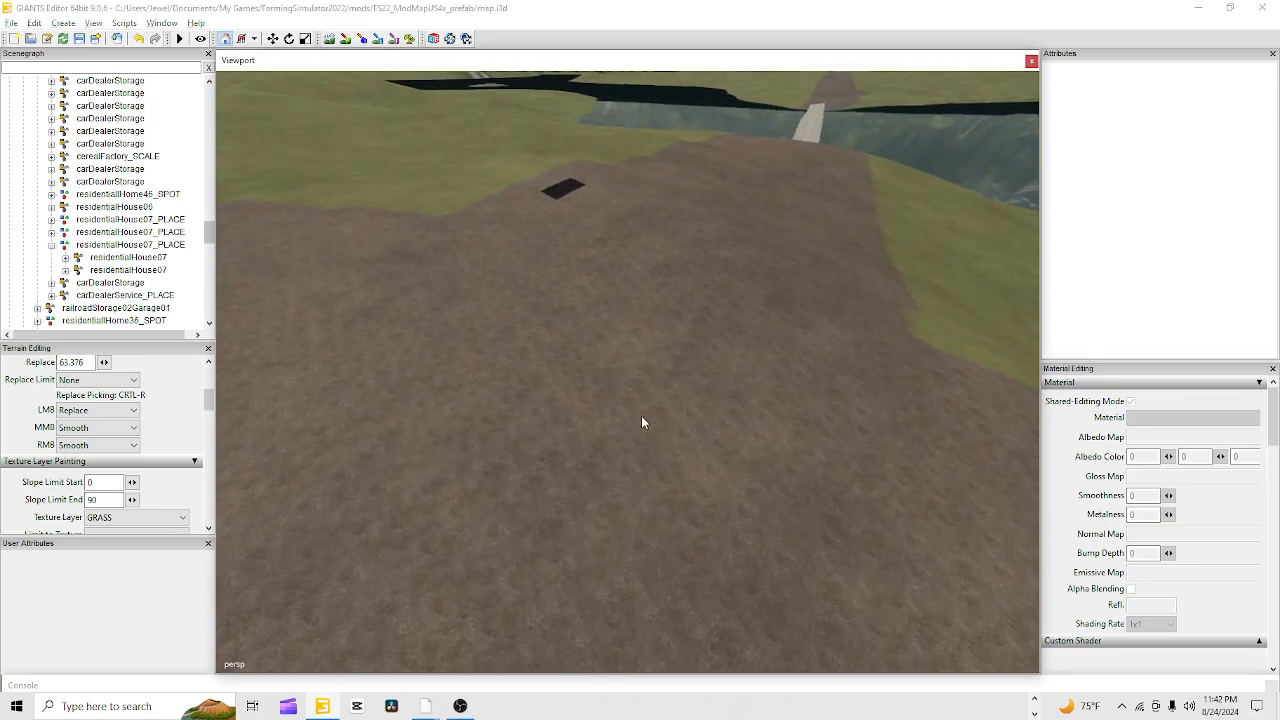
pyautogui.keyDown('alt'); pyautogui.moveTo(641, 416); pyautogui.dragTo(704, 425); pyautogui.keyUp('alt')
pyautogui.keyDown('alt'); pyautogui.moveTo(704, 425); pyautogui.dragTo(635, 558, button='right'); pyautogui.keyUp('alt')
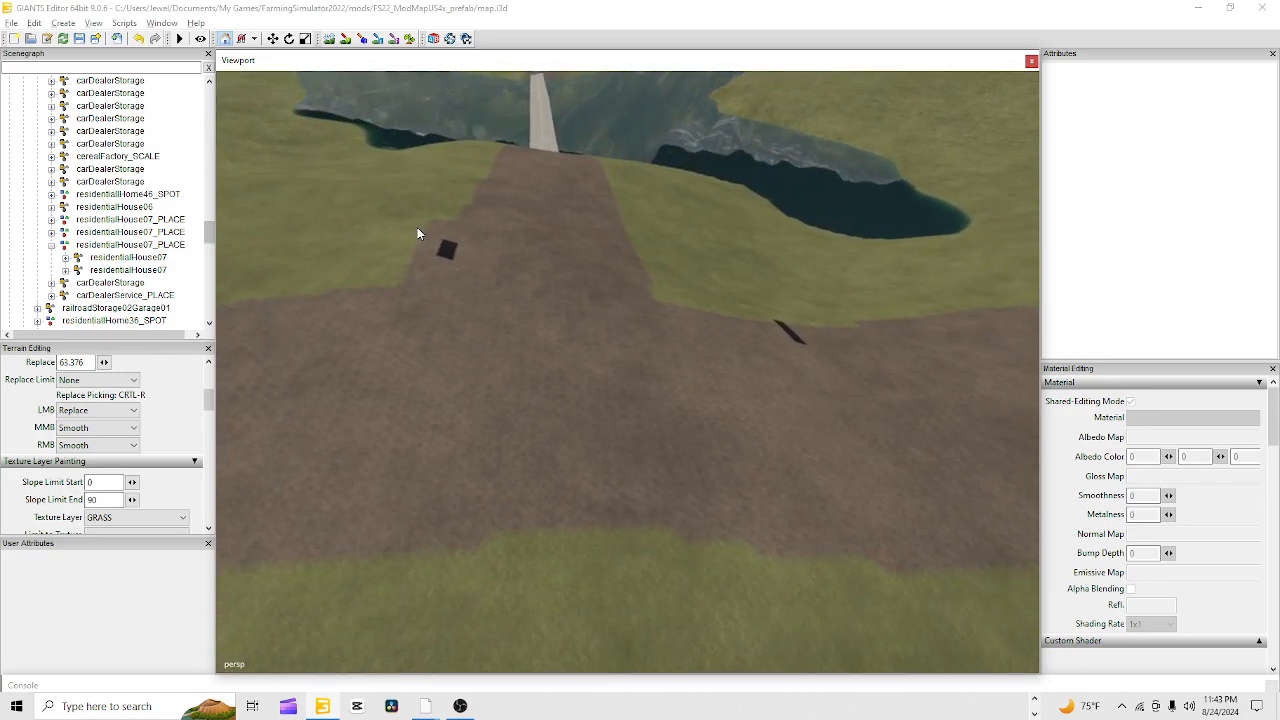
# Sample a height of 63.28, level the dirt junction above the bridge approach with Replace, and smooth its raised edges
pyautogui.click(332, 40)
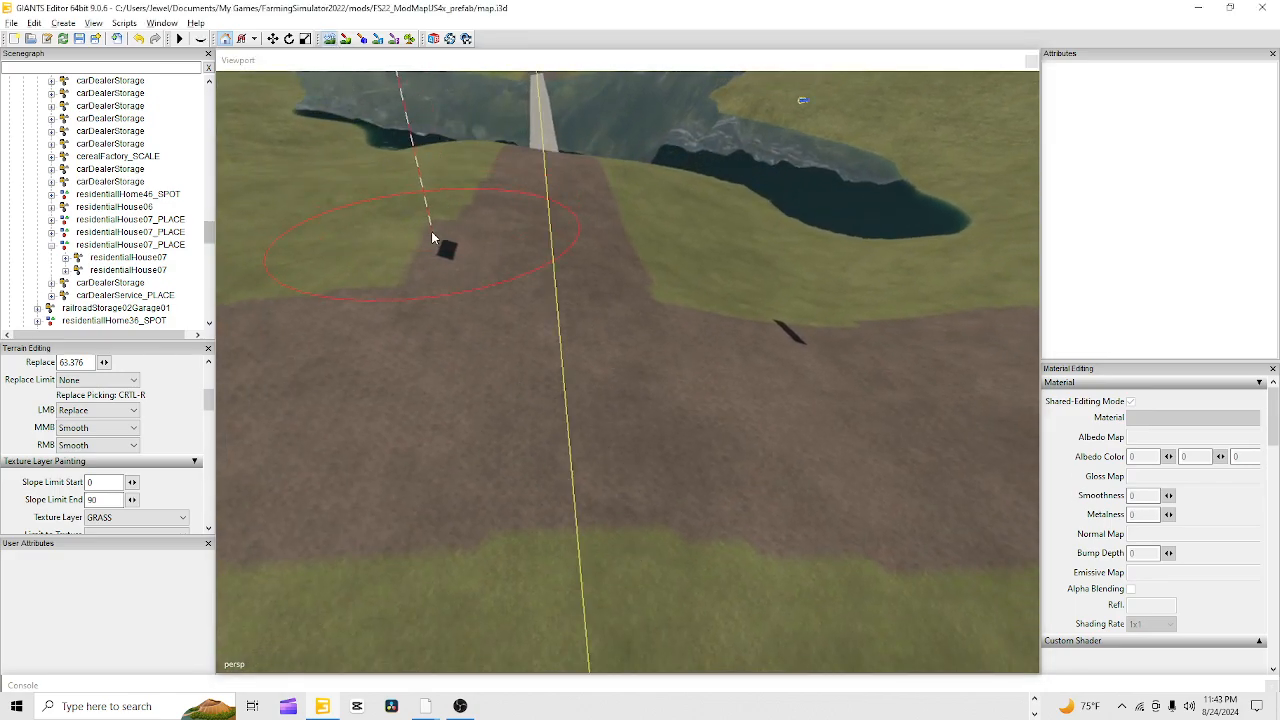
pyautogui.hotkey('ctrl', 'r')
pyautogui.moveTo(447, 230)
pyautogui.mouseDown()
pyautogui.moveTo(617, 243)
pyautogui.moveTo(683, 366)
pyautogui.moveTo(676, 349)
pyautogui.mouseUp()
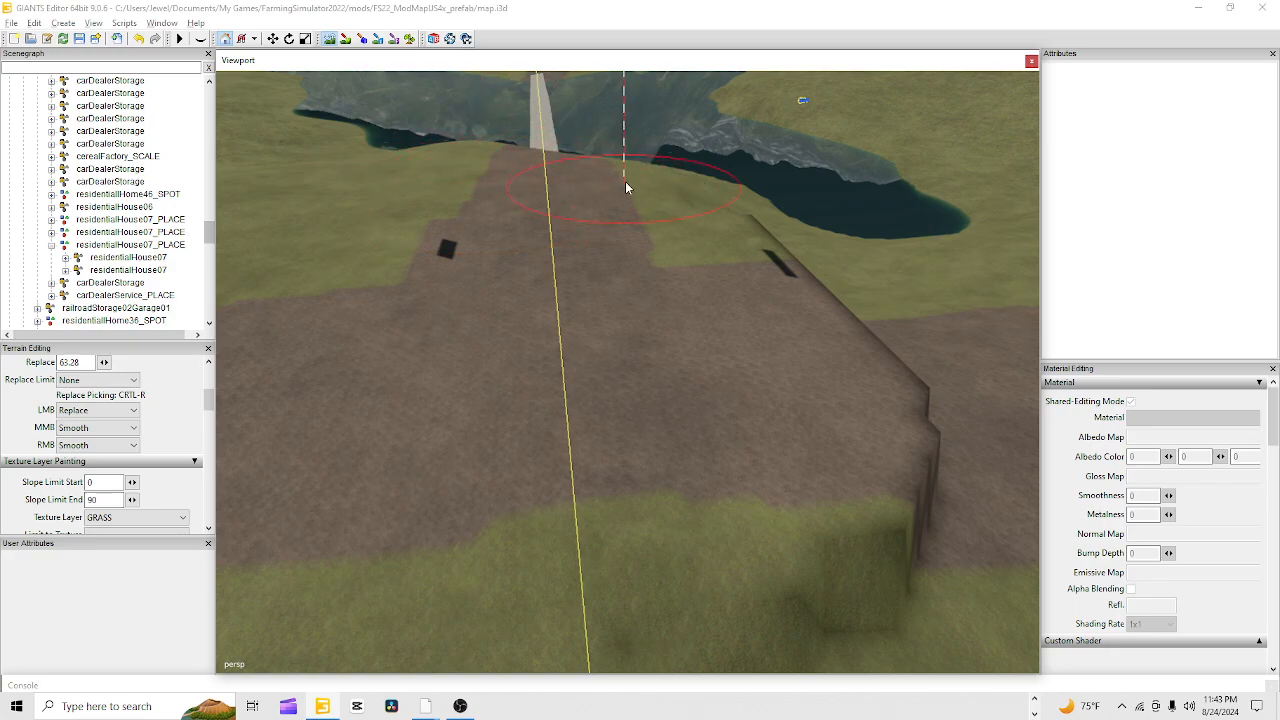
pyautogui.moveTo(625, 187)
pyautogui.mouseDown()
pyautogui.moveTo(780, 229)
pyautogui.moveTo(727, 200)
pyautogui.mouseUp()
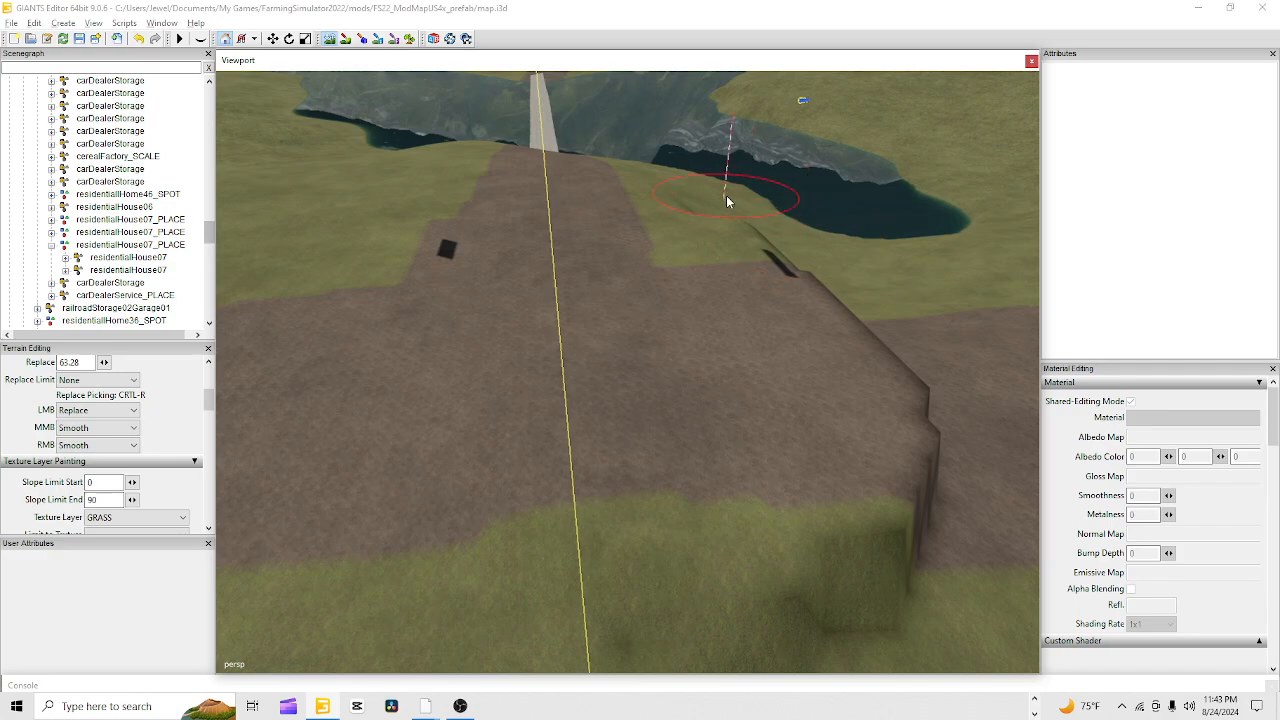
pyautogui.moveTo(727, 196)
pyautogui.mouseDown(button='right')
pyautogui.moveTo(746, 247)
pyautogui.moveTo(718, 221)
pyautogui.moveTo(763, 380)
pyautogui.moveTo(706, 286)
pyautogui.moveTo(707, 210)
pyautogui.mouseUp(button='right')
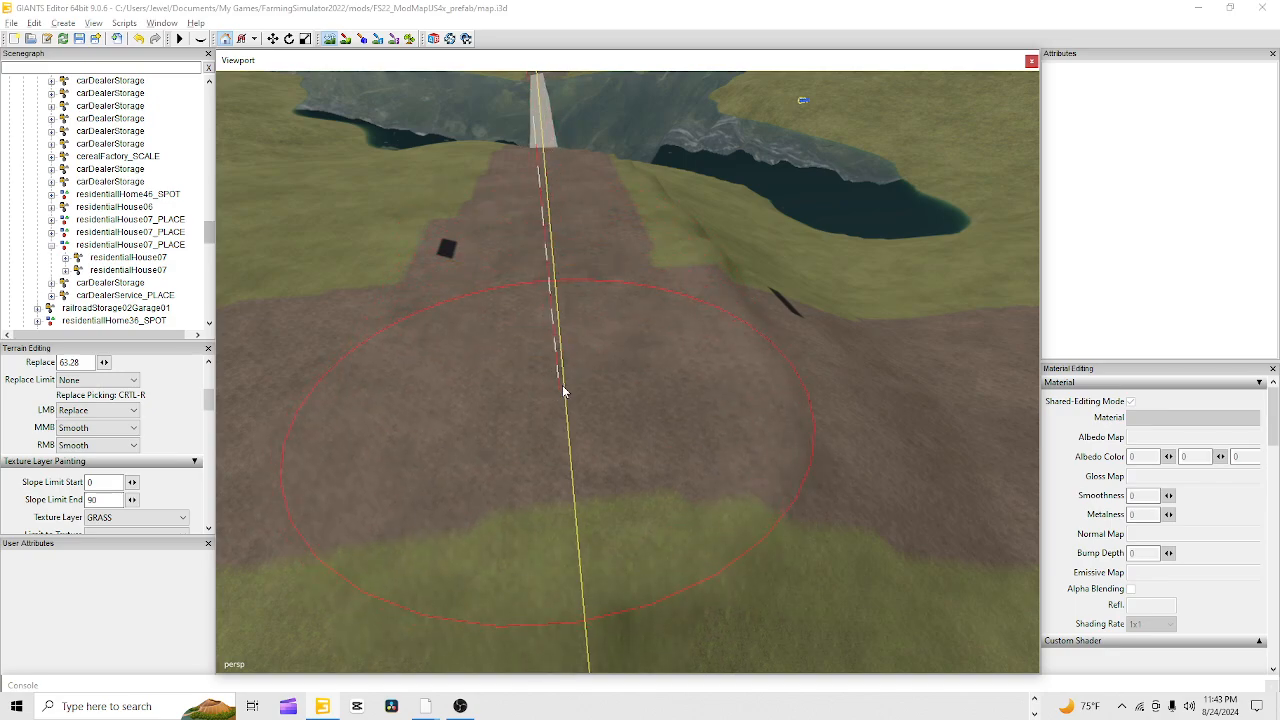
pyautogui.moveTo(598, 379)
pyautogui.mouseDown()
pyautogui.moveTo(630, 405)
pyautogui.moveTo(642, 455)
pyautogui.moveTo(626, 378)
pyautogui.mouseUp()
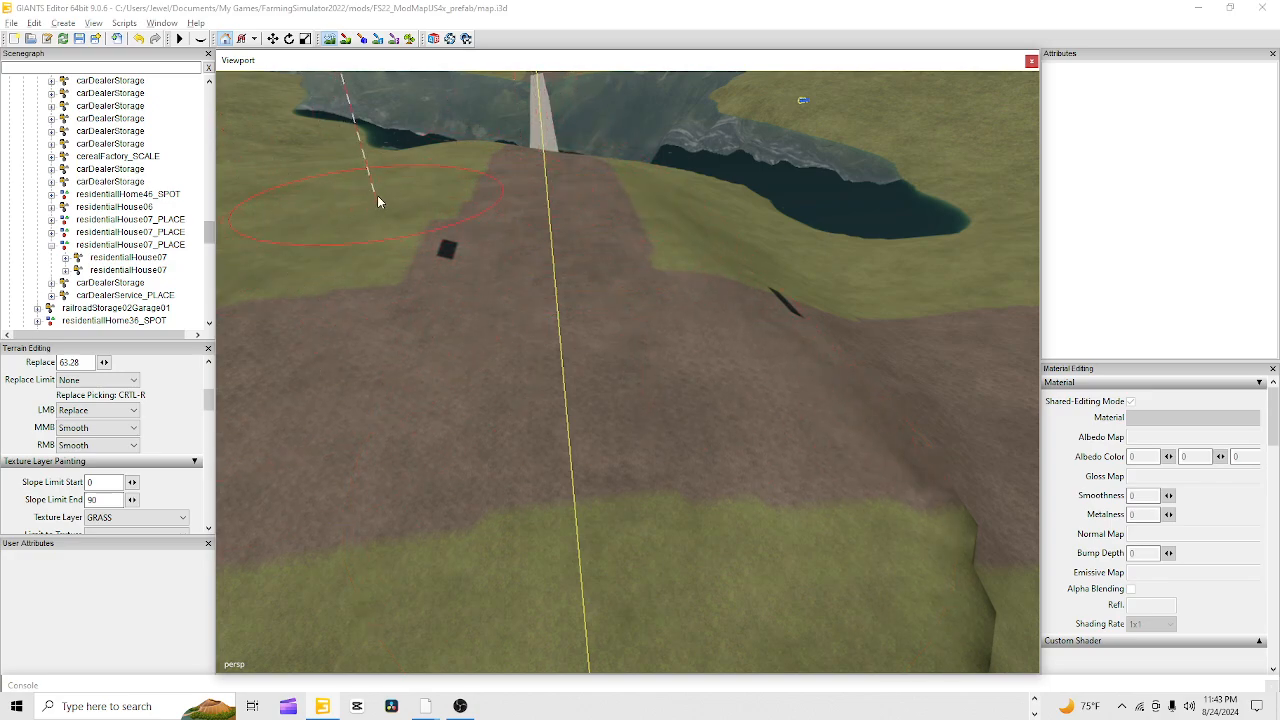
pyautogui.moveTo(815, 608); pyautogui.dragTo(900, 606)
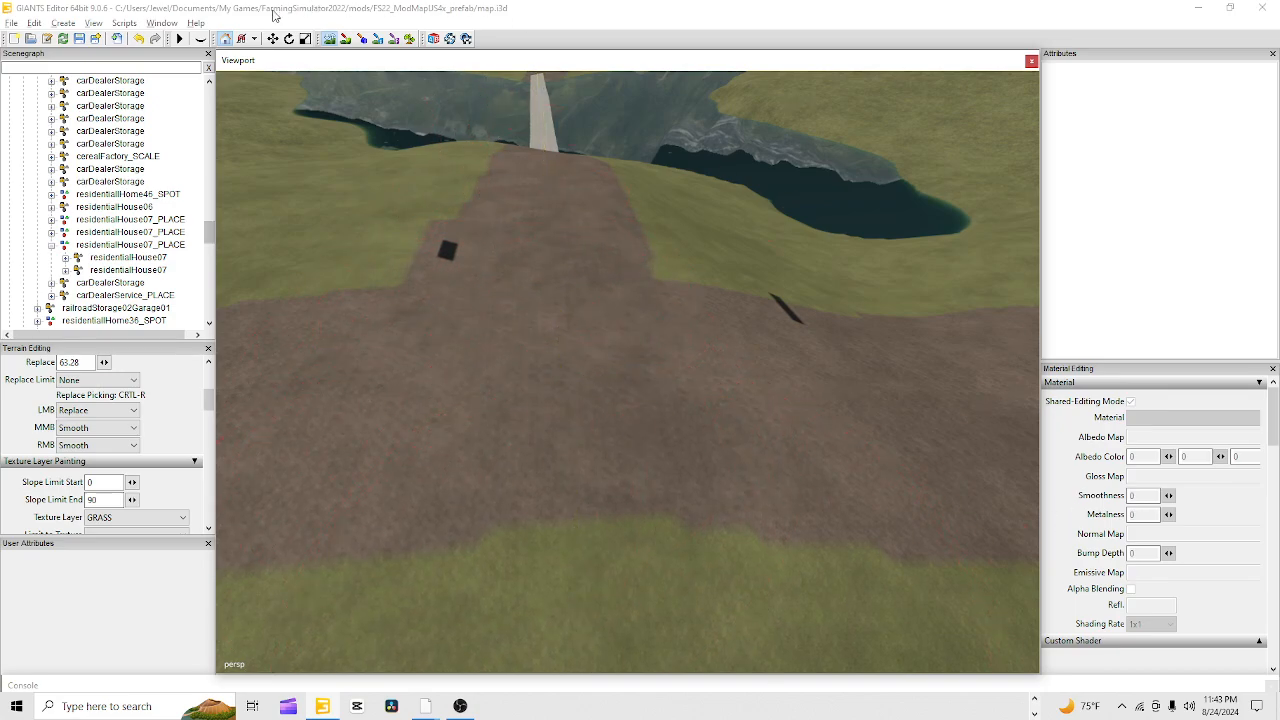
pyautogui.click(325, 43)
# Switch to terrain texture painting with the open grass field beside the dirt road in view
pyautogui.keyDown('alt'); pyautogui.moveTo(389, 306); pyautogui.dragTo(429, 366); pyautogui.keyUp('alt')
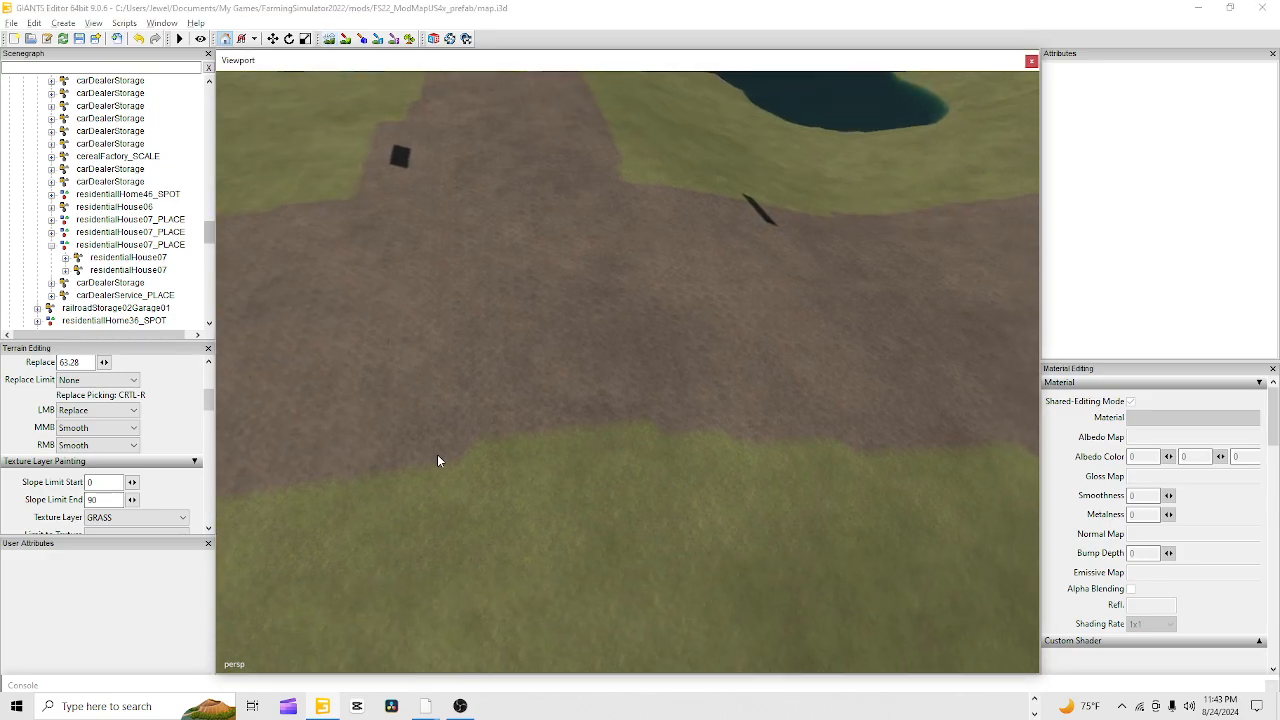
pyautogui.keyDown('alt'); pyautogui.moveTo(437, 458); pyautogui.dragTo(574, 180, button='right'); pyautogui.keyUp('alt')
pyautogui.keyDown('alt'); pyautogui.moveTo(575, 182); pyautogui.dragTo(1110, 108); pyautogui.keyUp('alt')
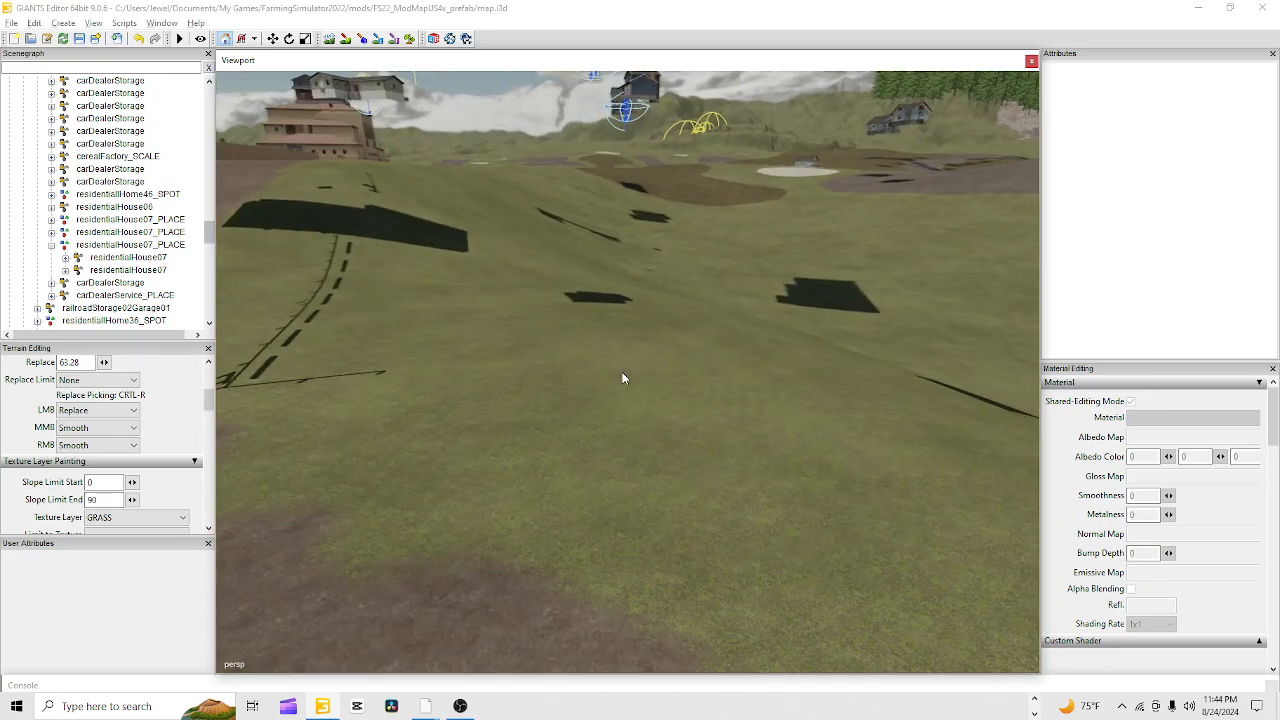
pyautogui.keyDown('alt'); pyautogui.moveTo(613, 390); pyautogui.dragTo(602, 323); pyautogui.keyUp('alt')
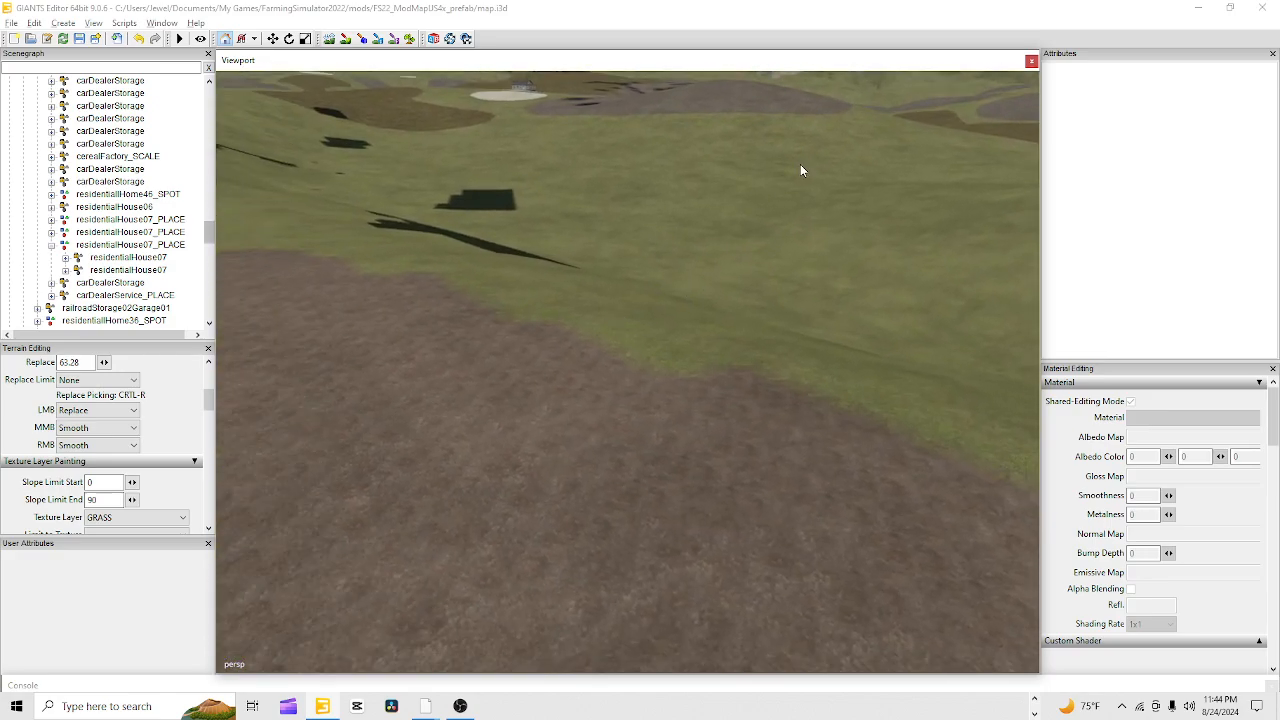
pyautogui.keyDown('alt'); pyautogui.moveTo(820, 184); pyautogui.dragTo(800, 380); pyautogui.keyUp('alt')
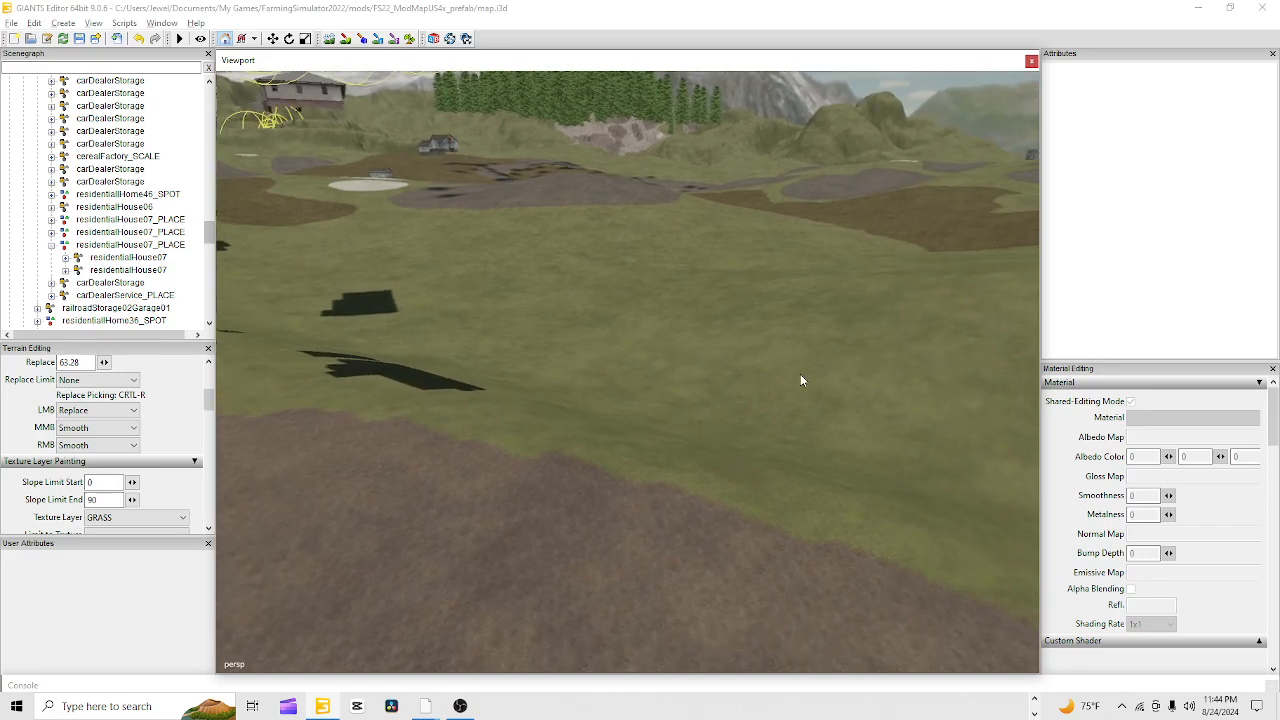
pyautogui.click(345, 39)
pyautogui.click(381, 189)
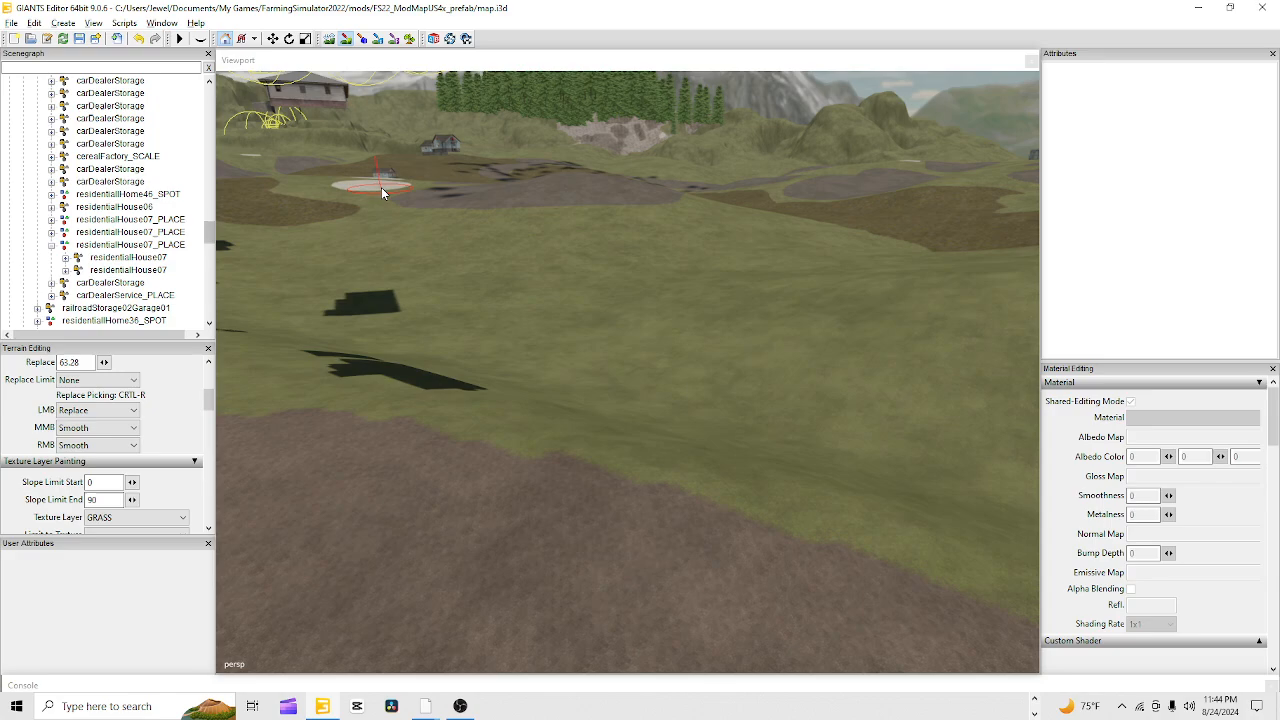
pyautogui.hotkey('ctrl', 'r')
pyautogui.click(686, 266)
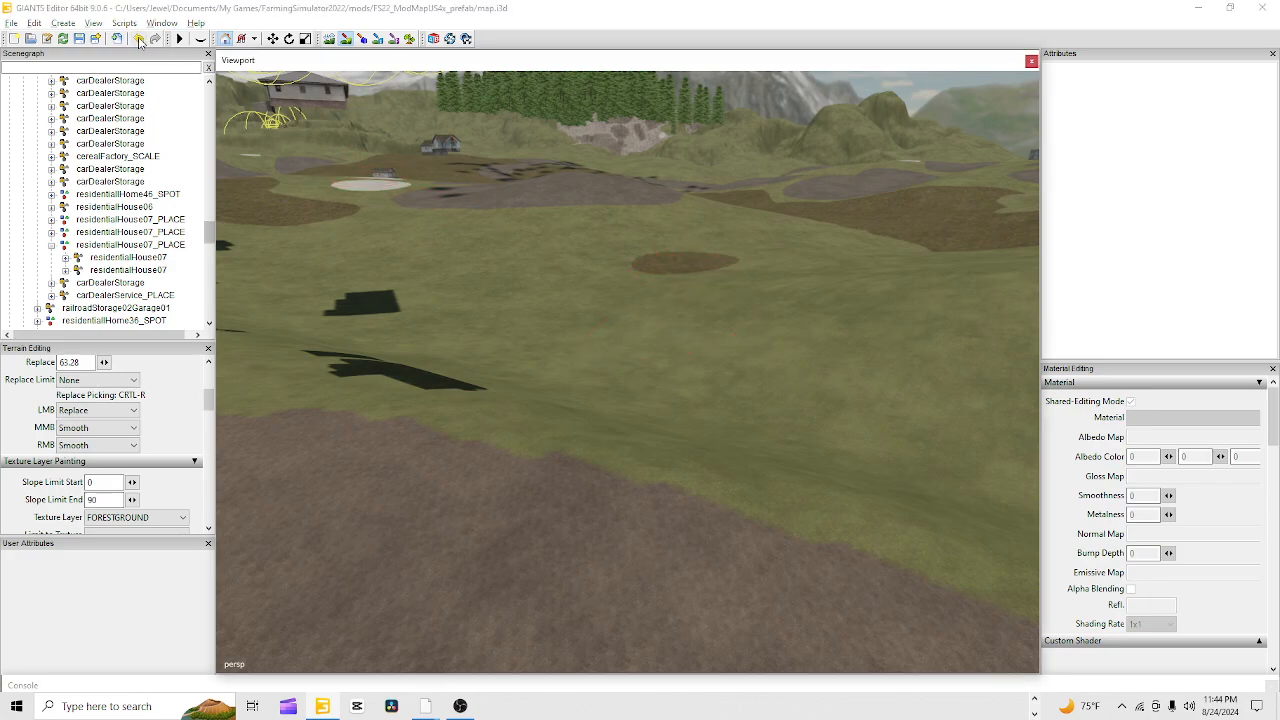
pyautogui.click(140, 39)
# Sample the CONCRETE texture and paint two round pads side by side on the open grass field
pyautogui.hotkey('ctrl', 't')
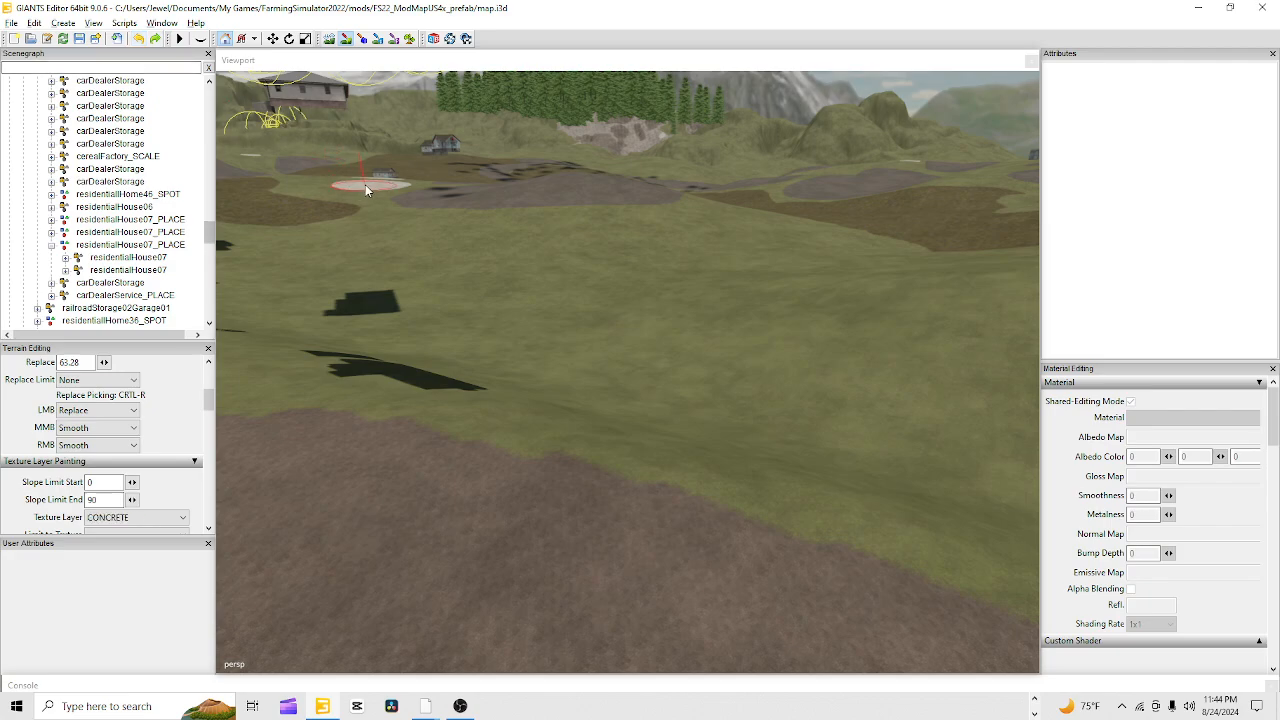
pyautogui.click(683, 263)
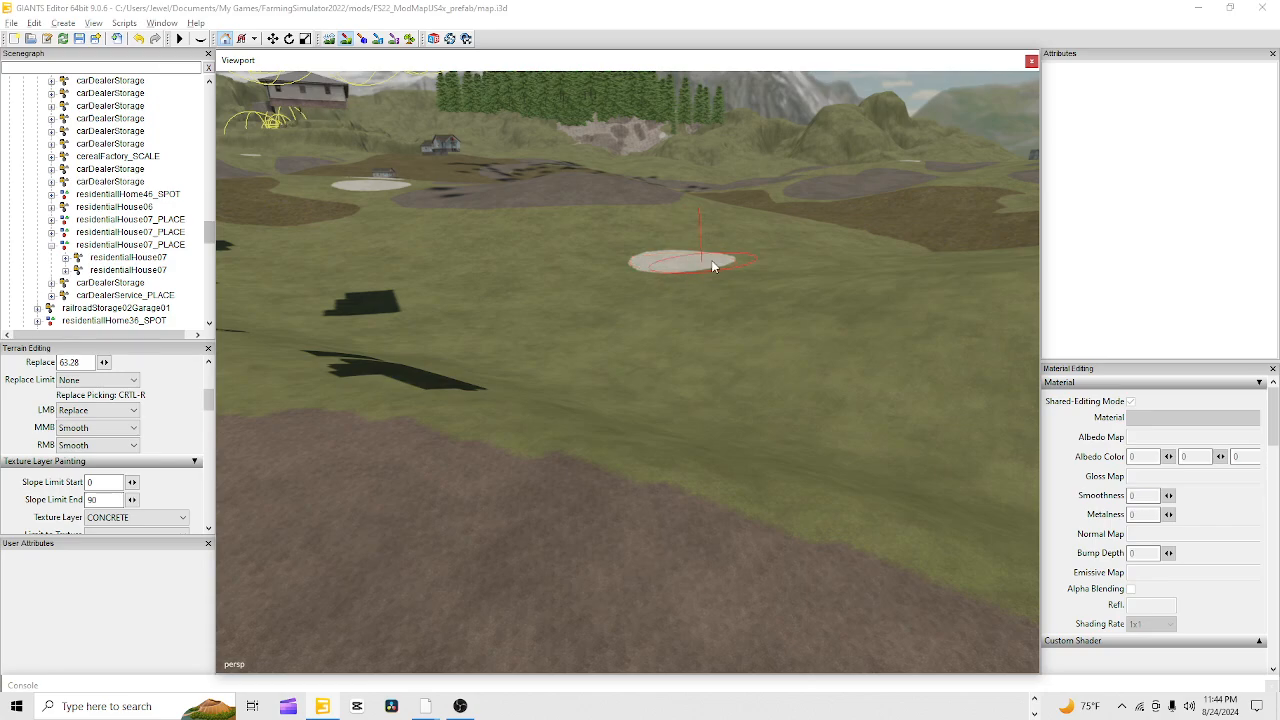
pyautogui.click(797, 257)
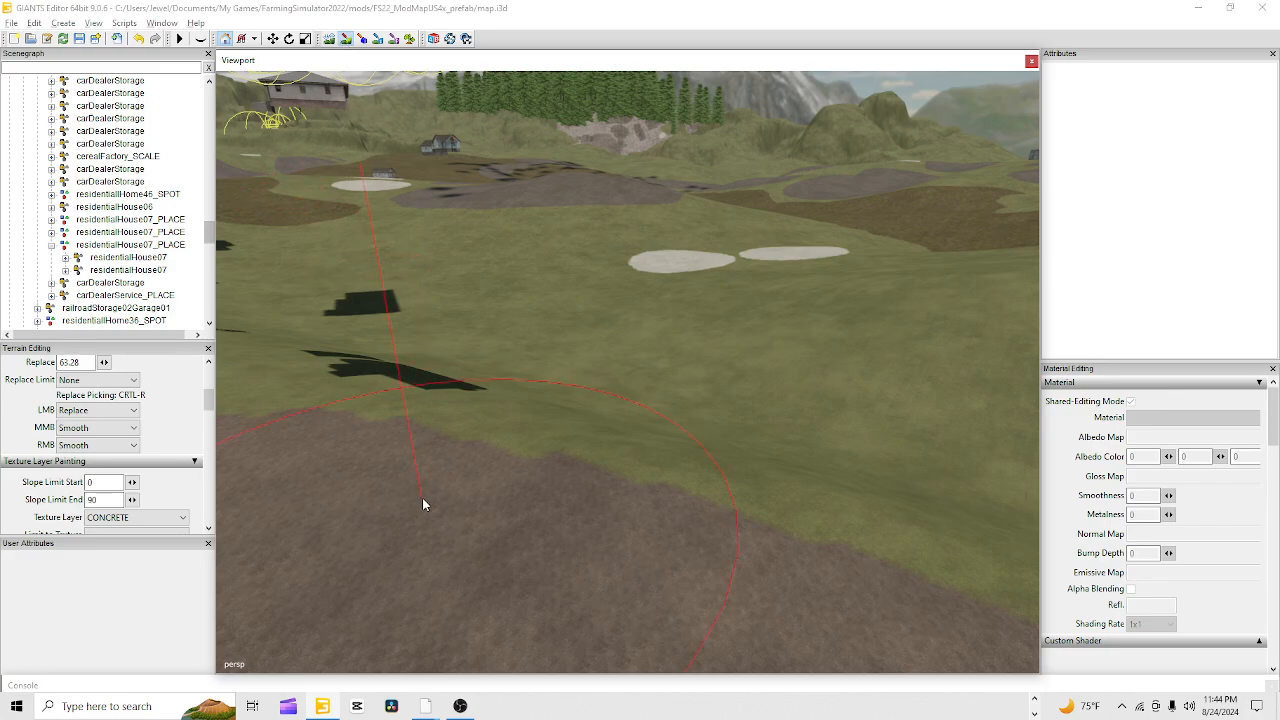
# Paint a narrow ROUGHDIRT driveway with a smaller brush from the dirt road across the grass to the concrete pads
pyautogui.press('Down')
pyautogui.scroll(-2, 674, 314)
pyautogui.press('Down')
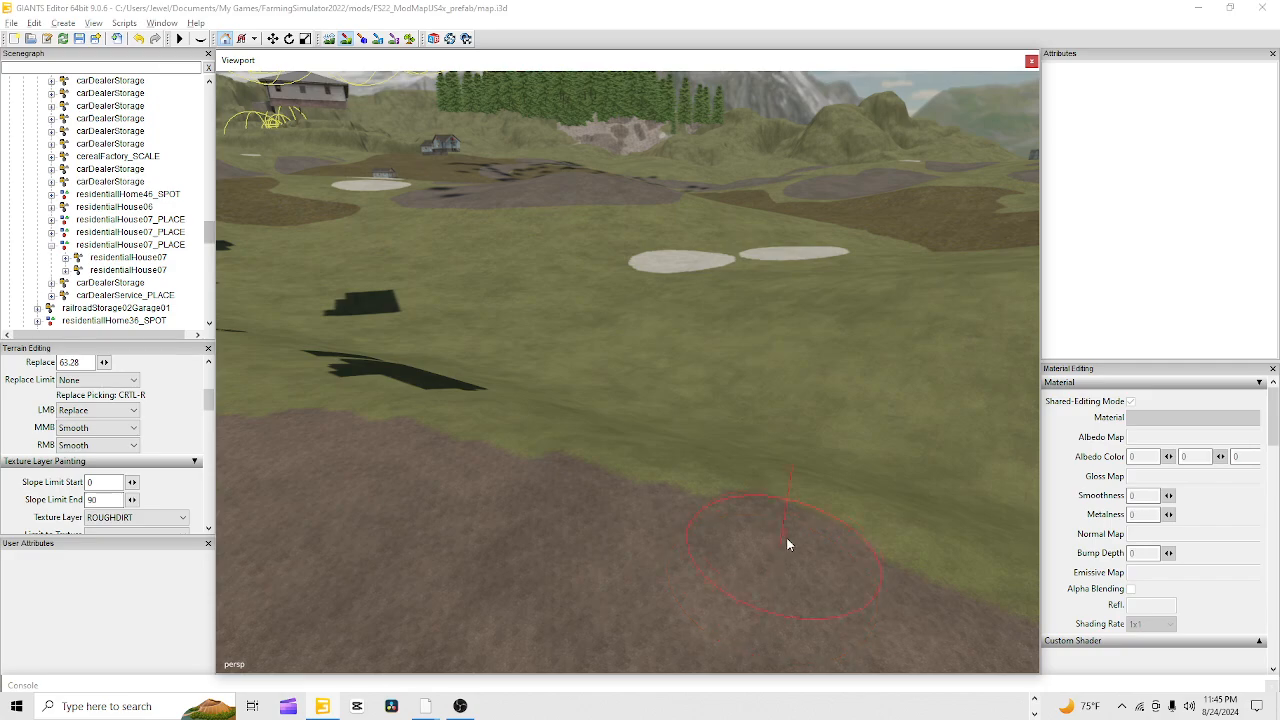
pyautogui.moveTo(787, 545); pyautogui.dragTo(843, 453)
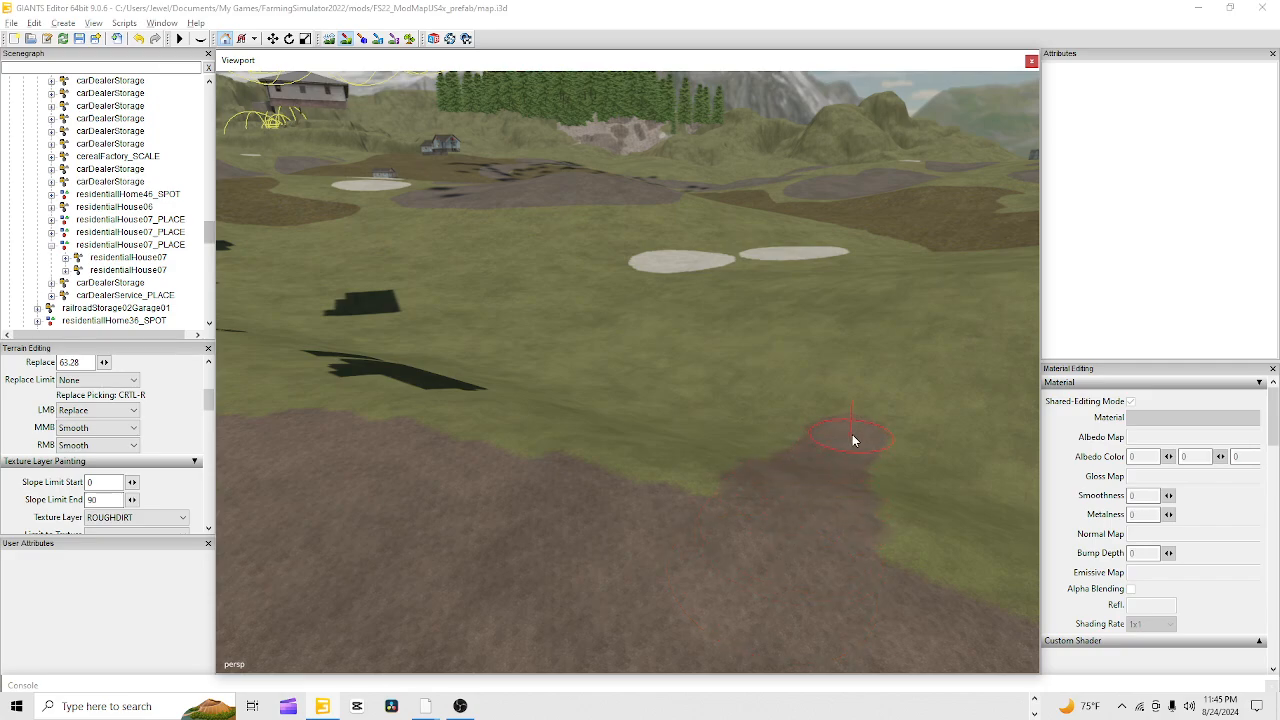
pyautogui.moveTo(879, 371); pyautogui.dragTo(897, 283)
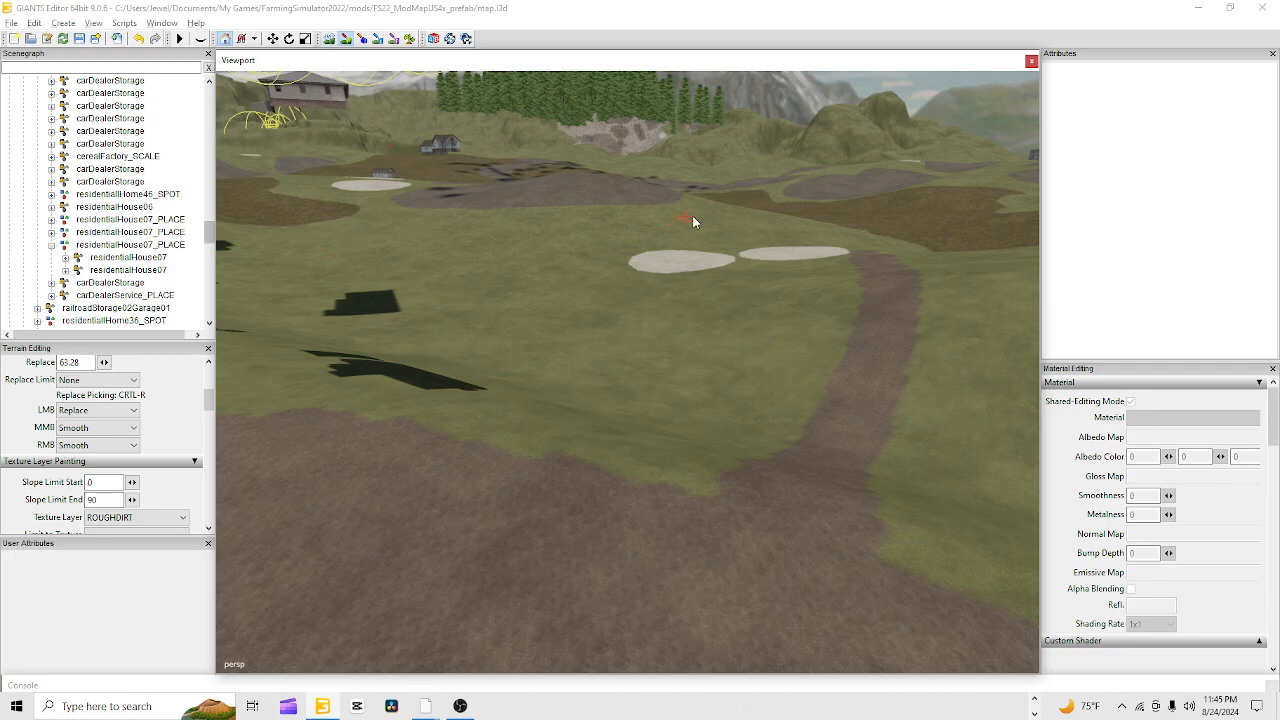
# Select the DIRT texture and paint a large rounded patch on the grass between the house shadows, the driveway and the concrete pads
pyautogui.hotkey('ctrl', 'r')
pyautogui.click(346, 41)
pyautogui.keyDown('alt'); pyautogui.moveTo(674, 613); pyautogui.dragTo(474, 397); pyautogui.keyUp('alt')
pyautogui.keyDown('alt'); pyautogui.moveTo(474, 397); pyautogui.dragTo(508, 677, button='right'); pyautogui.keyUp('alt')
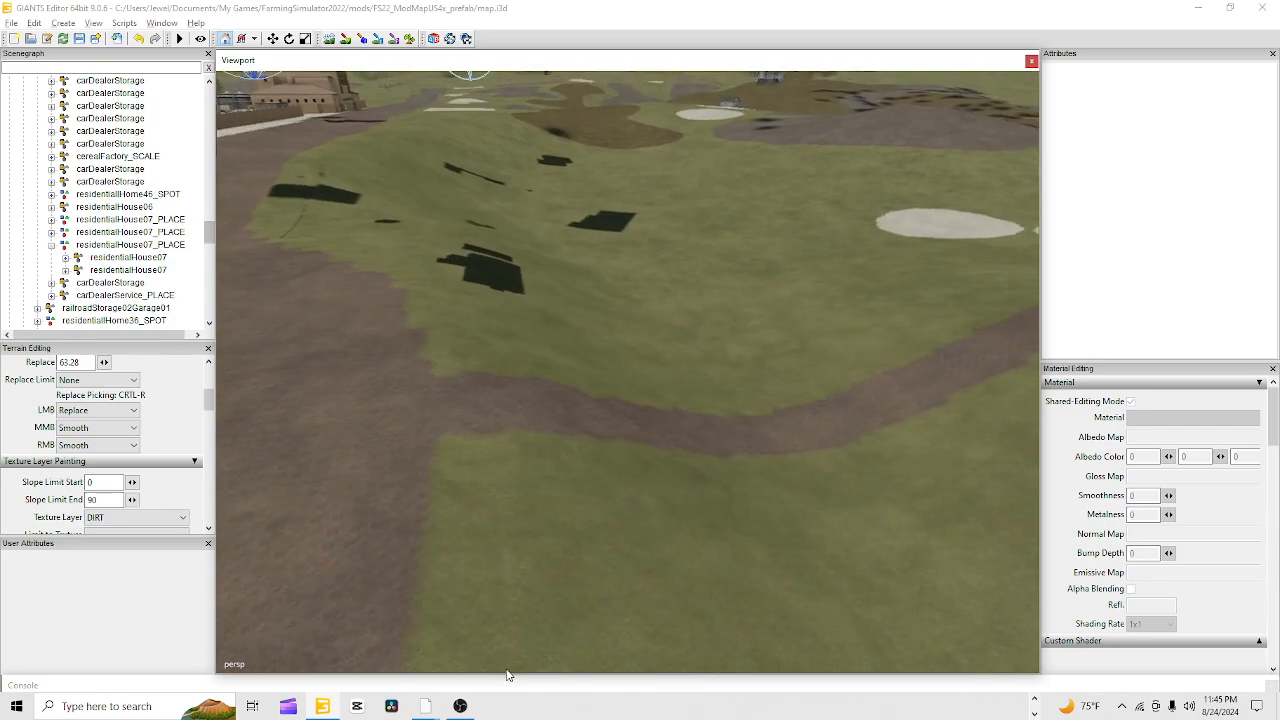
pyautogui.keyDown('alt'); pyautogui.moveTo(806, 463); pyautogui.dragTo(765, 431); pyautogui.keyUp('alt')
pyautogui.keyDown('alt'); pyautogui.moveTo(765, 431); pyautogui.dragTo(1258, 47, button='right'); pyautogui.keyUp('alt')
pyautogui.keyDown('alt'); pyautogui.moveTo(750, 290); pyautogui.dragTo(697, 460); pyautogui.keyUp('alt')
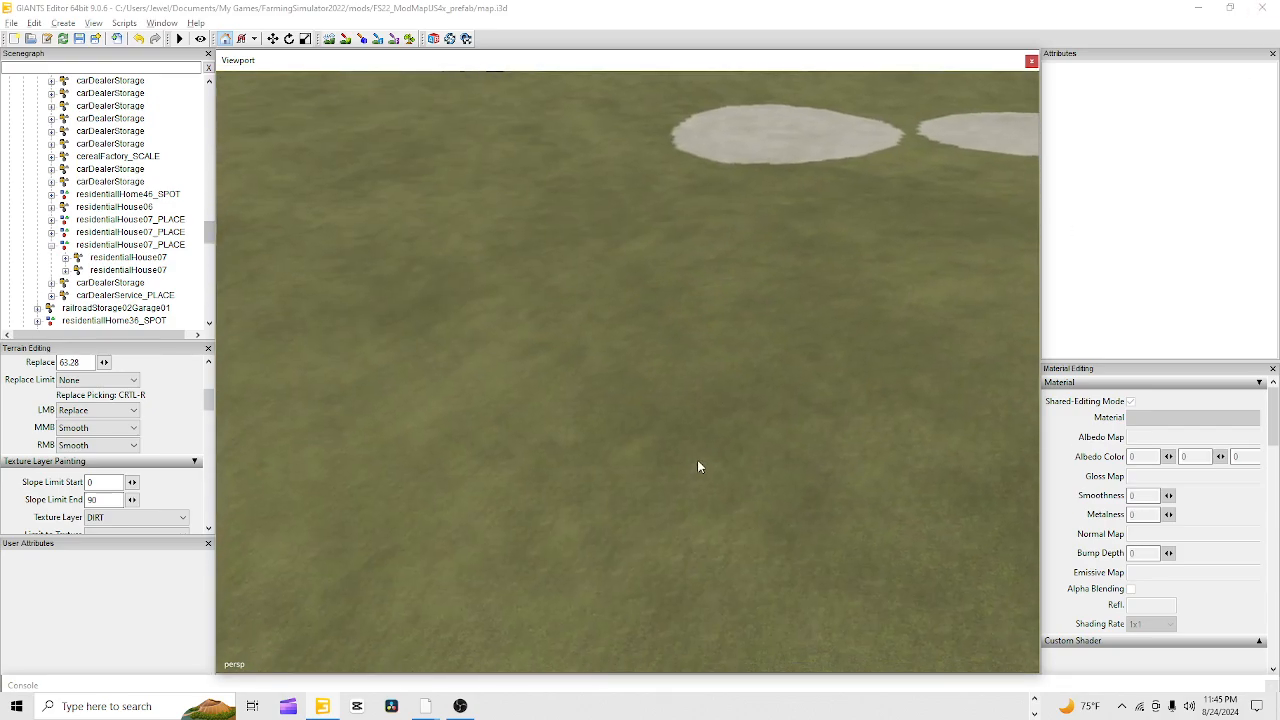
pyautogui.keyDown('alt'); pyautogui.moveTo(878, 251); pyautogui.dragTo(643, 440, button='right'); pyautogui.keyUp('alt')
pyautogui.keyDown('alt'); pyautogui.moveTo(870, 300); pyautogui.dragTo(733, 379); pyautogui.keyUp('alt')
pyautogui.keyDown('alt'); pyautogui.moveTo(733, 379); pyautogui.dragTo(648, 393, button='right'); pyautogui.keyUp('alt')
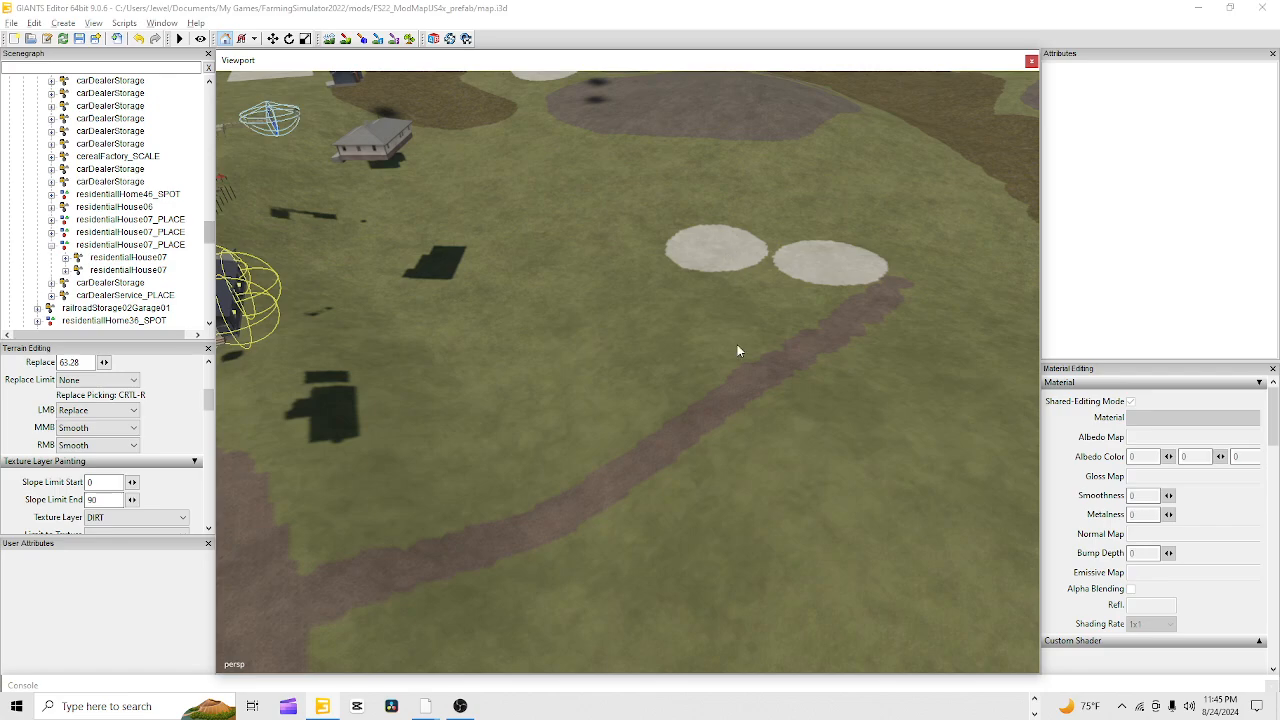
pyautogui.keyDown('alt'); pyautogui.moveTo(755, 215); pyautogui.dragTo(740, 248); pyautogui.keyUp('alt')
pyautogui.keyDown('alt'); pyautogui.moveTo(740, 248); pyautogui.dragTo(592, 462, button='right'); pyautogui.keyUp('alt')
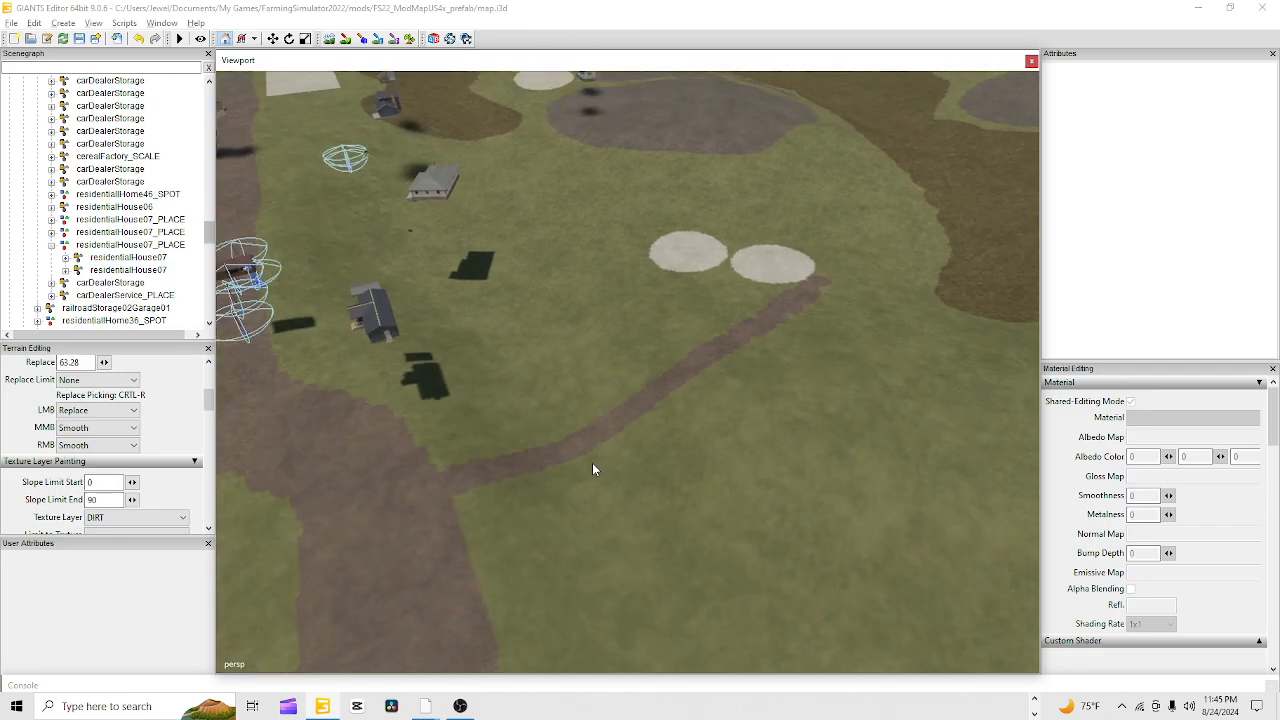
pyautogui.keyDown('alt'); pyautogui.moveTo(592, 462); pyautogui.dragTo(582, 451); pyautogui.keyUp('alt')
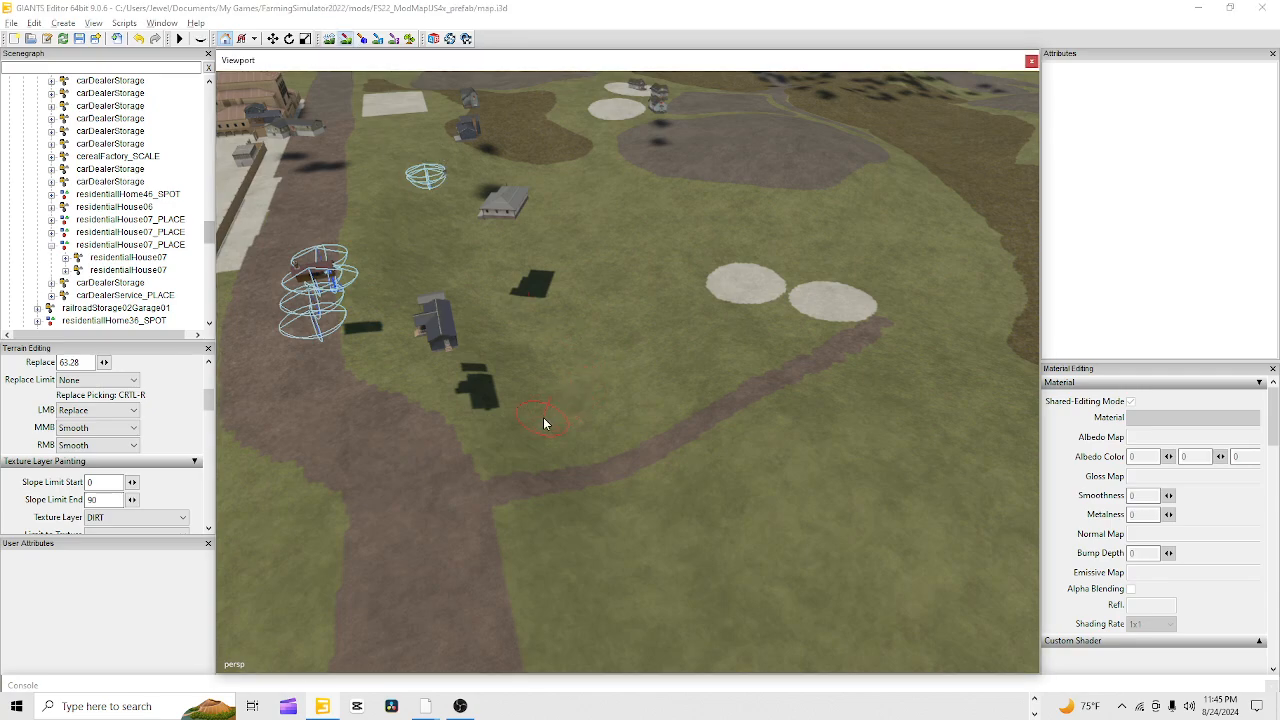
pyautogui.moveTo(573, 419)
pyautogui.mouseDown()
pyautogui.moveTo(754, 348)
pyautogui.moveTo(660, 271)
pyautogui.moveTo(643, 291)
pyautogui.moveTo(695, 349)
pyautogui.moveTo(671, 323)
pyautogui.moveTo(668, 363)
pyautogui.moveTo(654, 340)
pyautogui.moveTo(612, 390)
pyautogui.moveTo(619, 323)
pyautogui.moveTo(589, 346)
pyautogui.moveTo(560, 414)
pyautogui.moveTo(589, 363)
pyautogui.moveTo(617, 348)
pyautogui.moveTo(566, 400)
pyautogui.moveTo(561, 358)
pyautogui.moveTo(534, 403)
pyautogui.moveTo(537, 366)
pyautogui.moveTo(561, 333)
pyautogui.mouseUp()
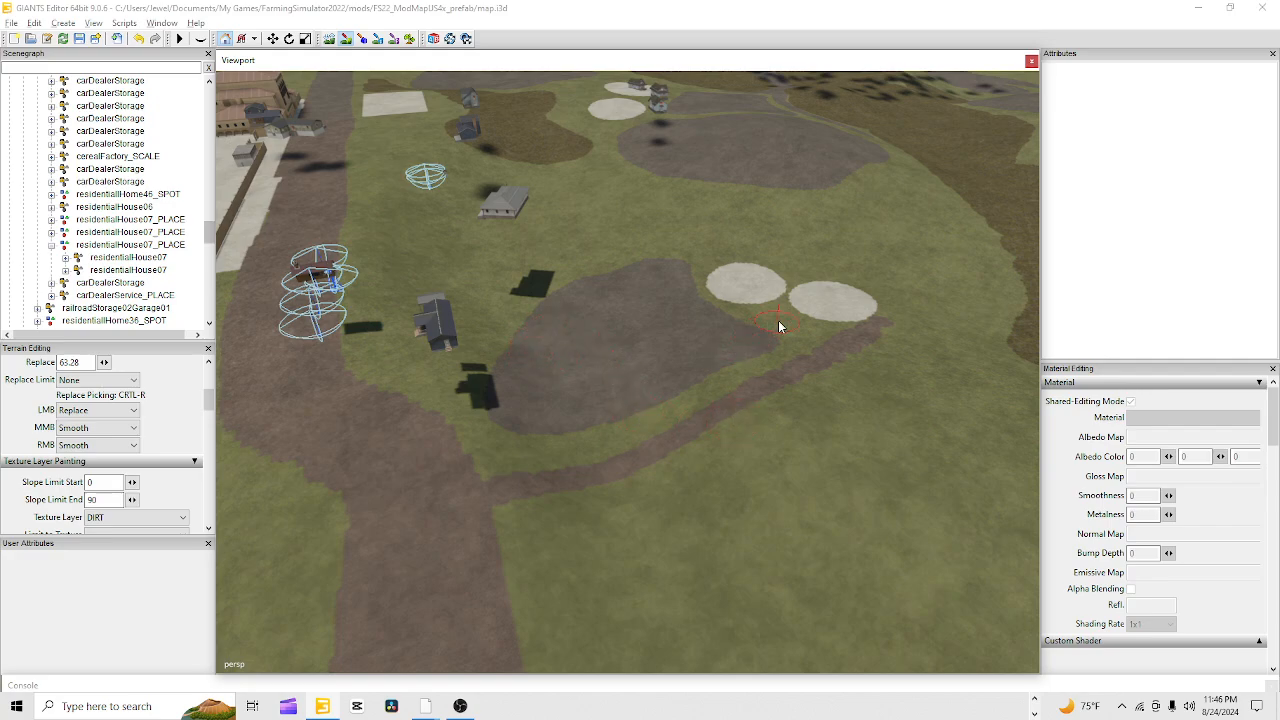
# Trim the dirt patch's corner near the concrete pads with GRASS and repaint it as a narrower lobe with DIRT
pyautogui.hotkey('ctrl', 'r')
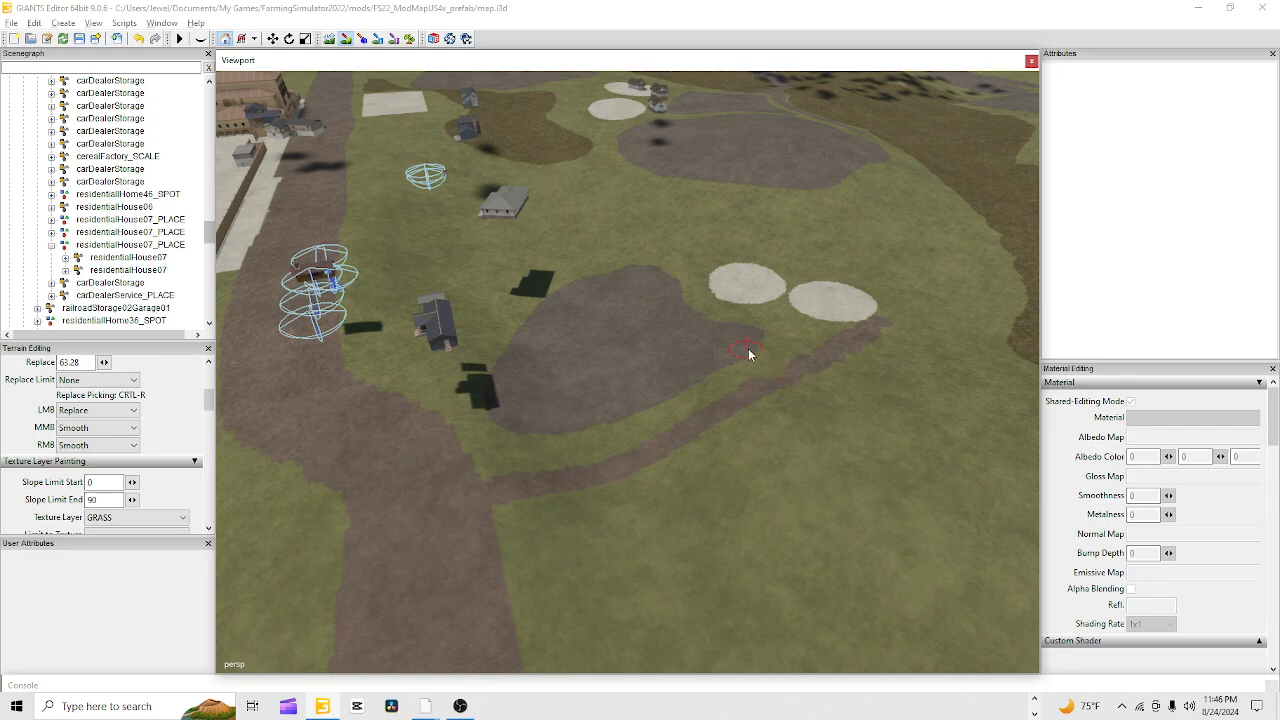
pyautogui.hotkey('ctrl', 'r')
pyautogui.moveTo(747, 350)
pyautogui.mouseDown()
pyautogui.moveTo(771, 337)
pyautogui.moveTo(709, 367)
pyautogui.moveTo(724, 364)
pyautogui.mouseUp()
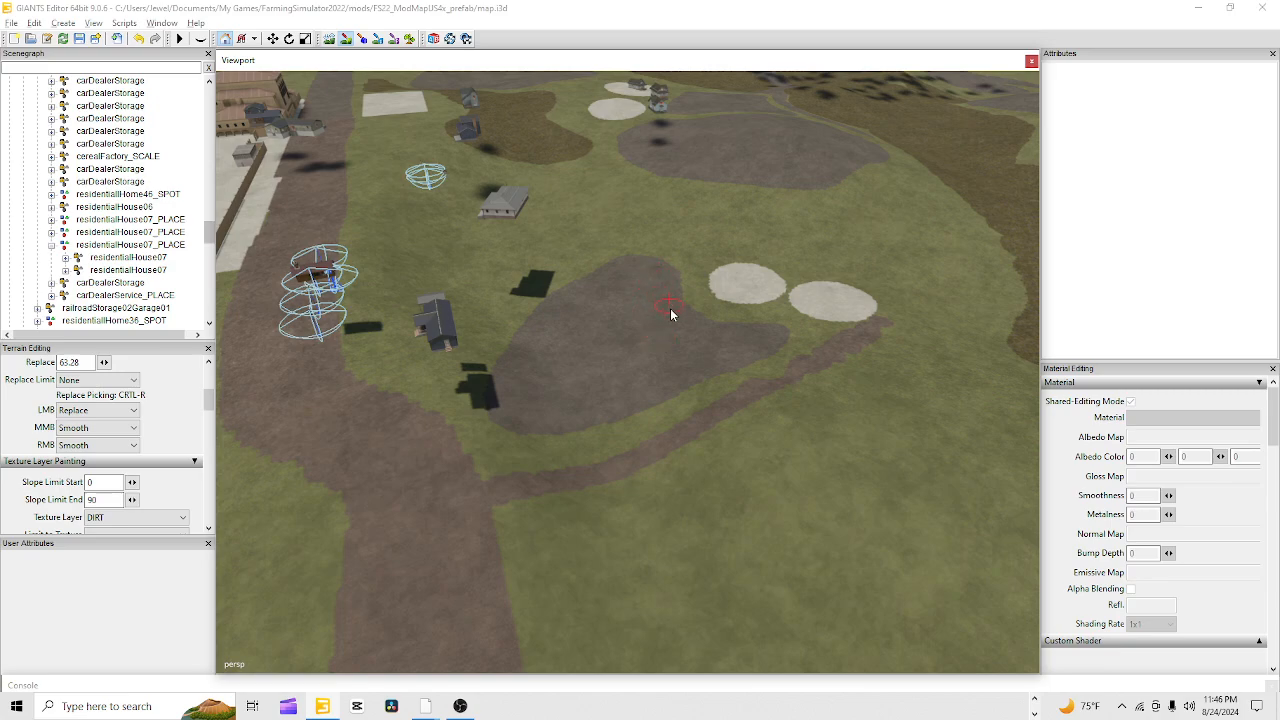
# Examine the driveway, concrete pads and dirt patch from close to the ground
pyautogui.click(343, 41)
pyautogui.keyDown('alt'); pyautogui.moveTo(478, 381); pyautogui.dragTo(412, 442); pyautogui.keyUp('alt')
pyautogui.keyDown('alt'); pyautogui.moveTo(412, 442); pyautogui.dragTo(797, 504, button='right'); pyautogui.keyUp('alt')
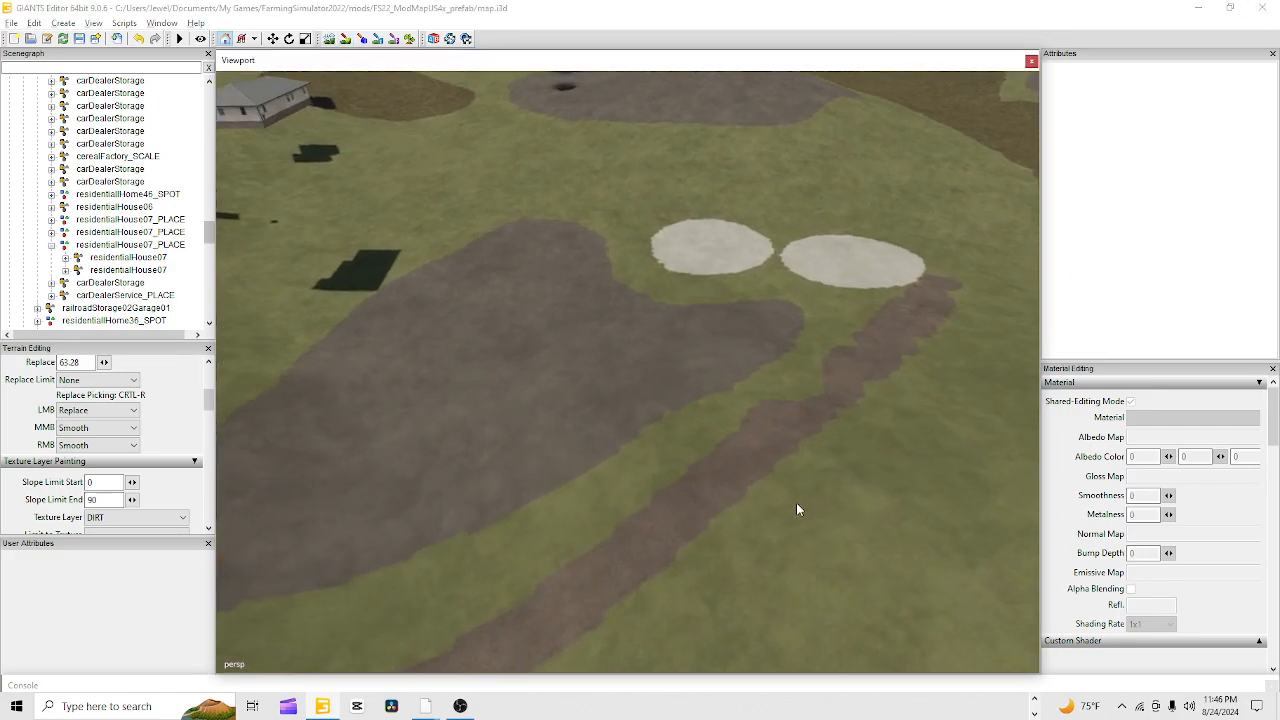
pyautogui.keyDown('alt'); pyautogui.moveTo(797, 504); pyautogui.dragTo(869, 540); pyautogui.keyUp('alt')
pyautogui.keyDown('alt'); pyautogui.moveTo(869, 540); pyautogui.dragTo(1264, 6, button='right'); pyautogui.keyUp('alt')
pyautogui.keyDown('alt'); pyautogui.moveTo(897, 280); pyautogui.dragTo(895, 247); pyautogui.keyUp('alt')
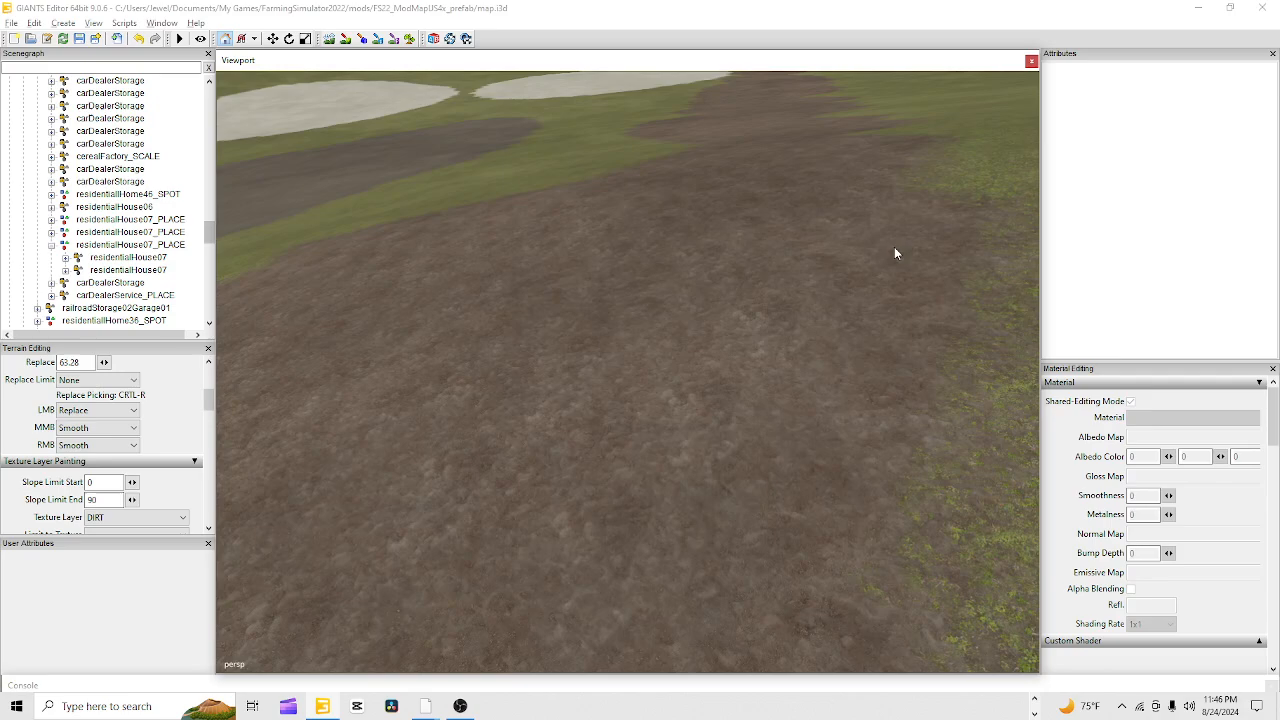
pyautogui.keyDown('alt'); pyautogui.moveTo(894, 246); pyautogui.dragTo(505, 385, button='right'); pyautogui.keyUp('alt')
pyautogui.keyDown('alt'); pyautogui.moveTo(808, 251); pyautogui.dragTo(428, 165); pyautogui.keyUp('alt')
pyautogui.keyDown('alt'); pyautogui.moveTo(533, 456); pyautogui.dragTo(784, 254, button='right'); pyautogui.keyUp('alt')
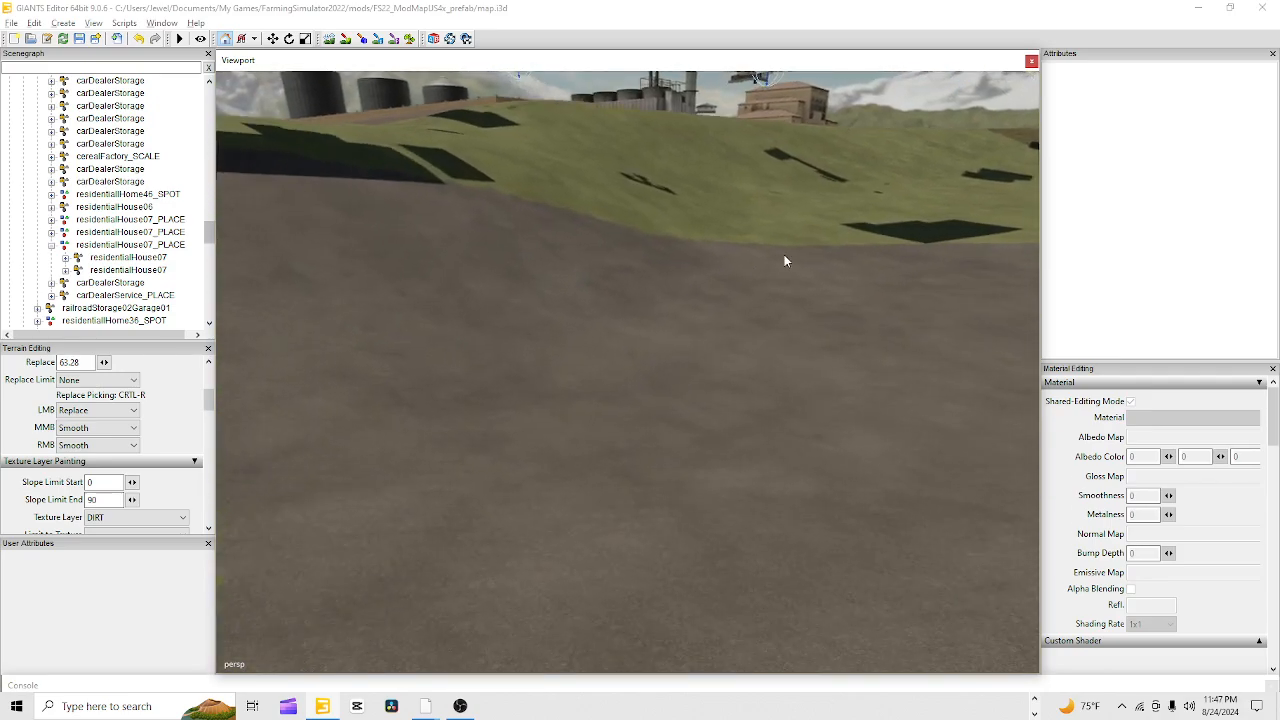
pyautogui.keyDown('alt'); pyautogui.moveTo(784, 256); pyautogui.dragTo(726, 289); pyautogui.keyUp('alt')
pyautogui.keyDown('alt'); pyautogui.moveTo(446, 166); pyautogui.dragTo(348, 497); pyautogui.keyUp('alt')
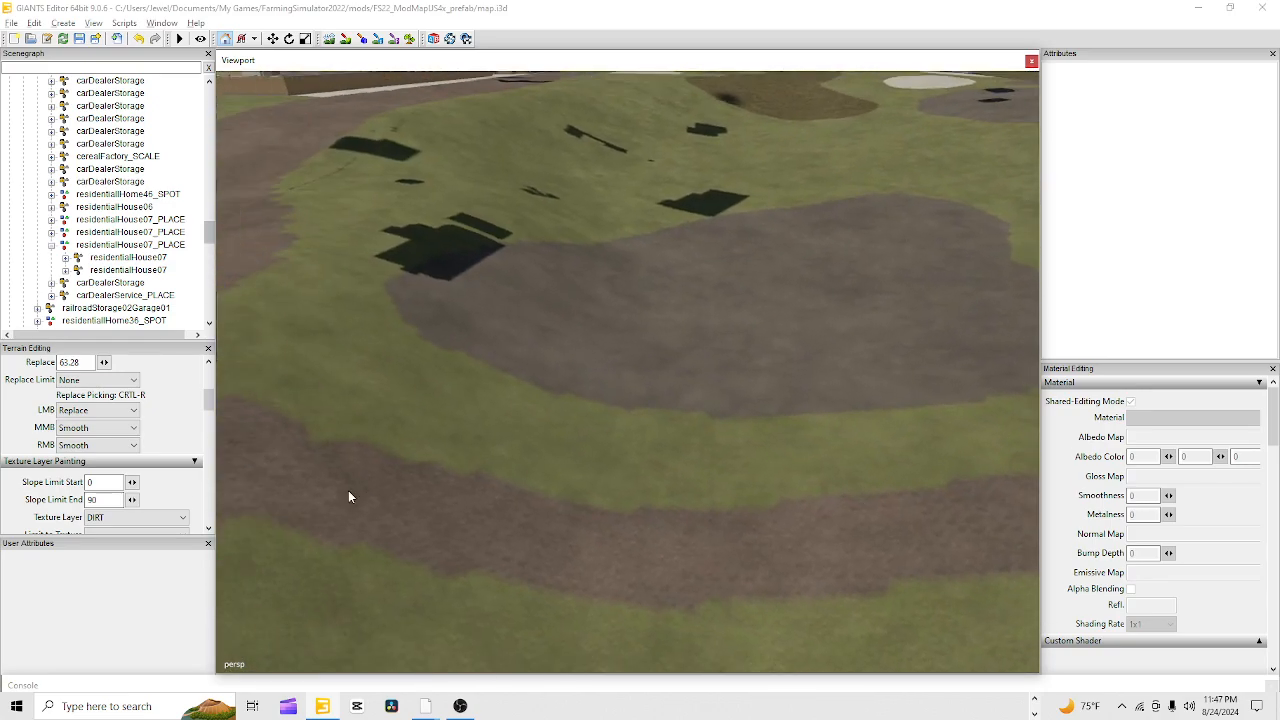
# Sample the GRASS texture and paint over the end of the dirt patch beside the large house shadow
pyautogui.click(347, 39)
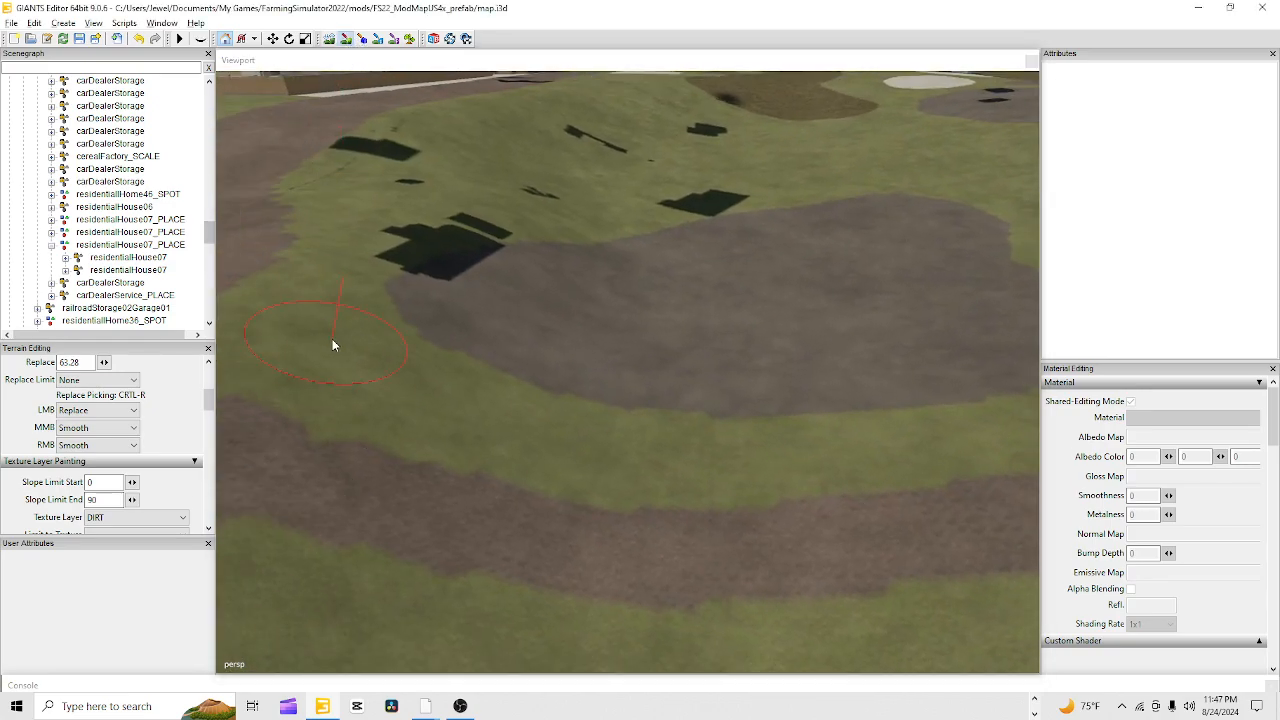
pyautogui.hotkey('ctrl', 'r')
pyautogui.moveTo(498, 220)
pyautogui.mouseDown()
pyautogui.moveTo(482, 296)
pyautogui.moveTo(450, 328)
pyautogui.moveTo(434, 322)
pyautogui.moveTo(509, 393)
pyautogui.moveTo(528, 252)
pyautogui.mouseUp()
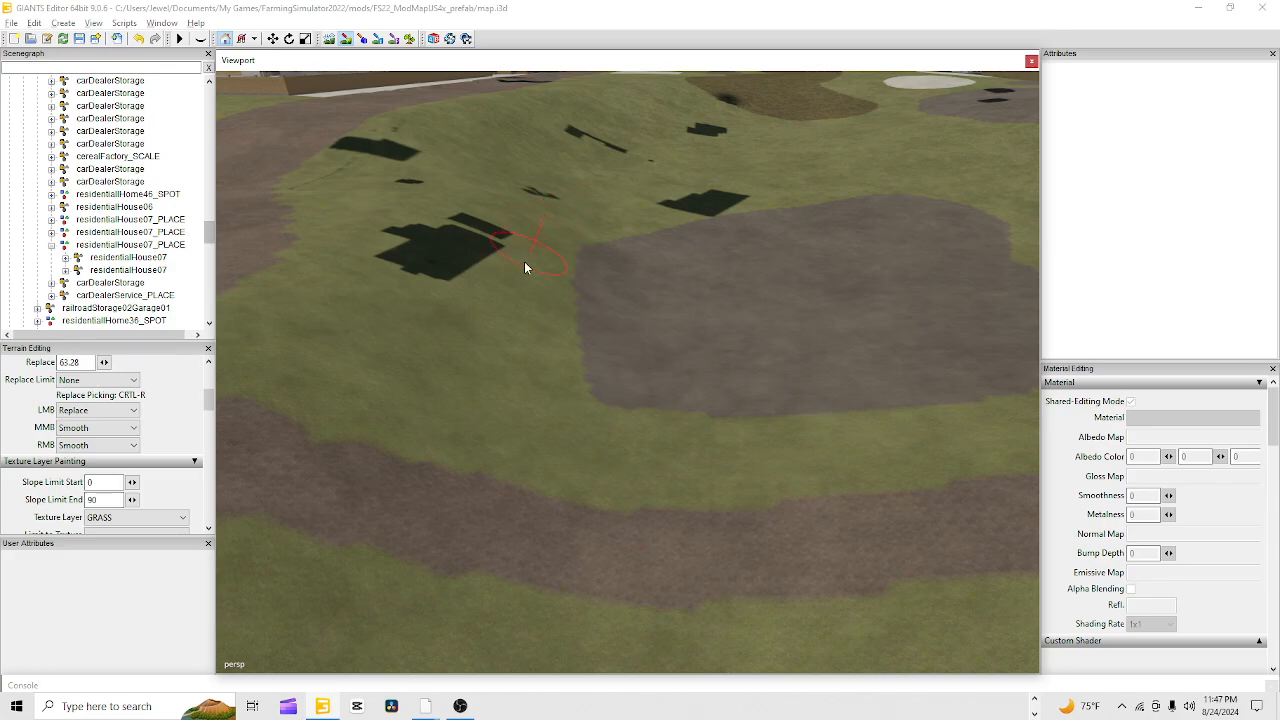
pyautogui.moveTo(549, 255); pyautogui.dragTo(520, 354)
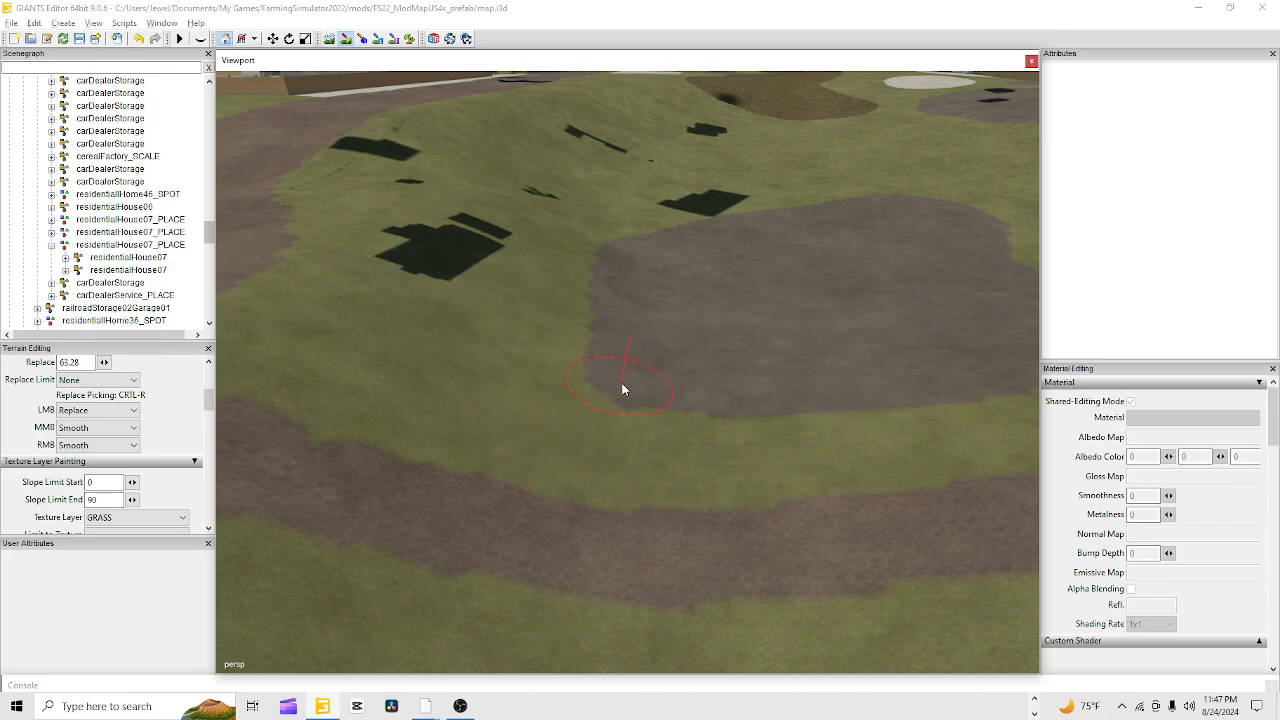
# Sample the DIRT texture and extend the patch's near corner outward toward the driveway
pyautogui.hotkey('ctrl', 'r')
pyautogui.moveTo(631, 383)
pyautogui.mouseDown()
pyautogui.moveTo(620, 391)
pyautogui.moveTo(626, 329)
pyautogui.moveTo(612, 410)
pyautogui.moveTo(600, 387)
pyautogui.moveTo(620, 420)
pyautogui.moveTo(697, 420)
pyautogui.mouseUp()
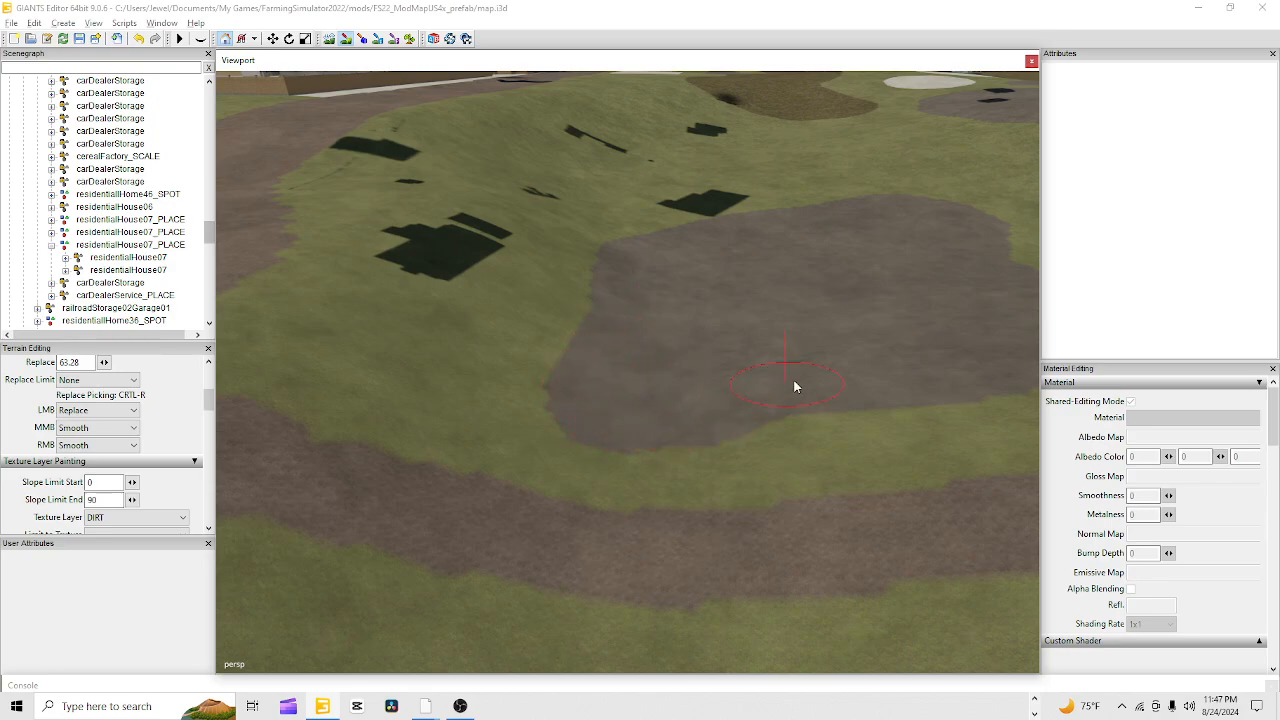
pyautogui.moveTo(770, 406)
pyautogui.mouseDown()
pyautogui.moveTo(674, 434)
pyautogui.moveTo(583, 406)
pyautogui.moveTo(613, 368)
pyautogui.mouseUp()
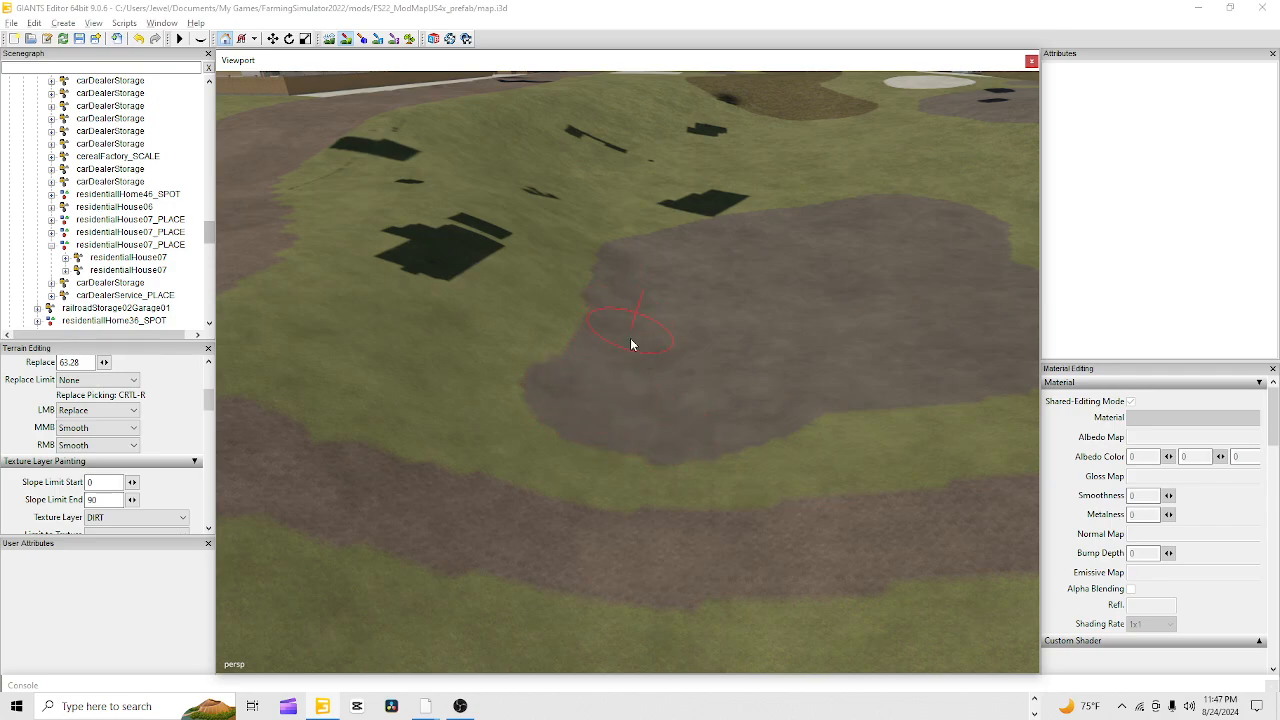
pyautogui.moveTo(601, 374); pyautogui.dragTo(586, 404)
pyautogui.moveTo(597, 452)
pyautogui.mouseDown()
pyautogui.moveTo(615, 437)
pyautogui.moveTo(577, 409)
pyautogui.moveTo(610, 448)
pyautogui.mouseUp()
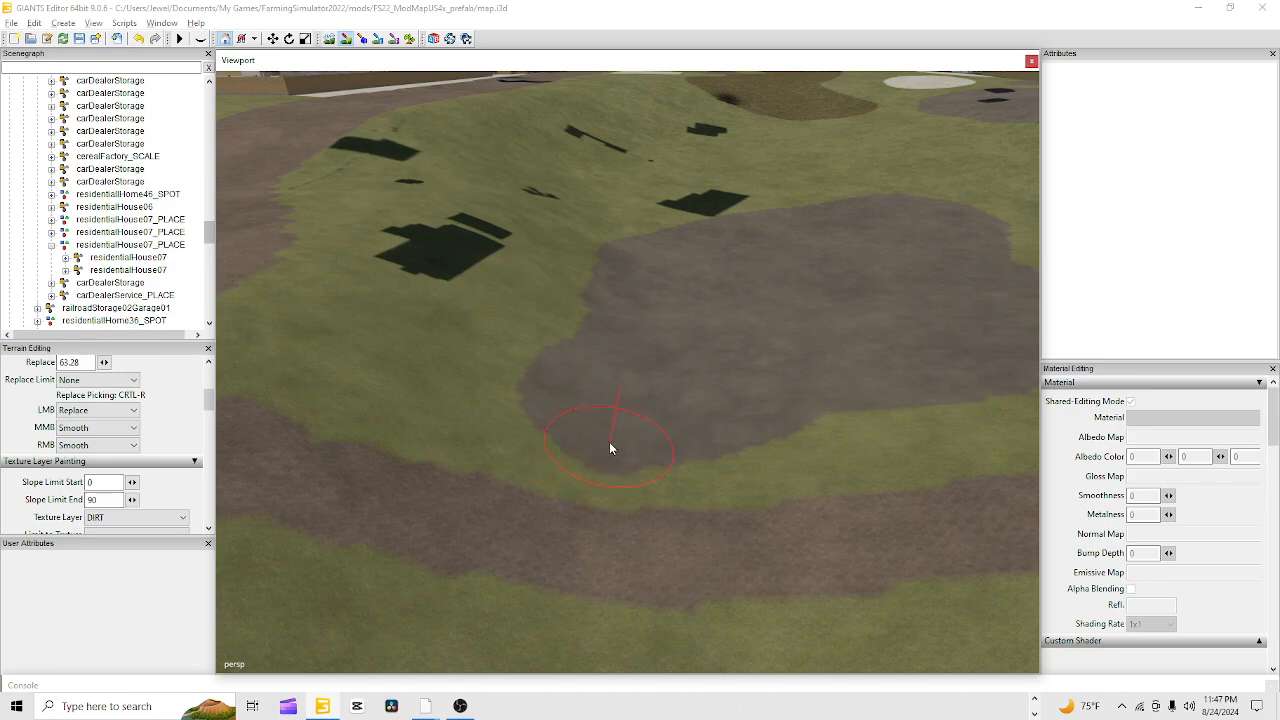
# Cut back the patch's outer corner with GRASS and reshape its rounded corner and side edge with DIRT
pyautogui.hotkey('ctrl', 'r')
pyautogui.moveTo(467, 391)
pyautogui.mouseDown()
pyautogui.moveTo(528, 339)
pyautogui.moveTo(509, 407)
pyautogui.moveTo(555, 455)
pyautogui.mouseUp()
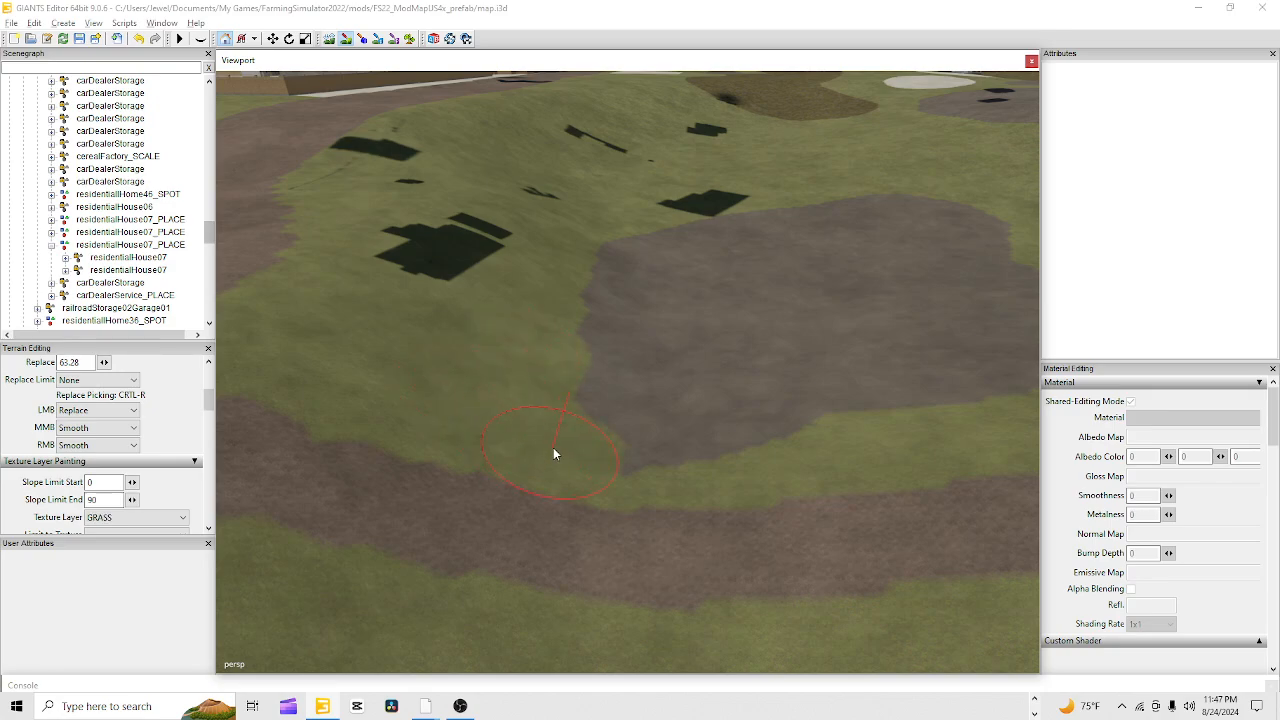
pyautogui.hotkey('ctrl', 'r')
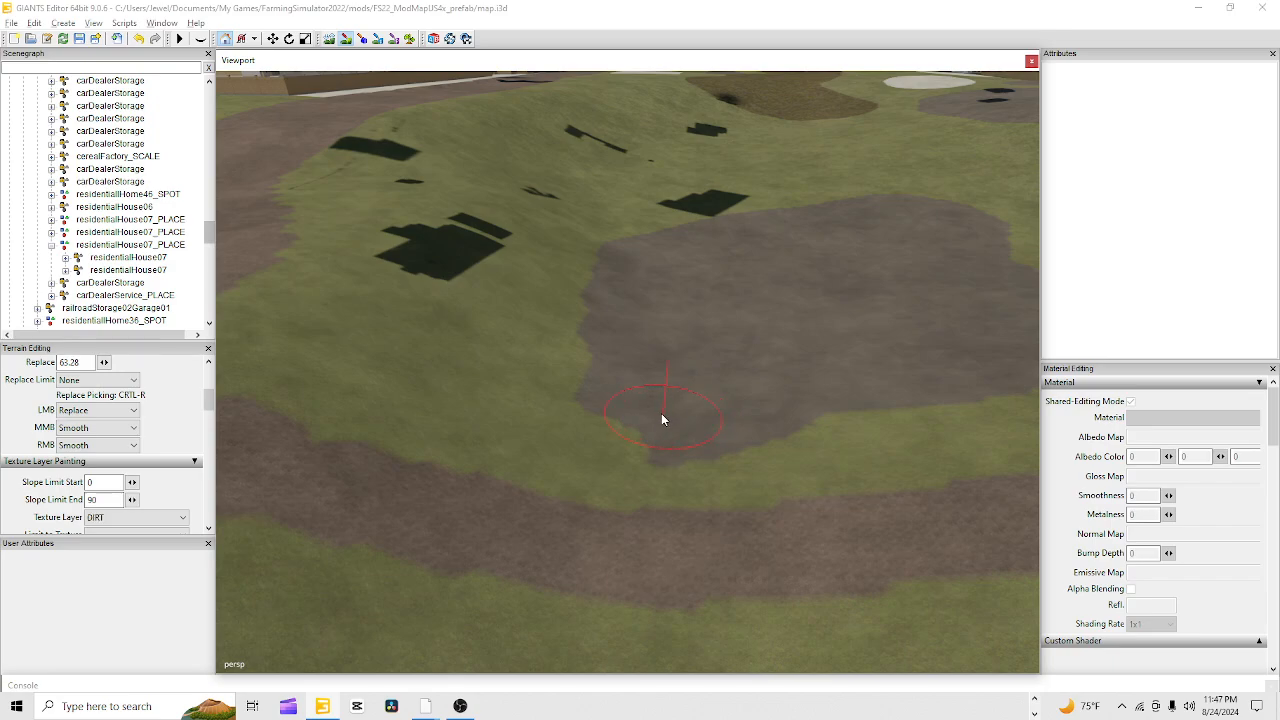
pyautogui.moveTo(661, 413)
pyautogui.mouseDown()
pyautogui.moveTo(633, 436)
pyautogui.moveTo(624, 426)
pyautogui.moveTo(689, 439)
pyautogui.moveTo(771, 412)
pyautogui.moveTo(853, 330)
pyautogui.mouseUp()
pyautogui.moveTo(823, 398); pyautogui.dragTo(820, 401)
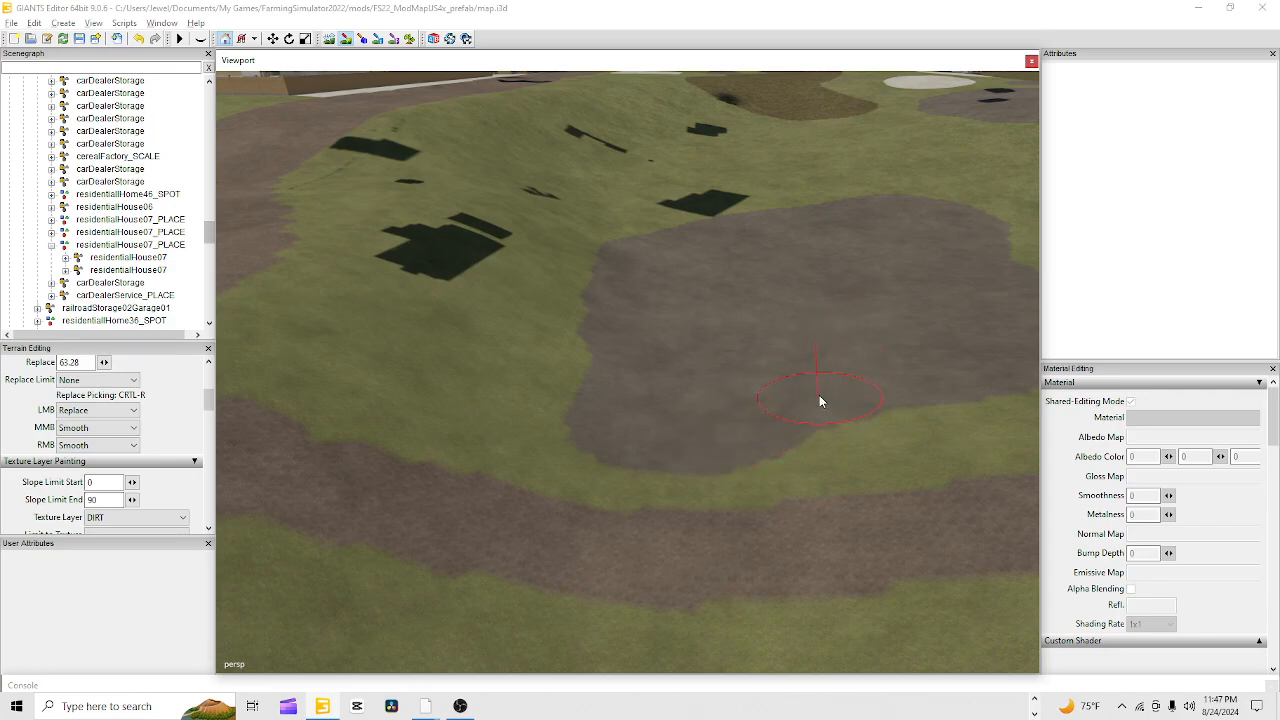
pyautogui.moveTo(642, 352); pyautogui.dragTo(624, 380)
pyautogui.moveTo(624, 316); pyautogui.dragTo(620, 254)
pyautogui.moveTo(628, 368); pyautogui.dragTo(623, 399)
# Sample the GRASS texture and trim the dirt patch along the slope and along the driveway strip
pyautogui.click(347, 40)
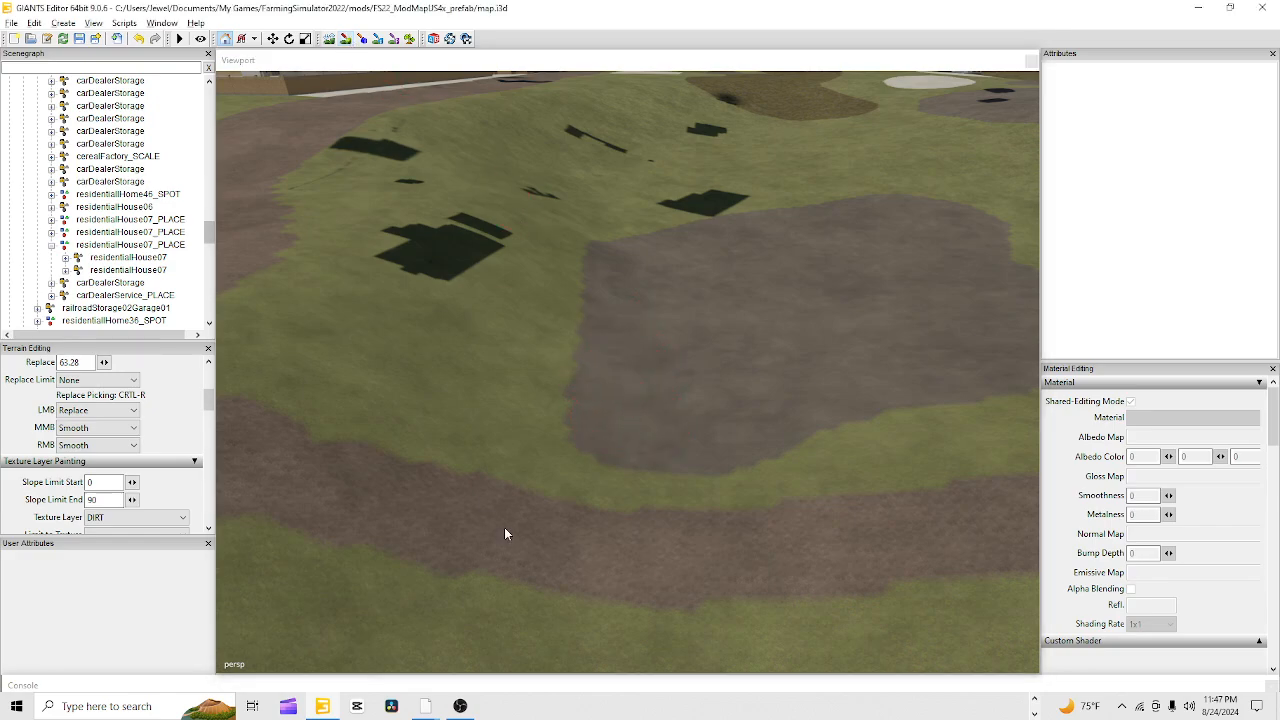
pyautogui.moveTo(507, 538)
pyautogui.keyDown('alt'); pyautogui.mouseDown(button='right')
pyautogui.moveTo(743, 150)
pyautogui.moveTo(708, 310)
pyautogui.moveTo(520, 553)
pyautogui.moveTo(664, 299)
pyautogui.mouseUp(button='right'); pyautogui.keyUp('alt')
pyautogui.keyDown('alt'); pyautogui.moveTo(663, 298); pyautogui.dragTo(727, 532); pyautogui.keyUp('alt')
pyautogui.scroll(2, 717, 353)
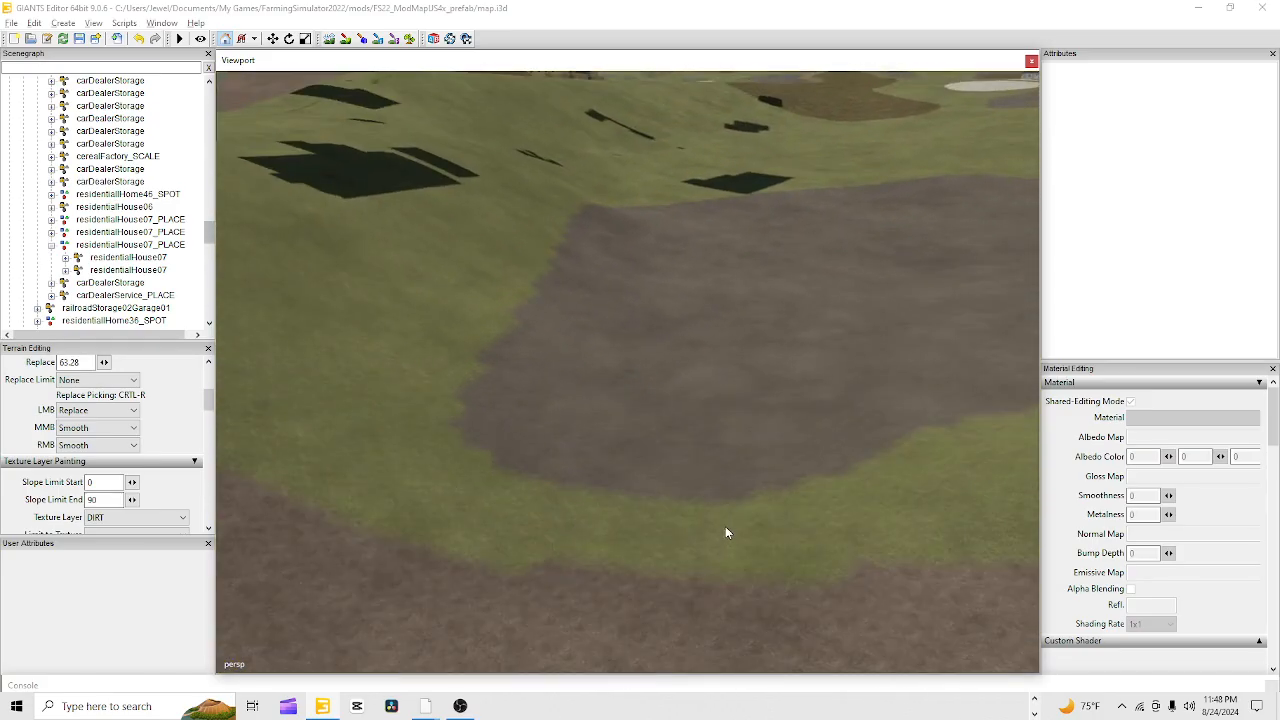
pyautogui.click(345, 39)
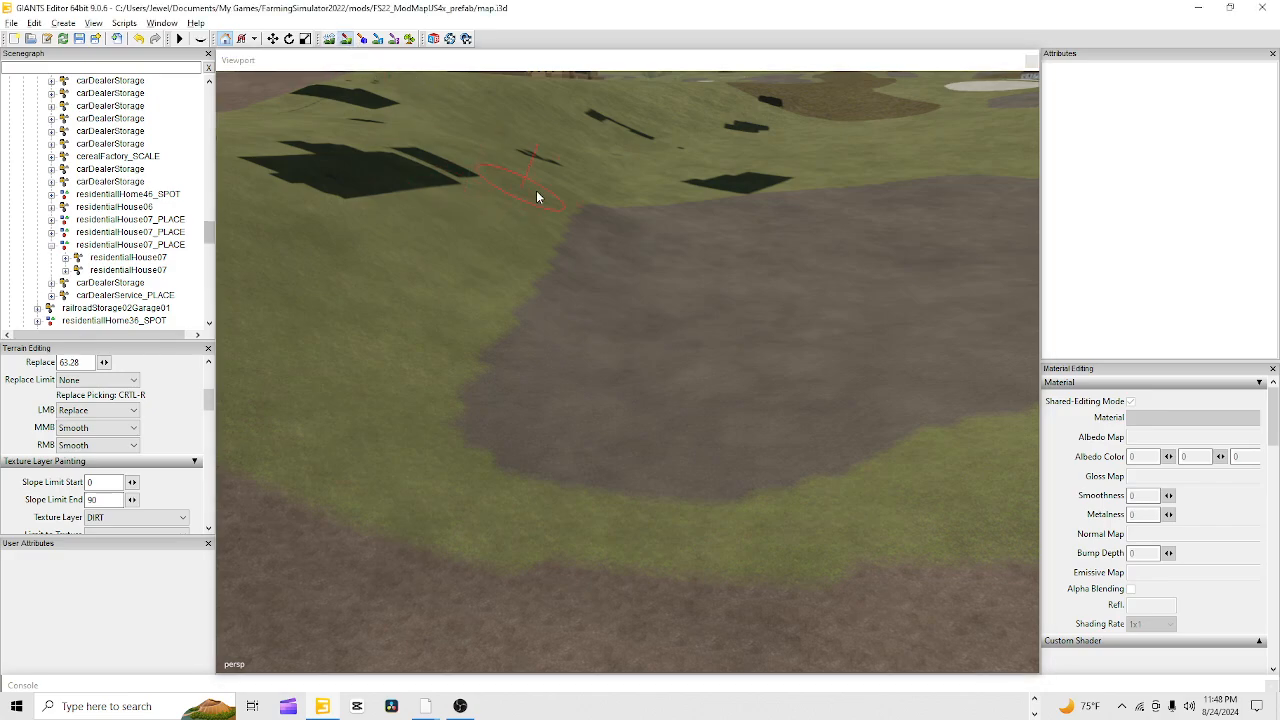
pyautogui.hotkey('ctrl', 't')
pyautogui.moveTo(567, 171)
pyautogui.mouseDown()
pyautogui.moveTo(586, 209)
pyautogui.moveTo(571, 249)
pyautogui.moveTo(434, 294)
pyautogui.moveTo(391, 397)
pyautogui.moveTo(414, 461)
pyautogui.mouseUp()
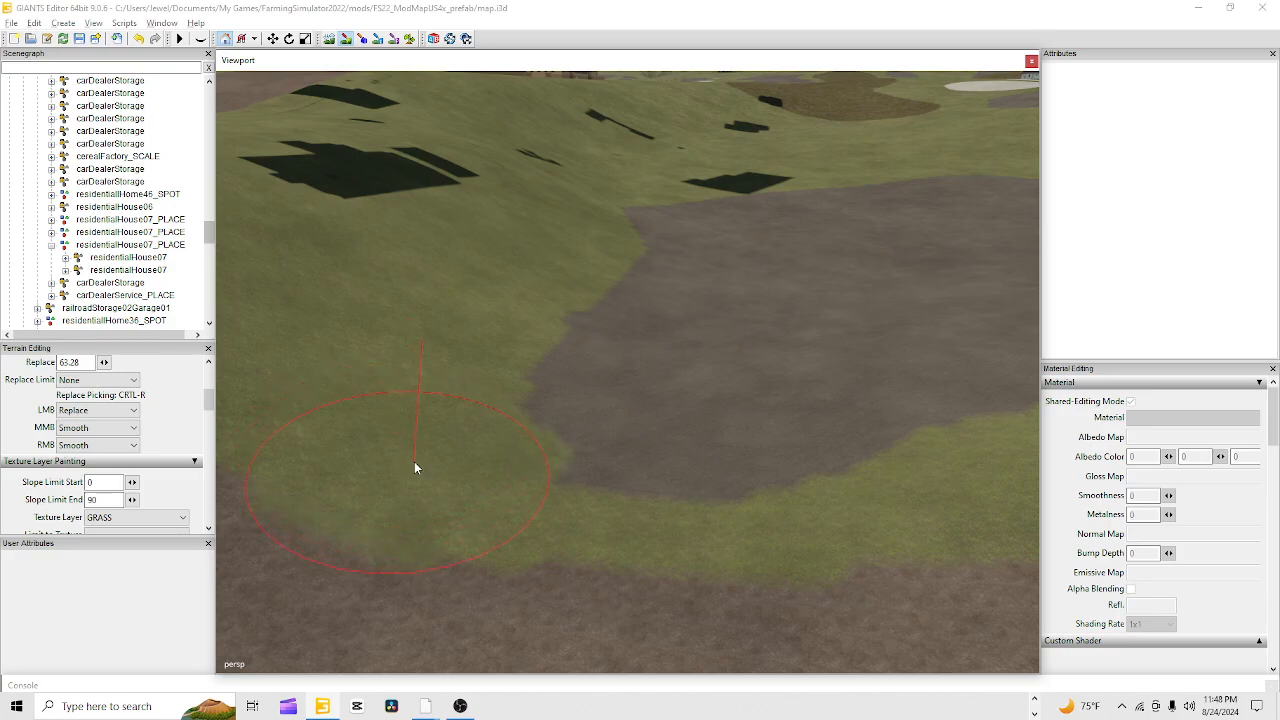
pyautogui.moveTo(549, 496)
pyautogui.mouseDown()
pyautogui.moveTo(757, 497)
pyautogui.moveTo(918, 468)
pyautogui.mouseUp()
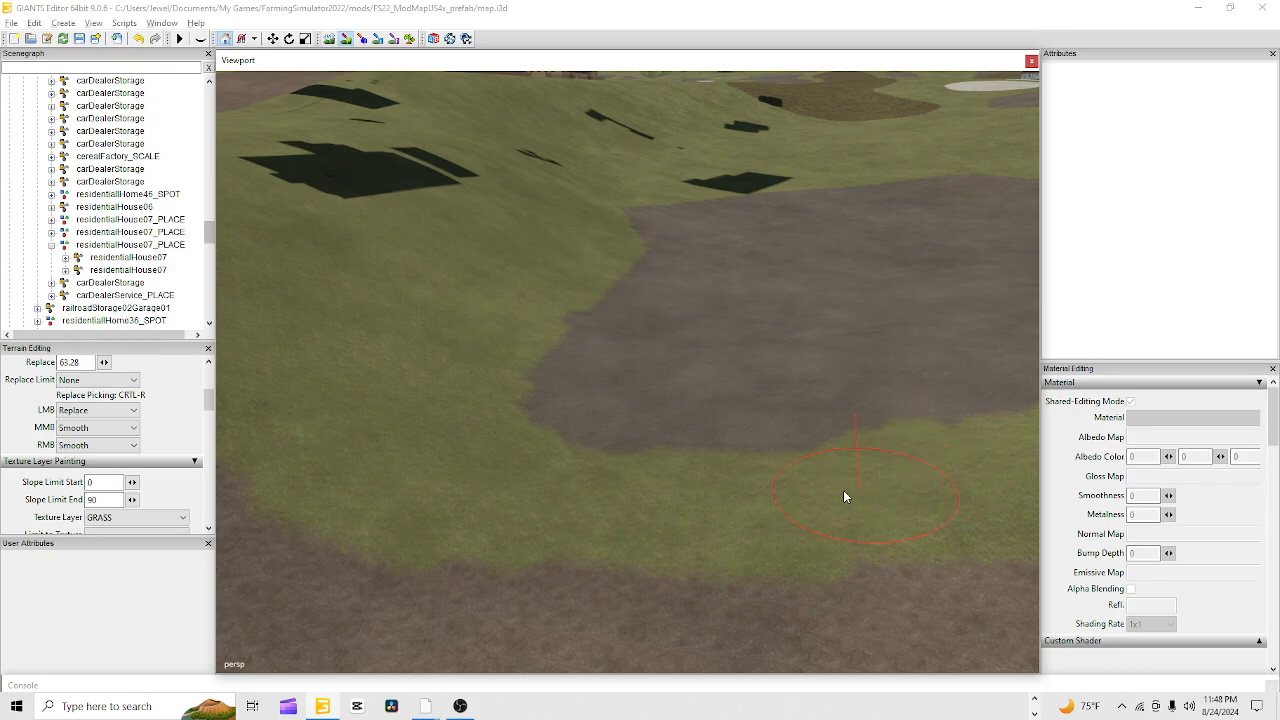
pyautogui.moveTo(562, 505)
pyautogui.mouseDown()
pyautogui.moveTo(474, 449)
pyautogui.moveTo(486, 366)
pyautogui.moveTo(509, 309)
pyautogui.moveTo(529, 302)
pyautogui.mouseUp()
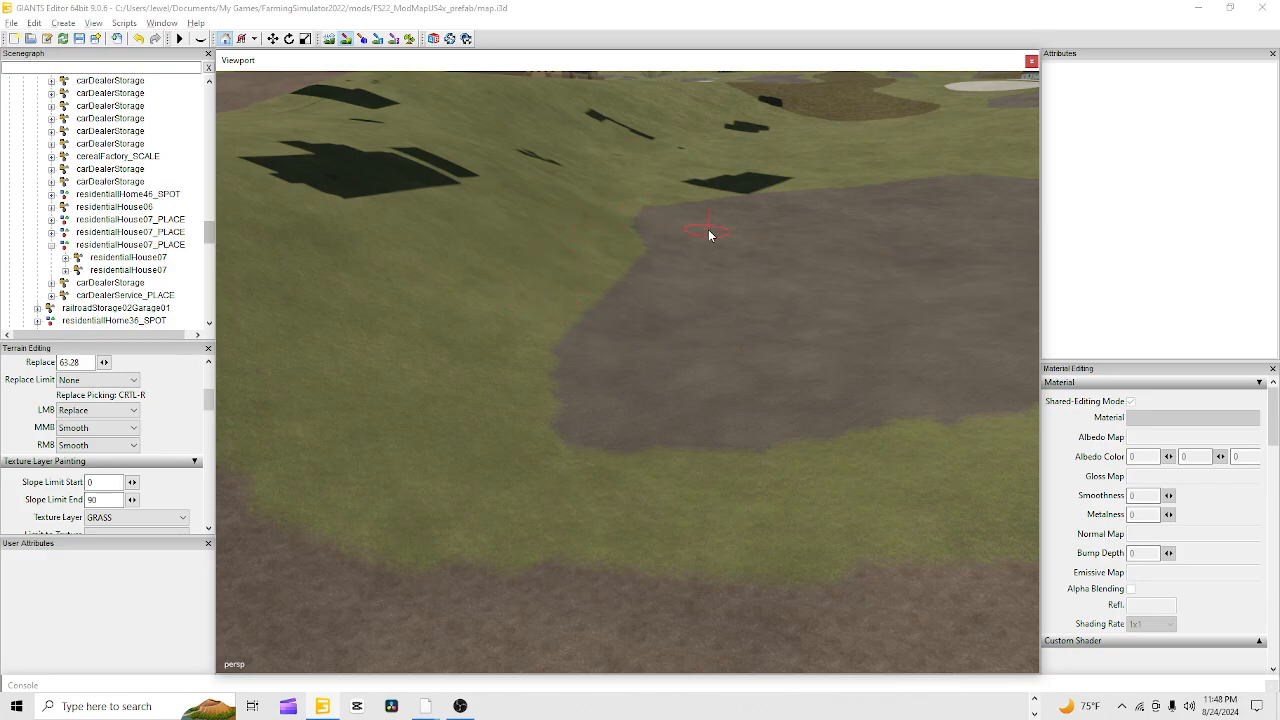
# Sample the DIRT texture and widen the patch toward the small house shadow and the driveway
pyautogui.hotkey('ctrl', 't')
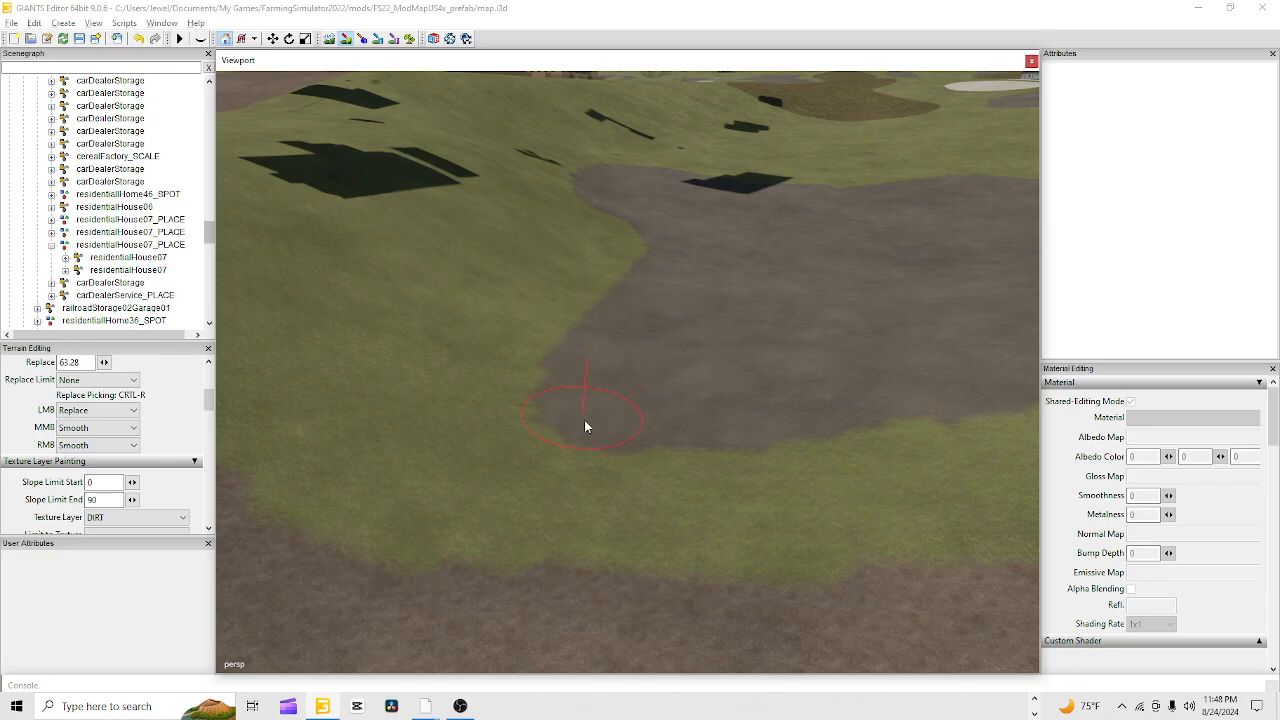
pyautogui.moveTo(579, 383)
pyautogui.mouseDown()
pyautogui.moveTo(572, 429)
pyautogui.moveTo(629, 463)
pyautogui.moveTo(756, 462)
pyautogui.moveTo(851, 438)
pyautogui.moveTo(954, 377)
pyautogui.moveTo(878, 434)
pyautogui.moveTo(763, 479)
pyautogui.moveTo(591, 463)
pyautogui.mouseUp()
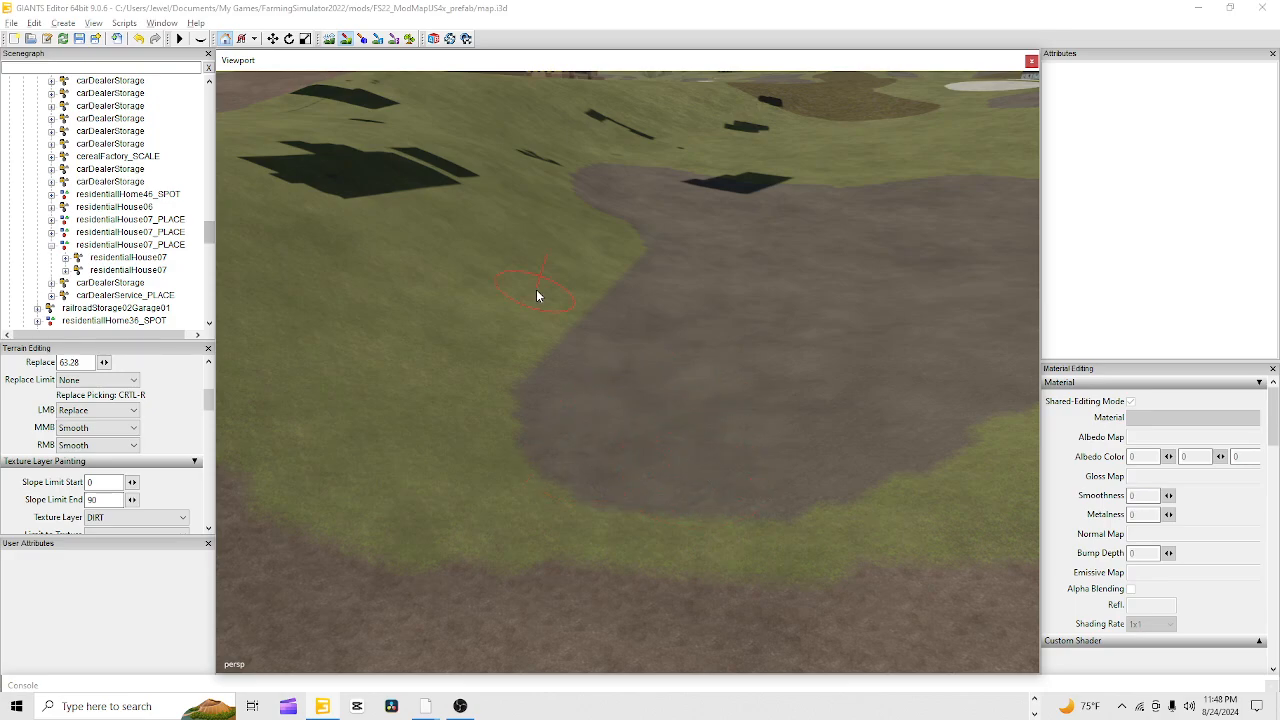
pyautogui.click(346, 38)
# Paint GRASS over the dirt patch's edge at the foot of the grassy slope
pyautogui.moveTo(542, 396)
pyautogui.keyDown('alt'); pyautogui.mouseDown()
pyautogui.moveTo(723, 429)
pyautogui.moveTo(634, 483)
pyautogui.moveTo(683, 342)
pyautogui.moveTo(397, 240)
pyautogui.moveTo(463, 198)
pyautogui.mouseUp(); pyautogui.keyUp('alt')
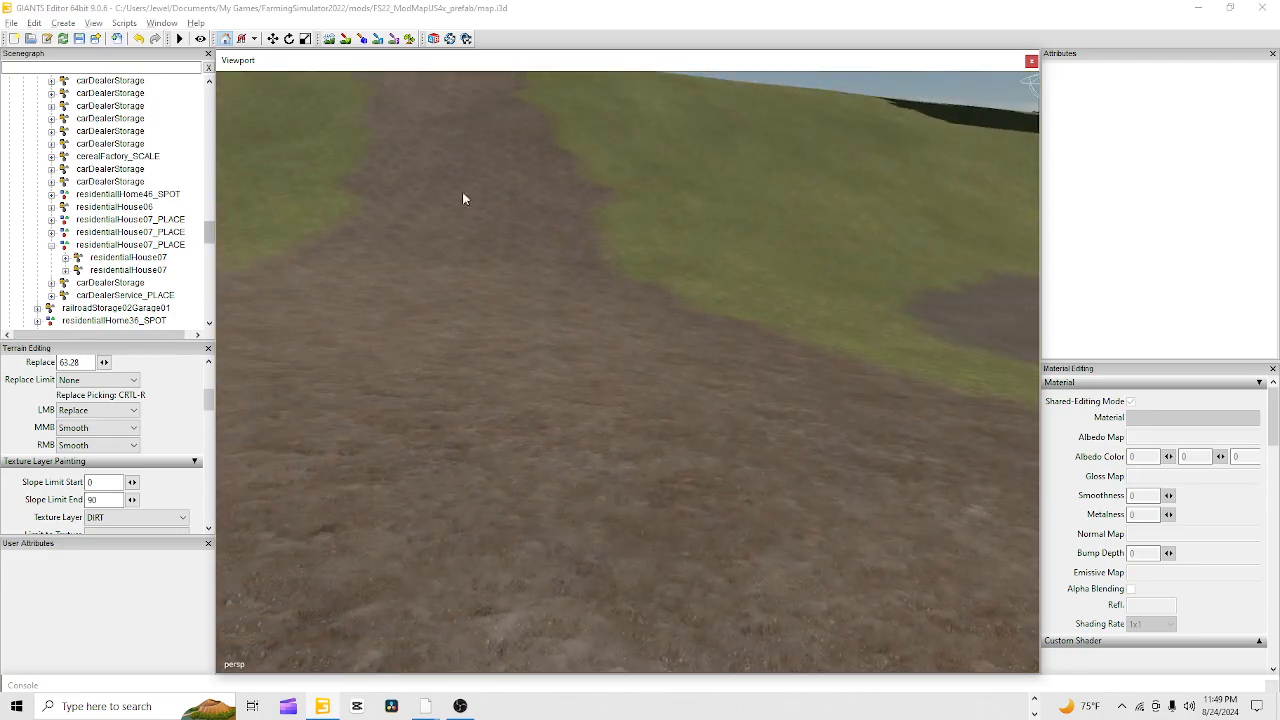
pyautogui.keyDown('alt'); pyautogui.moveTo(662, 446); pyautogui.dragTo(615, 291); pyautogui.keyUp('alt')
pyautogui.moveTo(607, 357); pyautogui.dragTo(988, 371, button='right')
pyautogui.moveTo(736, 420); pyautogui.dragTo(520, 297, button='right')
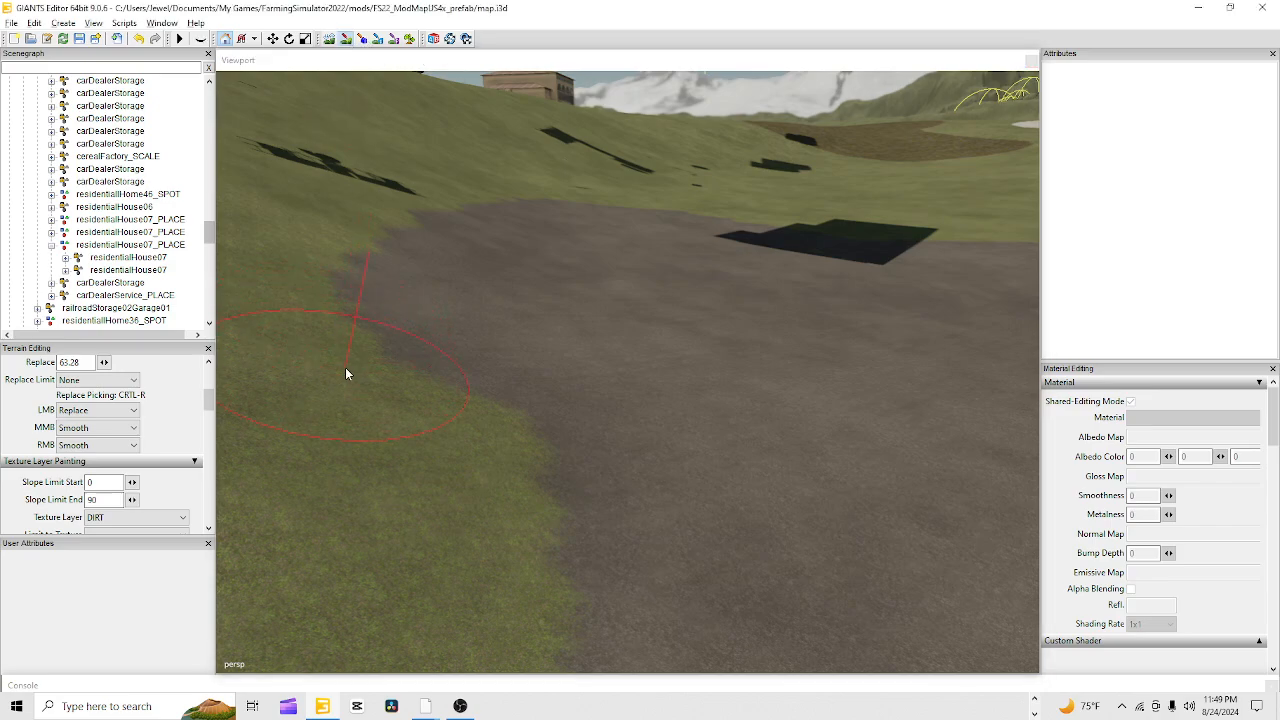
pyautogui.press('g')
pyautogui.moveTo(370, 388)
pyautogui.mouseDown()
pyautogui.moveTo(389, 247)
pyautogui.moveTo(470, 182)
pyautogui.moveTo(503, 191)
pyautogui.moveTo(451, 217)
pyautogui.moveTo(377, 354)
pyautogui.mouseUp()
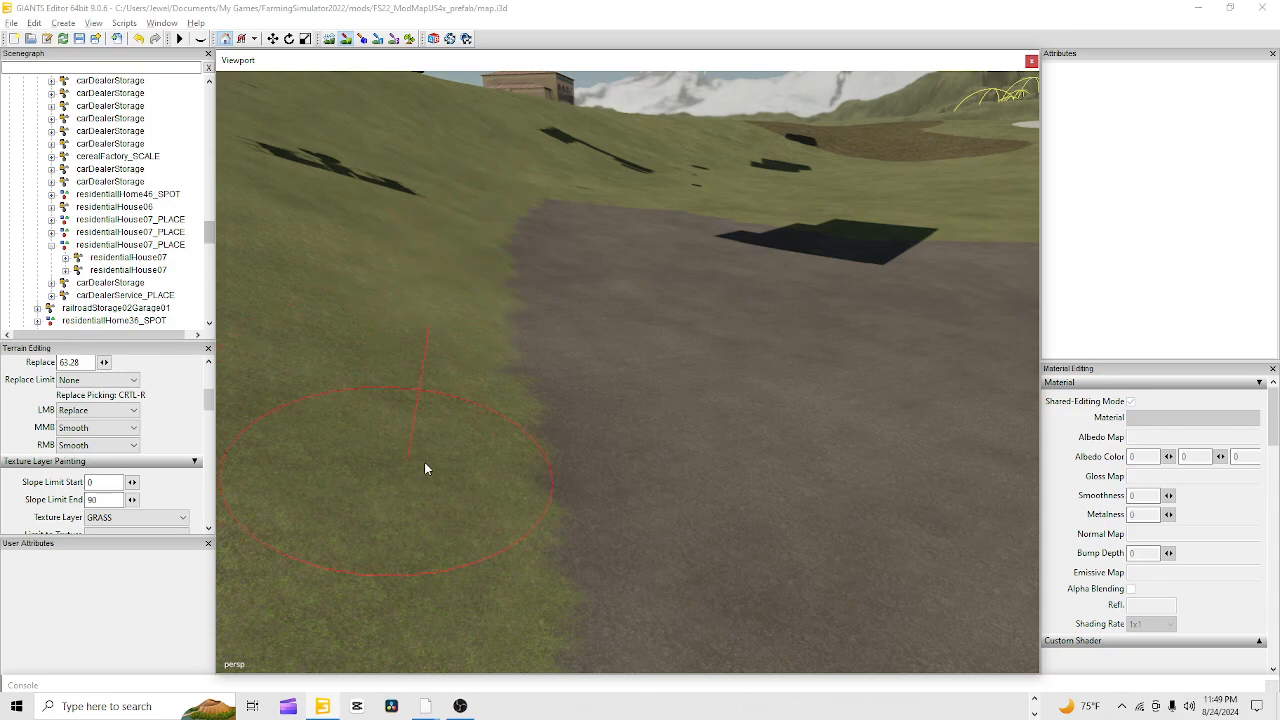
# Resample the DIRT texture, smooth the patch's slope-side edge and extend its far end beyond the house shadow
pyautogui.hotkey('ctrl', 'r')
pyautogui.moveTo(645, 474)
pyautogui.mouseDown()
pyautogui.moveTo(576, 387)
pyautogui.moveTo(555, 315)
pyautogui.moveTo(565, 242)
pyautogui.mouseUp()
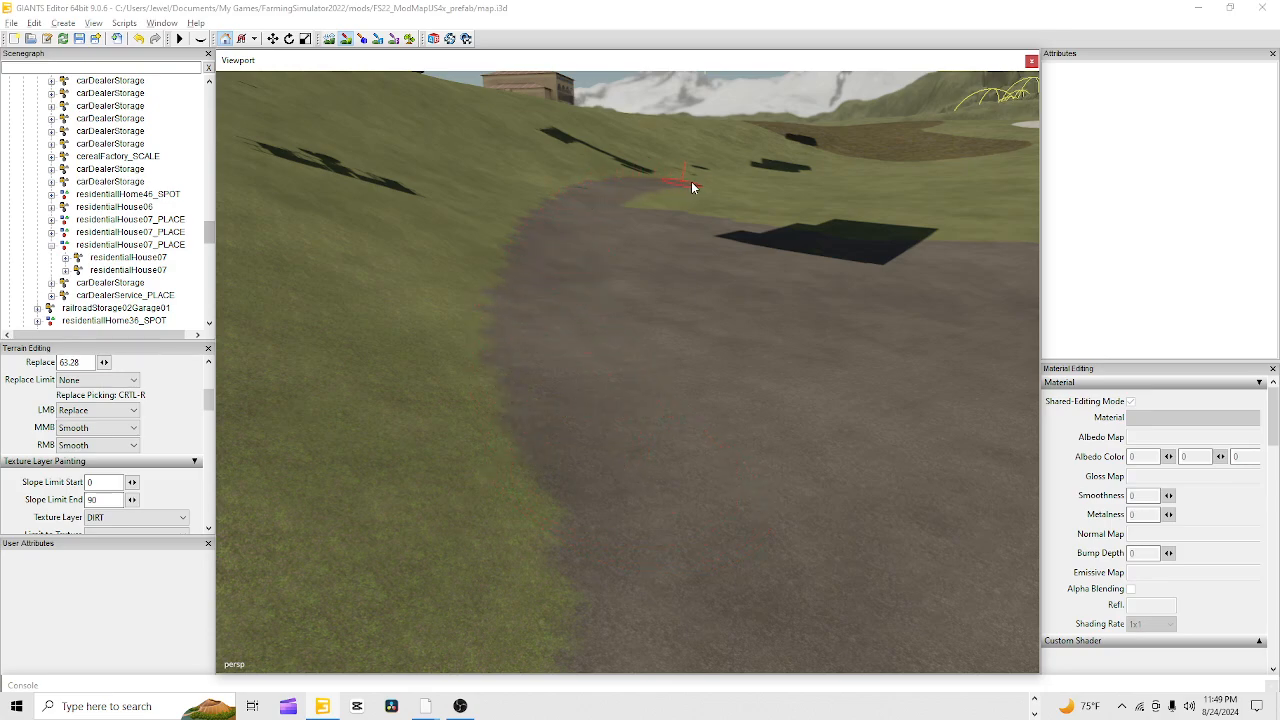
pyautogui.moveTo(692, 196)
pyautogui.mouseDown()
pyautogui.moveTo(667, 195)
pyautogui.moveTo(698, 193)
pyautogui.mouseUp()
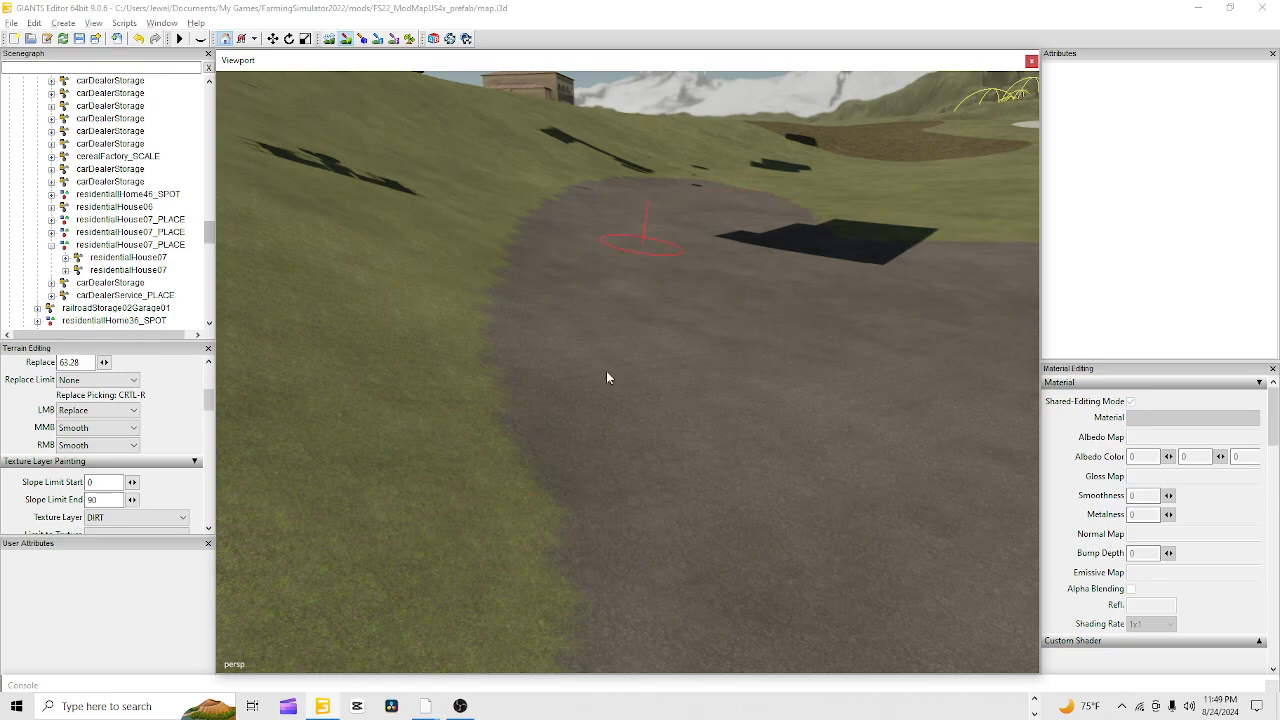
# Examine the reshaped dirt area, driveway and concrete pads from ground level and from above
pyautogui.click(346, 41)
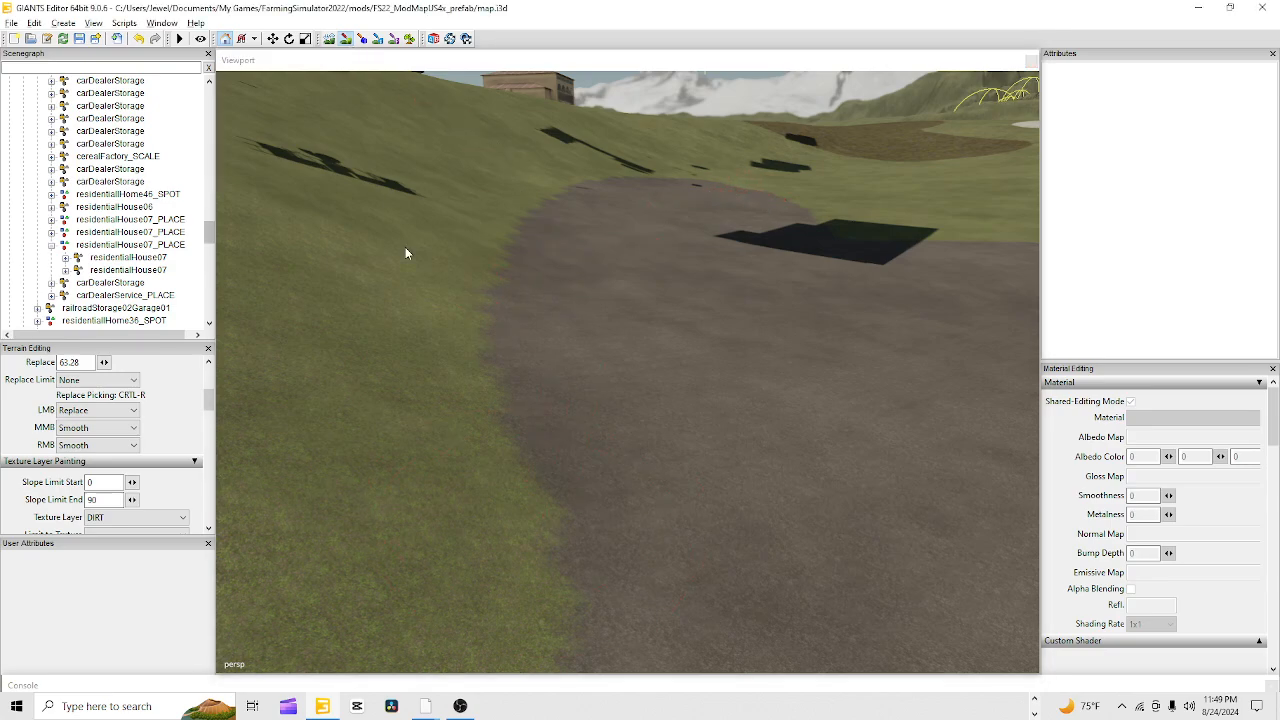
pyautogui.keyDown('alt'); pyautogui.moveTo(495, 445); pyautogui.dragTo(523, 320); pyautogui.keyUp('alt')
pyautogui.keyDown('alt'); pyautogui.moveTo(417, 528); pyautogui.dragTo(1117, 583); pyautogui.keyUp('alt')
pyautogui.scroll(-3, 644, 376)
pyautogui.keyDown('alt'); pyautogui.moveTo(644, 376); pyautogui.dragTo(603, 321); pyautogui.keyUp('alt')
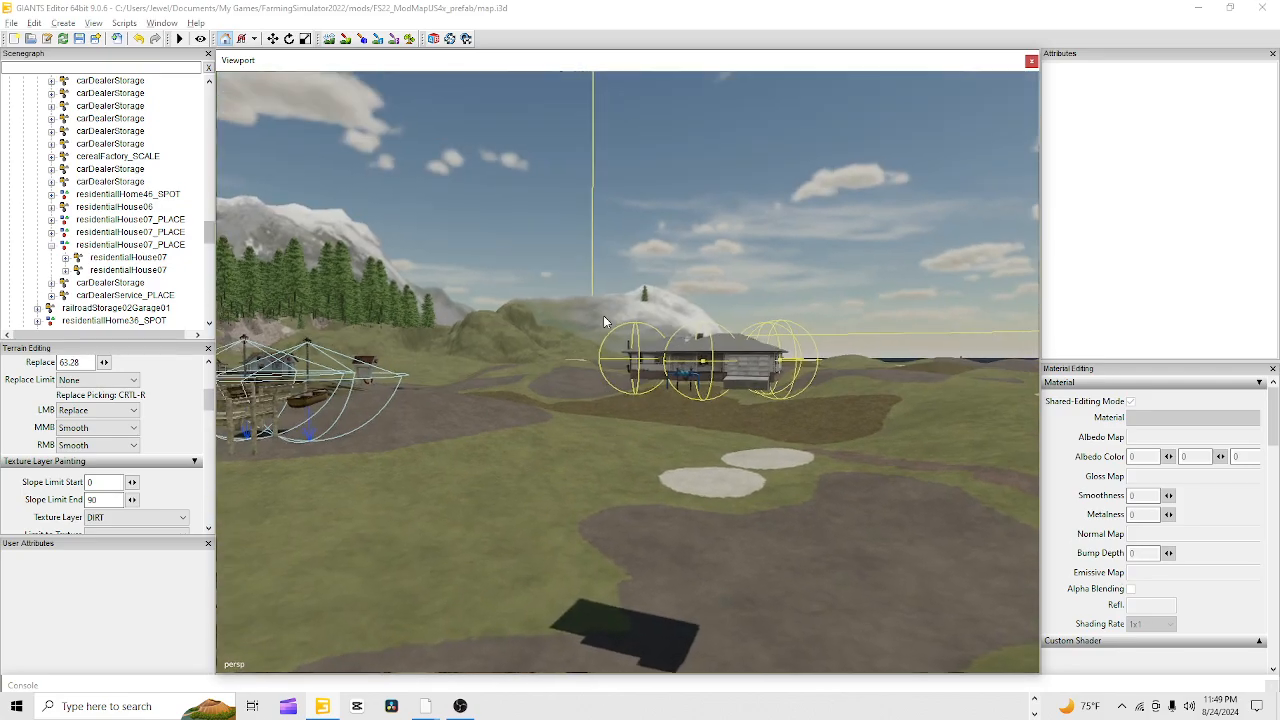
pyautogui.keyDown('alt'); pyautogui.moveTo(603, 321); pyautogui.dragTo(1100, 111, button='right'); pyautogui.keyUp('alt')
pyautogui.keyDown('alt'); pyautogui.moveTo(604, 440); pyautogui.dragTo(546, 491); pyautogui.keyUp('alt')
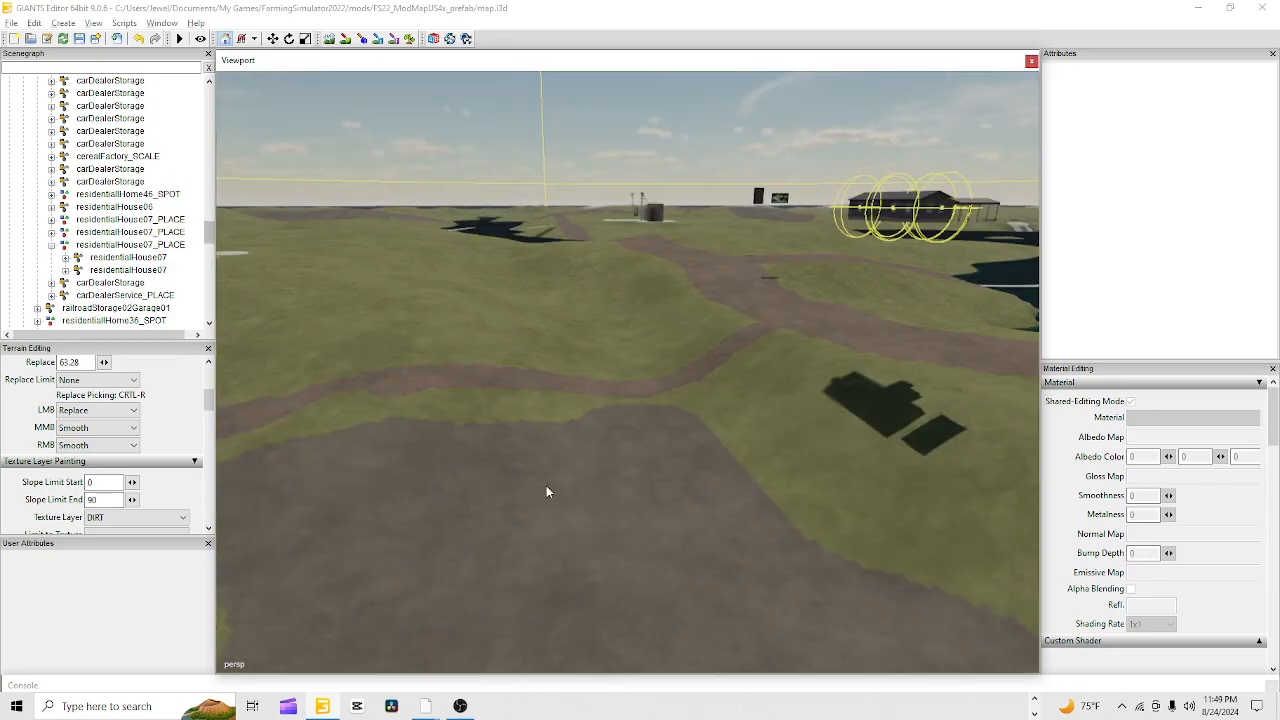
pyautogui.scroll(-6, 546, 491)
pyautogui.keyDown('alt'); pyautogui.moveTo(671, 446); pyautogui.dragTo(518, 510); pyautogui.keyUp('alt')
pyautogui.keyDown('alt'); pyautogui.moveTo(518, 510); pyautogui.dragTo(963, 343, button='right'); pyautogui.keyUp('alt')
pyautogui.keyDown('alt'); pyautogui.moveTo(740, 520); pyautogui.dragTo(1060, 409); pyautogui.keyUp('alt')
pyautogui.keyDown('alt'); pyautogui.moveTo(640, 500); pyautogui.dragTo(300, 565, button='right'); pyautogui.keyUp('alt')
pyautogui.keyDown('alt'); pyautogui.moveTo(527, 413); pyautogui.dragTo(697, 261); pyautogui.keyUp('alt')
pyautogui.keyDown('alt'); pyautogui.moveTo(697, 261); pyautogui.dragTo(650, 443, button='right'); pyautogui.keyUp('alt')
pyautogui.keyDown('alt'); pyautogui.moveTo(650, 443); pyautogui.dragTo(656, 382); pyautogui.keyUp('alt')
pyautogui.keyDown('alt'); pyautogui.moveTo(656, 382); pyautogui.dragTo(712, 314, button='right'); pyautogui.keyUp('alt')
pyautogui.keyDown('alt'); pyautogui.moveTo(712, 321); pyautogui.dragTo(751, 400); pyautogui.keyUp('alt')
pyautogui.keyDown('alt'); pyautogui.moveTo(751, 400); pyautogui.dragTo(671, 363, button='right'); pyautogui.keyUp('alt')
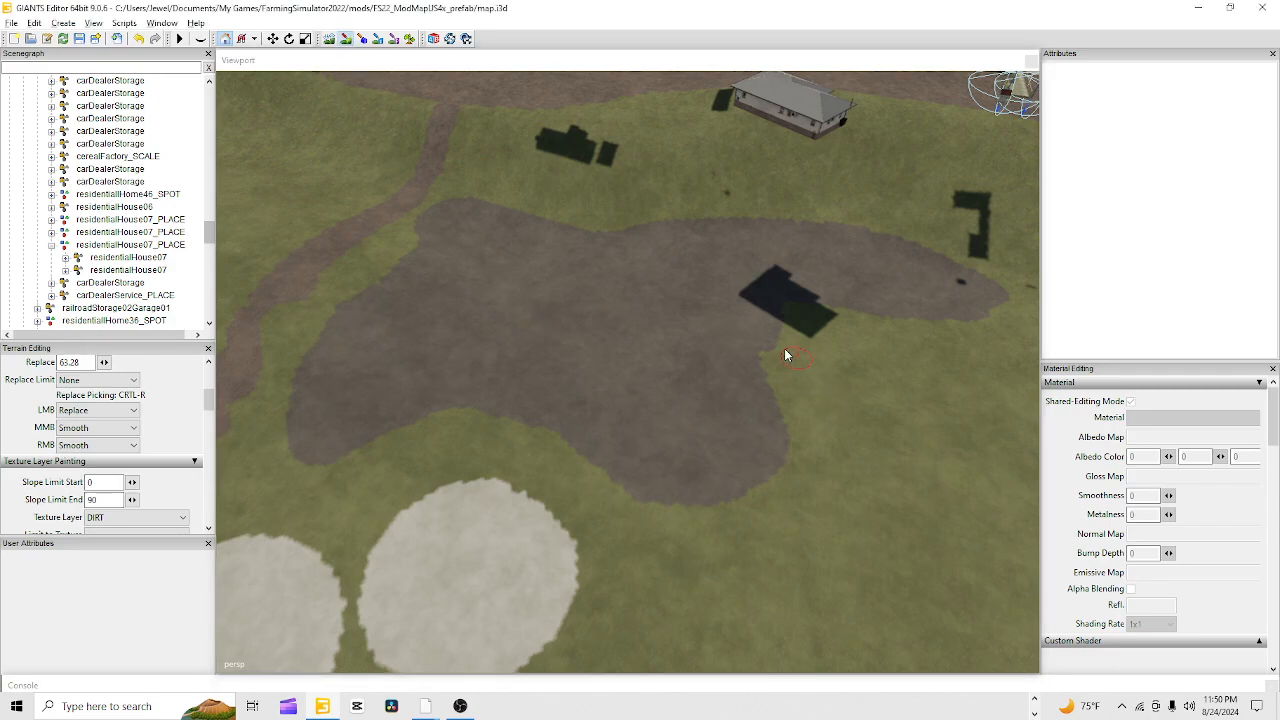
# Paint GRASS along the dirt's inner edge beside the house shadow and resample the DIRT texture at the patch's far end
pyautogui.scroll(1, 857, 360)
pyautogui.click(829, 358)
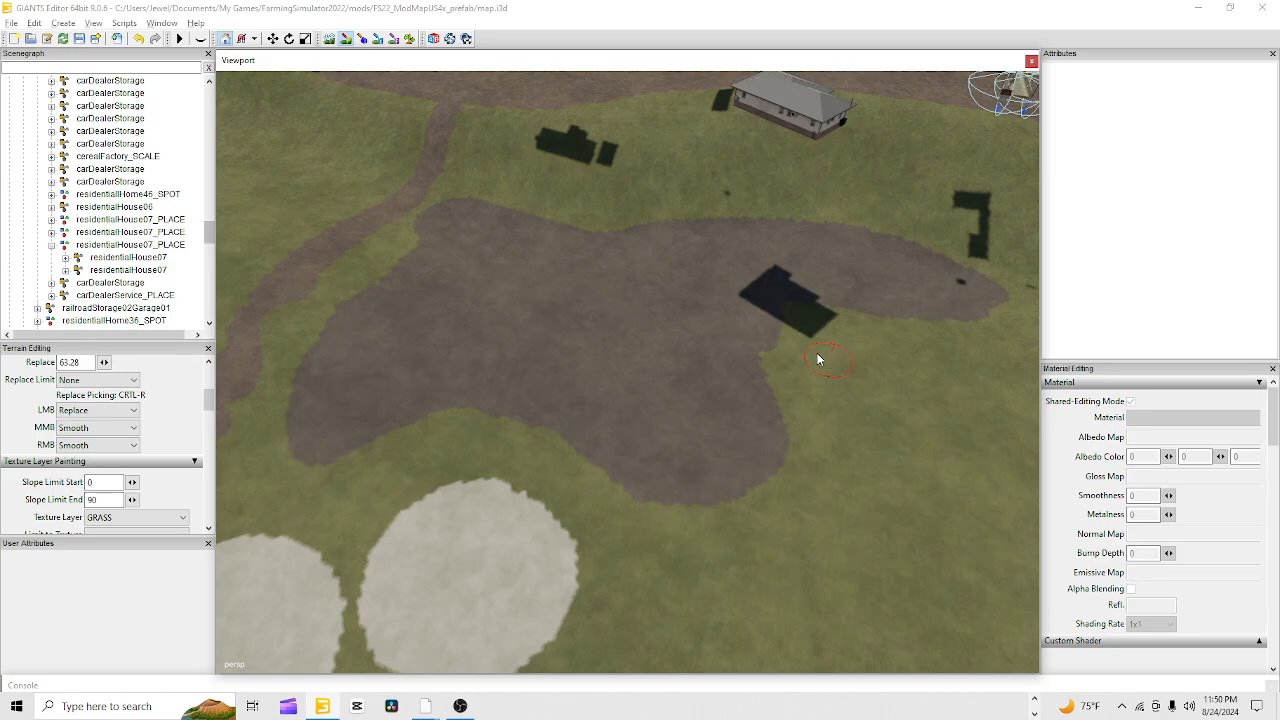
pyautogui.moveTo(795, 349)
pyautogui.mouseDown()
pyautogui.moveTo(791, 334)
pyautogui.moveTo(811, 330)
pyautogui.mouseUp()
pyautogui.hotkey('ctrl', 'r')
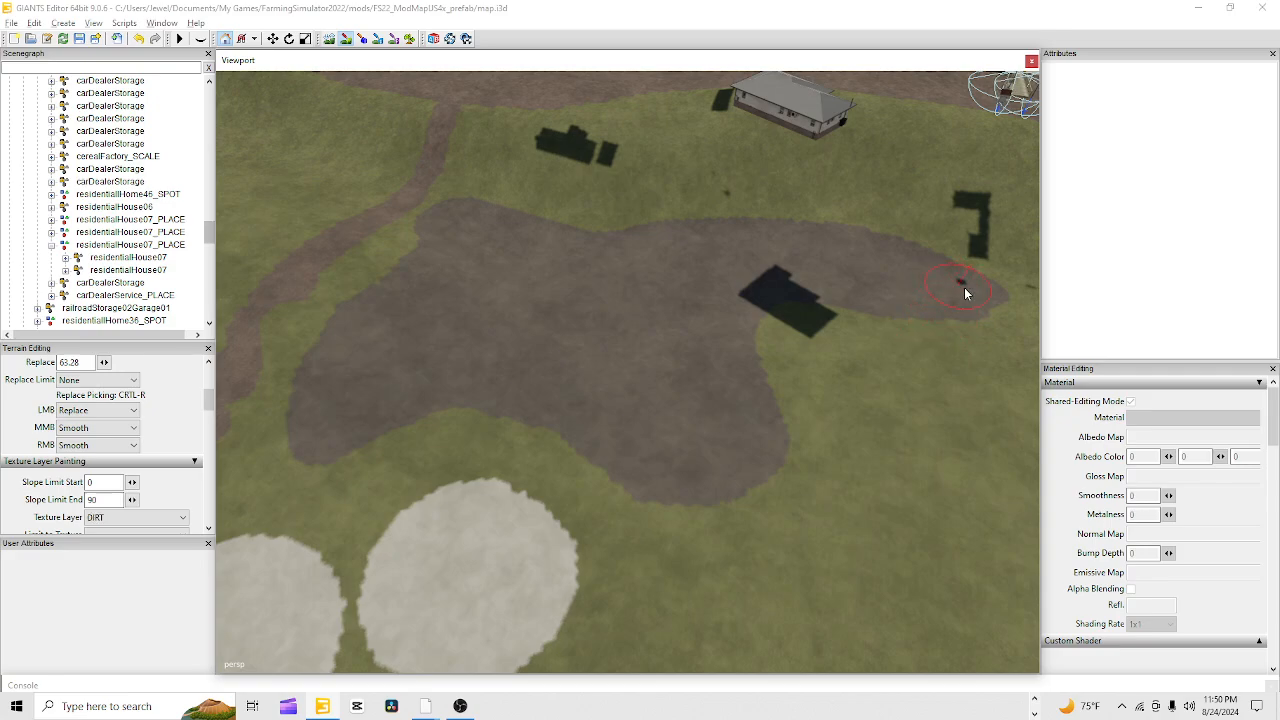
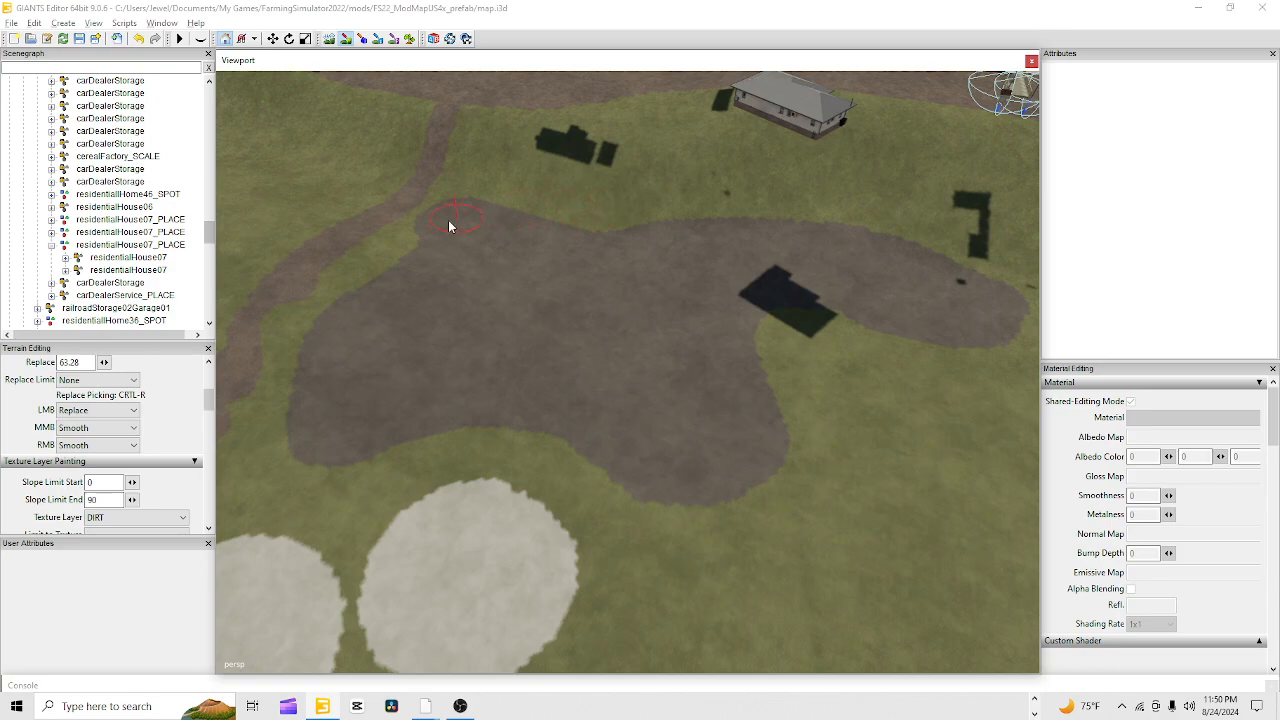
# Extend the dirt patch's road-side corner with DIRT, trim it back with GRASS and resample the ROUGHDIRT texture from the road
pyautogui.moveTo(448, 226); pyautogui.dragTo(384, 258)
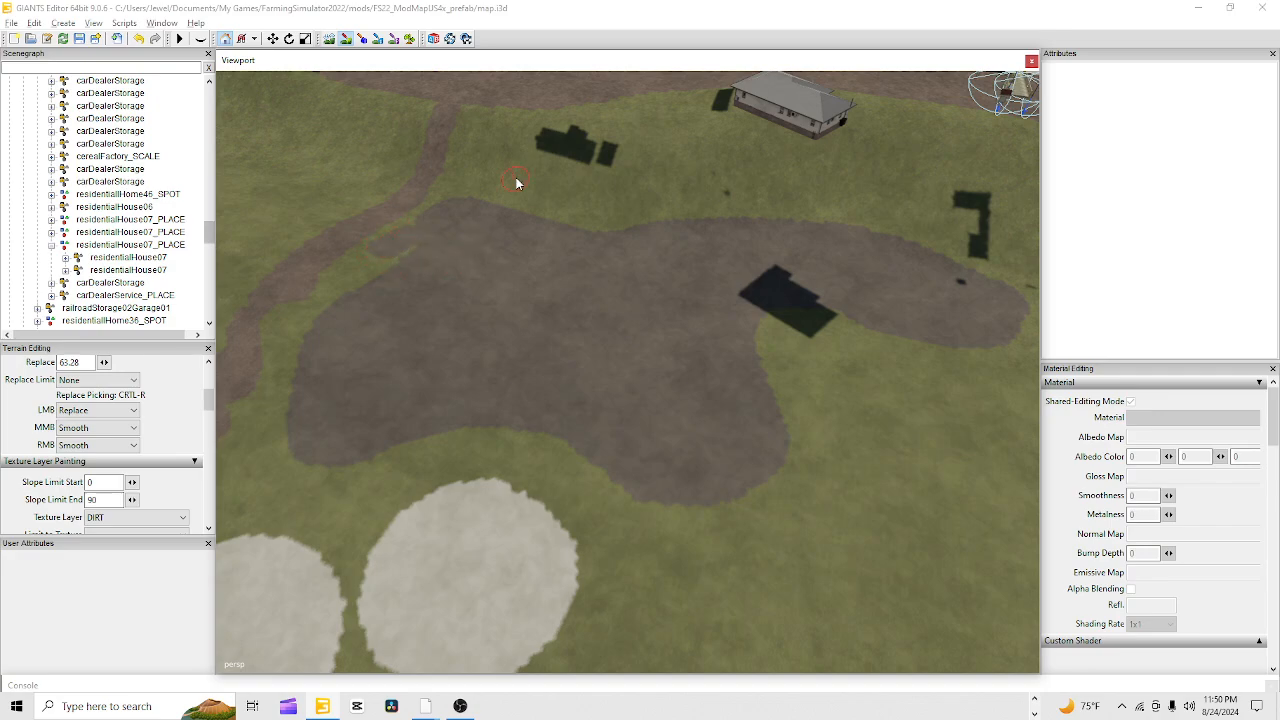
pyautogui.hotkey('ctrl', 'r')
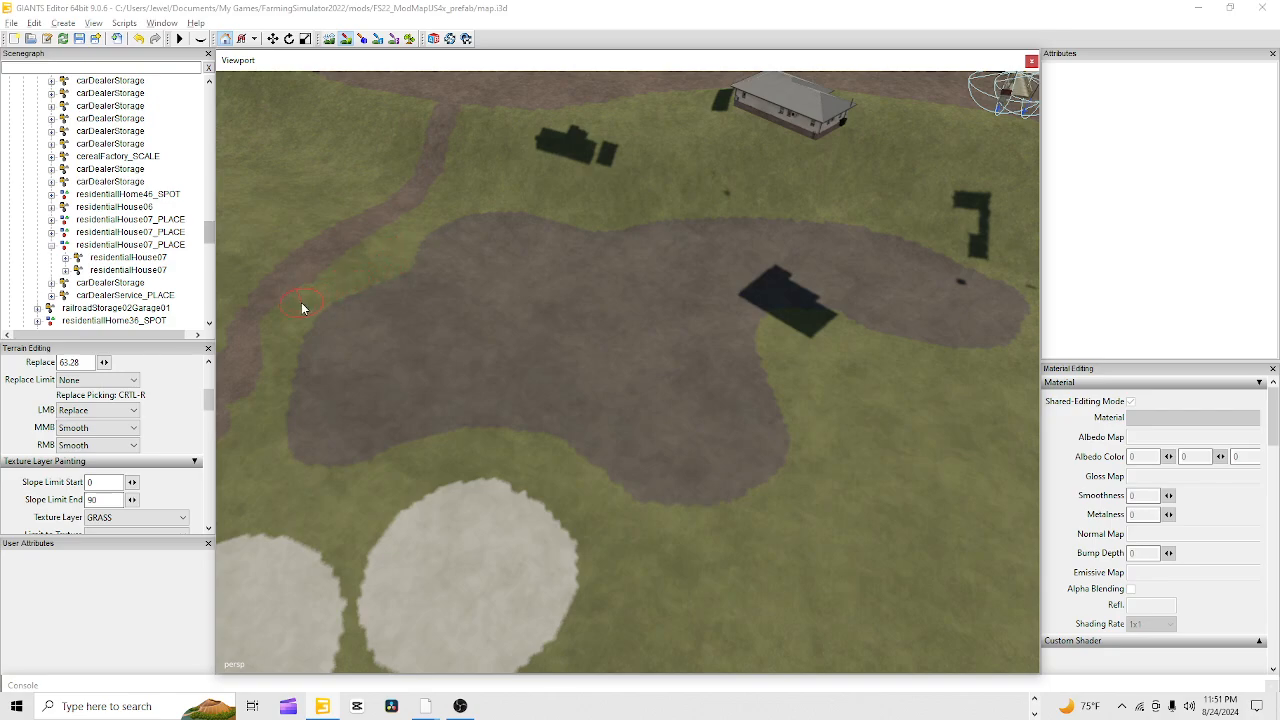
pyautogui.hotkey('ctrl', 't')
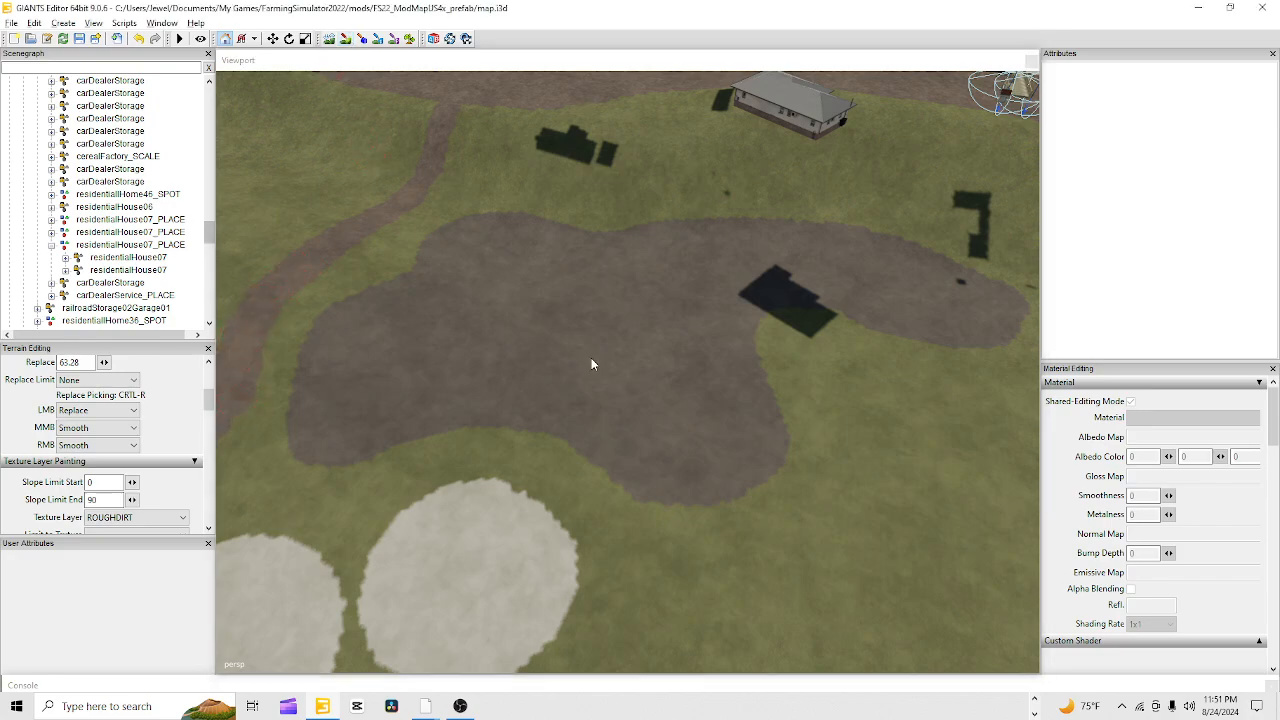
# Examine the dirt yard, concrete pads and house shadow from above and from ground level
pyautogui.scroll(4, 585, 380)
pyautogui.keyDown('alt'); pyautogui.moveTo(583, 374); pyautogui.dragTo(488, 363); pyautogui.keyUp('alt')
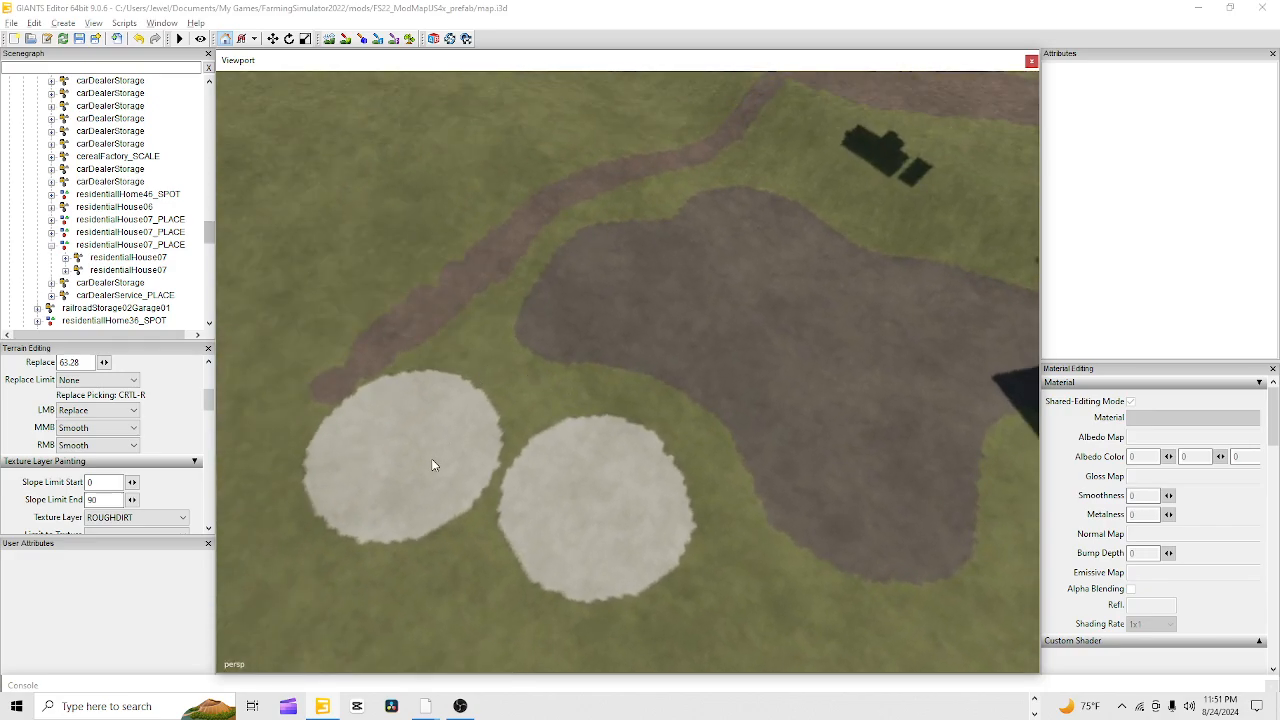
pyautogui.keyDown('alt'); pyautogui.moveTo(431, 458); pyautogui.dragTo(983, 257, button='right'); pyautogui.keyUp('alt')
pyautogui.keyDown('alt'); pyautogui.moveTo(670, 465); pyautogui.dragTo(1046, 253); pyautogui.keyUp('alt')
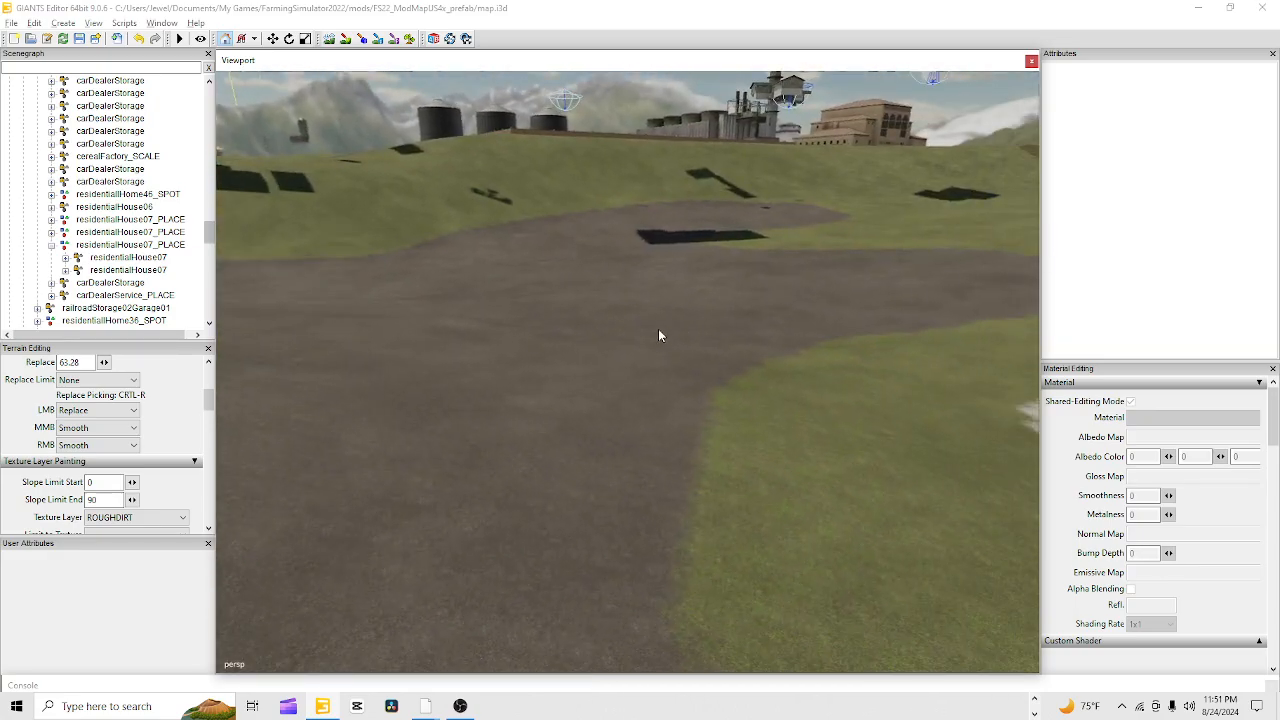
pyautogui.keyDown('alt'); pyautogui.moveTo(658, 329); pyautogui.dragTo(588, 332); pyautogui.keyUp('alt')
pyautogui.keyDown('alt'); pyautogui.moveTo(588, 332); pyautogui.dragTo(902, 76, button='right'); pyautogui.keyUp('alt')
pyautogui.keyDown('alt'); pyautogui.moveTo(643, 298); pyautogui.dragTo(683, 218); pyautogui.keyUp('alt')
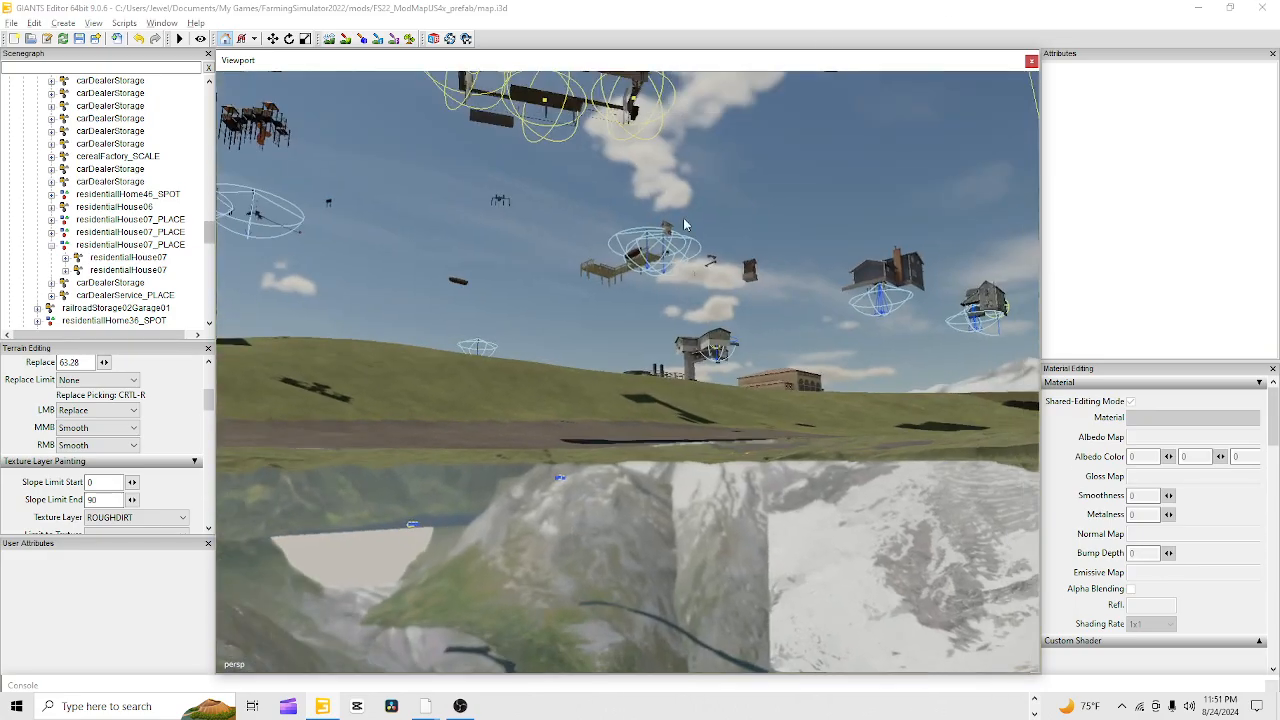
pyautogui.keyDown('alt'); pyautogui.moveTo(683, 218); pyautogui.dragTo(965, 57, button='right'); pyautogui.keyUp('alt')
pyautogui.keyDown('alt'); pyautogui.moveTo(590, 350); pyautogui.dragTo(646, 435); pyautogui.keyUp('alt')
pyautogui.keyDown('alt'); pyautogui.moveTo(646, 435); pyautogui.dragTo(794, 264, button='right'); pyautogui.keyUp('alt')
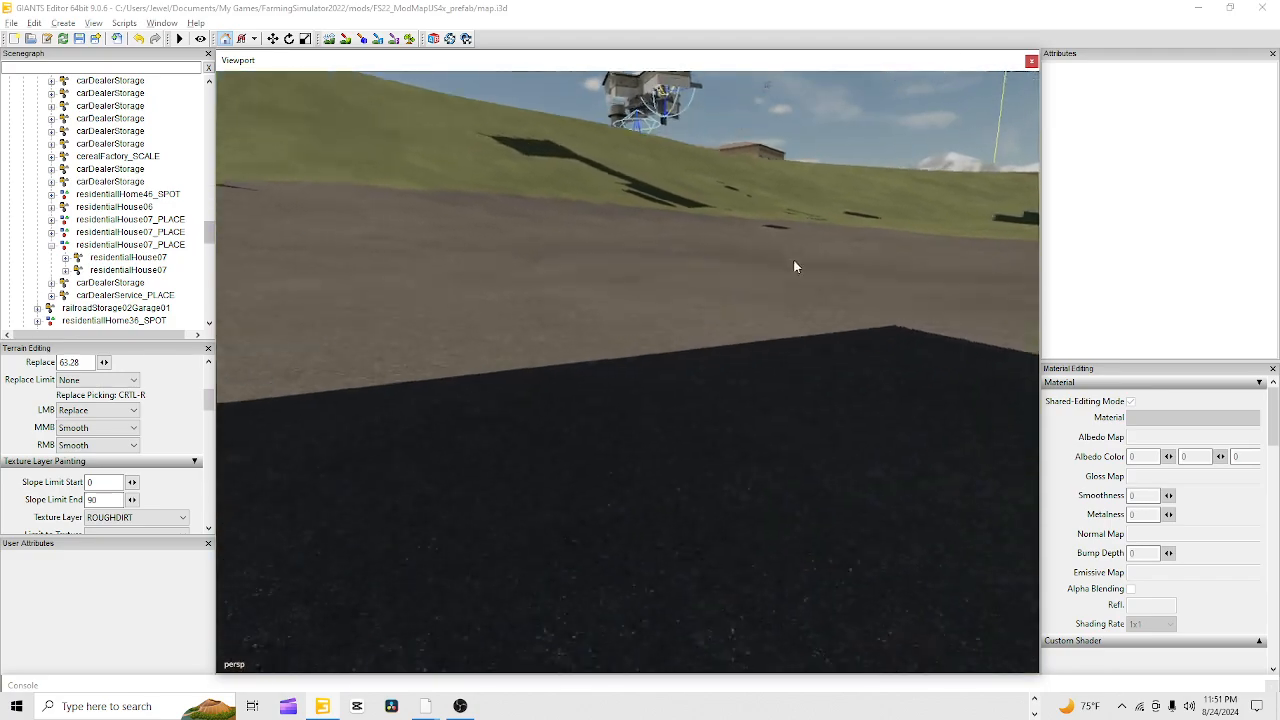
pyautogui.keyDown('alt'); pyautogui.moveTo(794, 264); pyautogui.dragTo(914, 310); pyautogui.keyUp('alt')
pyautogui.keyDown('alt'); pyautogui.moveTo(914, 310); pyautogui.dragTo(716, 441, button='right'); pyautogui.keyUp('alt')
pyautogui.keyDown('alt'); pyautogui.moveTo(716, 441); pyautogui.dragTo(729, 418); pyautogui.keyUp('alt')
pyautogui.keyDown('alt'); pyautogui.moveTo(729, 418); pyautogui.dragTo(790, 270, button='right'); pyautogui.keyUp('alt')
pyautogui.keyDown('alt'); pyautogui.moveTo(790, 270); pyautogui.dragTo(780, 390); pyautogui.keyUp('alt')
pyautogui.keyDown('alt'); pyautogui.moveTo(780, 390); pyautogui.dragTo(677, 449, button='right'); pyautogui.keyUp('alt')
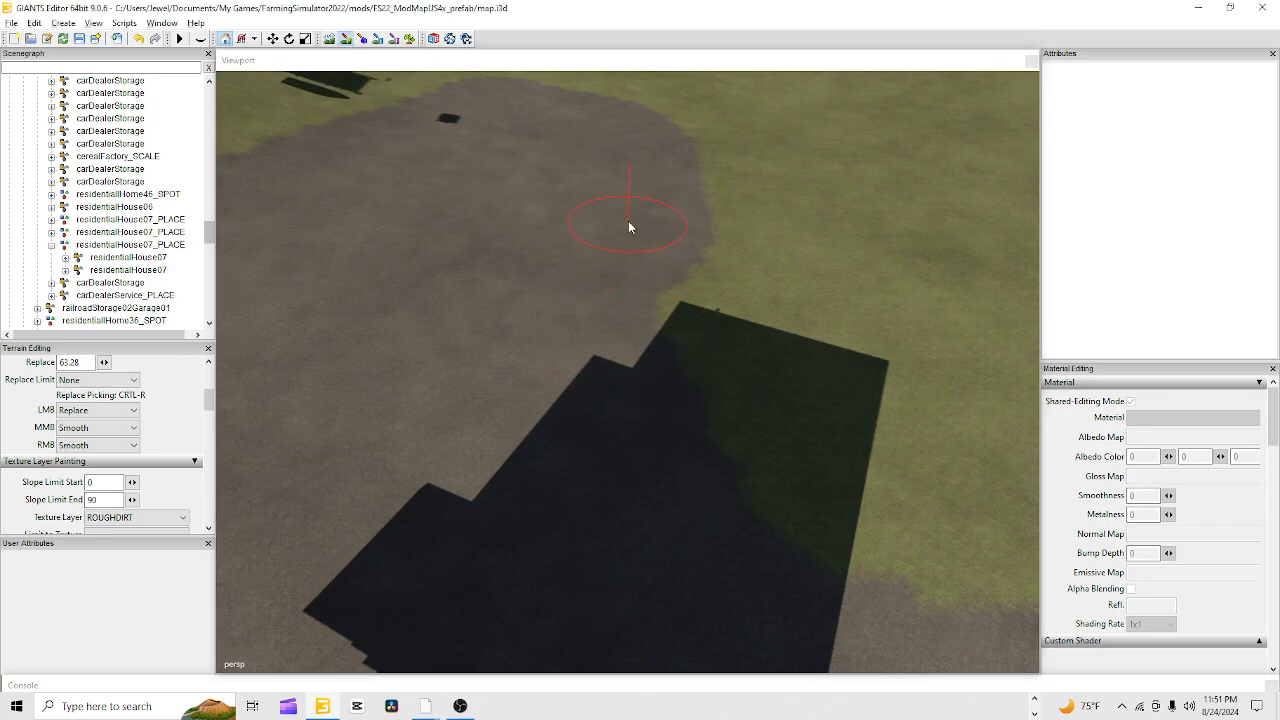
# Resample the DIRT texture and widen the yard's grass-side edge just beyond the house shadow
pyautogui.press('Up')
pyautogui.moveTo(625, 240); pyautogui.dragTo(579, 358)
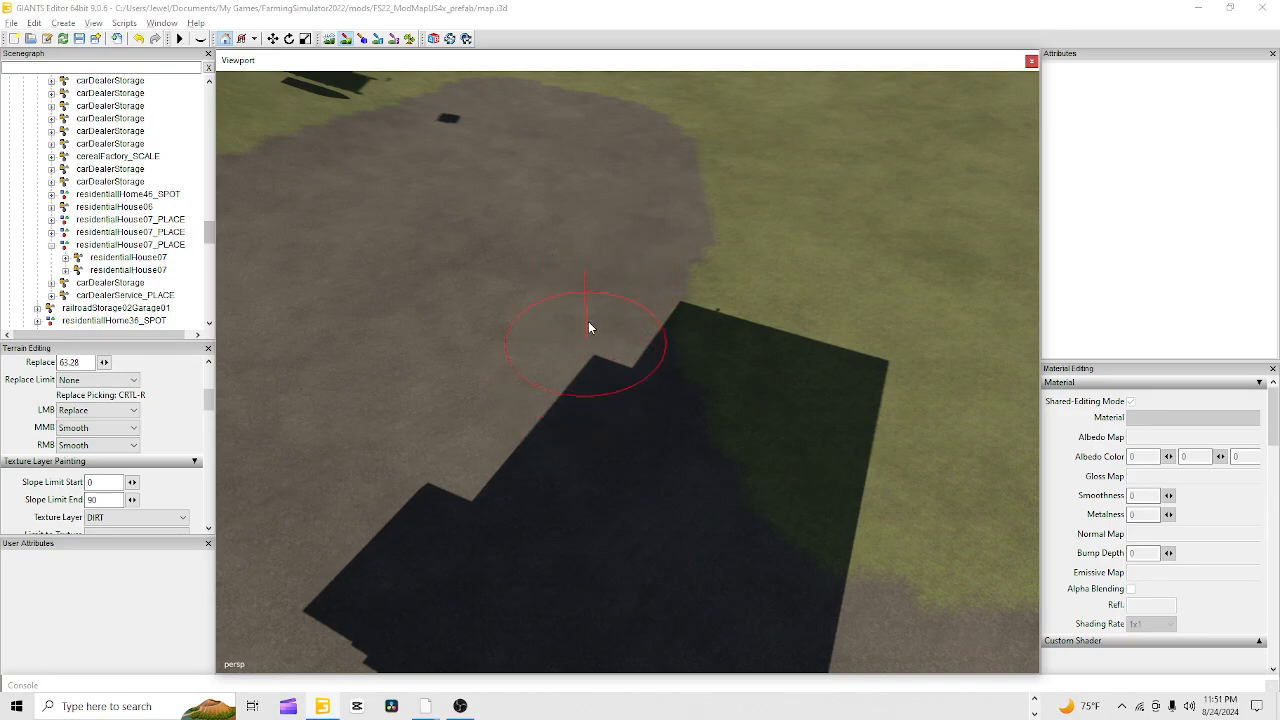
pyautogui.moveTo(621, 458)
pyautogui.mouseDown()
pyautogui.moveTo(580, 366)
pyautogui.moveTo(554, 346)
pyautogui.moveTo(821, 391)
pyautogui.moveTo(797, 438)
pyautogui.moveTo(895, 510)
pyautogui.mouseUp()
pyautogui.hotkey('ctrl', 'r')
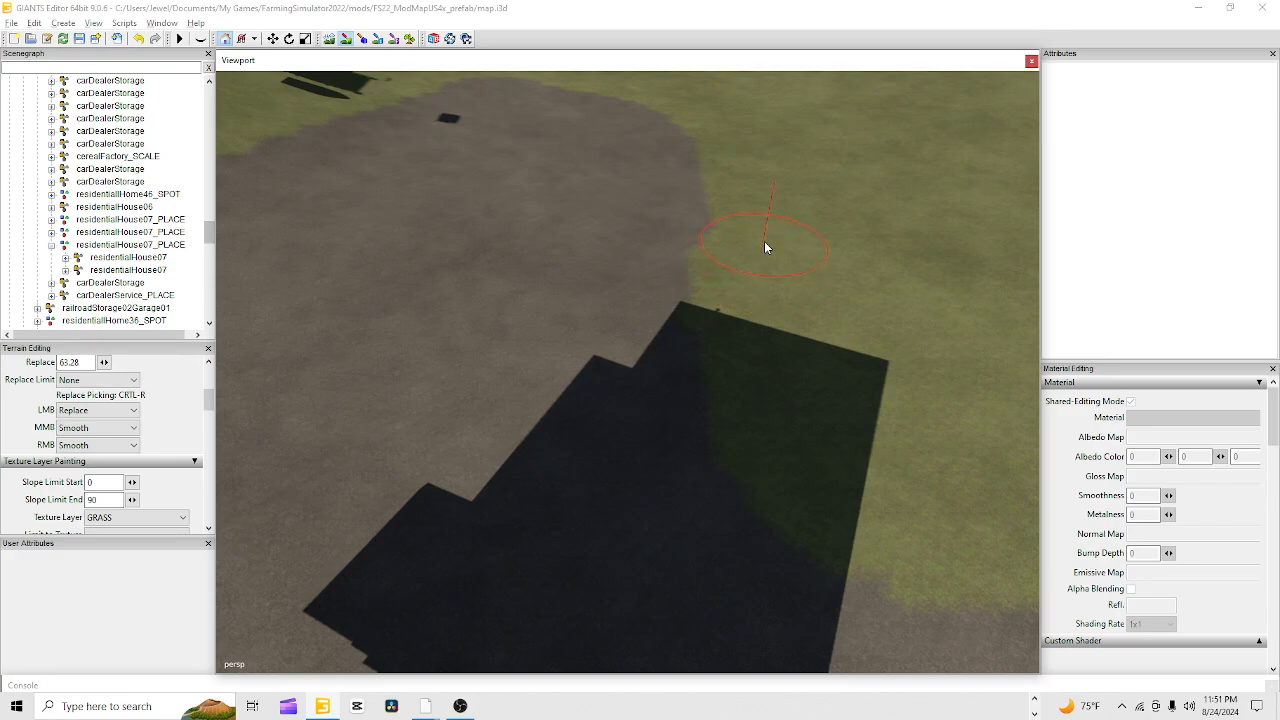
pyautogui.hotkey('ctrl', 'r')
pyautogui.moveTo(675, 207)
pyautogui.mouseDown()
pyautogui.moveTo(676, 160)
pyautogui.moveTo(643, 121)
pyautogui.mouseUp()
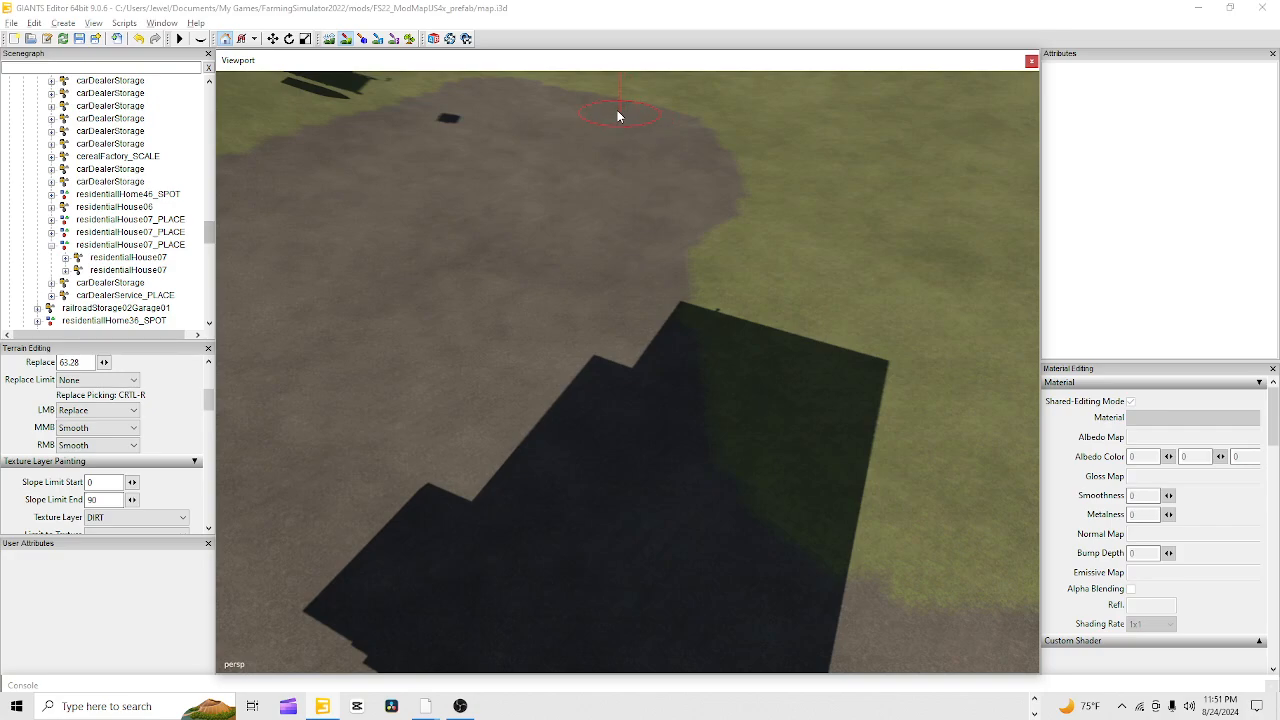
pyautogui.moveTo(639, 226)
pyautogui.mouseDown()
pyautogui.moveTo(627, 265)
pyautogui.moveTo(665, 211)
pyautogui.moveTo(649, 230)
pyautogui.mouseUp()
pyautogui.moveTo(606, 292)
pyautogui.mouseDown()
pyautogui.moveTo(636, 272)
pyautogui.moveTo(617, 310)
pyautogui.moveTo(628, 315)
pyautogui.moveTo(621, 352)
pyautogui.mouseUp()
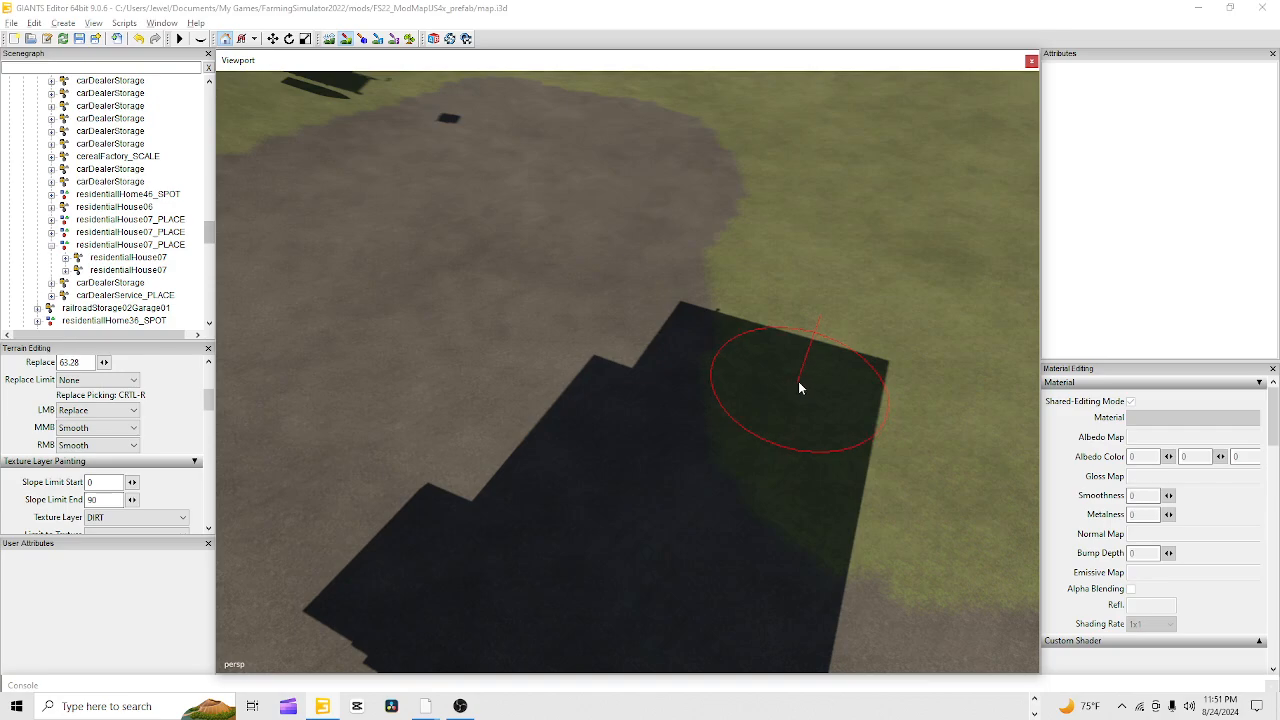
# Paint GRASS along the yard edge at the corner of the house shadow and end texture painting
pyautogui.hotkey('ctrl', 'r')
pyautogui.moveTo(770, 280)
pyautogui.mouseDown()
pyautogui.moveTo(757, 320)
pyautogui.moveTo(794, 400)
pyautogui.moveTo(767, 370)
pyautogui.mouseUp()
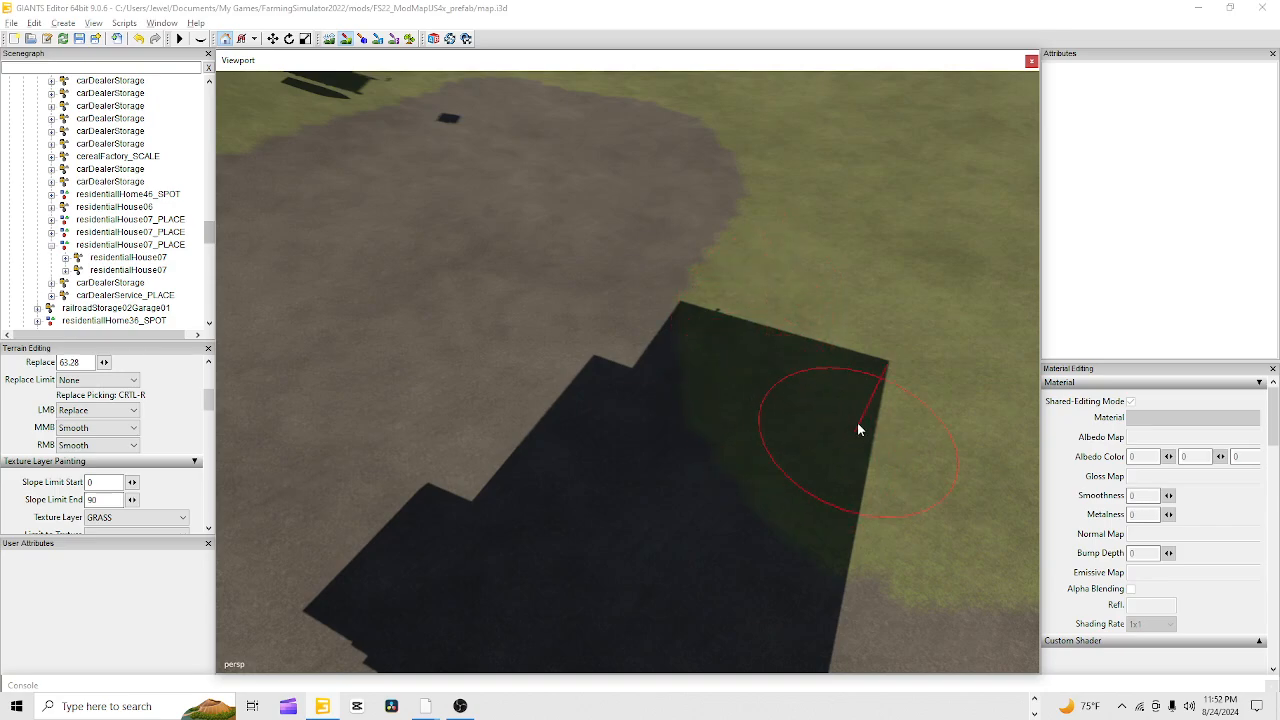
pyautogui.click(345, 40)
# Examine the end of the rough dirt road and its alignment with the two concrete pads from several angles
pyautogui.moveTo(635, 384)
pyautogui.keyDown('alt'); pyautogui.mouseDown()
pyautogui.moveTo(737, 409)
pyautogui.moveTo(765, 370)
pyautogui.moveTo(731, 254)
pyautogui.moveTo(613, 340)
pyautogui.moveTo(391, 269)
pyautogui.moveTo(560, 320)
pyautogui.moveTo(185, 641)
pyautogui.moveTo(646, 457)
pyautogui.moveTo(417, 560)
pyautogui.moveTo(516, 457)
pyautogui.moveTo(566, 449)
pyautogui.moveTo(477, 425)
pyautogui.mouseUp(); pyautogui.keyUp('alt')
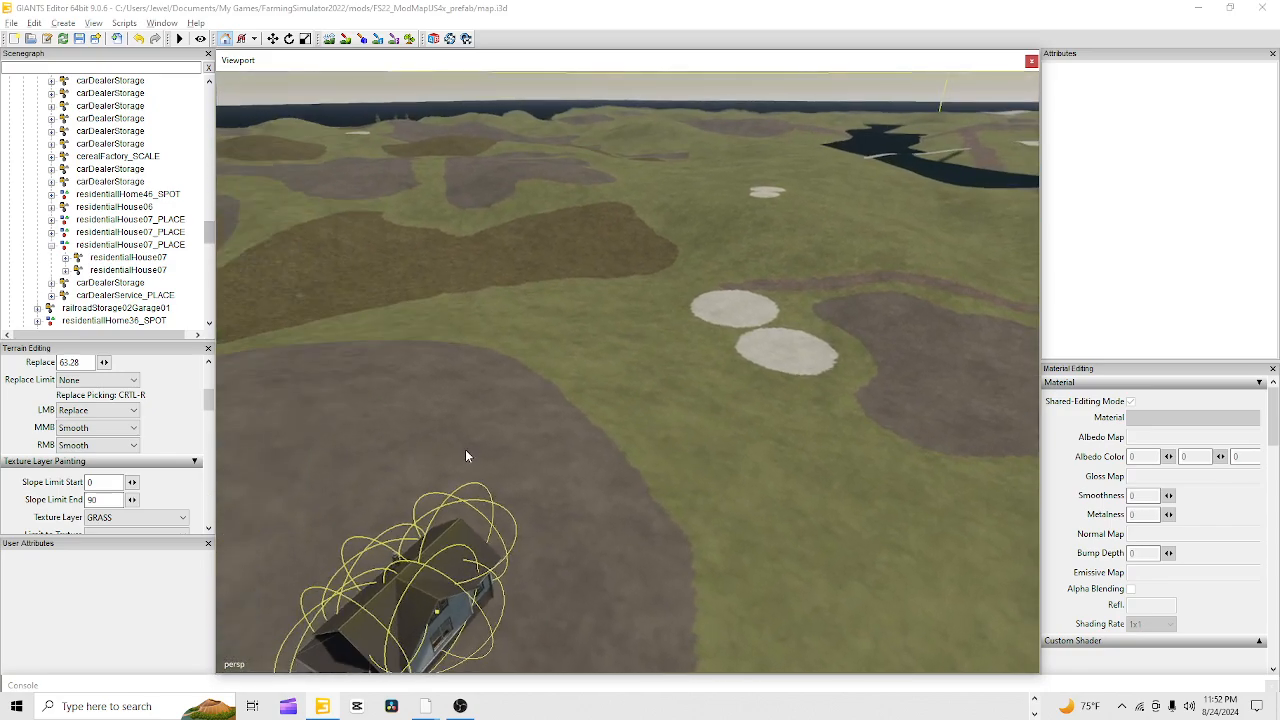
pyautogui.keyDown('alt'); pyautogui.moveTo(443, 514); pyautogui.dragTo(581, 434); pyautogui.keyUp('alt')
pyautogui.keyDown('alt'); pyautogui.moveTo(581, 428); pyautogui.dragTo(868, 227, button='right'); pyautogui.keyUp('alt')
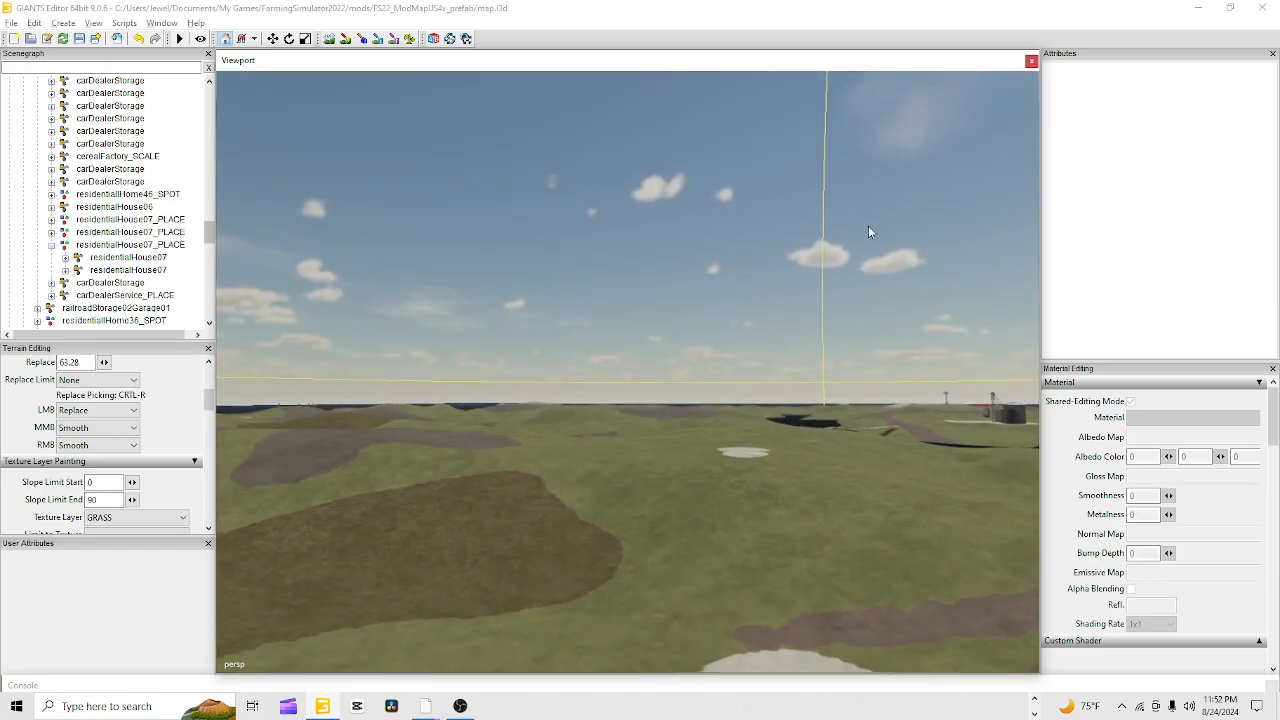
pyautogui.keyDown('alt'); pyautogui.moveTo(868, 227); pyautogui.dragTo(594, 525); pyautogui.keyUp('alt')
pyautogui.keyDown('alt'); pyautogui.moveTo(594, 525); pyautogui.dragTo(1114, 174, button='right'); pyautogui.keyUp('alt')
pyautogui.keyDown('alt'); pyautogui.moveTo(560, 520); pyautogui.dragTo(817, 458); pyautogui.keyUp('alt')
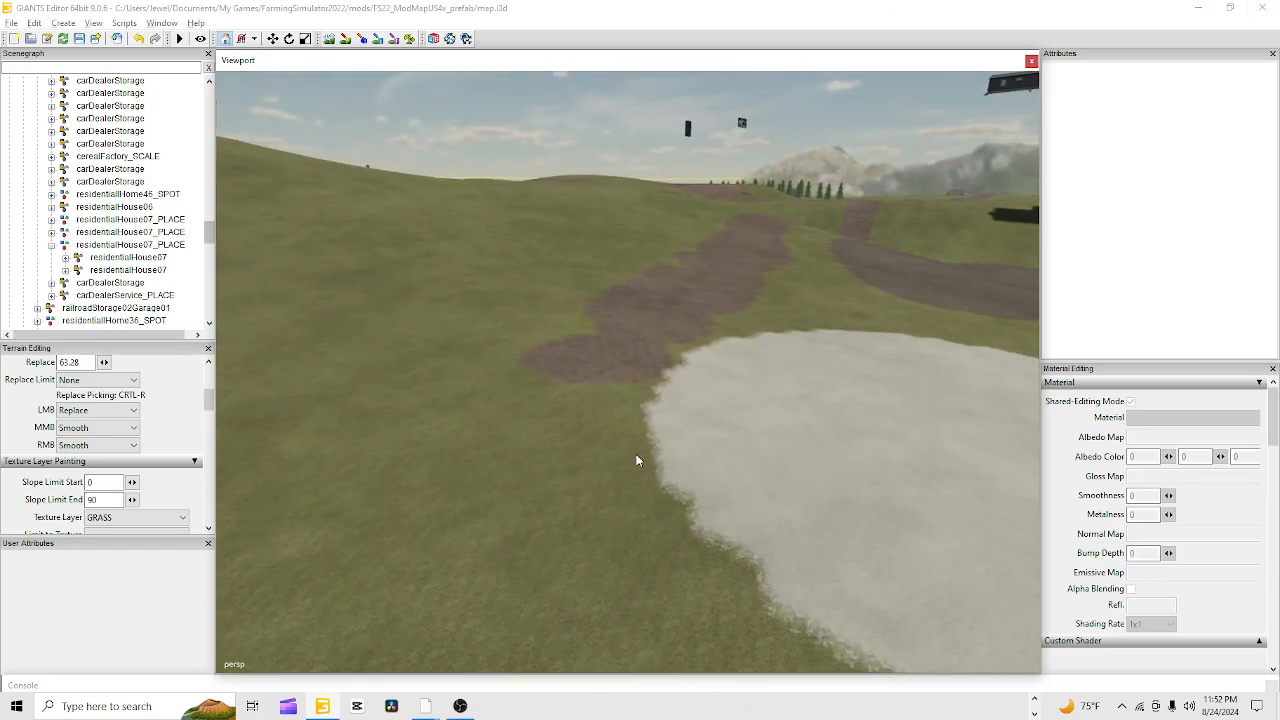
pyautogui.keyDown('alt'); pyautogui.moveTo(637, 457); pyautogui.dragTo(500, 408, button='right'); pyautogui.keyUp('alt')
pyautogui.keyDown('alt'); pyautogui.moveTo(500, 408); pyautogui.dragTo(682, 370); pyautogui.keyUp('alt')
pyautogui.keyDown('alt'); pyautogui.moveTo(682, 370); pyautogui.dragTo(488, 188, button='right'); pyautogui.keyUp('alt')
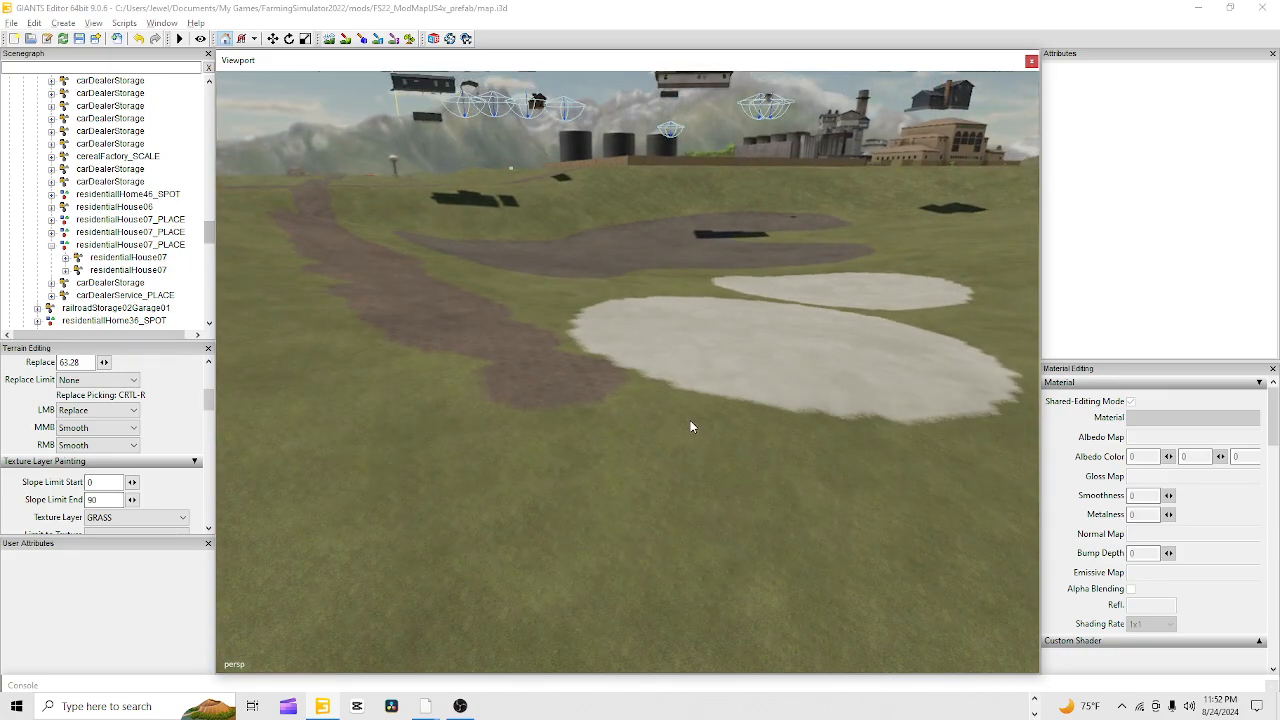
pyautogui.keyDown('alt'); pyautogui.moveTo(690, 420); pyautogui.dragTo(643, 445, button='right'); pyautogui.keyUp('alt')
pyautogui.keyDown('alt'); pyautogui.moveTo(643, 445); pyautogui.dragTo(579, 371); pyautogui.keyUp('alt')
pyautogui.keyDown('alt'); pyautogui.moveTo(579, 371); pyautogui.dragTo(467, 415, button='right'); pyautogui.keyUp('alt')
pyautogui.keyDown('alt'); pyautogui.moveTo(467, 415); pyautogui.dragTo(732, 353); pyautogui.keyUp('alt')
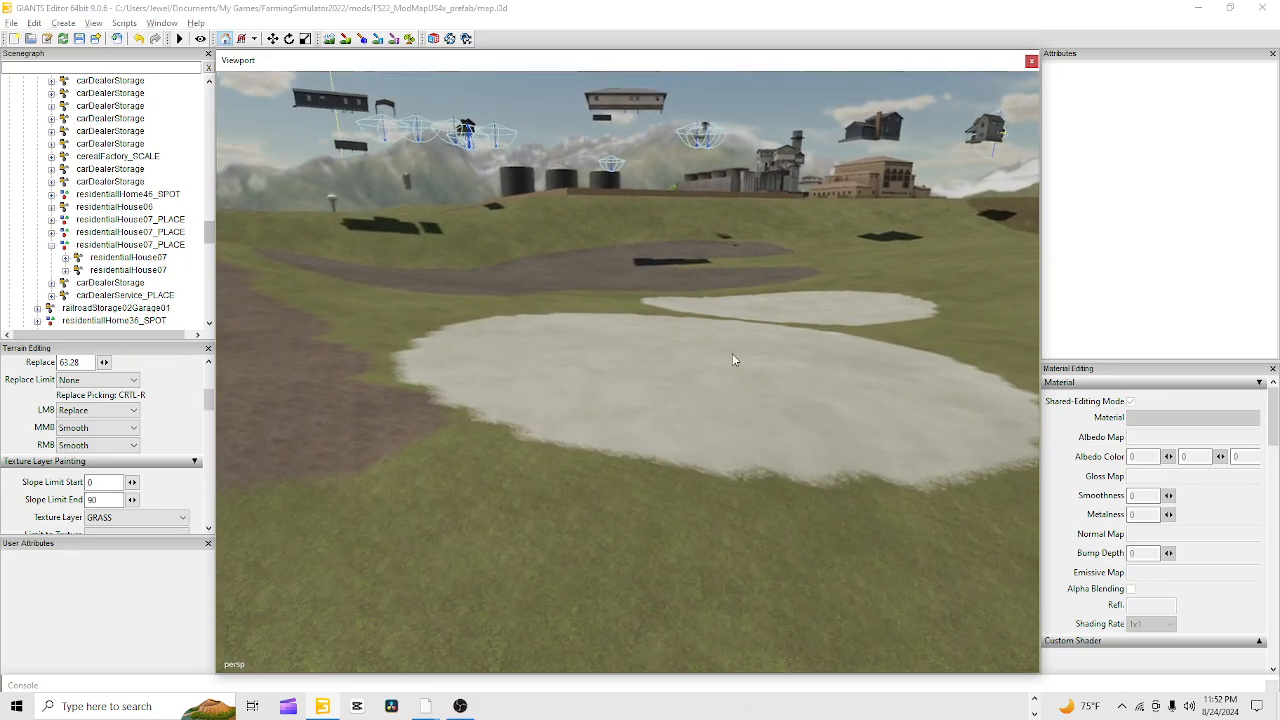
pyautogui.keyDown('alt'); pyautogui.moveTo(732, 353); pyautogui.dragTo(674, 280, button='right'); pyautogui.keyUp('alt')
pyautogui.keyDown('alt'); pyautogui.moveTo(674, 280); pyautogui.dragTo(620, 365); pyautogui.keyUp('alt')
pyautogui.keyDown('alt'); pyautogui.moveTo(620, 365); pyautogui.dragTo(591, 450, button='right'); pyautogui.keyUp('alt')
pyautogui.keyDown('alt'); pyautogui.moveTo(591, 450); pyautogui.dragTo(628, 287); pyautogui.keyUp('alt')
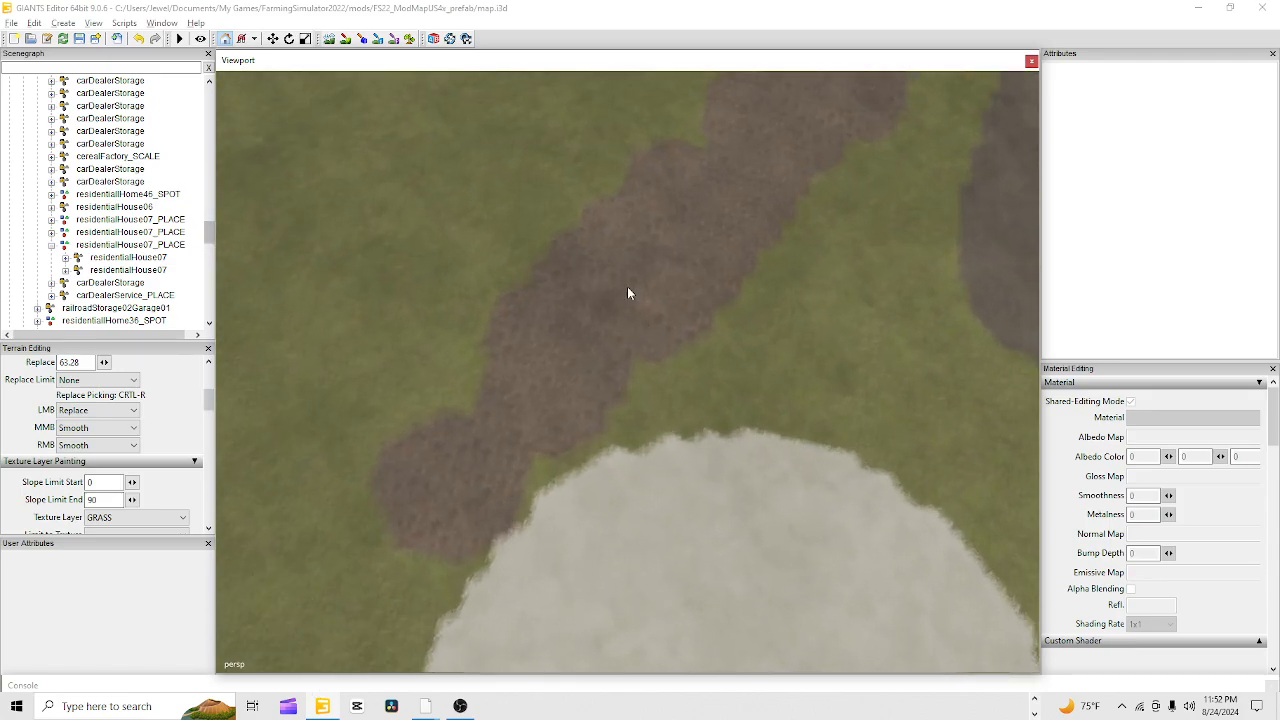
pyautogui.keyDown('alt'); pyautogui.moveTo(628, 293); pyautogui.dragTo(306, 586, button='right'); pyautogui.keyUp('alt')
pyautogui.keyDown('alt'); pyautogui.moveTo(306, 586); pyautogui.dragTo(677, 462); pyautogui.keyUp('alt')
pyautogui.keyDown('alt'); pyautogui.moveTo(677, 462); pyautogui.dragTo(511, 572, button='right'); pyautogui.keyUp('alt')
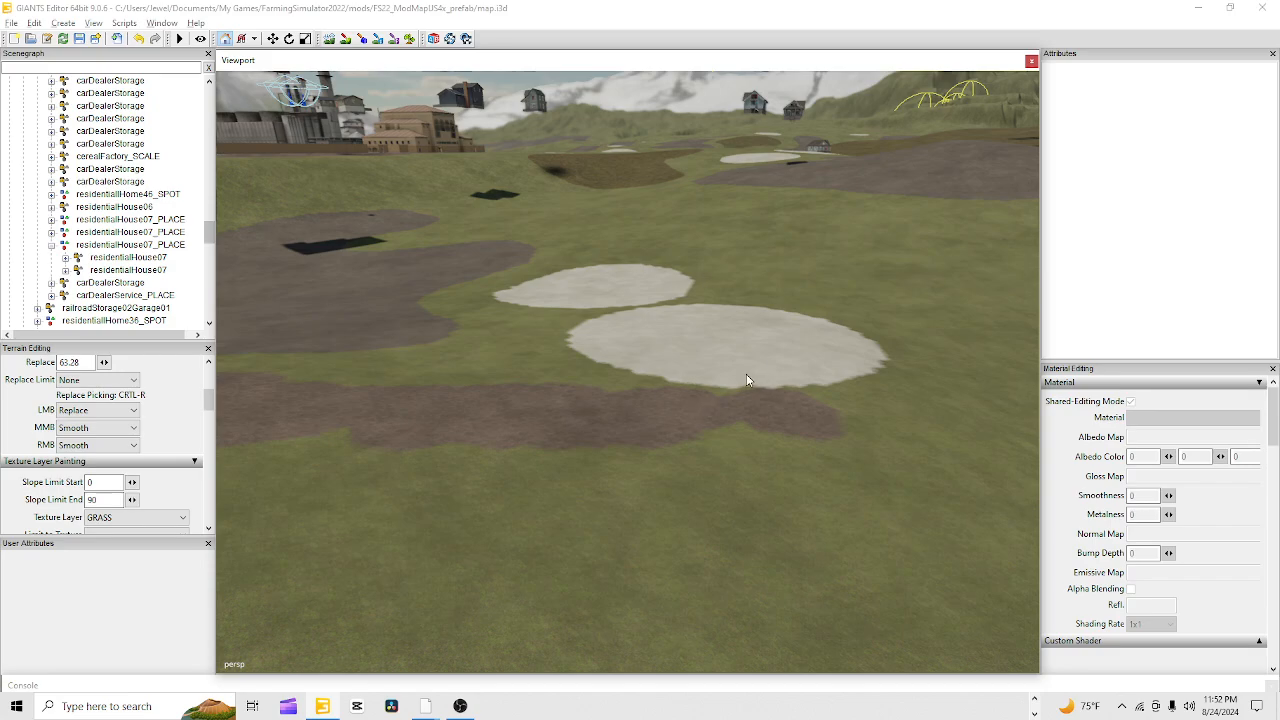
# Paint GRASS over both concrete pads beside the end of the rough dirt road
pyautogui.keyDown('alt'); pyautogui.moveTo(746, 374); pyautogui.dragTo(641, 434); pyautogui.keyUp('alt')
pyautogui.scroll(3, 651, 428)
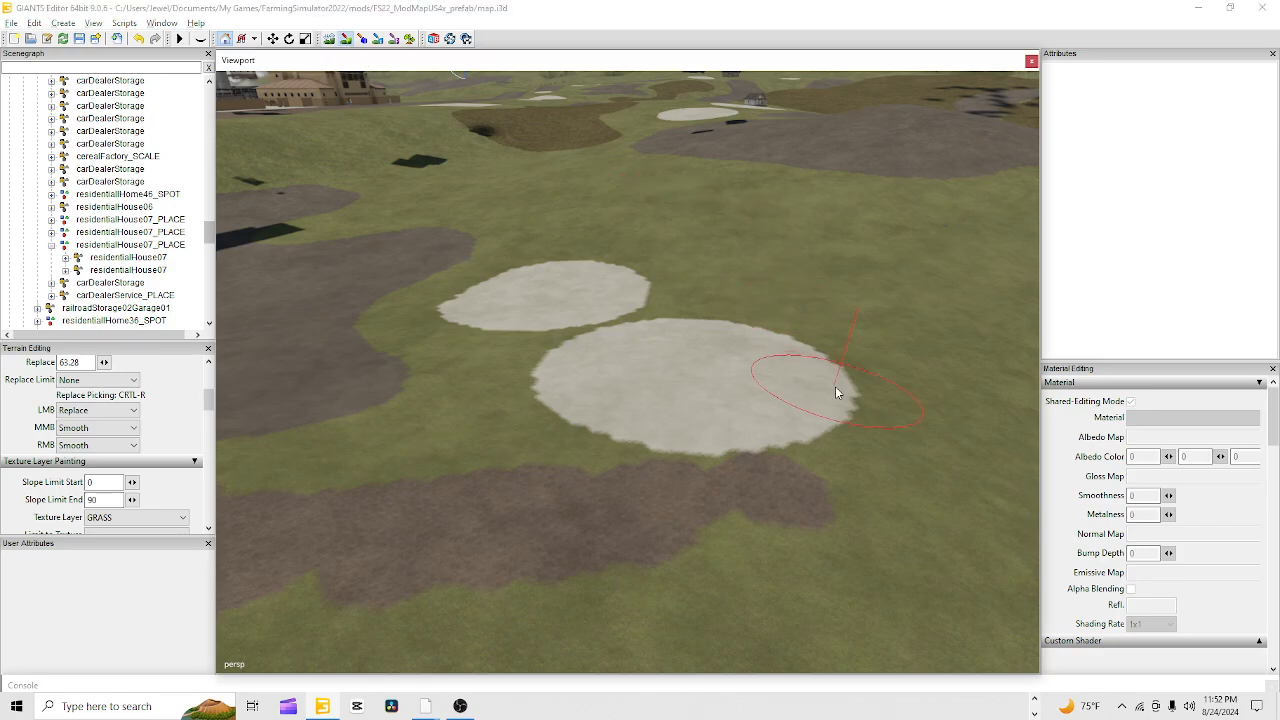
pyautogui.moveTo(835, 386)
pyautogui.mouseDown()
pyautogui.moveTo(783, 404)
pyautogui.moveTo(672, 408)
pyautogui.moveTo(692, 398)
pyautogui.moveTo(690, 414)
pyautogui.moveTo(586, 370)
pyautogui.moveTo(736, 343)
pyautogui.moveTo(511, 333)
pyautogui.moveTo(472, 284)
pyautogui.moveTo(613, 268)
pyautogui.mouseUp()
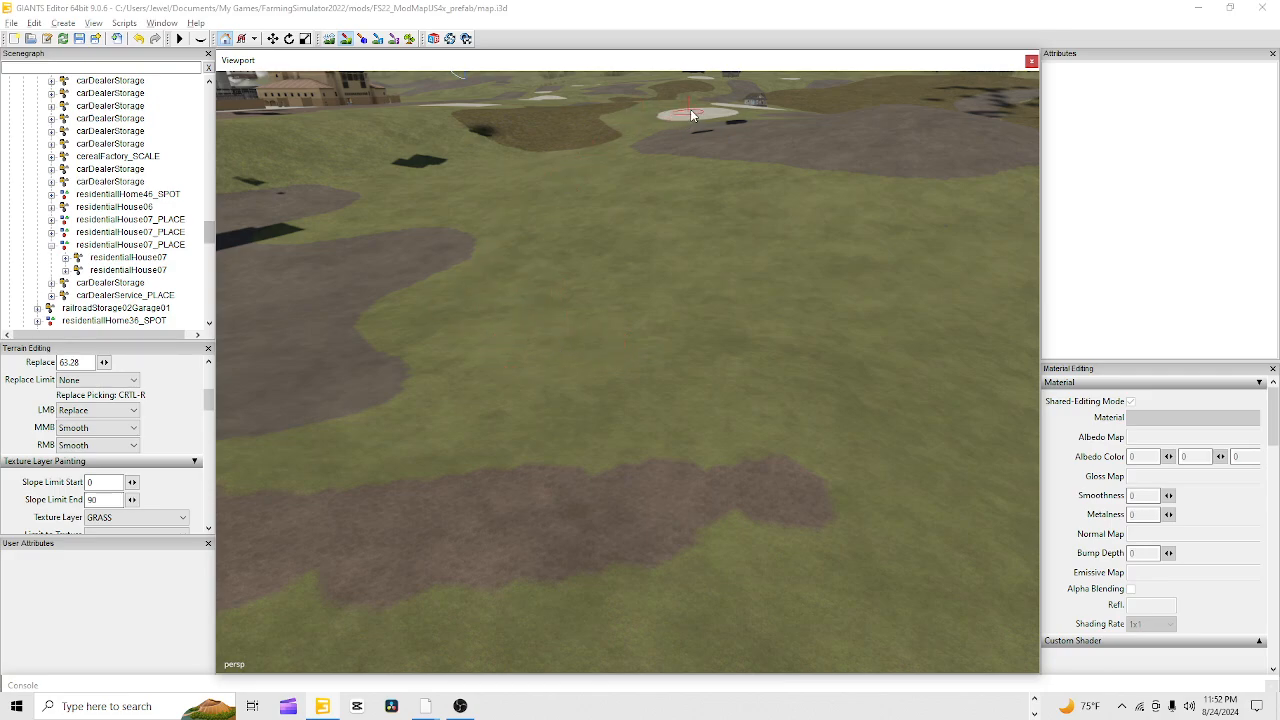
# Sample the CONCRETE texture and paint two separate round pads side by side on the grass, farther from the road
pyautogui.hotkey('ctrl', 'r')
pyautogui.click(587, 287)
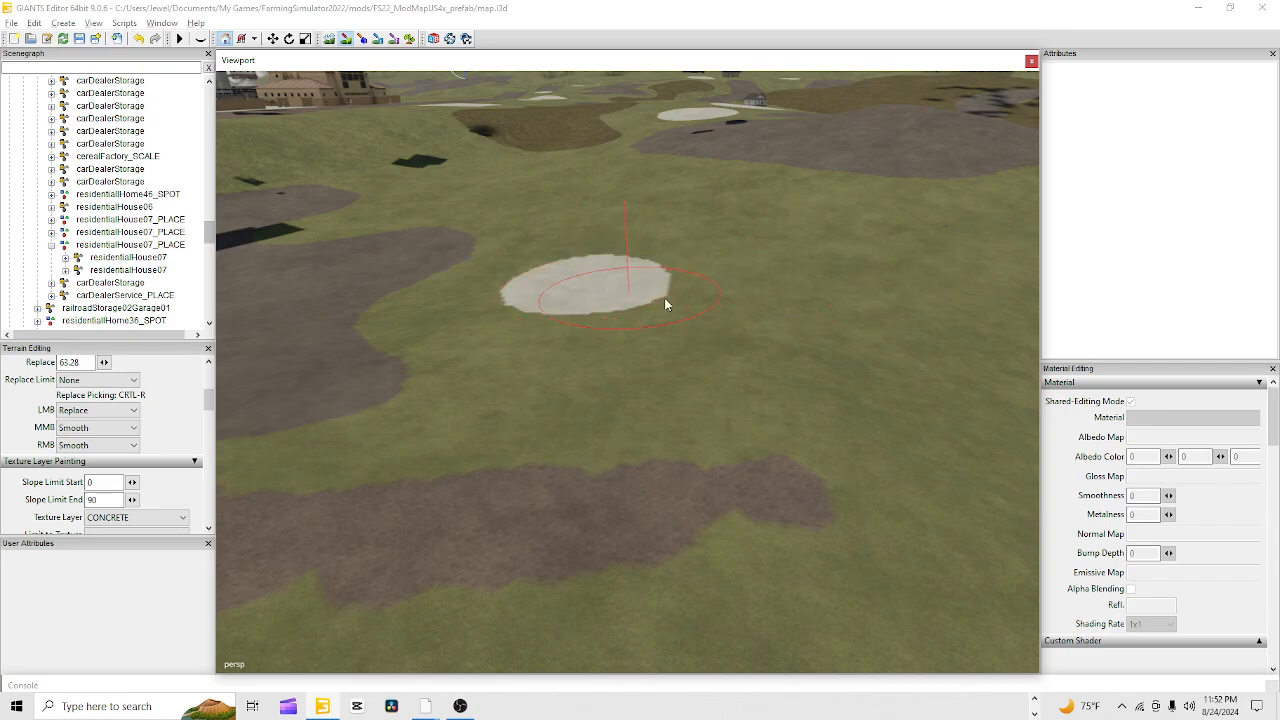
pyautogui.click(797, 296)
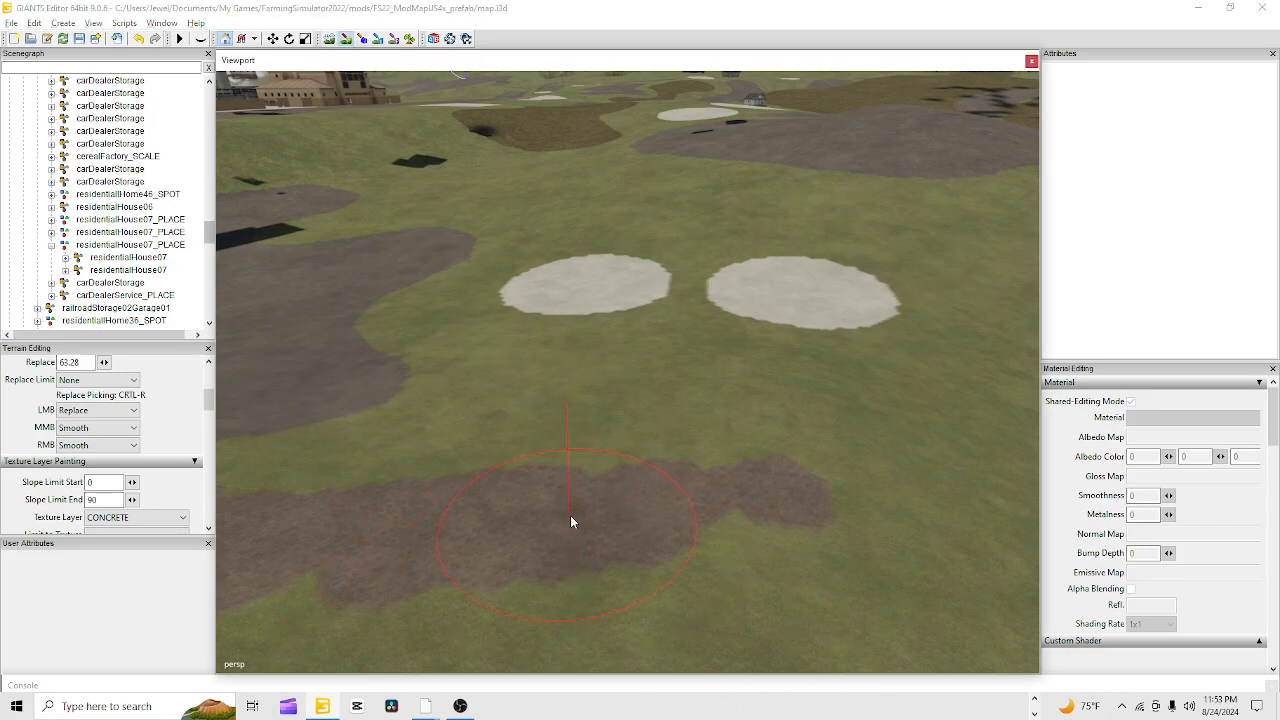
# Sample the ROUGHDIRT texture and extend the road in a curve around its end to run in front of both pads
pyautogui.hotkey('ctrl', 'r')
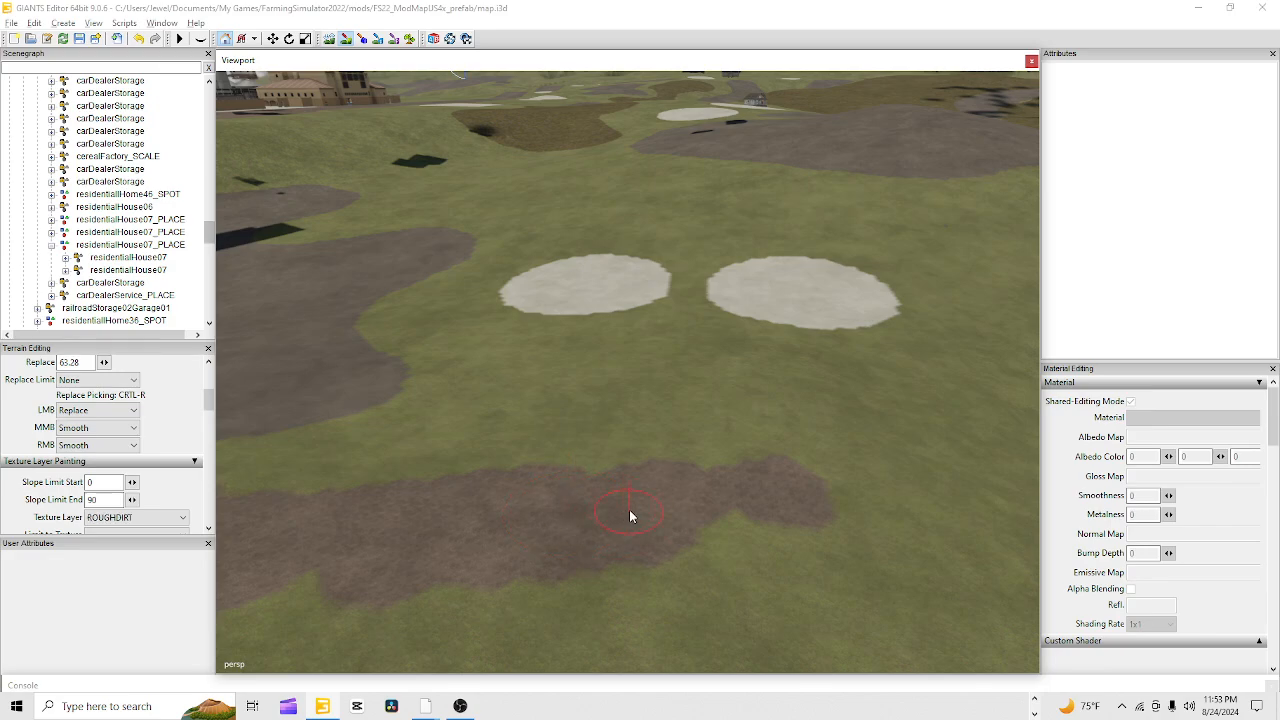
pyautogui.moveTo(629, 512)
pyautogui.mouseDown()
pyautogui.moveTo(699, 517)
pyautogui.moveTo(789, 486)
pyautogui.moveTo(757, 410)
pyautogui.moveTo(678, 341)
pyautogui.mouseUp()
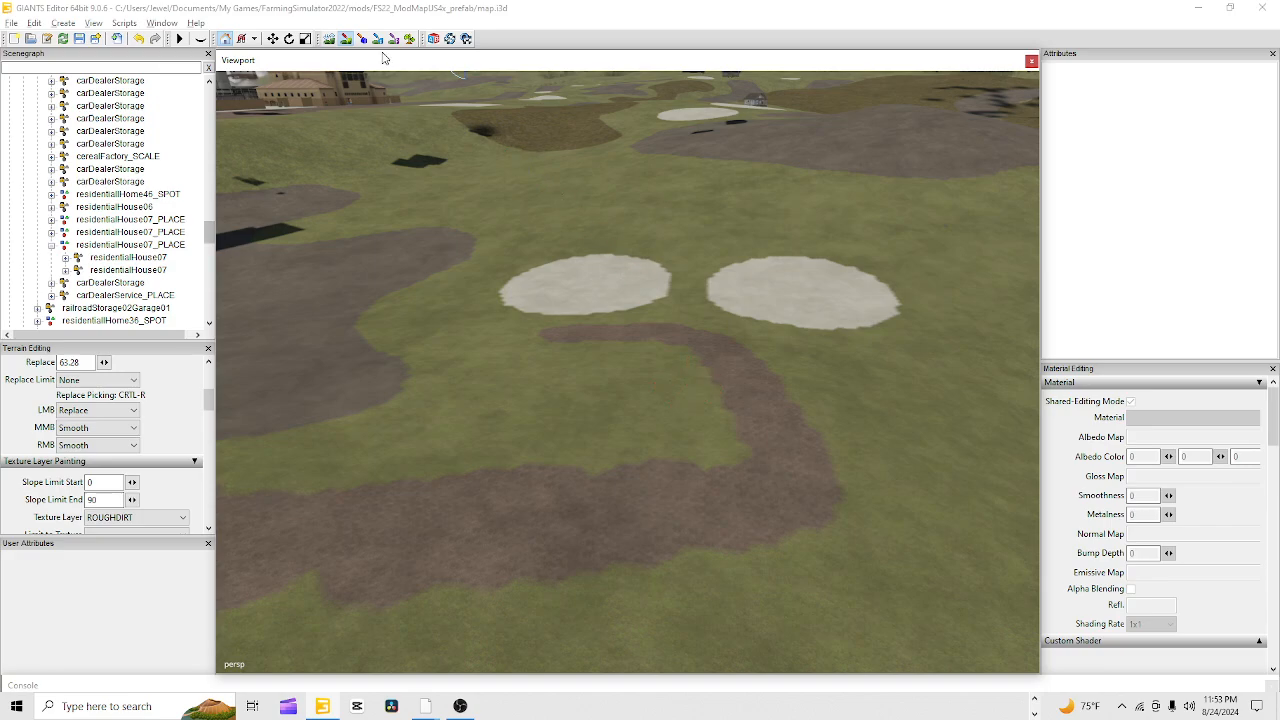
pyautogui.click(346, 39)
# Examine the curved road extension, the concrete pads and the open grass beyond them from ground level and above
pyautogui.moveTo(430, 415)
pyautogui.keyDown('alt'); pyautogui.mouseDown()
pyautogui.moveTo(461, 442)
pyautogui.moveTo(506, 444)
pyautogui.mouseUp(); pyautogui.keyUp('alt')
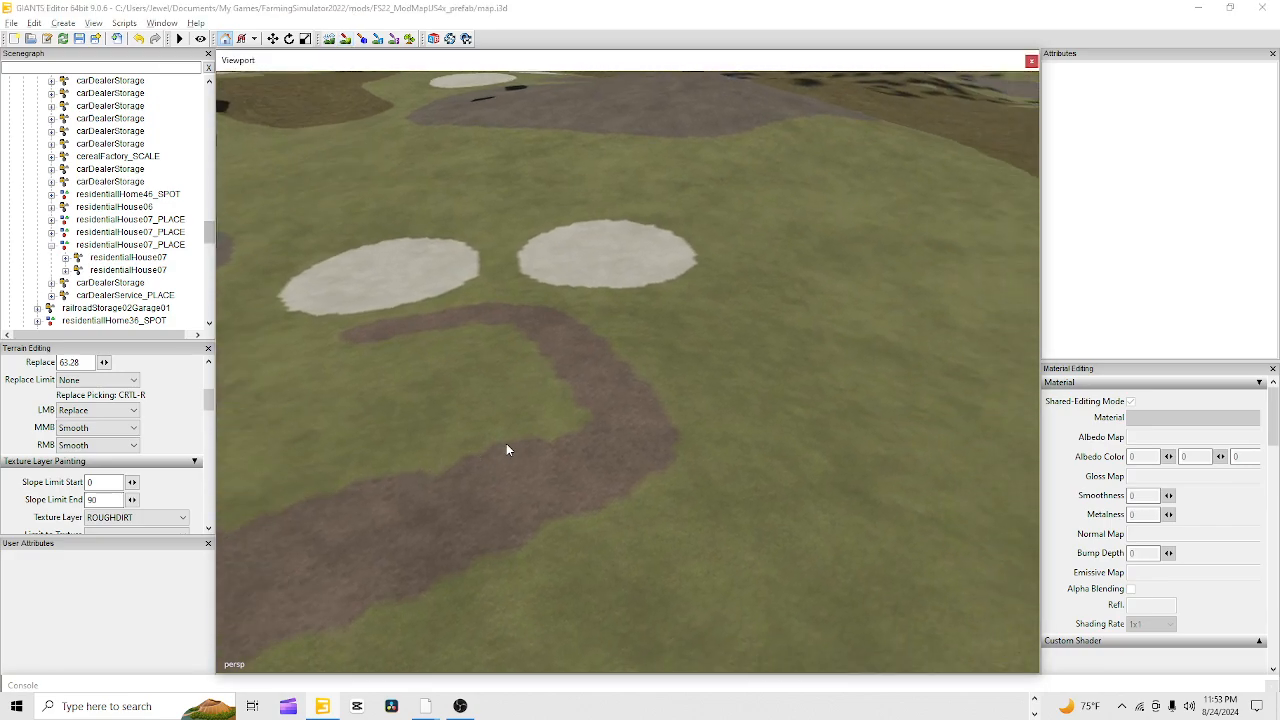
pyautogui.keyDown('alt'); pyautogui.moveTo(588, 262); pyautogui.dragTo(308, 380, button='right'); pyautogui.keyUp('alt')
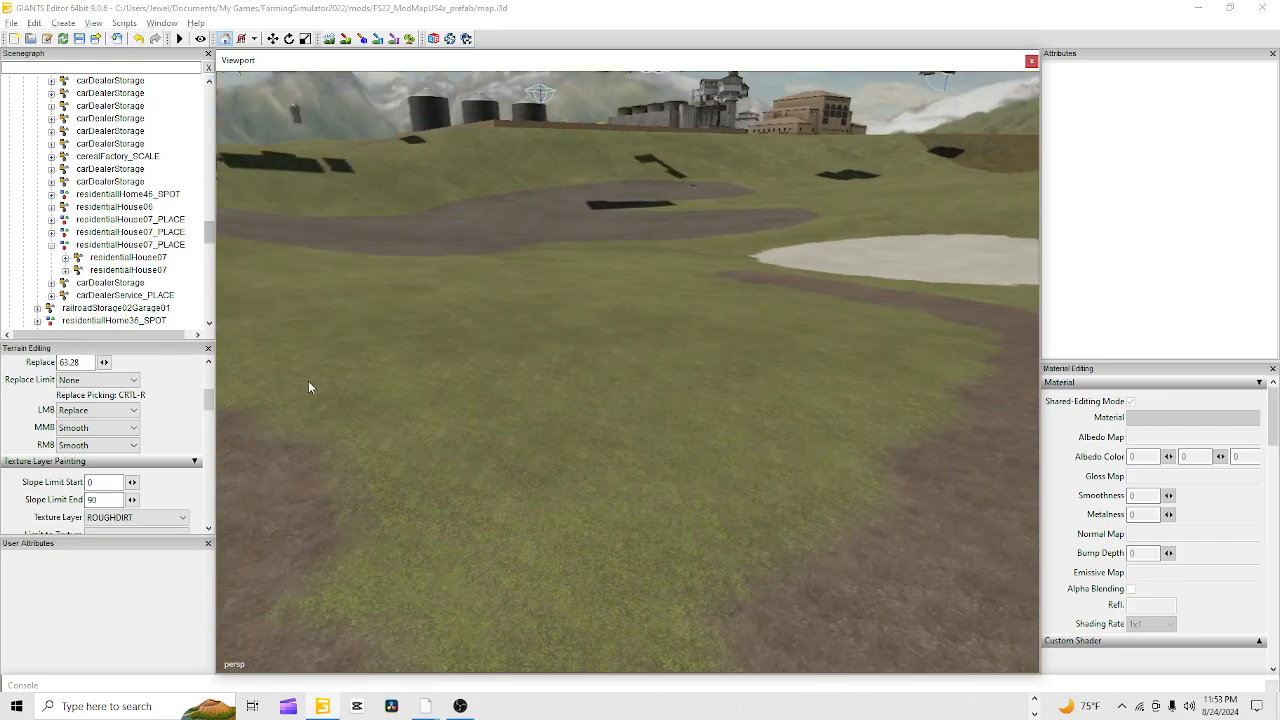
pyautogui.keyDown('alt'); pyautogui.moveTo(526, 405); pyautogui.dragTo(971, 401); pyautogui.keyUp('alt')
pyautogui.keyDown('alt'); pyautogui.moveTo(930, 195); pyautogui.dragTo(666, 386); pyautogui.keyUp('alt')
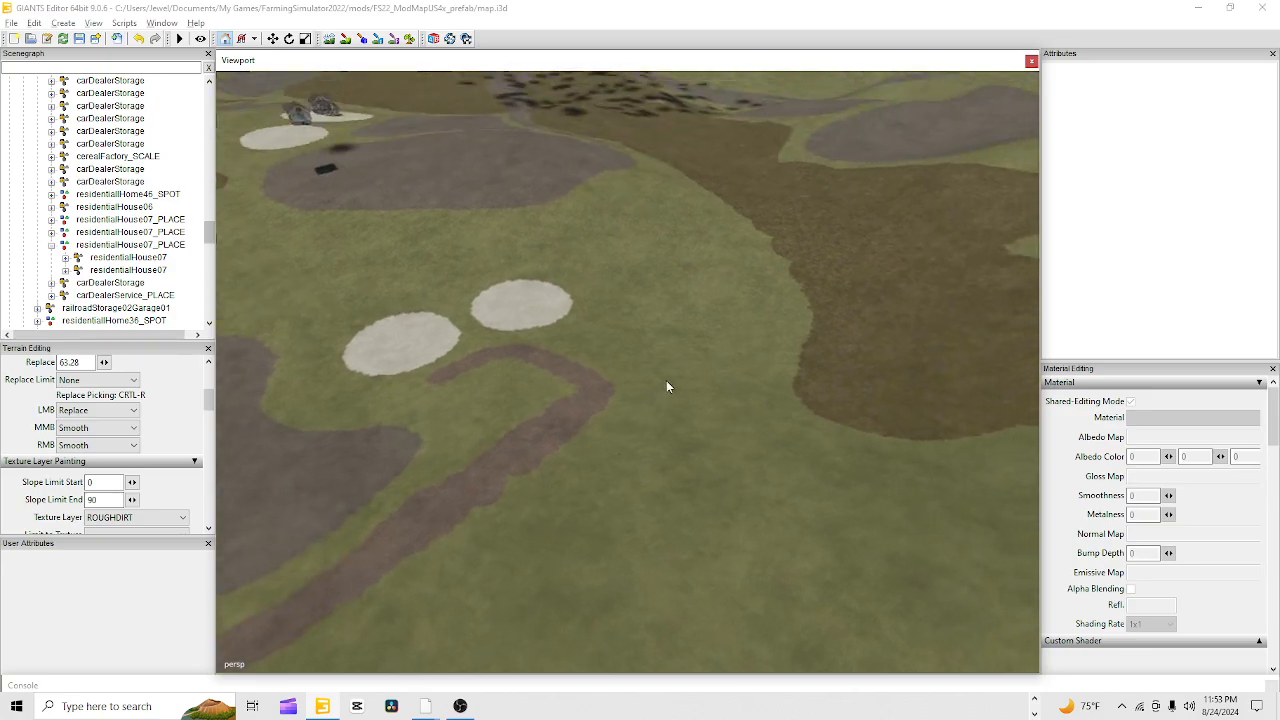
pyautogui.keyDown('alt'); pyautogui.moveTo(666, 386); pyautogui.dragTo(749, 291, button='right'); pyautogui.keyUp('alt')
pyautogui.scroll(-5, 752, 290)
pyautogui.keyDown('alt'); pyautogui.moveTo(757, 289); pyautogui.dragTo(563, 220); pyautogui.keyUp('alt')
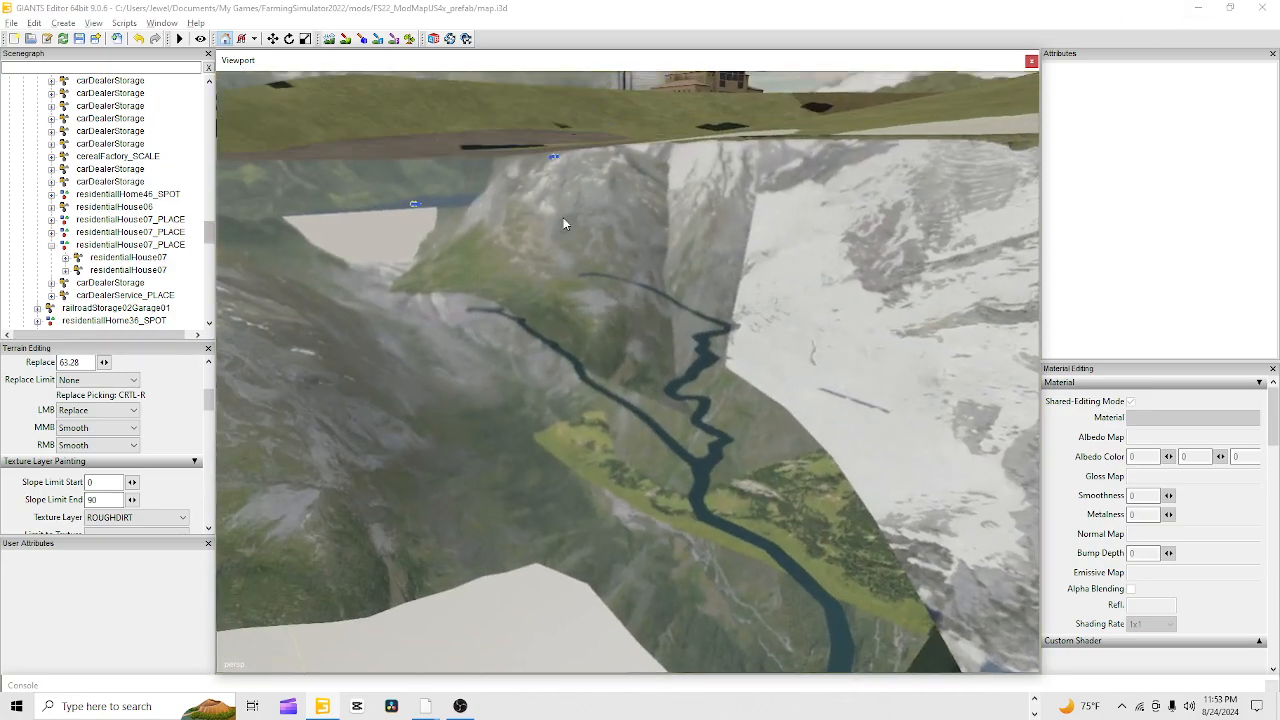
pyautogui.scroll(5, 612, 306)
pyautogui.keyDown('alt'); pyautogui.moveTo(614, 308); pyautogui.dragTo(486, 452); pyautogui.keyUp('alt')
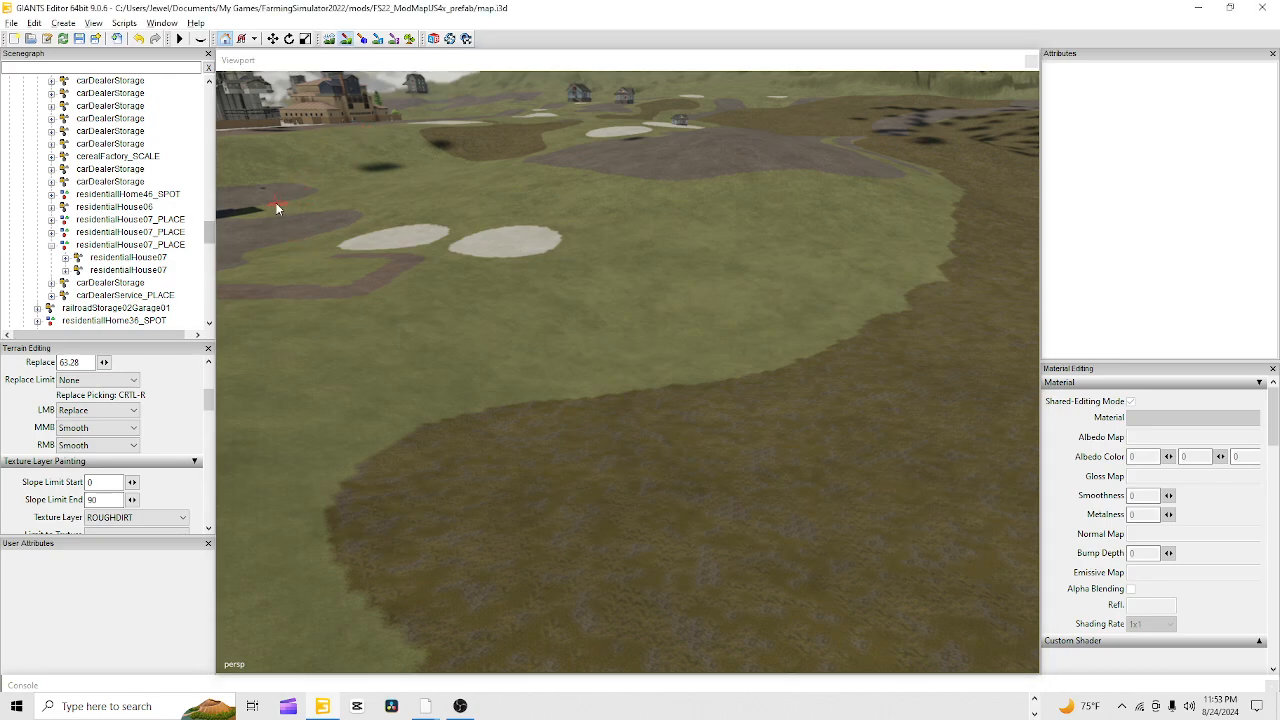
# Sample the DIRT texture, then outline and fill a large dirt area on the grass between the concrete pads and the brown field
pyautogui.hotkey('ctrl', 't')
pyautogui.moveTo(615, 250); pyautogui.dragTo(896, 217)
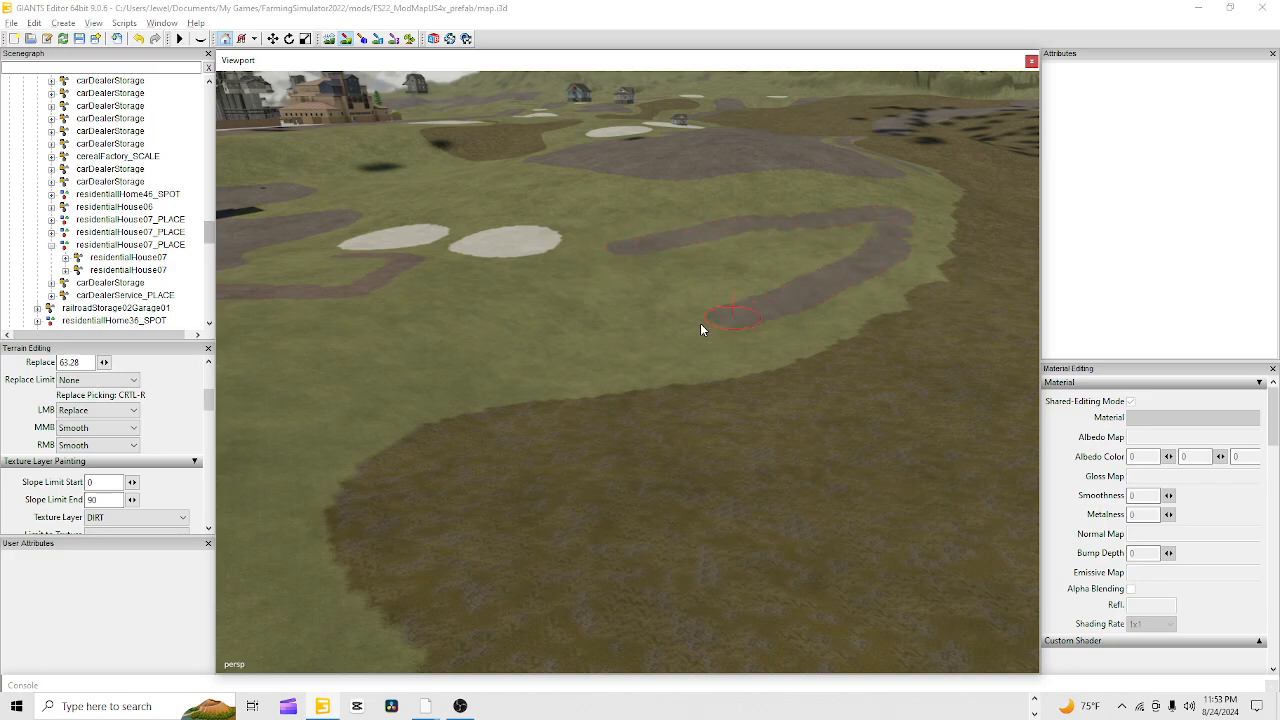
pyautogui.moveTo(701, 329)
pyautogui.mouseDown()
pyautogui.moveTo(530, 338)
pyautogui.moveTo(651, 264)
pyautogui.mouseUp()
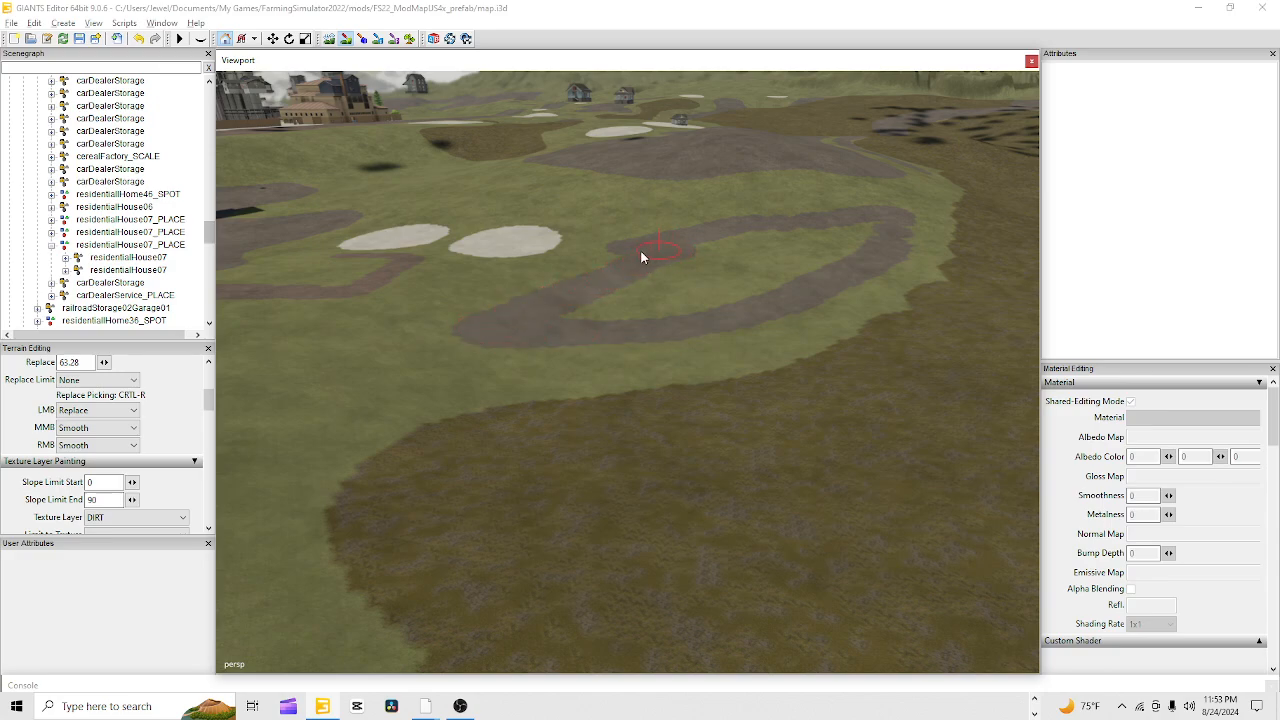
pyautogui.moveTo(495, 322); pyautogui.dragTo(771, 260)
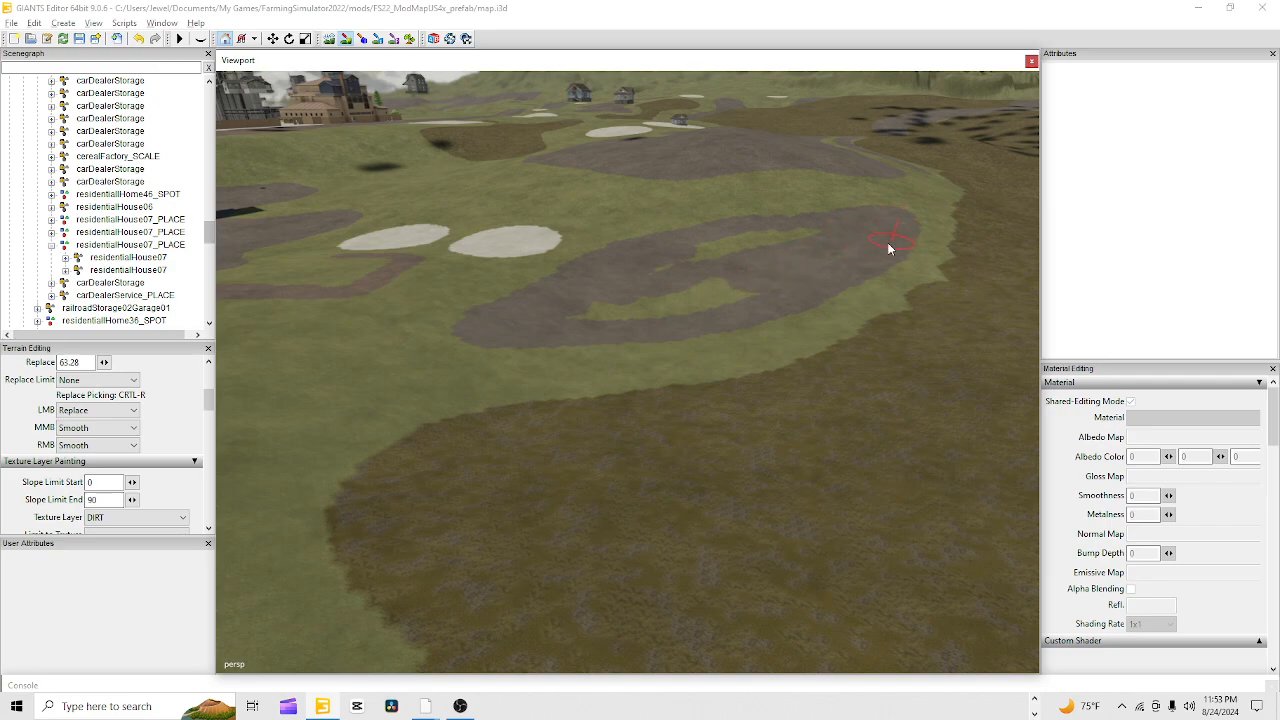
pyautogui.moveTo(799, 271)
pyautogui.mouseDown()
pyautogui.moveTo(634, 314)
pyautogui.moveTo(711, 309)
pyautogui.moveTo(584, 313)
pyautogui.moveTo(794, 232)
pyautogui.mouseUp()
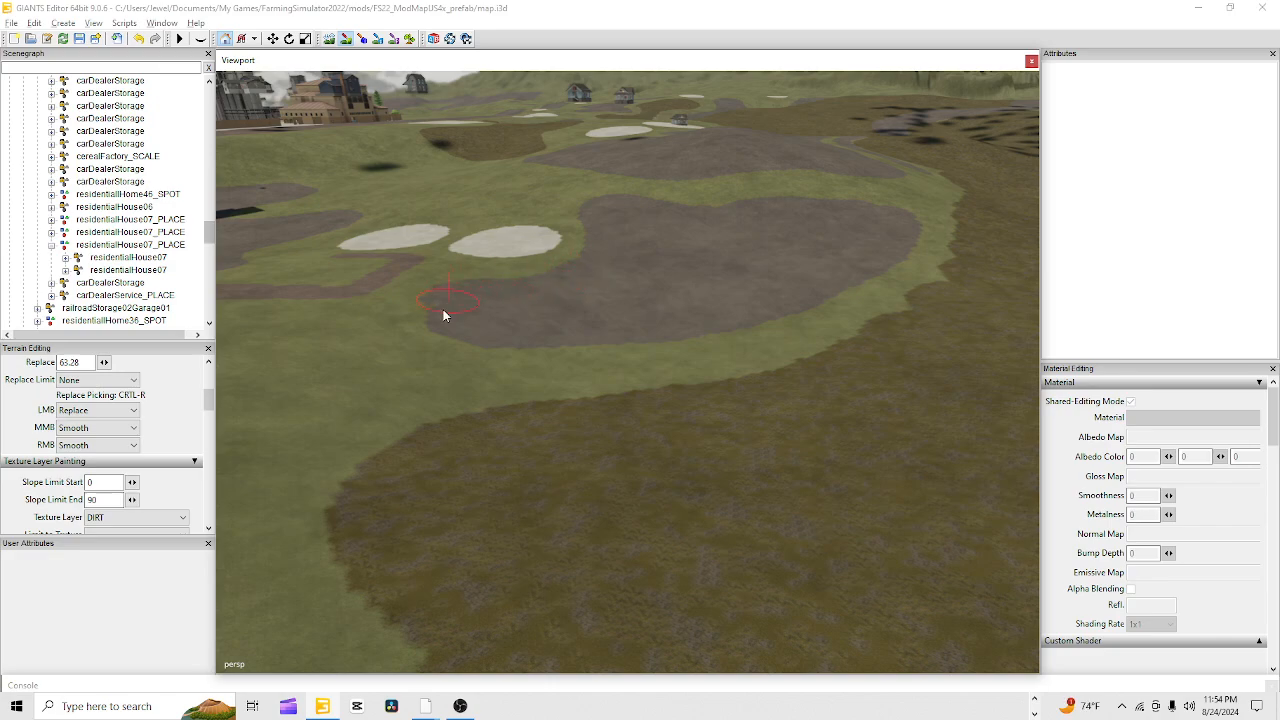
# Extend the large dirt area toward the end of the rough dirt road, round off its edge, and stop texture painting
pyautogui.moveTo(472, 340)
pyautogui.mouseDown()
pyautogui.moveTo(603, 343)
pyautogui.moveTo(740, 318)
pyautogui.moveTo(614, 351)
pyautogui.moveTo(443, 330)
pyautogui.mouseUp()
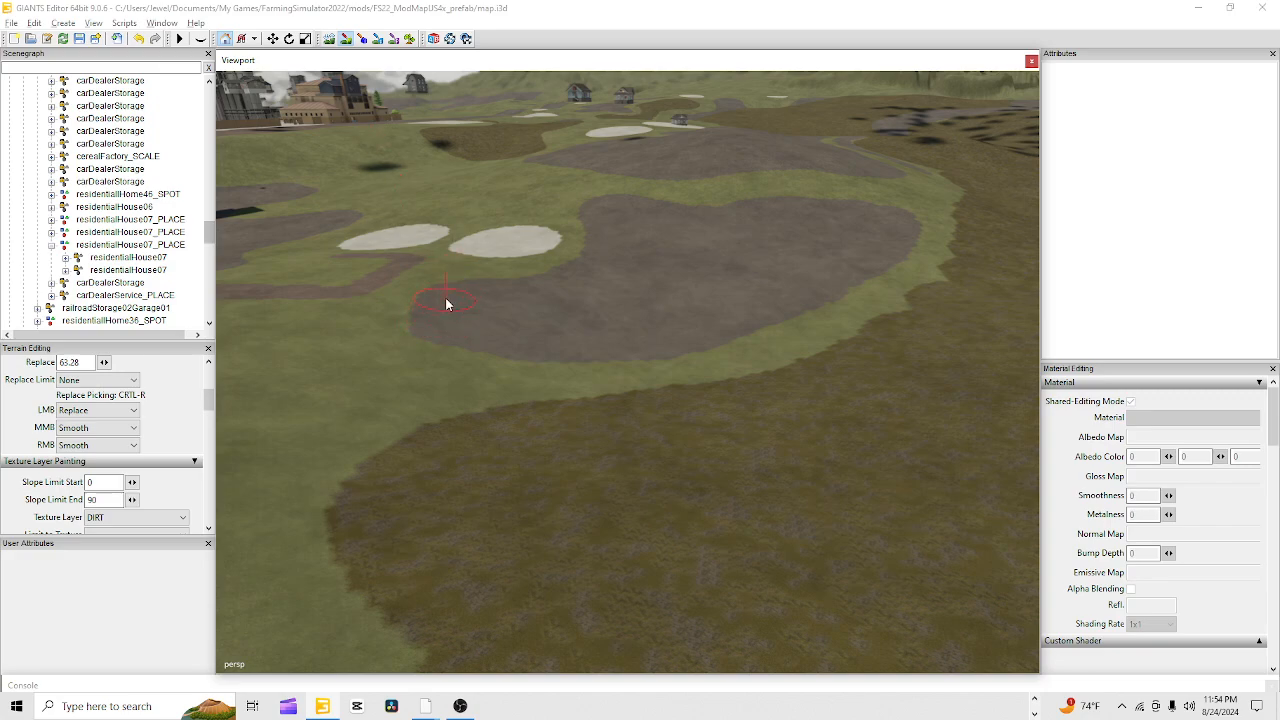
pyautogui.moveTo(435, 301); pyautogui.dragTo(456, 328)
pyautogui.click(340, 41)
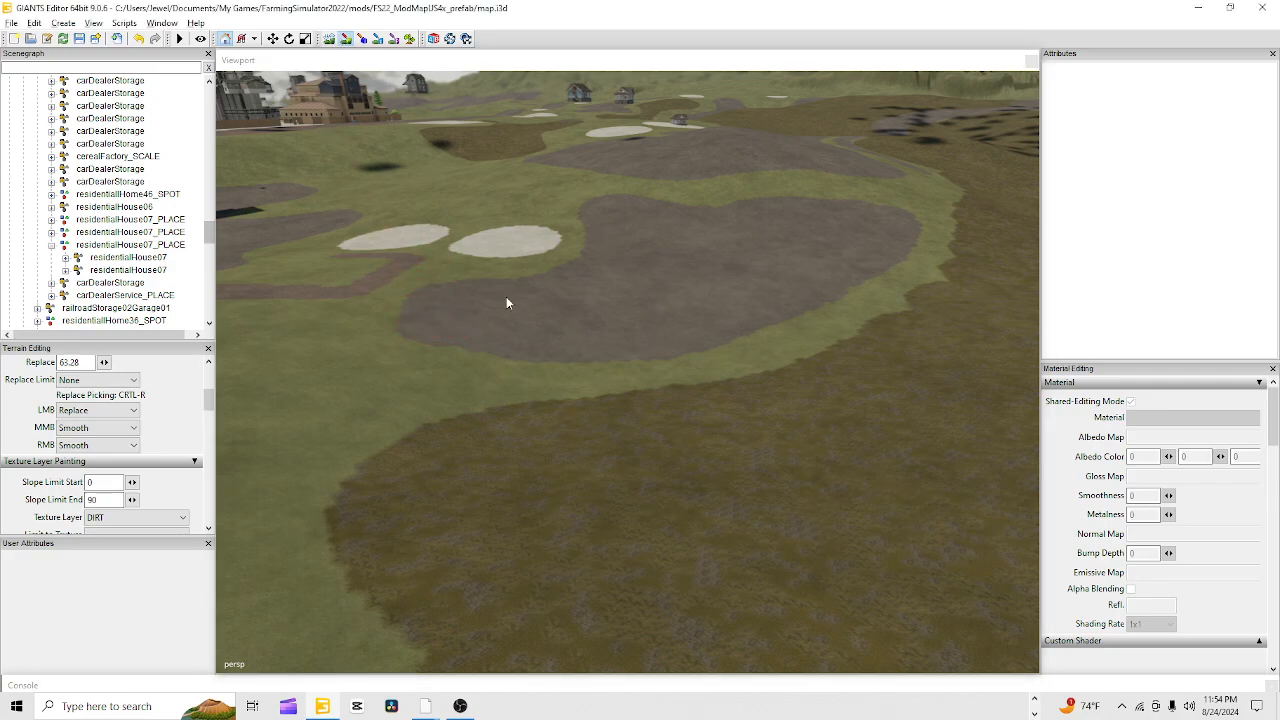
# Examine the new dirt area, the two concrete pads and the curved road end from above and from several sides
pyautogui.moveTo(545, 335)
pyautogui.keyDown('alt'); pyautogui.mouseDown()
pyautogui.moveTo(511, 370)
pyautogui.moveTo(460, 349)
pyautogui.mouseUp(); pyautogui.keyUp('alt')
pyautogui.keyDown('alt'); pyautogui.moveTo(521, 414); pyautogui.dragTo(675, 412); pyautogui.keyUp('alt')
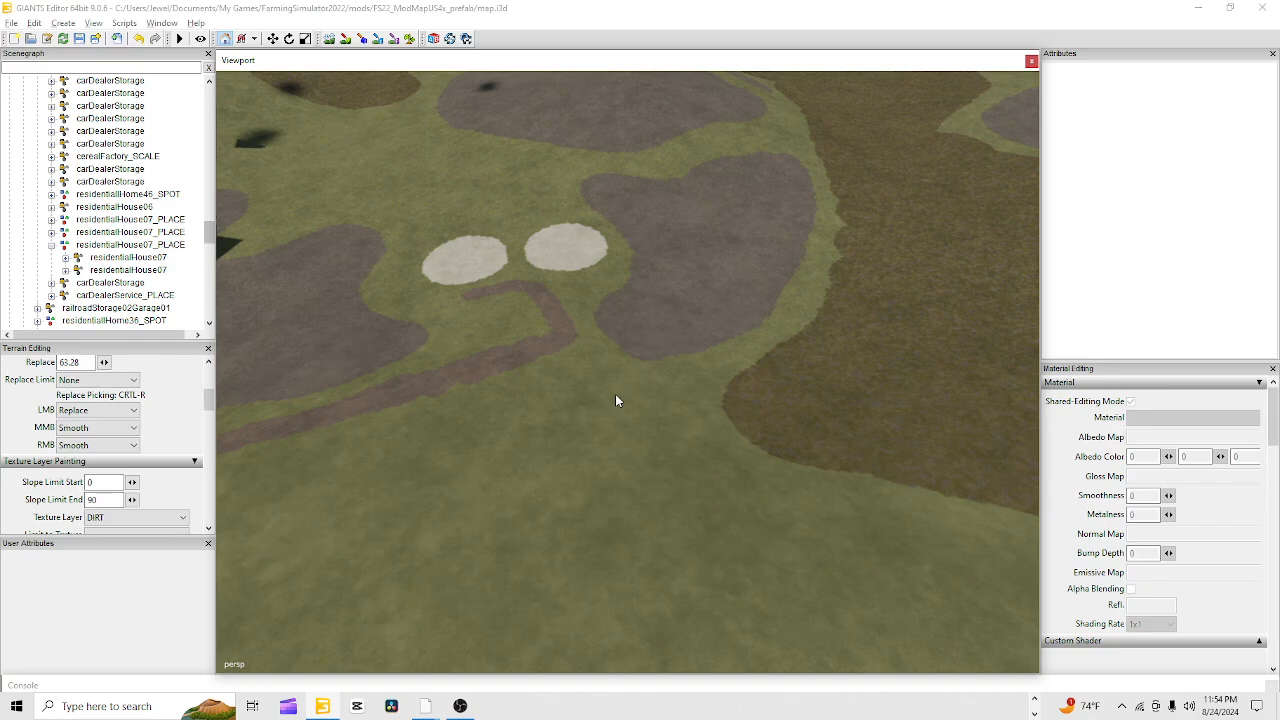
pyautogui.keyDown('alt'); pyautogui.moveTo(586, 515); pyautogui.dragTo(914, 123); pyautogui.keyUp('alt')
pyautogui.scroll(2, 914, 123)
pyautogui.keyDown('alt'); pyautogui.moveTo(508, 551); pyautogui.dragTo(690, 363); pyautogui.keyUp('alt')
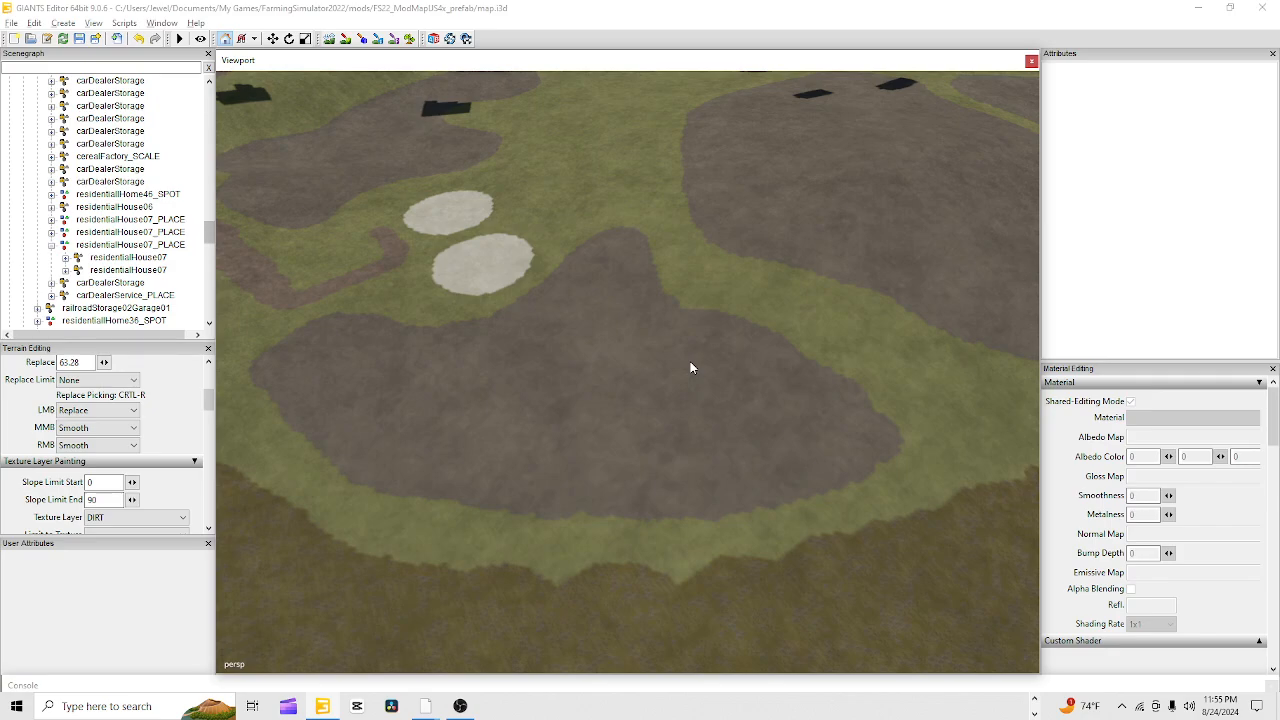
pyautogui.keyDown('alt'); pyautogui.moveTo(690, 363); pyautogui.dragTo(652, 332); pyautogui.keyUp('alt')
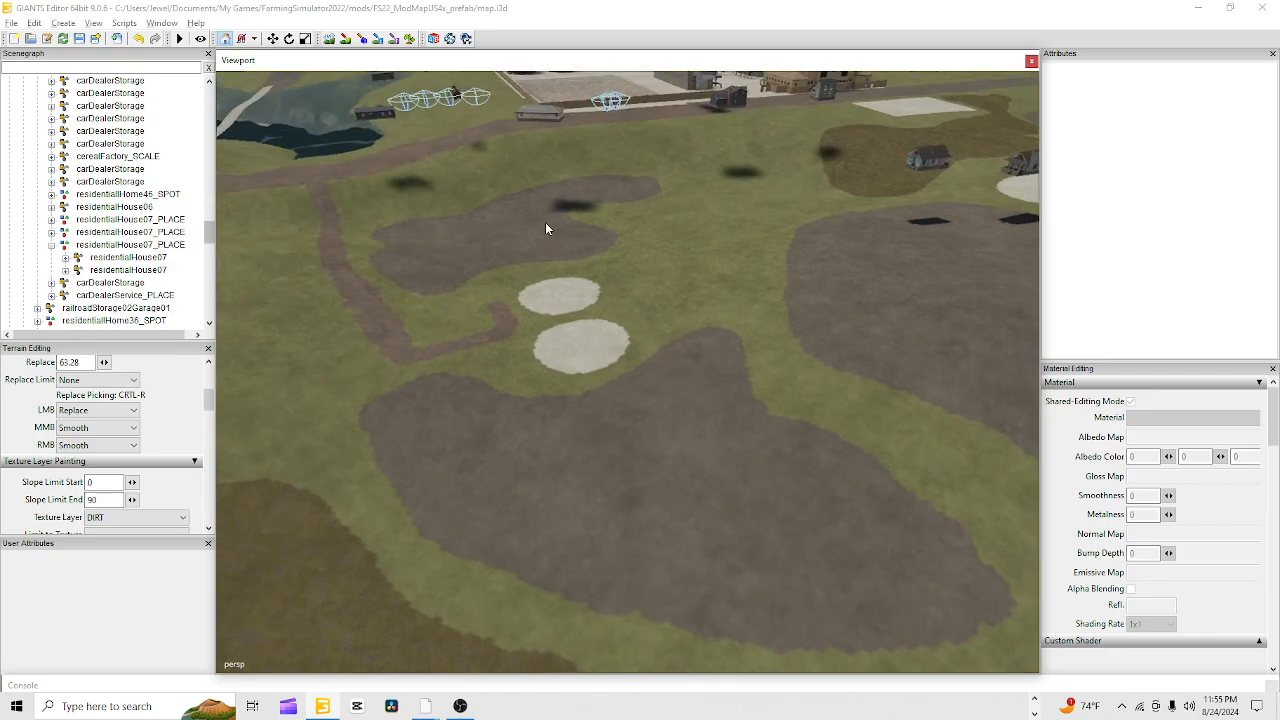
pyautogui.keyDown('alt'); pyautogui.moveTo(629, 482); pyautogui.dragTo(654, 447); pyautogui.keyUp('alt')
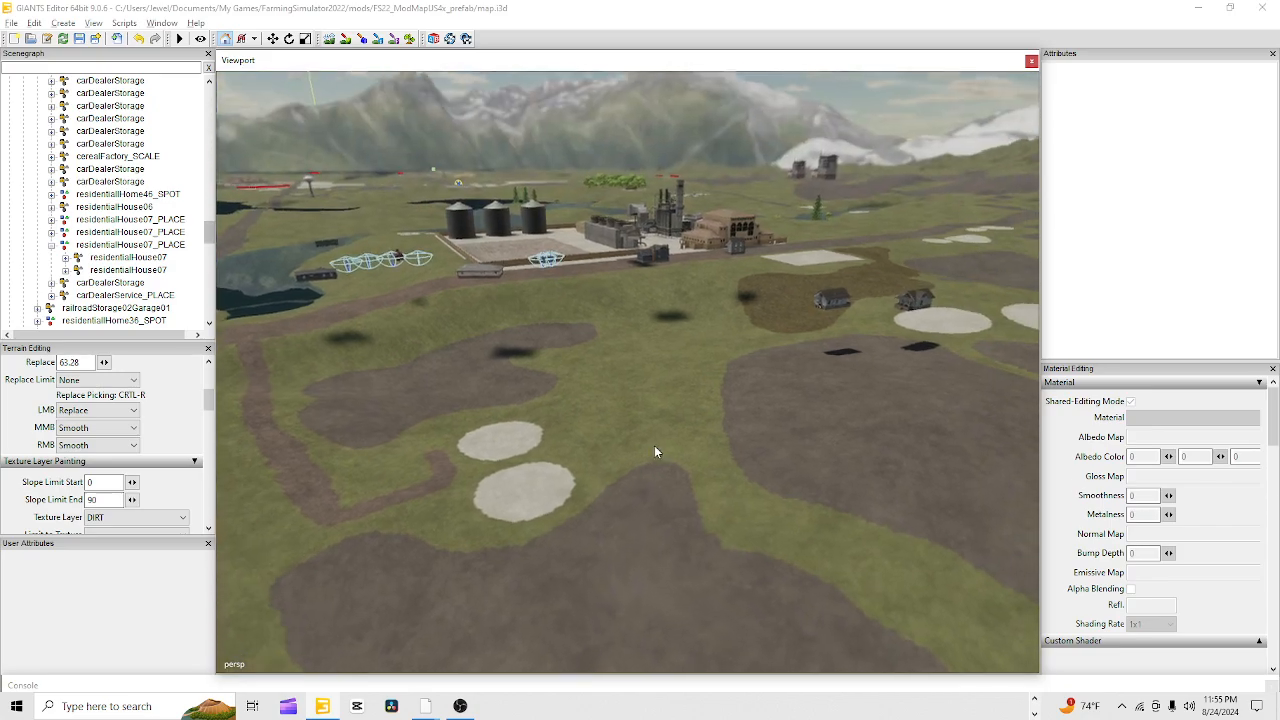
pyautogui.scroll(3, 654, 447)
pyautogui.scroll(4, 757, 355)
# Examine the grass slope between the factory and the dirt patches at ground level, including the shadows cast on it
pyautogui.keyDown('alt'); pyautogui.moveTo(376, 637); pyautogui.dragTo(399, 625); pyautogui.keyUp('alt')
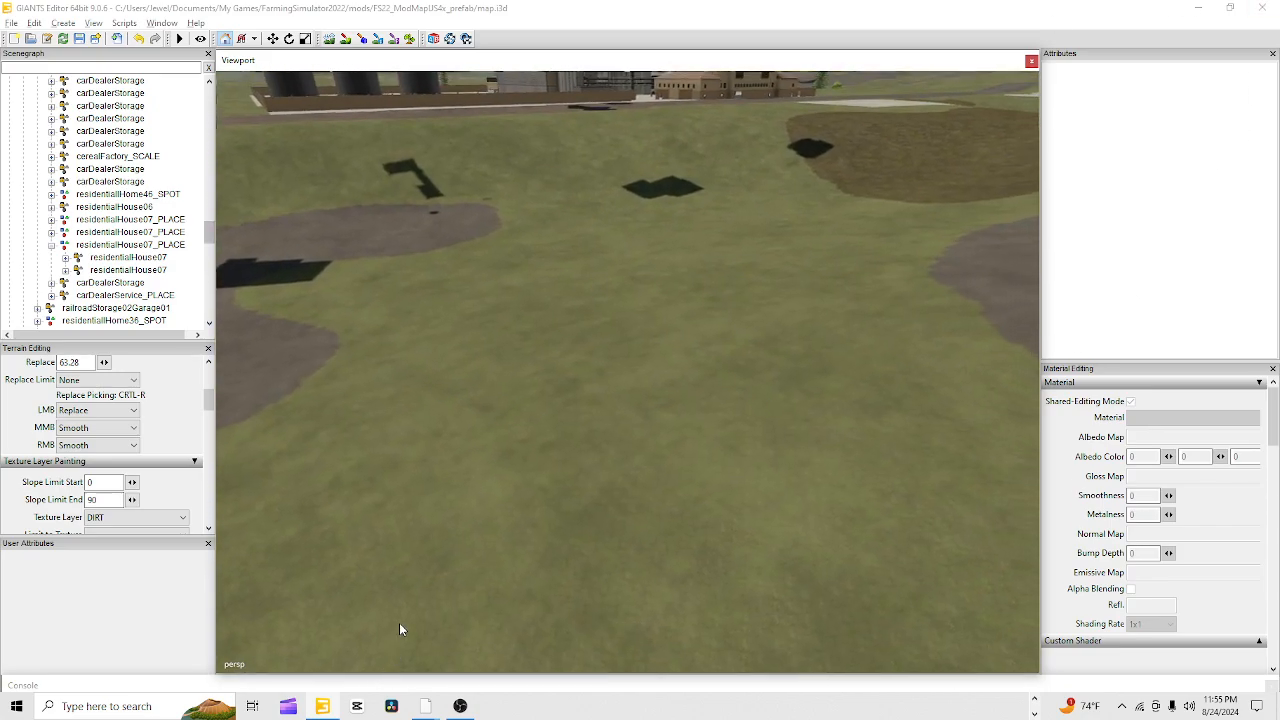
pyautogui.scroll(3, 683, 316)
pyautogui.scroll(1, 683, 314)
pyautogui.keyDown('alt'); pyautogui.moveTo(551, 453); pyautogui.dragTo(508, 366); pyautogui.keyUp('alt')
pyautogui.keyDown('alt'); pyautogui.moveTo(508, 366); pyautogui.dragTo(1153, 160, button='right'); pyautogui.keyUp('alt')
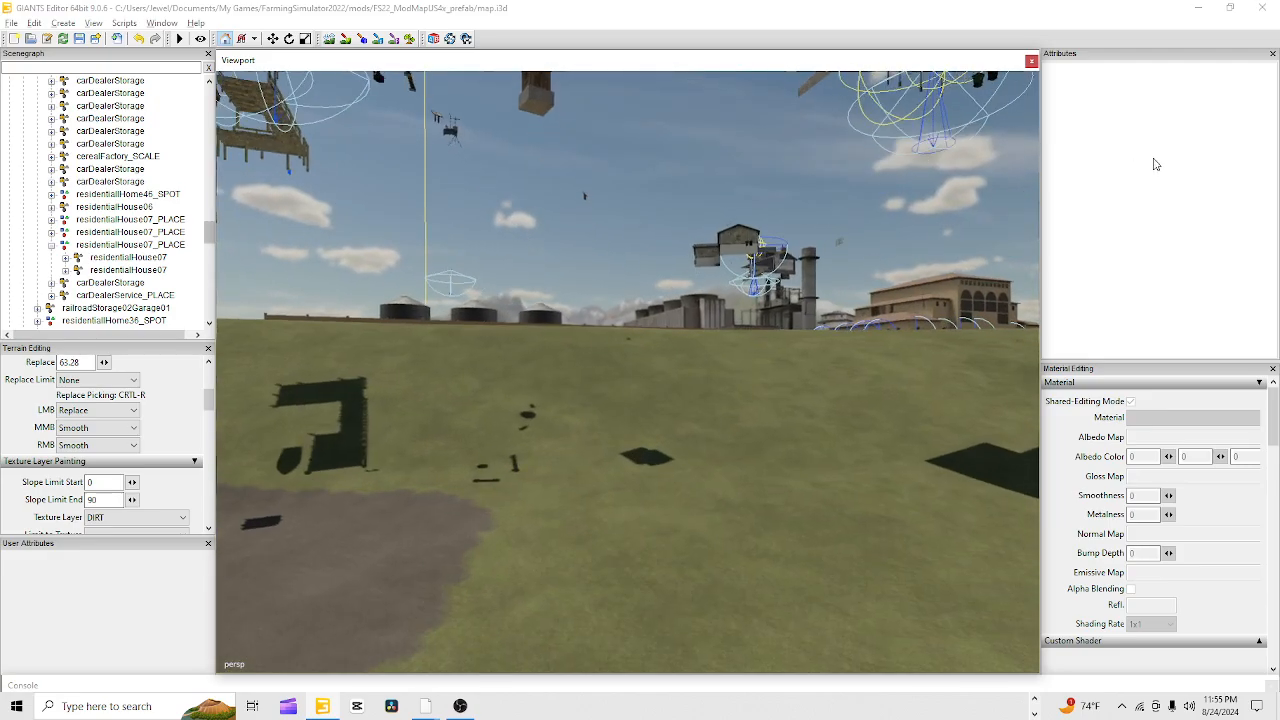
pyautogui.keyDown('alt'); pyautogui.moveTo(553, 409); pyautogui.dragTo(600, 455); pyautogui.keyUp('alt')
pyautogui.keyDown('alt'); pyautogui.moveTo(600, 455); pyautogui.dragTo(854, 442, button='right'); pyautogui.keyUp('alt')
pyautogui.keyDown('alt'); pyautogui.moveTo(854, 442); pyautogui.dragTo(807, 372); pyautogui.keyUp('alt')
pyautogui.keyDown('alt'); pyautogui.moveTo(807, 372); pyautogui.dragTo(607, 427, button='right'); pyautogui.keyUp('alt')
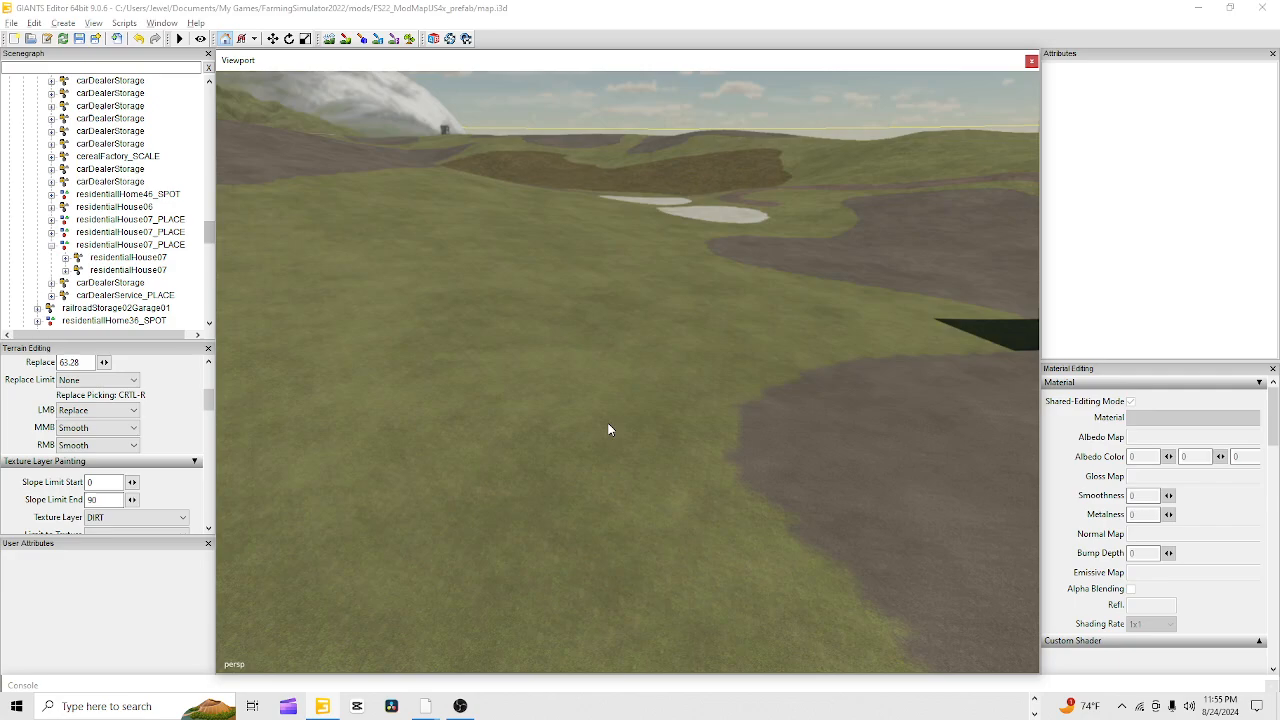
pyautogui.keyDown('alt'); pyautogui.moveTo(607, 427); pyautogui.dragTo(692, 299); pyautogui.keyUp('alt')
pyautogui.keyDown('alt'); pyautogui.moveTo(692, 299); pyautogui.dragTo(485, 359, button='right'); pyautogui.keyUp('alt')
pyautogui.keyDown('alt'); pyautogui.moveTo(485, 359); pyautogui.dragTo(624, 312); pyautogui.keyUp('alt')
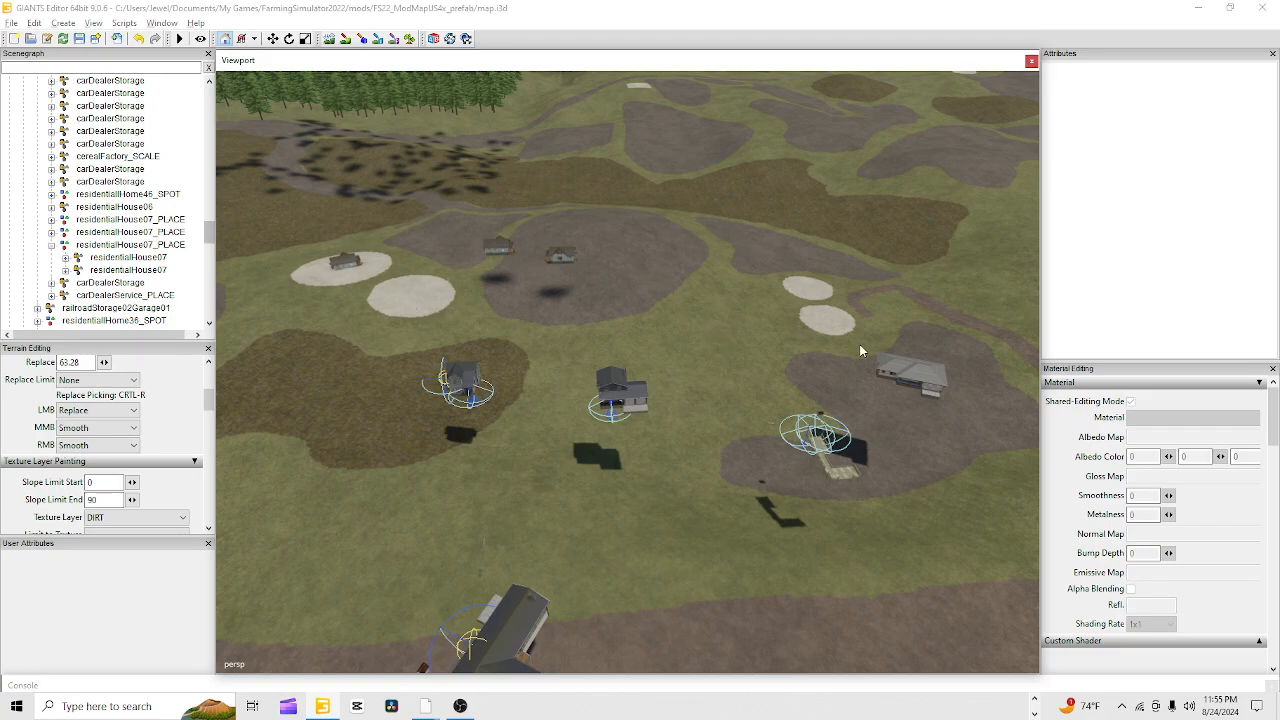
# Examine the floating houses and the open grass between the brown field and the dirt yards from above and close up
pyautogui.keyDown('alt'); pyautogui.moveTo(799, 387); pyautogui.dragTo(625, 403); pyautogui.keyUp('alt')
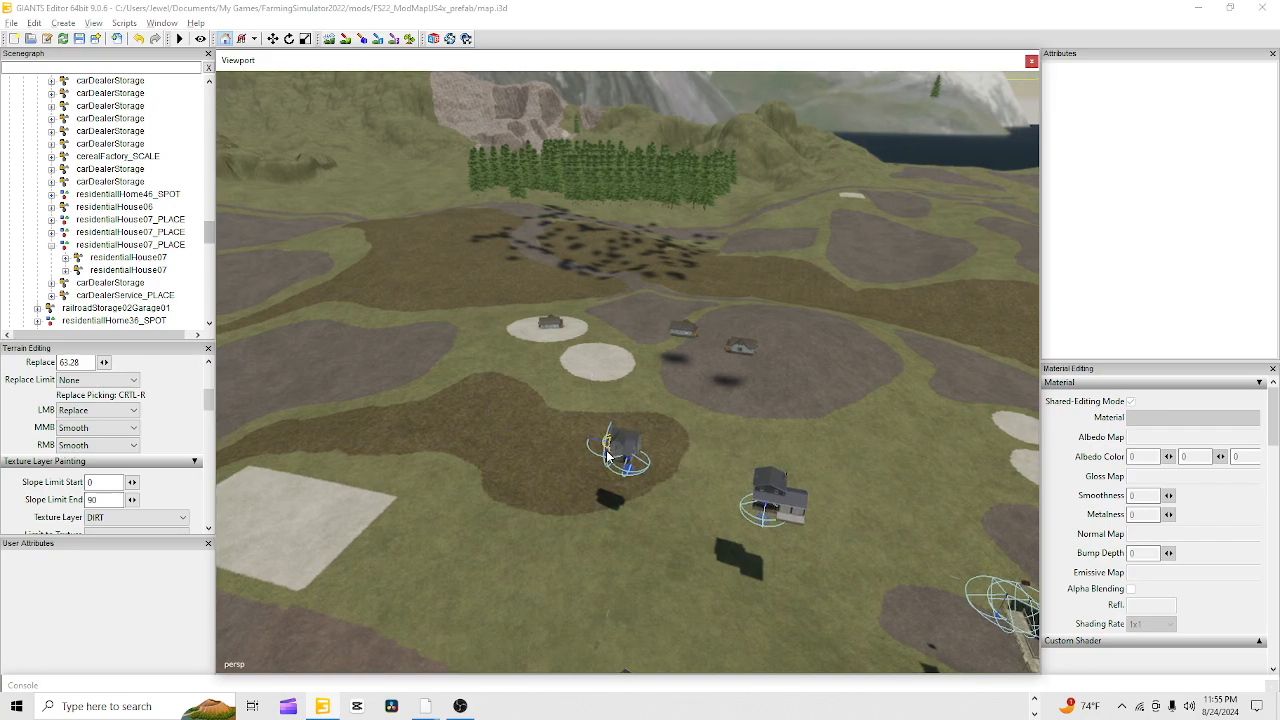
pyautogui.keyDown('alt'); pyautogui.moveTo(606, 449); pyautogui.dragTo(606, 461); pyautogui.keyUp('alt')
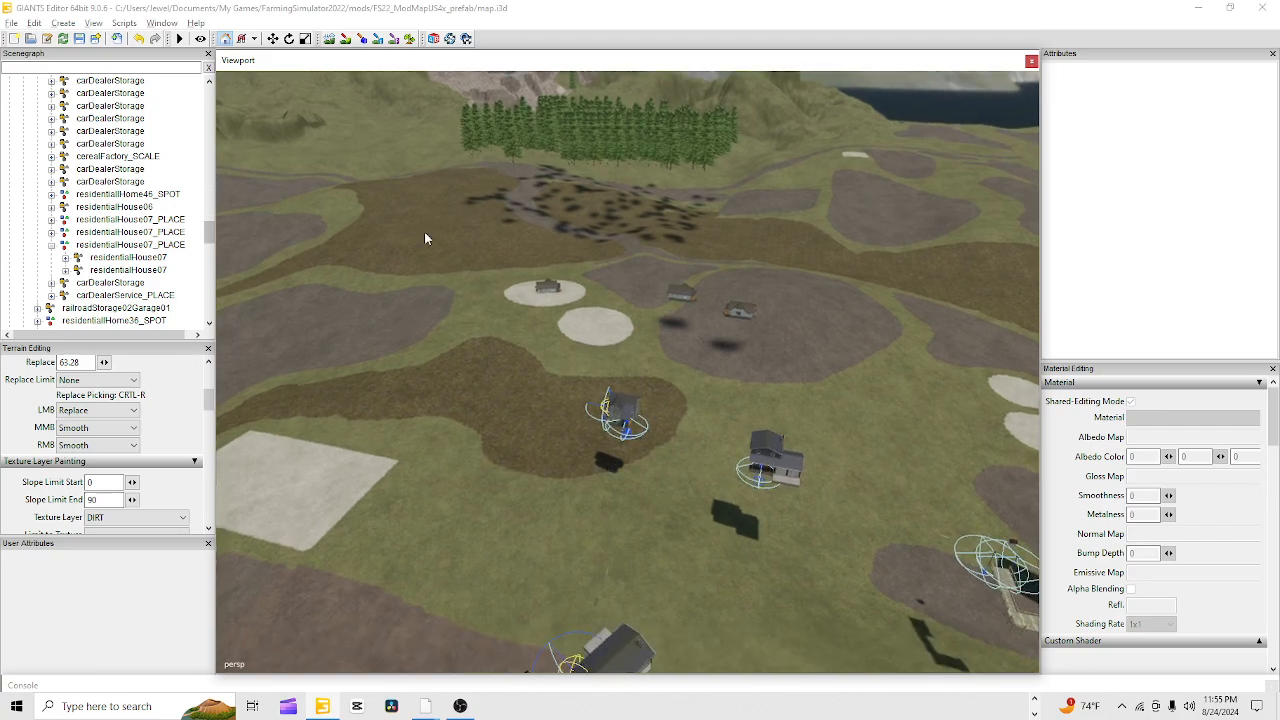
pyautogui.keyDown('alt'); pyautogui.moveTo(604, 455); pyautogui.dragTo(614, 460); pyautogui.keyUp('alt')
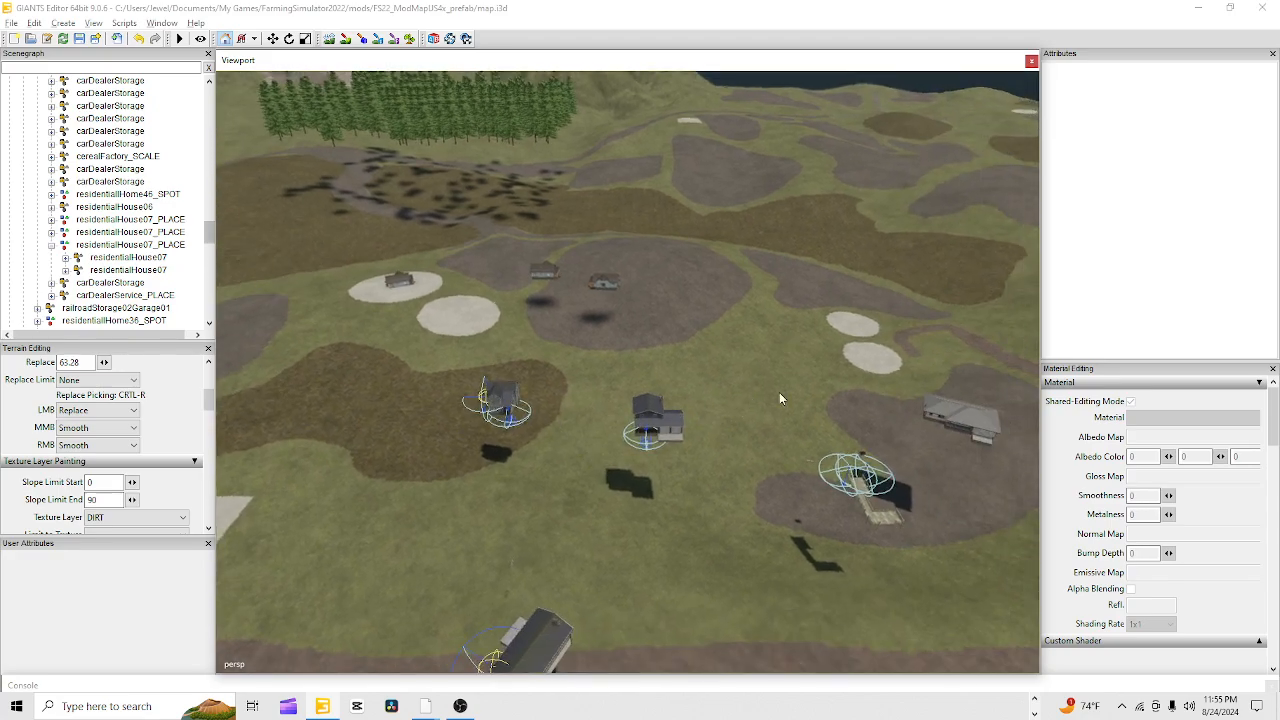
pyautogui.keyDown('alt'); pyautogui.moveTo(686, 523); pyautogui.dragTo(726, 482); pyautogui.keyUp('alt')
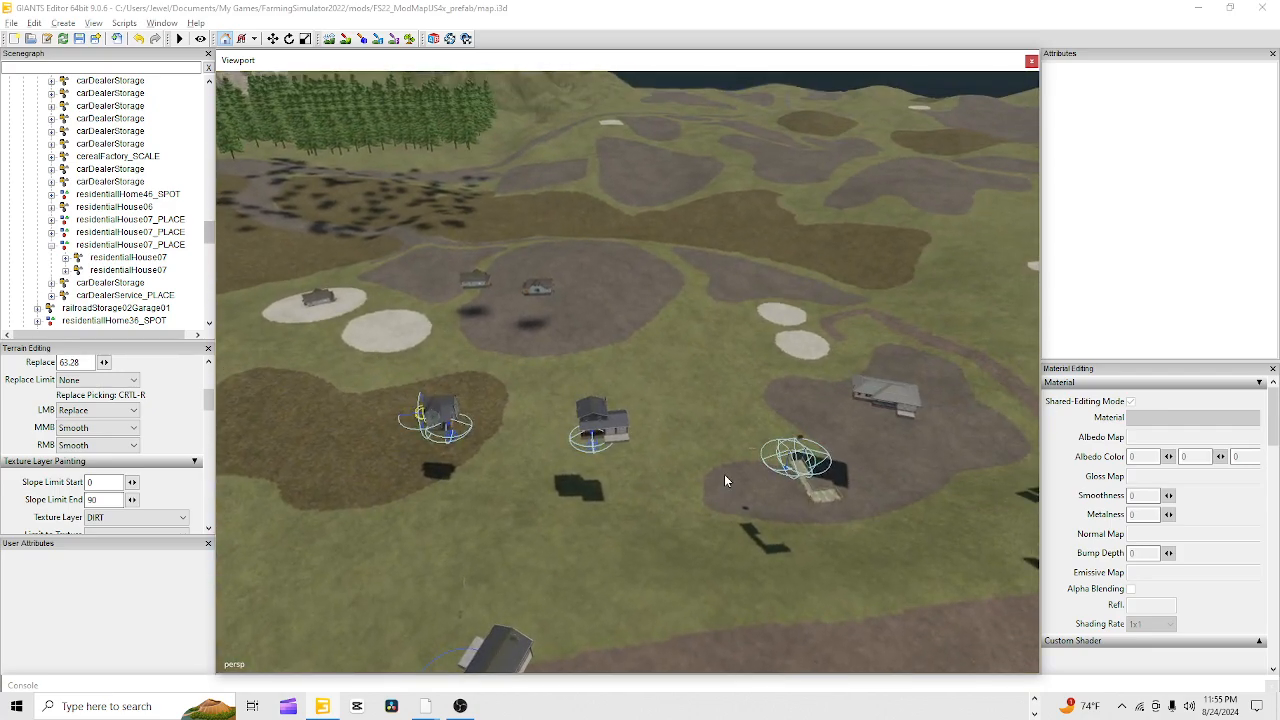
pyautogui.keyDown('alt'); pyautogui.moveTo(723, 475); pyautogui.dragTo(723, 534); pyautogui.keyUp('alt')
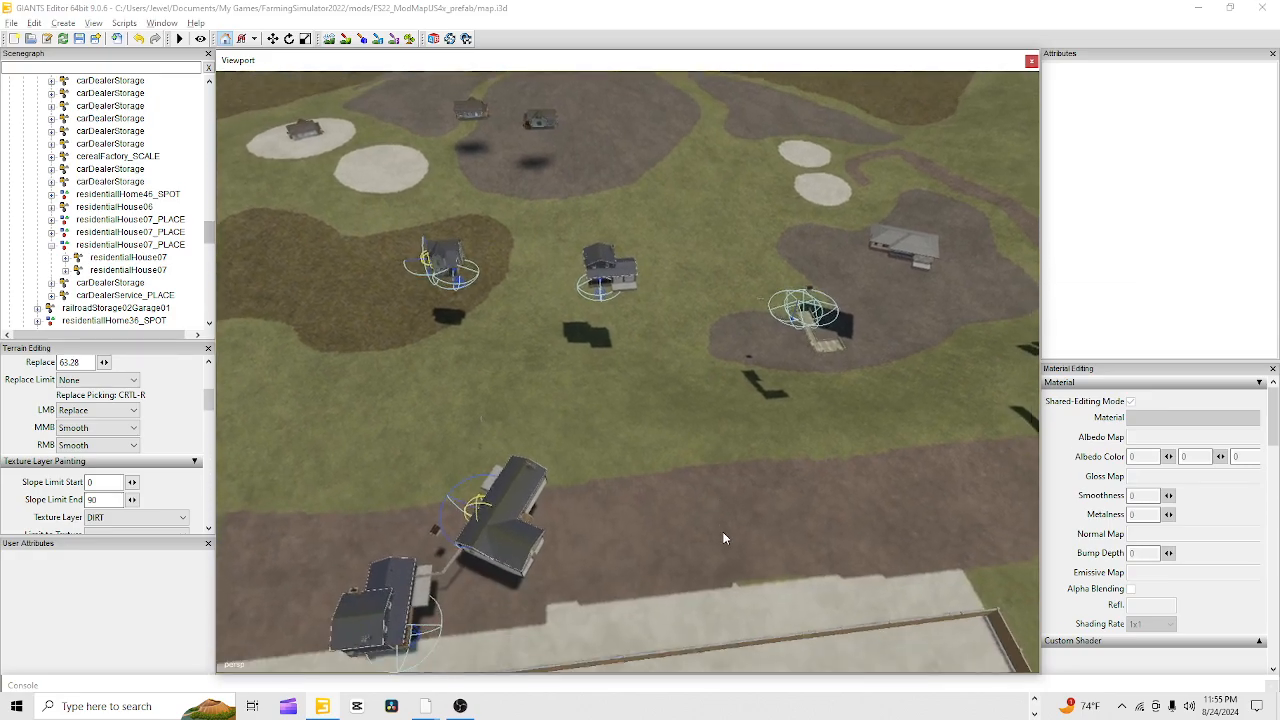
pyautogui.keyDown('alt'); pyautogui.moveTo(723, 534); pyautogui.dragTo(1069, 6, button='right'); pyautogui.keyUp('alt')
pyautogui.keyDown('alt'); pyautogui.moveTo(717, 522); pyautogui.dragTo(774, 442, button='right'); pyautogui.keyUp('alt')
pyautogui.keyDown('alt'); pyautogui.moveTo(774, 442); pyautogui.dragTo(678, 466); pyautogui.keyUp('alt')
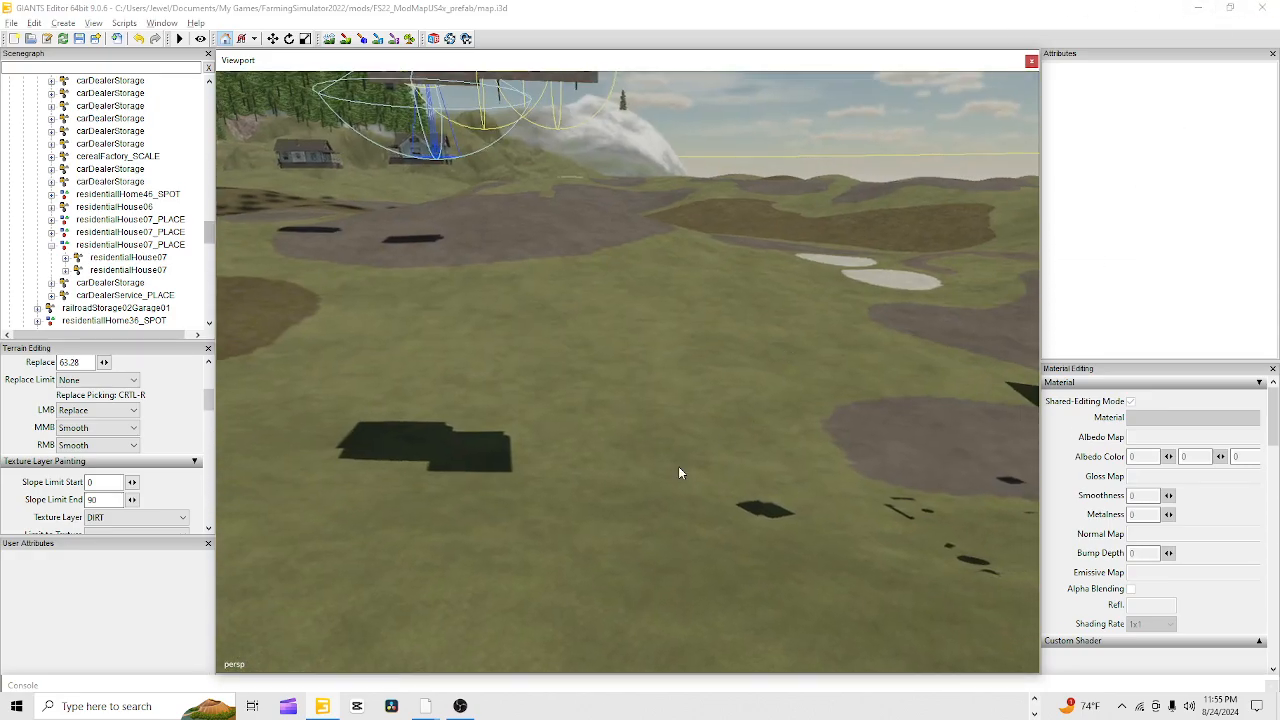
pyautogui.keyDown('alt'); pyautogui.moveTo(678, 466); pyautogui.dragTo(1123, 51, button='right'); pyautogui.keyUp('alt')
pyautogui.keyDown('alt'); pyautogui.moveTo(645, 437); pyautogui.dragTo(612, 446); pyautogui.keyUp('alt')
pyautogui.keyDown('alt'); pyautogui.moveTo(612, 446); pyautogui.dragTo(909, 314, button='right'); pyautogui.keyUp('alt')
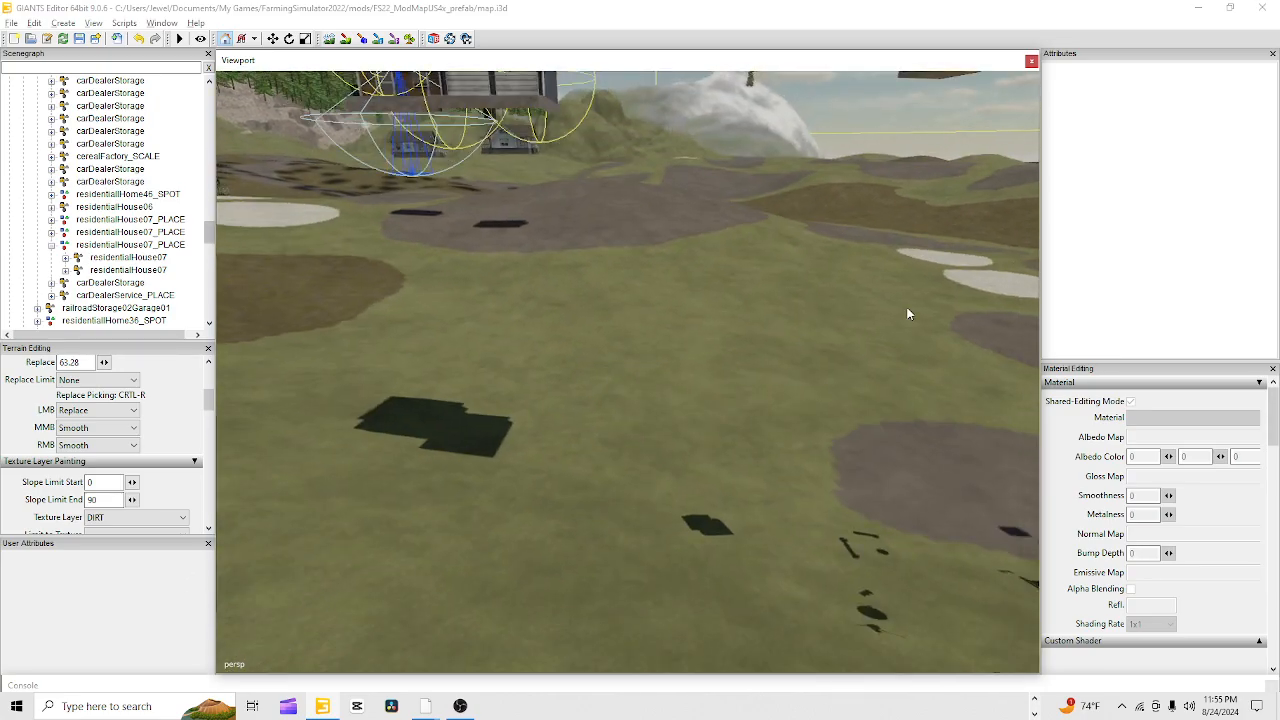
pyautogui.keyDown('alt'); pyautogui.moveTo(909, 314); pyautogui.dragTo(613, 415); pyautogui.keyUp('alt')
pyautogui.keyDown('alt'); pyautogui.moveTo(613, 415); pyautogui.dragTo(176, 621, button='right'); pyautogui.keyUp('alt')
pyautogui.scroll(-3, 665, 420)
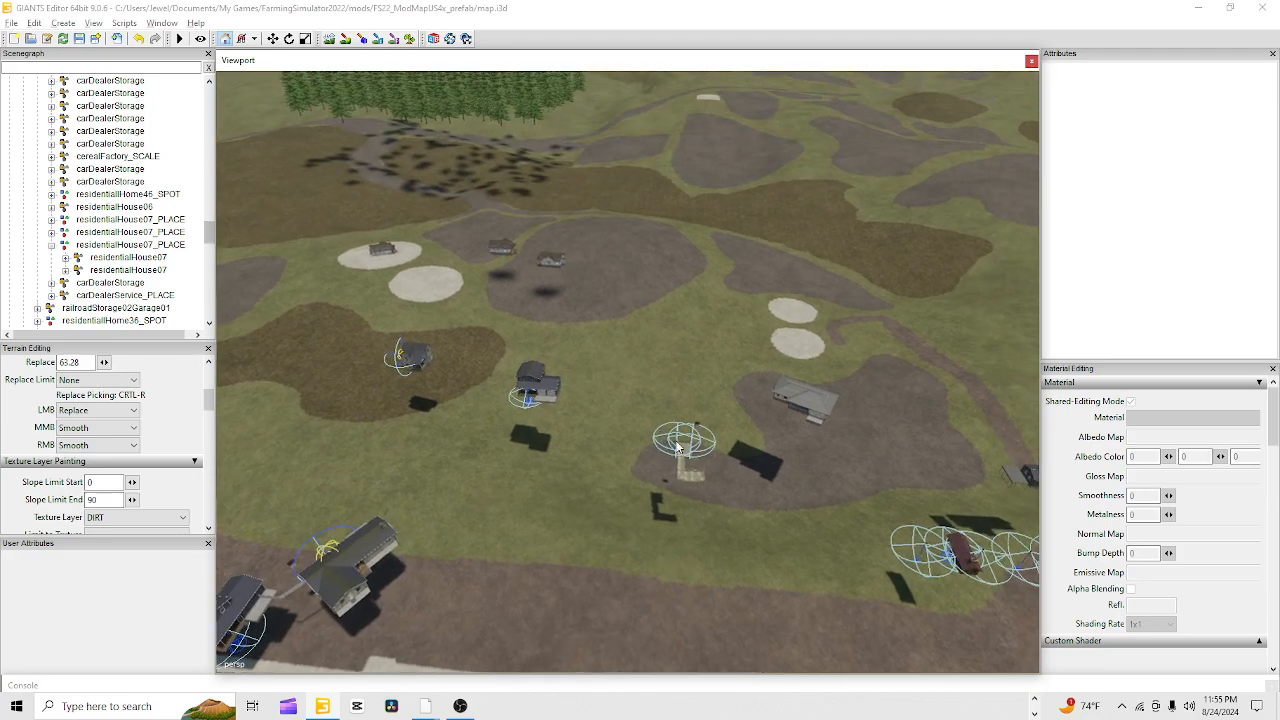
# Survey the wider landscape around the houses, including the factory yard, main road, forest and lakeside
pyautogui.scroll(-2, 660, 440)
pyautogui.moveTo(659, 447); pyautogui.dragTo(688, 447, button='middle')
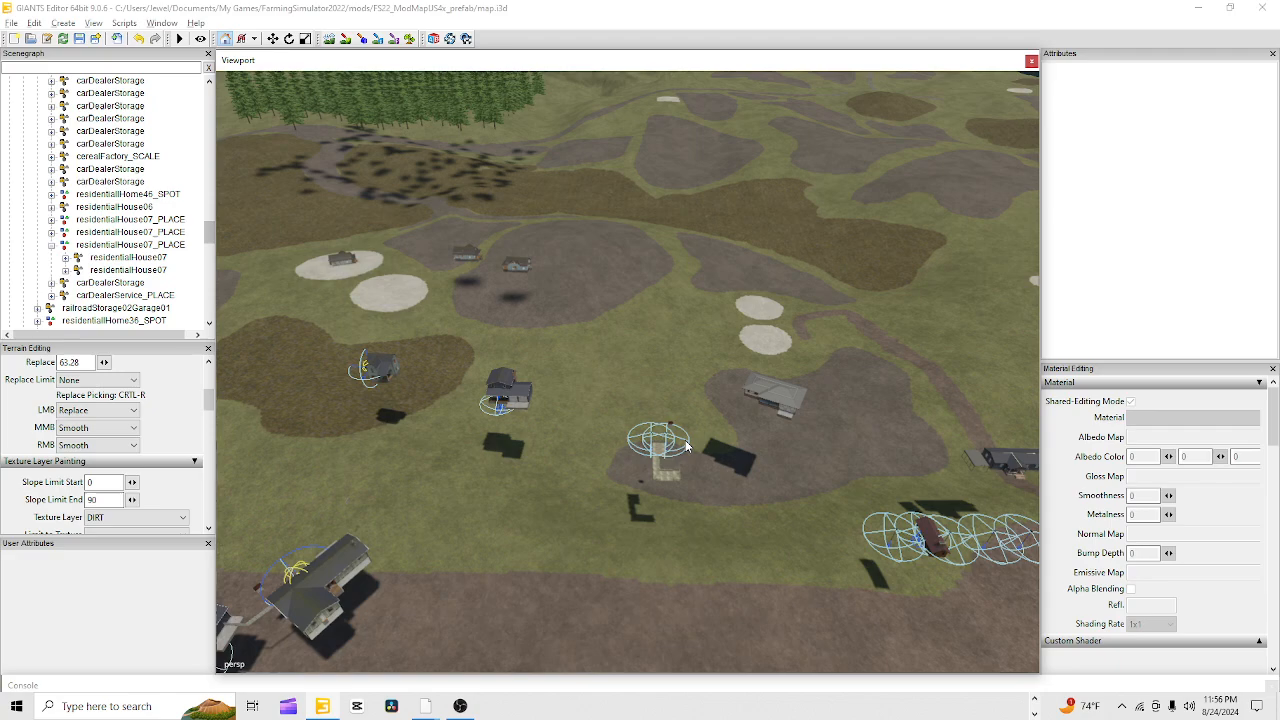
pyautogui.moveTo(686, 447); pyautogui.dragTo(573, 459, button='middle')
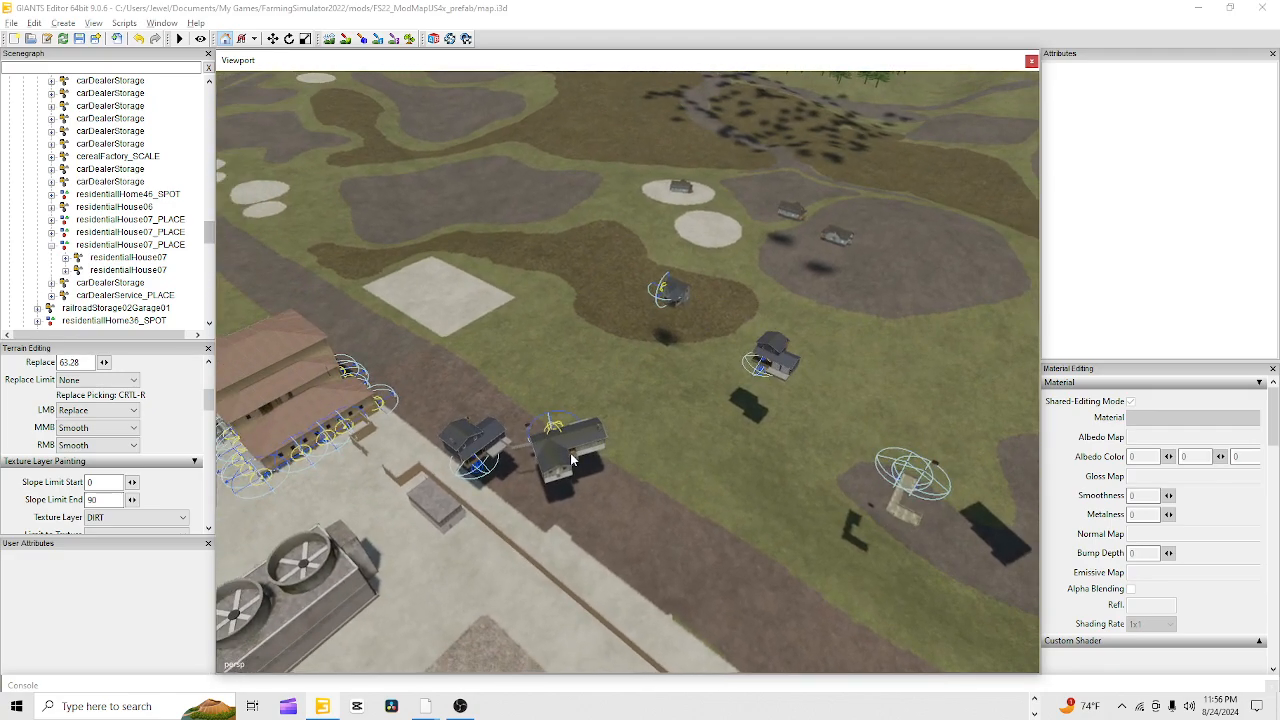
pyautogui.keyDown('alt'); pyautogui.moveTo(571, 453); pyautogui.dragTo(667, 499); pyautogui.keyUp('alt')
pyautogui.moveTo(667, 505); pyautogui.dragTo(570, 425, button='middle')
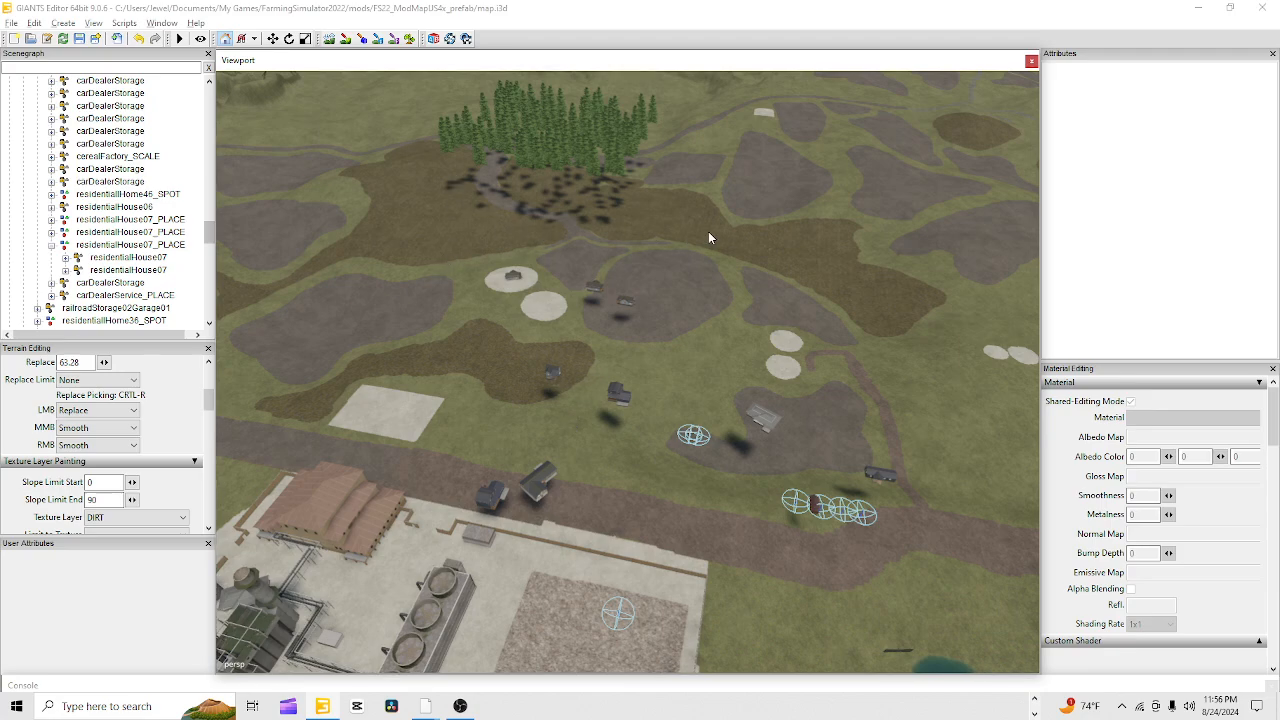
pyautogui.keyDown('alt'); pyautogui.moveTo(741, 379); pyautogui.dragTo(460, 200); pyautogui.keyUp('alt')
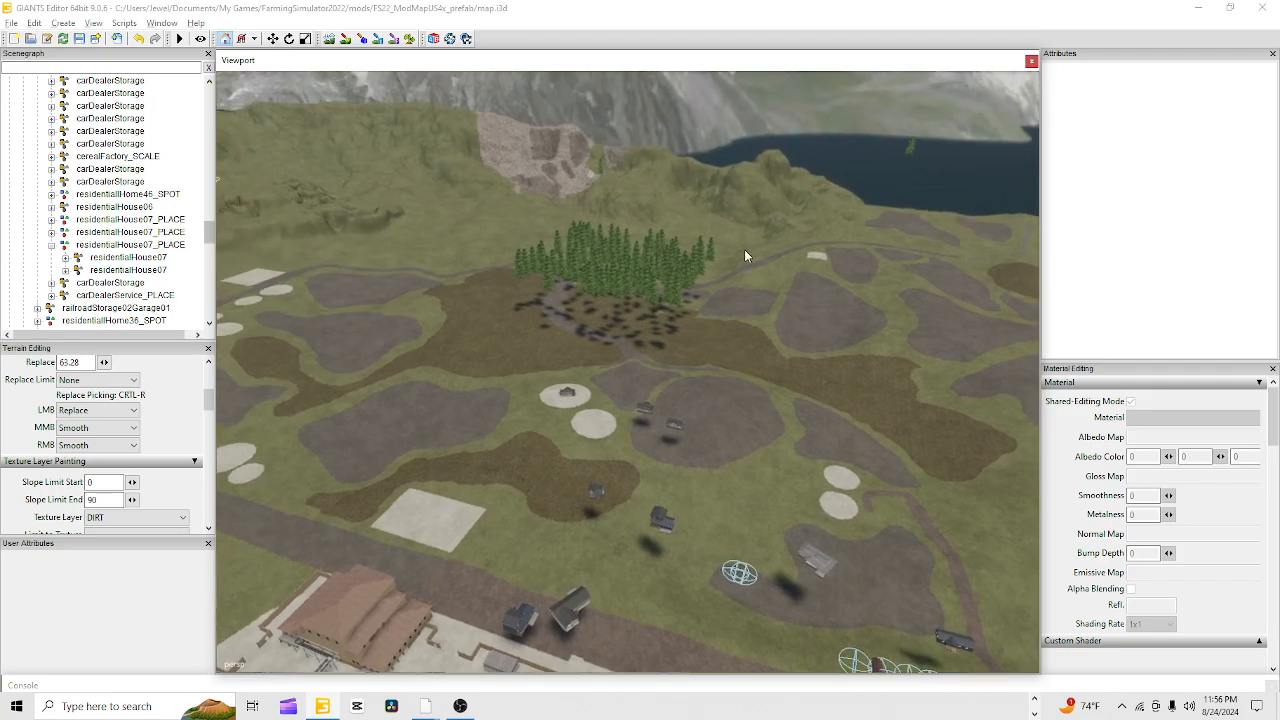
pyautogui.keyDown('alt'); pyautogui.moveTo(744, 256); pyautogui.dragTo(790, 323); pyautogui.keyUp('alt')
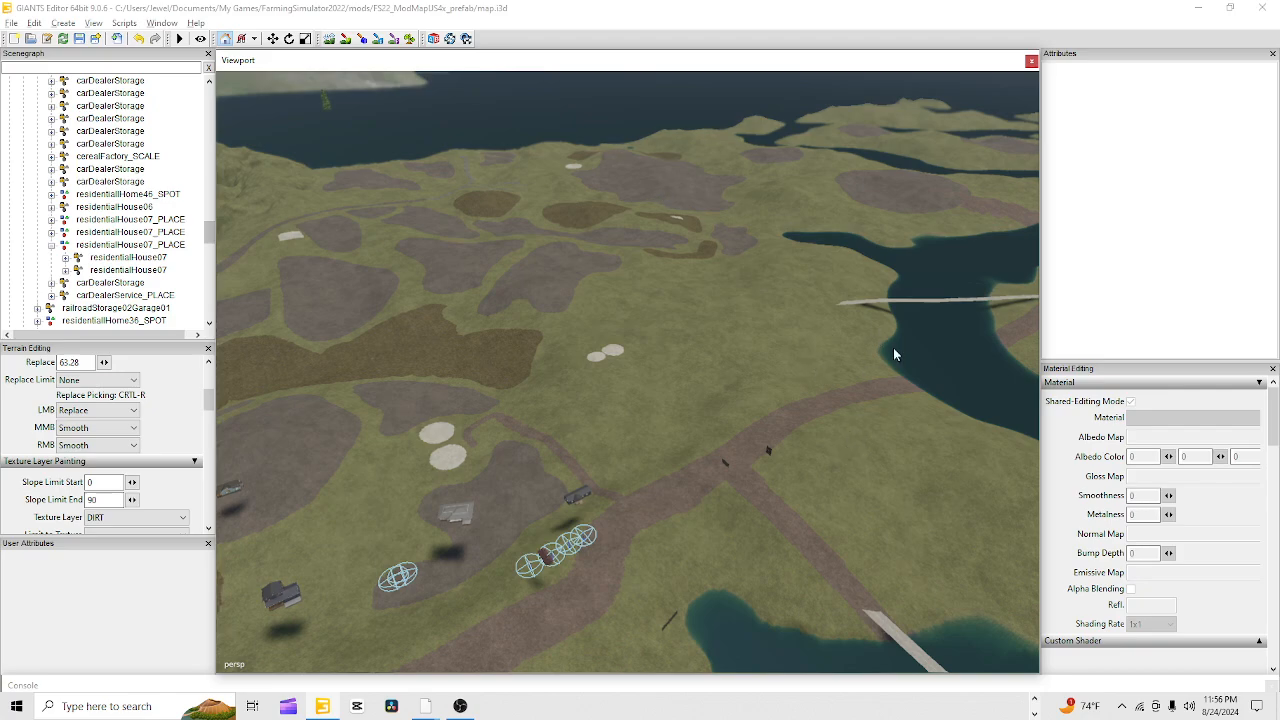
pyautogui.keyDown('alt'); pyautogui.moveTo(761, 413); pyautogui.dragTo(532, 494); pyautogui.keyUp('alt')
pyautogui.keyDown('alt'); pyautogui.moveTo(951, 186); pyautogui.dragTo(1000, 155, button='right'); pyautogui.keyUp('alt')
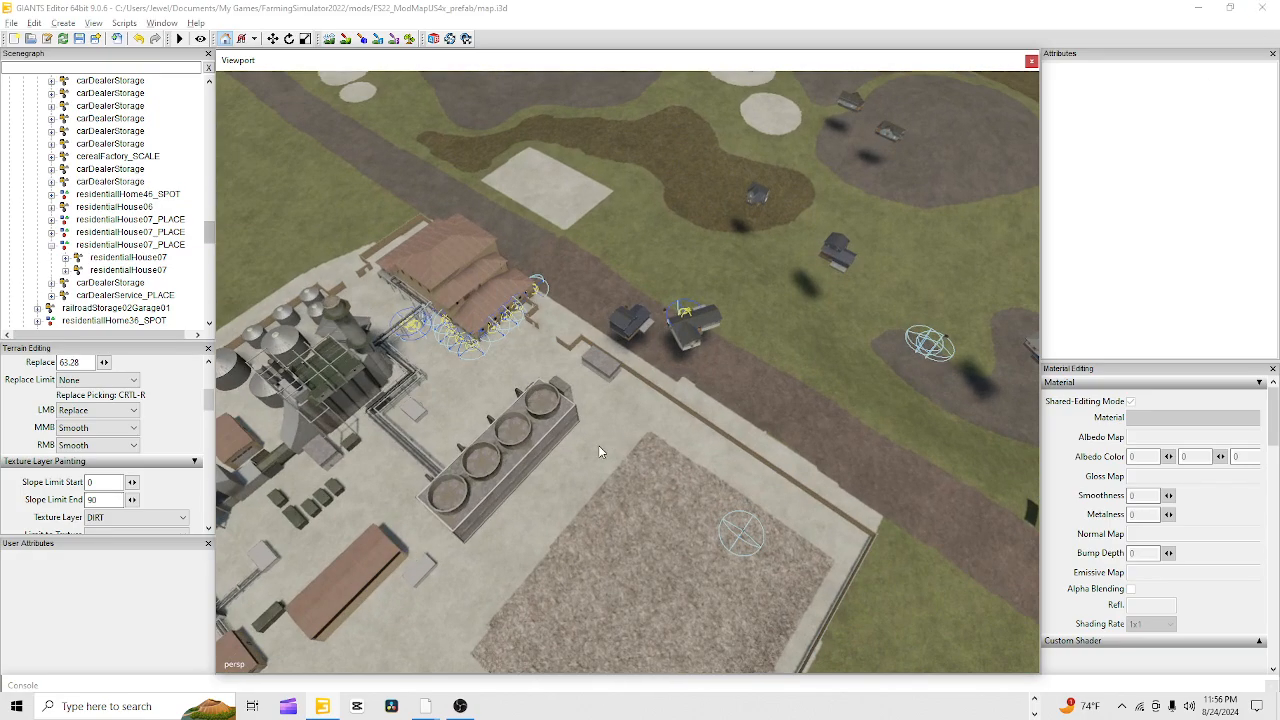
pyautogui.keyDown('alt'); pyautogui.moveTo(598, 445); pyautogui.dragTo(934, 251, button='right'); pyautogui.keyUp('alt')
pyautogui.keyDown('alt'); pyautogui.moveTo(430, 520); pyautogui.dragTo(493, 449); pyautogui.keyUp('alt')
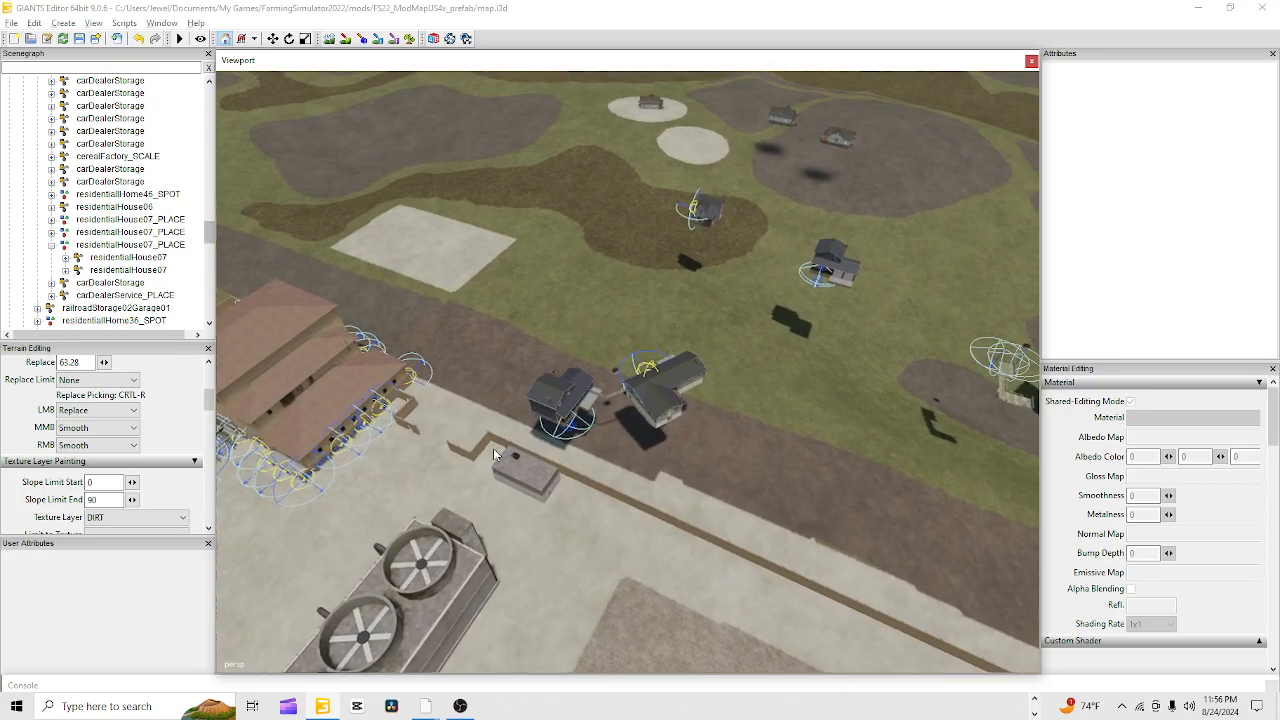
# Inspect the two houses beside the factory wall and the open grass across the road from them
pyautogui.keyDown('alt'); pyautogui.moveTo(493, 452); pyautogui.dragTo(720, 380, button='right'); pyautogui.keyUp('alt')
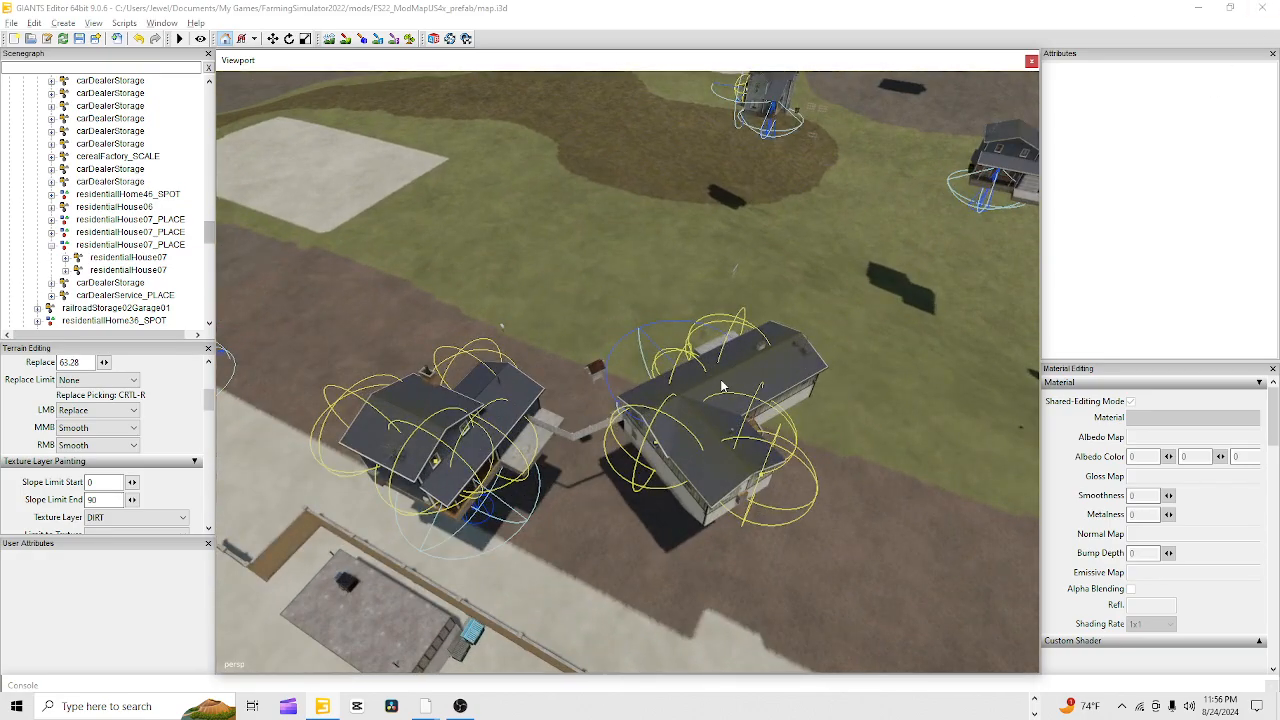
pyautogui.keyDown('alt'); pyautogui.moveTo(650, 470); pyautogui.dragTo(794, 412); pyautogui.keyUp('alt')
pyautogui.keyDown('alt'); pyautogui.moveTo(794, 412); pyautogui.dragTo(827, 156, button='right'); pyautogui.keyUp('alt')
pyautogui.keyDown('alt'); pyautogui.moveTo(745, 370); pyautogui.dragTo(610, 320); pyautogui.keyUp('alt')
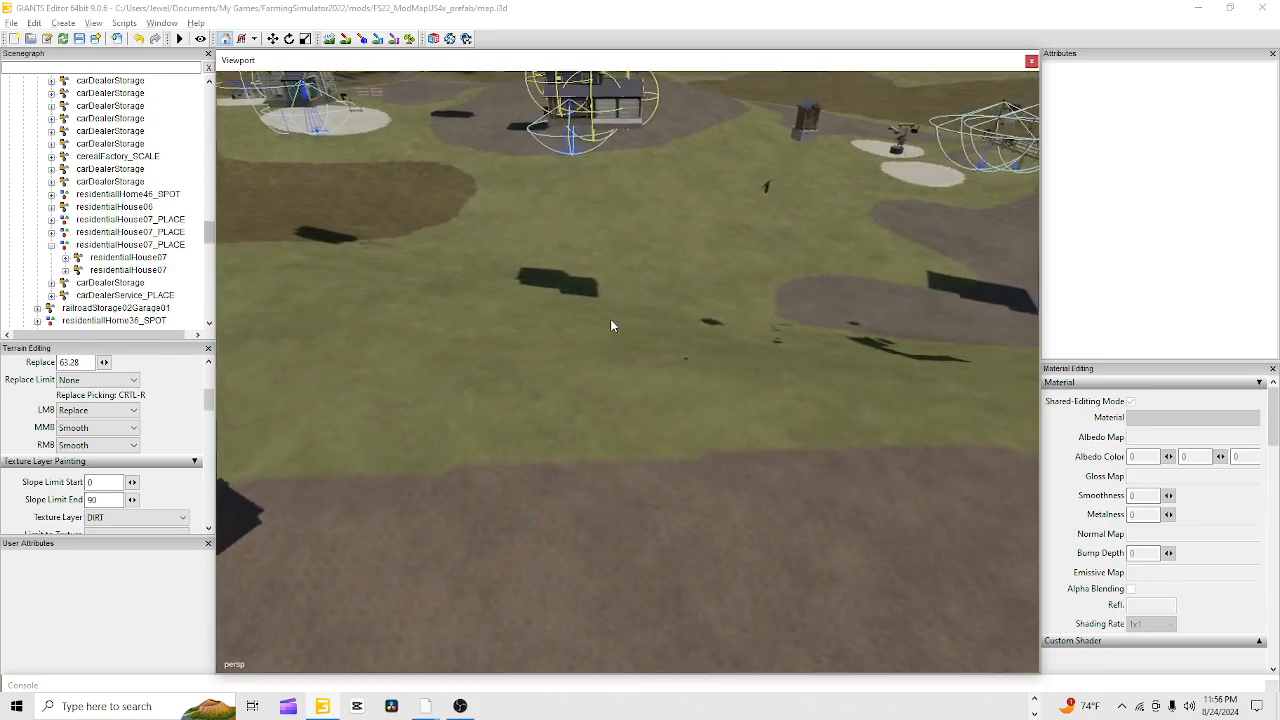
pyautogui.keyDown('alt'); pyautogui.moveTo(611, 320); pyautogui.dragTo(900, 182, button='right'); pyautogui.keyUp('alt')
pyautogui.keyDown('alt'); pyautogui.moveTo(900, 182); pyautogui.dragTo(768, 353); pyautogui.keyUp('alt')
pyautogui.scroll(-3, 653, 386)
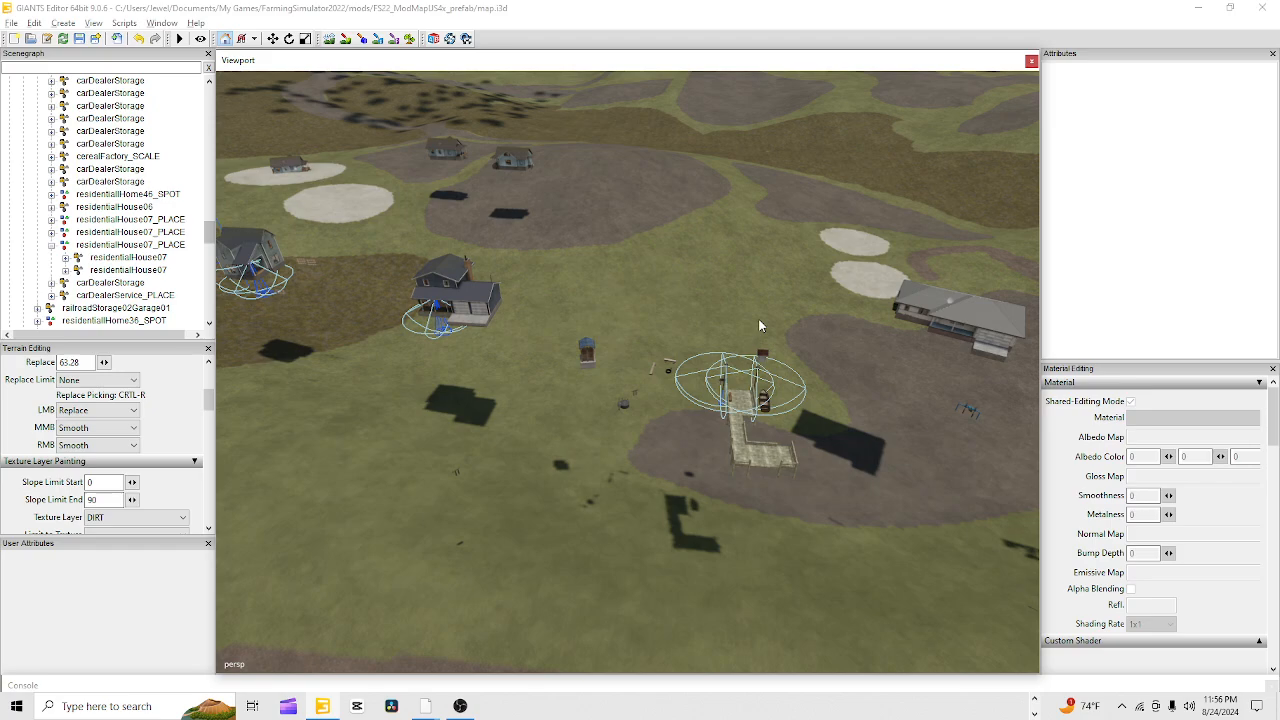
# Sample the FORESTGROUND texture and paint a large filled field from the grass below the two-storey house toward the concrete pads
pyautogui.click(345, 39)
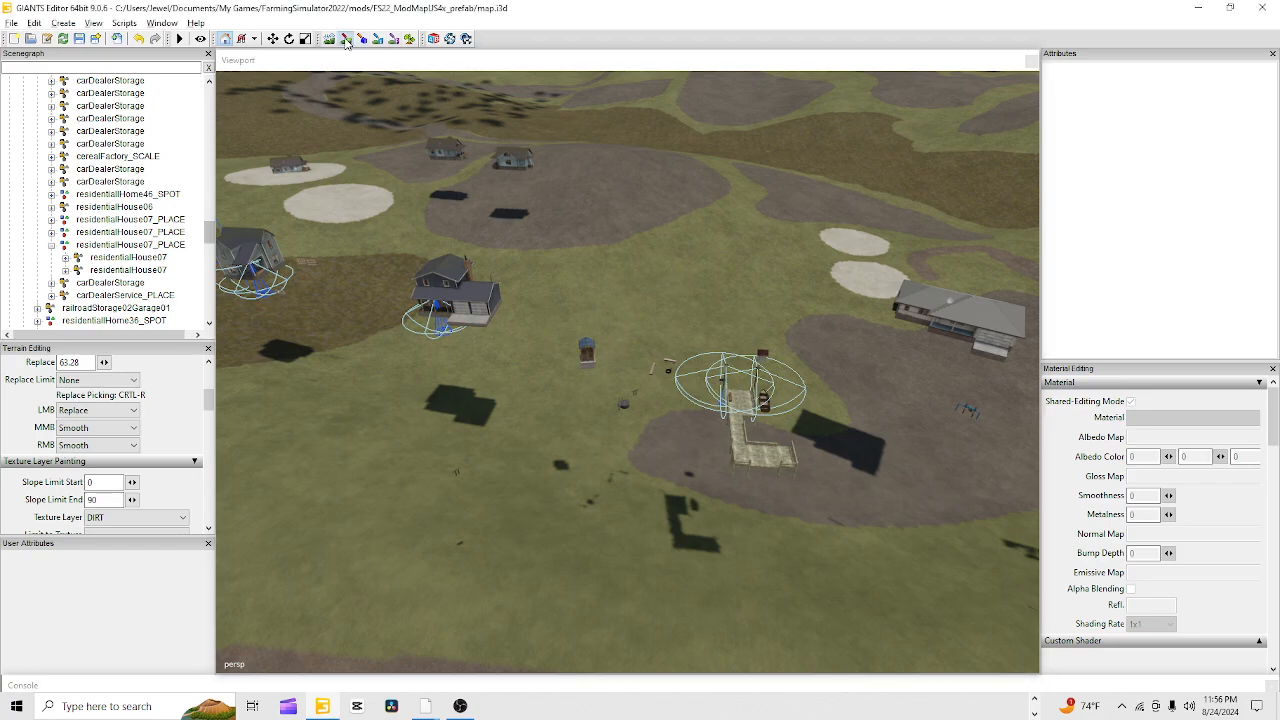
pyautogui.keyDown('ctrl'); pyautogui.rightClick(318, 300); pyautogui.keyUp('ctrl')
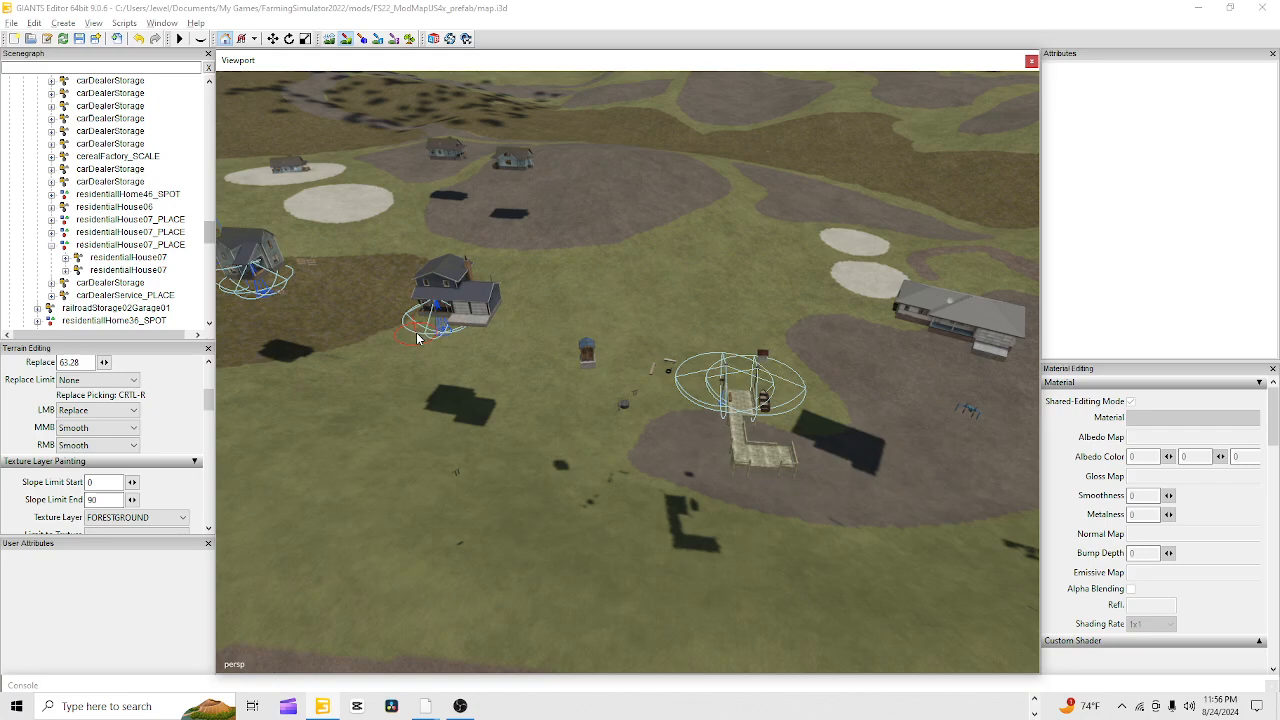
pyautogui.click(569, 463)
pyautogui.moveTo(569, 463)
pyautogui.mouseDown()
pyautogui.moveTo(514, 500)
pyautogui.moveTo(323, 514)
pyautogui.moveTo(280, 500)
pyautogui.mouseUp()
pyautogui.moveTo(310, 432)
pyautogui.mouseDown()
pyautogui.moveTo(351, 384)
pyautogui.moveTo(393, 472)
pyautogui.mouseUp()
pyautogui.moveTo(515, 458)
pyautogui.mouseDown()
pyautogui.moveTo(414, 383)
pyautogui.moveTo(545, 310)
pyautogui.moveTo(769, 246)
pyautogui.moveTo(785, 275)
pyautogui.mouseUp()
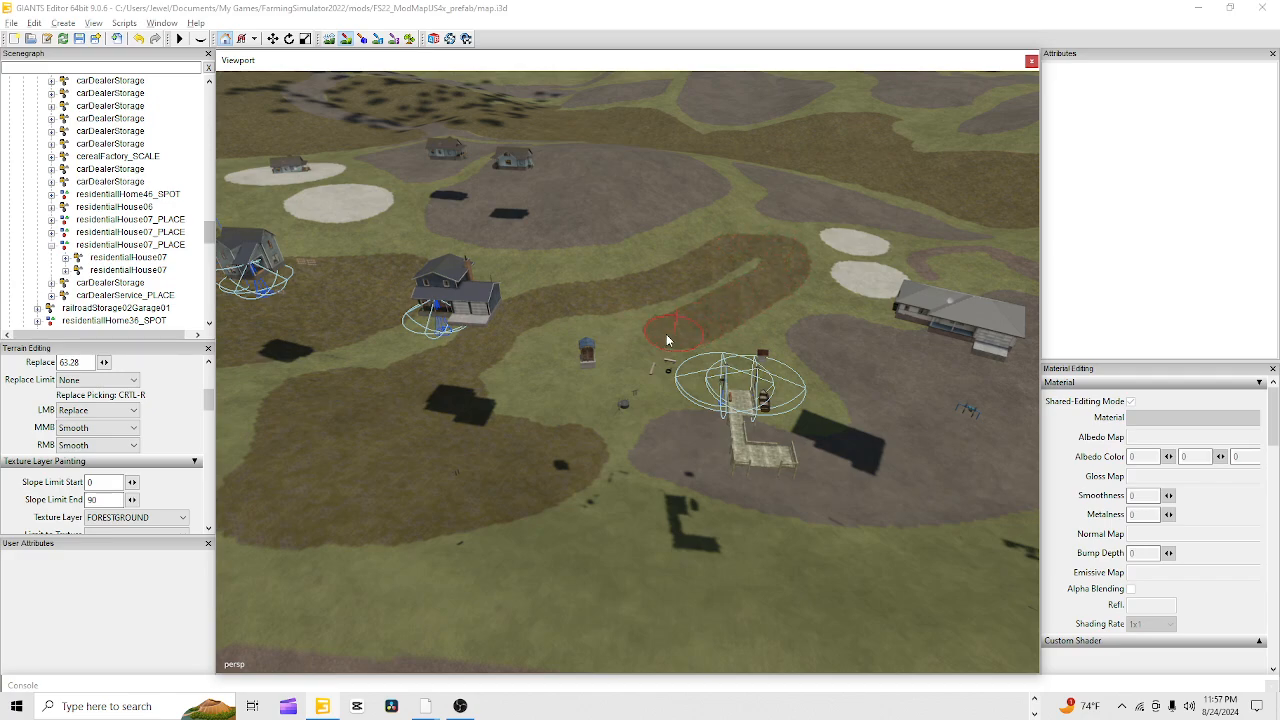
pyautogui.moveTo(631, 317); pyautogui.dragTo(780, 252)
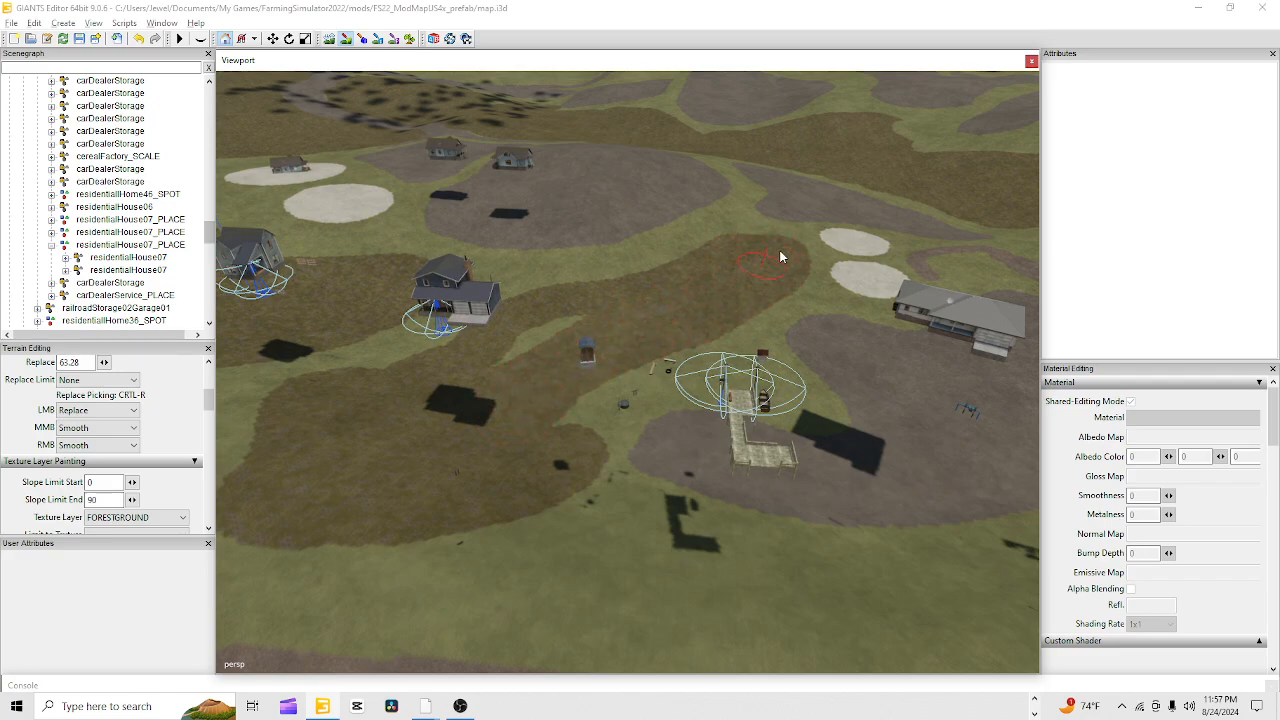
pyautogui.moveTo(603, 336); pyautogui.dragTo(547, 334)
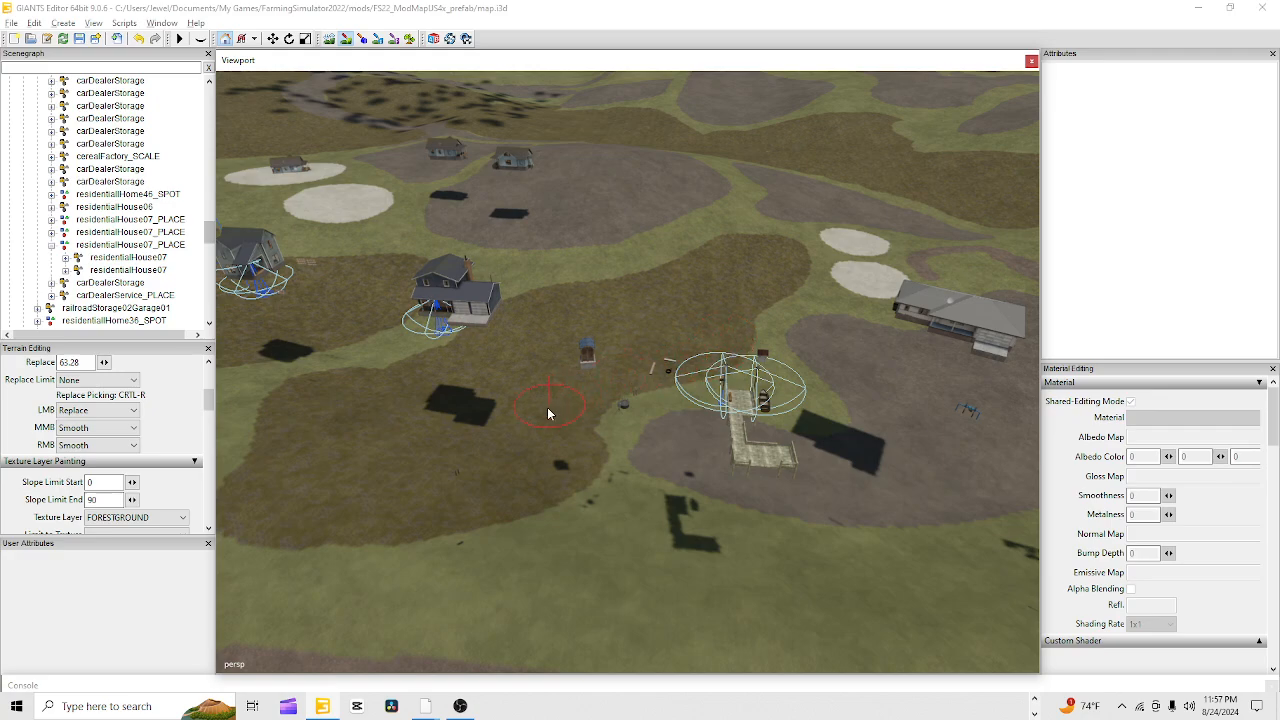
# Sample the GRASS texture and trim the new forest-ground field's edge facing the dirt yard with the L-shaped path
pyautogui.hotkey('ctrl', 't')
pyautogui.moveTo(614, 562)
pyautogui.mouseDown()
pyautogui.moveTo(577, 531)
pyautogui.moveTo(582, 450)
pyautogui.mouseUp()
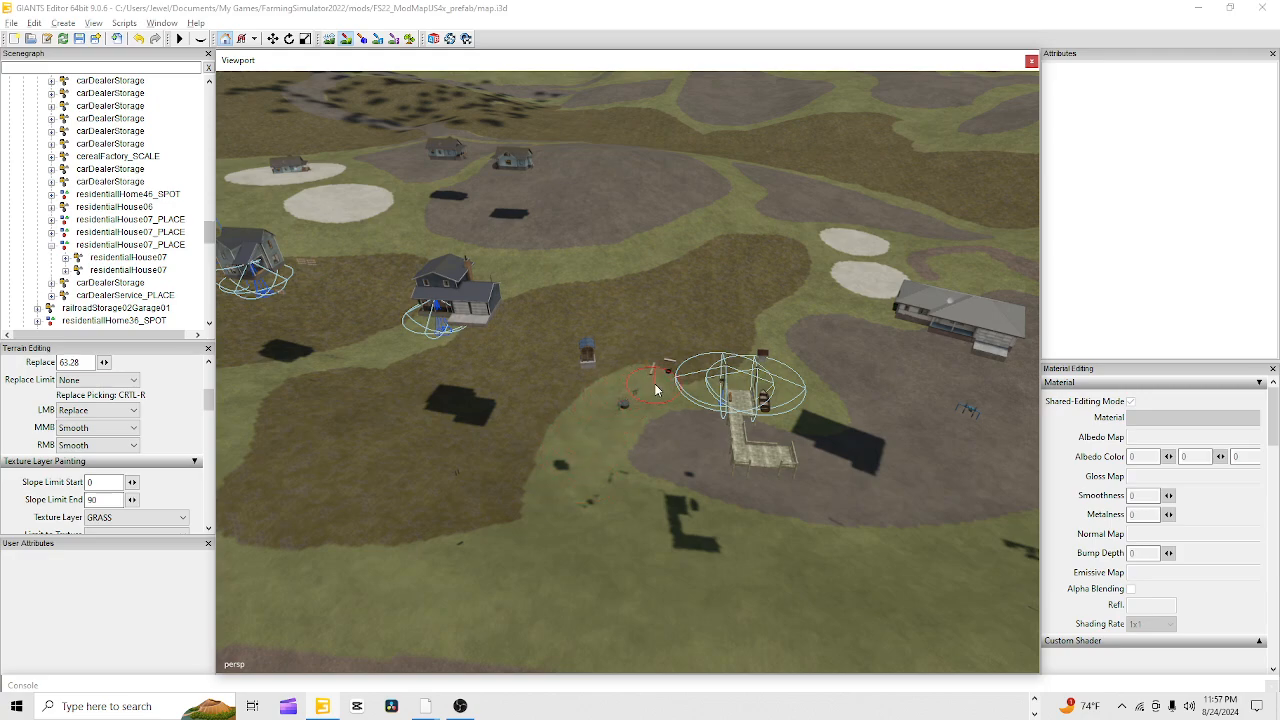
pyautogui.moveTo(655, 384)
pyautogui.mouseDown()
pyautogui.moveTo(717, 371)
pyautogui.moveTo(751, 338)
pyautogui.mouseUp()
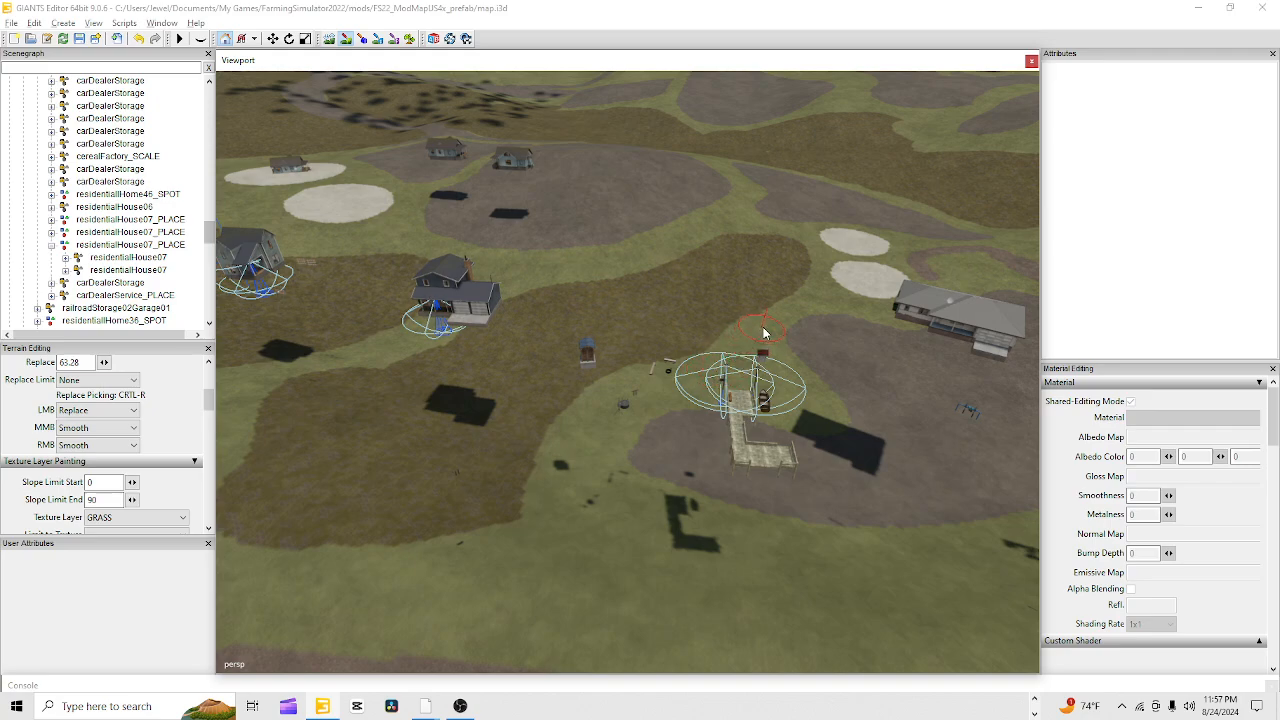
# Trim the forest-ground field's tip near the concrete pads with GRASS and touch up its edge with the sampled FORESTGROUND texture
pyautogui.moveTo(764, 332); pyautogui.dragTo(810, 273)
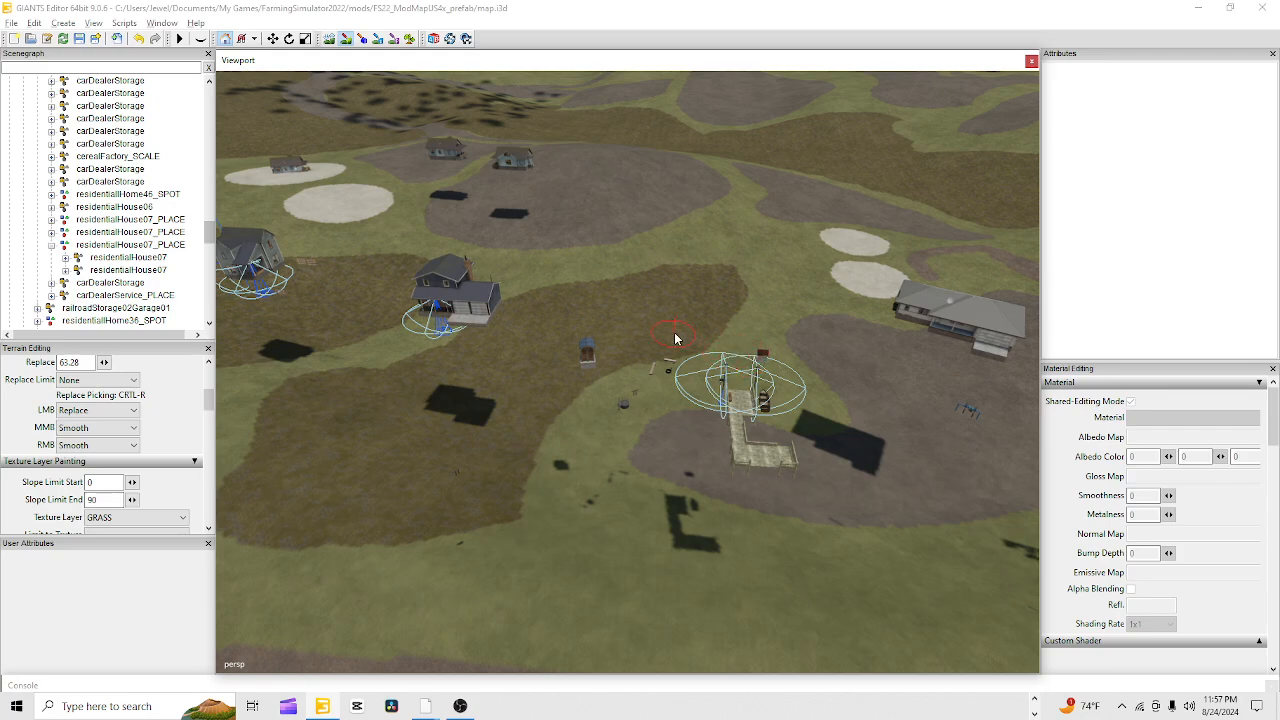
pyautogui.hotkey('ctrl', 'r')
pyautogui.moveTo(730, 329); pyautogui.dragTo(737, 316)
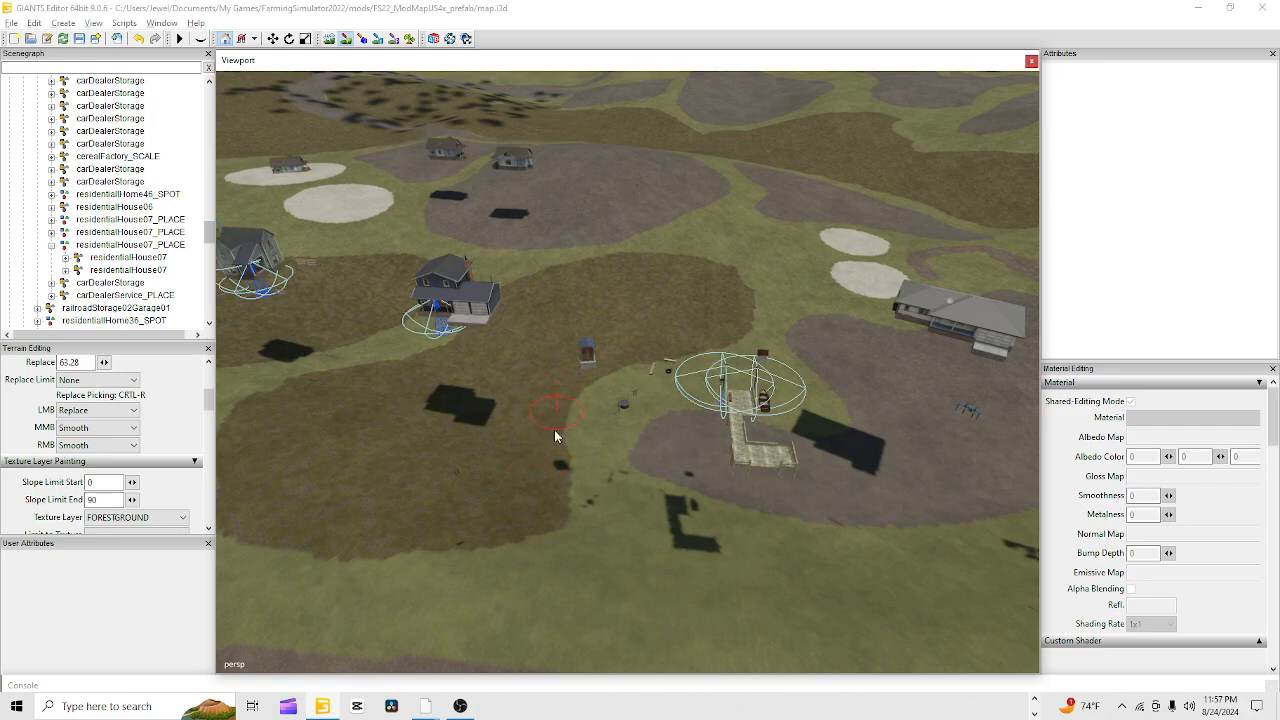
# Extend the forest-ground field with FORESTGROUND across the grass below the dirt yard with the L-shaped path
pyautogui.moveTo(517, 547)
pyautogui.mouseDown()
pyautogui.moveTo(405, 537)
pyautogui.moveTo(492, 571)
pyautogui.mouseUp()
pyautogui.moveTo(628, 577); pyautogui.dragTo(548, 576)
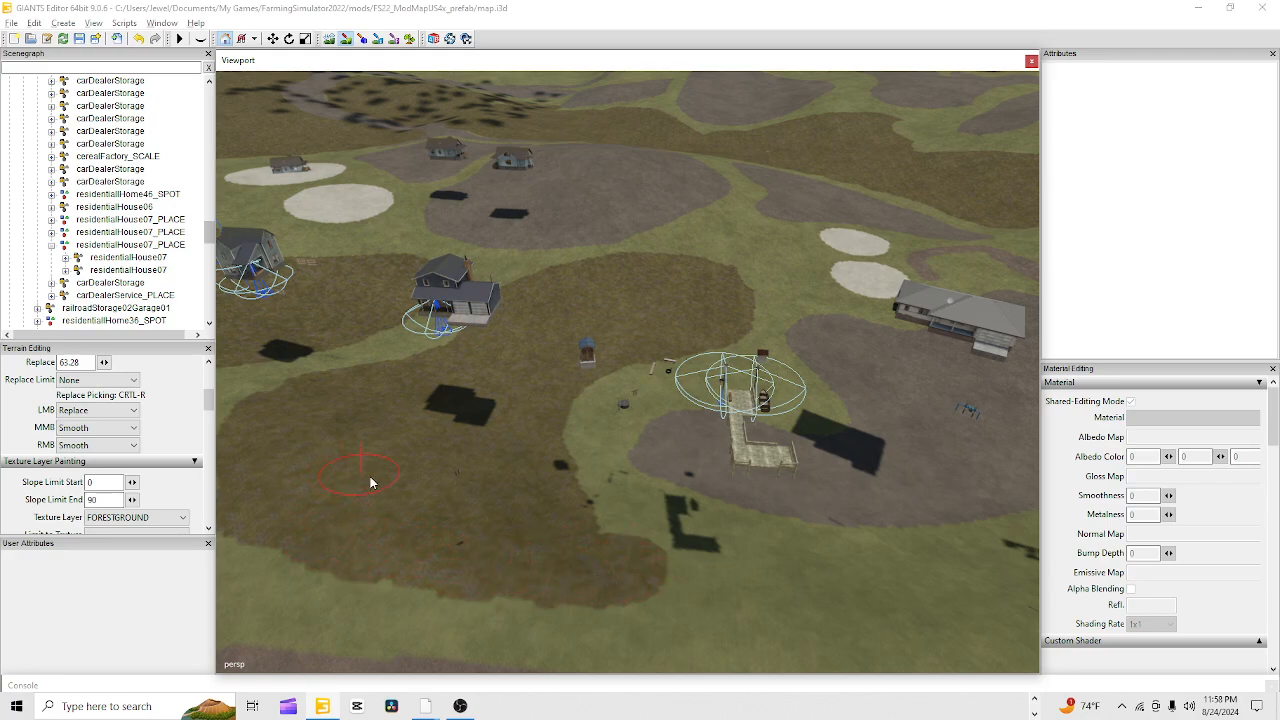
pyautogui.moveTo(372, 482)
pyautogui.mouseDown()
pyautogui.moveTo(485, 577)
pyautogui.moveTo(693, 586)
pyautogui.mouseUp()
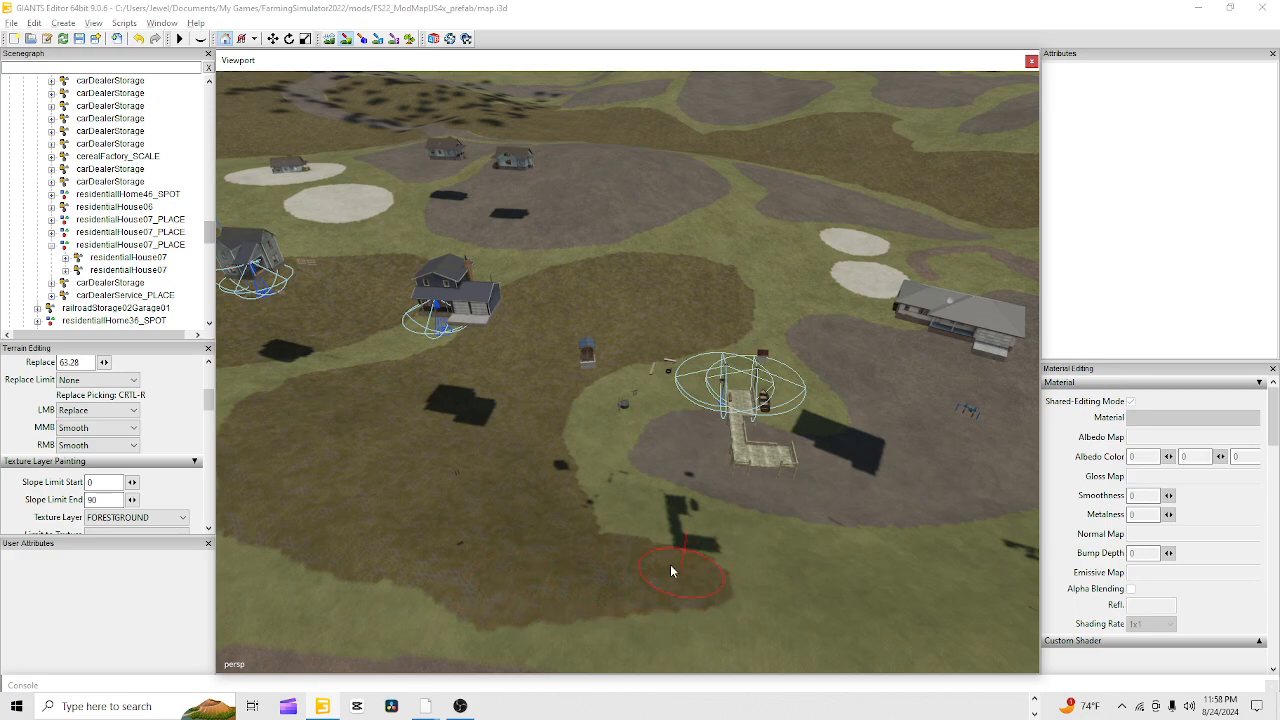
pyautogui.moveTo(563, 514); pyautogui.dragTo(696, 608)
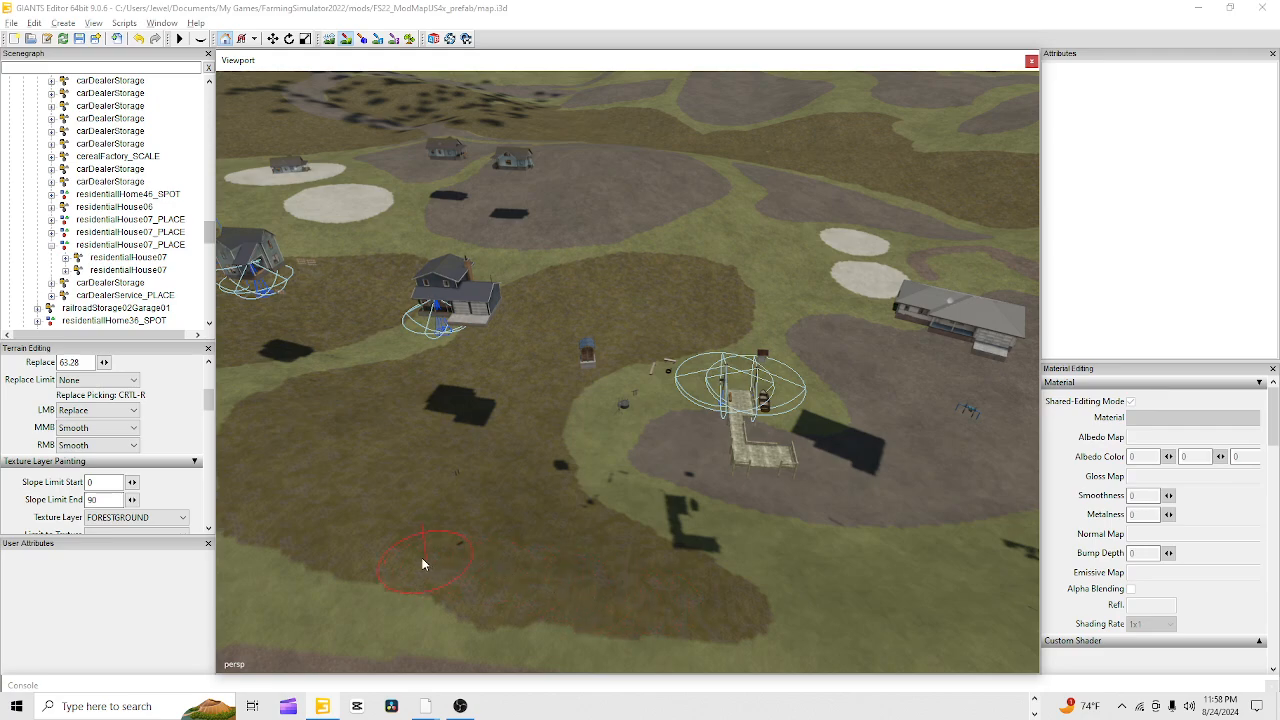
pyautogui.click(342, 40)
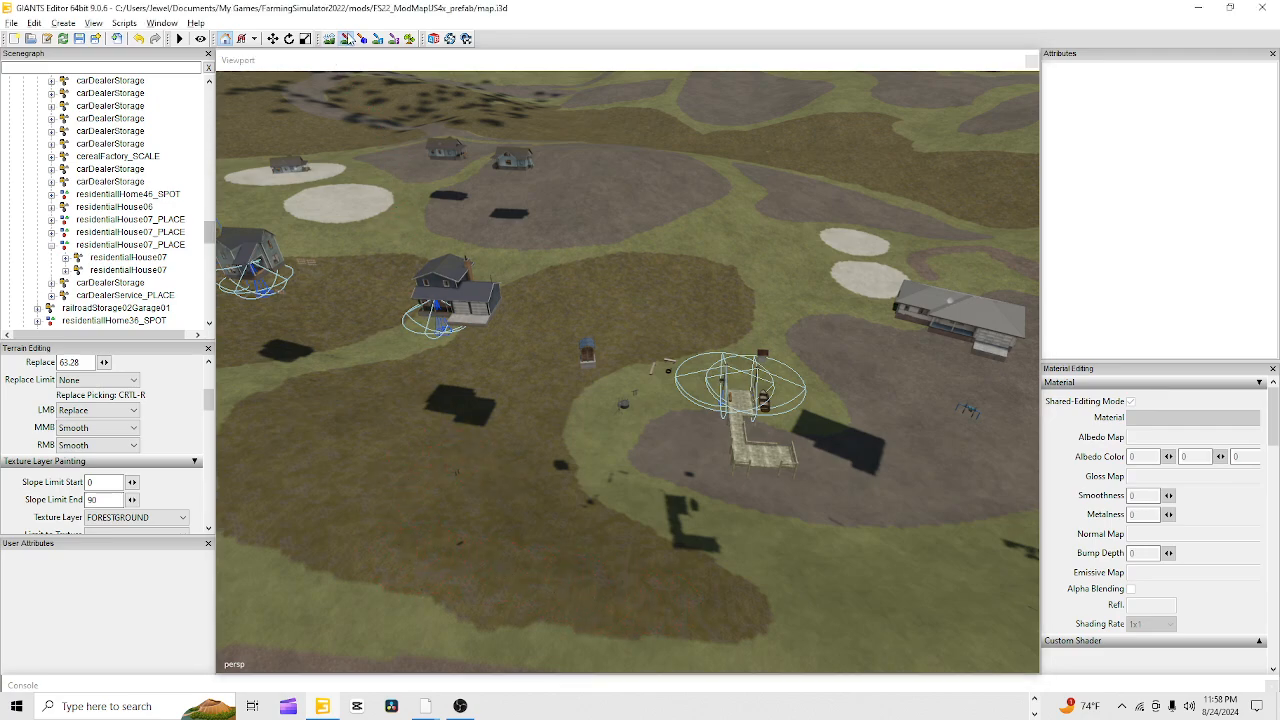
# Sample the GRASS texture and trim the forest-ground field's edge and corner facing the wide dirt road by the factory
pyautogui.keyDown('alt'); pyautogui.moveTo(880, 450); pyautogui.dragTo(683, 520); pyautogui.keyUp('alt')
pyautogui.keyDown('alt'); pyautogui.moveTo(683, 520); pyautogui.dragTo(971, 20, button='right'); pyautogui.keyUp('alt')
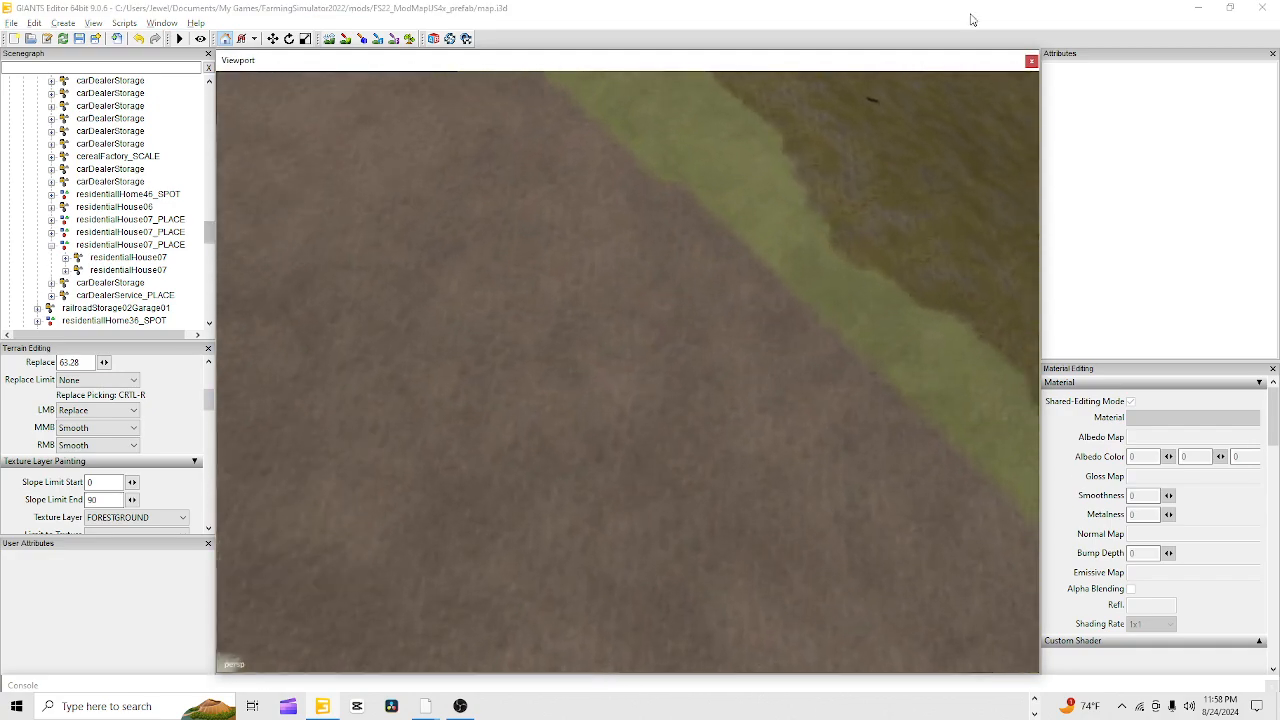
pyautogui.keyDown('alt'); pyautogui.moveTo(520, 420); pyautogui.dragTo(866, 444); pyautogui.keyUp('alt')
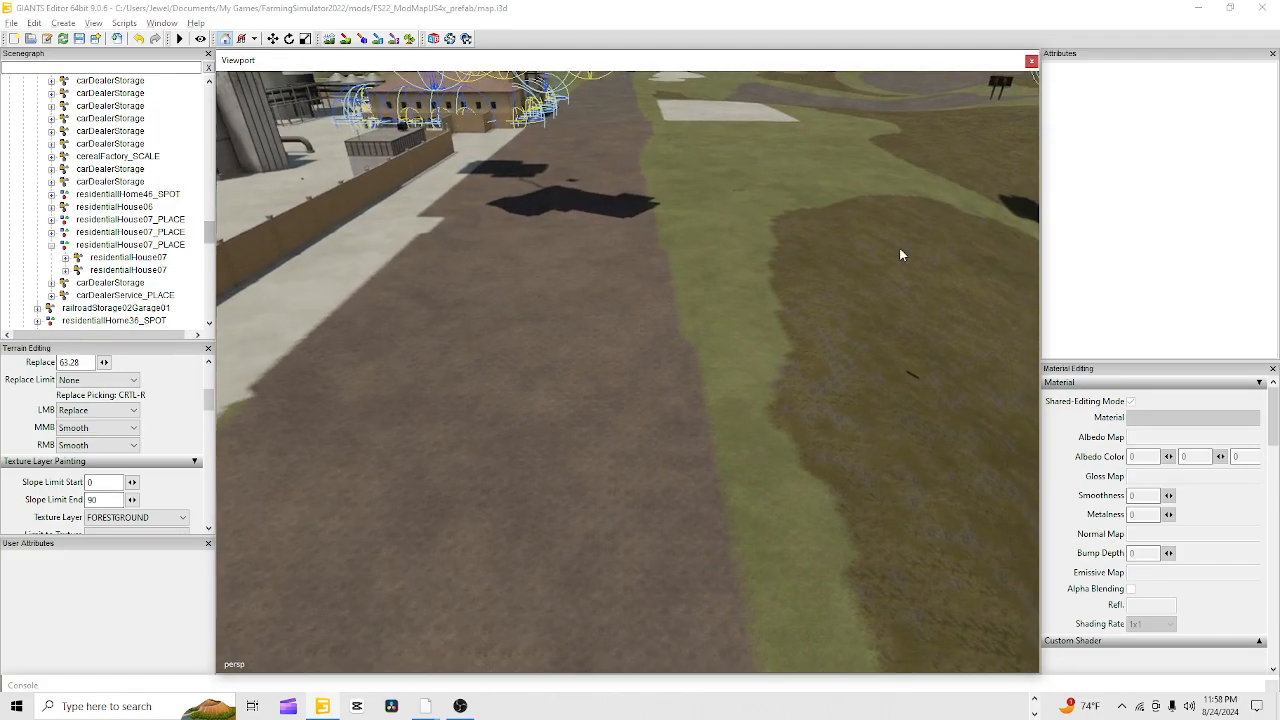
pyautogui.keyDown('alt'); pyautogui.moveTo(899, 248); pyautogui.dragTo(600, 600, button='right'); pyautogui.keyUp('alt')
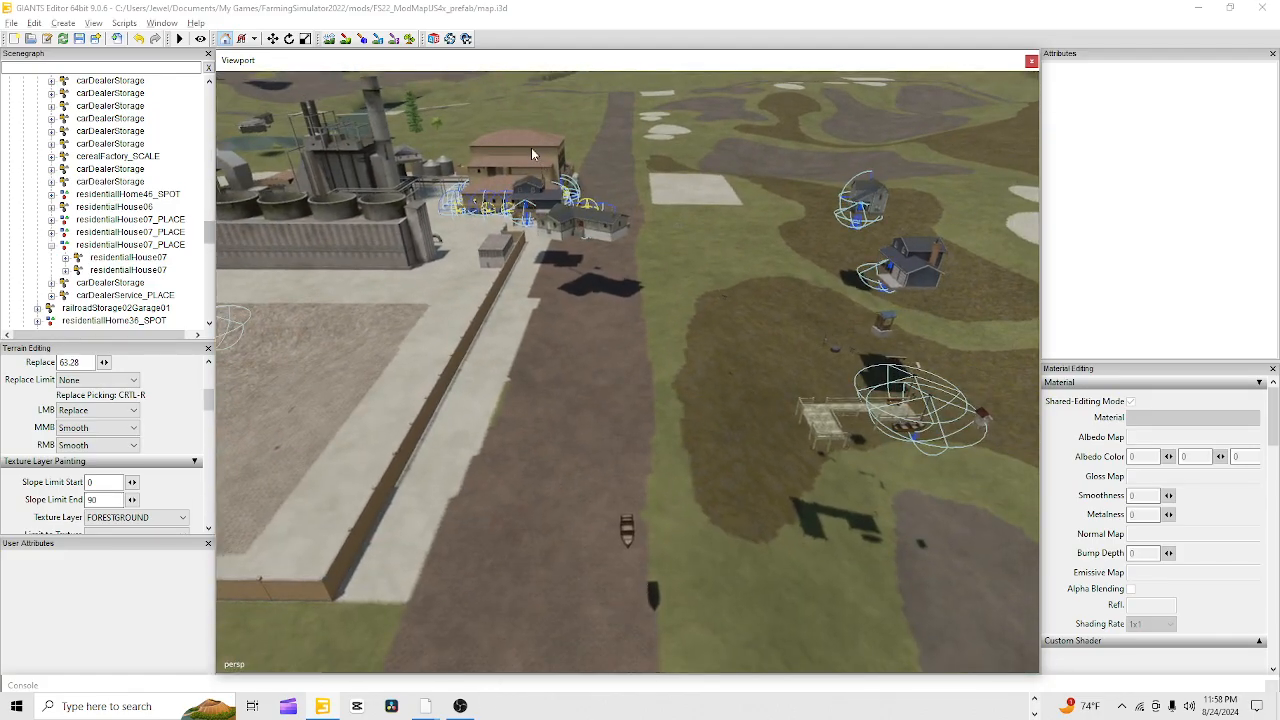
pyautogui.click(346, 39)
pyautogui.hotkey('ctrl', 'r')
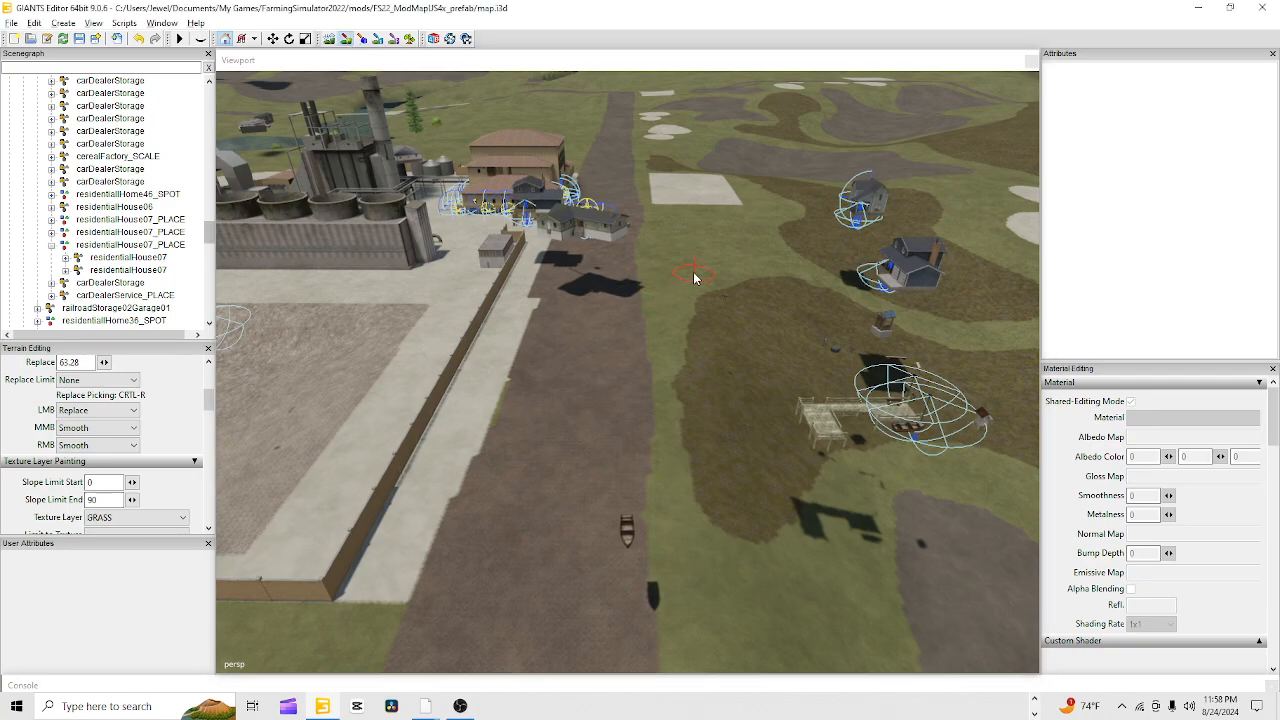
pyautogui.moveTo(693, 274)
pyautogui.mouseDown()
pyautogui.moveTo(679, 375)
pyautogui.moveTo(716, 492)
pyautogui.moveTo(744, 545)
pyautogui.moveTo(790, 553)
pyautogui.mouseUp()
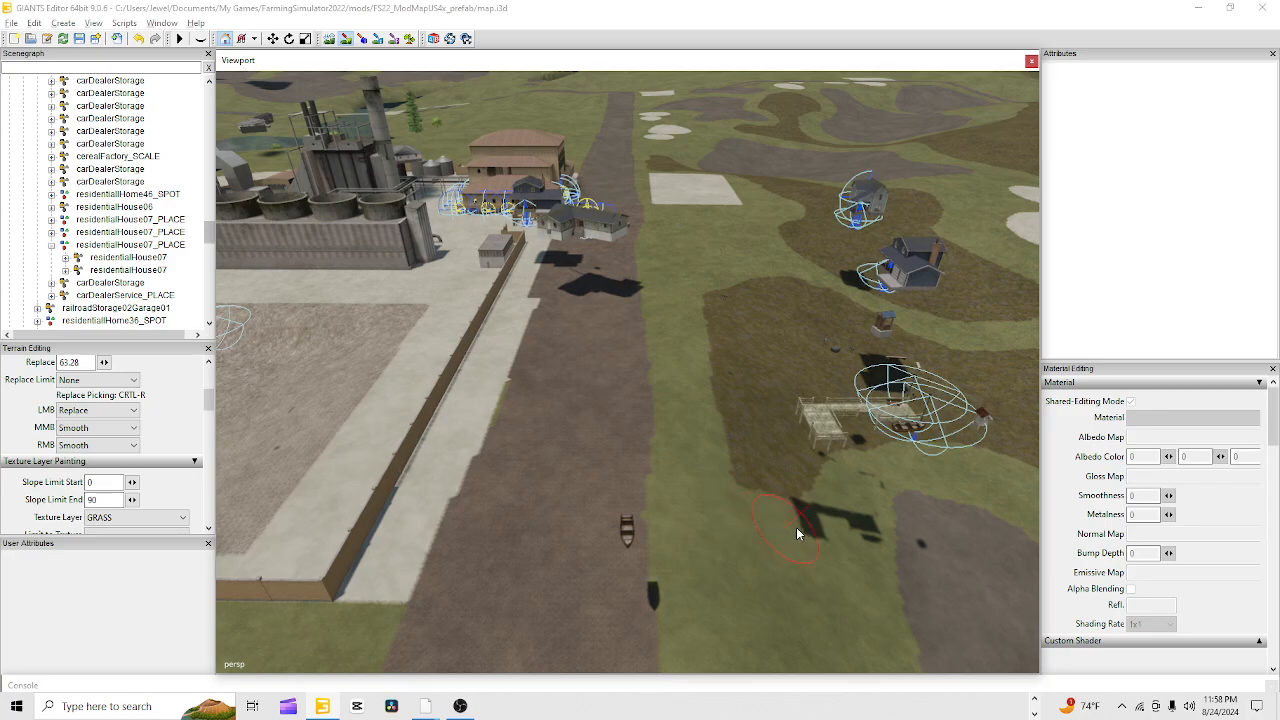
pyautogui.moveTo(857, 500); pyautogui.dragTo(857, 476)
pyautogui.moveTo(826, 520)
pyautogui.mouseDown()
pyautogui.moveTo(876, 472)
pyautogui.moveTo(907, 463)
pyautogui.mouseUp()
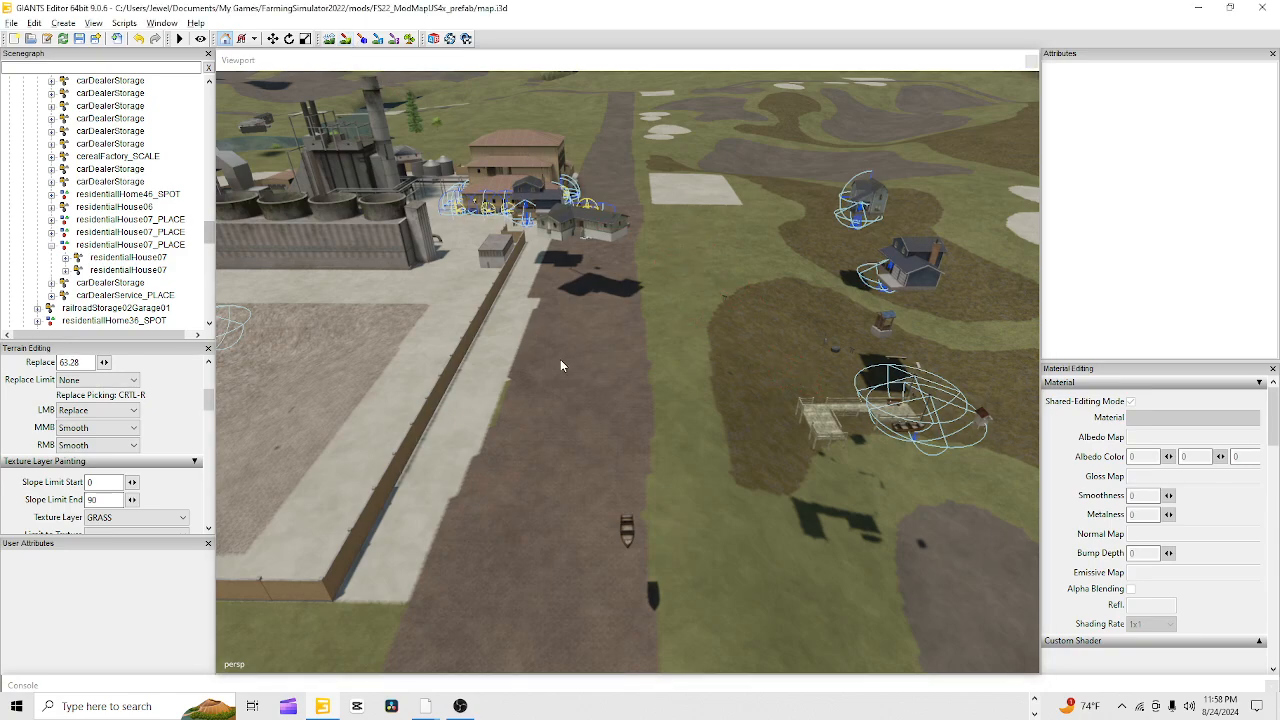
# Inspect the houses beside the factory wall and the grass and fields across the dirt road from them
pyautogui.keyDown('alt'); pyautogui.moveTo(560, 360); pyautogui.dragTo(562, 440); pyautogui.keyUp('alt')
pyautogui.keyDown('alt'); pyautogui.moveTo(562, 440); pyautogui.dragTo(828, 359, button='right'); pyautogui.keyUp('alt')
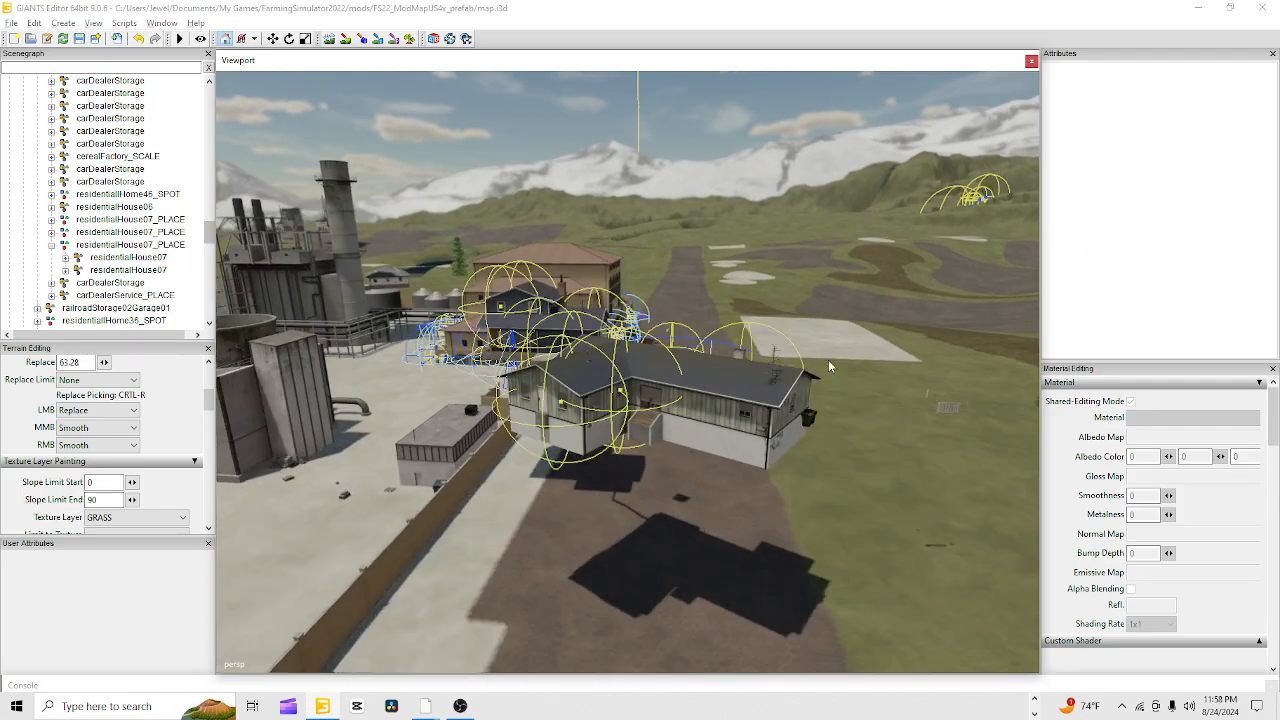
pyautogui.keyDown('alt'); pyautogui.moveTo(828, 359); pyautogui.dragTo(749, 464); pyautogui.keyUp('alt')
pyautogui.keyDown('alt'); pyautogui.moveTo(749, 464); pyautogui.dragTo(932, 89, button='right'); pyautogui.keyUp('alt')
pyautogui.keyDown('alt'); pyautogui.moveTo(932, 89); pyautogui.dragTo(889, 201); pyautogui.keyUp('alt')
pyautogui.keyDown('alt'); pyautogui.moveTo(889, 201); pyautogui.dragTo(661, 286, button='right'); pyautogui.keyUp('alt')
pyautogui.keyDown('alt'); pyautogui.moveTo(661, 286); pyautogui.dragTo(780, 267); pyautogui.keyUp('alt')
pyautogui.keyDown('alt'); pyautogui.moveTo(780, 267); pyautogui.dragTo(681, 401, button='right'); pyautogui.keyUp('alt')
pyautogui.keyDown('alt'); pyautogui.moveTo(777, 387); pyautogui.dragTo(837, 396); pyautogui.keyUp('alt')
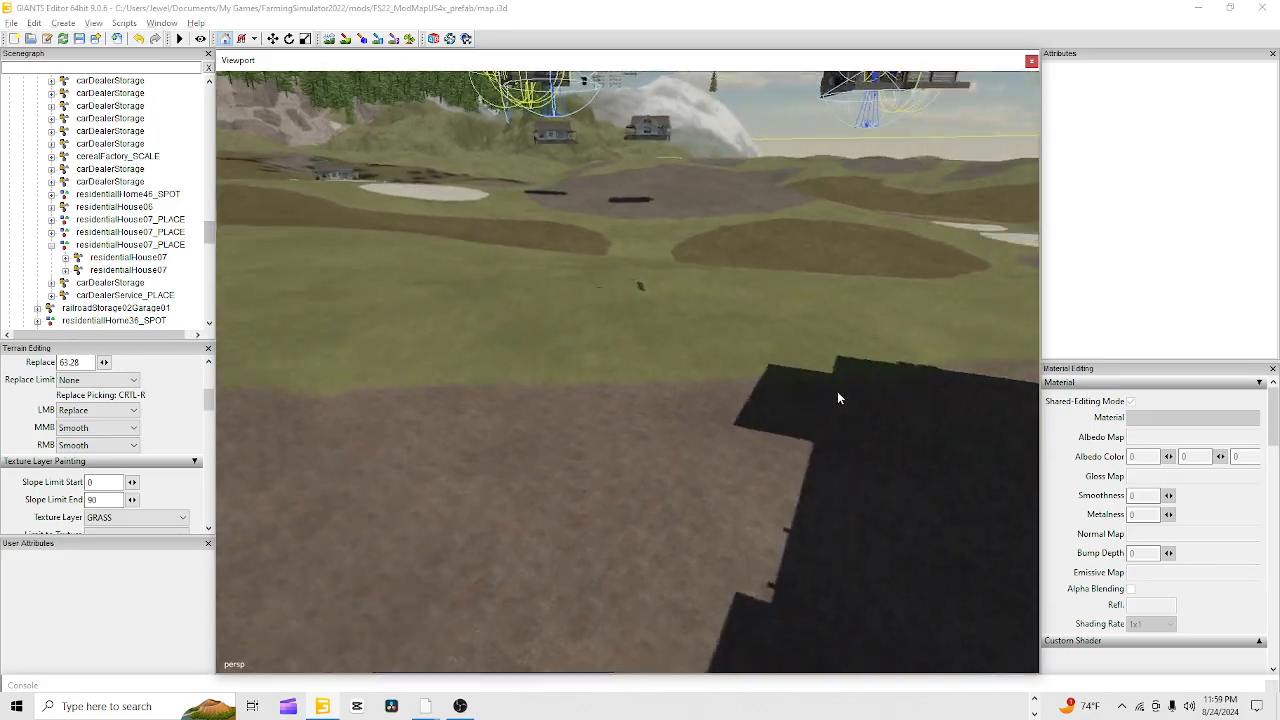
# Examine the dirt road along the factory wall from near ground level, looking in both directions
pyautogui.keyDown('alt'); pyautogui.moveTo(837, 396); pyautogui.dragTo(796, 190, button='right'); pyautogui.keyUp('alt')
pyautogui.keyDown('alt'); pyautogui.moveTo(796, 190); pyautogui.dragTo(190, 236); pyautogui.keyUp('alt')
pyautogui.keyDown('alt'); pyautogui.moveTo(190, 236); pyautogui.dragTo(594, 252, button='right'); pyautogui.keyUp('alt')
pyautogui.keyDown('alt'); pyautogui.moveTo(595, 247); pyautogui.dragTo(692, 322); pyautogui.keyUp('alt')
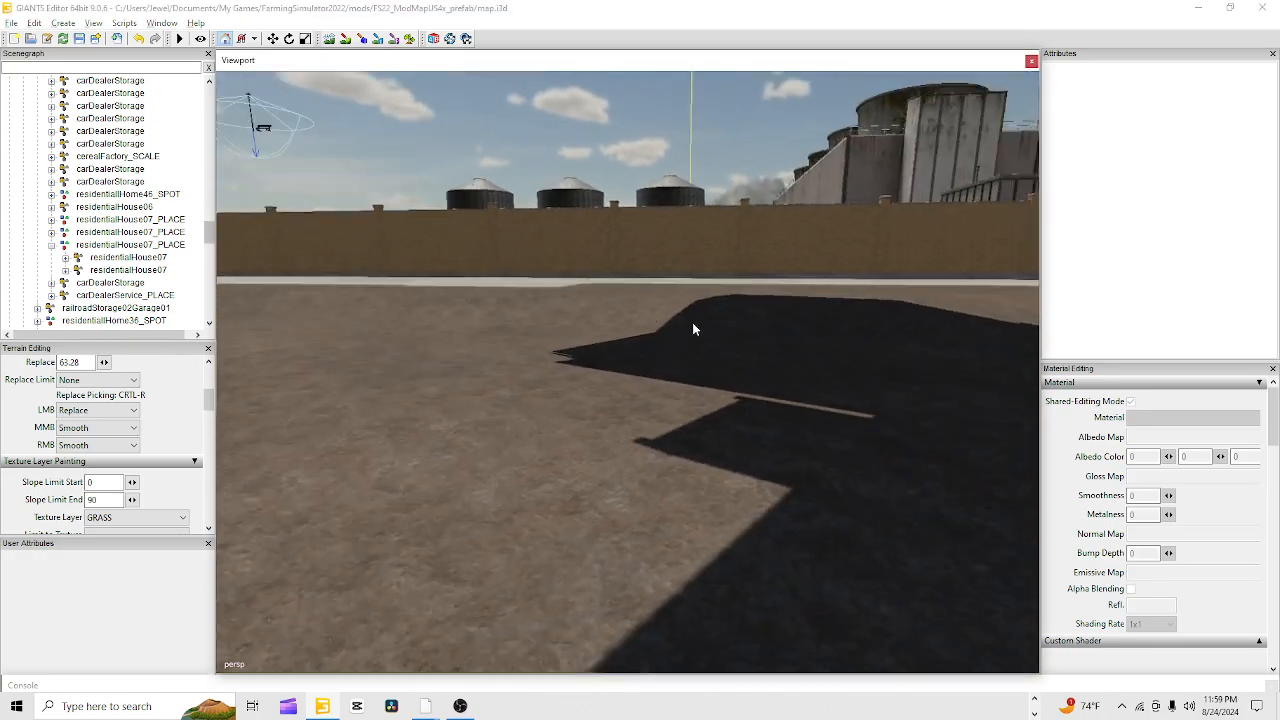
pyautogui.keyDown('alt'); pyautogui.moveTo(692, 322); pyautogui.dragTo(691, 267, button='right'); pyautogui.keyUp('alt')
pyautogui.keyDown('alt'); pyautogui.moveTo(691, 267); pyautogui.dragTo(514, 224); pyautogui.keyUp('alt')
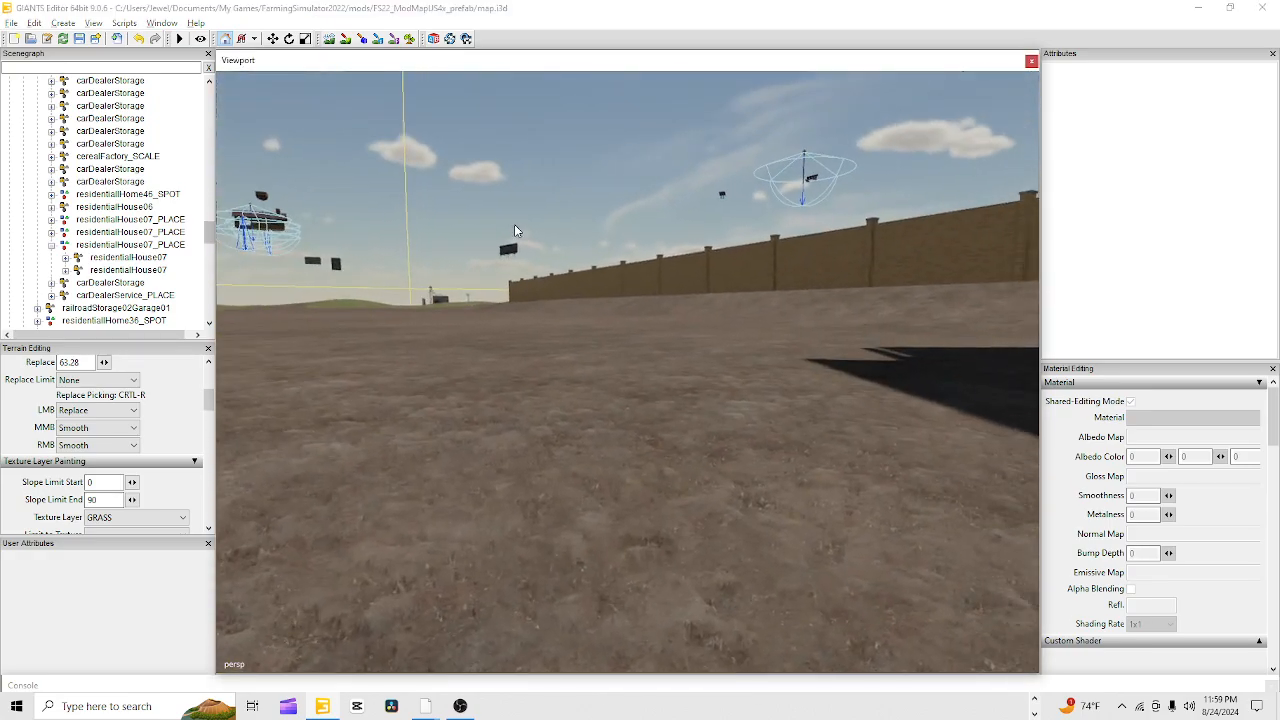
pyautogui.keyDown('alt'); pyautogui.moveTo(514, 224); pyautogui.dragTo(577, 175, button='right'); pyautogui.keyUp('alt')
pyautogui.keyDown('alt'); pyautogui.moveTo(577, 175); pyautogui.dragTo(1147, 272); pyautogui.keyUp('alt')
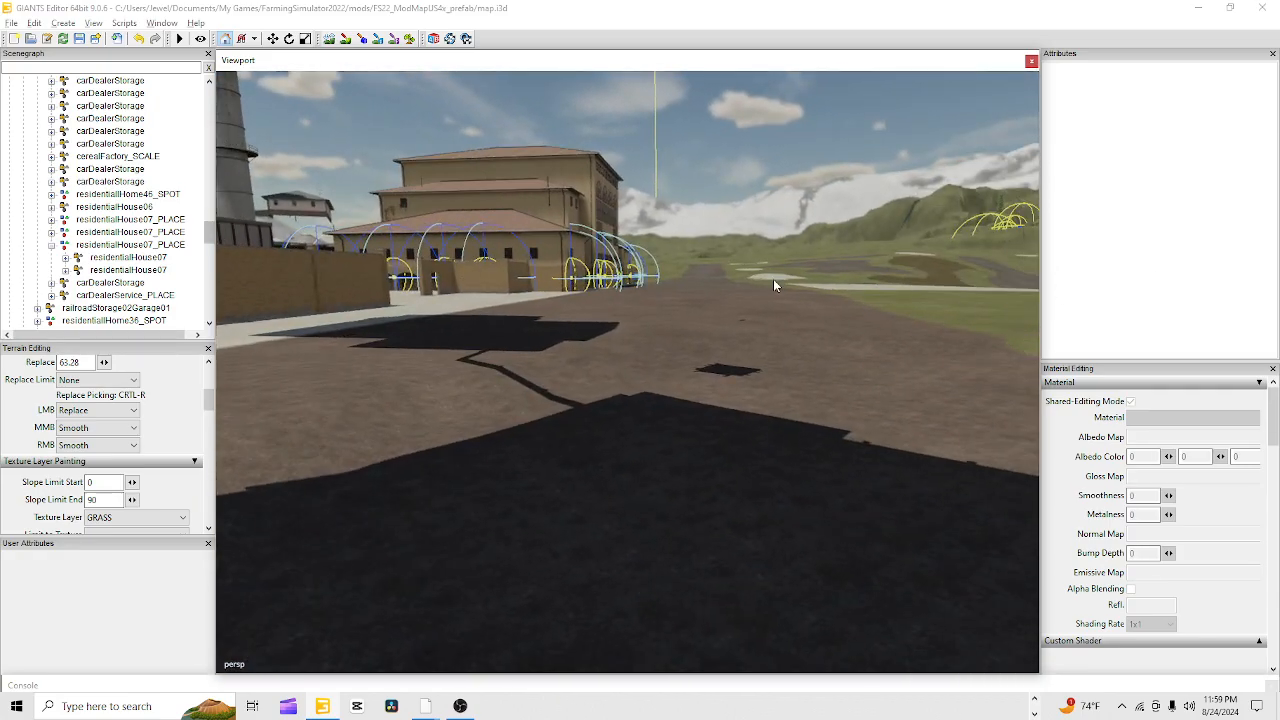
pyautogui.keyDown('alt'); pyautogui.moveTo(773, 286); pyautogui.dragTo(706, 355); pyautogui.keyUp('alt')
# Sample a replace height of 63.935 and level the dirt road and its grass verges beside the small brick building
pyautogui.moveTo(674, 341); pyautogui.dragTo(561, 418, button='right')
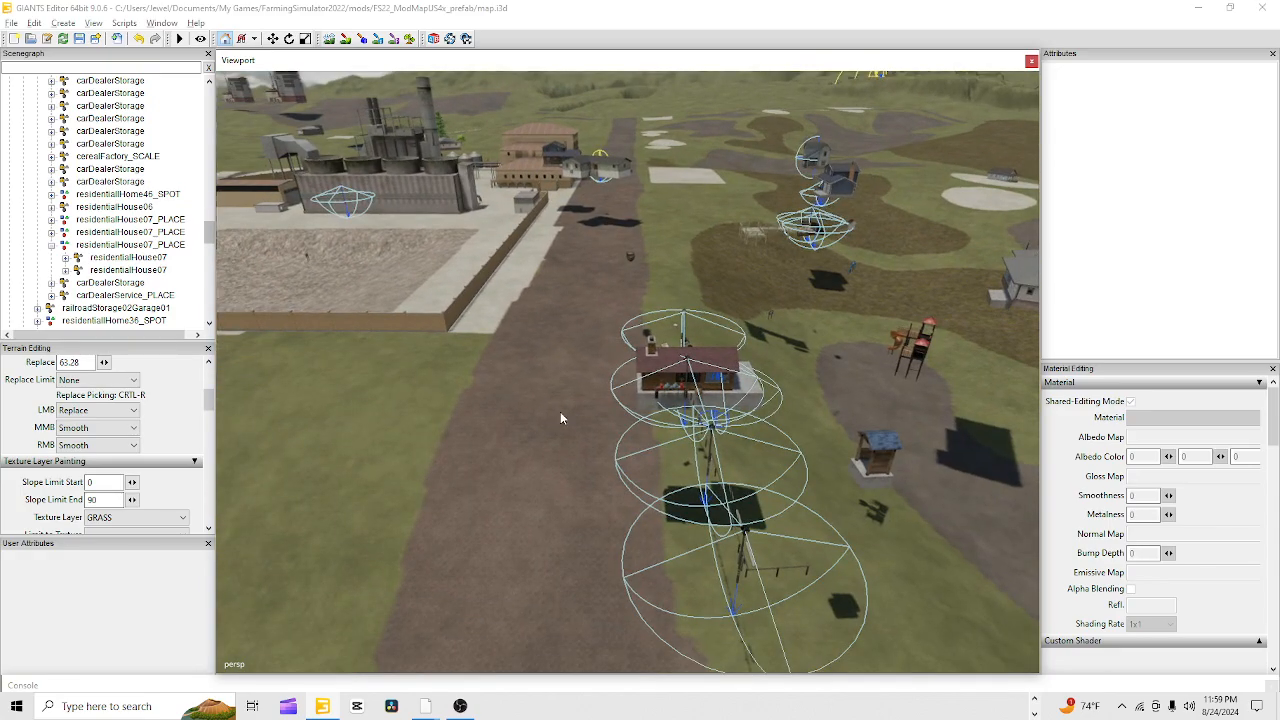
pyautogui.click(340, 42)
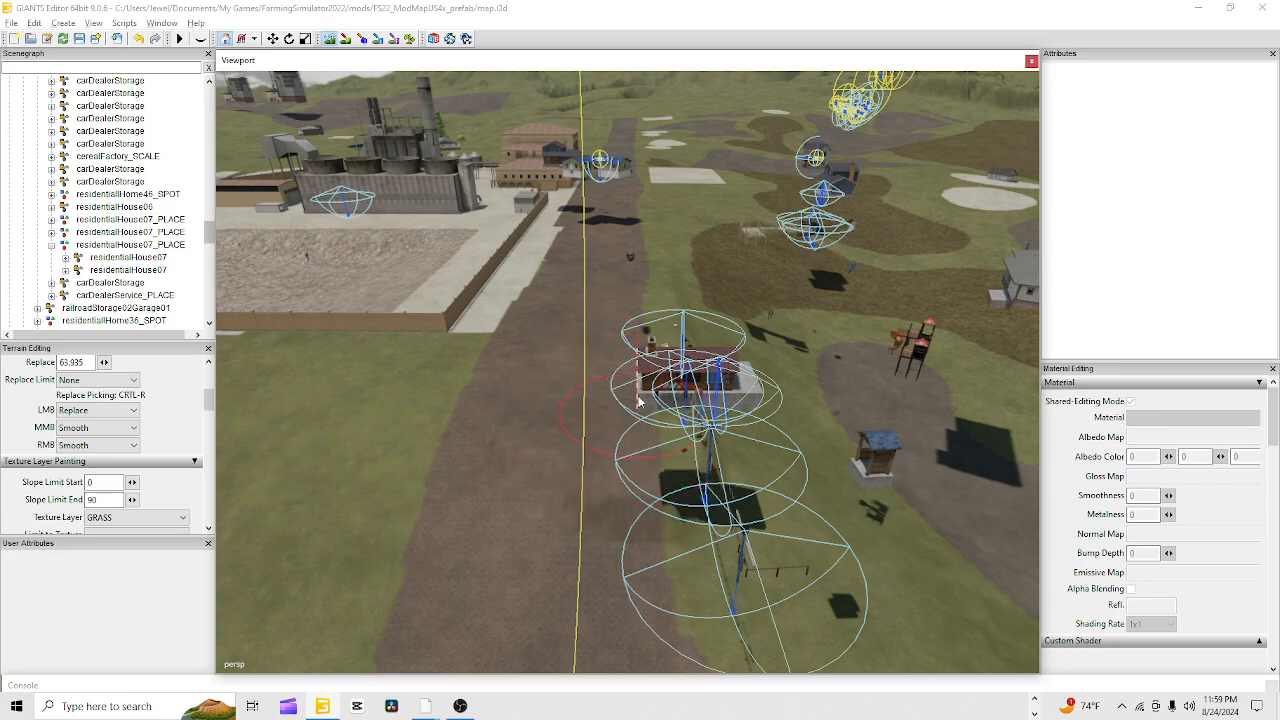
pyautogui.moveTo(672, 441)
pyautogui.mouseDown()
pyautogui.moveTo(417, 457)
pyautogui.moveTo(429, 457)
pyautogui.moveTo(317, 446)
pyautogui.moveTo(401, 480)
pyautogui.moveTo(648, 484)
pyautogui.moveTo(509, 543)
pyautogui.moveTo(257, 509)
pyautogui.mouseUp()
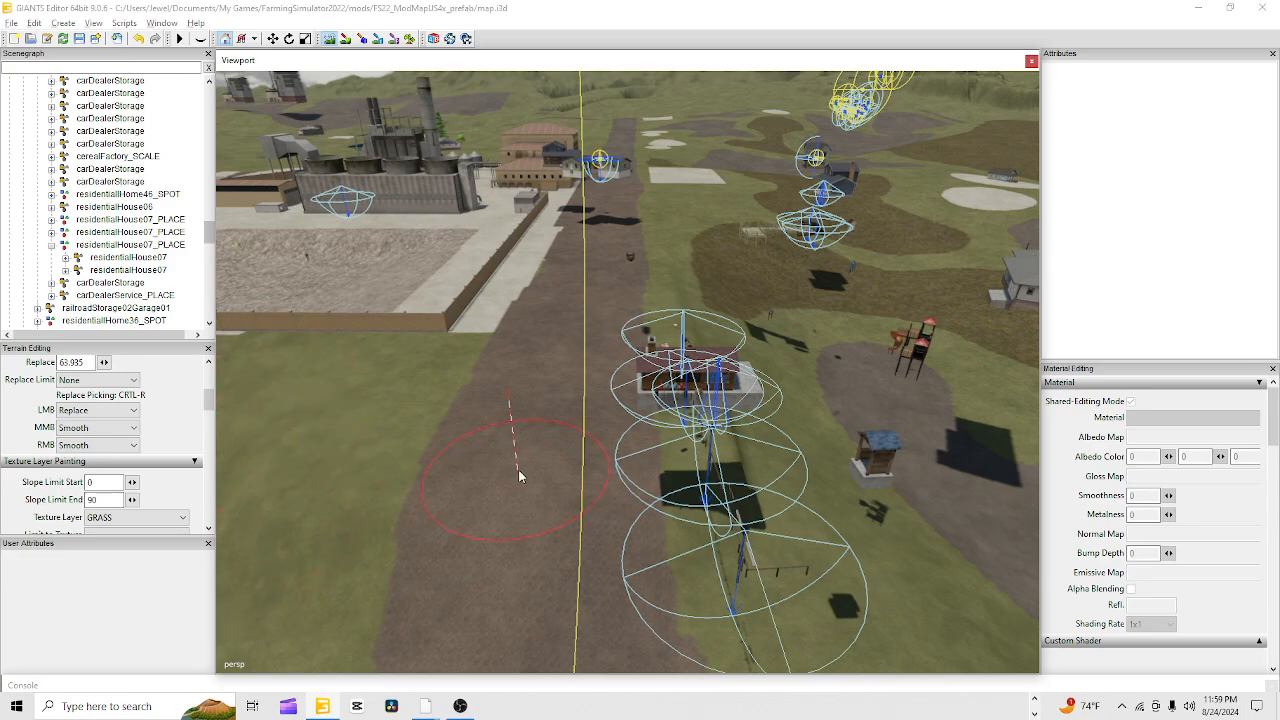
pyautogui.scroll(4, 449, 465)
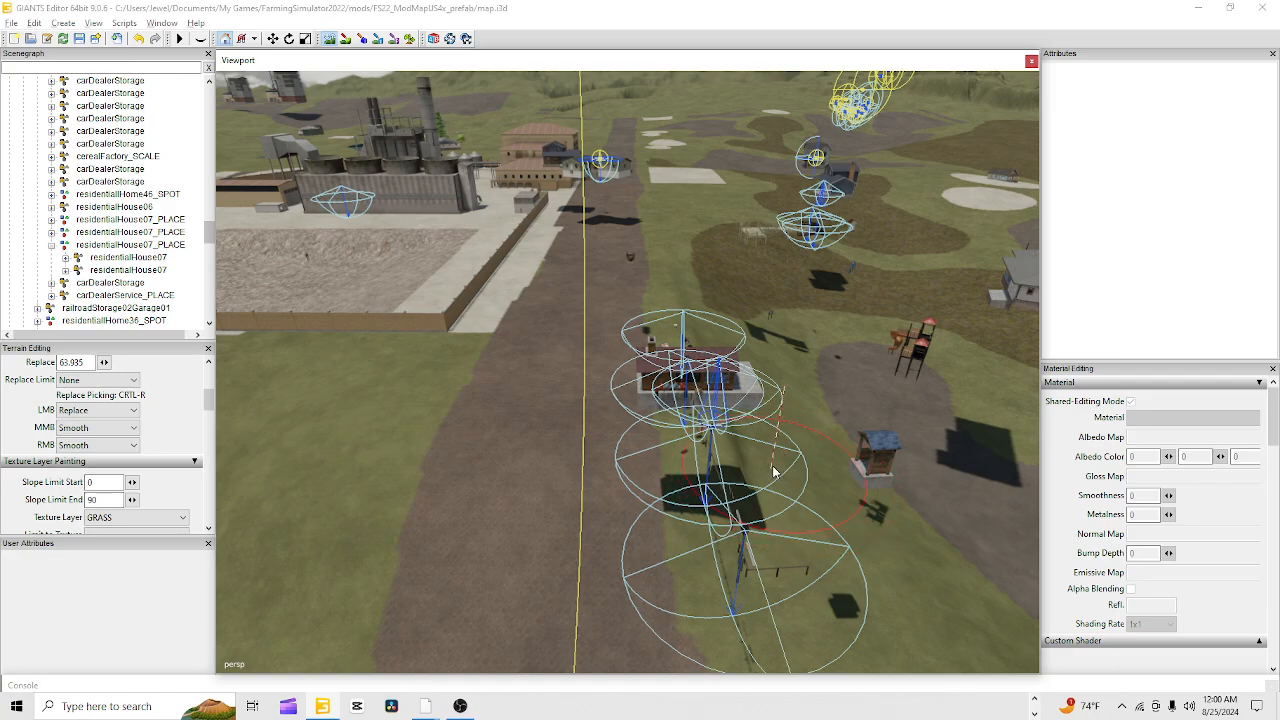
pyautogui.scroll(-2, 773, 467)
pyautogui.moveTo(768, 461)
pyautogui.mouseDown()
pyautogui.moveTo(766, 473)
pyautogui.moveTo(742, 434)
pyautogui.mouseUp()
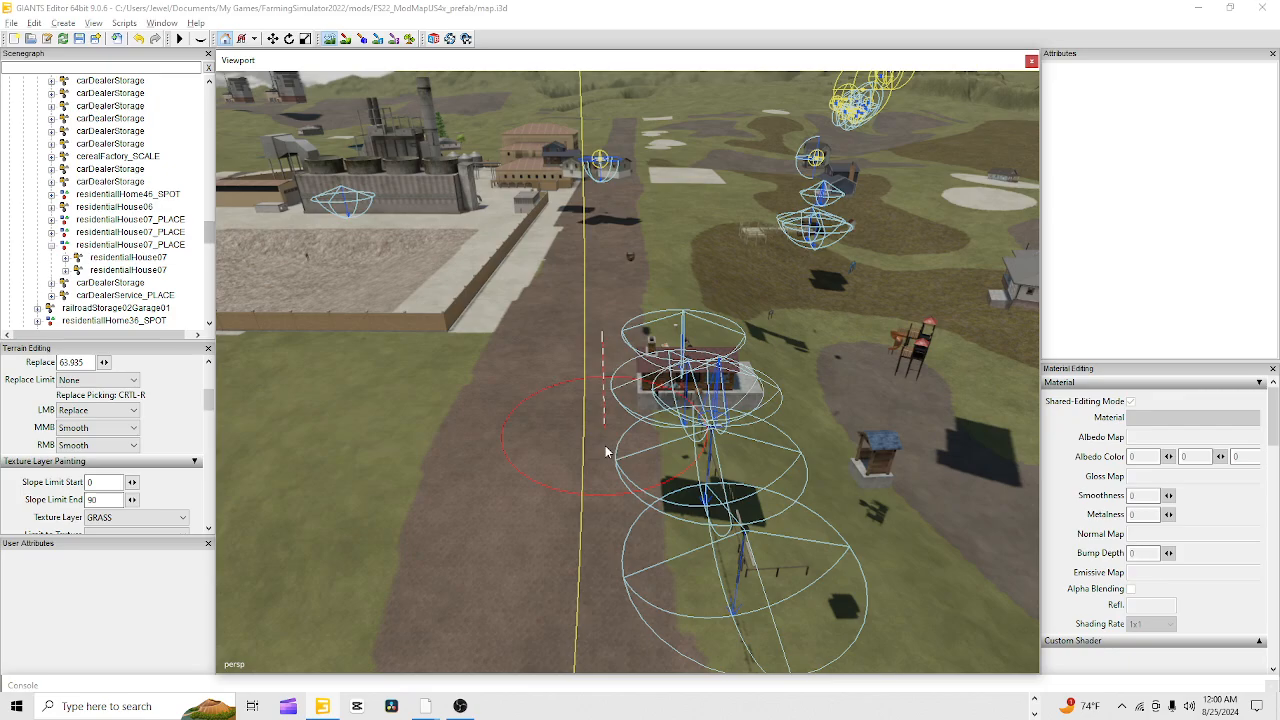
pyautogui.click(327, 43)
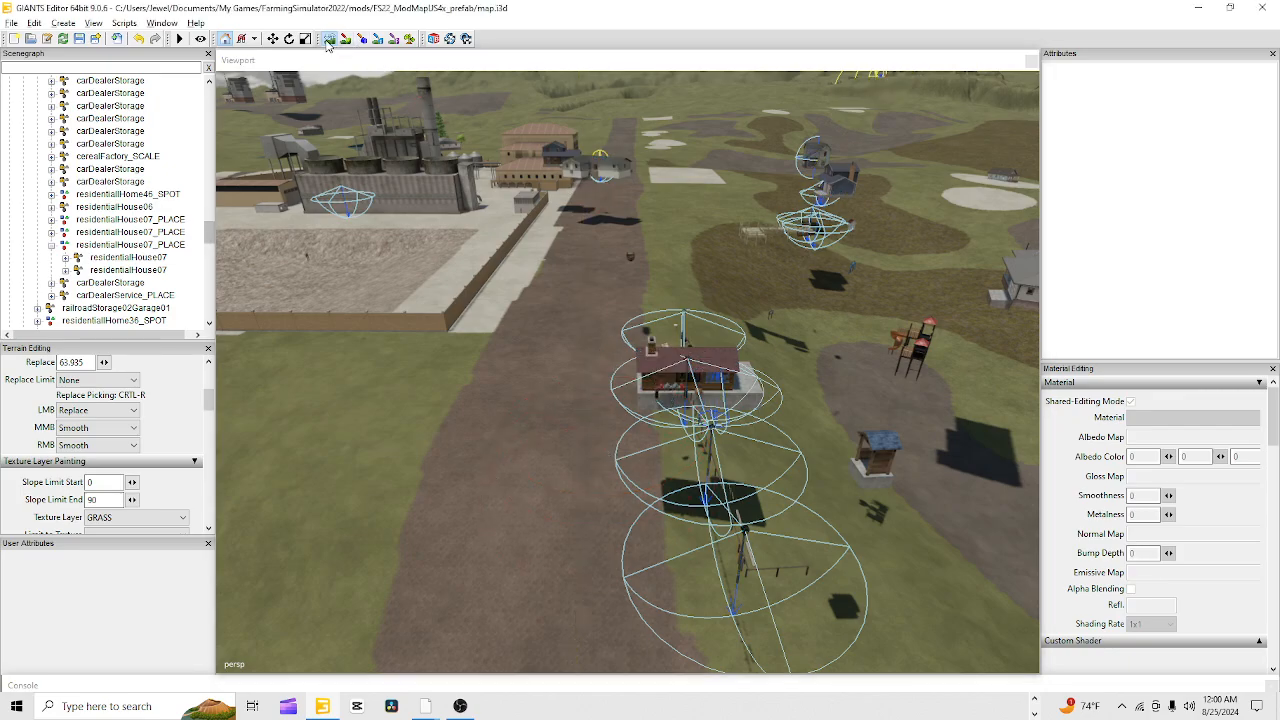
# Follow the dirt road past the factory wall and factory building to check its surface toward the mountains
pyautogui.keyDown('alt'); pyautogui.moveTo(507, 487); pyautogui.dragTo(850, 3, button='right'); pyautogui.keyUp('alt')
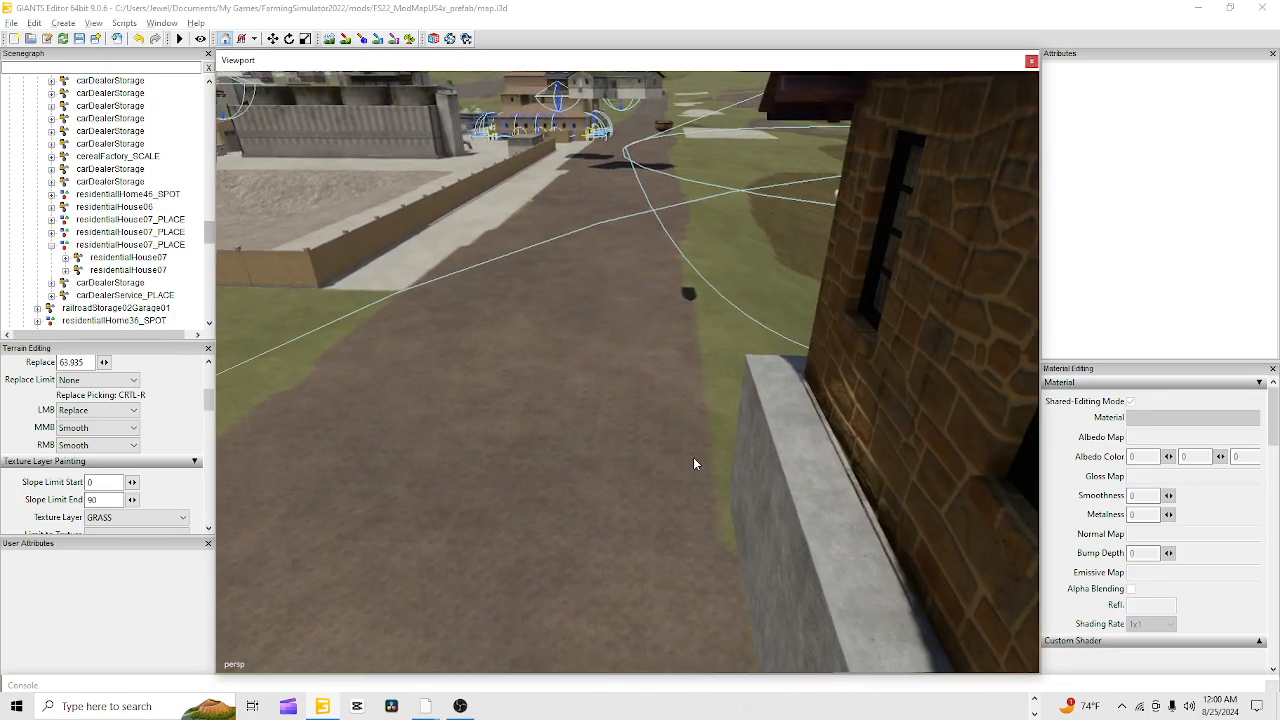
pyautogui.keyDown('alt'); pyautogui.moveTo(693, 462); pyautogui.dragTo(684, 345); pyautogui.keyUp('alt')
pyautogui.keyDown('alt'); pyautogui.moveTo(684, 345); pyautogui.dragTo(838, 76, button='right'); pyautogui.keyUp('alt')
pyautogui.keyDown('alt'); pyautogui.moveTo(672, 468); pyautogui.dragTo(671, 380); pyautogui.keyUp('alt')
pyautogui.keyDown('alt'); pyautogui.moveTo(671, 380); pyautogui.dragTo(704, 325, button='right'); pyautogui.keyUp('alt')
pyautogui.keyDown('alt'); pyautogui.moveTo(659, 462); pyautogui.dragTo(631, 494); pyautogui.keyUp('alt')
pyautogui.keyDown('alt'); pyautogui.moveTo(535, 598); pyautogui.dragTo(715, 400, button='right'); pyautogui.keyUp('alt')
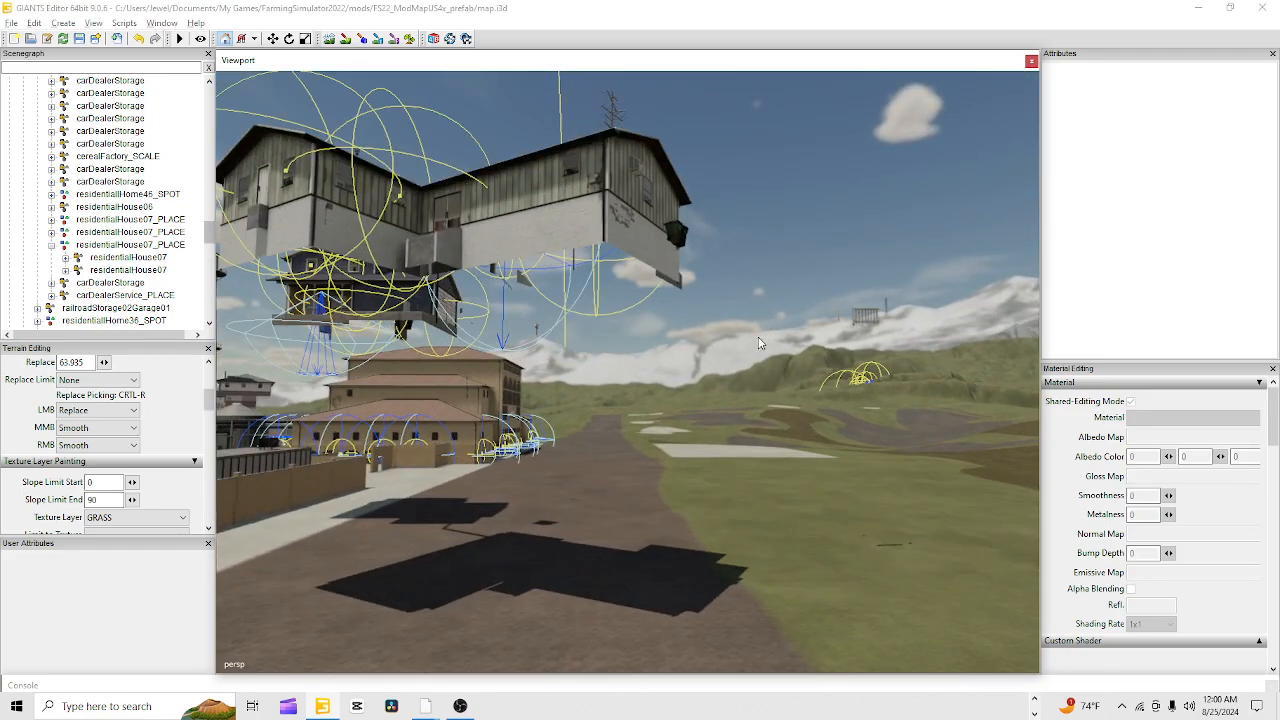
pyautogui.keyDown('alt'); pyautogui.moveTo(715, 400); pyautogui.dragTo(797, 291); pyautogui.keyUp('alt')
pyautogui.keyDown('alt'); pyautogui.moveTo(798, 286); pyautogui.dragTo(872, 205, button='right'); pyautogui.keyUp('alt')
pyautogui.keyDown('alt'); pyautogui.moveTo(729, 350); pyautogui.dragTo(658, 415); pyautogui.keyUp('alt')
pyautogui.keyDown('alt'); pyautogui.moveTo(658, 415); pyautogui.dragTo(1100, 29, button='right'); pyautogui.keyUp('alt')
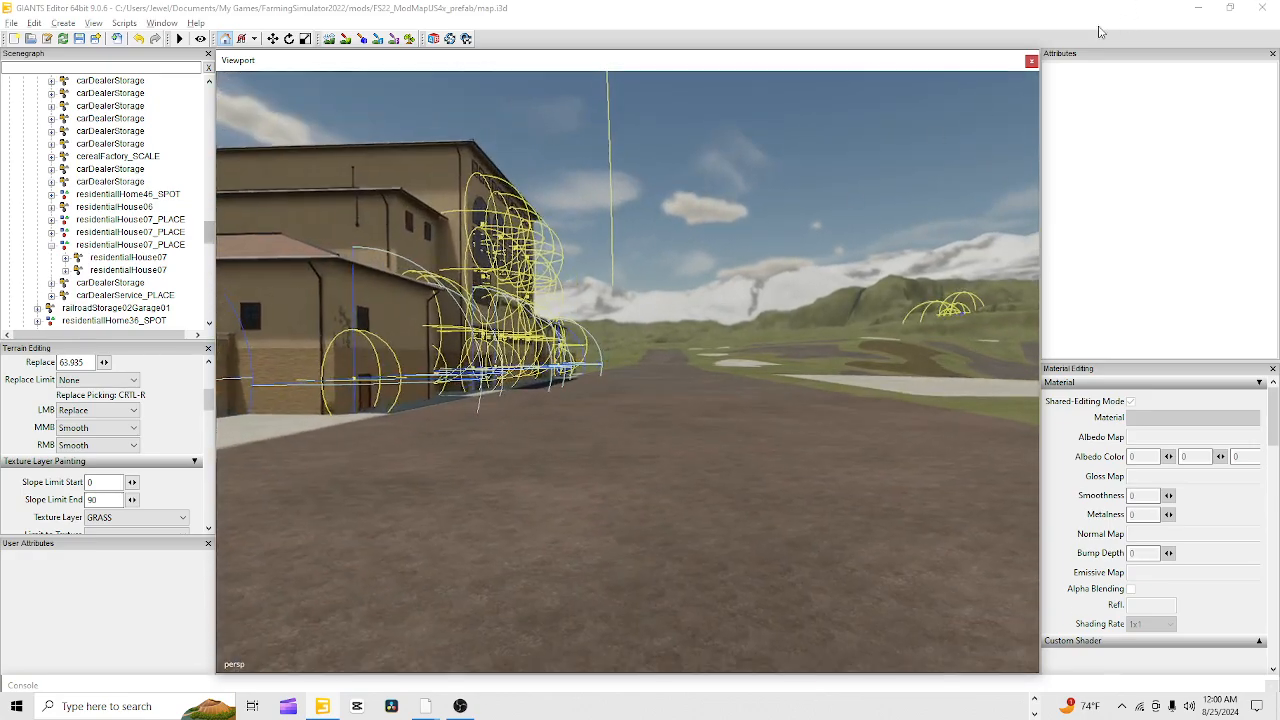
pyautogui.keyDown('alt'); pyautogui.moveTo(686, 405); pyautogui.dragTo(640, 448); pyautogui.keyUp('alt')
pyautogui.keyDown('alt'); pyautogui.moveTo(640, 448); pyautogui.dragTo(745, 310, button='right'); pyautogui.keyUp('alt')
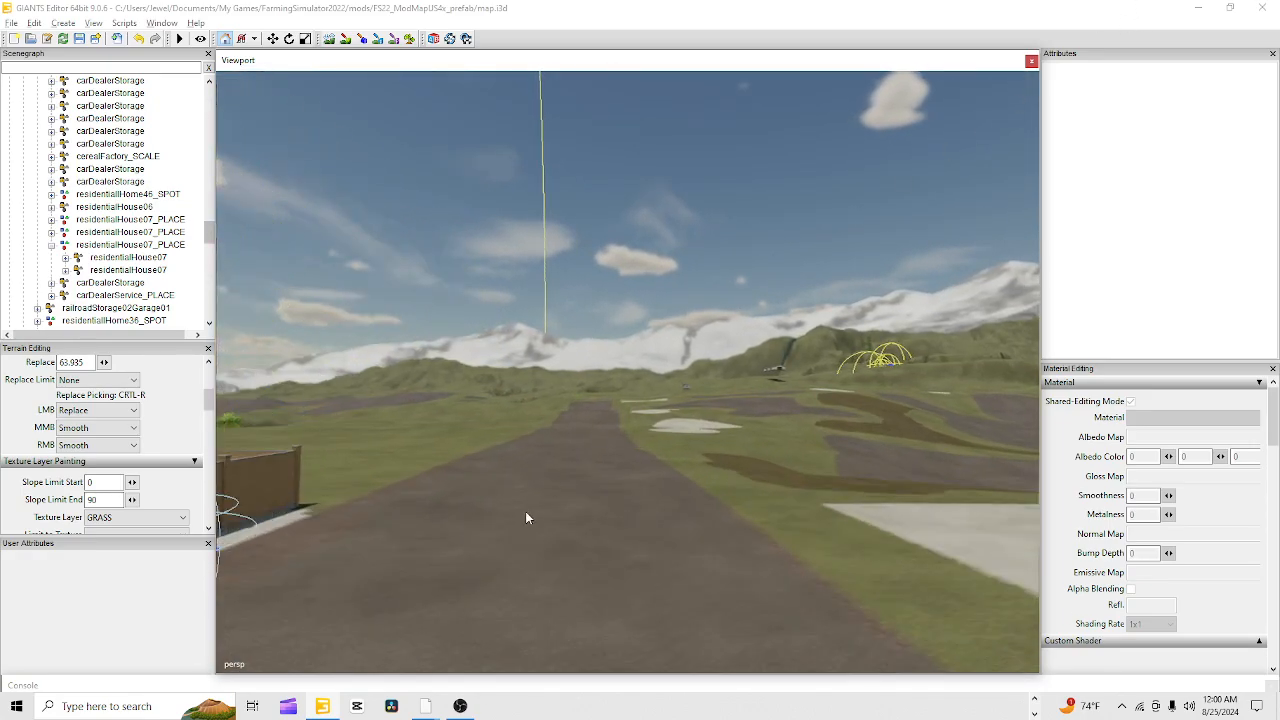
# Examine the open grassland, houses and forest-ground fields around the road near the rectangular concrete pad
pyautogui.keyDown('alt'); pyautogui.moveTo(525, 511); pyautogui.dragTo(1164, 545); pyautogui.keyUp('alt')
pyautogui.keyDown('alt'); pyautogui.moveTo(765, 517); pyautogui.dragTo(850, 470); pyautogui.keyUp('alt')
pyautogui.keyDown('alt'); pyautogui.moveTo(686, 532); pyautogui.dragTo(673, 423, button='right'); pyautogui.keyUp('alt')
pyautogui.keyDown('alt'); pyautogui.moveTo(673, 423); pyautogui.dragTo(652, 372); pyautogui.keyUp('alt')
pyautogui.keyDown('alt'); pyautogui.moveTo(652, 372); pyautogui.dragTo(881, 188, button='right'); pyautogui.keyUp('alt')
pyautogui.keyDown('alt'); pyautogui.moveTo(881, 188); pyautogui.dragTo(565, 474); pyautogui.keyUp('alt')
pyautogui.keyDown('alt'); pyautogui.moveTo(565, 474); pyautogui.dragTo(949, 150, button='right'); pyautogui.keyUp('alt')
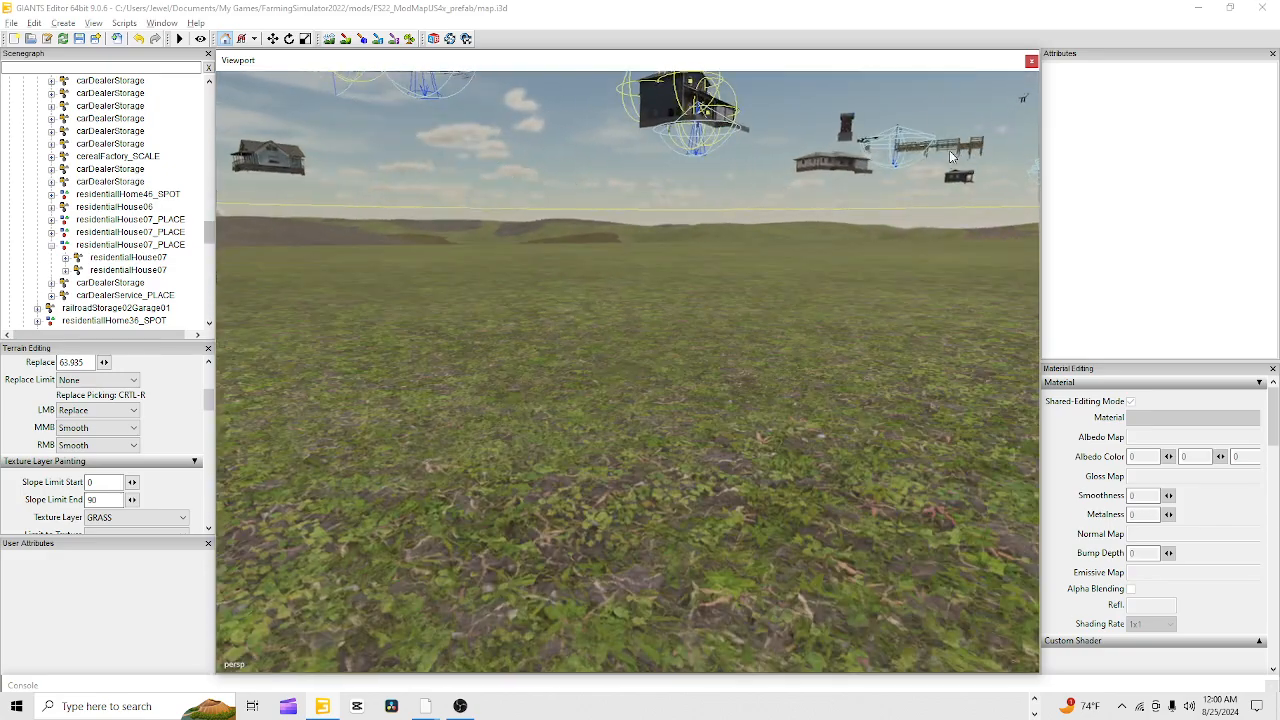
pyautogui.keyDown('alt'); pyautogui.moveTo(949, 150); pyautogui.dragTo(809, 175); pyautogui.keyUp('alt')
pyautogui.keyDown('alt'); pyautogui.moveTo(809, 175); pyautogui.dragTo(699, 228, button='right'); pyautogui.keyUp('alt')
pyautogui.keyDown('alt'); pyautogui.moveTo(699, 228); pyautogui.dragTo(812, 205); pyautogui.keyUp('alt')
pyautogui.keyDown('alt'); pyautogui.moveTo(812, 205); pyautogui.dragTo(615, 382, button='right'); pyautogui.keyUp('alt')
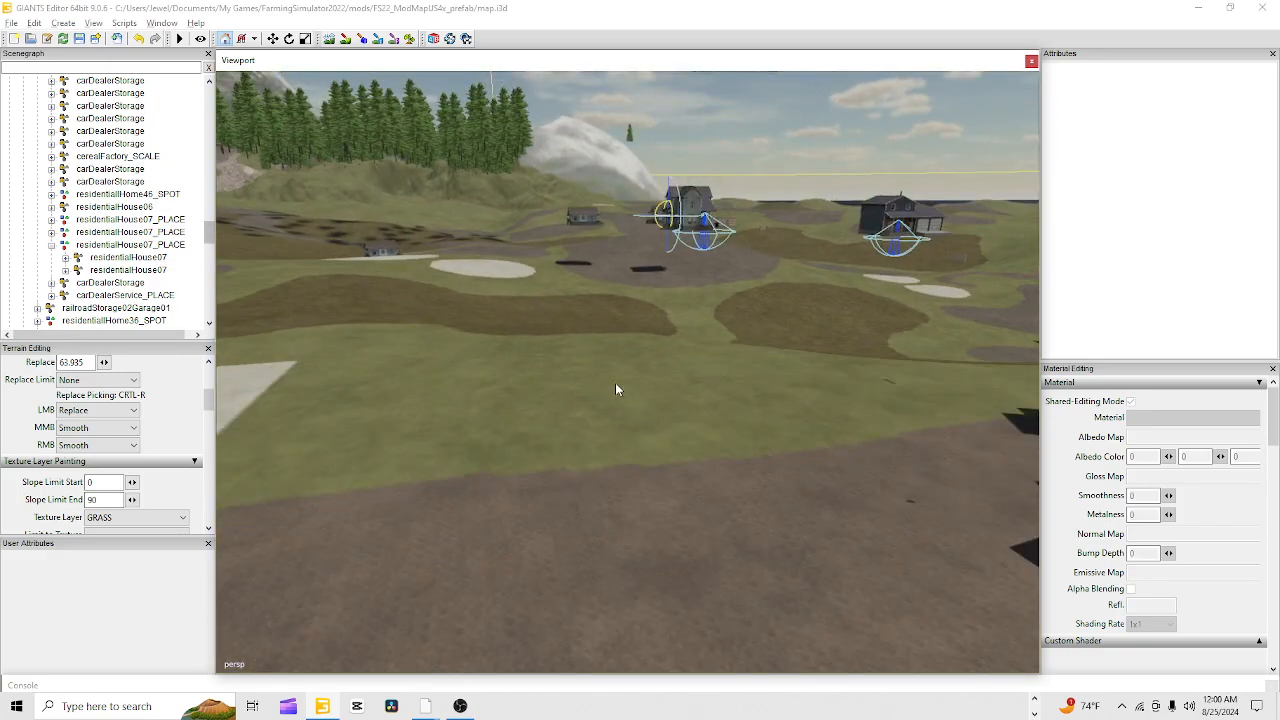
# Sample the concrete texture, set the brush type to Square and paint a rectangular pad on the grass beside the existing one
pyautogui.keyDown('alt'); pyautogui.moveTo(615, 382); pyautogui.dragTo(564, 404); pyautogui.keyUp('alt')
pyautogui.click(346, 40)
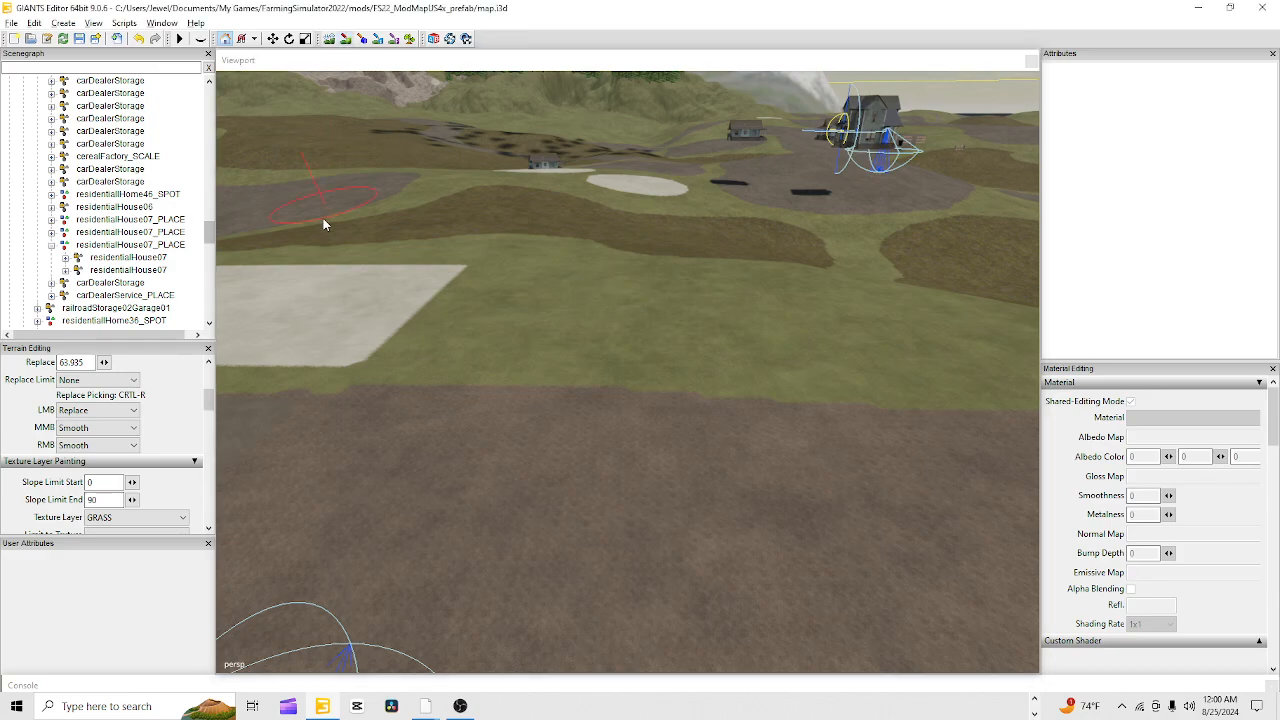
pyautogui.keyDown('ctrl'); pyautogui.rightClick(323, 296); pyautogui.keyUp('ctrl')
pyautogui.scroll(2, 177, 412)
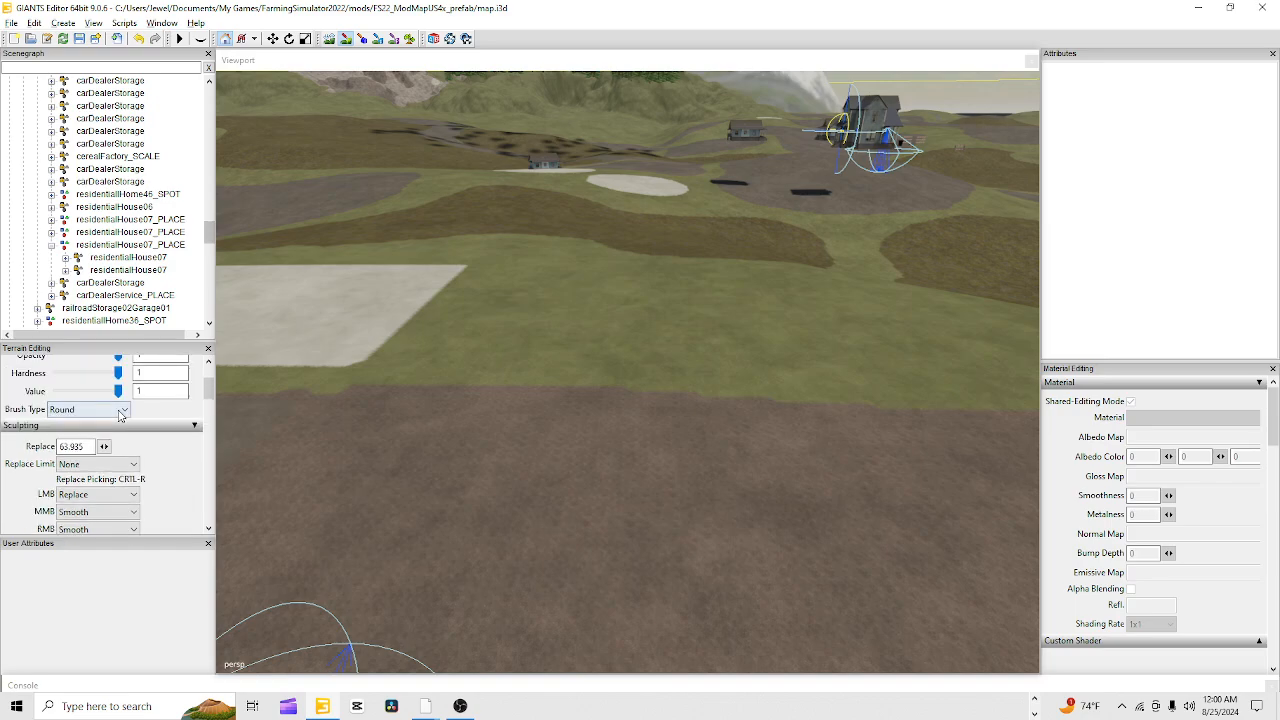
pyautogui.click(123, 409)
pyautogui.click(80, 437)
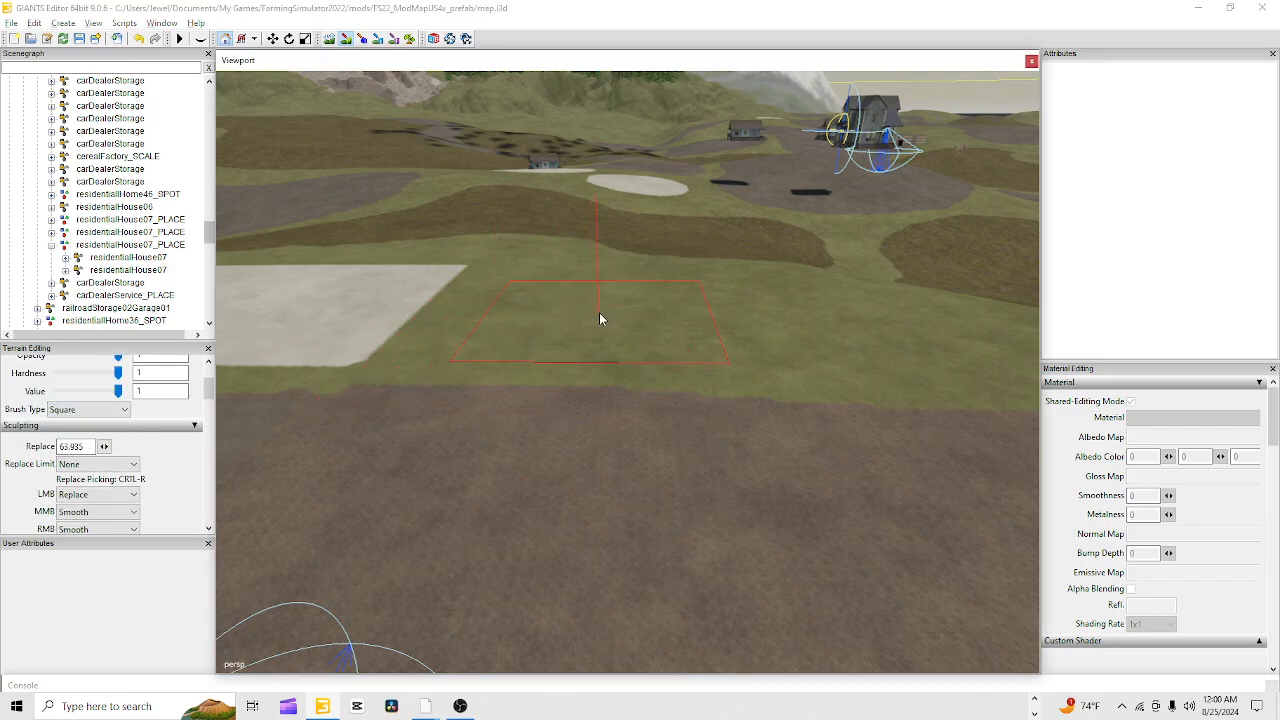
pyautogui.click(677, 310)
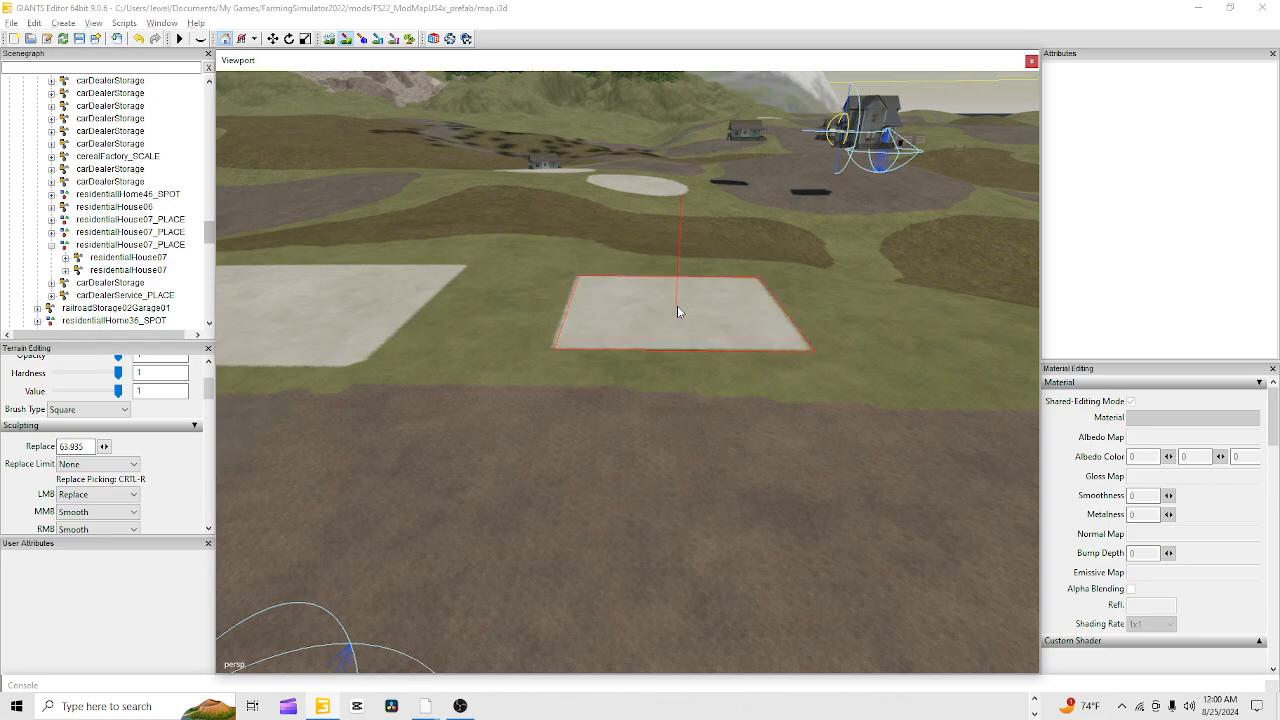
pyautogui.moveTo(723, 312)
pyautogui.mouseDown()
pyautogui.moveTo(751, 309)
pyautogui.moveTo(646, 306)
pyautogui.moveTo(760, 322)
pyautogui.moveTo(737, 303)
pyautogui.moveTo(645, 319)
pyautogui.moveTo(636, 294)
pyautogui.moveTo(614, 316)
pyautogui.moveTo(630, 305)
pyautogui.mouseUp()
pyautogui.click(346, 40)
# Survey the forest-ground fields, dirt yards and grass slope around the house standing over the dirt road
pyautogui.keyDown('alt'); pyautogui.moveTo(627, 417); pyautogui.dragTo(766, 404); pyautogui.keyUp('alt')
pyautogui.keyDown('alt'); pyautogui.moveTo(630, 482); pyautogui.dragTo(1134, 220); pyautogui.keyUp('alt')
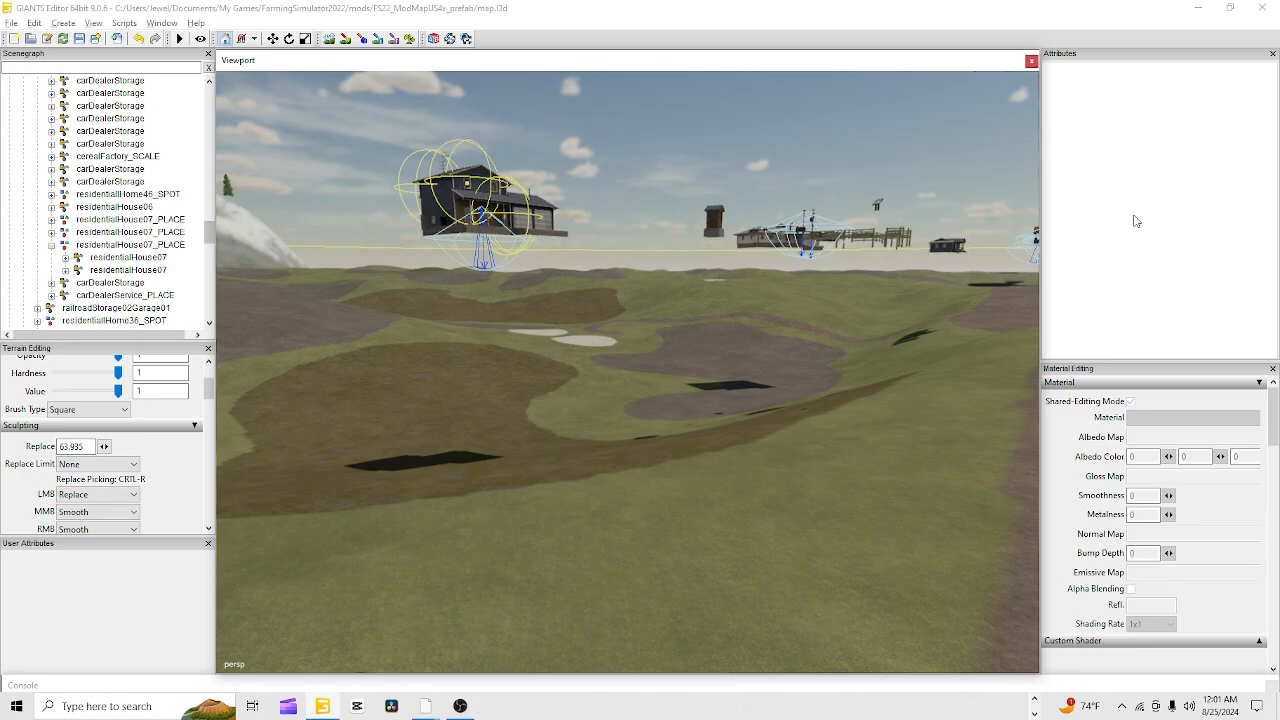
pyautogui.keyDown('alt'); pyautogui.moveTo(500, 380); pyautogui.dragTo(745, 325); pyautogui.keyUp('alt')
pyautogui.scroll(-5, 790, 311)
pyautogui.keyDown('alt'); pyautogui.moveTo(833, 293); pyautogui.dragTo(833, 356); pyautogui.keyUp('alt')
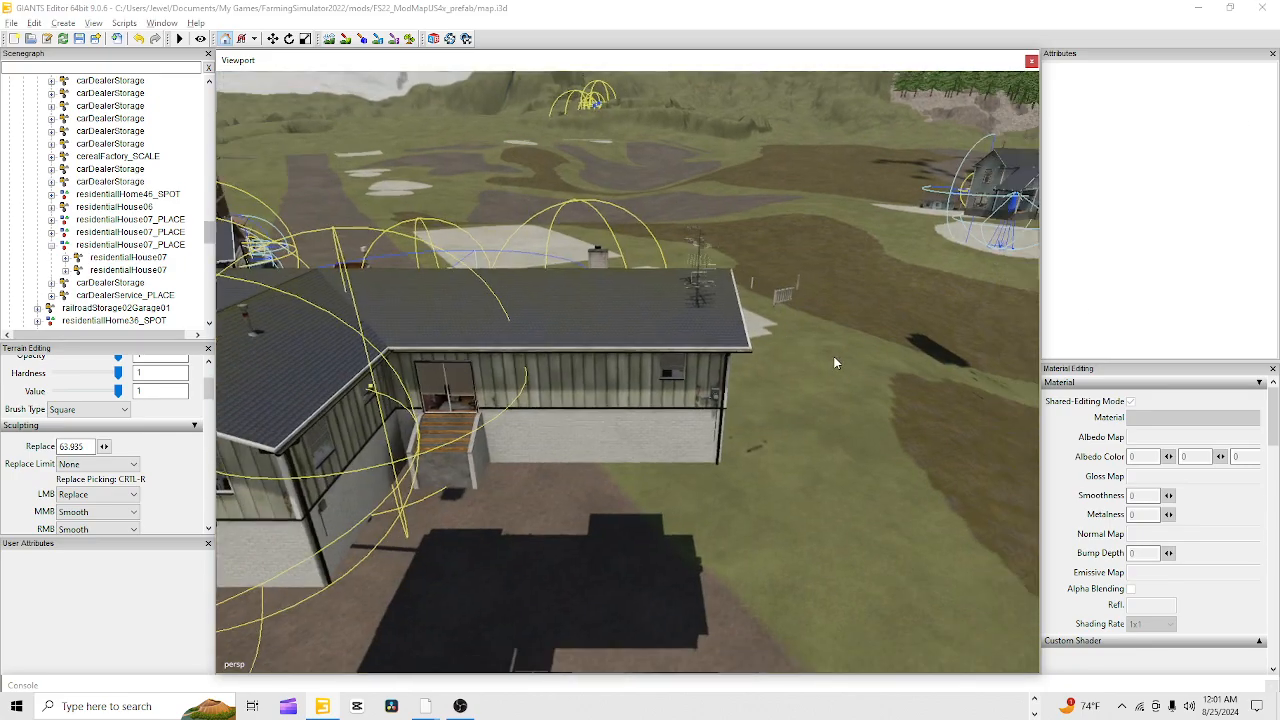
# Survey the forest-ground fields, dirt yards, concrete pads and grass slope from the house toward the dirt road
pyautogui.keyDown('alt'); pyautogui.moveTo(833, 356); pyautogui.dragTo(798, 421, button='middle'); pyautogui.keyUp('alt')
pyautogui.keyDown('alt'); pyautogui.moveTo(798, 421); pyautogui.dragTo(1178, 98, button='right'); pyautogui.keyUp('alt')
pyautogui.keyDown('alt'); pyautogui.moveTo(661, 313); pyautogui.dragTo(582, 257); pyautogui.keyUp('alt')
pyautogui.keyDown('alt'); pyautogui.moveTo(727, 160); pyautogui.dragTo(627, 479, button='right'); pyautogui.keyUp('alt')
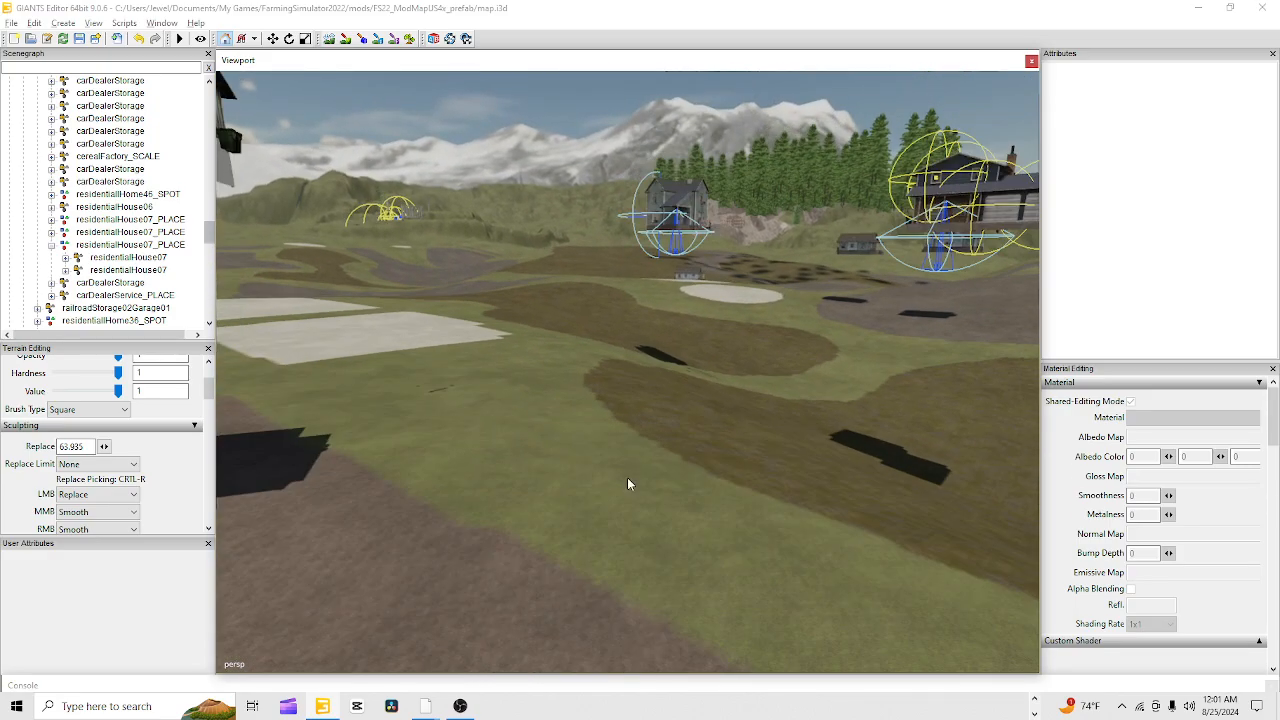
pyautogui.keyDown('alt'); pyautogui.moveTo(627, 479); pyautogui.dragTo(967, 473); pyautogui.keyUp('alt')
pyautogui.keyDown('alt'); pyautogui.moveTo(680, 470); pyautogui.dragTo(740, 450, button='right'); pyautogui.keyUp('alt')
pyautogui.keyDown('alt'); pyautogui.moveTo(740, 451); pyautogui.dragTo(470, 543); pyautogui.keyUp('alt')
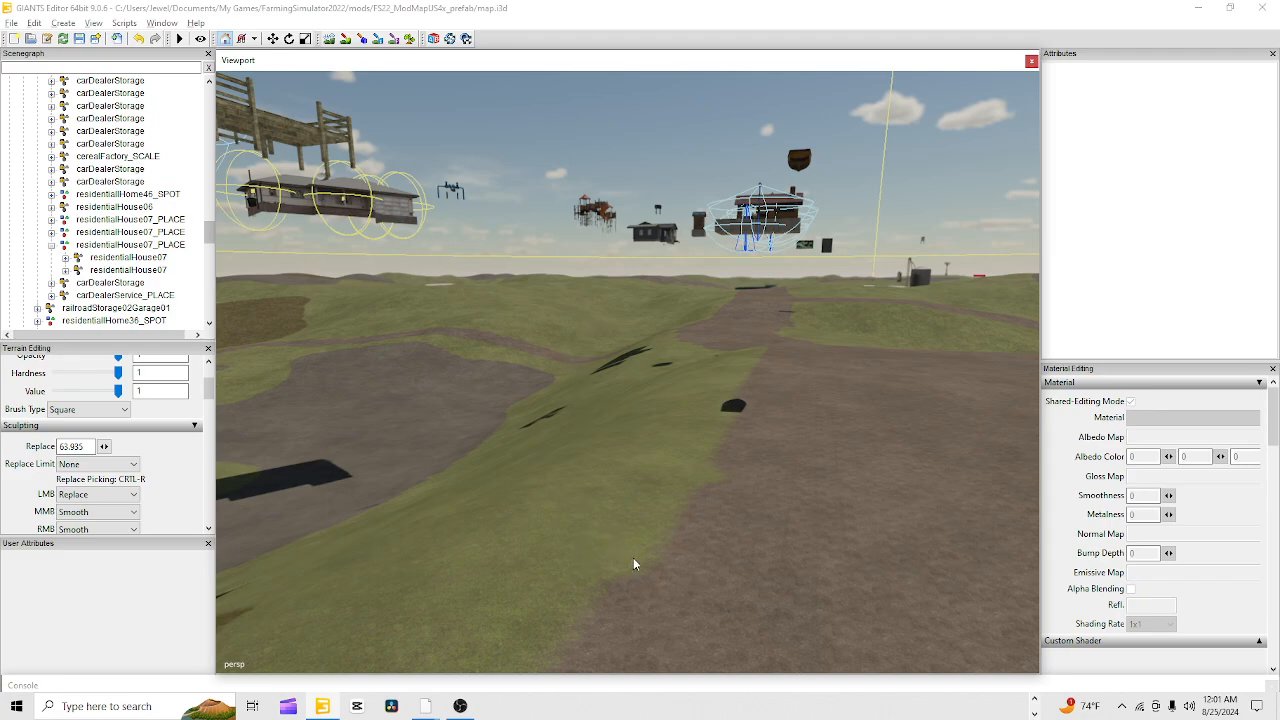
pyautogui.keyDown('alt'); pyautogui.moveTo(674, 561); pyautogui.dragTo(591, 540); pyautogui.keyUp('alt')
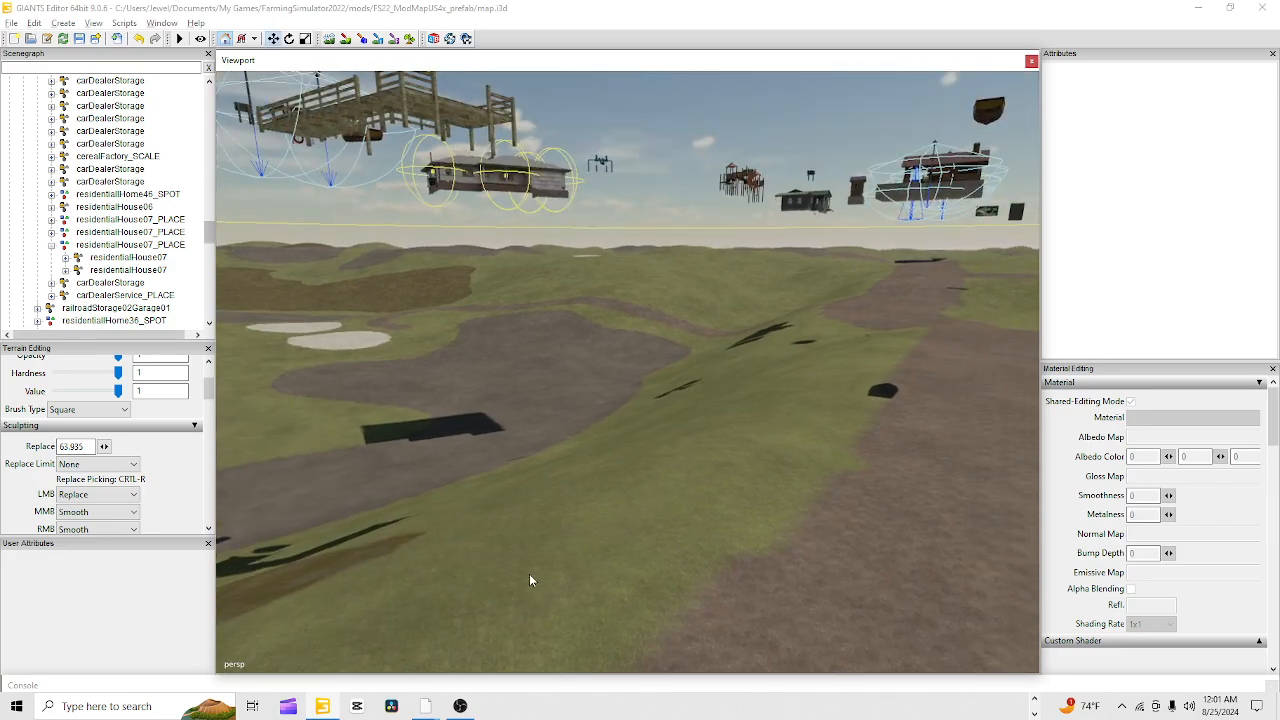
pyautogui.keyDown('alt'); pyautogui.moveTo(487, 599); pyautogui.dragTo(778, 440, button='right'); pyautogui.keyUp('alt')
pyautogui.keyDown('alt'); pyautogui.moveTo(779, 435); pyautogui.dragTo(617, 451); pyautogui.keyUp('alt')
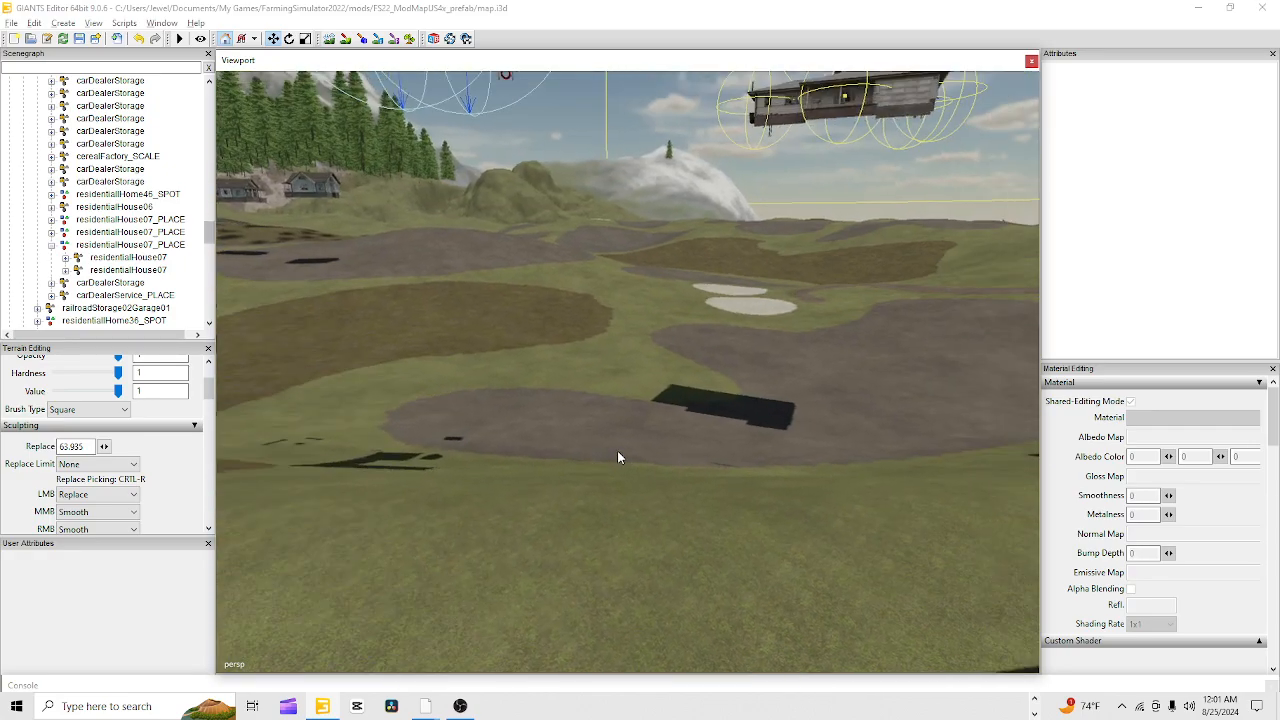
pyautogui.keyDown('alt'); pyautogui.moveTo(553, 562); pyautogui.dragTo(883, 527); pyautogui.keyUp('alt')
pyautogui.keyDown('alt'); pyautogui.moveTo(881, 373); pyautogui.dragTo(453, 397); pyautogui.keyUp('alt')
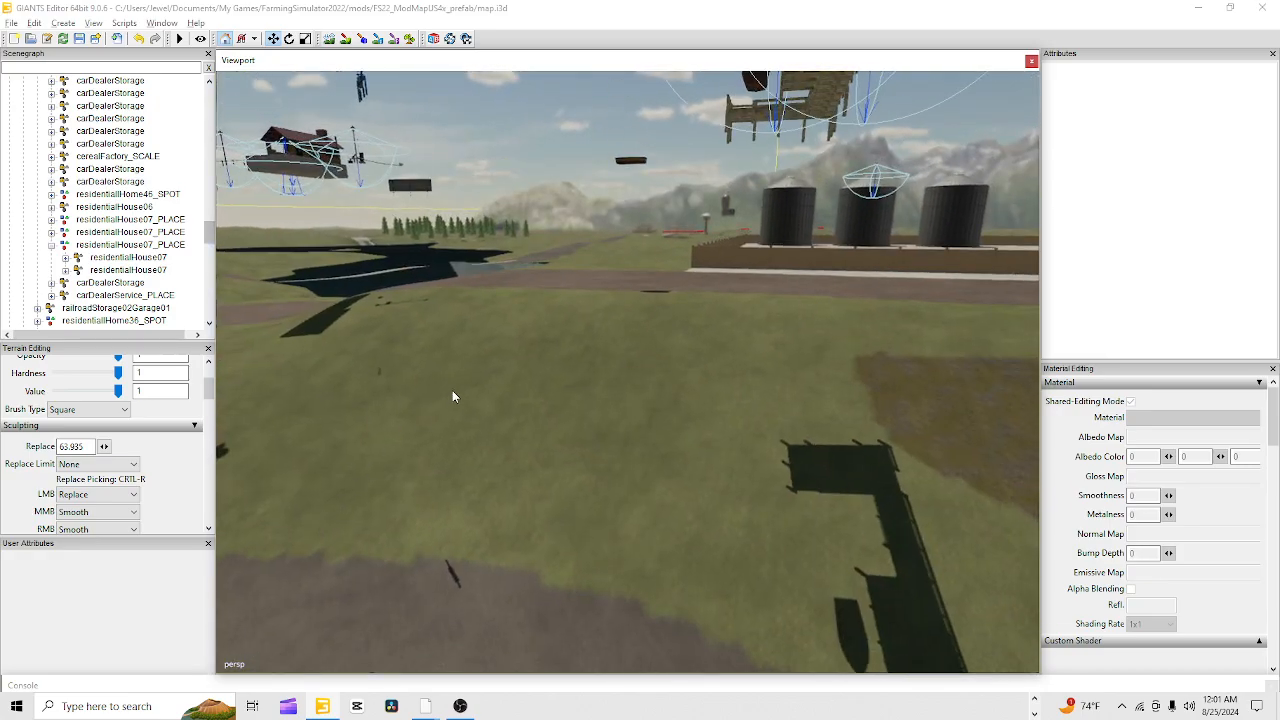
# Examine the grass slope between the dirt yard and the dirt road below the silos
pyautogui.keyDown('alt'); pyautogui.moveTo(681, 391); pyautogui.dragTo(202, 611, button='right'); pyautogui.keyUp('alt')
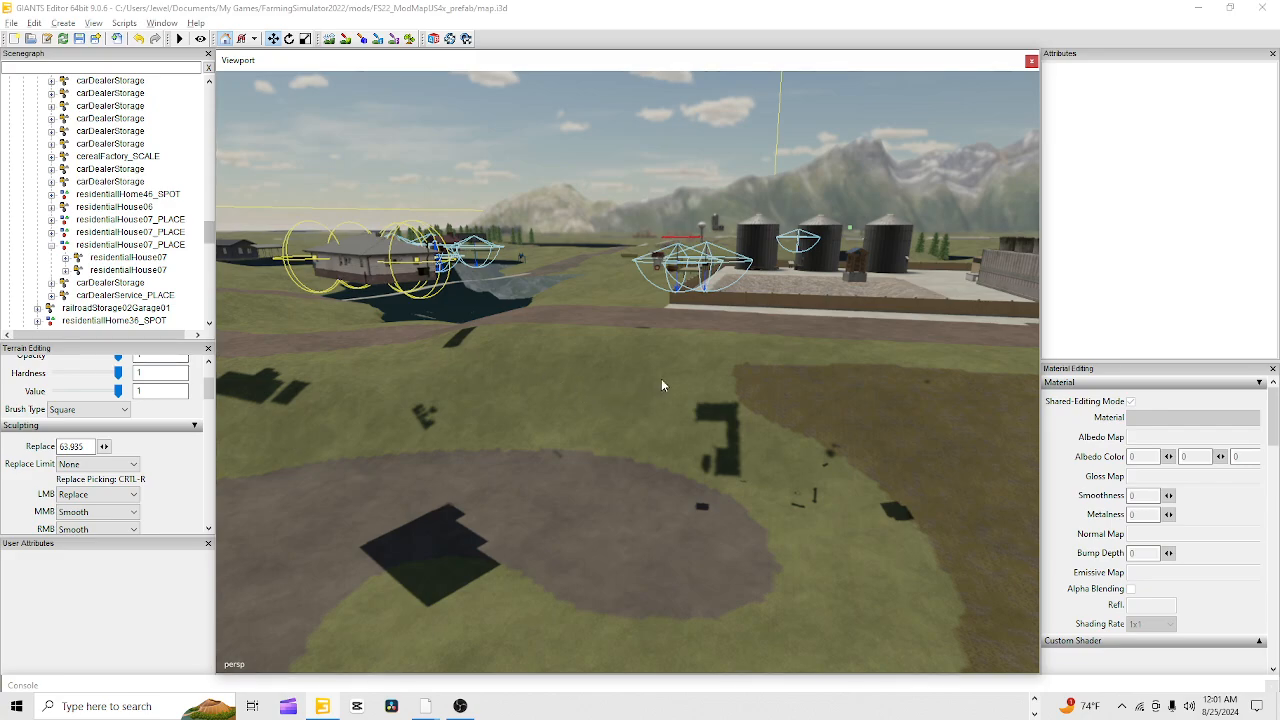
pyautogui.keyDown('alt'); pyautogui.moveTo(661, 380); pyautogui.dragTo(589, 520, button='right'); pyautogui.keyUp('alt')
pyautogui.keyDown('alt'); pyautogui.moveTo(589, 520); pyautogui.dragTo(539, 515); pyautogui.keyUp('alt')
pyautogui.keyDown('alt'); pyautogui.moveTo(539, 515); pyautogui.dragTo(1097, 2, button='right'); pyautogui.keyUp('alt')
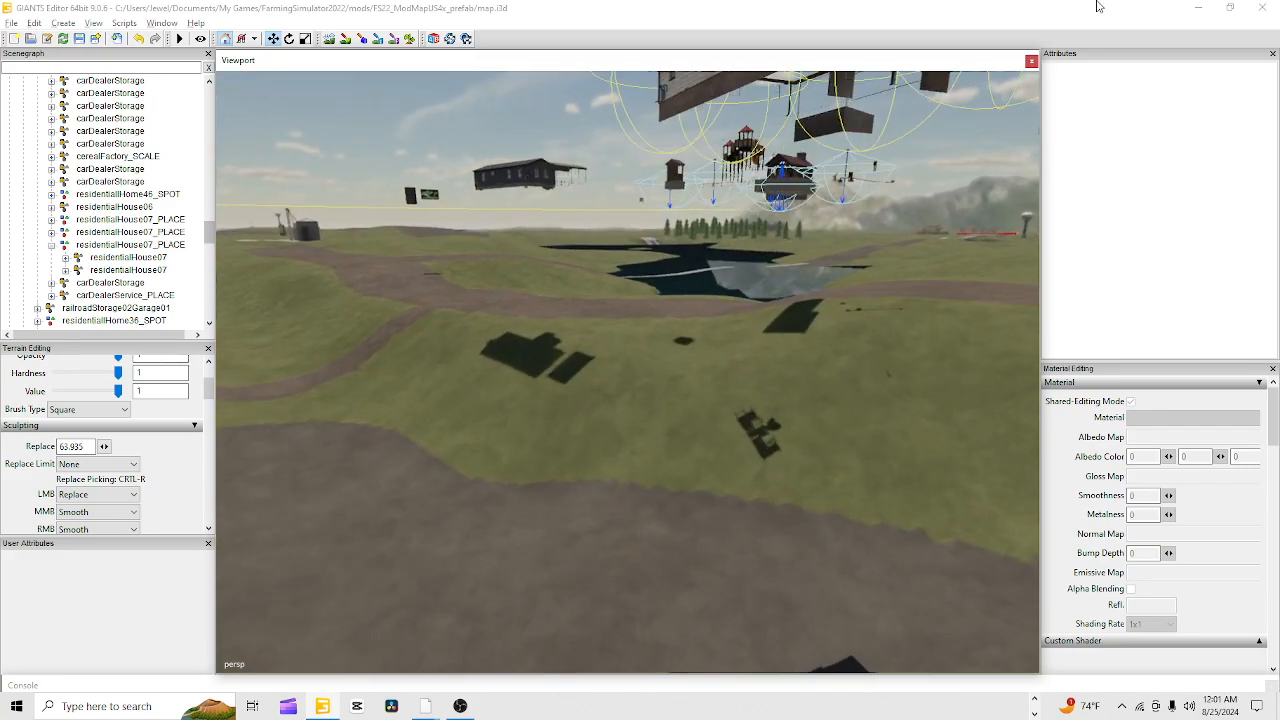
pyautogui.keyDown('alt'); pyautogui.moveTo(431, 421); pyautogui.dragTo(746, 202, button='right'); pyautogui.keyUp('alt')
pyautogui.keyDown('alt'); pyautogui.moveTo(746, 202); pyautogui.dragTo(520, 340); pyautogui.keyUp('alt')
pyautogui.keyDown('alt'); pyautogui.moveTo(520, 340); pyautogui.dragTo(455, 592, button='right'); pyautogui.keyUp('alt')
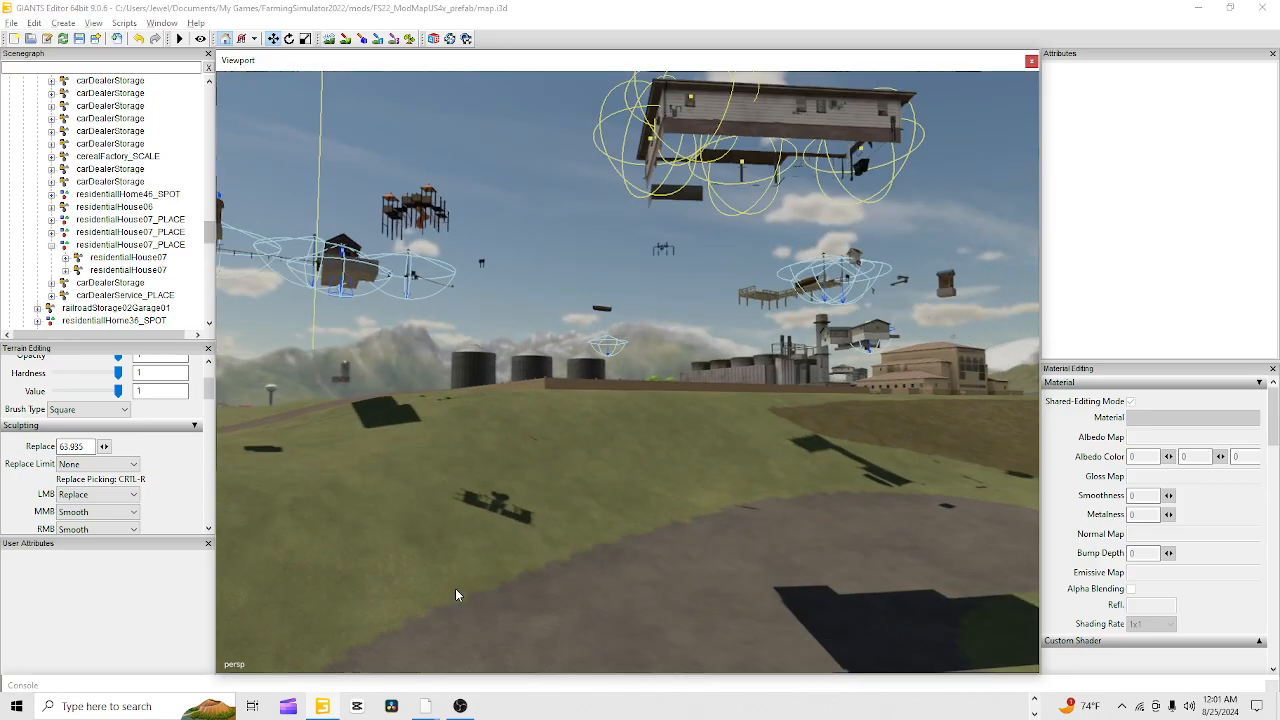
pyautogui.keyDown('alt'); pyautogui.moveTo(455, 588); pyautogui.dragTo(583, 507); pyautogui.keyUp('alt')
pyautogui.keyDown('alt'); pyautogui.moveTo(583, 507); pyautogui.dragTo(560, 511, button='right'); pyautogui.keyUp('alt')
pyautogui.moveTo(560, 511)
pyautogui.keyDown('alt'); pyautogui.mouseDown()
pyautogui.moveTo(494, 467)
pyautogui.moveTo(518, 468)
pyautogui.moveTo(550, 504)
pyautogui.mouseUp(); pyautogui.keyUp('alt')
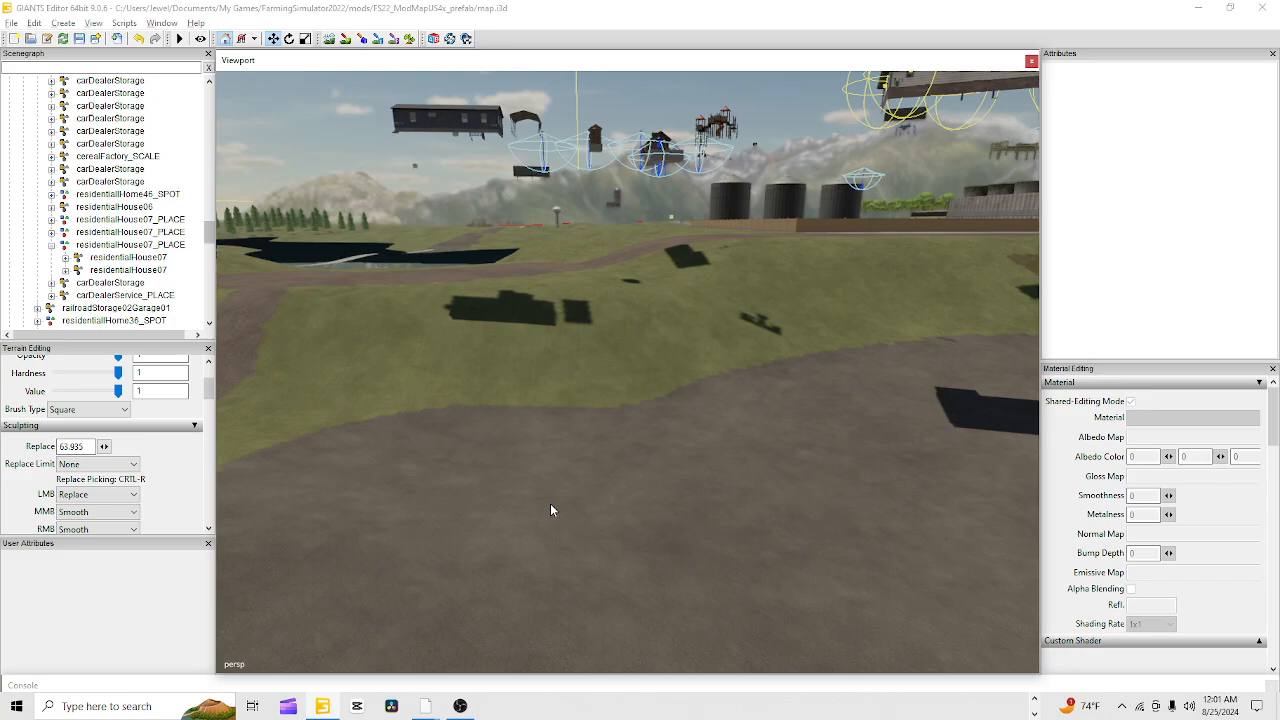
# Activate terrain texture painting and set the texture layer to ROCK
pyautogui.click(345, 39)
pyautogui.scroll(-1, 168, 510)
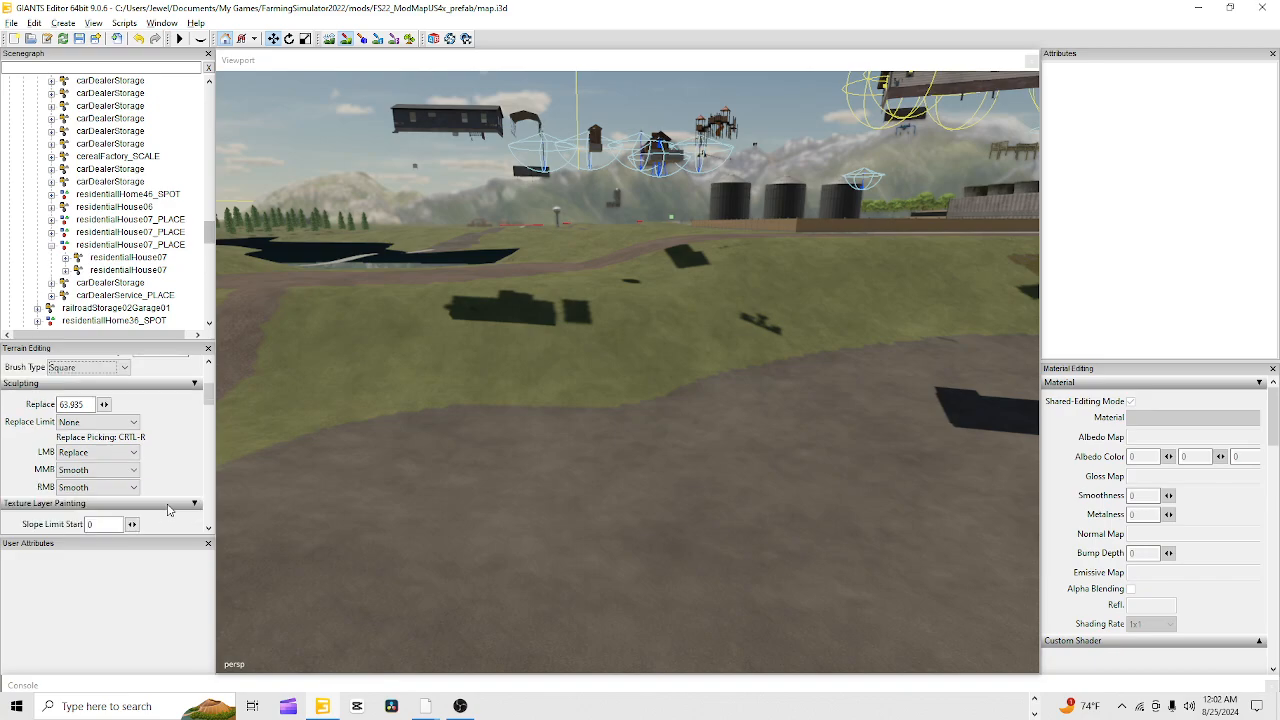
pyautogui.scroll(-1, 170, 517)
pyautogui.scroll(-1, 176, 515)
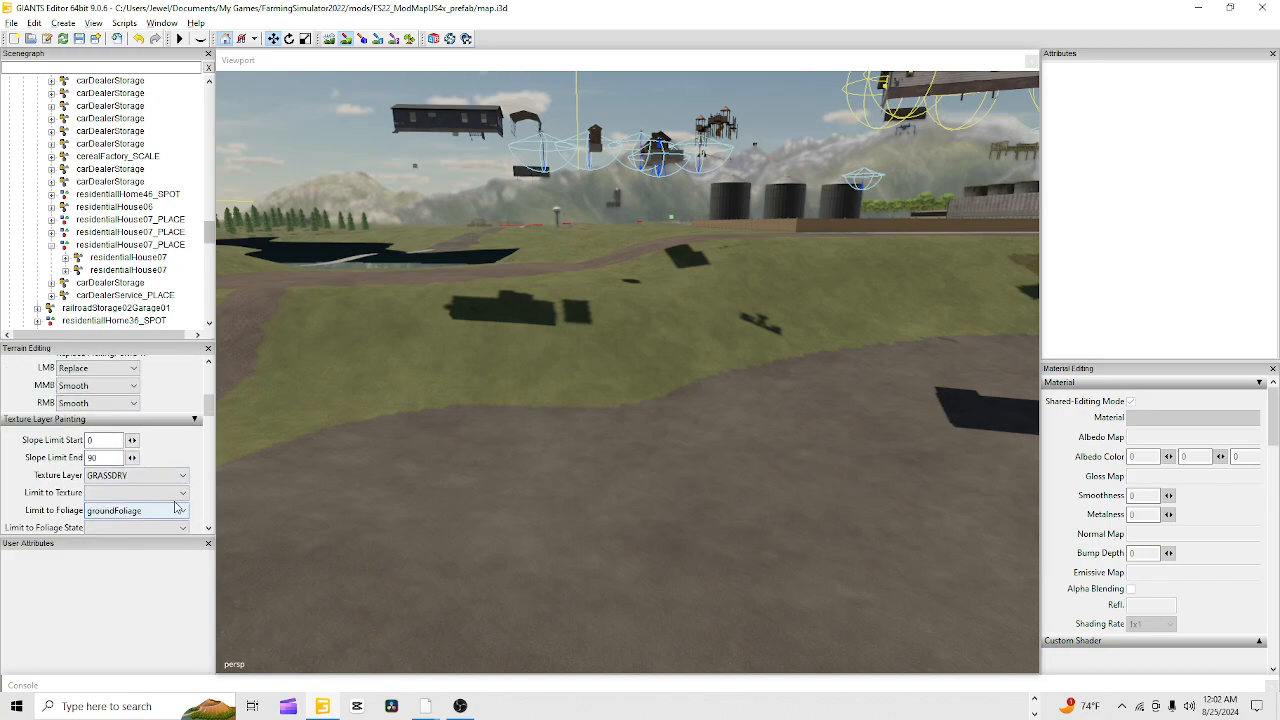
pyautogui.click(170, 476)
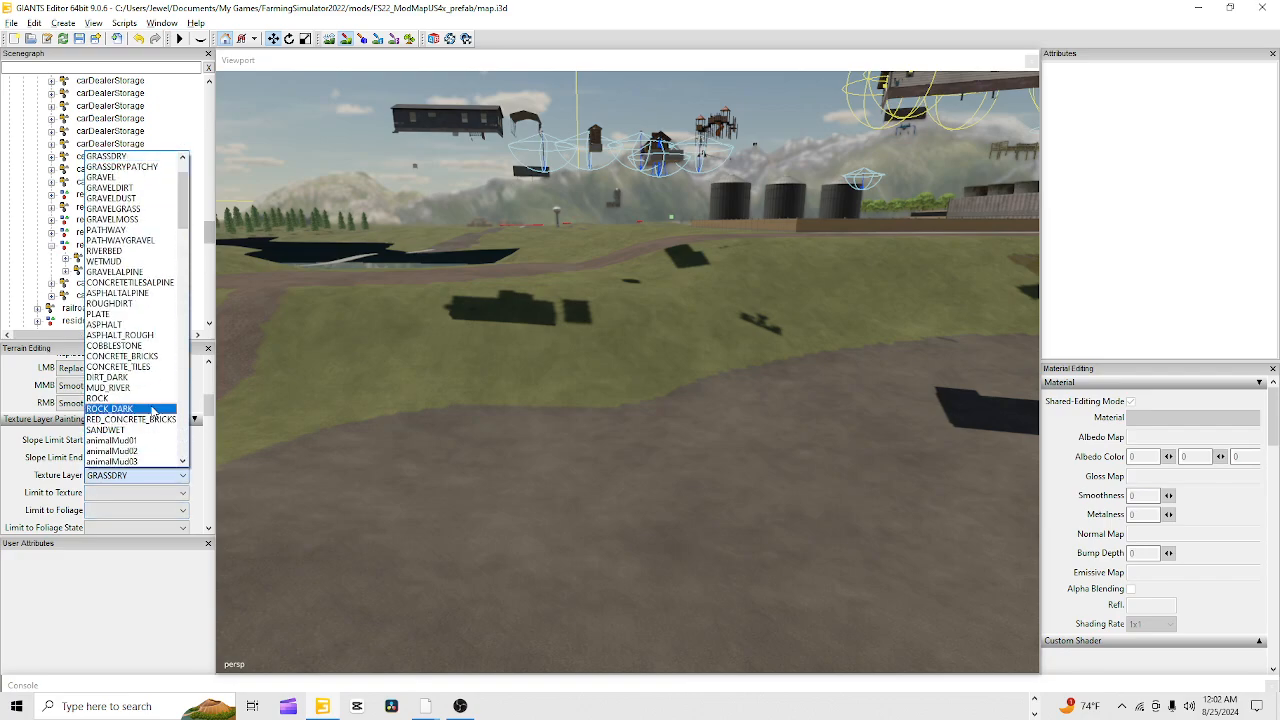
pyautogui.click(120, 398)
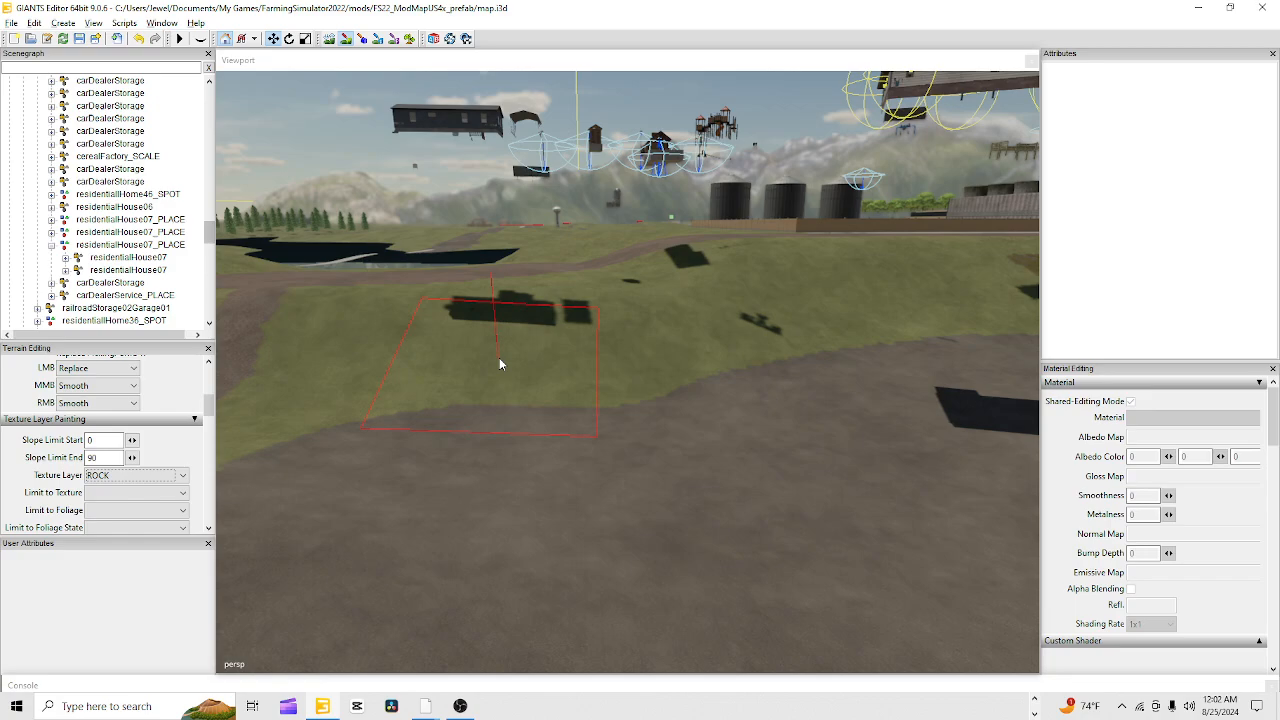
# Set the brush type to Round and reduce the brush radius to 3.7
pyautogui.scroll(5, 173, 386)
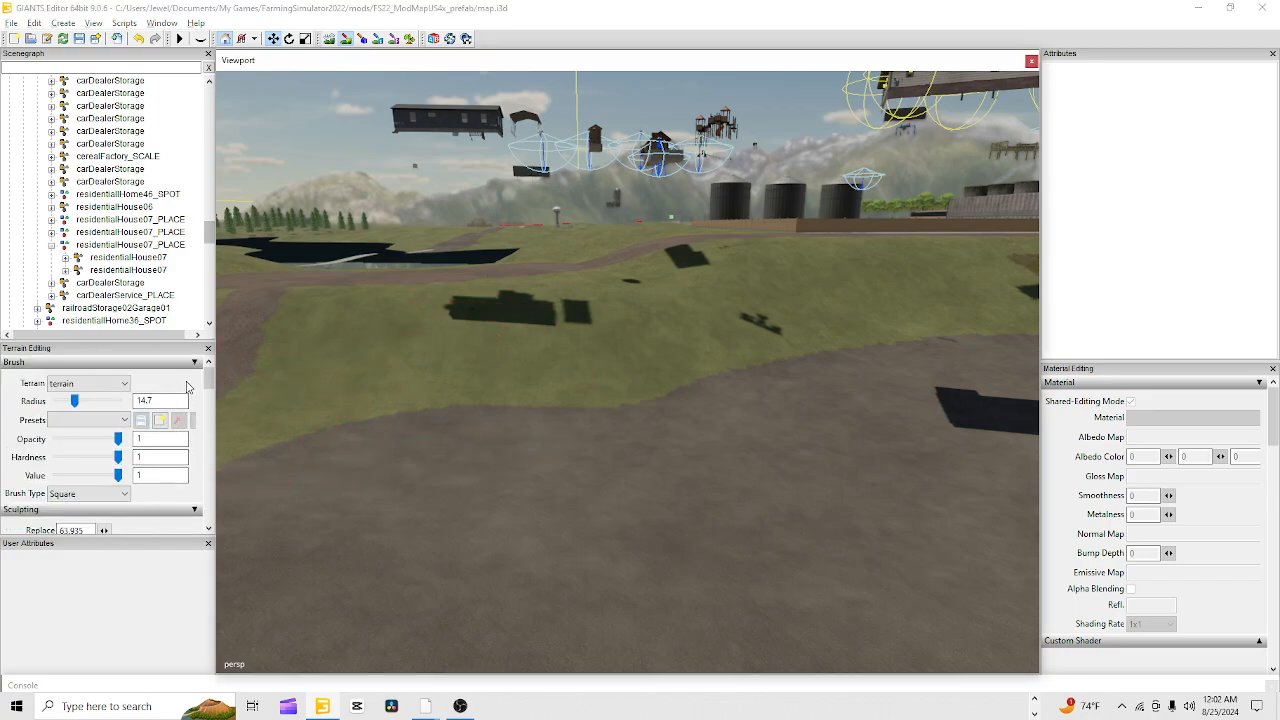
pyautogui.click(90, 493)
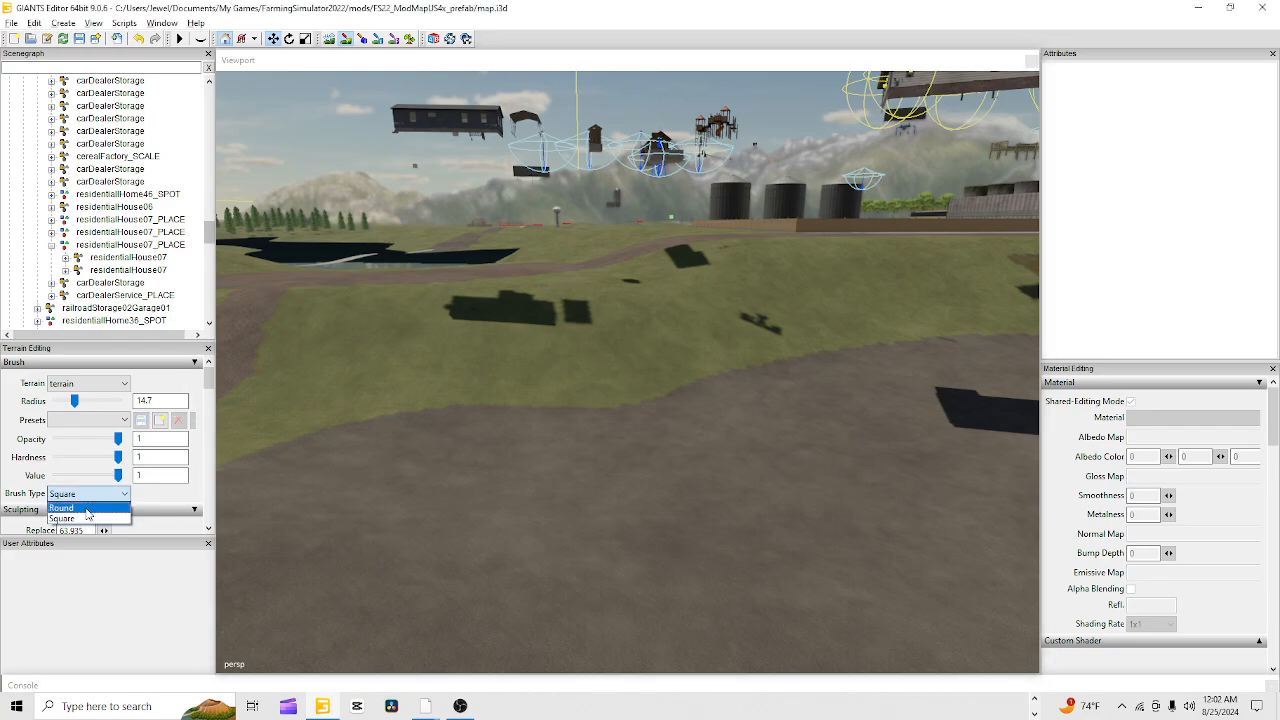
pyautogui.click(65, 517)
pyautogui.scroll(-4, 376, 362)
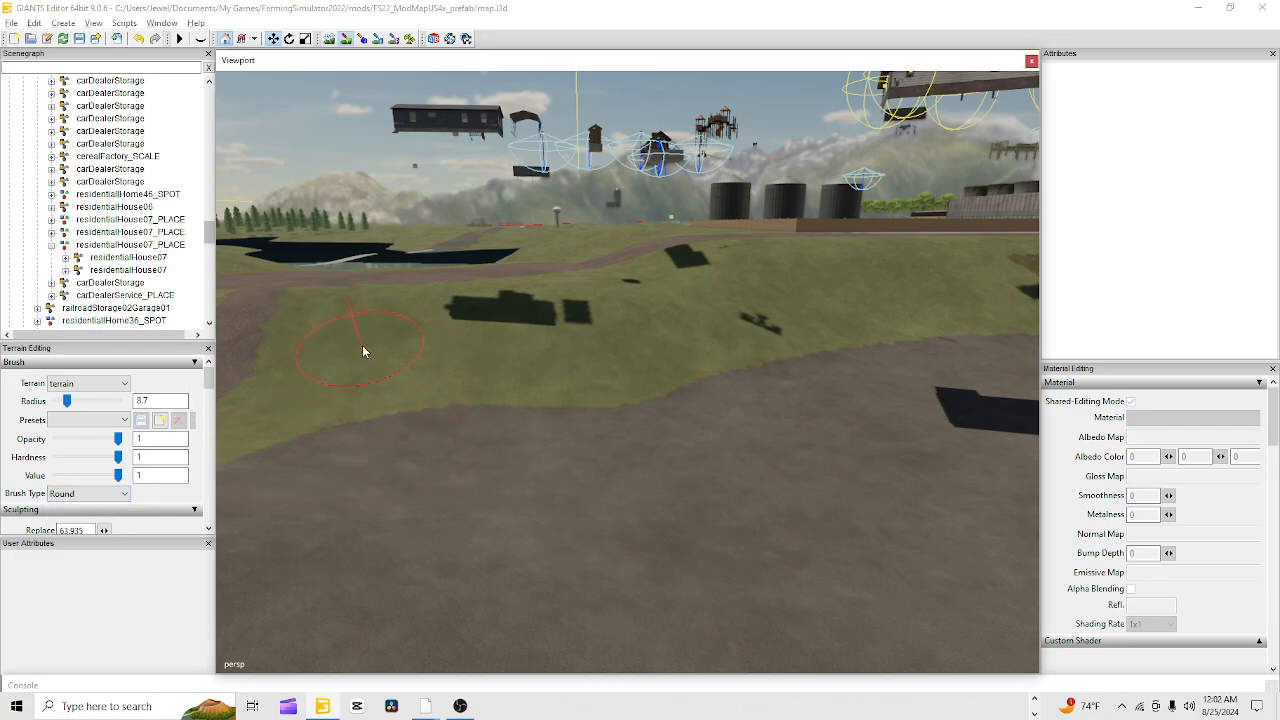
pyautogui.scroll(-5, 363, 349)
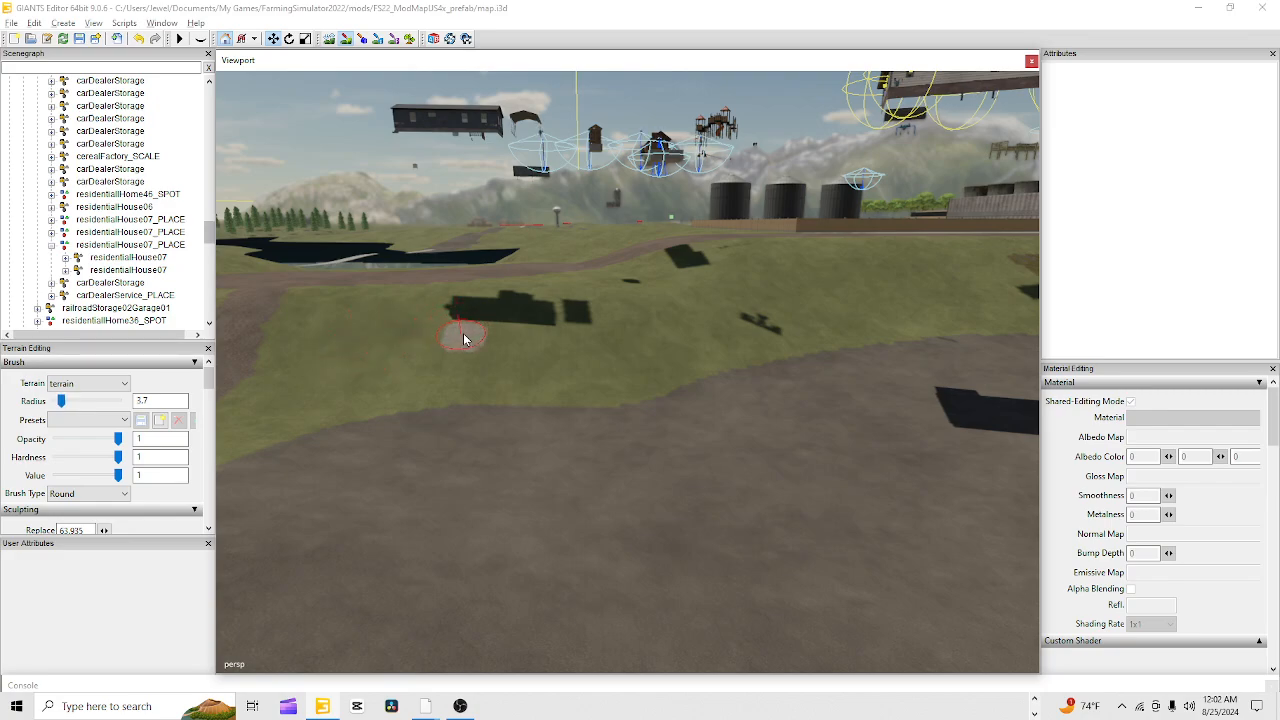
# Paint a broad rock patch on the grass slope between the dirt yard and the dirt road
pyautogui.moveTo(463, 338)
pyautogui.mouseDown()
pyautogui.moveTo(430, 316)
pyautogui.moveTo(414, 323)
pyautogui.moveTo(423, 338)
pyautogui.moveTo(446, 343)
pyautogui.moveTo(368, 308)
pyautogui.moveTo(372, 349)
pyautogui.moveTo(656, 304)
pyautogui.mouseUp()
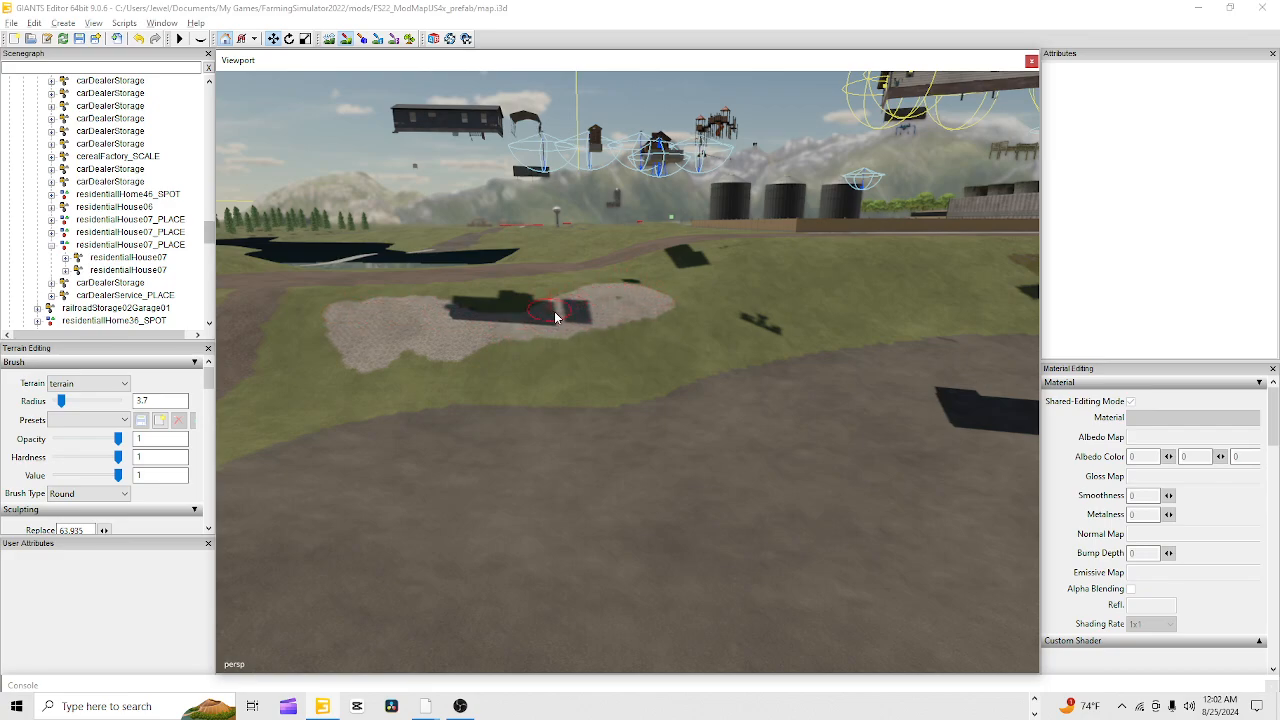
pyautogui.moveTo(556, 317); pyautogui.dragTo(607, 305)
pyautogui.moveTo(464, 348)
pyautogui.mouseDown()
pyautogui.moveTo(594, 360)
pyautogui.moveTo(640, 334)
pyautogui.moveTo(414, 363)
pyautogui.moveTo(645, 343)
pyautogui.mouseUp()
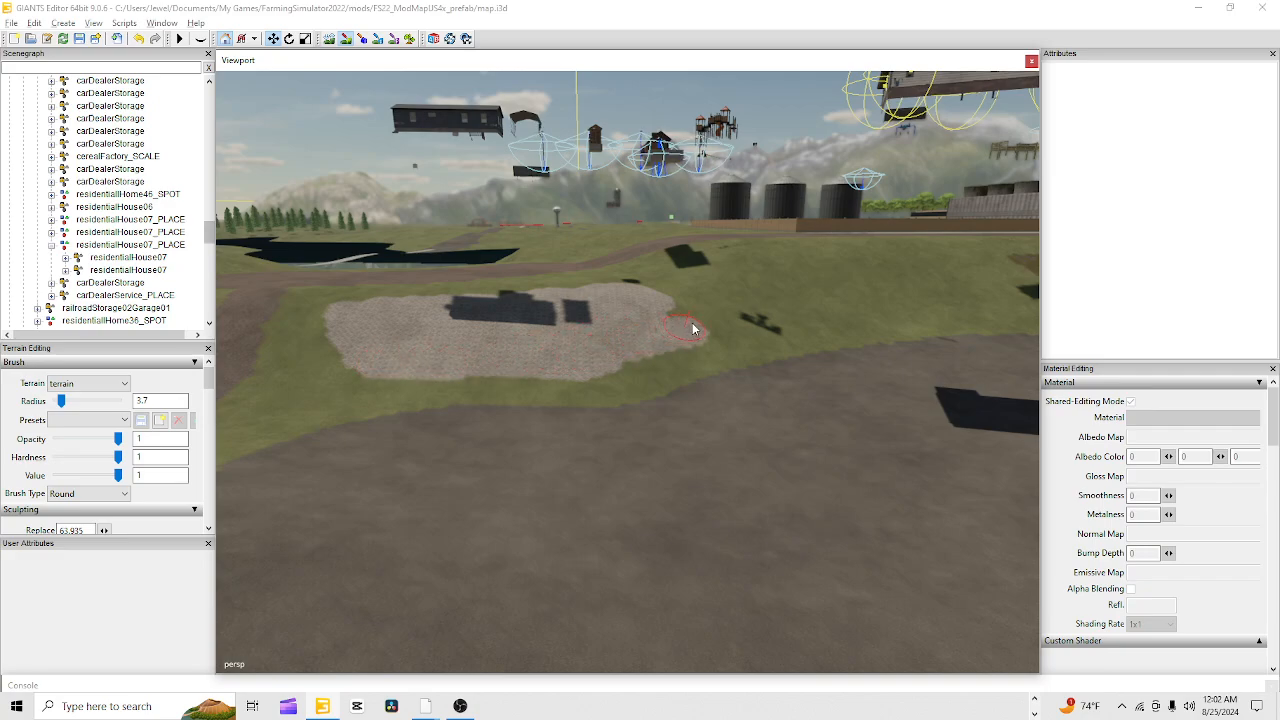
# Extend the rock texture along the slope toward the forest-ground field, fill the remaining grass gaps and leave painting mode
pyautogui.moveTo(808, 306); pyautogui.dragTo(924, 286)
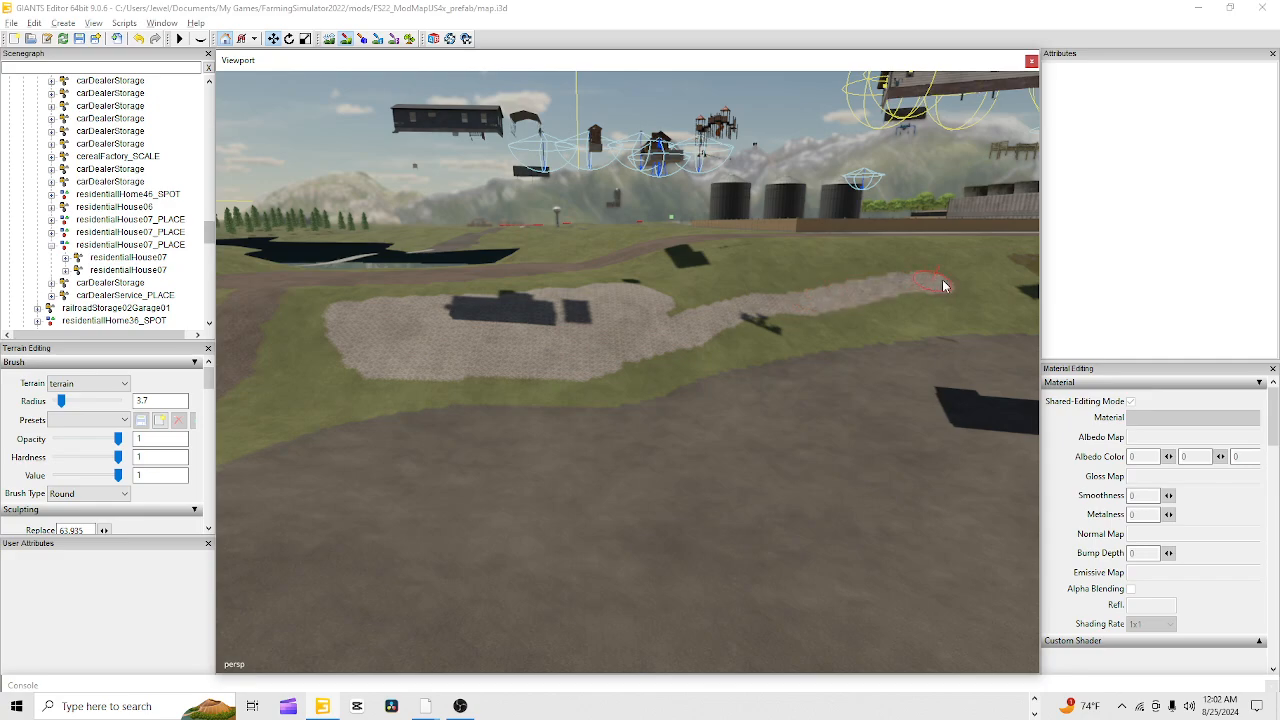
pyautogui.moveTo(995, 257); pyautogui.dragTo(684, 307)
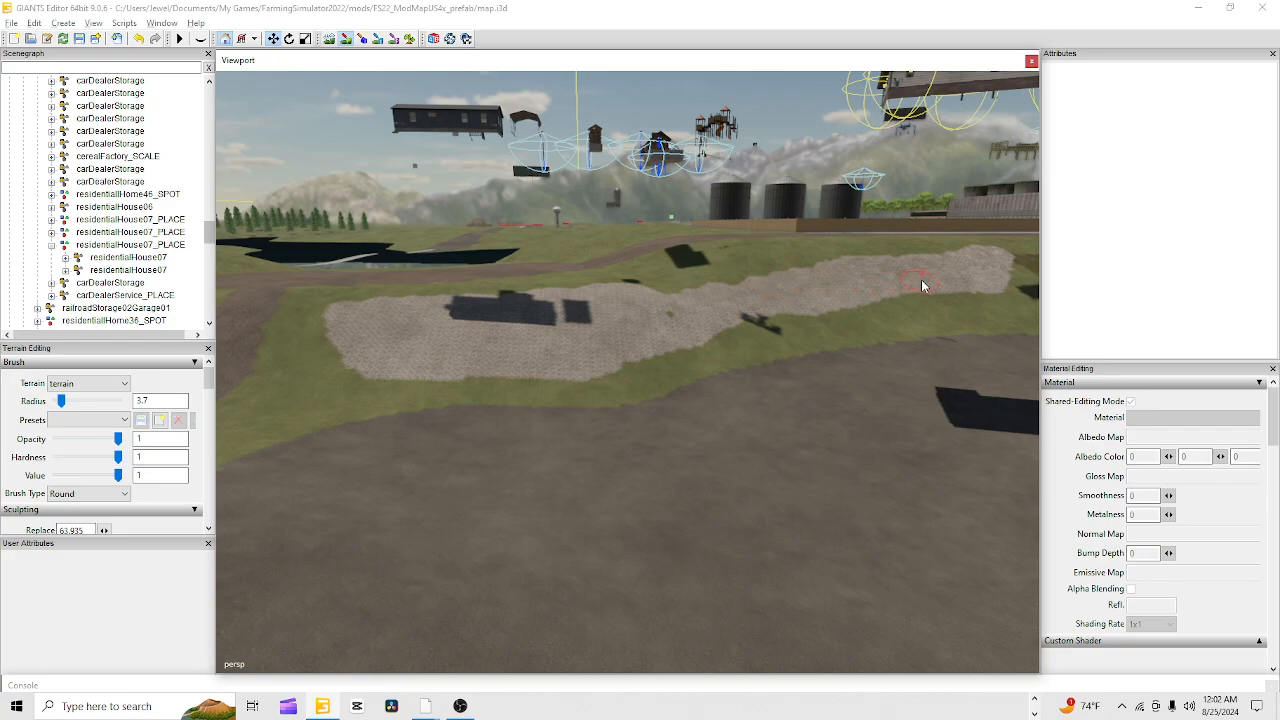
pyautogui.moveTo(922, 285); pyautogui.dragTo(665, 337)
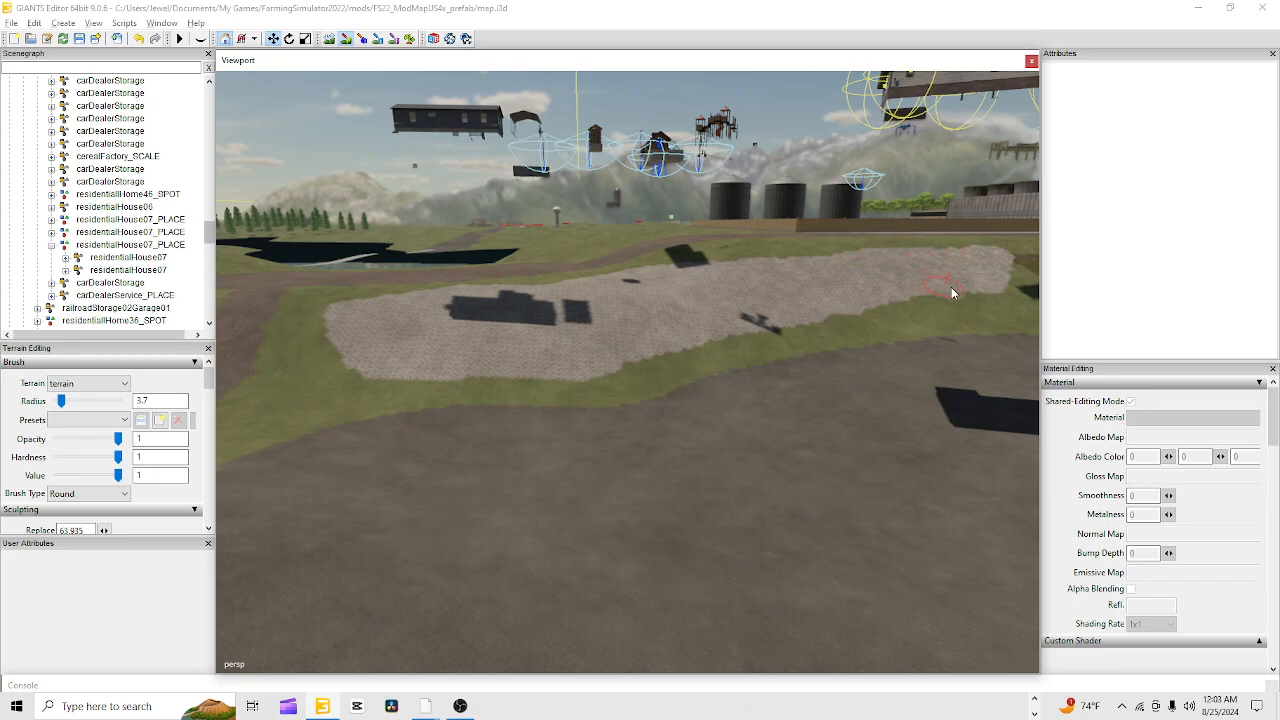
pyautogui.moveTo(952, 293)
pyautogui.mouseDown()
pyautogui.moveTo(980, 300)
pyautogui.moveTo(566, 360)
pyautogui.moveTo(950, 284)
pyautogui.moveTo(930, 290)
pyautogui.mouseUp()
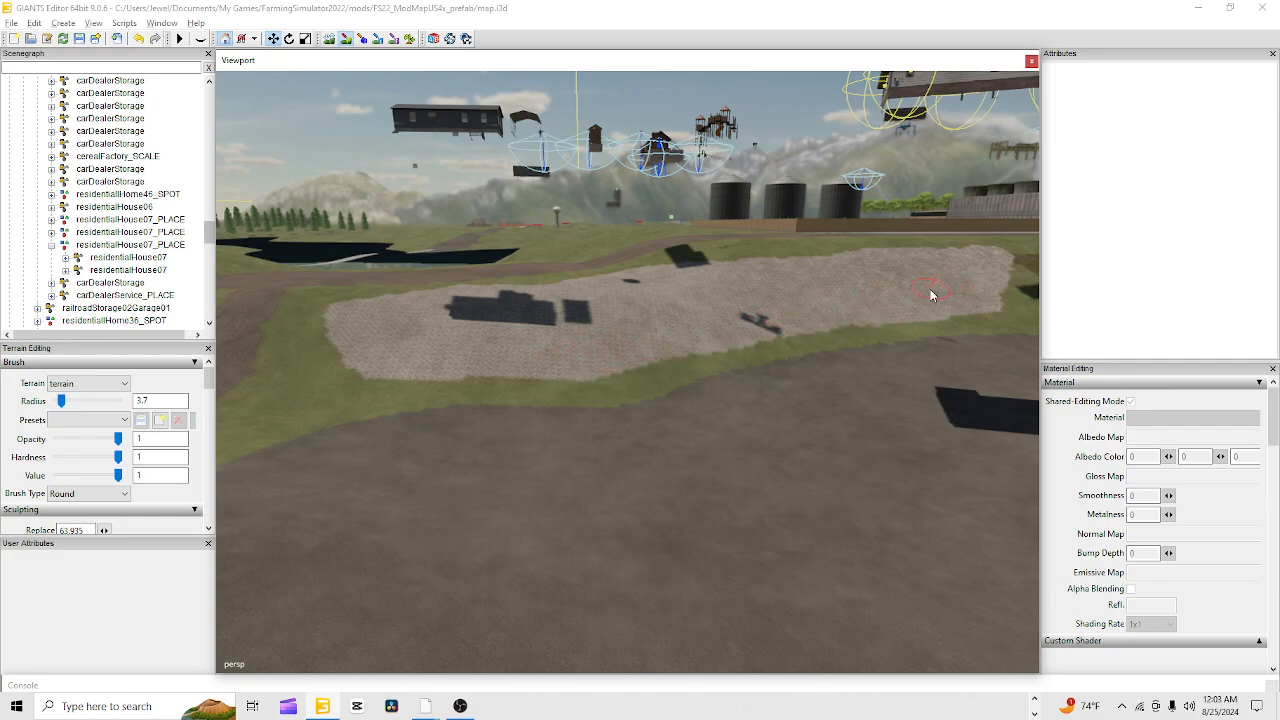
pyautogui.click(348, 42)
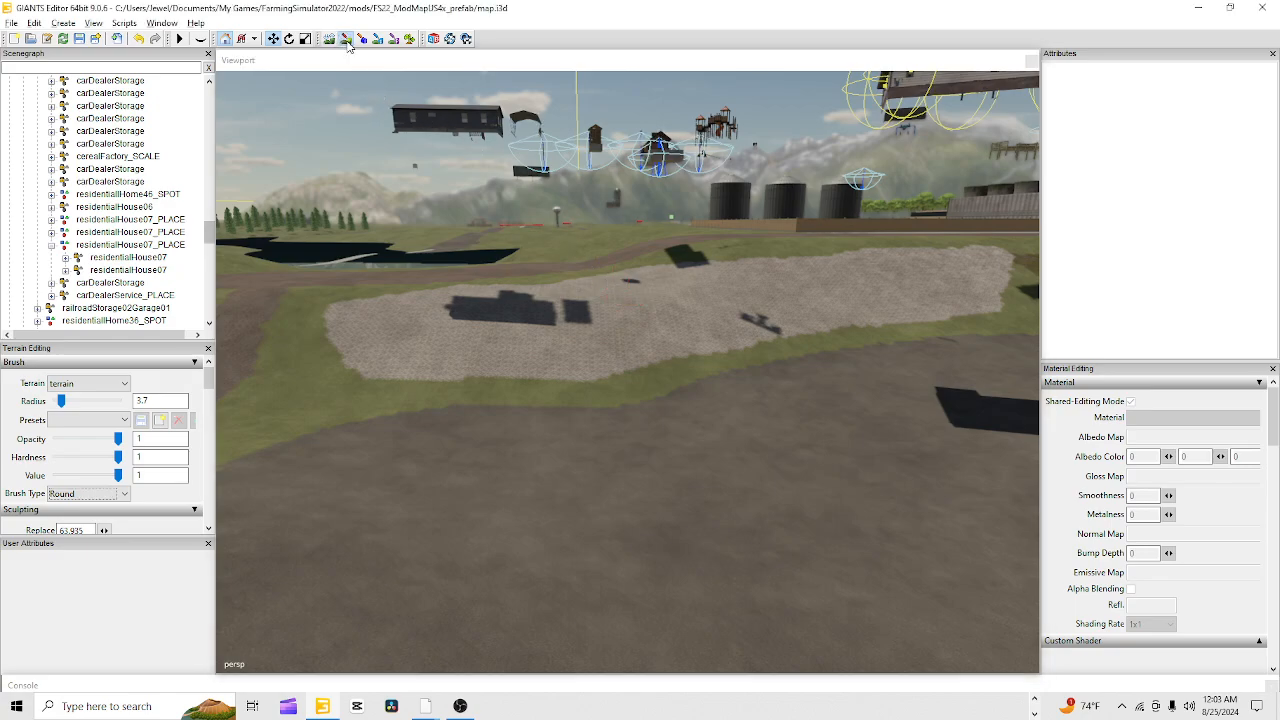
# Inspect the rock-covered slope and the surrounding dirt yards, forest-ground fields and round concrete pads from several sides
pyautogui.moveTo(509, 518); pyautogui.dragTo(811, 490, button='right')
pyautogui.scroll(-5, 600, 450)
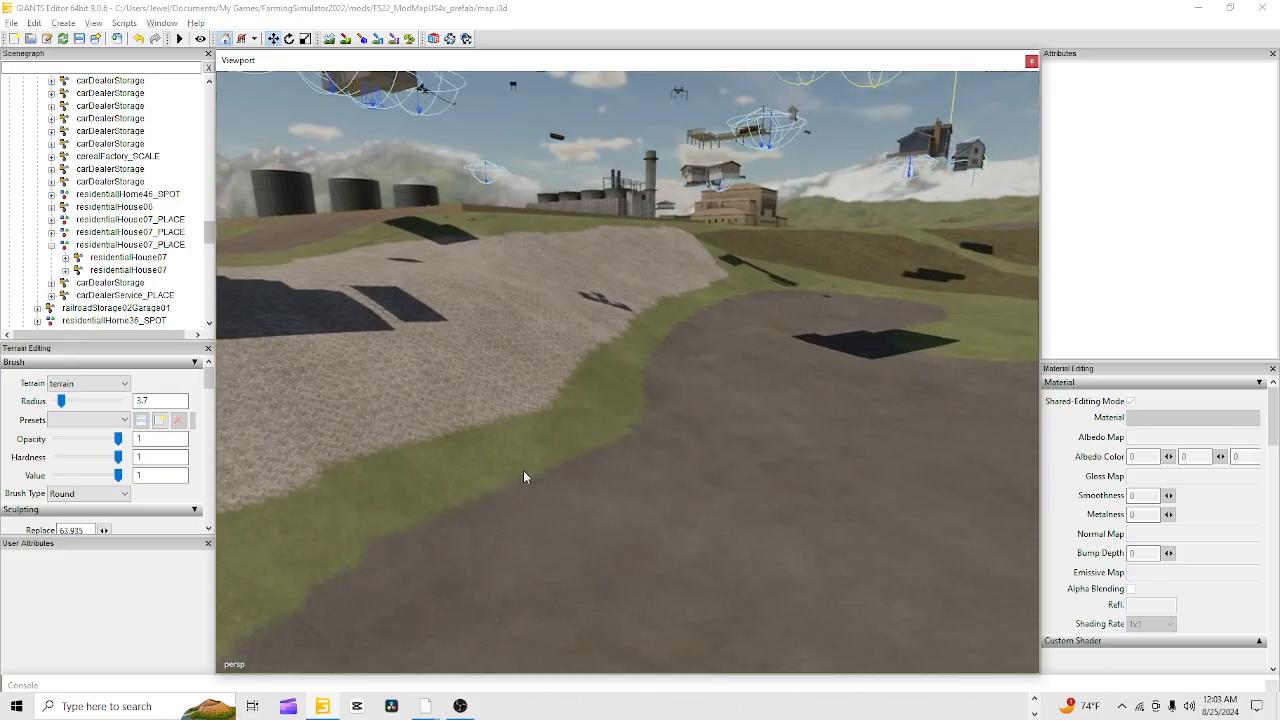
pyautogui.moveTo(499, 413); pyautogui.dragTo(475, 571, button='right')
pyautogui.moveTo(651, 419); pyautogui.dragTo(513, 550, button='right')
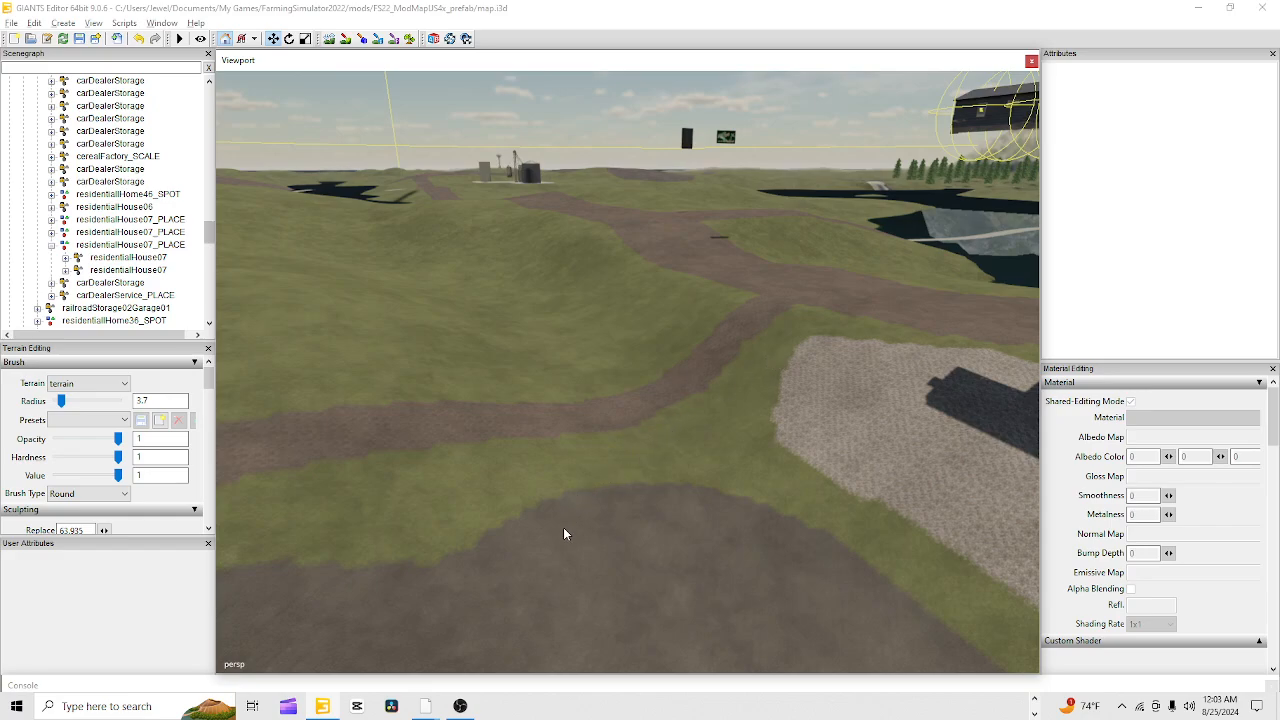
pyautogui.moveTo(563, 534); pyautogui.dragTo(898, 563, button='right')
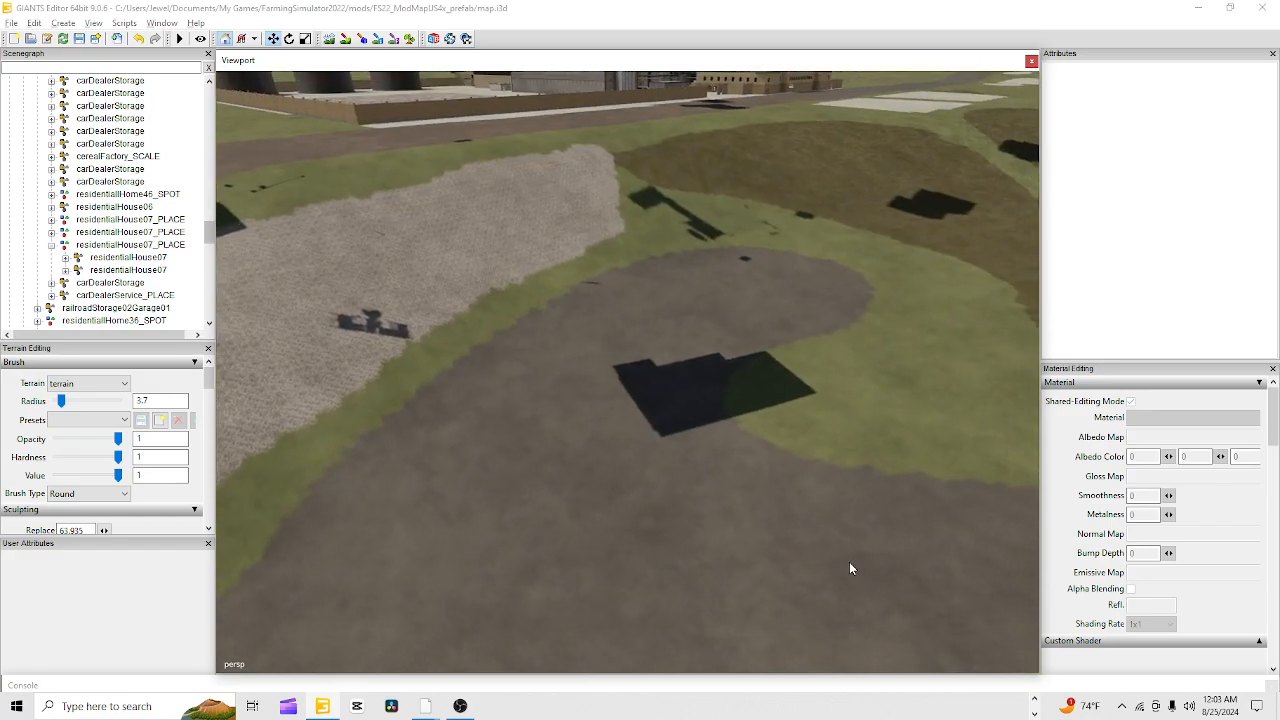
pyautogui.moveTo(638, 523); pyautogui.dragTo(546, 418, button='right')
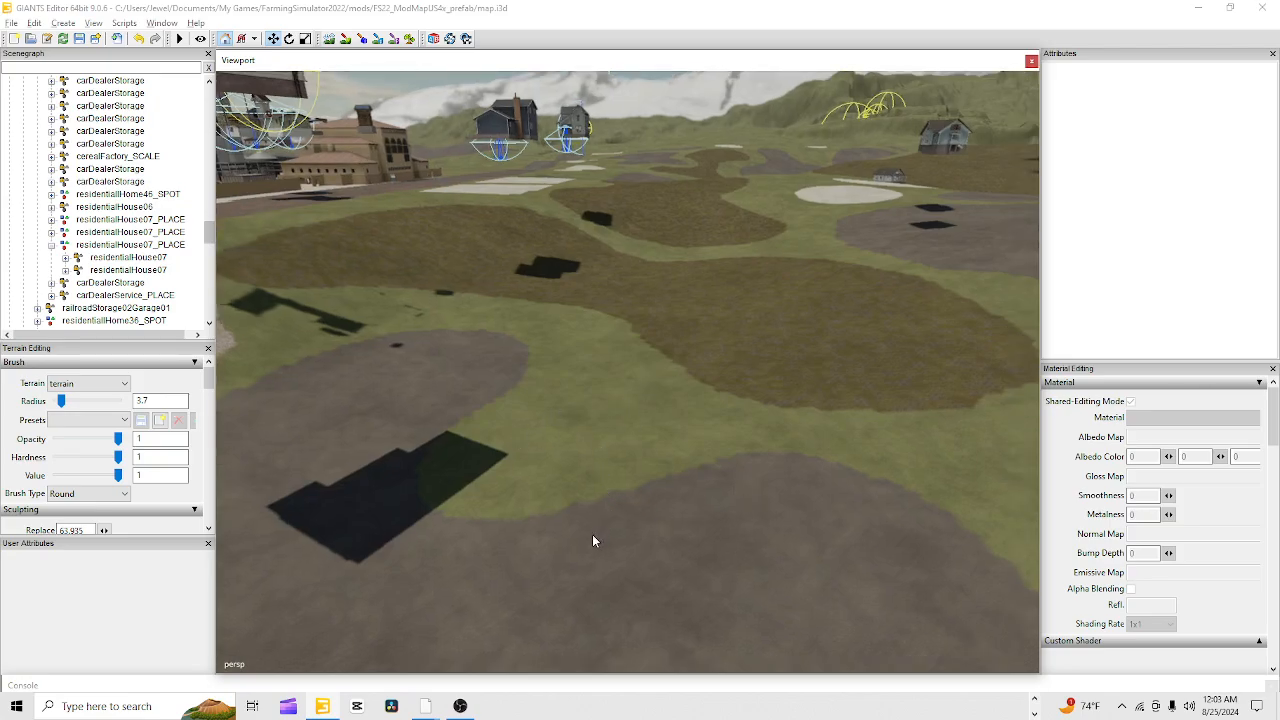
pyautogui.moveTo(593, 540); pyautogui.dragTo(346, 503, button='right')
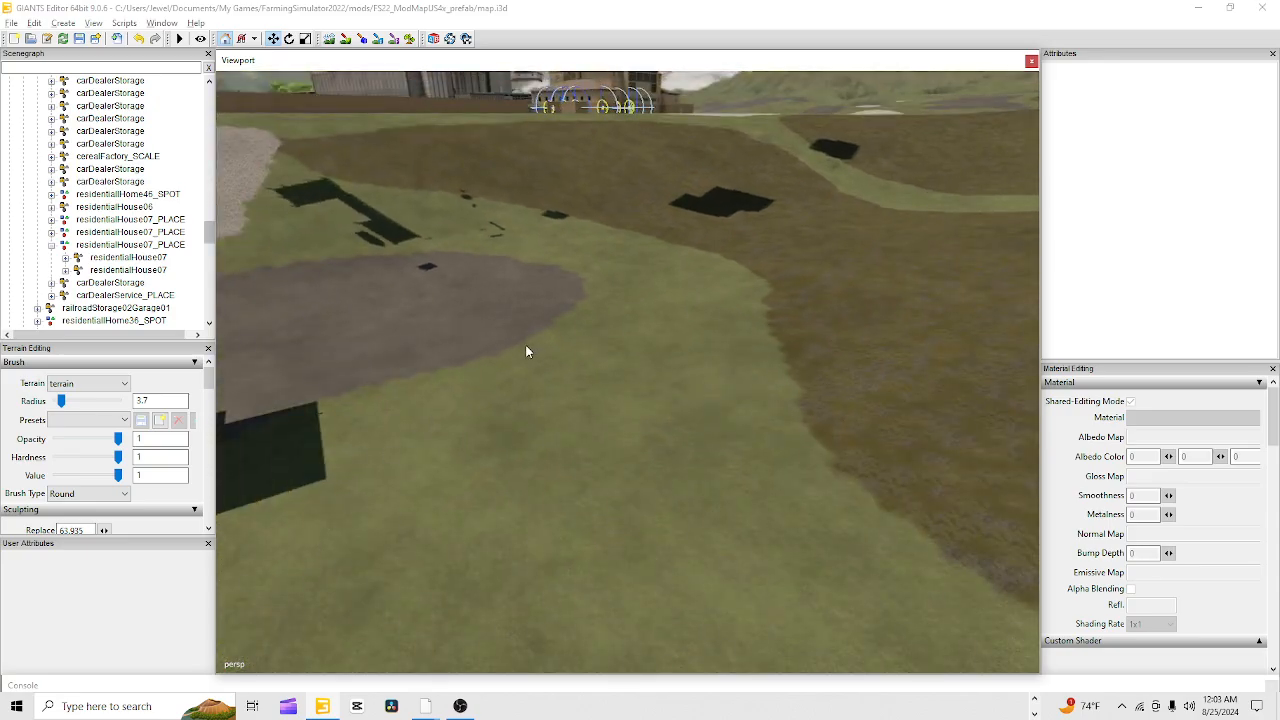
pyautogui.moveTo(527, 351); pyautogui.dragTo(688, 252, button='right')
pyautogui.moveTo(846, 196); pyautogui.dragTo(495, 474, button='right')
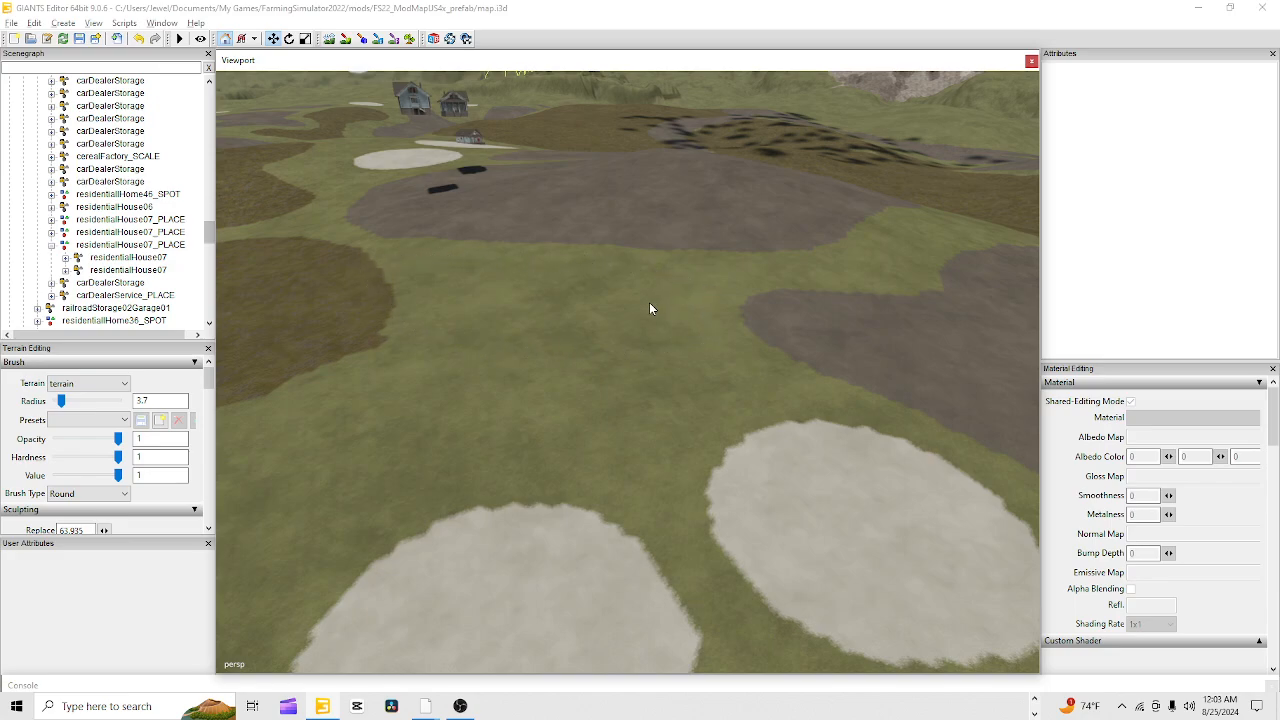
pyautogui.moveTo(650, 308); pyautogui.dragTo(677, 236, button='right')
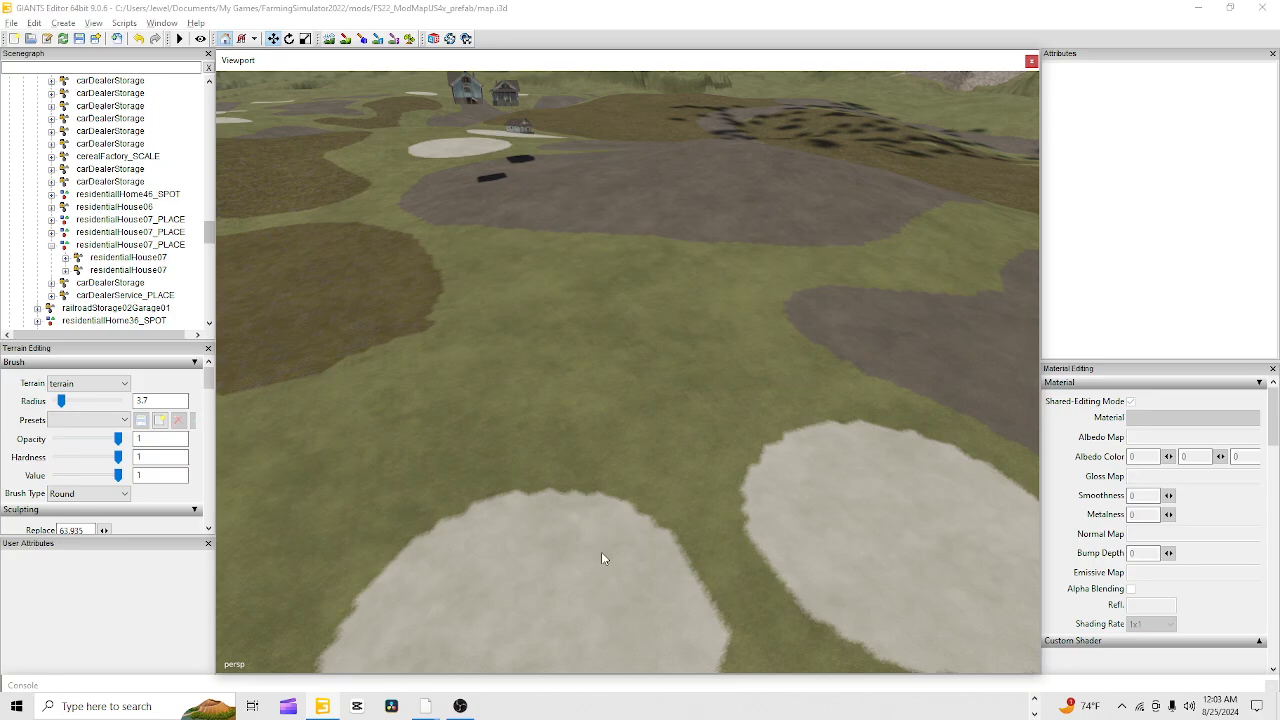
pyautogui.keyDown('alt'); pyautogui.moveTo(602, 554); pyautogui.dragTo(489, 377, button='right'); pyautogui.keyUp('alt')
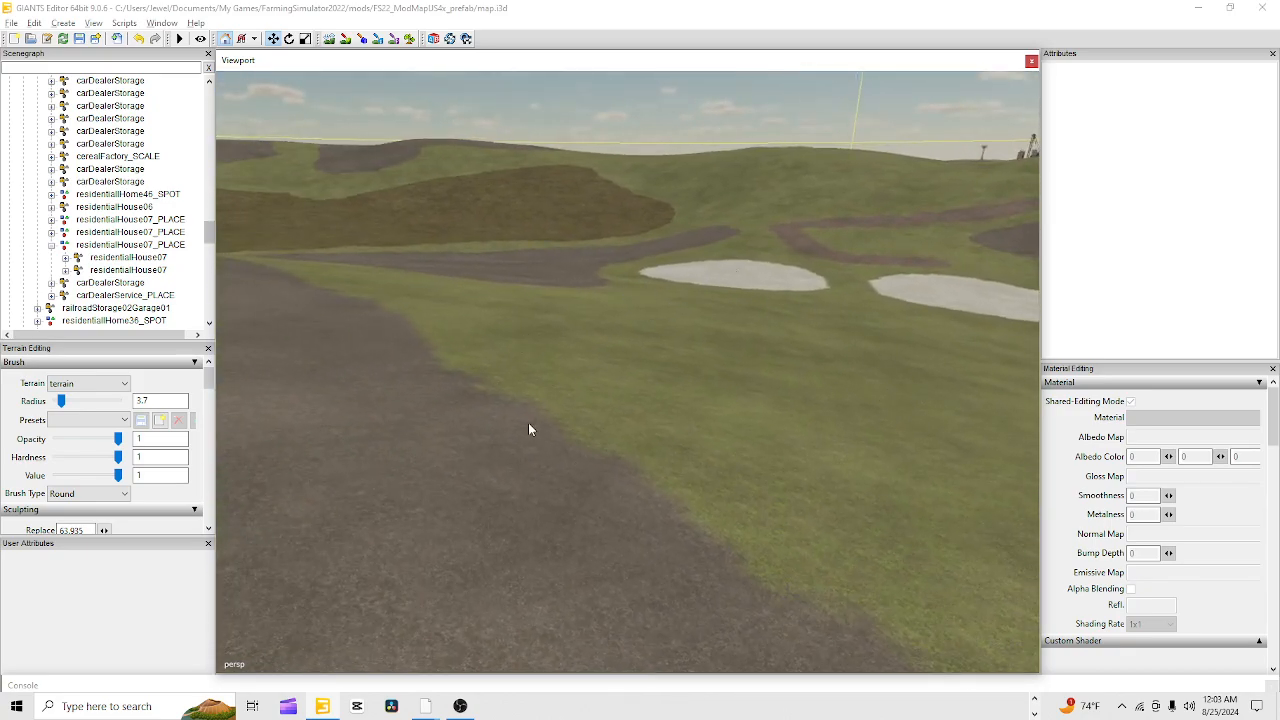
pyautogui.moveTo(528, 424); pyautogui.dragTo(790, 370, button='right')
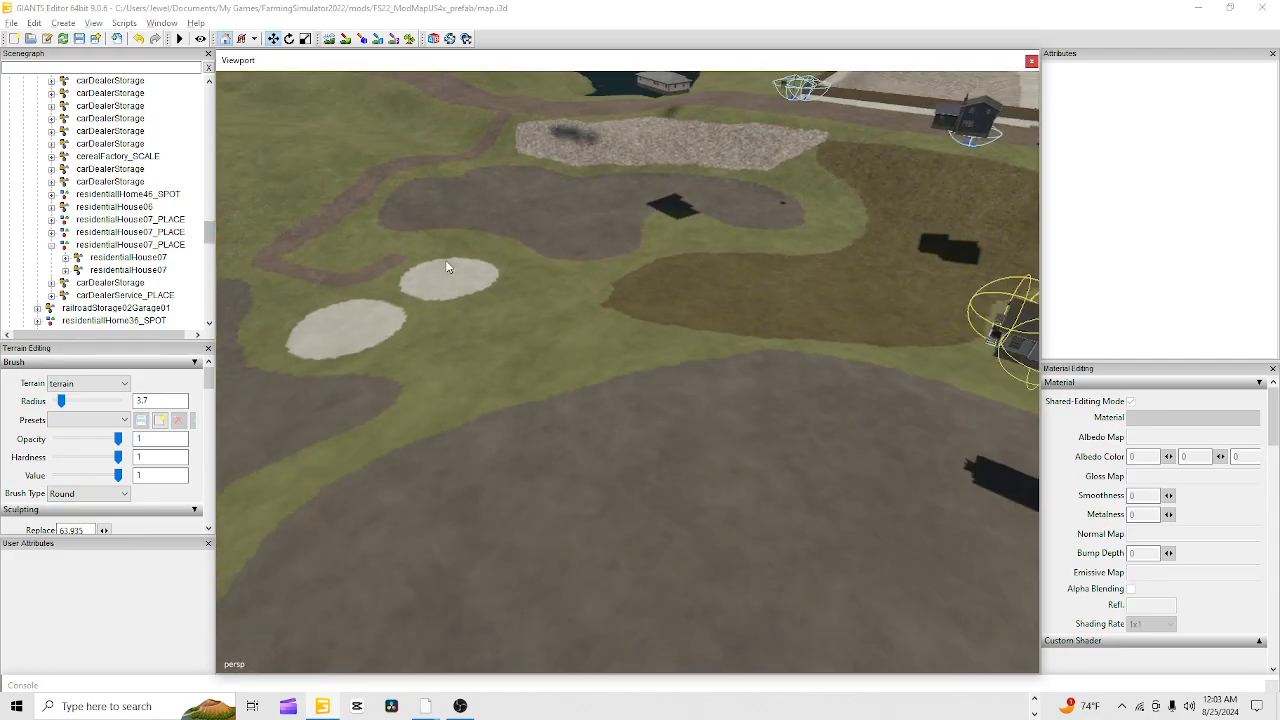
# Enlarge the brush radius to 5.45 and widen the tip of the forest-ground field toward the large dirt yard
pyautogui.click(346, 40)
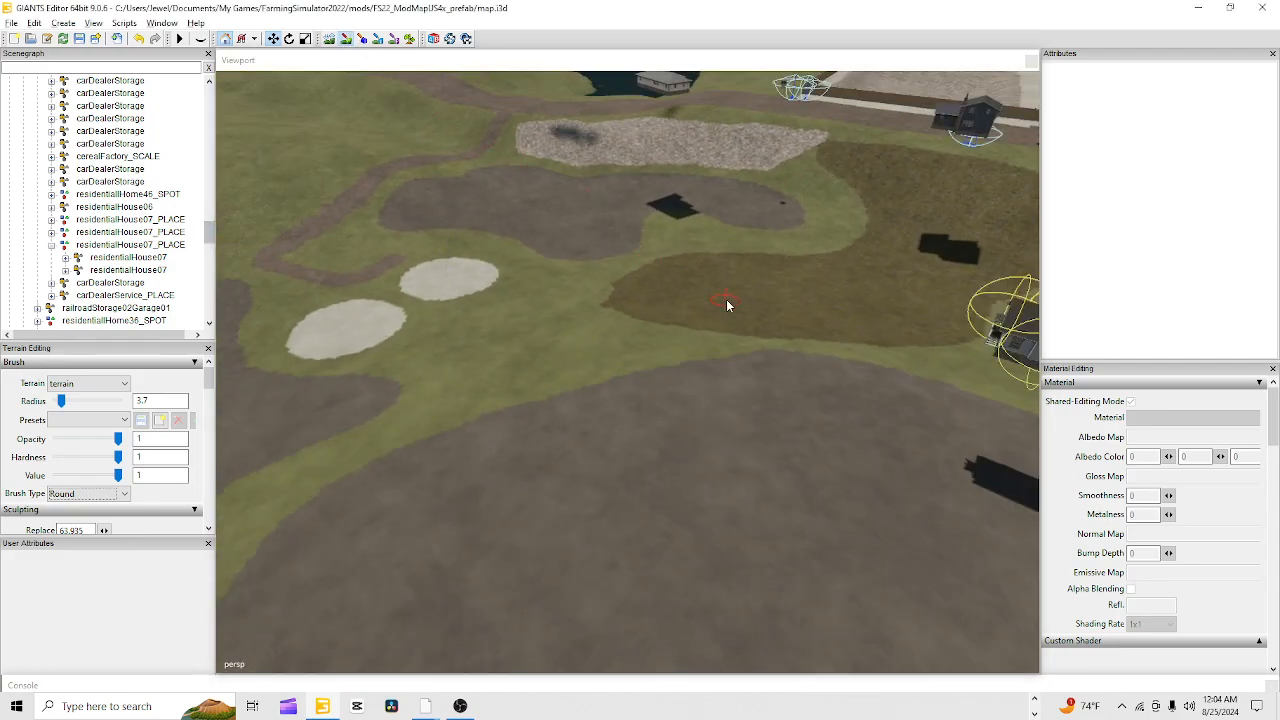
pyautogui.click(641, 321)
pyautogui.scroll(5, 641, 321)
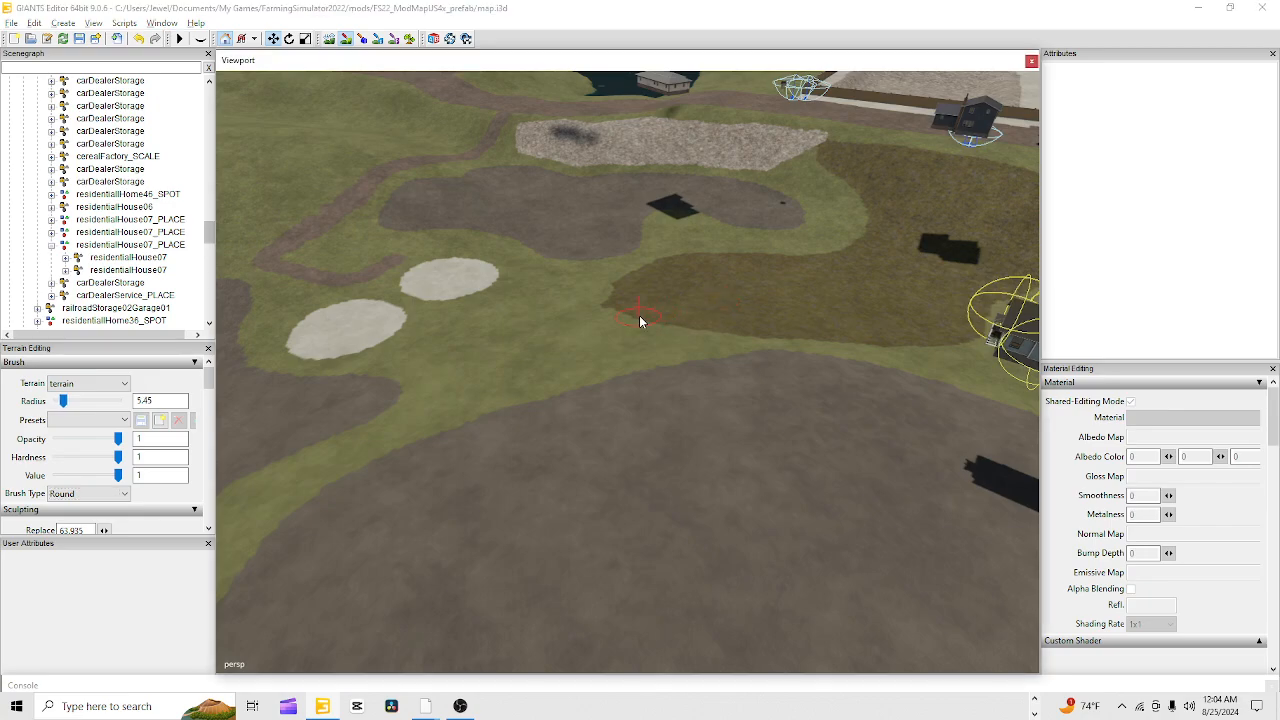
pyautogui.moveTo(641, 321)
pyautogui.mouseDown()
pyautogui.moveTo(629, 324)
pyautogui.moveTo(630, 286)
pyautogui.moveTo(619, 301)
pyautogui.moveTo(646, 337)
pyautogui.mouseUp()
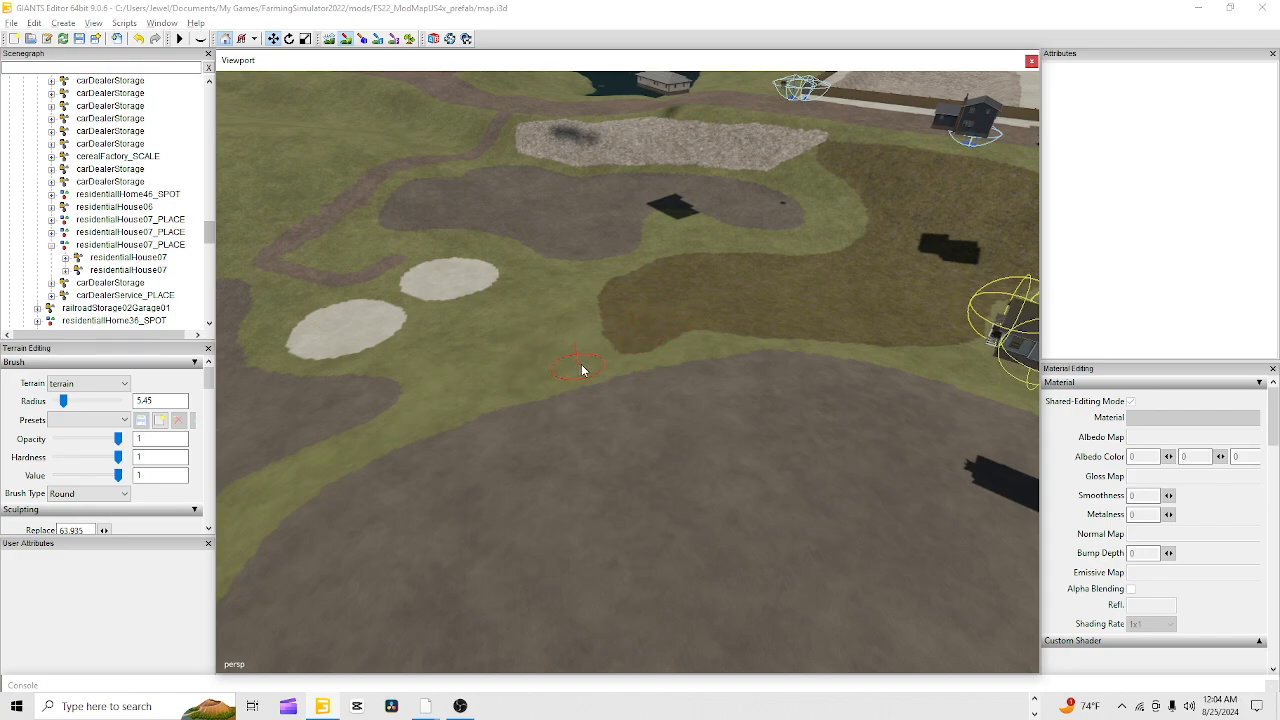
# Reduce the brush radius to 3.2, paint a tapering forest-ground strip between the round concrete pads and the large dirt yard, and leave painting mode
pyautogui.scroll(-6, 606, 357)
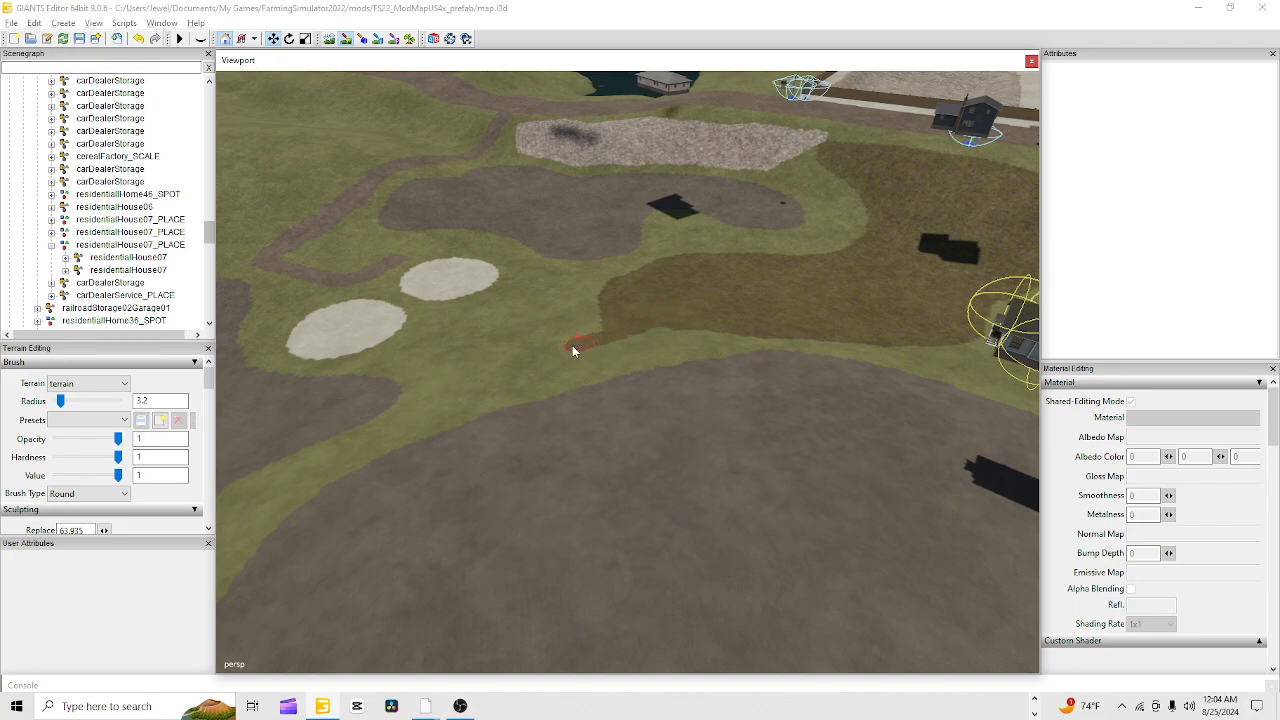
pyautogui.moveTo(484, 374)
pyautogui.mouseDown()
pyautogui.moveTo(447, 386)
pyautogui.moveTo(613, 318)
pyautogui.moveTo(551, 345)
pyautogui.mouseUp()
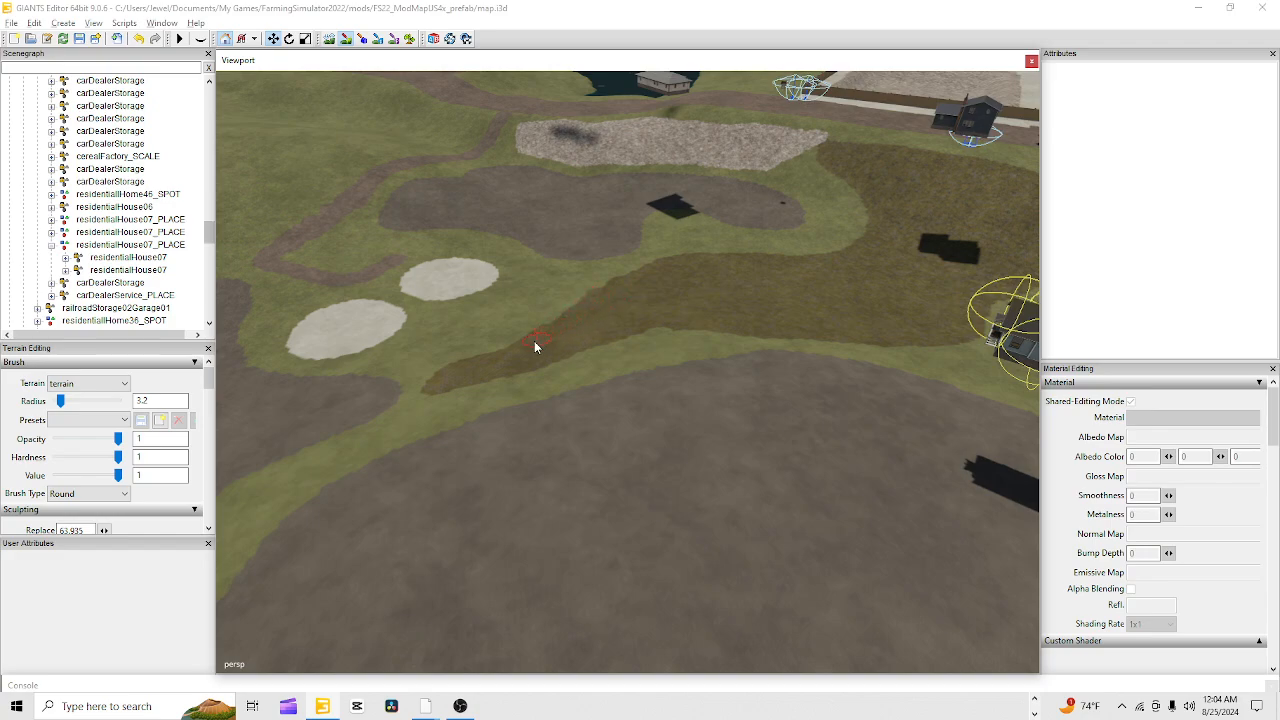
pyautogui.moveTo(474, 376); pyautogui.dragTo(433, 398)
pyautogui.click(347, 42)
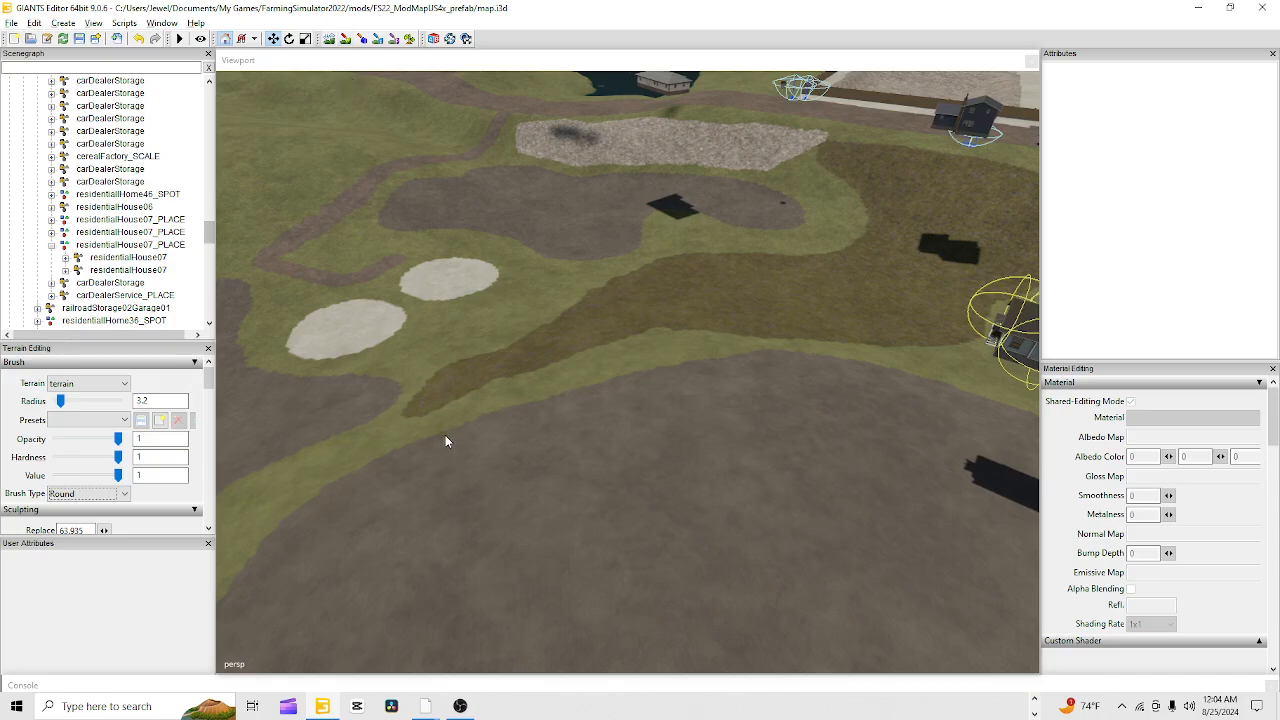
# Inspect the extended forest-ground strip, the grass border of the dirt yard and the round concrete pads from close to the ground
pyautogui.keyDown('alt'); pyautogui.moveTo(523, 476); pyautogui.dragTo(949, 2, button='right'); pyautogui.keyUp('alt')
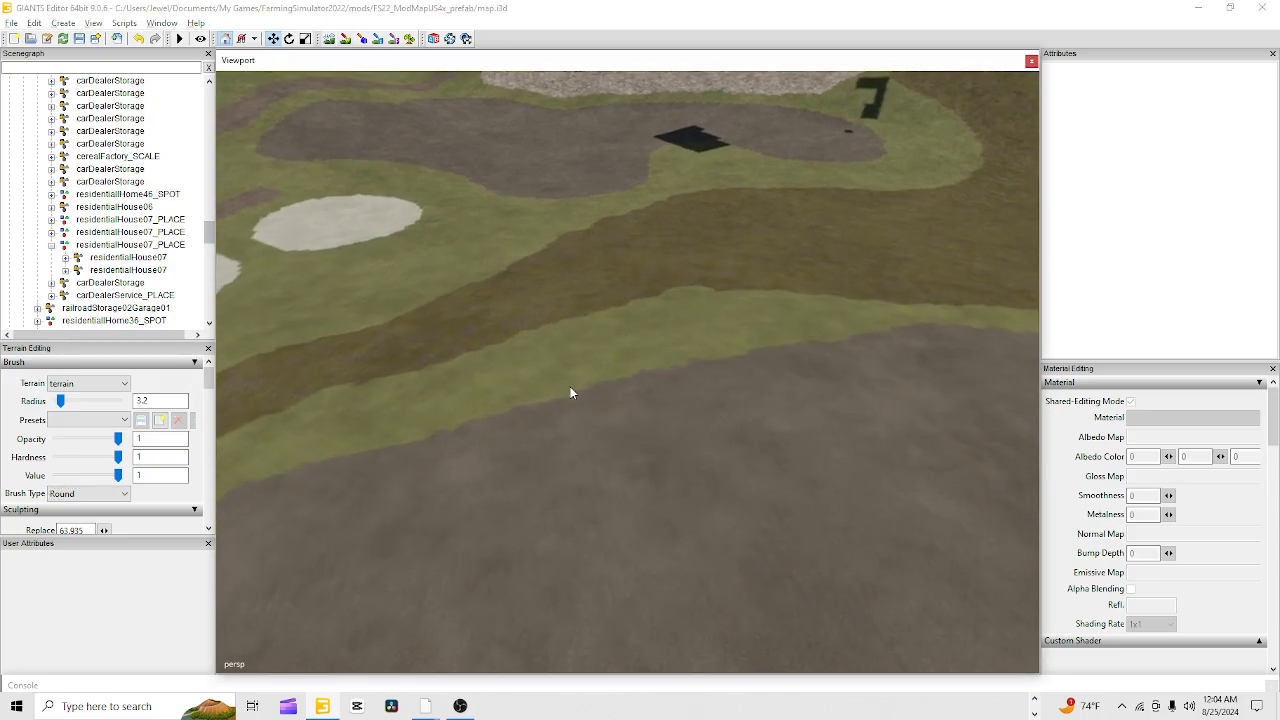
pyautogui.keyDown('alt'); pyautogui.moveTo(570, 386); pyautogui.dragTo(690, 166, button='right'); pyautogui.keyUp('alt')
pyautogui.keyDown('alt'); pyautogui.moveTo(639, 264); pyautogui.dragTo(393, 193); pyautogui.keyUp('alt')
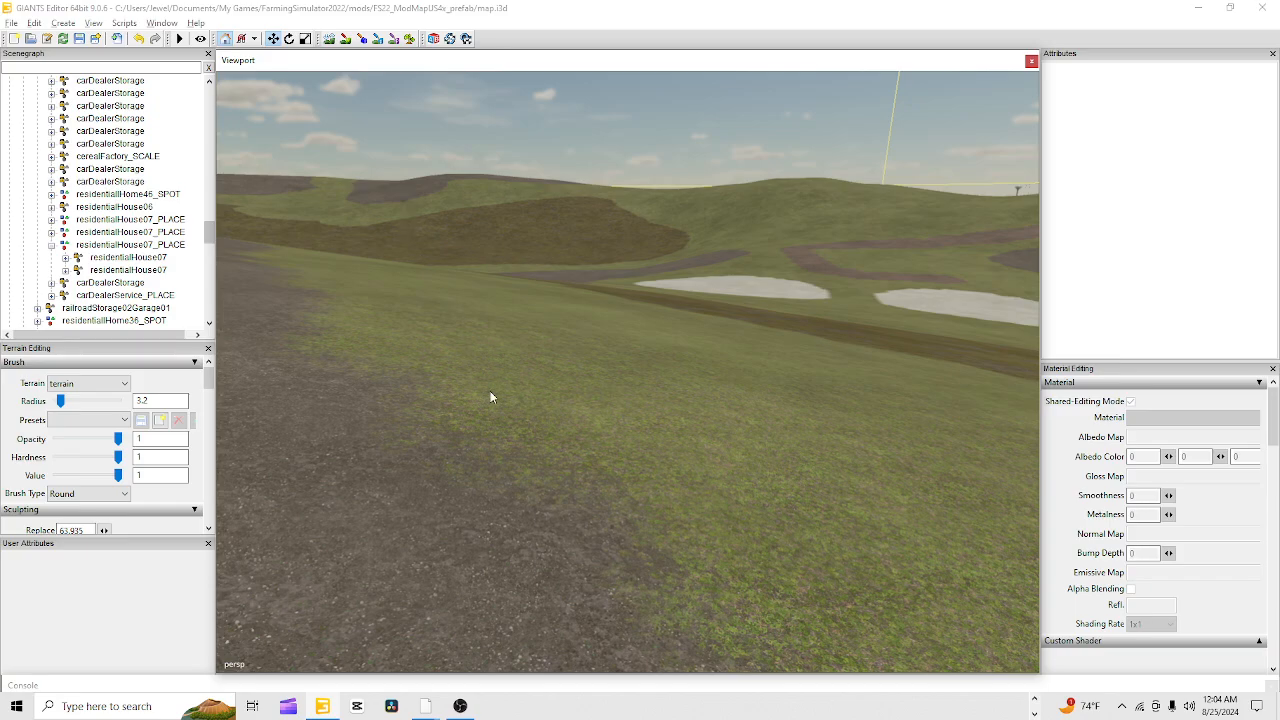
pyautogui.keyDown('alt'); pyautogui.moveTo(472, 452); pyautogui.dragTo(598, 410); pyautogui.keyUp('alt')
pyautogui.keyDown('alt'); pyautogui.moveTo(598, 429); pyautogui.dragTo(972, 208, button='right'); pyautogui.keyUp('alt')
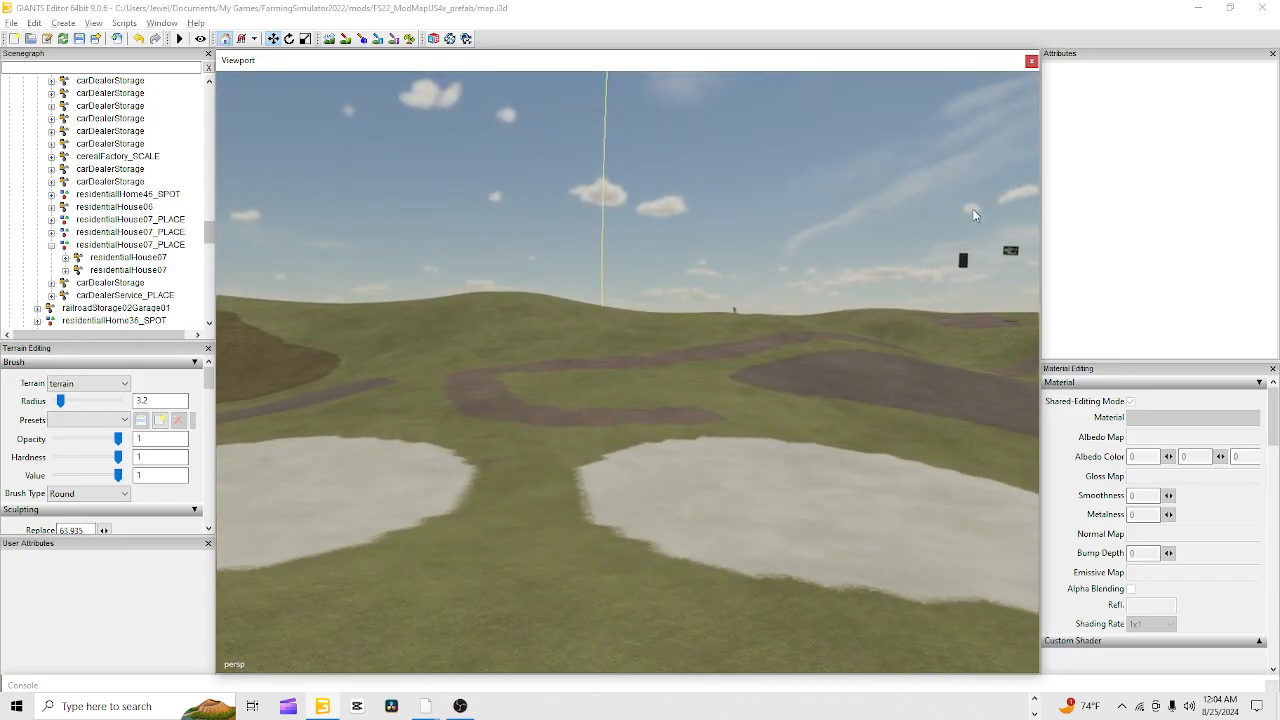
pyautogui.keyDown('alt'); pyautogui.moveTo(713, 484); pyautogui.dragTo(555, 443); pyautogui.keyUp('alt')
pyautogui.keyDown('alt'); pyautogui.moveTo(615, 293); pyautogui.dragTo(458, 465, button='right'); pyautogui.keyUp('alt')
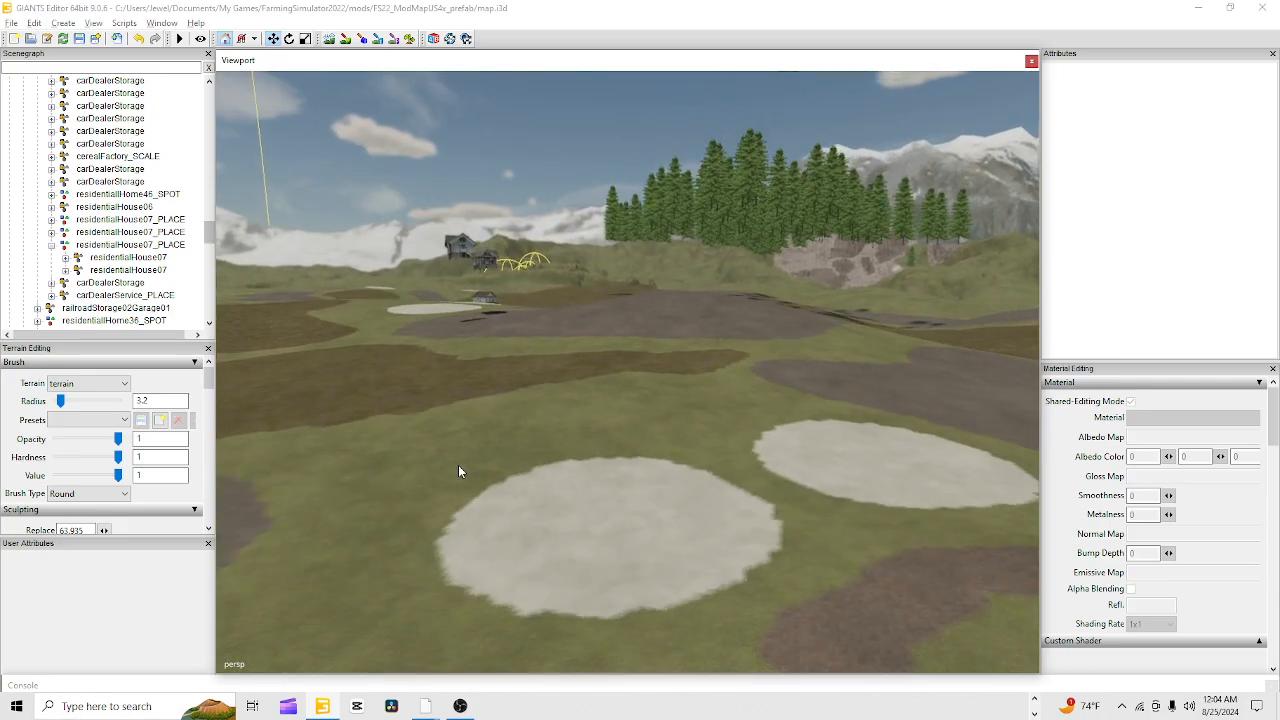
pyautogui.keyDown('alt'); pyautogui.moveTo(745, 329); pyautogui.dragTo(495, 421, button='right'); pyautogui.keyUp('alt')
pyautogui.keyDown('alt'); pyautogui.moveTo(505, 330); pyautogui.dragTo(529, 442); pyautogui.keyUp('alt')
# Survey the painted dirt yards, gravelly rock slope, dirt road, forest-ground fields and both pairs of round concrete pads from above
pyautogui.keyDown('alt'); pyautogui.moveTo(600, 250); pyautogui.dragTo(508, 488, button='right'); pyautogui.keyUp('alt')
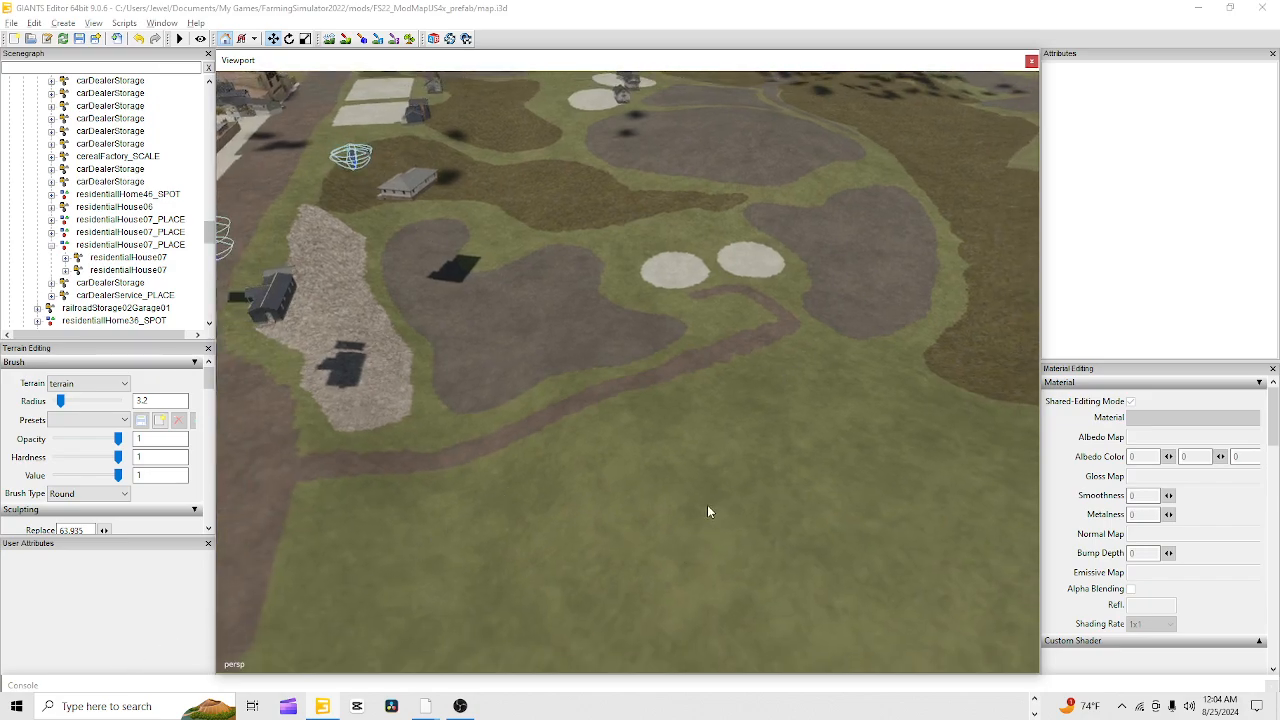
pyautogui.keyDown('alt'); pyautogui.moveTo(707, 507); pyautogui.dragTo(682, 465, button='right'); pyautogui.keyUp('alt')
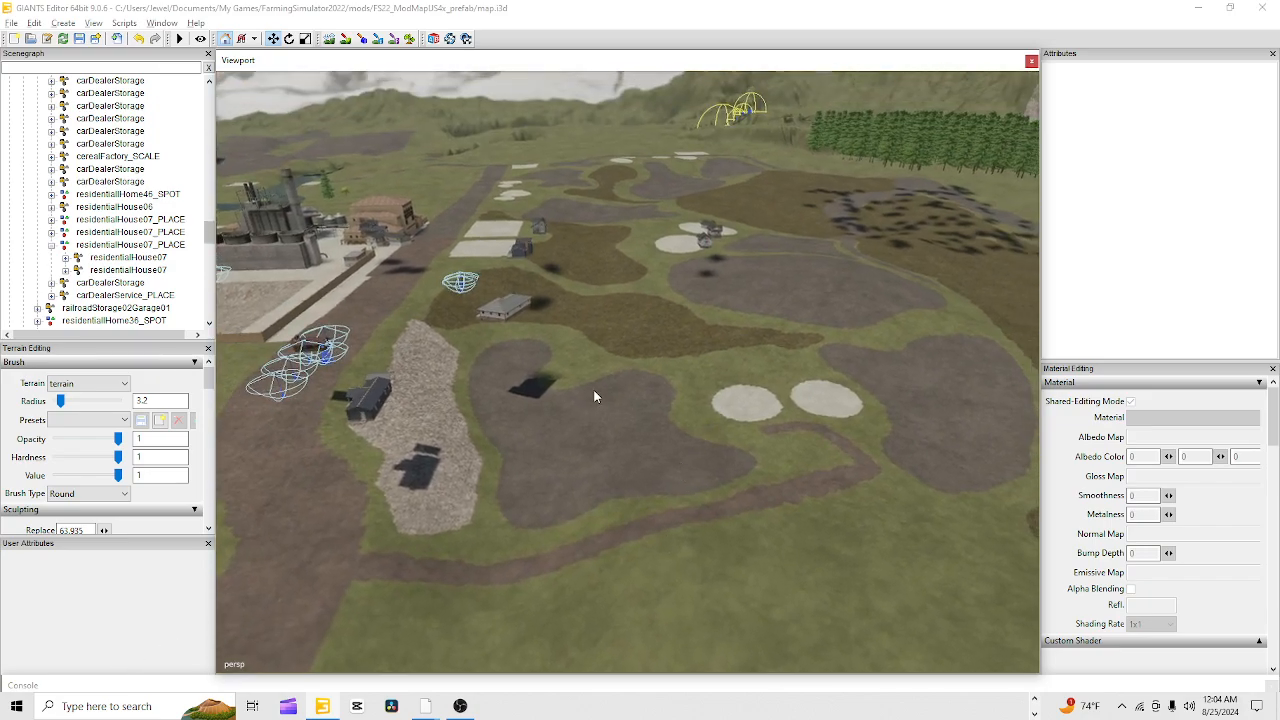
pyautogui.keyDown('alt'); pyautogui.moveTo(751, 598); pyautogui.dragTo(511, 530); pyautogui.keyUp('alt')
pyautogui.scroll(2, 512, 526)
pyautogui.keyDown('alt'); pyautogui.moveTo(605, 455); pyautogui.dragTo(510, 425); pyautogui.keyUp('alt')
pyautogui.scroll(2, 536, 587)
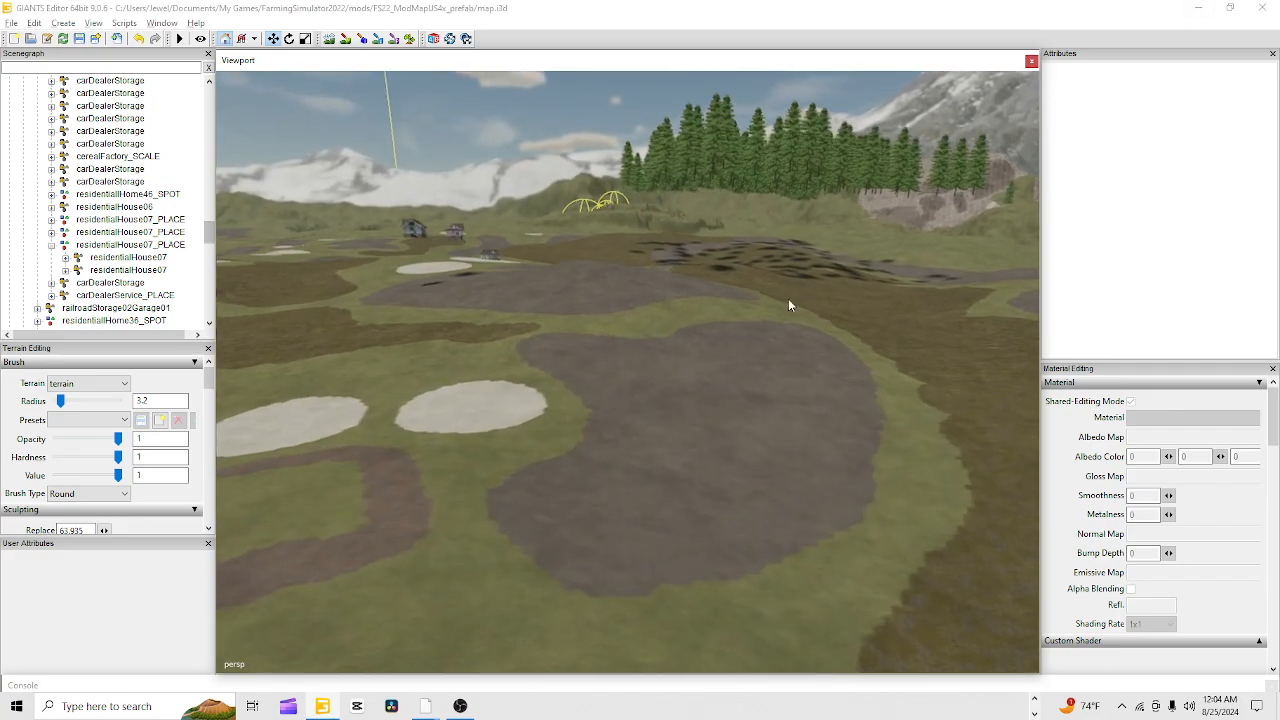
pyautogui.keyDown('alt'); pyautogui.moveTo(788, 298); pyautogui.dragTo(736, 338); pyautogui.keyUp('alt')
pyautogui.scroll(-4, 897, 158)
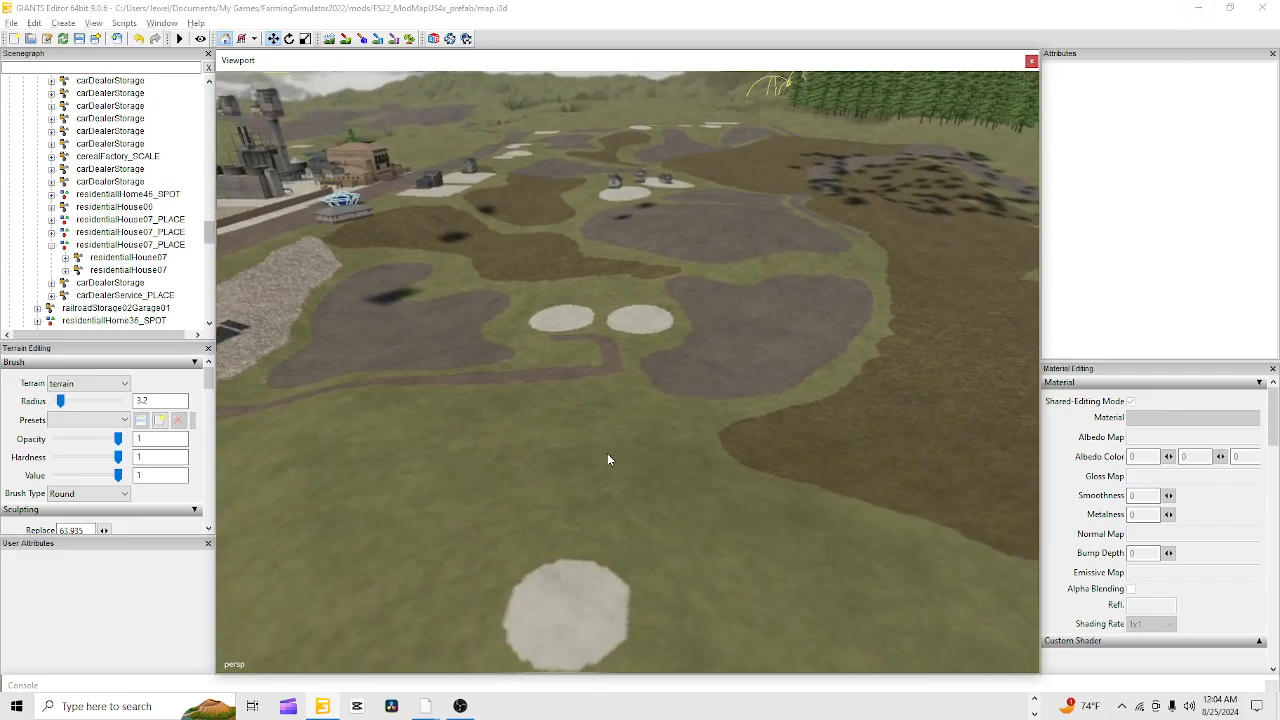
pyautogui.keyDown('alt'); pyautogui.moveTo(607, 460); pyautogui.dragTo(495, 497); pyautogui.keyUp('alt')
pyautogui.scroll(-5, 495, 497)
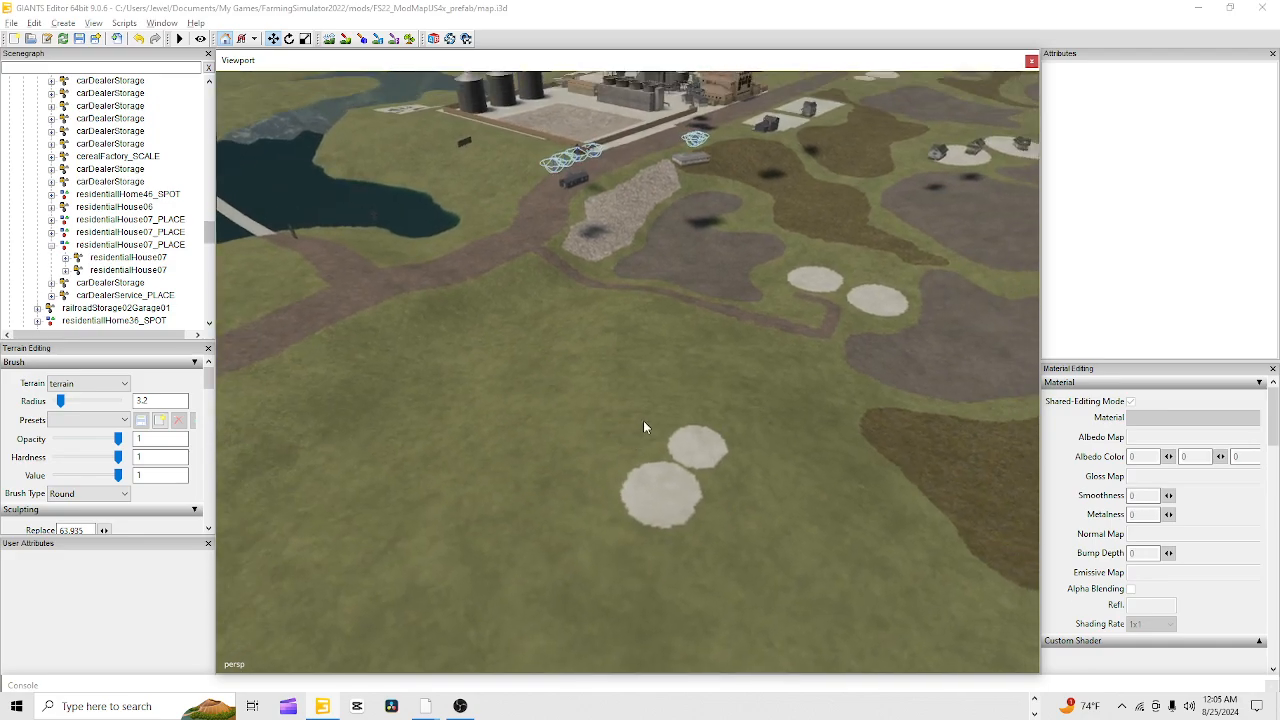
pyautogui.keyDown('alt'); pyautogui.moveTo(763, 334); pyautogui.dragTo(607, 367); pyautogui.keyUp('alt')
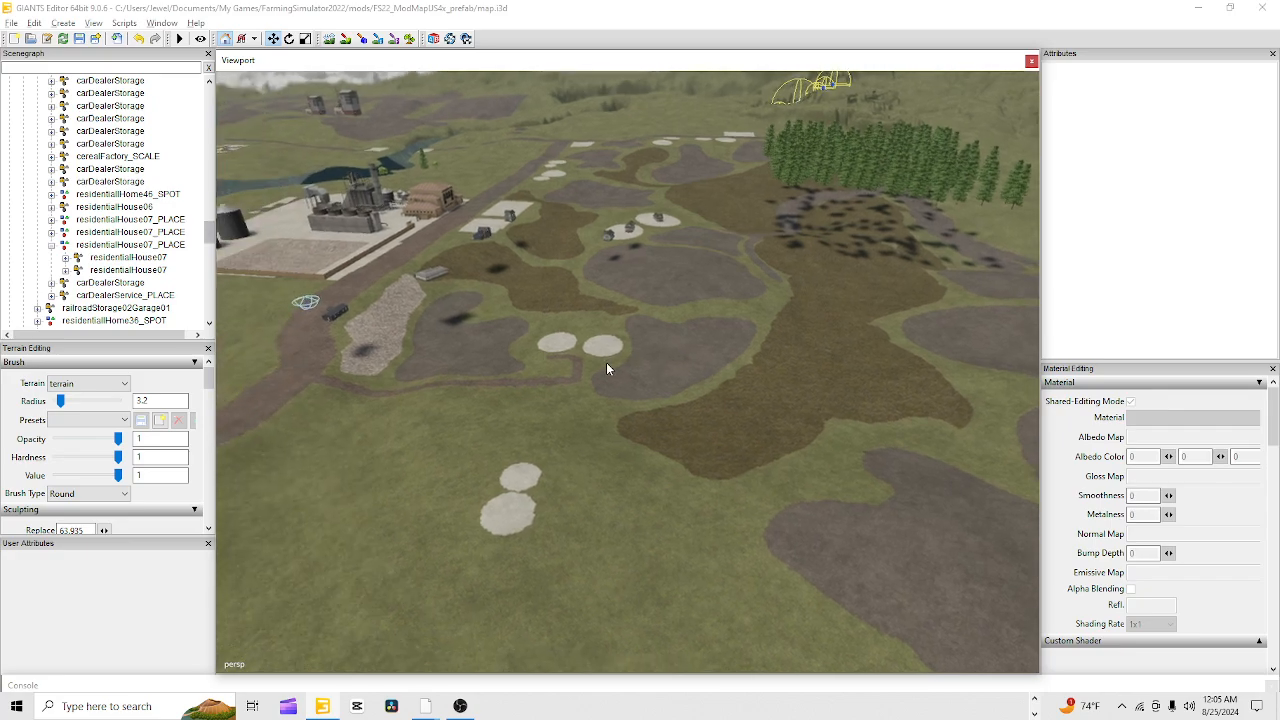